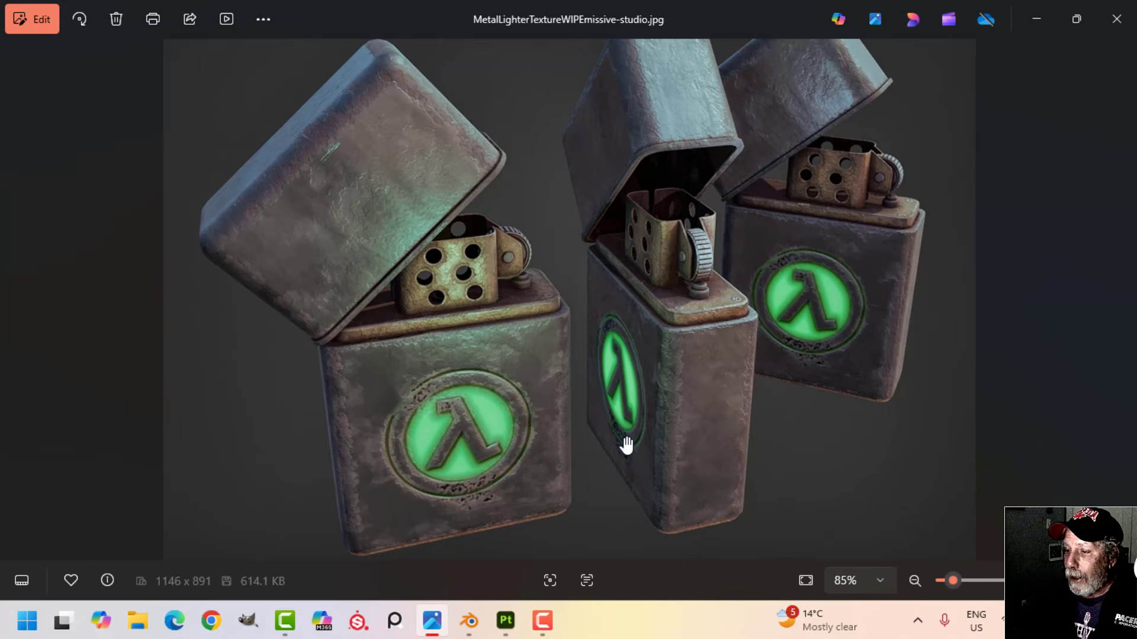
# Switch from the reference render to Blender and display the UV layout of all lighter parts in the UV Editing workspace
pyautogui.scroll(1, 520, 441)
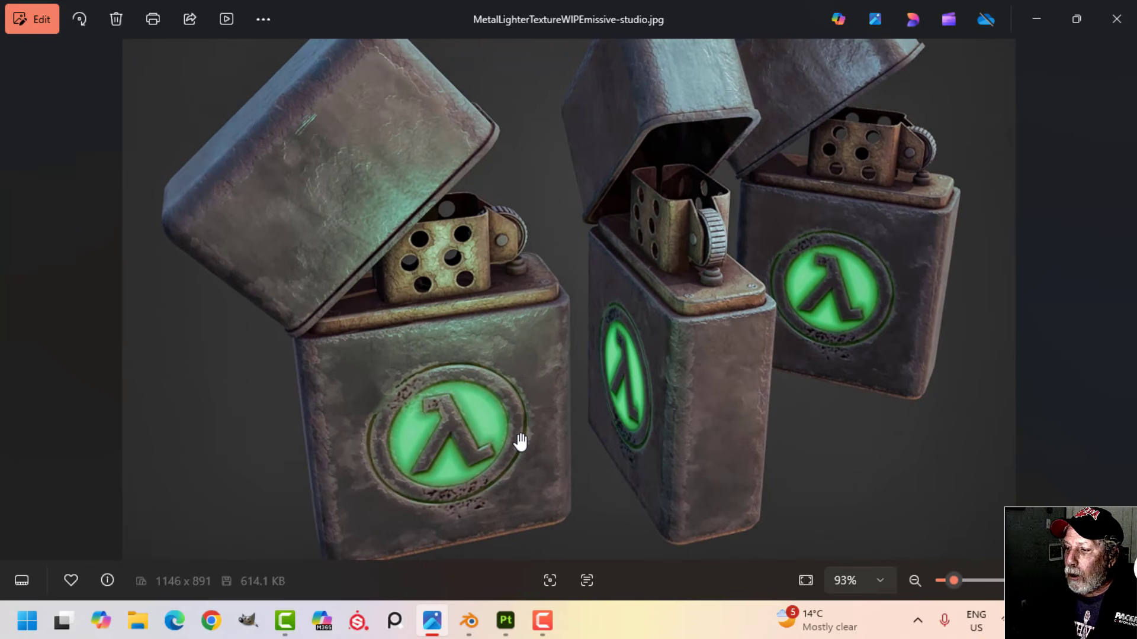
pyautogui.scroll(1, 520, 441)
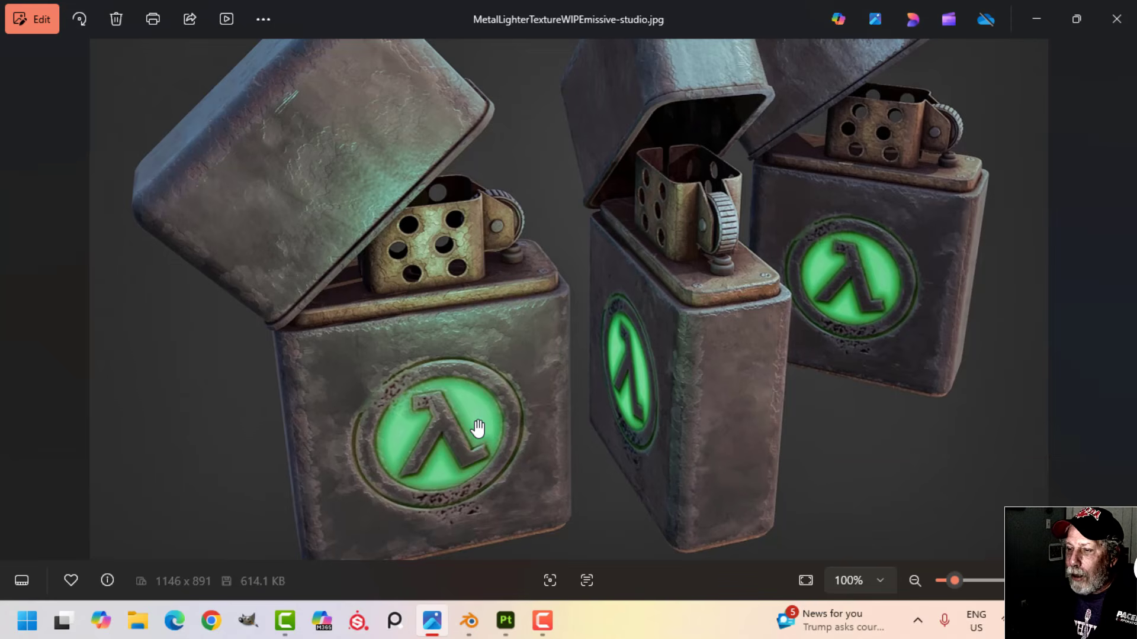
pyautogui.click(469, 621)
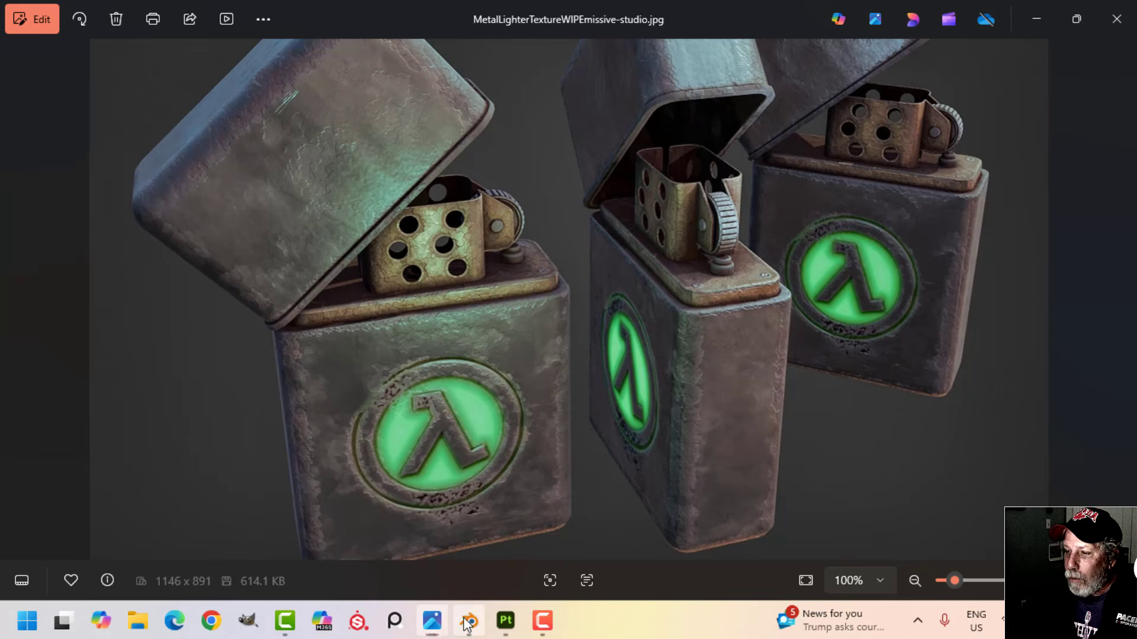
pyautogui.moveTo(523, 418); pyautogui.dragTo(521, 332, button='middle')
pyautogui.click(415, 31)
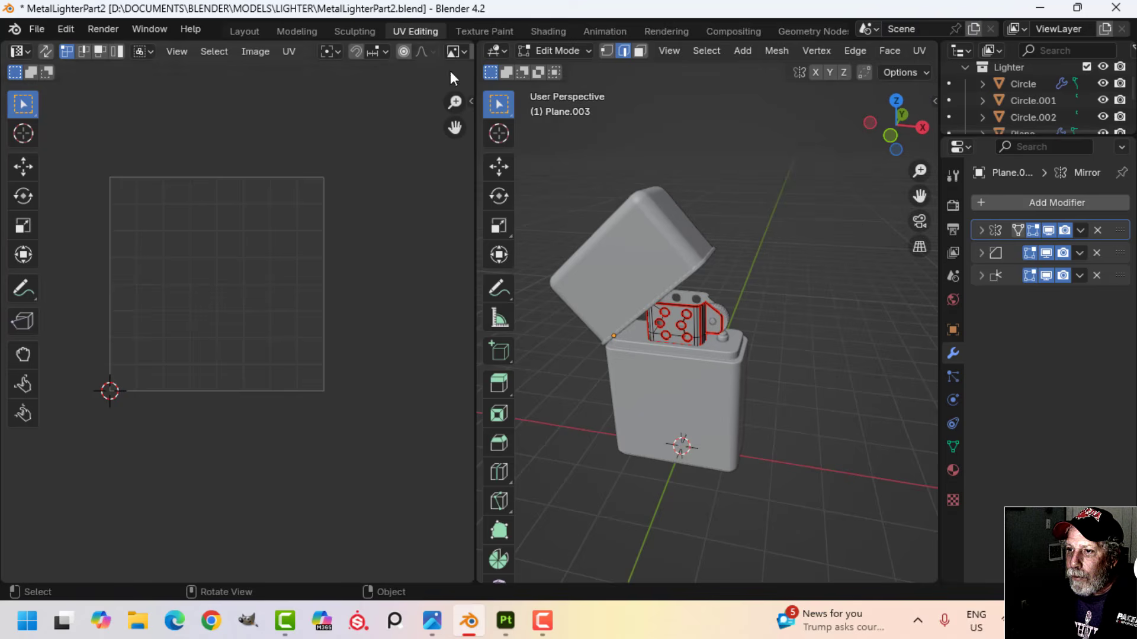
pyautogui.press('Tab')
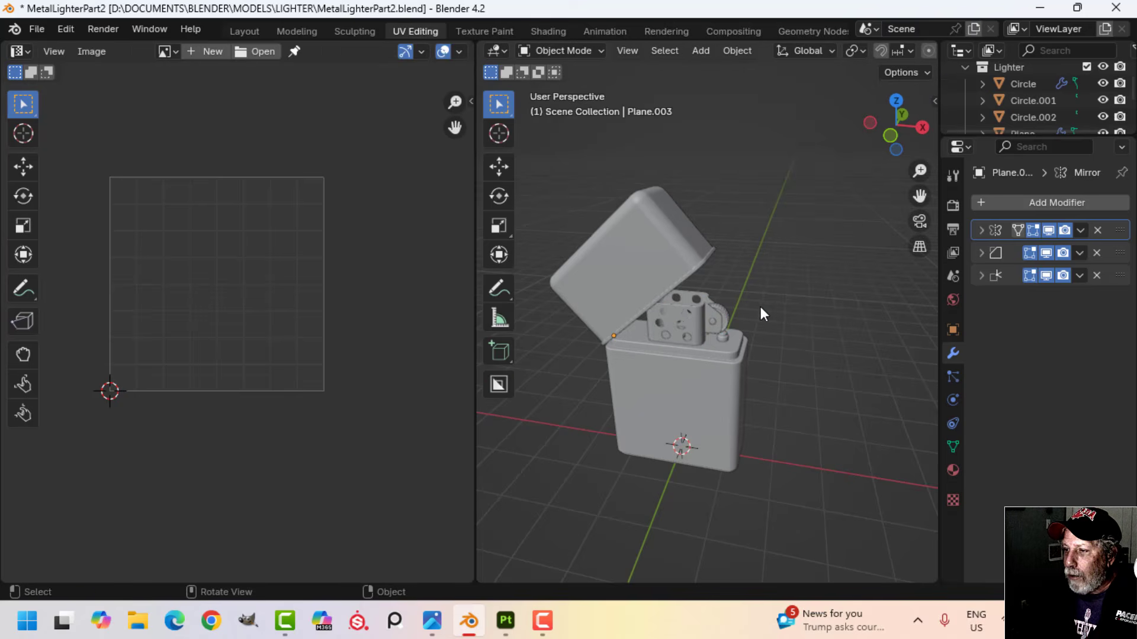
pyautogui.press('a')
pyautogui.press('Tab')
pyautogui.press('a')
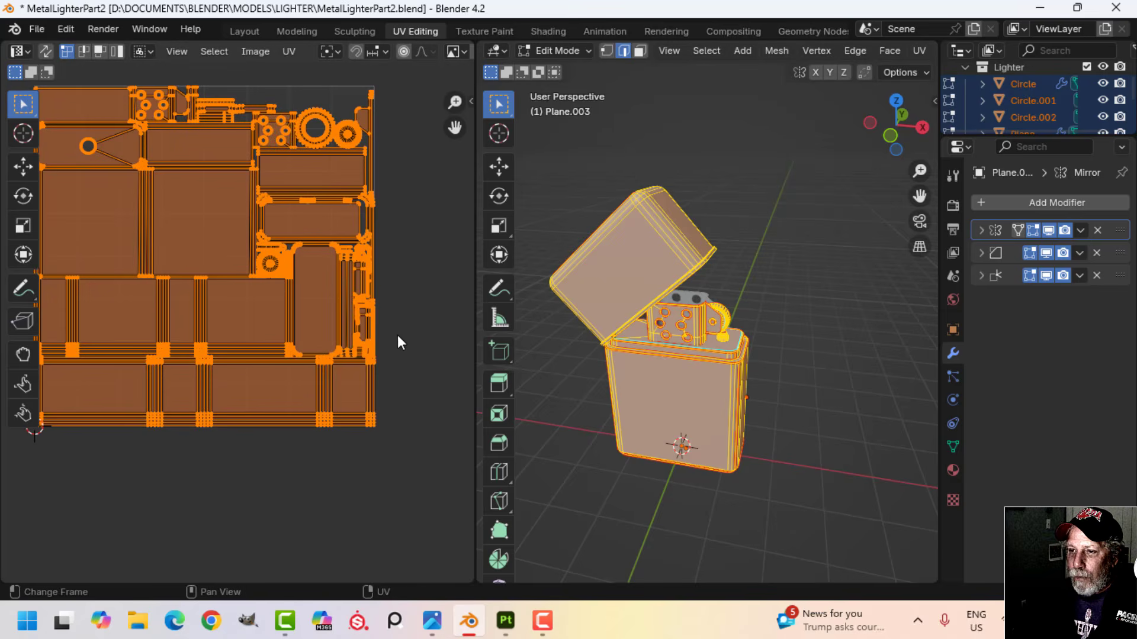
# Deselect all the geometry, inspect the seams marked on the lighter, and return to Object Mode
pyautogui.scroll(3, 752, 362)
pyautogui.hotkey('alt', 'a')
pyautogui.moveTo(731, 337)
pyautogui.mouseDown(button='middle')
pyautogui.moveTo(746, 346)
pyautogui.moveTo(814, 302)
pyautogui.moveTo(794, 247)
pyautogui.moveTo(683, 350)
pyautogui.moveTo(542, 317)
pyautogui.moveTo(593, 269)
pyautogui.moveTo(766, 299)
pyautogui.moveTo(724, 293)
pyautogui.moveTo(647, 315)
pyautogui.moveTo(611, 339)
pyautogui.moveTo(677, 350)
pyautogui.moveTo(730, 332)
pyautogui.moveTo(681, 323)
pyautogui.moveTo(710, 308)
pyautogui.moveTo(740, 332)
pyautogui.moveTo(718, 307)
pyautogui.moveTo(722, 360)
pyautogui.moveTo(730, 351)
pyautogui.mouseUp(button='middle')
pyautogui.scroll(3, 716, 303)
pyautogui.scroll(-3, 723, 300)
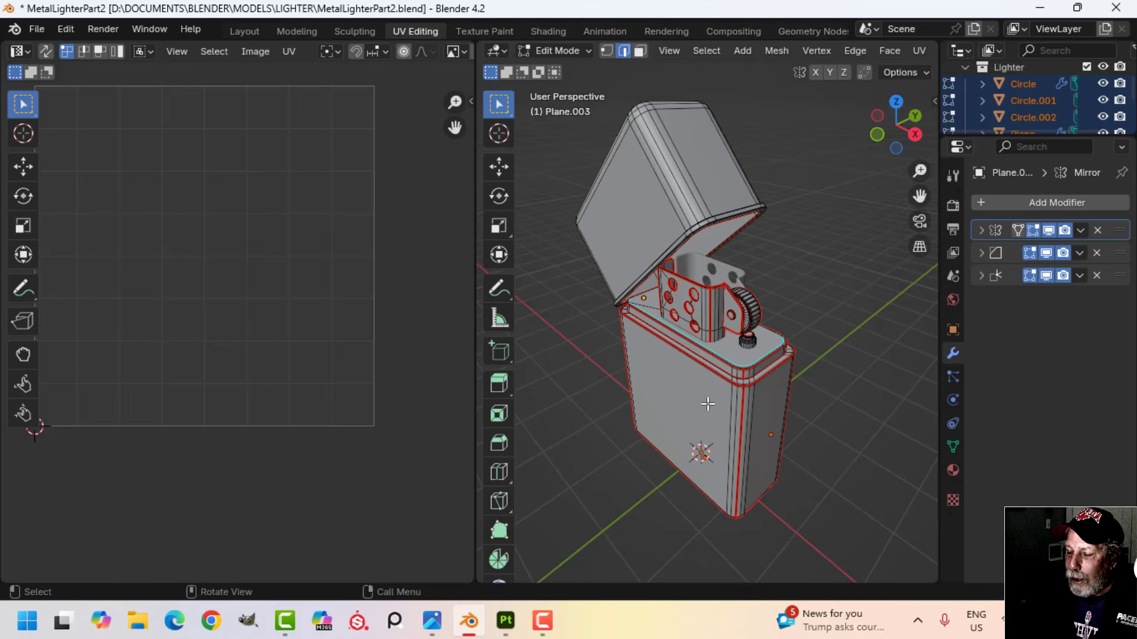
pyautogui.press('Tab')
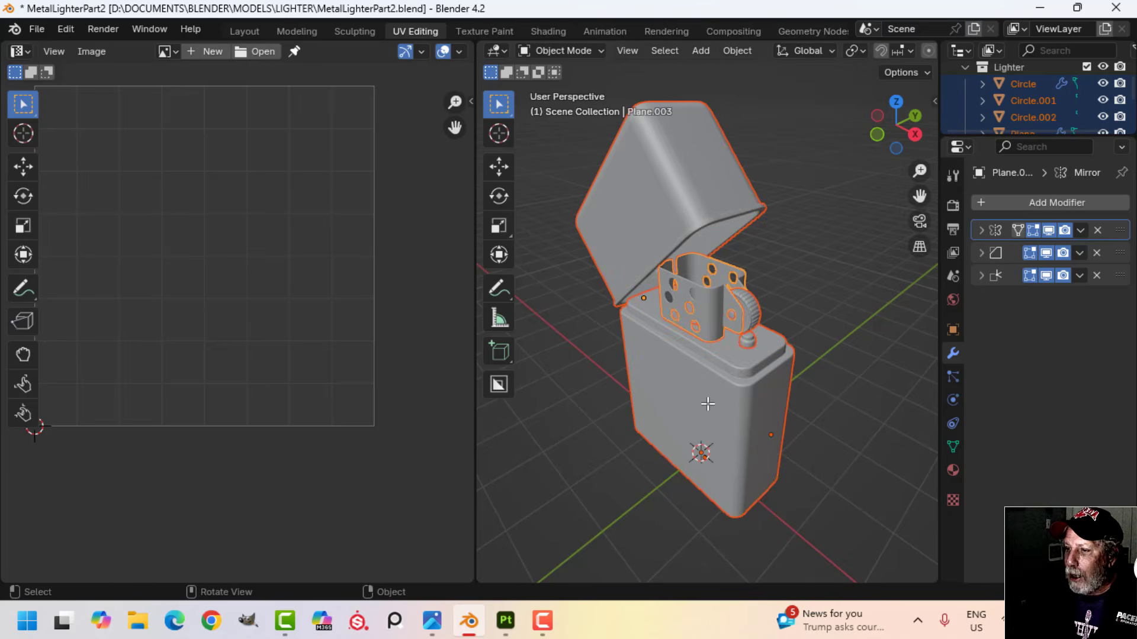
# Check the lighter reference render again, and switch to Substance 3D Painter to view the untextured model
pyautogui.click(433, 620)
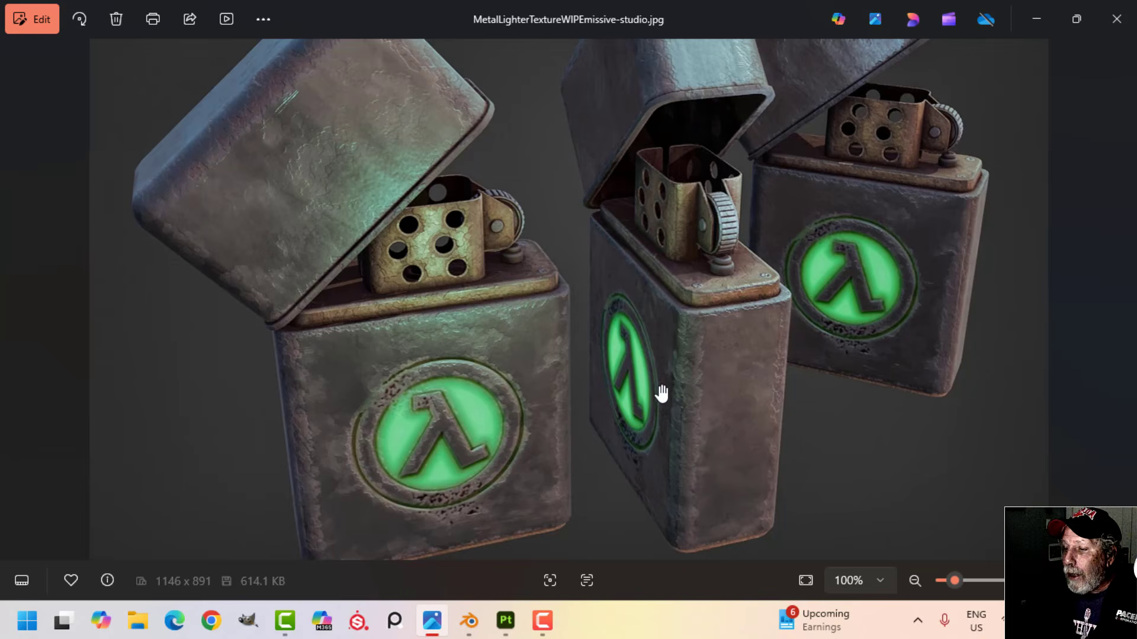
pyautogui.moveTo(526, 426)
pyautogui.mouseDown()
pyautogui.moveTo(528, 399)
pyautogui.moveTo(528, 431)
pyautogui.mouseUp()
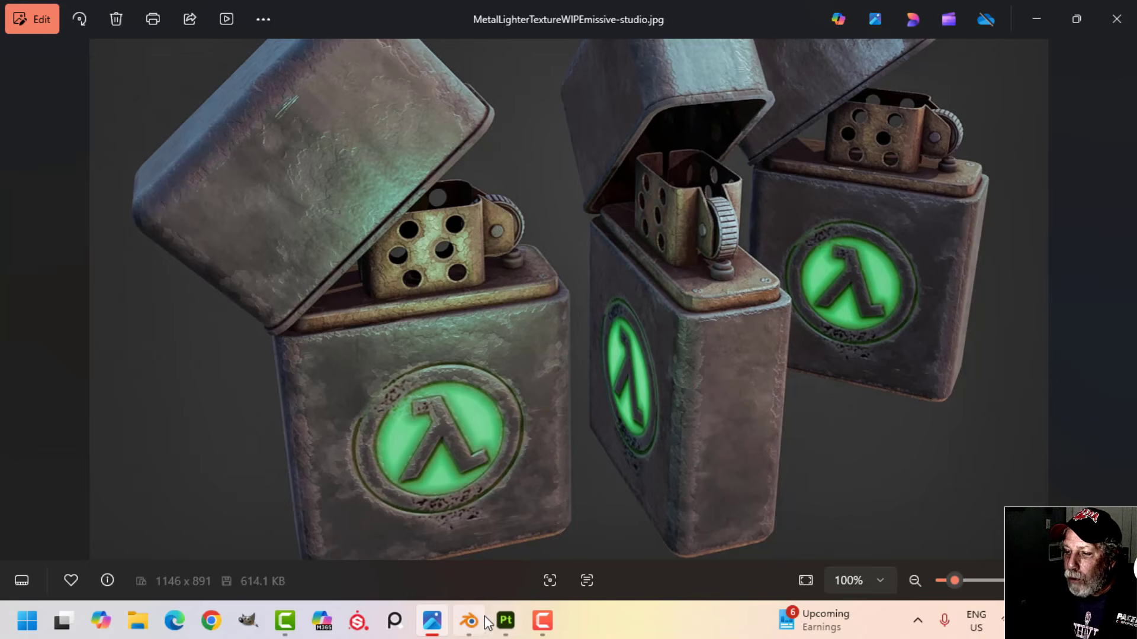
pyautogui.click(506, 620)
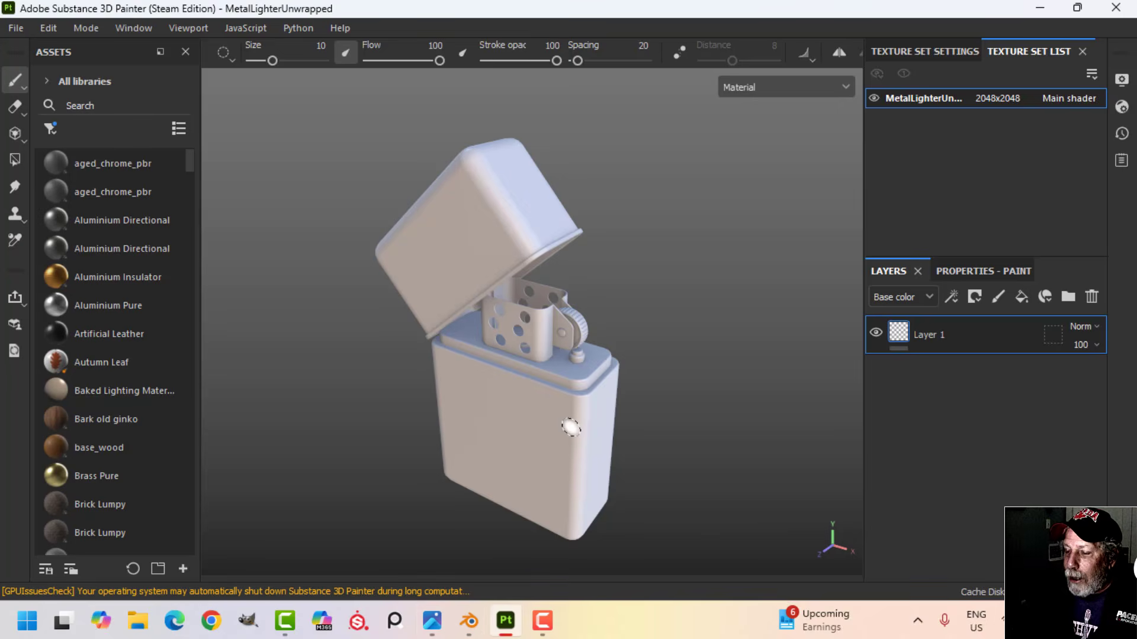
pyautogui.scroll(2, 568, 425)
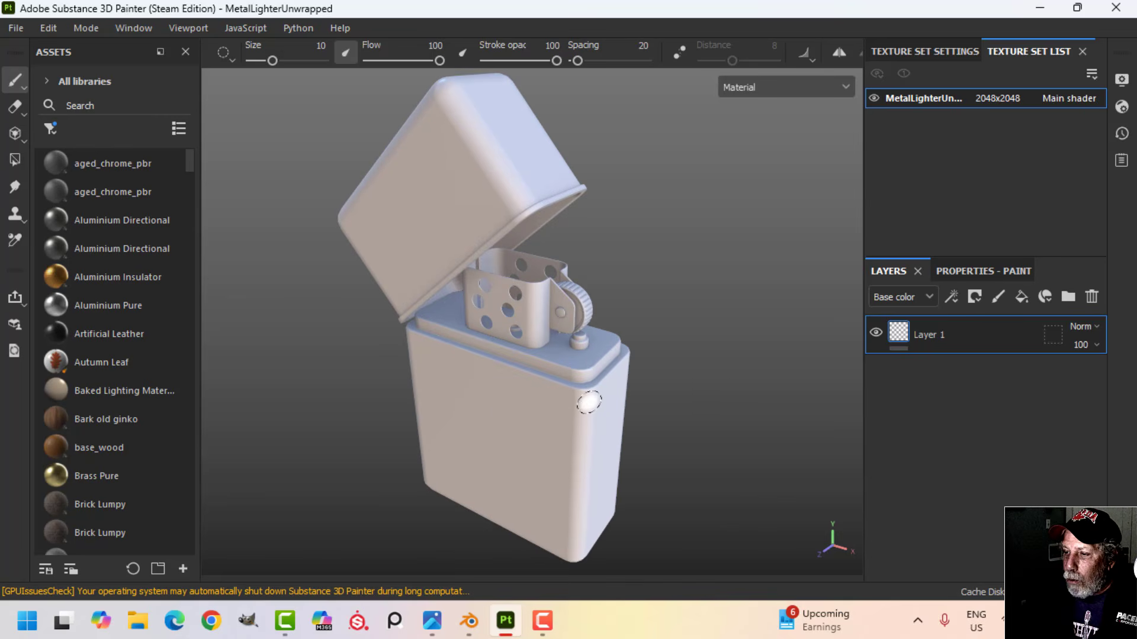
pyautogui.moveTo(588, 402)
pyautogui.keyDown('alt'); pyautogui.mouseDown()
pyautogui.moveTo(495, 393)
pyautogui.moveTo(651, 393)
pyautogui.moveTo(617, 394)
pyautogui.moveTo(589, 354)
pyautogui.moveTo(624, 438)
pyautogui.mouseUp(); pyautogui.keyUp('alt')
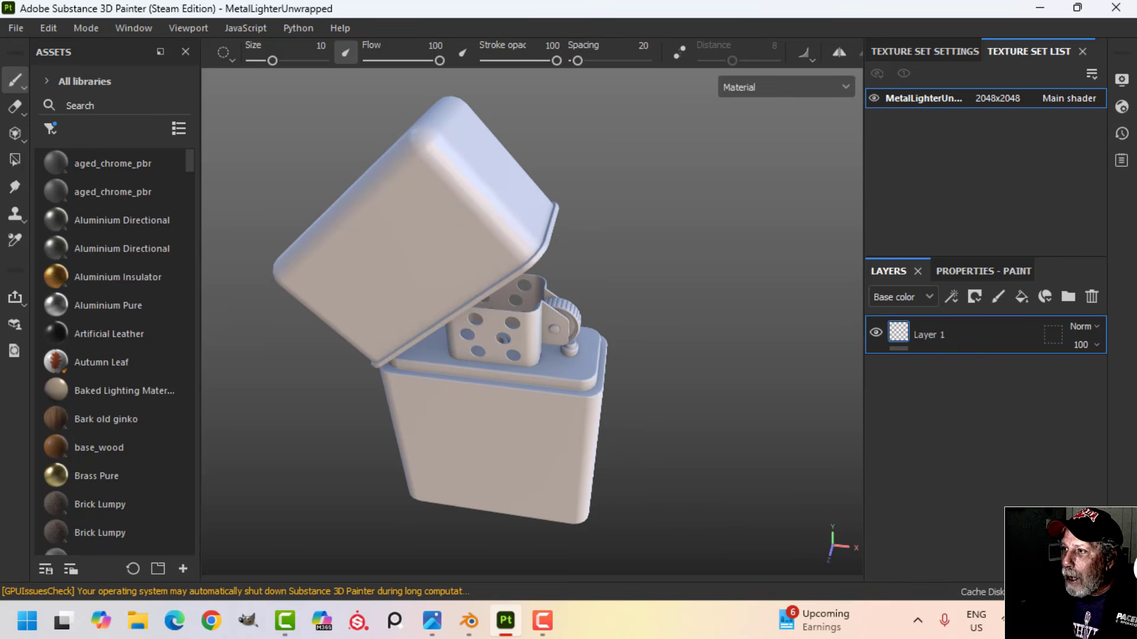
# Review the texture set's mesh maps and common baking settings, and return to painting mode without baking
pyautogui.click(921, 51)
pyautogui.scroll(-4, 1016, 183)
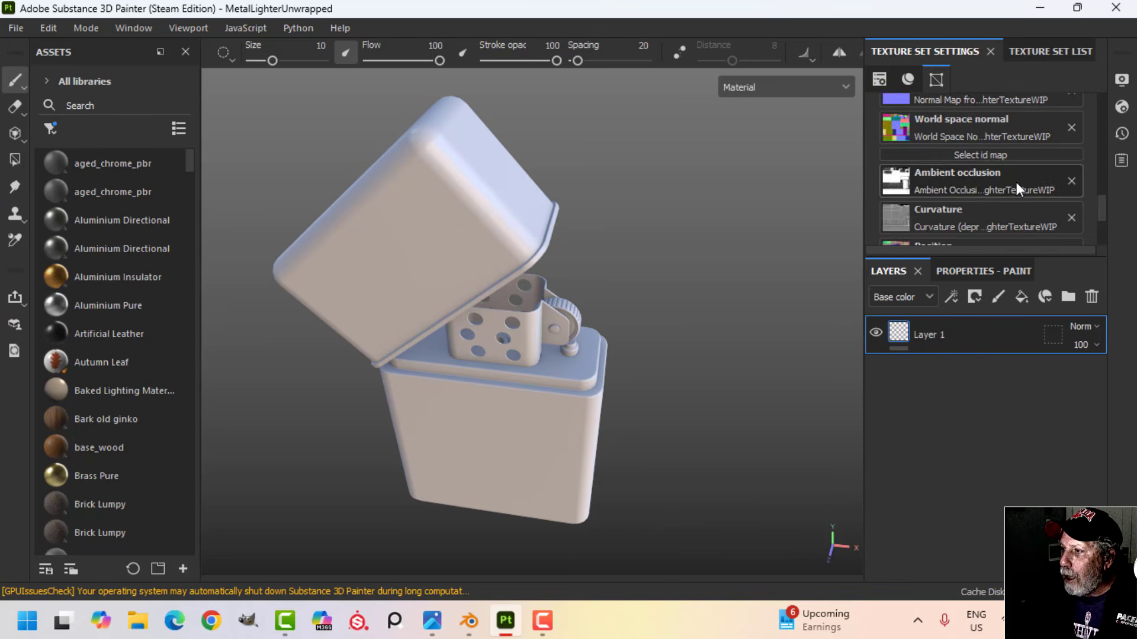
pyautogui.scroll(-2, 1016, 183)
pyautogui.scroll(5, 1017, 187)
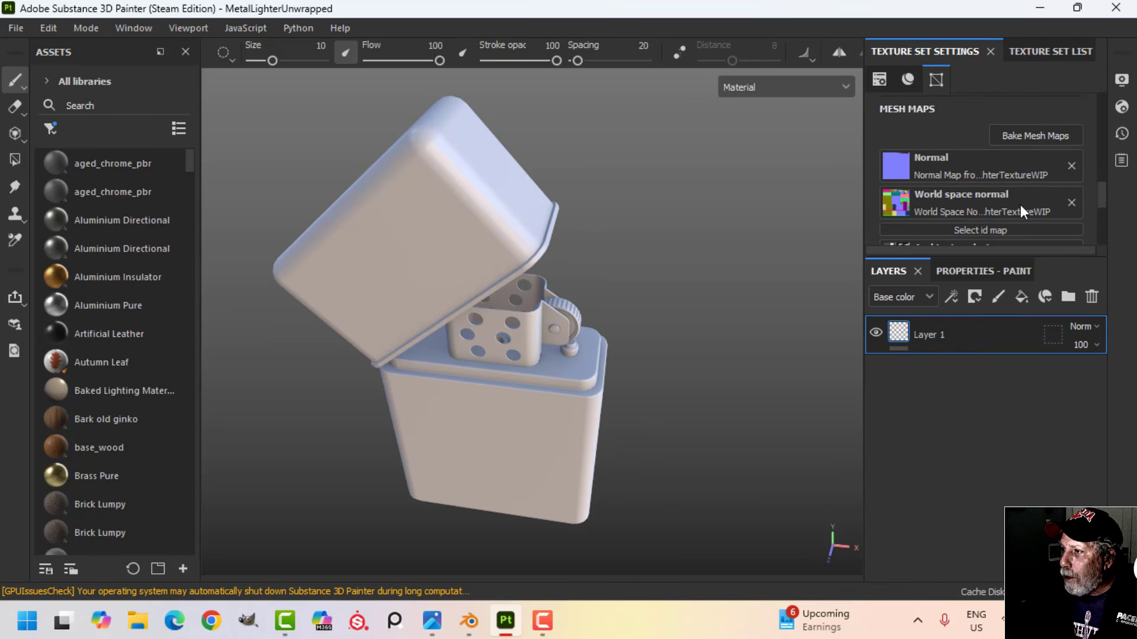
pyautogui.click(1052, 136)
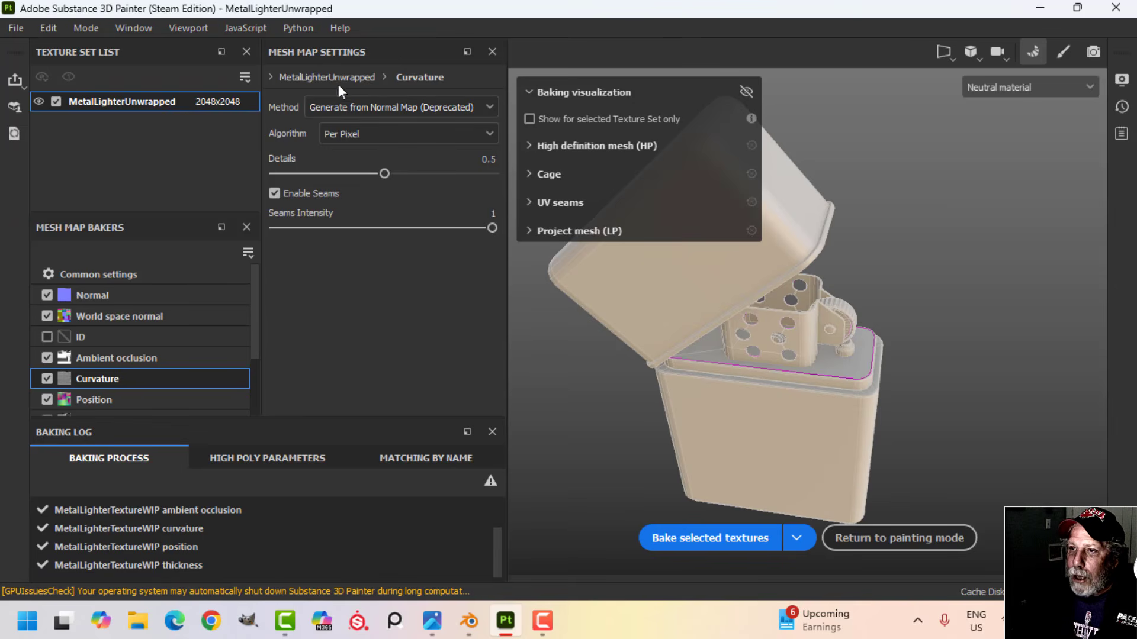
pyautogui.click(319, 76)
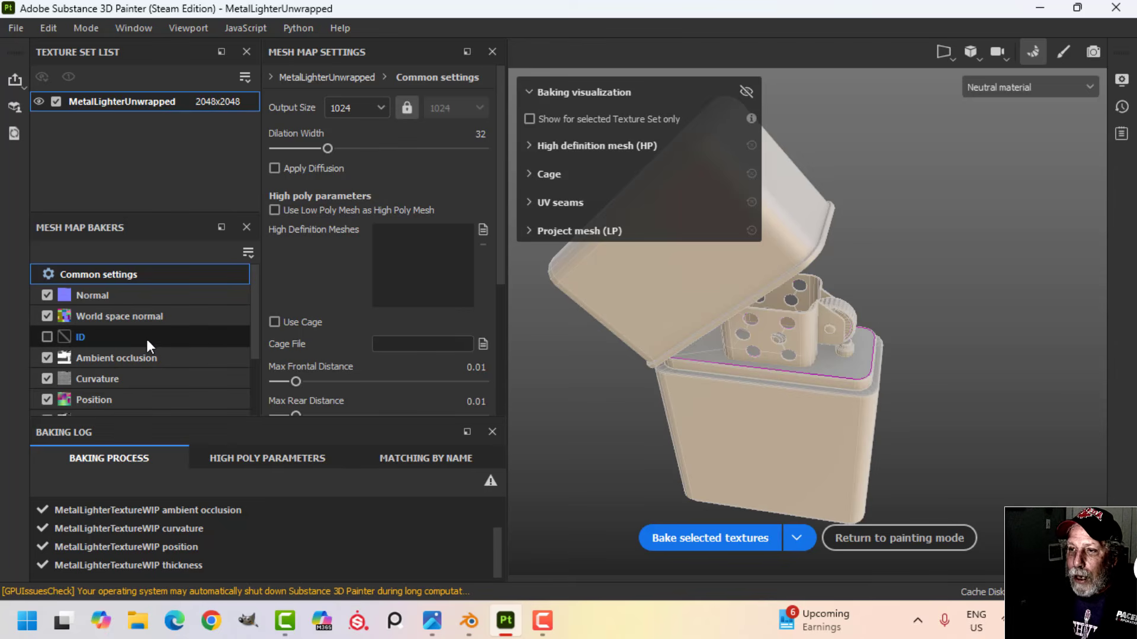
pyautogui.click(897, 550)
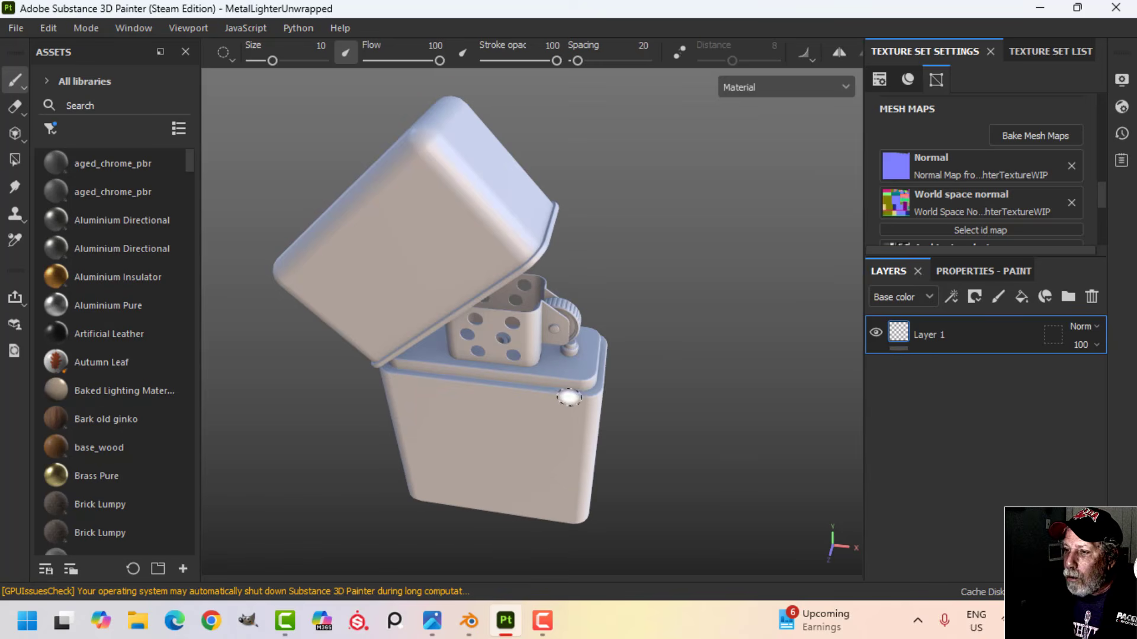
# Delete Layer 1 from the layer stack
pyautogui.click(1091, 298)
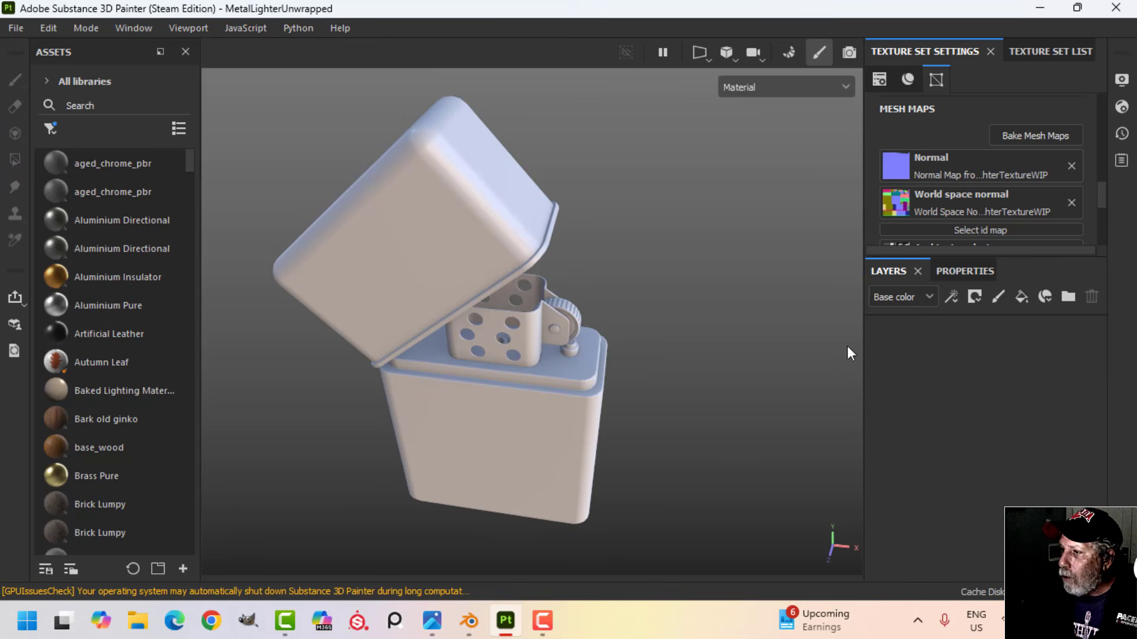
pyautogui.keyDown('alt'); pyautogui.moveTo(540, 383); pyautogui.dragTo(627, 379); pyautogui.keyUp('alt')
pyautogui.keyDown('alt'); pyautogui.moveTo(641, 360); pyautogui.dragTo(697, 335); pyautogui.keyUp('alt')
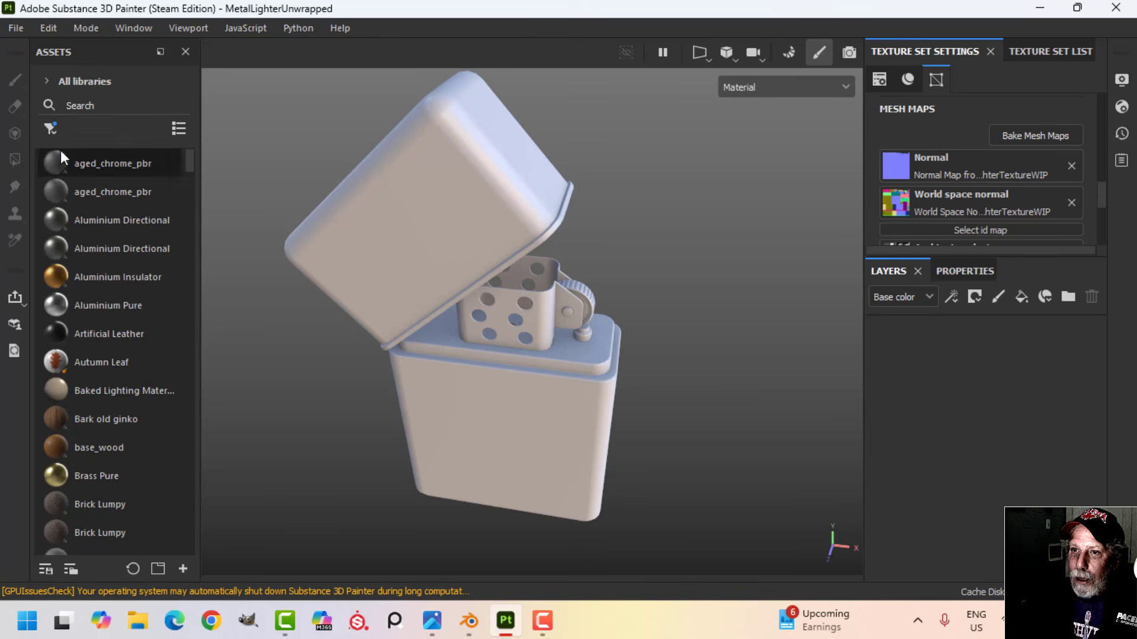
# Search the assets for "stee" and add the Steel Rough material as a fill layer on the lighter
pyautogui.click(149, 98)
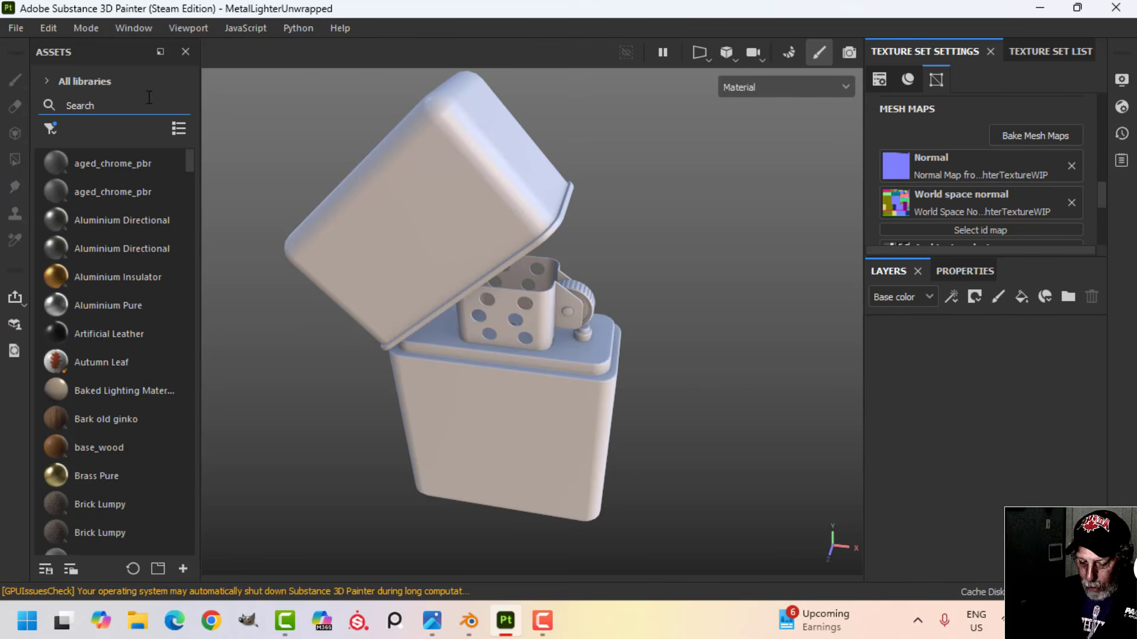
pyautogui.write('stell')
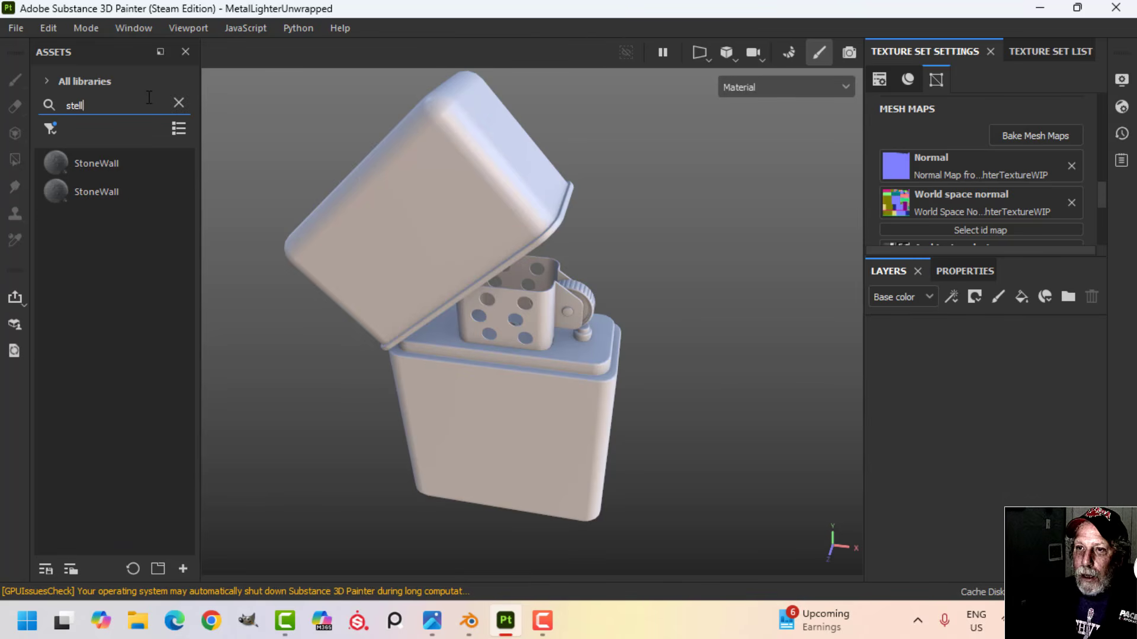
pyautogui.press('BackSpace')
pyautogui.press('BackSpace')
pyautogui.write('el')
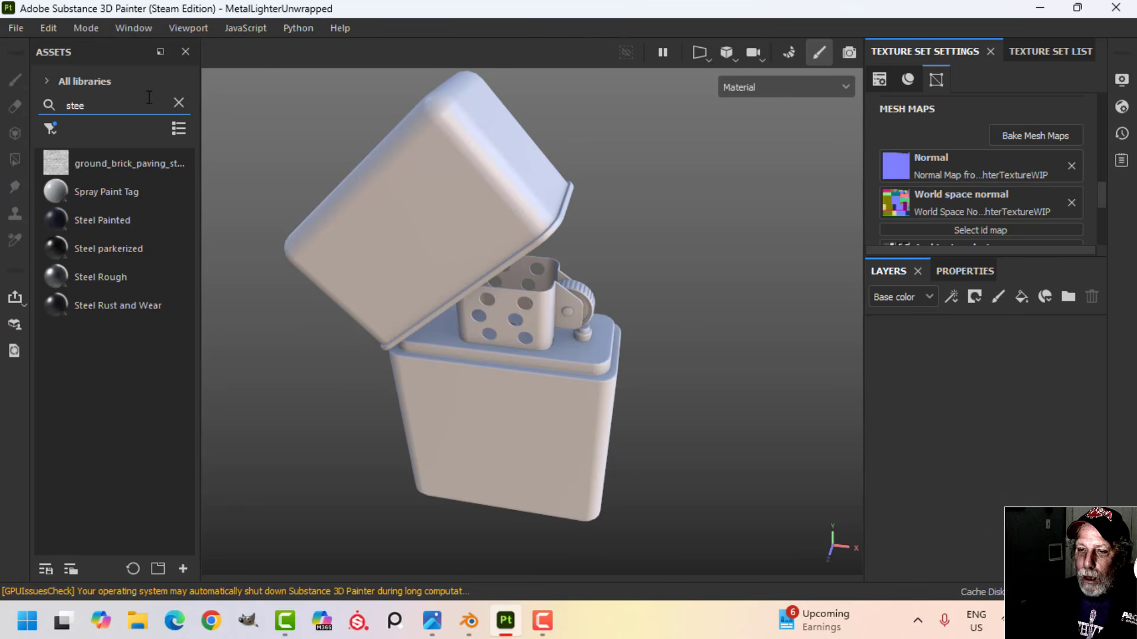
pyautogui.moveTo(95, 274); pyautogui.dragTo(936, 383)
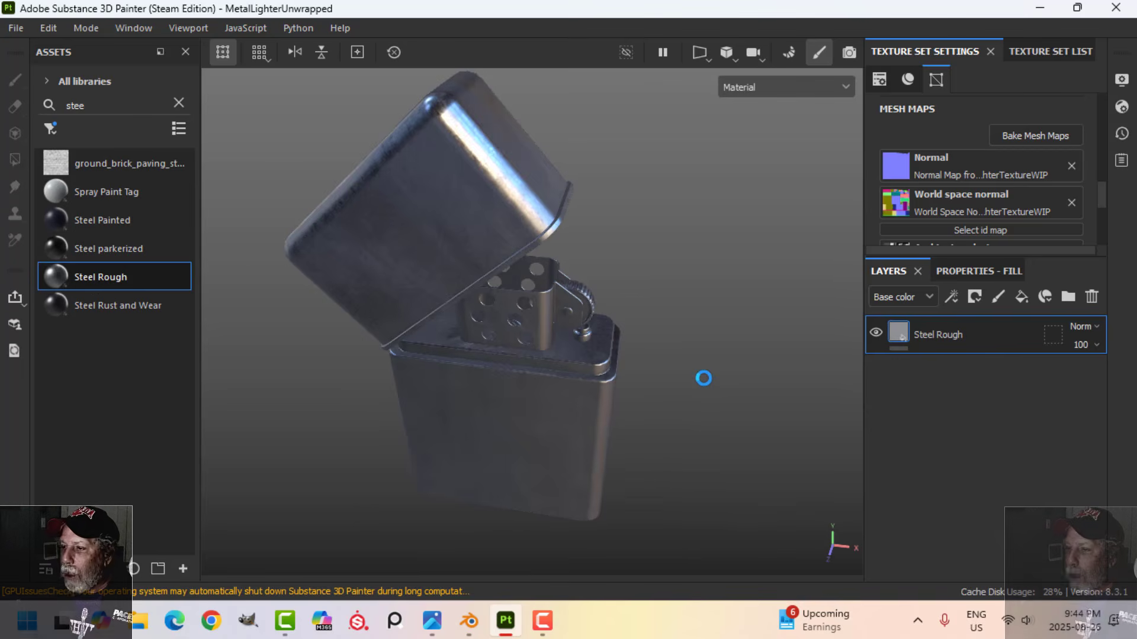
# Darken the Steel Color of the Steel Rough layer to 545555
pyautogui.keyDown('alt'); pyautogui.moveTo(704, 378); pyautogui.dragTo(691, 315); pyautogui.keyUp('alt')
pyautogui.scroll(-3, 756, 300)
pyautogui.scroll(-2, 758, 330)
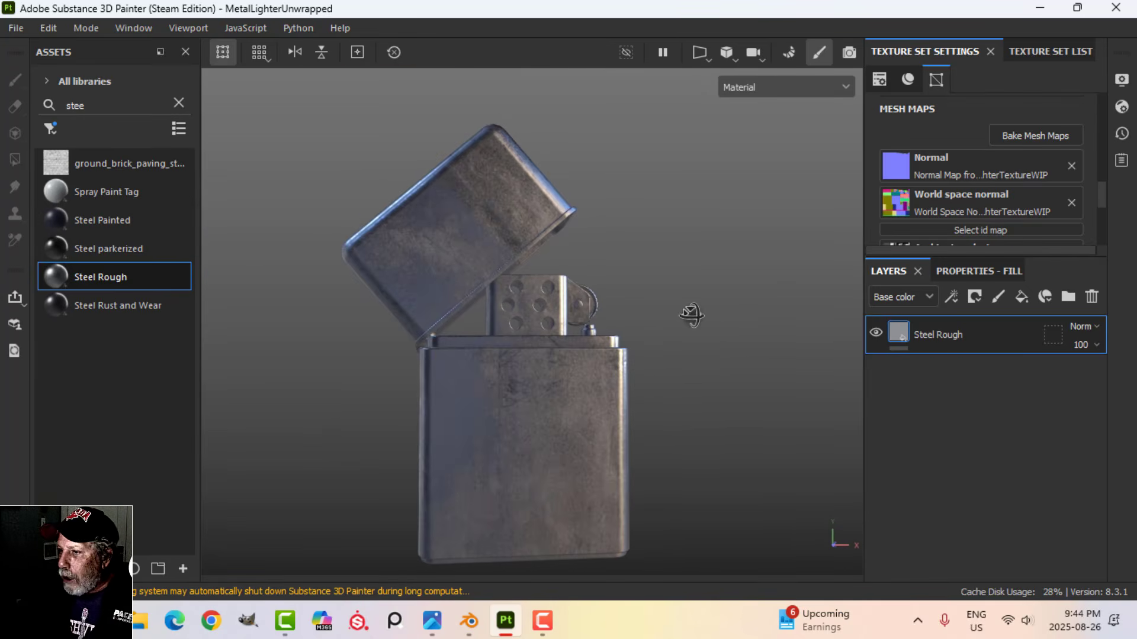
pyautogui.click(985, 271)
pyautogui.scroll(-5, 977, 494)
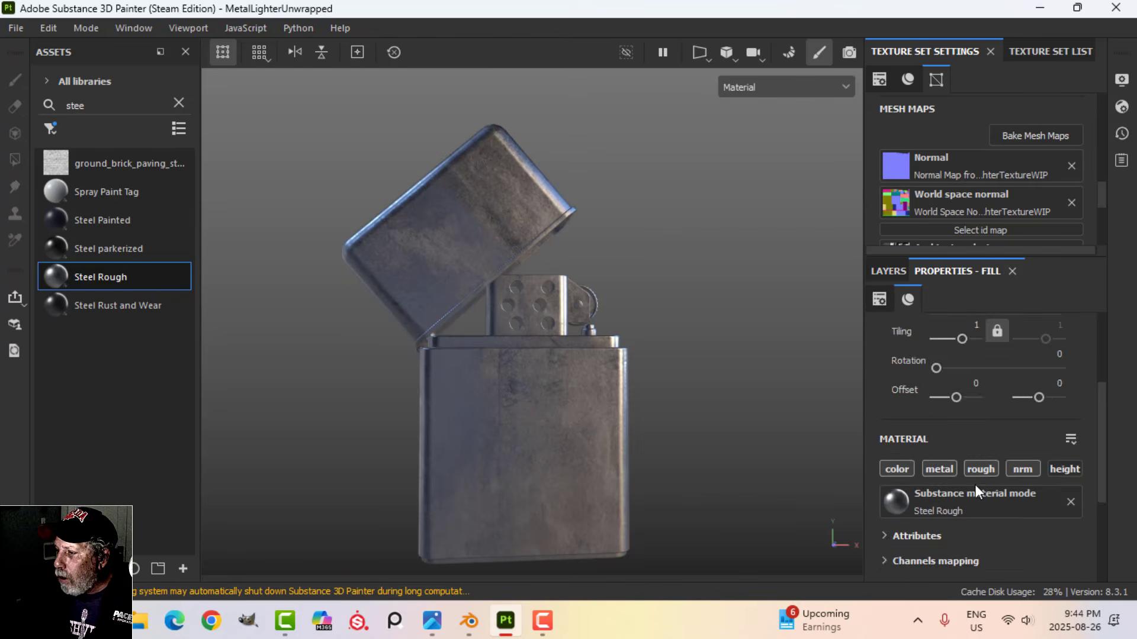
pyautogui.click(973, 526)
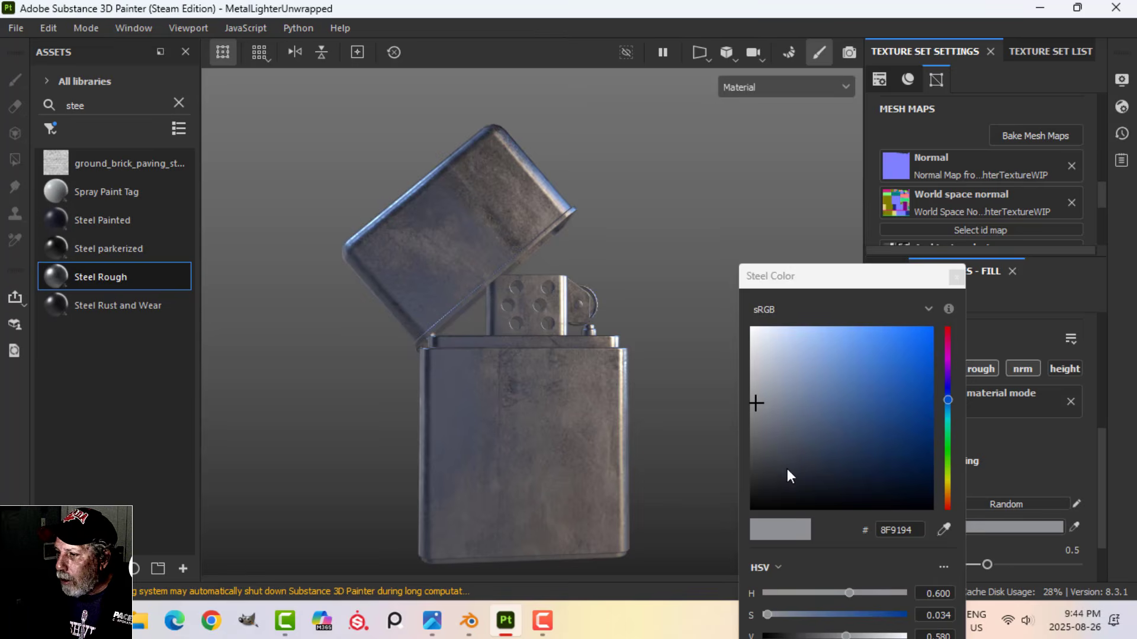
pyautogui.click(754, 448)
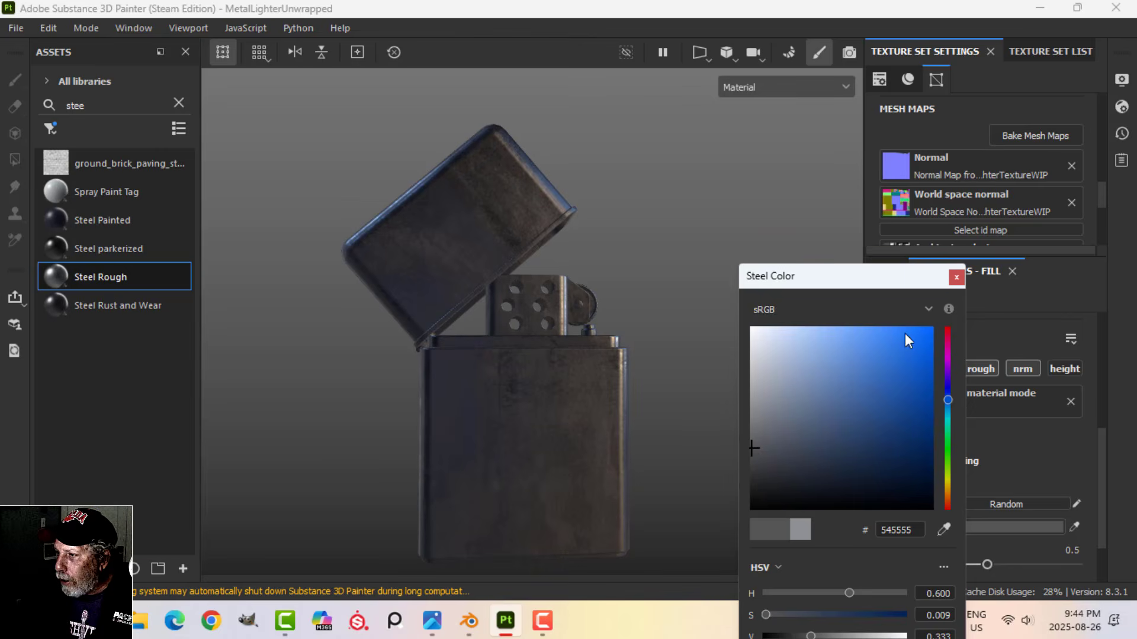
pyautogui.click(955, 278)
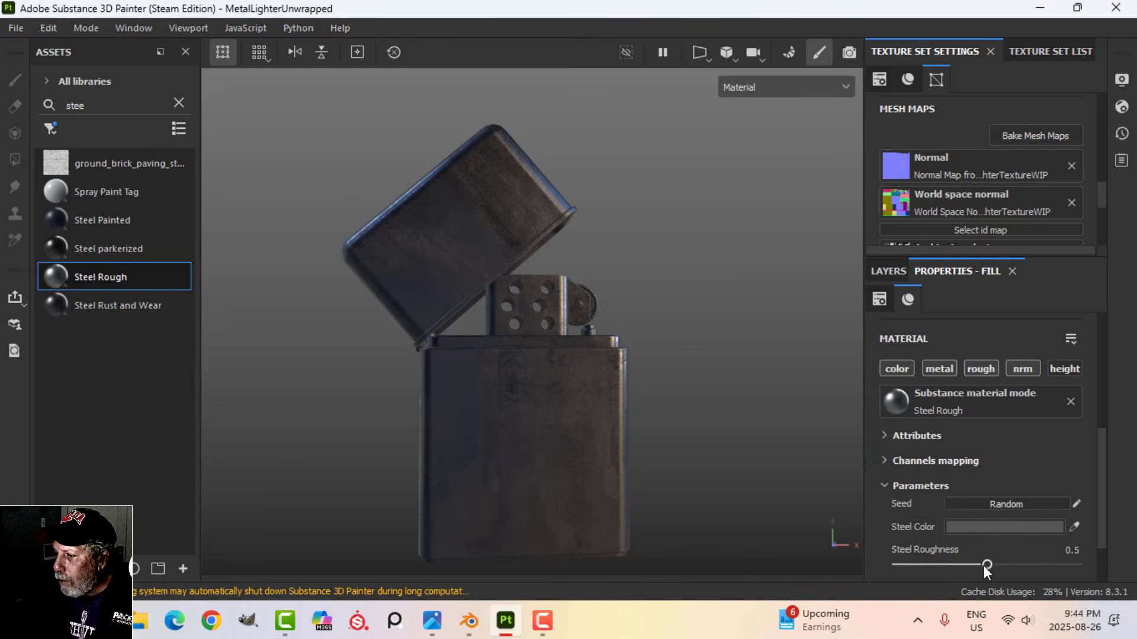
# Set the Steel Roughness of the Steel Rough layer to 0.55 and check the finish around the lighter
pyautogui.moveTo(985, 566); pyautogui.dragTo(990, 566)
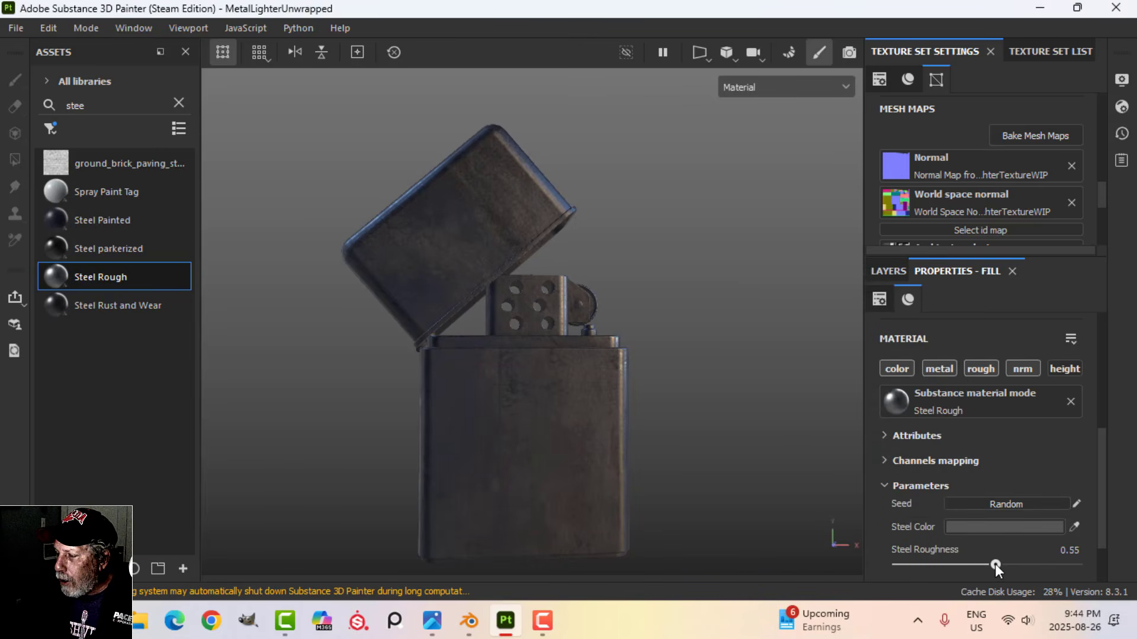
pyautogui.keyDown('alt'); pyautogui.moveTo(727, 431); pyautogui.dragTo(712, 422); pyautogui.keyUp('alt')
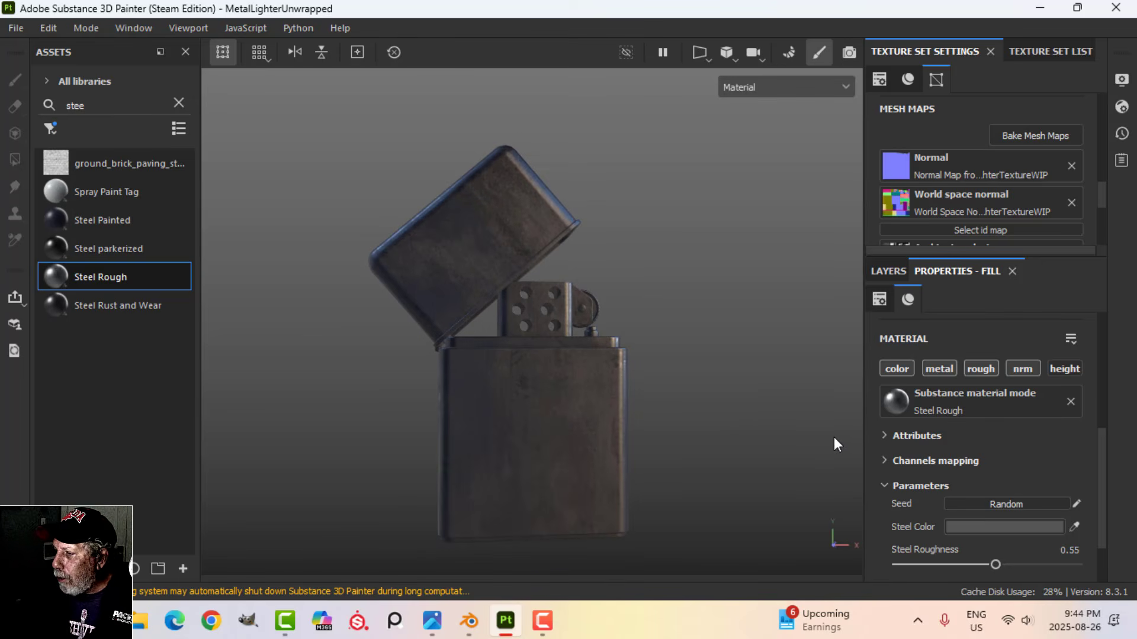
pyautogui.keyDown('alt'); pyautogui.moveTo(737, 437); pyautogui.dragTo(827, 405); pyautogui.keyUp('alt')
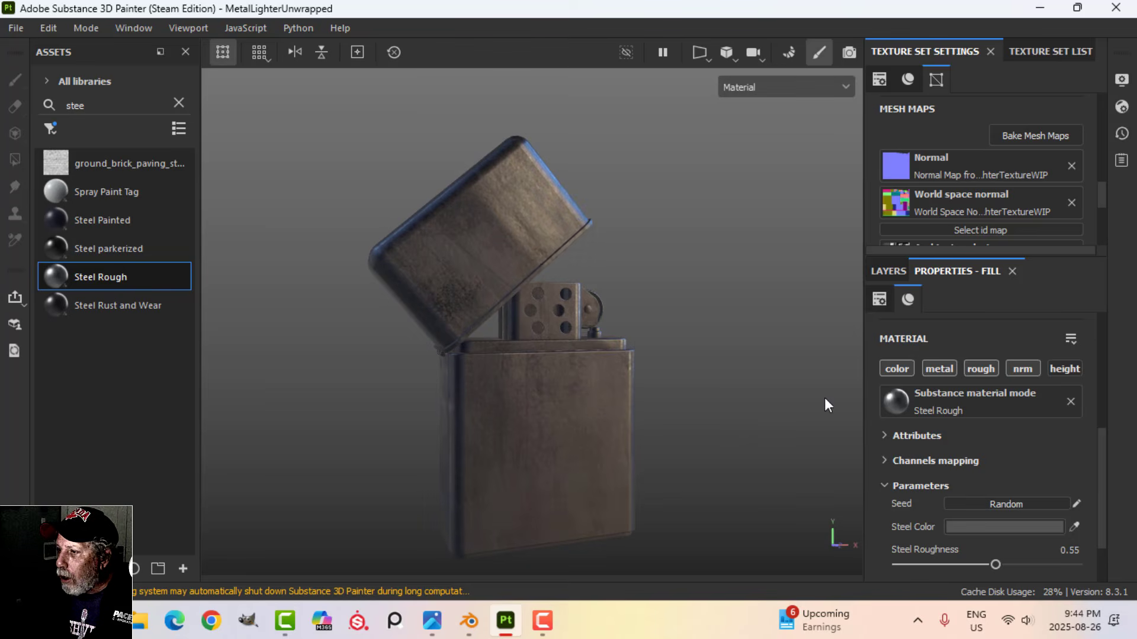
# Go back to the layer stack, clear the asset search, and filter the assets to smart materials
pyautogui.click(905, 272)
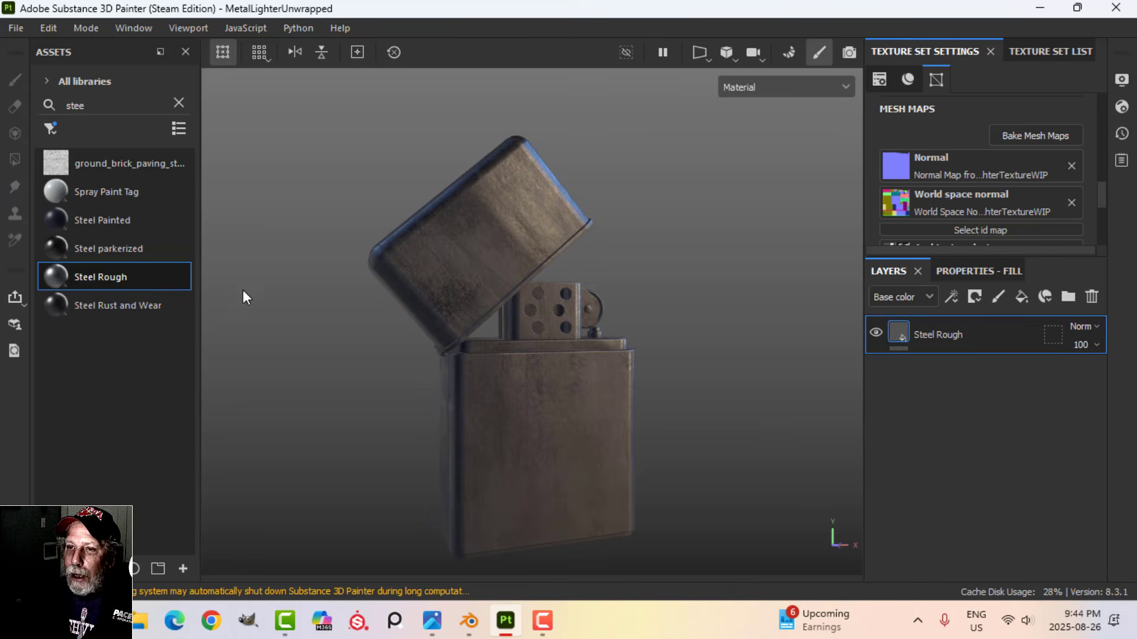
pyautogui.click(178, 102)
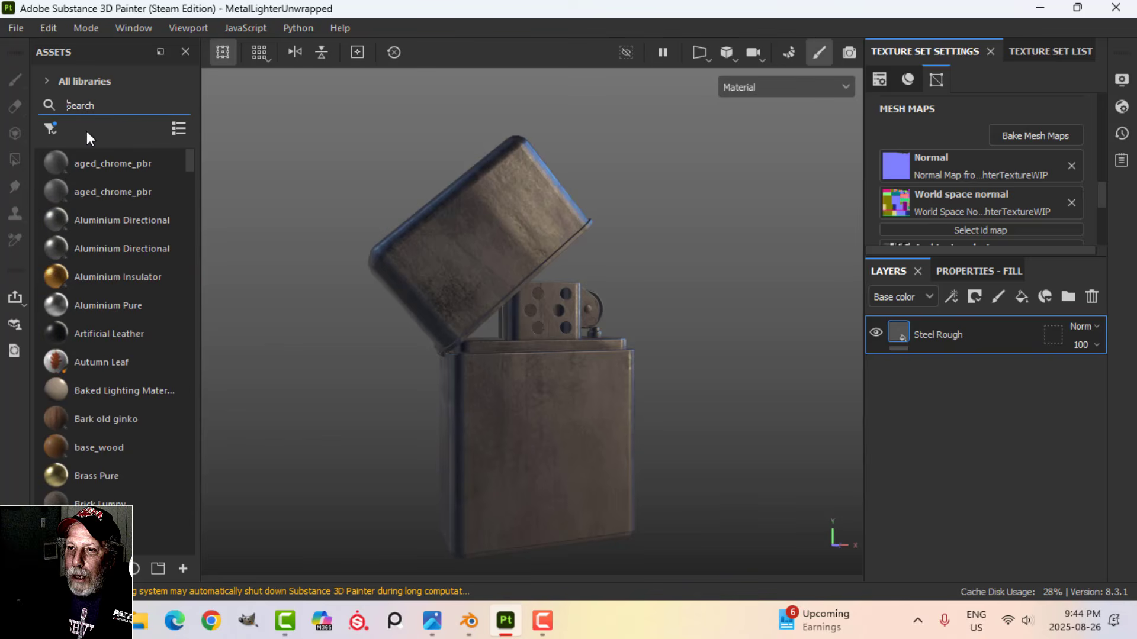
pyautogui.click(52, 129)
pyautogui.click(84, 166)
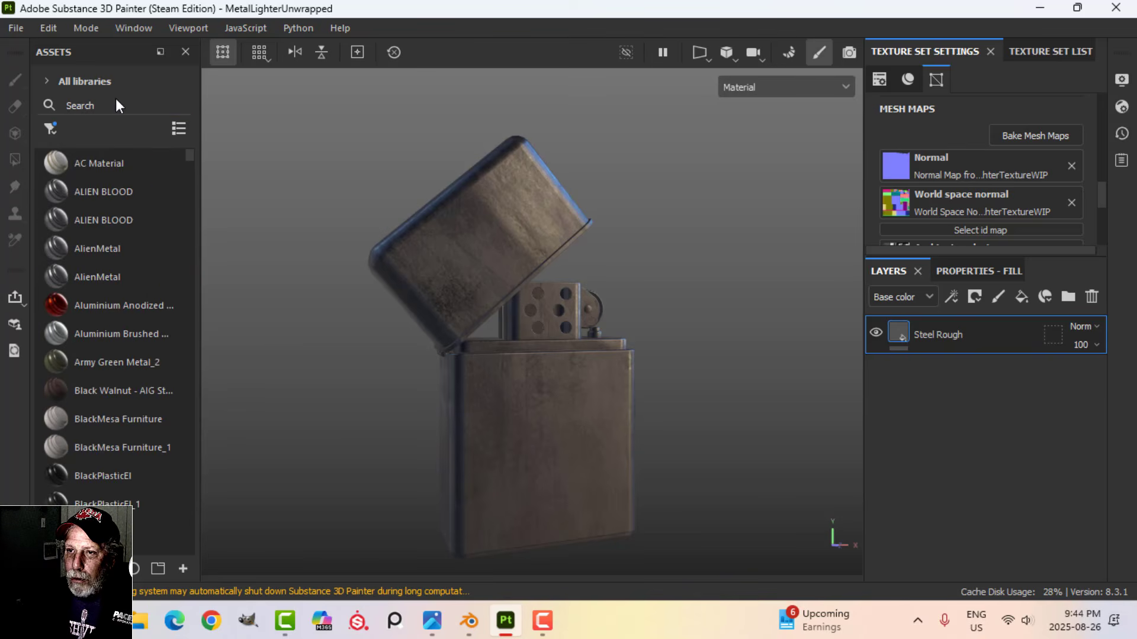
# Search the assets for "bron", add the Bronze Armor smart material above Steel Rough, and check it around the lighter
pyautogui.click(117, 103)
pyautogui.write('bron')
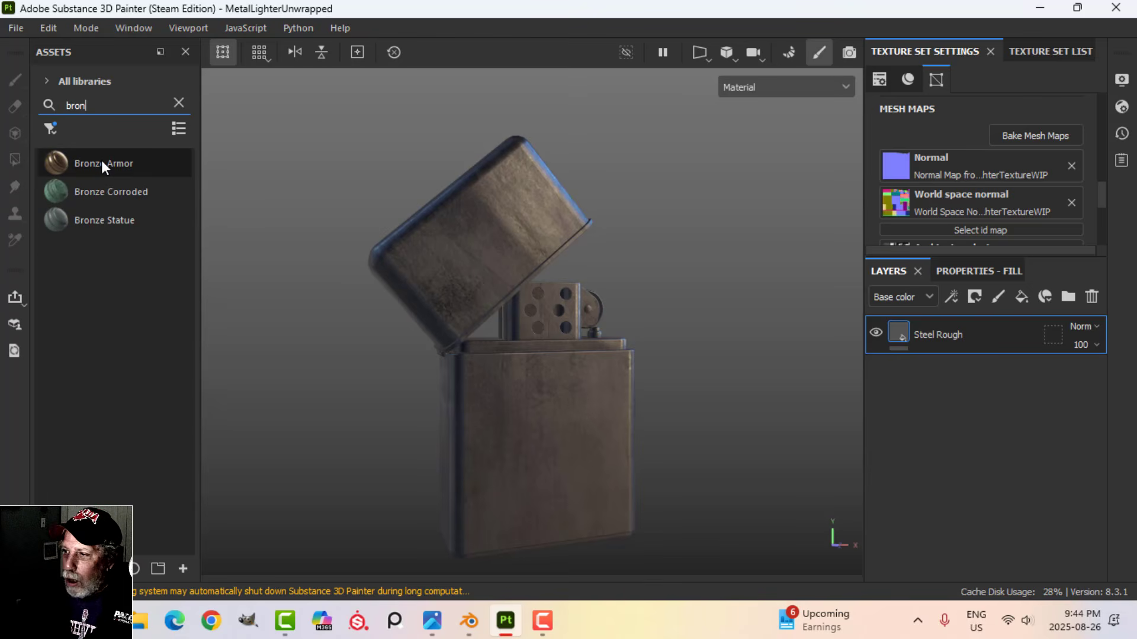
pyautogui.moveTo(101, 160); pyautogui.dragTo(929, 315)
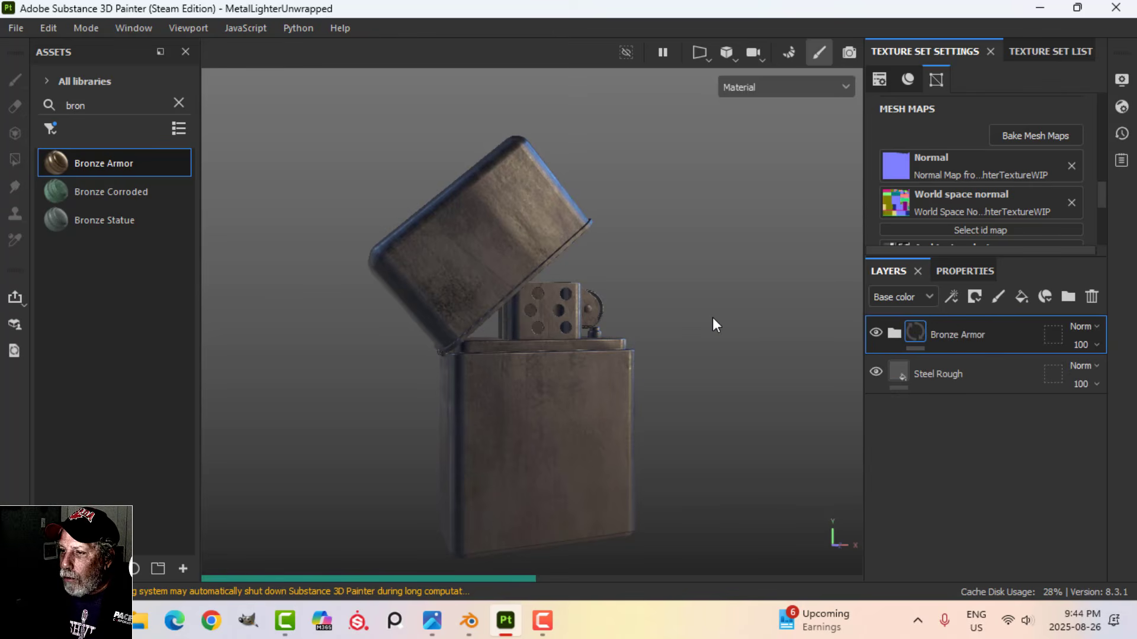
pyautogui.scroll(1, 642, 342)
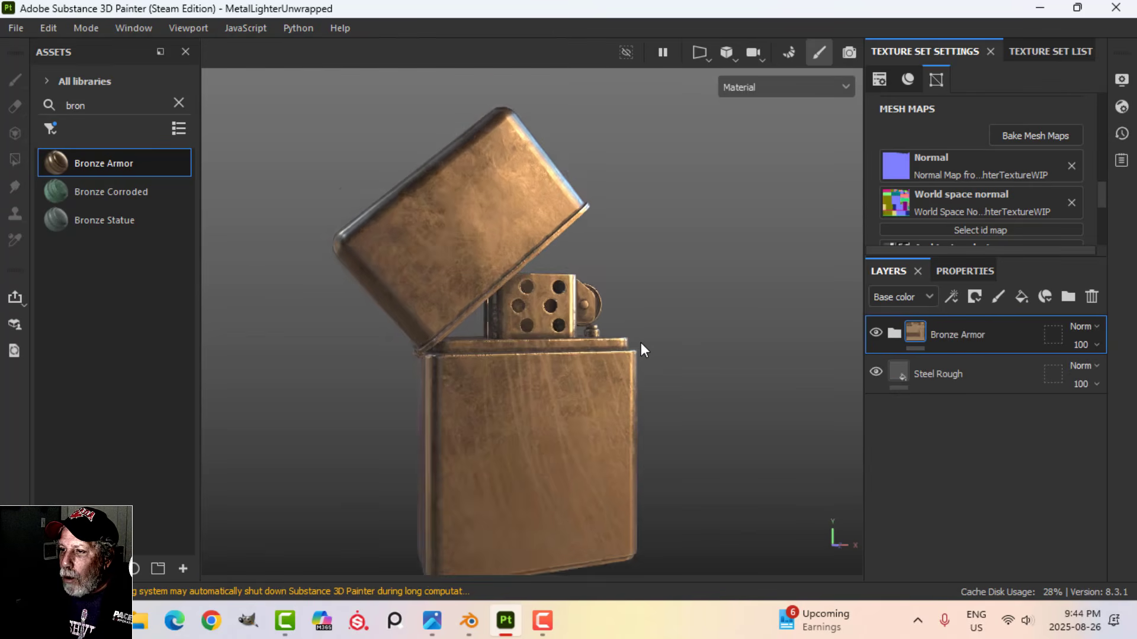
pyautogui.keyDown('alt'); pyautogui.moveTo(641, 342); pyautogui.dragTo(604, 325); pyautogui.keyUp('alt')
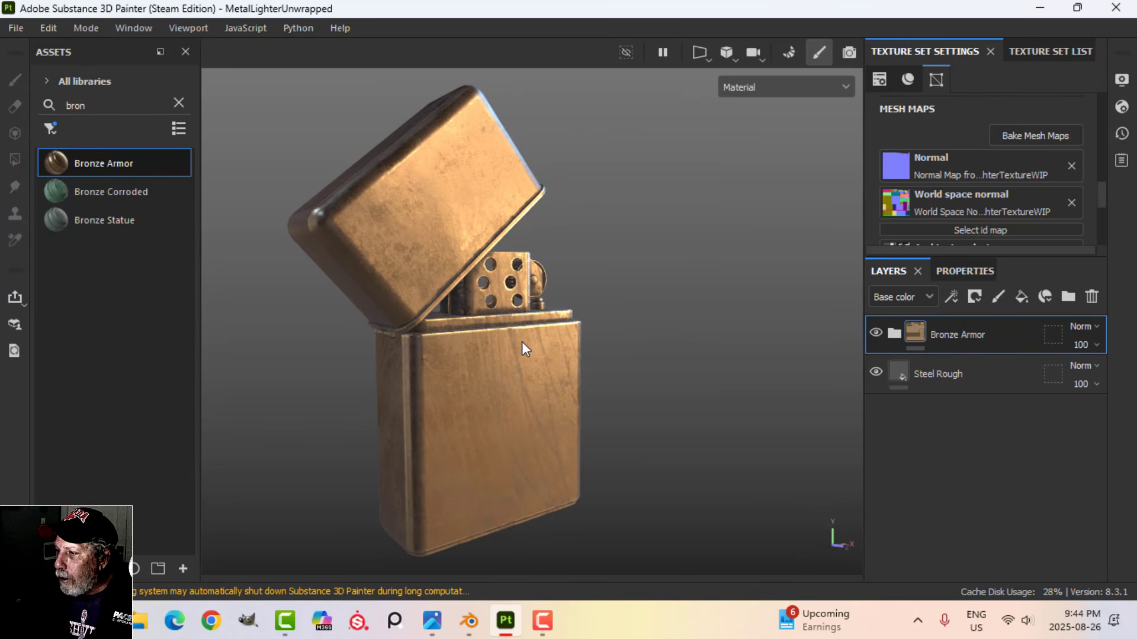
pyautogui.keyDown('alt'); pyautogui.moveTo(481, 322); pyautogui.dragTo(421, 338); pyautogui.keyUp('alt')
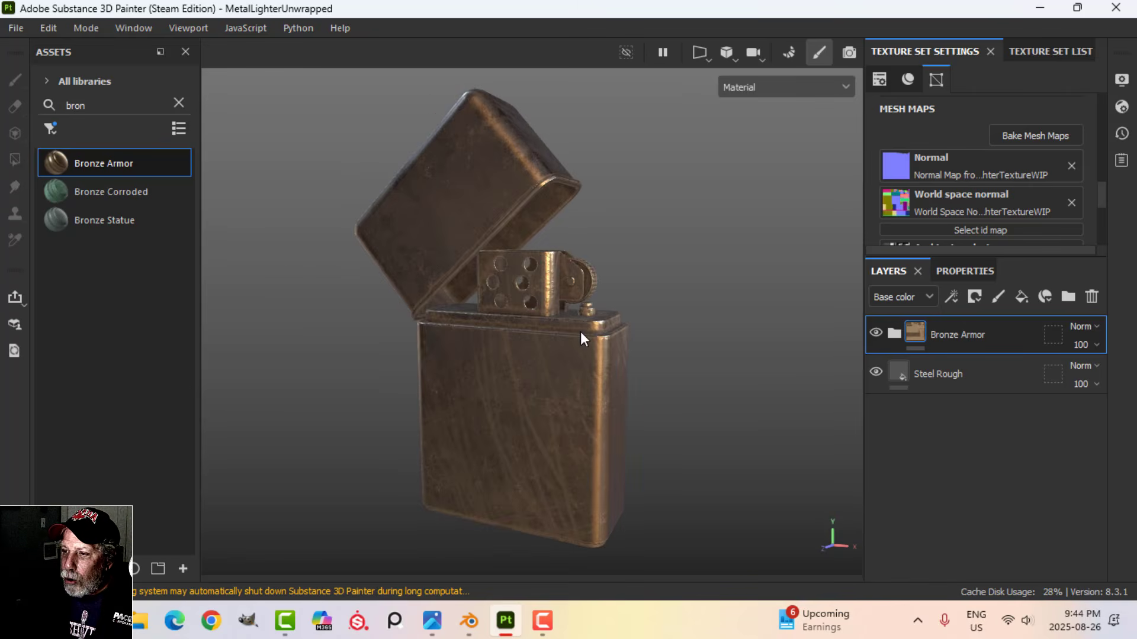
pyautogui.keyDown('alt'); pyautogui.moveTo(580, 332); pyautogui.dragTo(550, 343); pyautogui.keyUp('alt')
pyautogui.scroll(2, 544, 346)
pyautogui.keyDown('alt'); pyautogui.moveTo(544, 345); pyautogui.dragTo(500, 360, button='middle'); pyautogui.keyUp('alt')
pyautogui.keyDown('alt'); pyautogui.moveTo(500, 360); pyautogui.dragTo(555, 353); pyautogui.keyUp('alt')
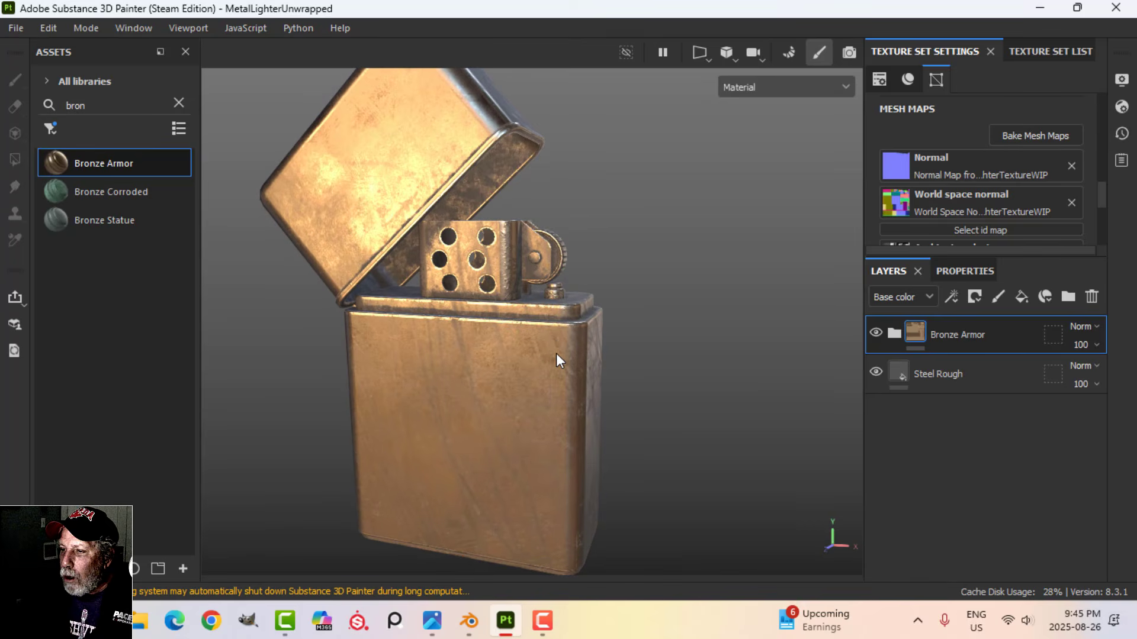
# Add a black mask to the Bronze Armor layer and reveal the bronze on the perforated chimney with a whole-mesh Polygon Fill
pyautogui.click(976, 300)
pyautogui.click(984, 336)
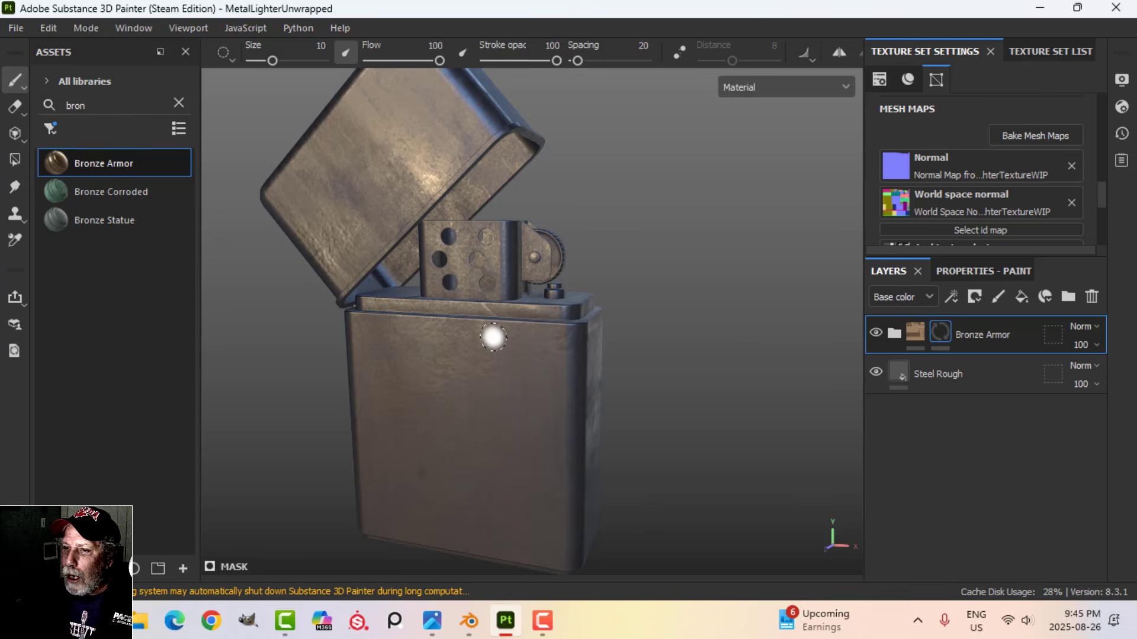
pyautogui.click(14, 156)
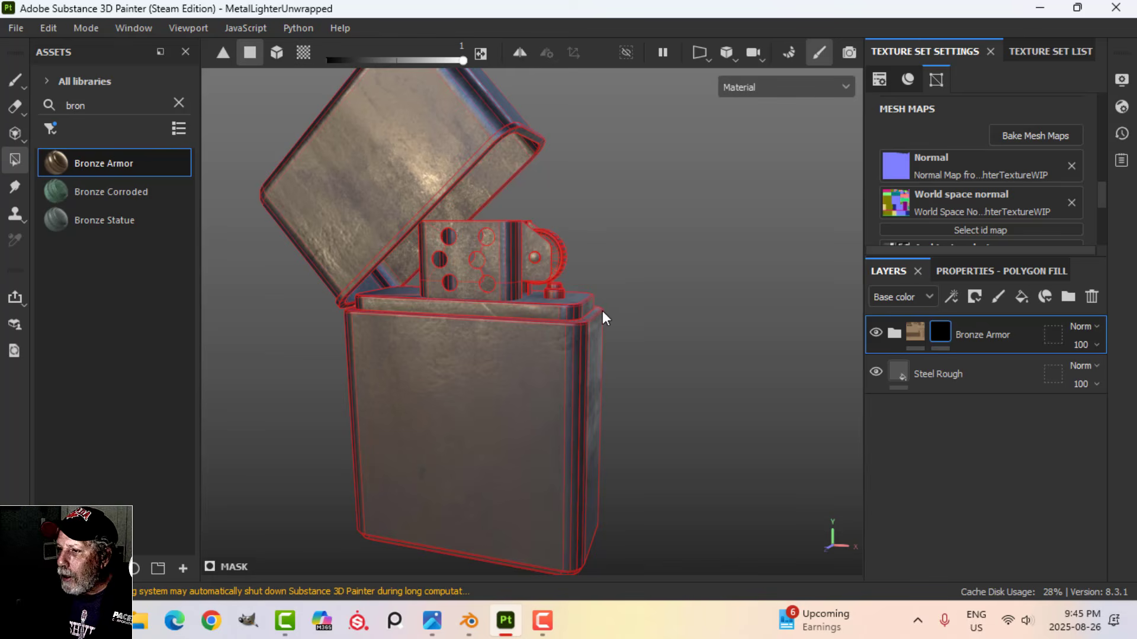
pyautogui.scroll(2, 523, 338)
pyautogui.keyDown('alt'); pyautogui.moveTo(602, 311); pyautogui.dragTo(566, 347); pyautogui.keyUp('alt')
pyautogui.scroll(-2, 516, 348)
pyautogui.click(277, 53)
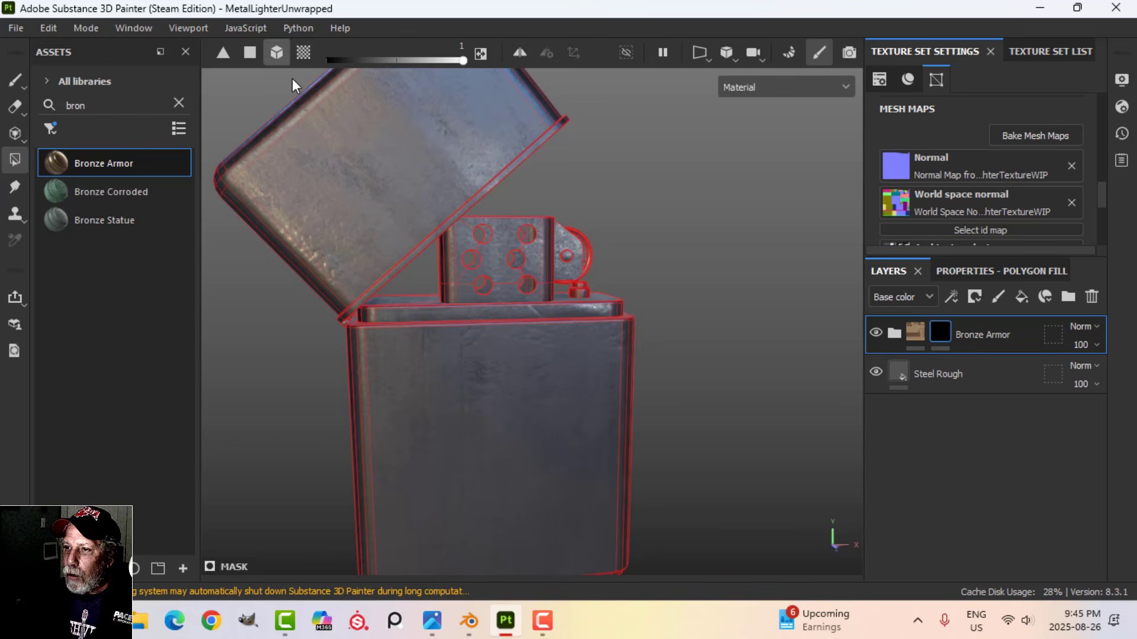
pyautogui.click(542, 254)
# Reveal the bronze on the small stud below the flint wheel in the Bronze Armor mask
pyautogui.keyDown('alt'); pyautogui.moveTo(598, 264); pyautogui.dragTo(538, 332); pyautogui.keyUp('alt')
pyautogui.scroll(4, 639, 307)
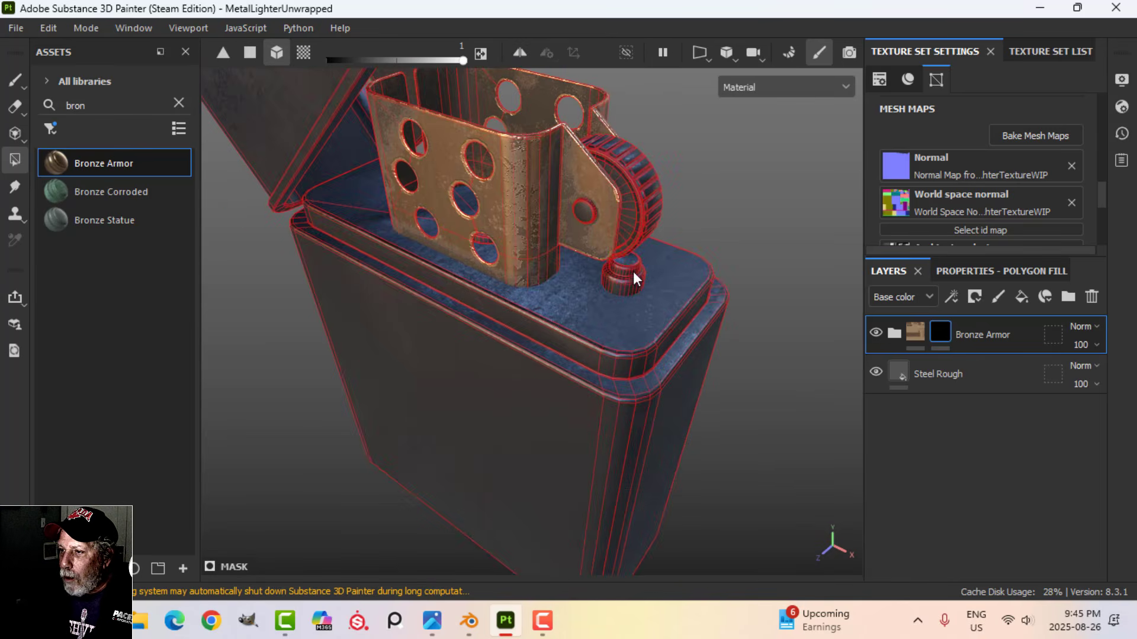
pyautogui.keyDown('alt'); pyautogui.moveTo(687, 233); pyautogui.dragTo(572, 185); pyautogui.keyUp('alt')
pyautogui.click(581, 183)
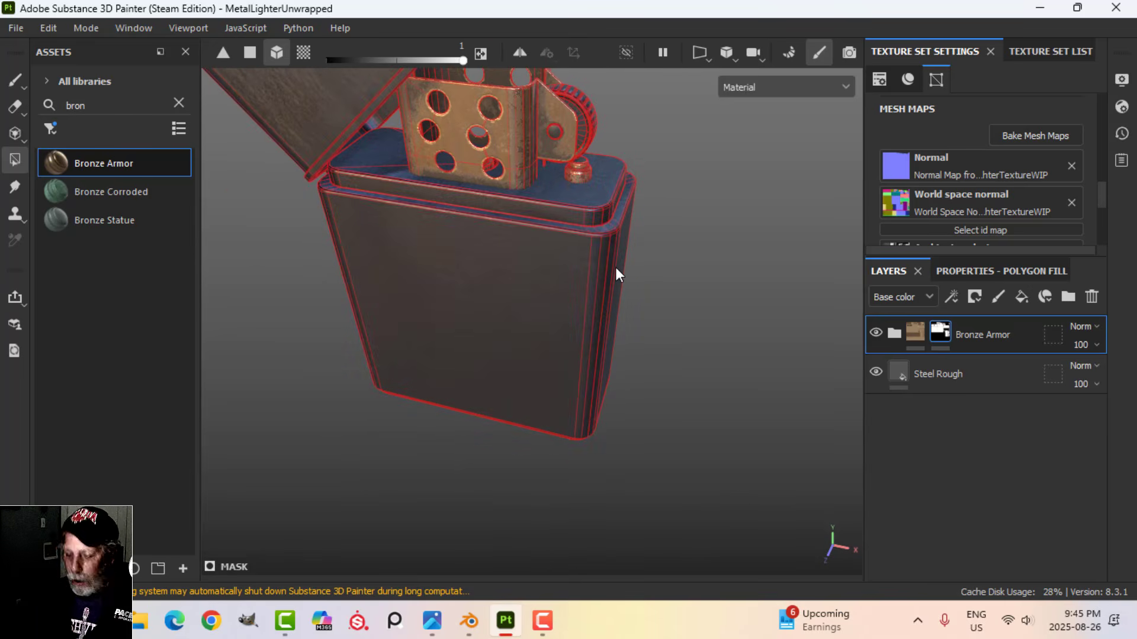
# Switch Polygon Fill to quad mode and reveal the bronze on the raised rim across the top of the lighter case
pyautogui.keyDown('alt'); pyautogui.moveTo(616, 268); pyautogui.dragTo(589, 291); pyautogui.keyUp('alt')
pyautogui.keyDown('alt'); pyautogui.moveTo(589, 291); pyautogui.dragTo(634, 316, button='middle'); pyautogui.keyUp('alt')
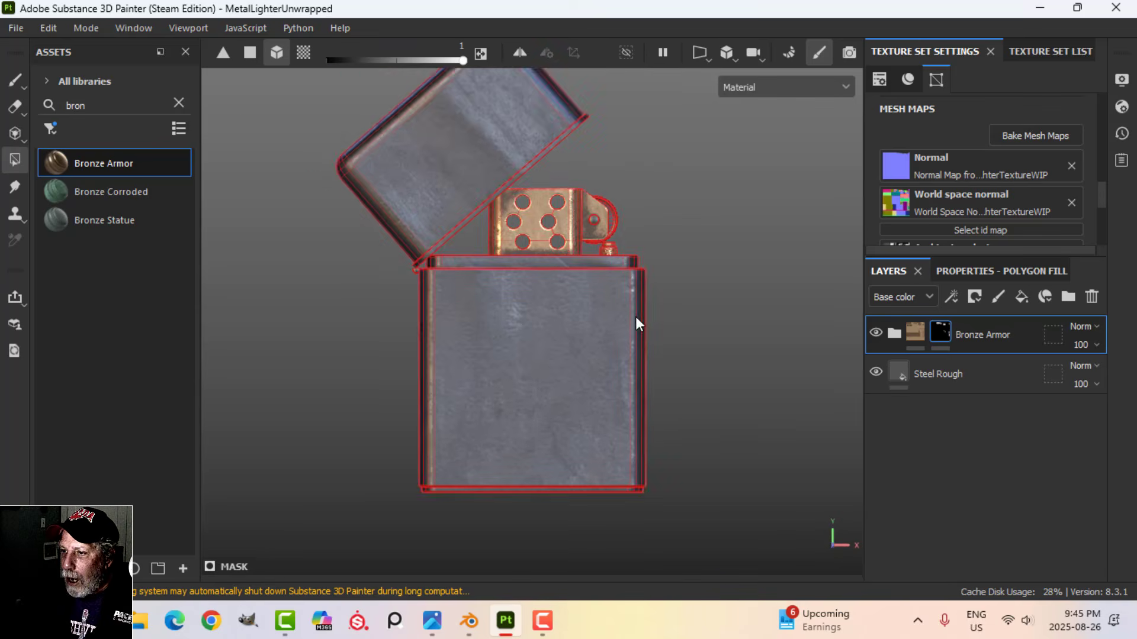
pyautogui.keyDown('alt'); pyautogui.moveTo(635, 316); pyautogui.dragTo(602, 260, button='right'); pyautogui.keyUp('alt')
pyautogui.click(245, 51)
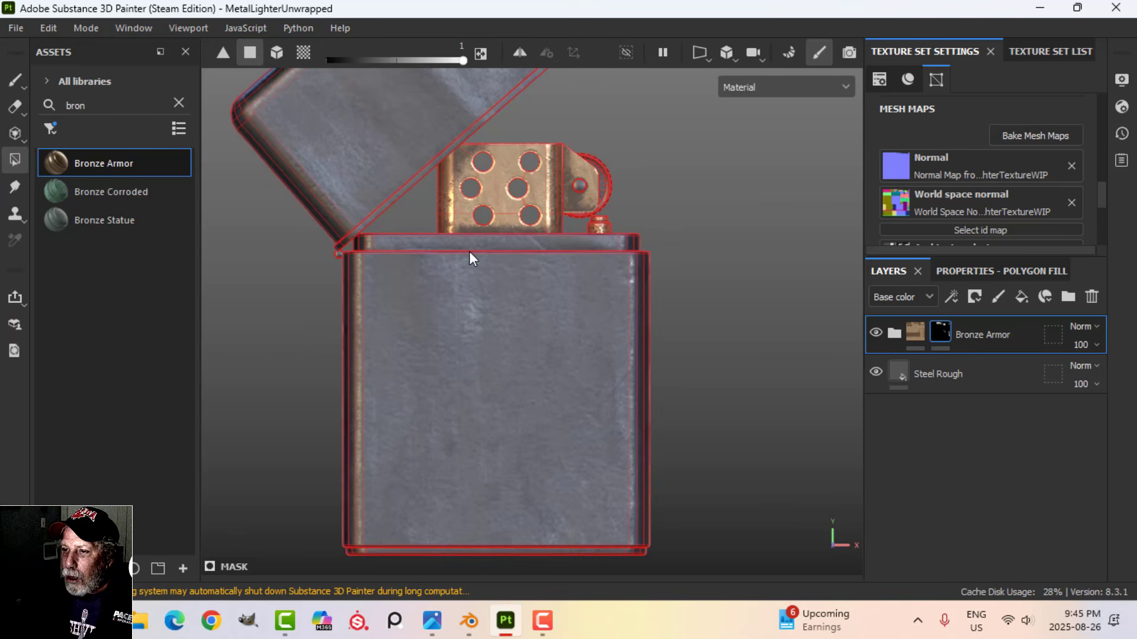
pyautogui.scroll(2, 468, 251)
pyautogui.scroll(2, 432, 248)
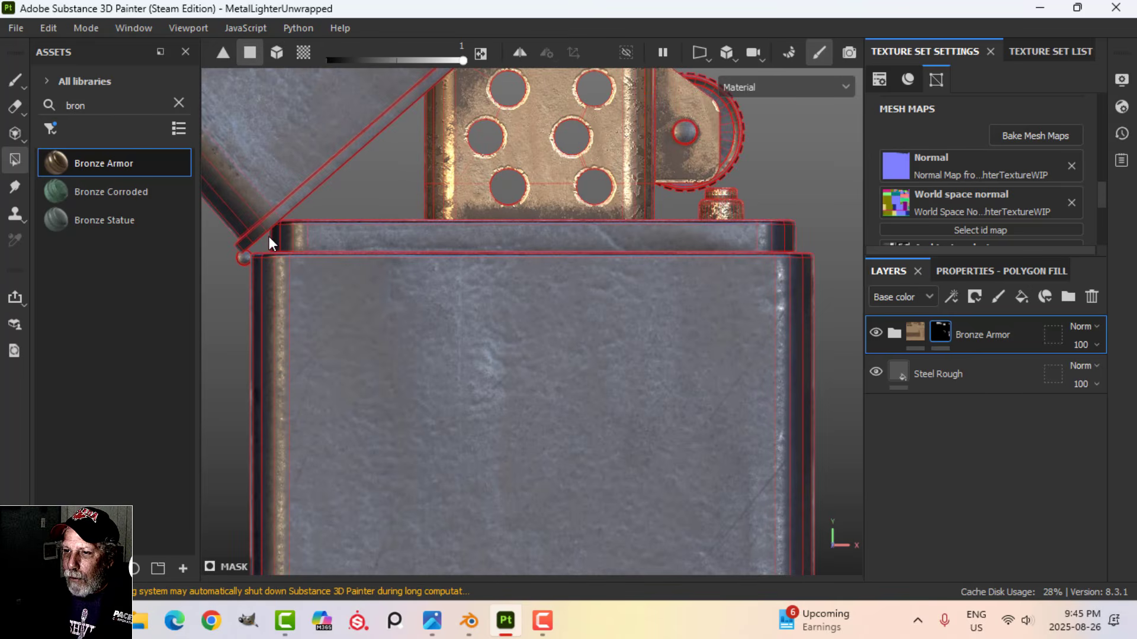
pyautogui.moveTo(265, 236); pyautogui.dragTo(808, 226)
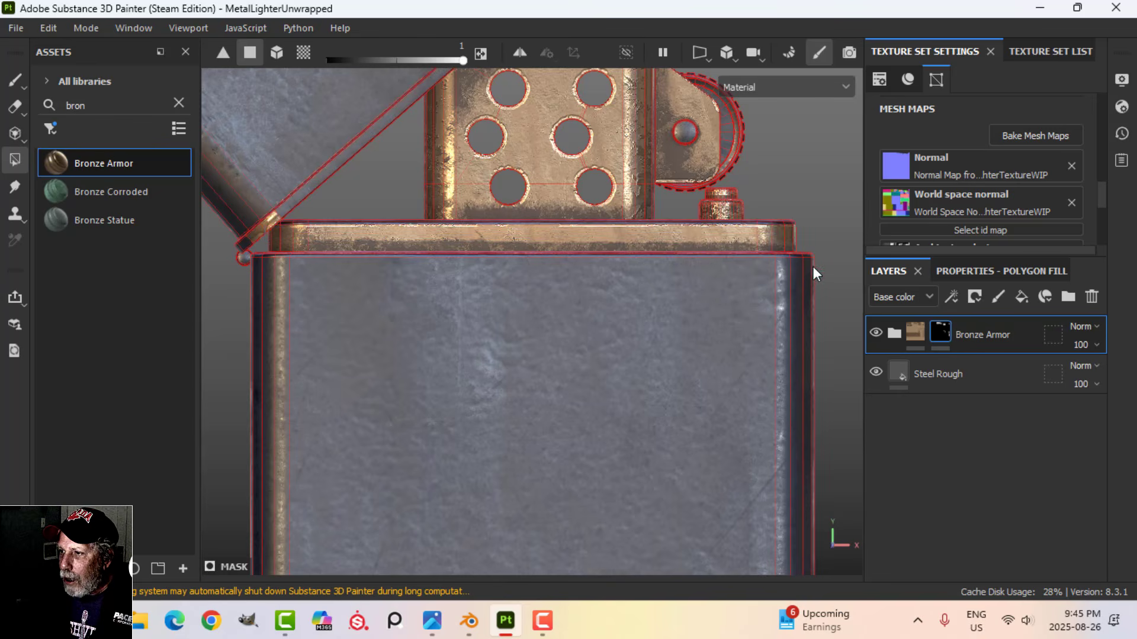
# Fill the remaining faces at the wheel-side end of the raised rim in the Bronze Armor mask
pyautogui.scroll(-3, 729, 244)
pyautogui.moveTo(730, 244)
pyautogui.keyDown('alt'); pyautogui.mouseDown()
pyautogui.moveTo(645, 299)
pyautogui.moveTo(442, 294)
pyautogui.moveTo(627, 294)
pyautogui.moveTo(609, 318)
pyautogui.moveTo(541, 286)
pyautogui.moveTo(607, 327)
pyautogui.moveTo(464, 304)
pyautogui.moveTo(409, 252)
pyautogui.moveTo(439, 276)
pyautogui.mouseUp(); pyautogui.keyUp('alt')
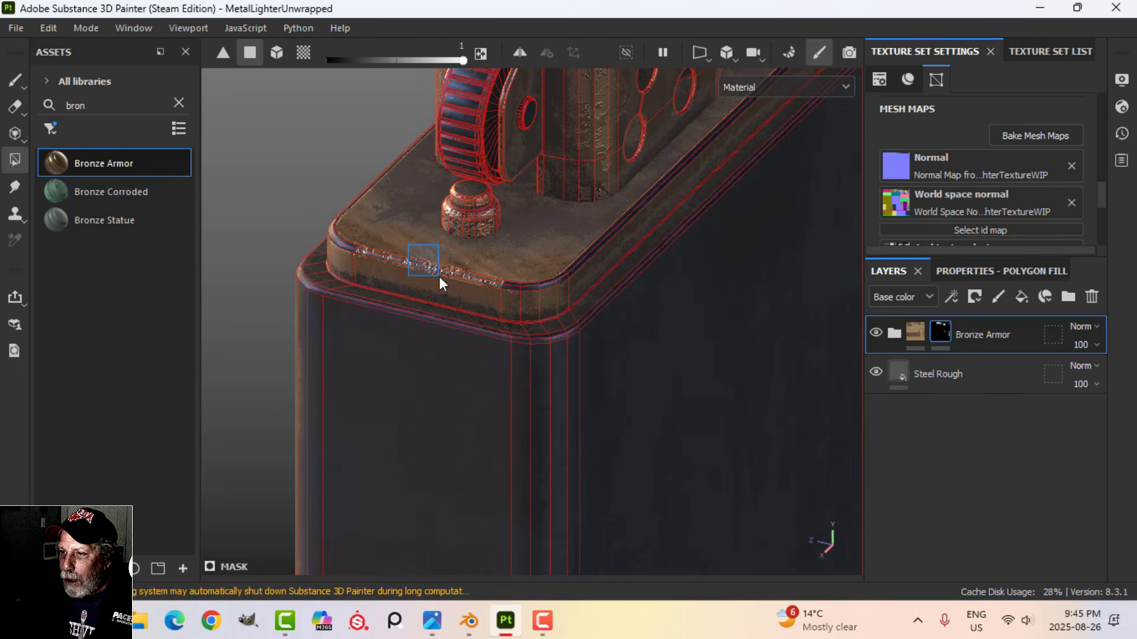
pyautogui.moveTo(517, 259)
pyautogui.mouseDown()
pyautogui.moveTo(545, 290)
pyautogui.moveTo(596, 274)
pyautogui.moveTo(666, 296)
pyautogui.mouseUp()
pyautogui.keyDown('alt'); pyautogui.moveTo(666, 296); pyautogui.dragTo(645, 379); pyautogui.keyUp('alt')
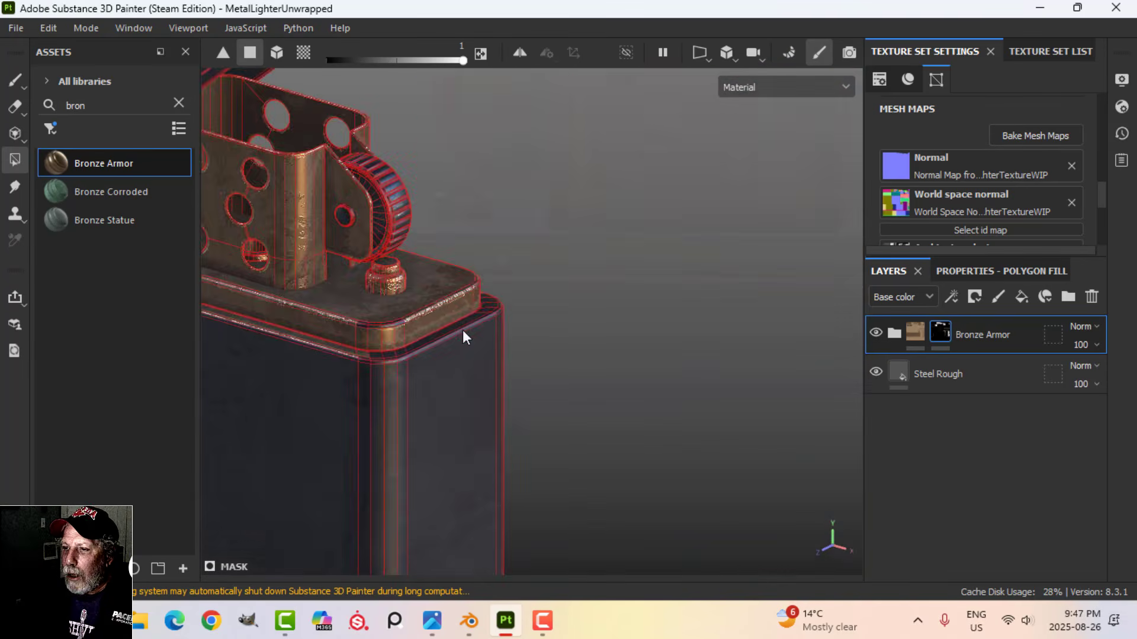
# Reveal the bronze on the narrow strip along the base of the lighter case in the Bronze Armor mask
pyautogui.keyDown('alt'); pyautogui.moveTo(463, 329); pyautogui.dragTo(589, 251); pyautogui.keyUp('alt')
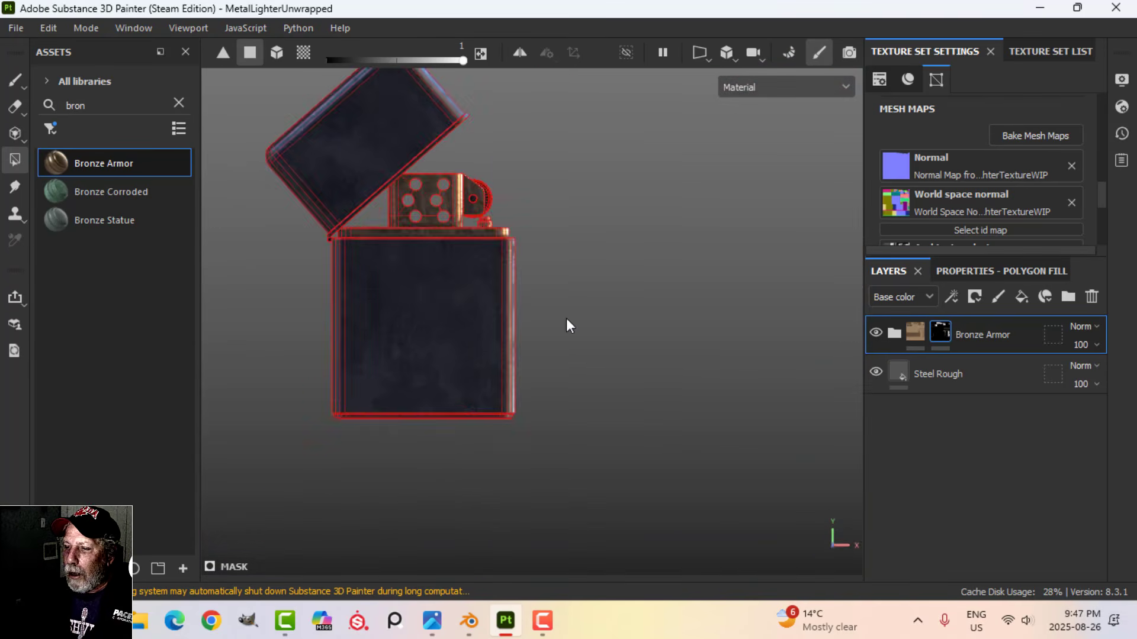
pyautogui.moveTo(499, 372)
pyautogui.keyDown('alt'); pyautogui.mouseDown()
pyautogui.moveTo(515, 302)
pyautogui.moveTo(516, 360)
pyautogui.mouseUp(); pyautogui.keyUp('alt')
pyautogui.keyDown('alt'); pyautogui.moveTo(516, 361); pyautogui.dragTo(568, 279, button='middle'); pyautogui.keyUp('alt')
pyautogui.scroll(4, 580, 333)
pyautogui.scroll(3, 581, 333)
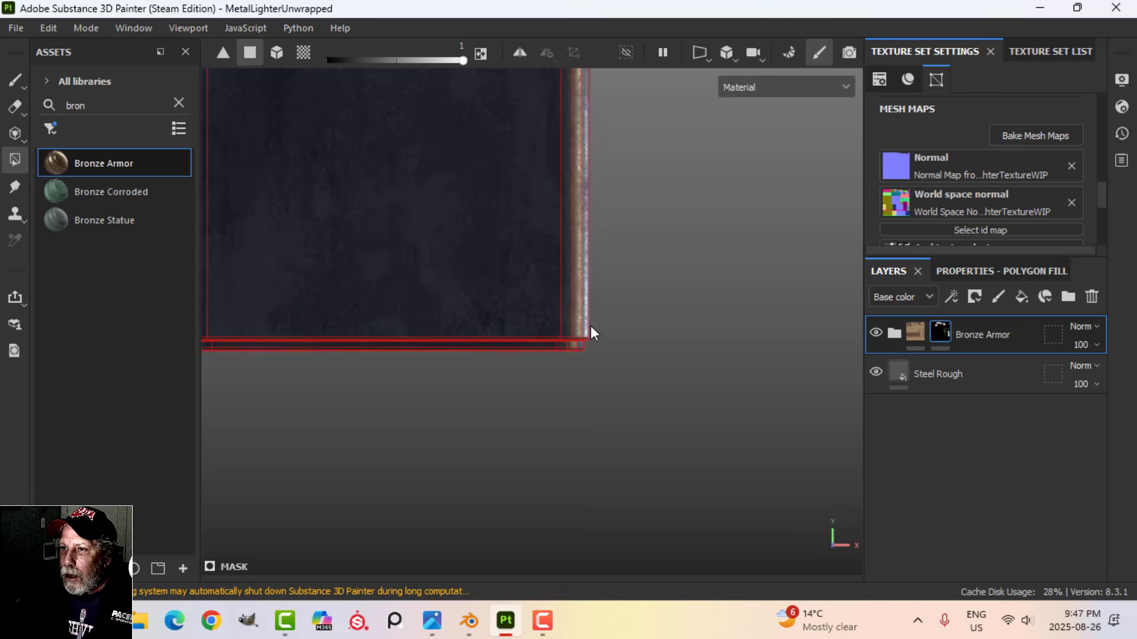
pyautogui.keyDown('alt'); pyautogui.moveTo(601, 346); pyautogui.dragTo(699, 266, button='middle'); pyautogui.keyUp('alt')
pyautogui.scroll(2, 706, 281)
pyautogui.keyDown('alt'); pyautogui.moveTo(613, 311); pyautogui.dragTo(682, 314, button='middle'); pyautogui.keyUp('alt')
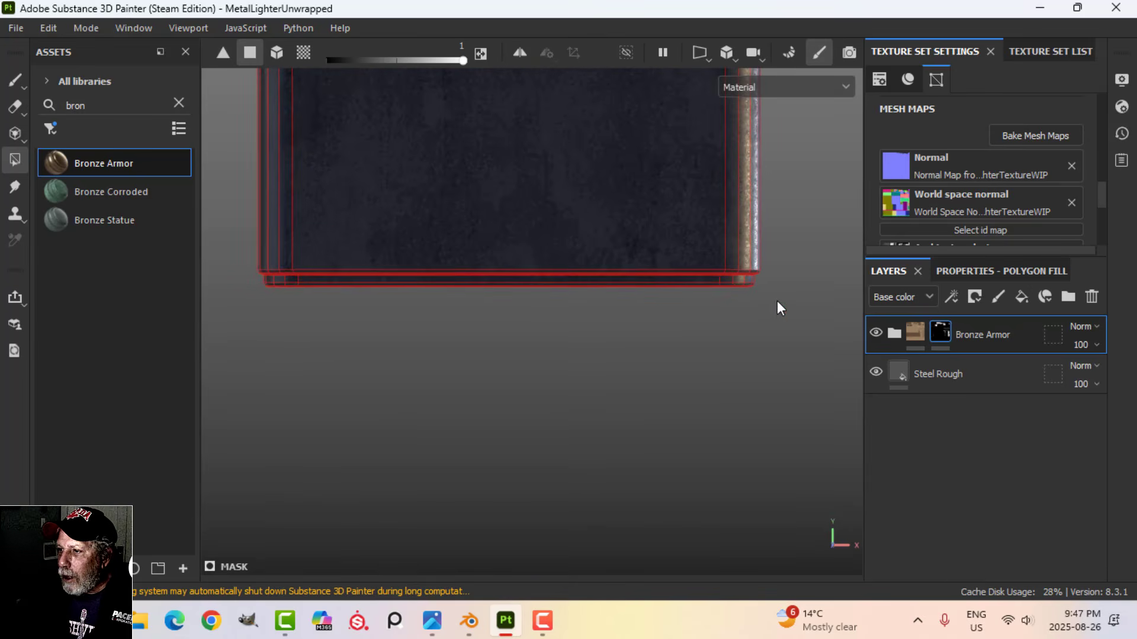
pyautogui.moveTo(777, 300); pyautogui.dragTo(345, 282)
pyautogui.moveTo(257, 278); pyautogui.dragTo(252, 281)
pyautogui.keyDown('alt'); pyautogui.moveTo(325, 278); pyautogui.dragTo(414, 296); pyautogui.keyUp('alt')
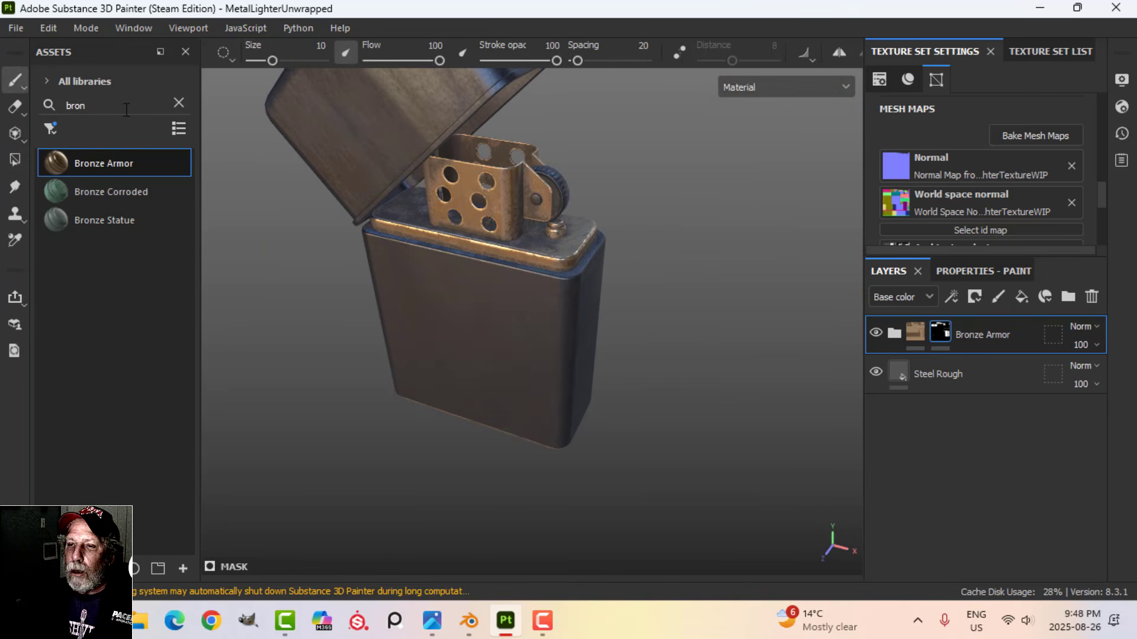
# Filter the assets to materials, search for "plas", and add Plastic Glossy Pure as a fill layer above Bronze Armor
pyautogui.click(178, 102)
pyautogui.click(51, 132)
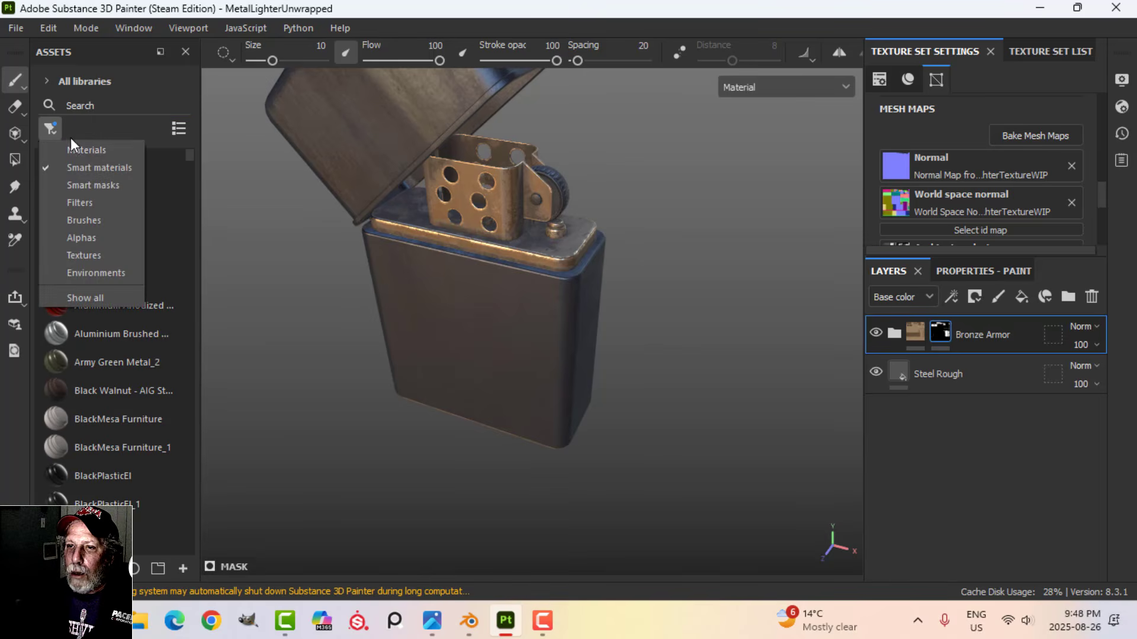
pyautogui.click(70, 142)
pyautogui.write('plas')
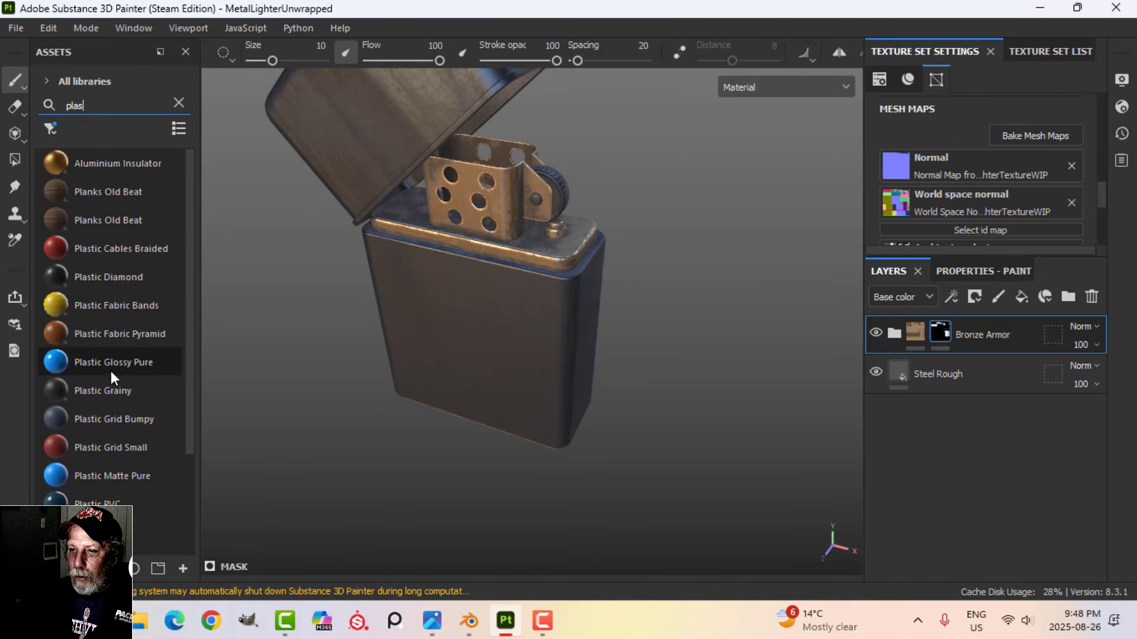
pyautogui.moveTo(111, 371); pyautogui.dragTo(719, 302)
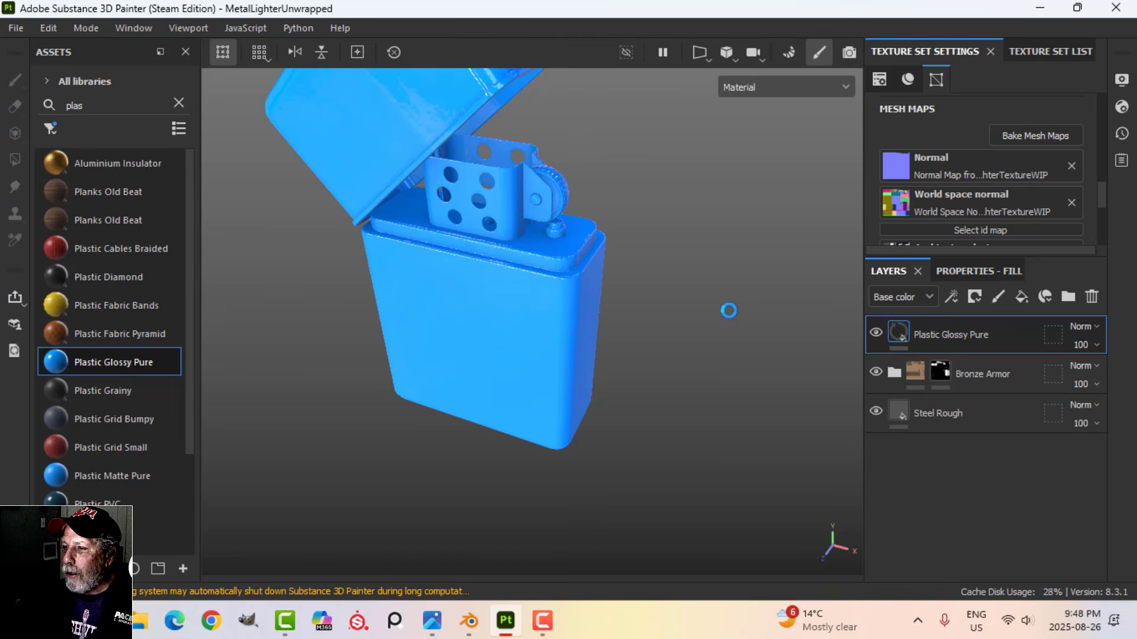
# Add a black mask to the Plastic Glossy Pure layer and reveal the plastic only on the flint wheel
pyautogui.click(974, 296)
pyautogui.click(986, 338)
pyautogui.click(15, 159)
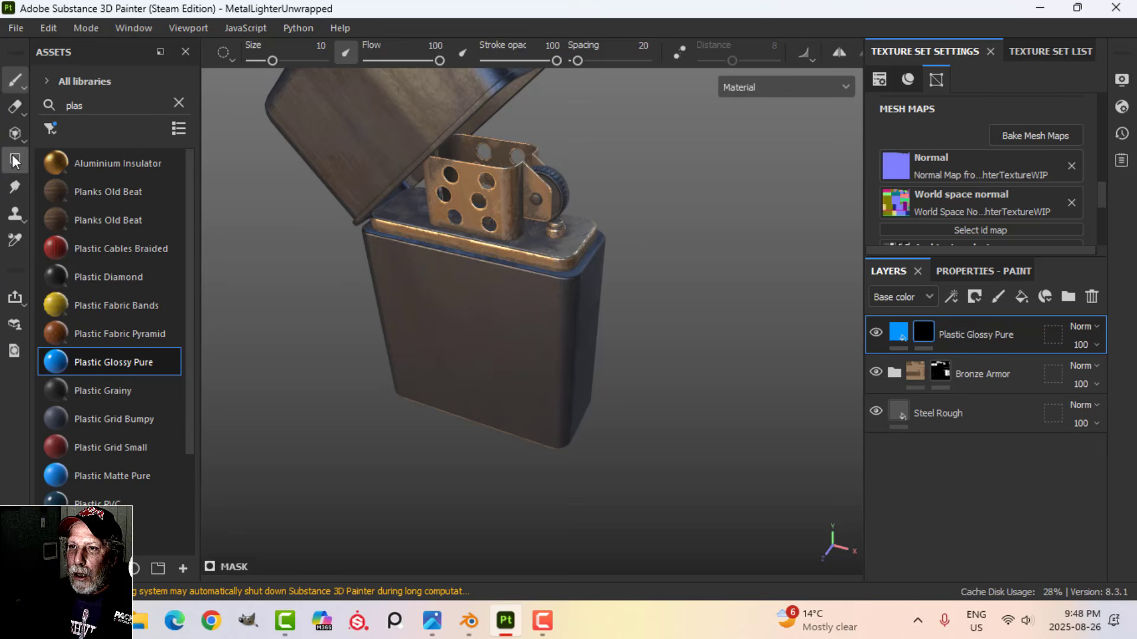
pyautogui.scroll(2, 580, 222)
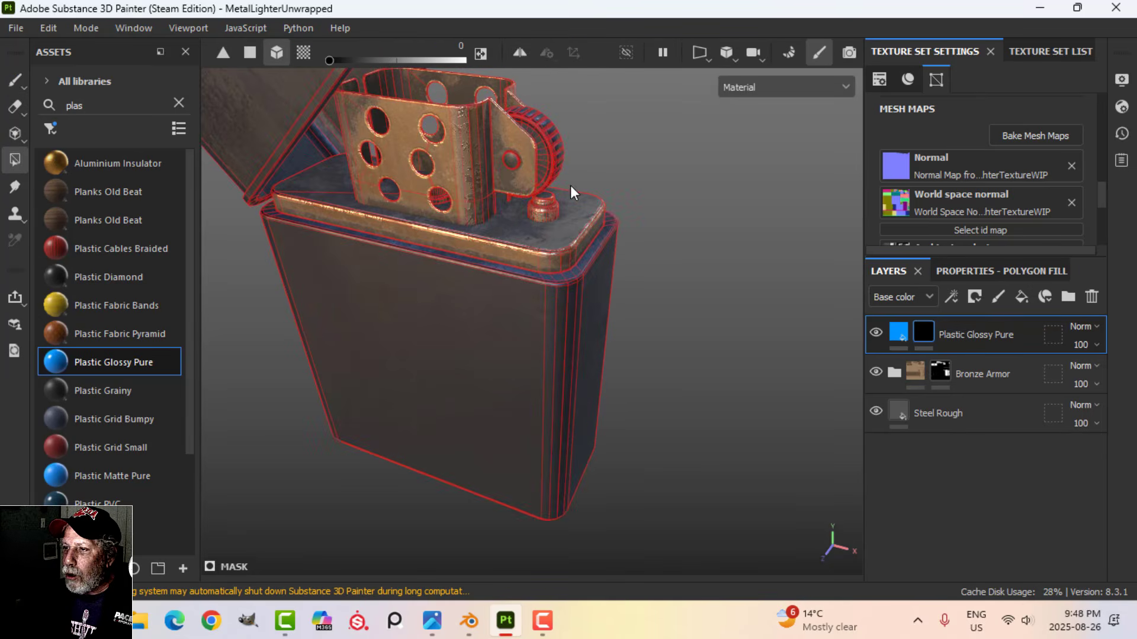
pyautogui.click(551, 137)
pyautogui.press('1')
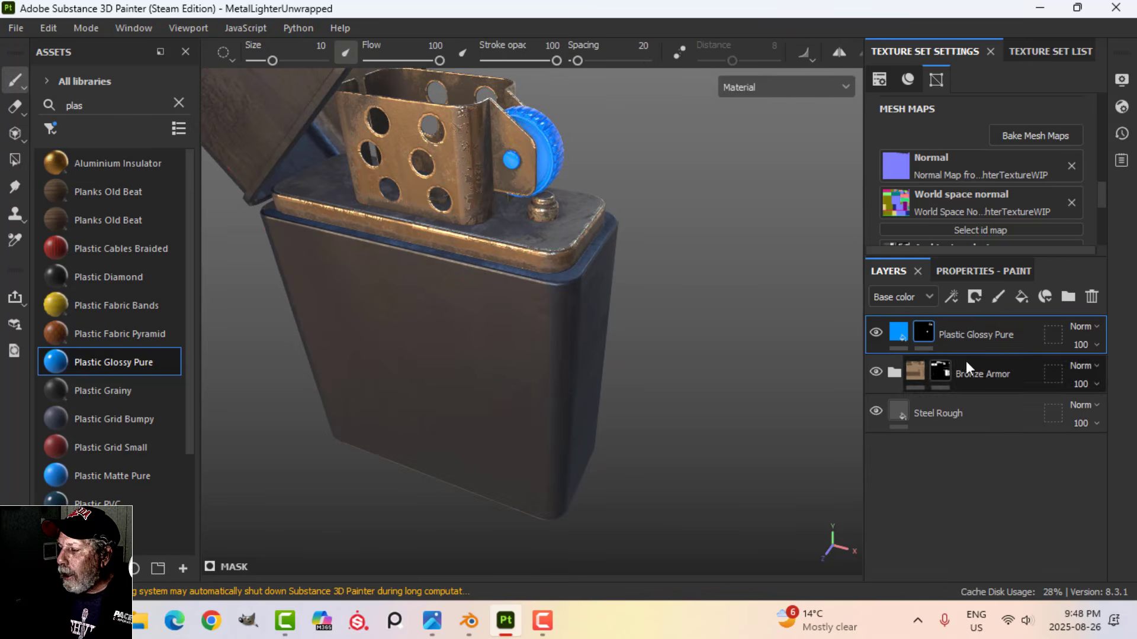
# Change the base color of the Plastic Glossy Pure fill to a dark gray
pyautogui.click(899, 333)
pyautogui.click(983, 271)
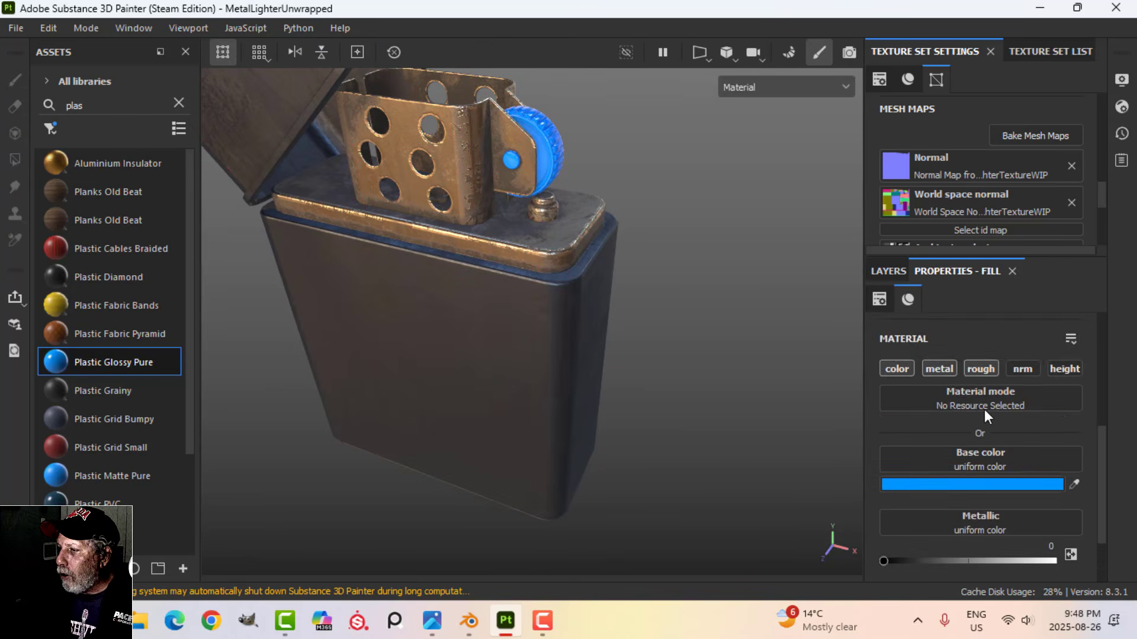
pyautogui.scroll(-2, 977, 432)
pyautogui.click(972, 435)
pyautogui.moveTo(754, 399); pyautogui.dragTo(748, 389)
pyautogui.moveTo(775, 448)
pyautogui.mouseDown()
pyautogui.moveTo(746, 456)
pyautogui.moveTo(747, 445)
pyautogui.mouseUp()
pyautogui.click(957, 278)
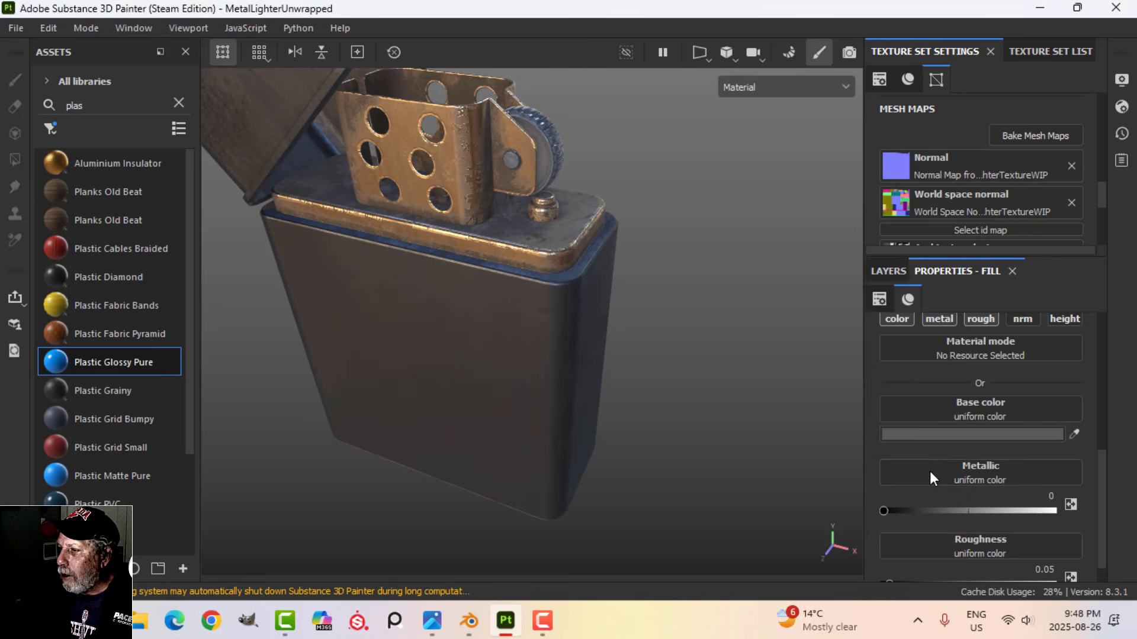
# Set the roughness of the Plastic Glossy Pure fill to about 0.305, checking the flint wheel from several angles
pyautogui.scroll(-1, 951, 461)
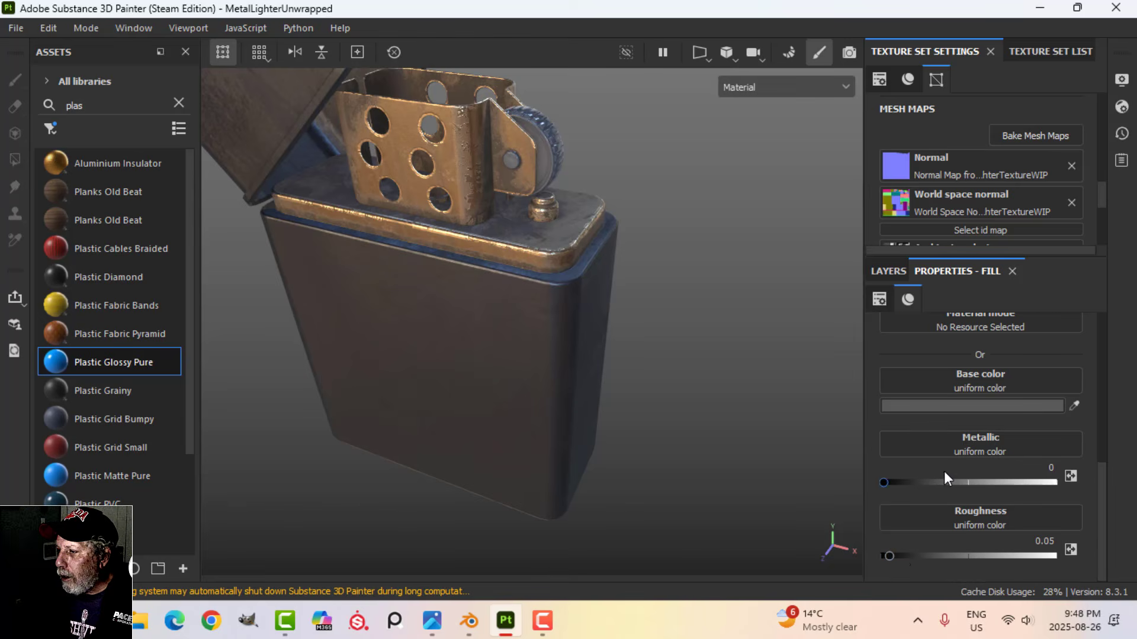
pyautogui.moveTo(890, 555); pyautogui.dragTo(946, 555)
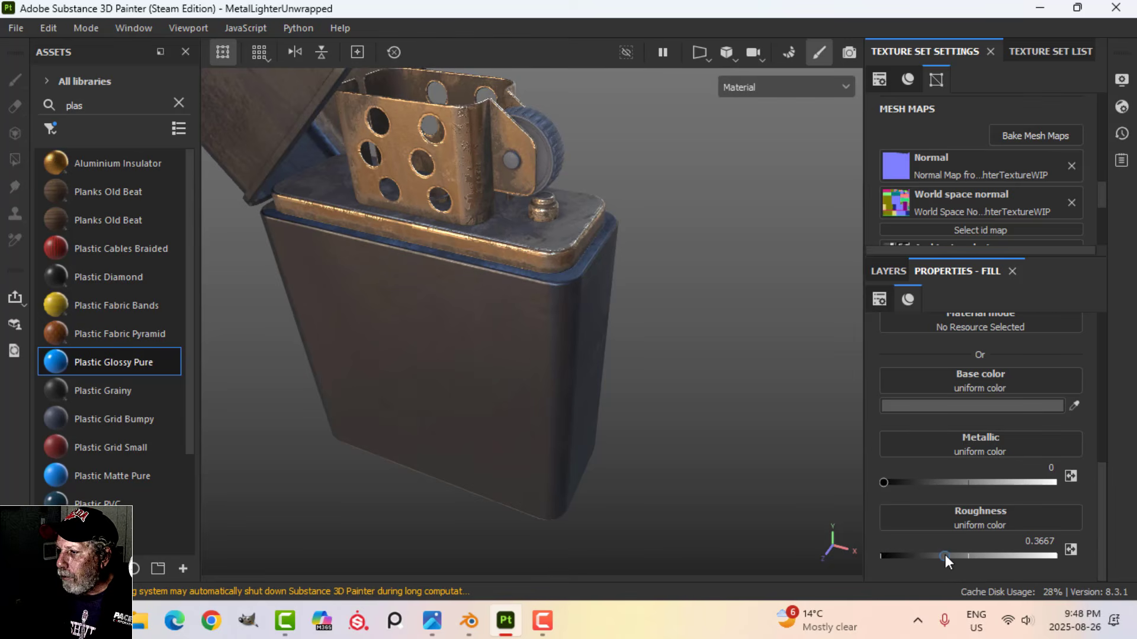
pyautogui.keyDown('alt'); pyautogui.moveTo(727, 299); pyautogui.dragTo(629, 324); pyautogui.keyUp('alt')
pyautogui.scroll(3, 627, 325)
pyautogui.keyDown('alt'); pyautogui.moveTo(626, 326); pyautogui.dragTo(613, 439, button='middle'); pyautogui.keyUp('alt')
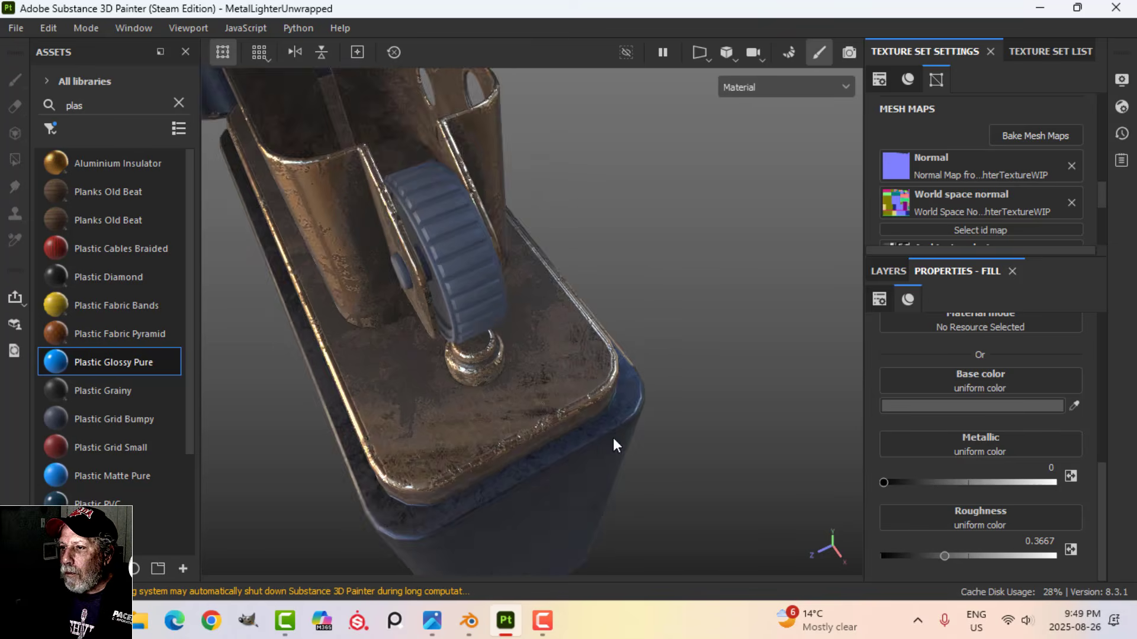
pyautogui.keyDown('alt'); pyautogui.moveTo(612, 437); pyautogui.dragTo(638, 351); pyautogui.keyUp('alt')
pyautogui.keyDown('alt'); pyautogui.moveTo(591, 432); pyautogui.dragTo(674, 344, button='middle'); pyautogui.keyUp('alt')
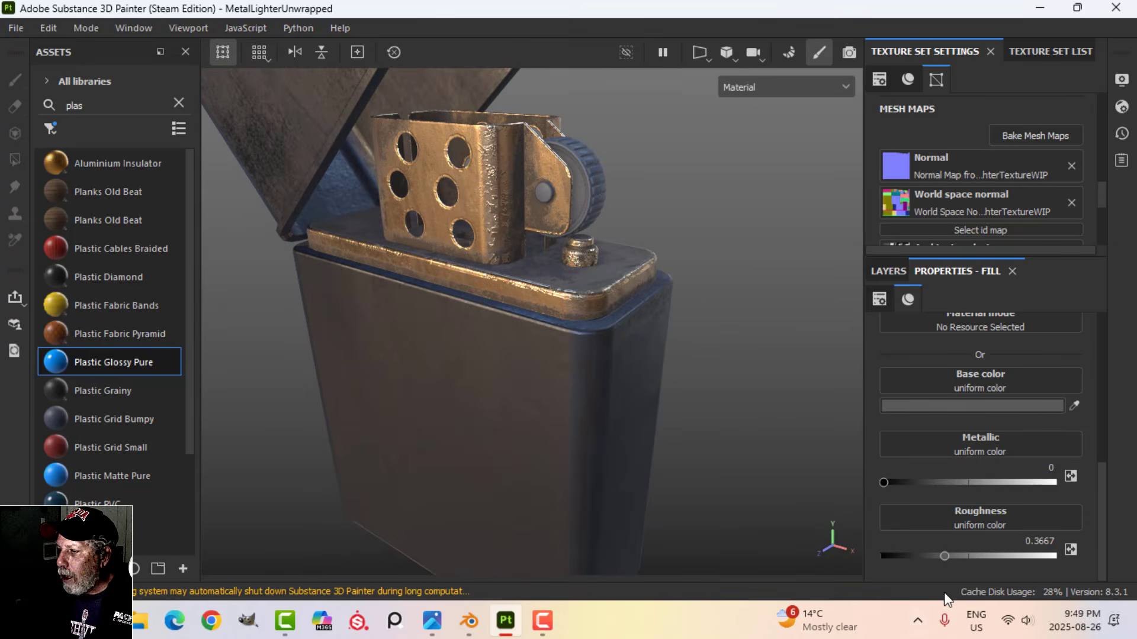
pyautogui.moveTo(949, 553); pyautogui.dragTo(933, 552)
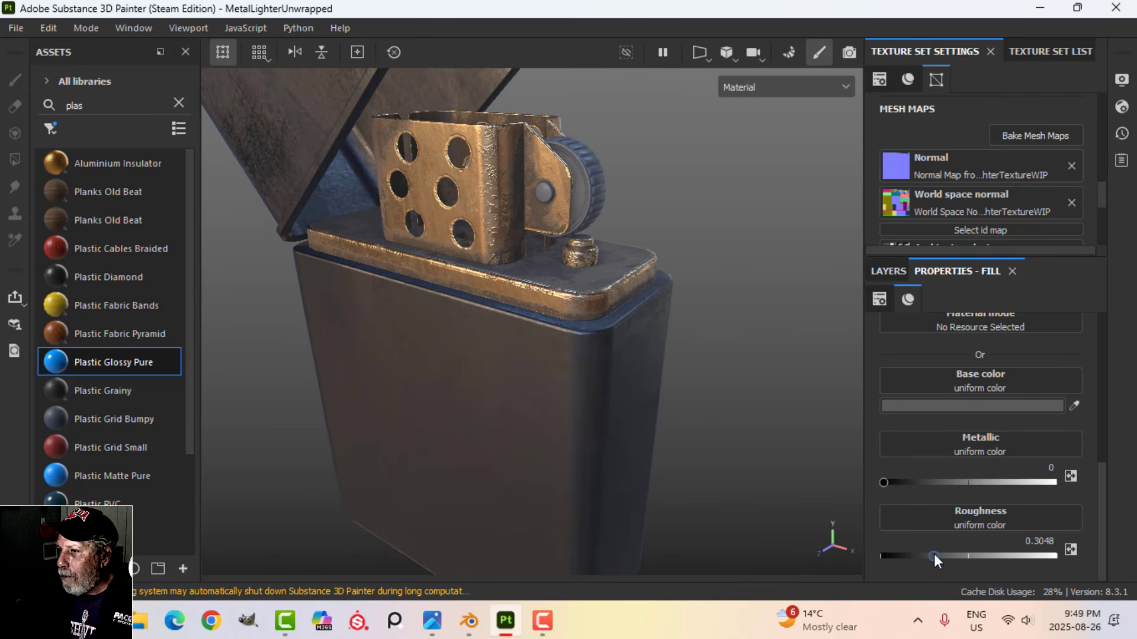
# Change the base color of the Plastic Glossy Pure fill to light gray ACB0B3 and check the flint wheel
pyautogui.click(946, 406)
pyautogui.click(752, 381)
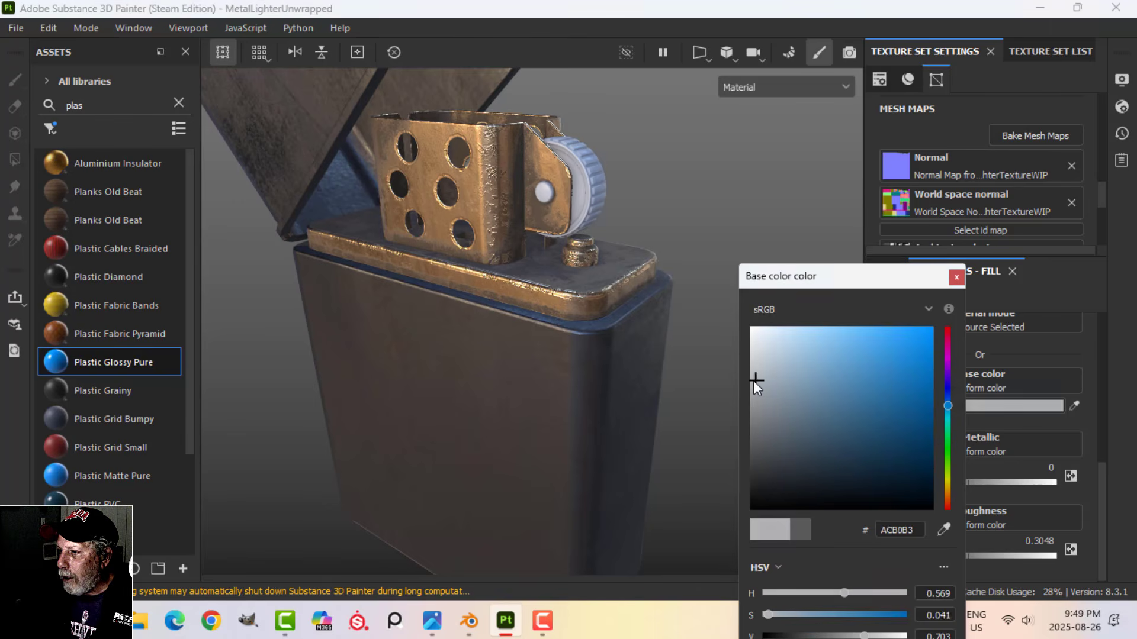
pyautogui.click(956, 278)
pyautogui.scroll(-3, 649, 346)
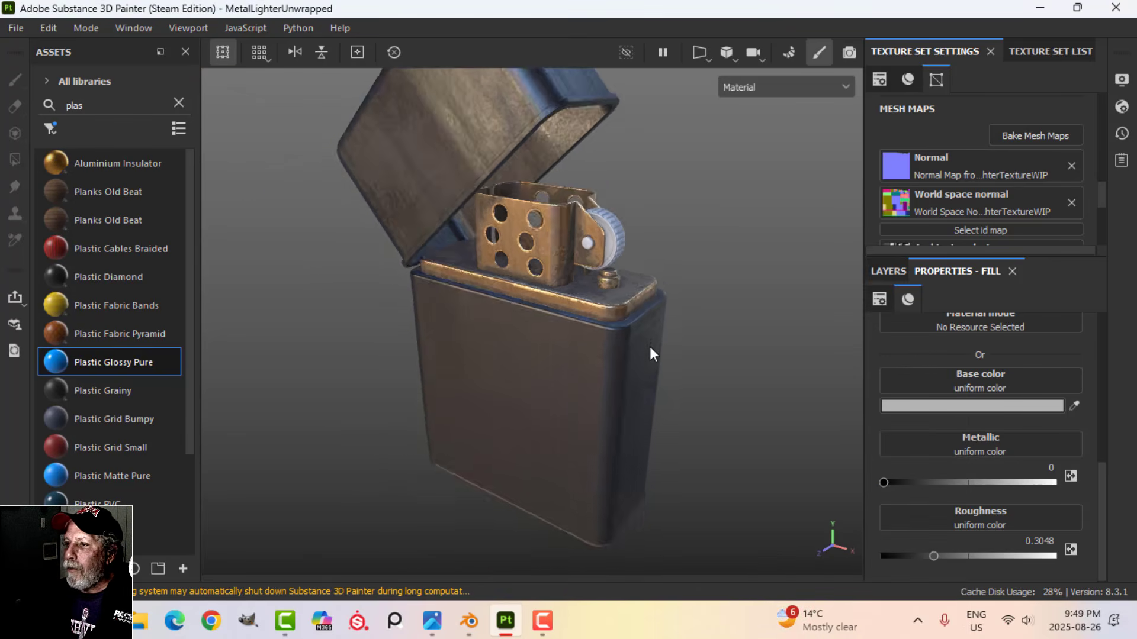
pyautogui.keyDown('alt'); pyautogui.moveTo(649, 346); pyautogui.dragTo(706, 399); pyautogui.keyUp('alt')
pyautogui.scroll(-2, 705, 399)
pyautogui.keyDown('alt'); pyautogui.moveTo(706, 399); pyautogui.dragTo(704, 393, button='middle'); pyautogui.keyUp('alt')
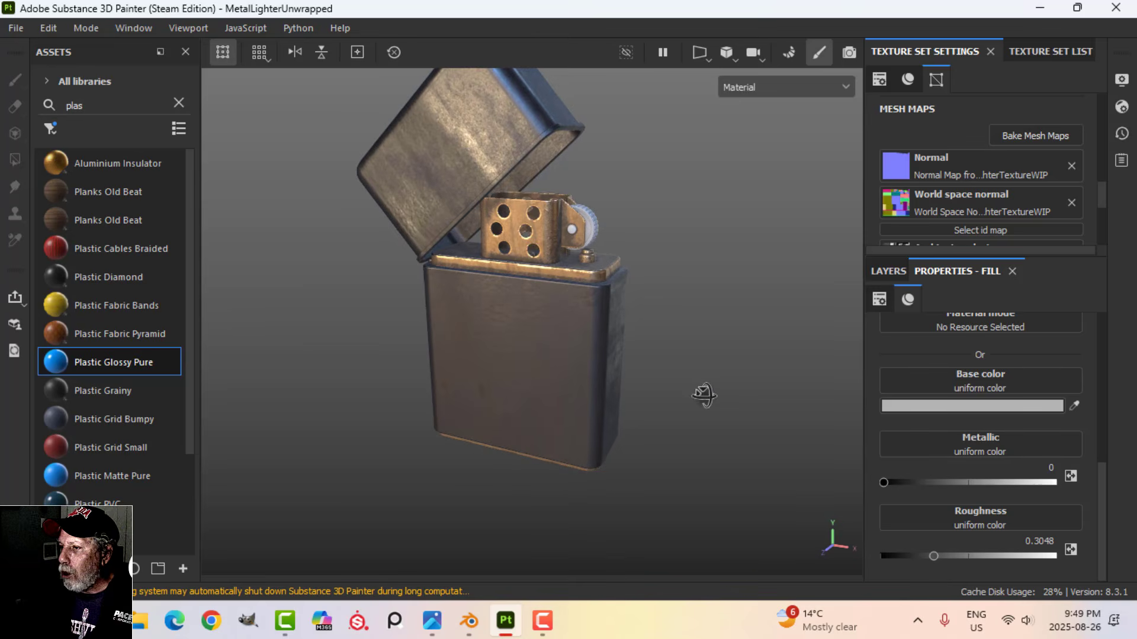
pyautogui.scroll(3, 702, 389)
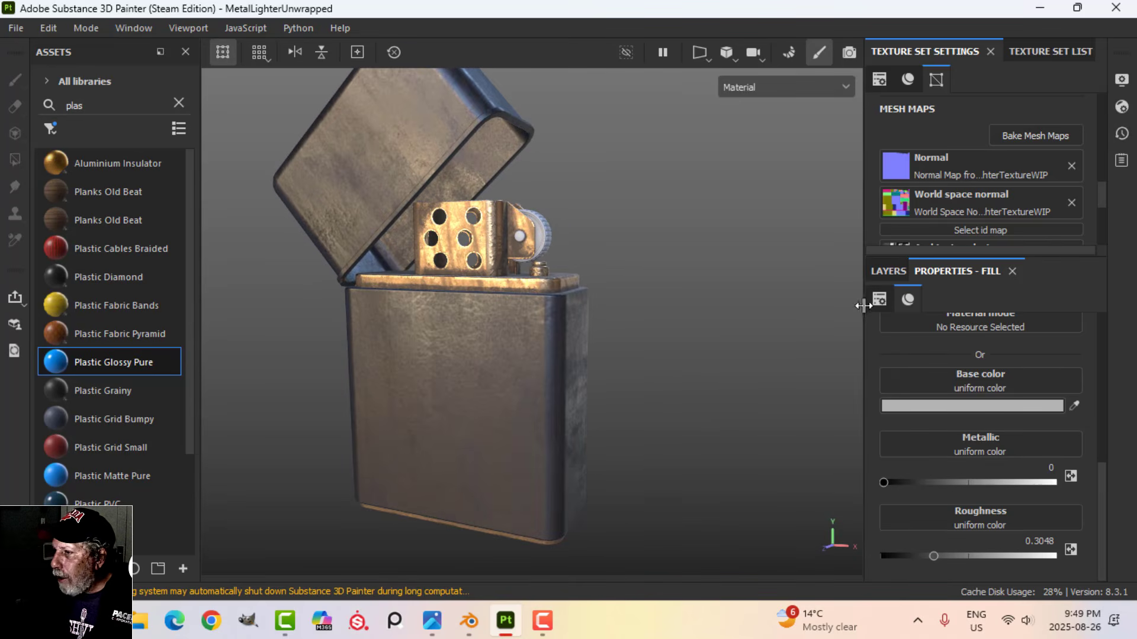
# Add a fill layer above Plastic Glossy Pure that affects only roughness, with the roughness at about 0.233
pyautogui.click(888, 271)
pyautogui.keyDown('alt'); pyautogui.moveTo(663, 353); pyautogui.dragTo(685, 379); pyautogui.keyUp('alt')
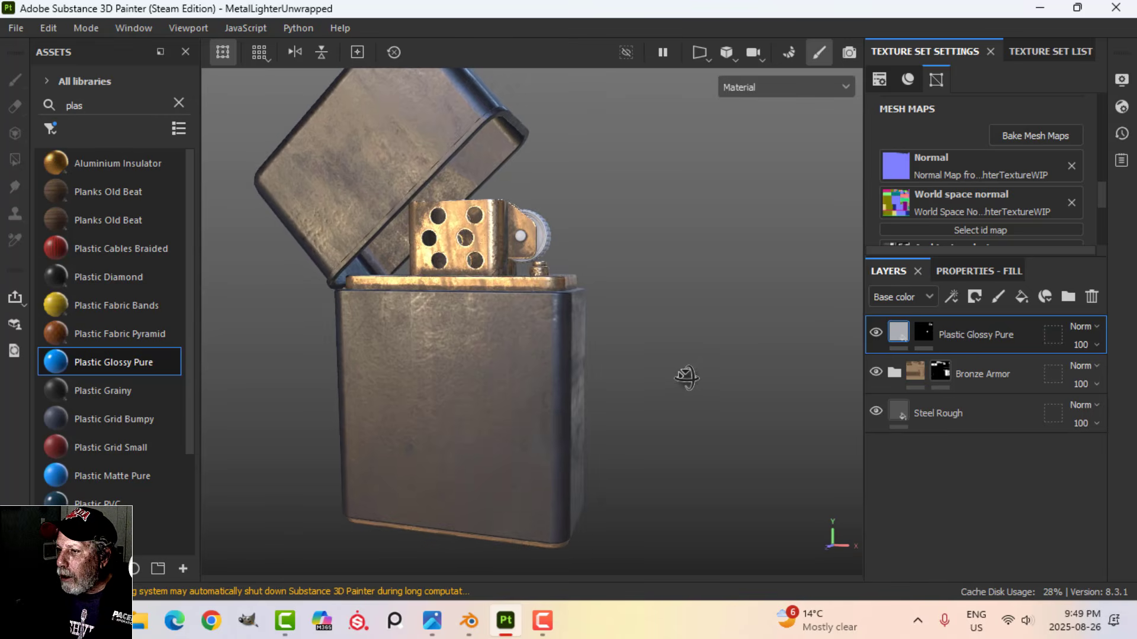
pyautogui.keyDown('alt'); pyautogui.moveTo(738, 337); pyautogui.dragTo(660, 319); pyautogui.keyUp('alt')
pyautogui.click(1015, 294)
pyautogui.click(997, 272)
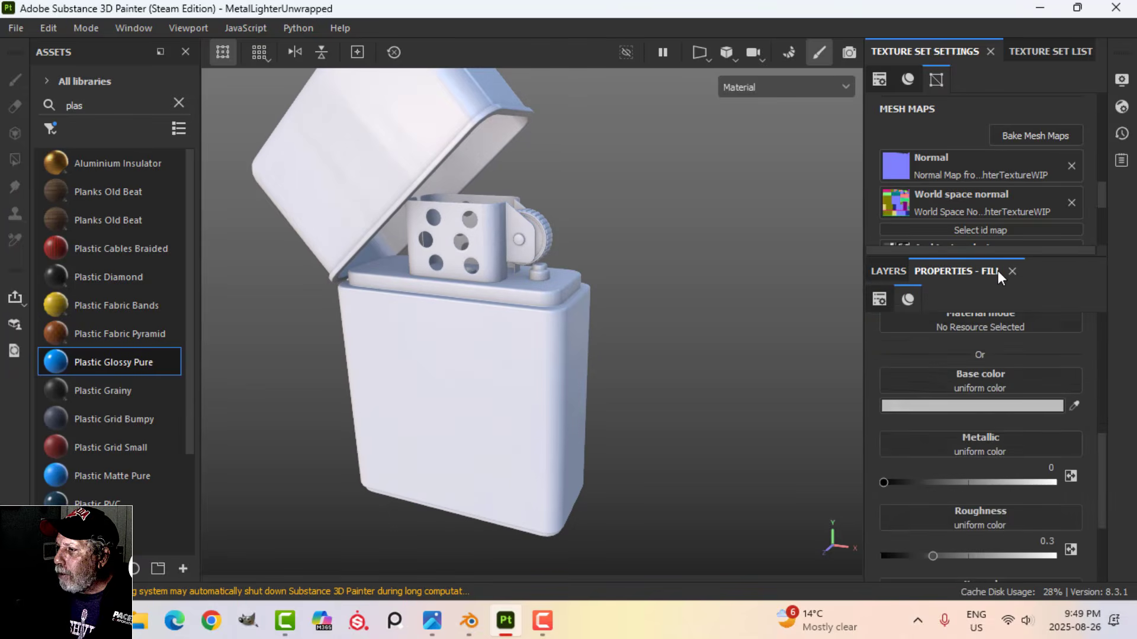
pyautogui.scroll(3, 979, 427)
pyautogui.click(981, 441)
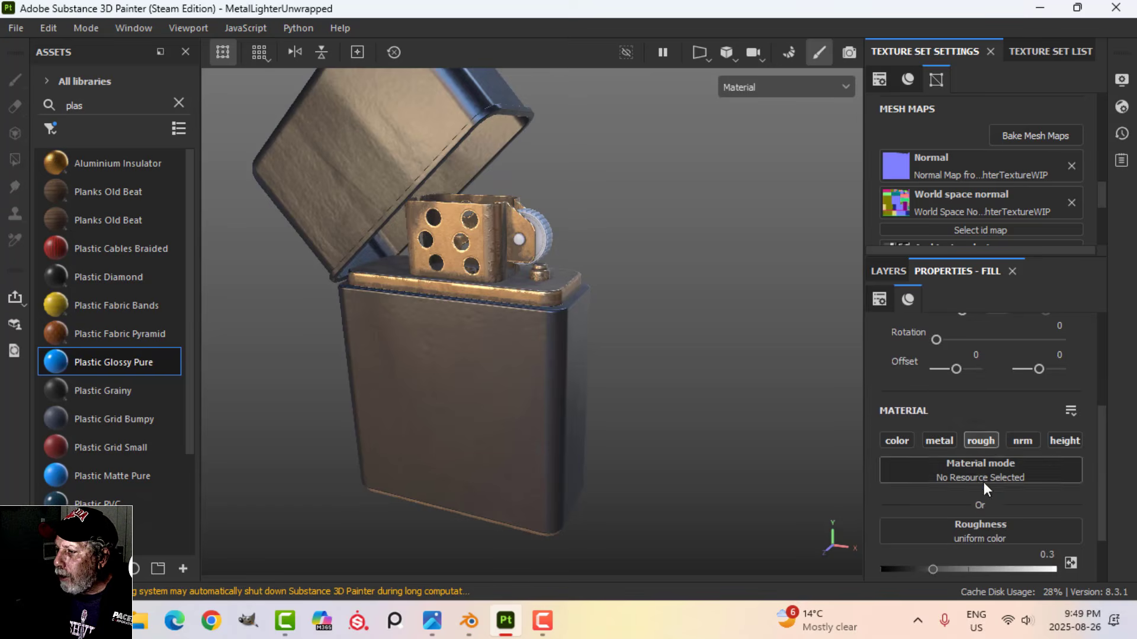
pyautogui.moveTo(931, 521); pyautogui.dragTo(921, 518)
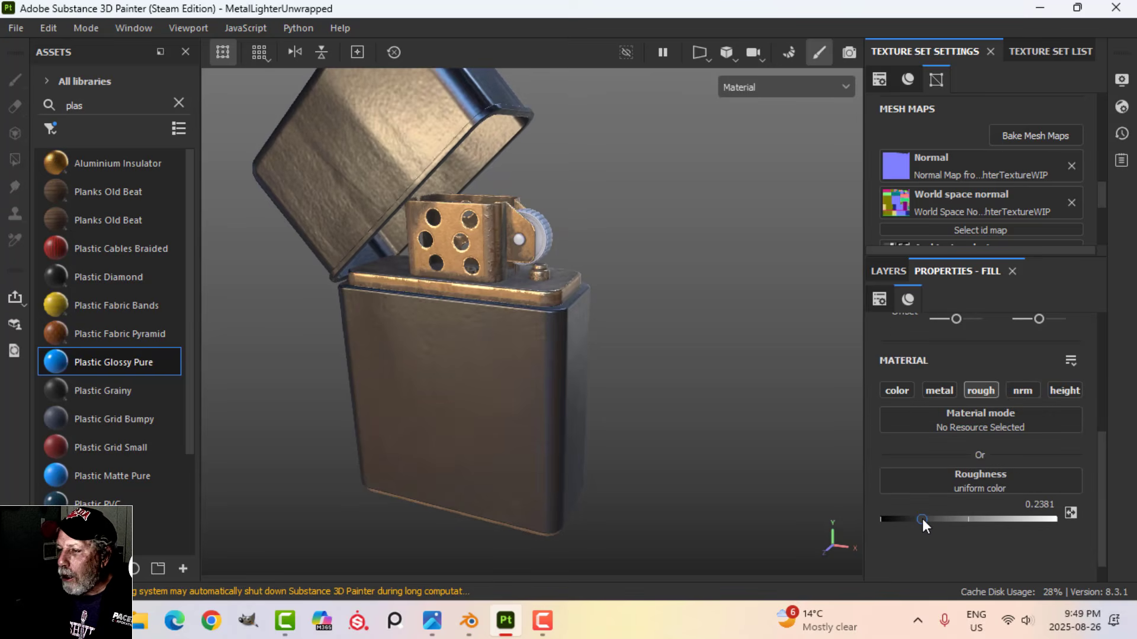
pyautogui.keyDown('alt'); pyautogui.moveTo(649, 432); pyautogui.dragTo(679, 391); pyautogui.keyUp('alt')
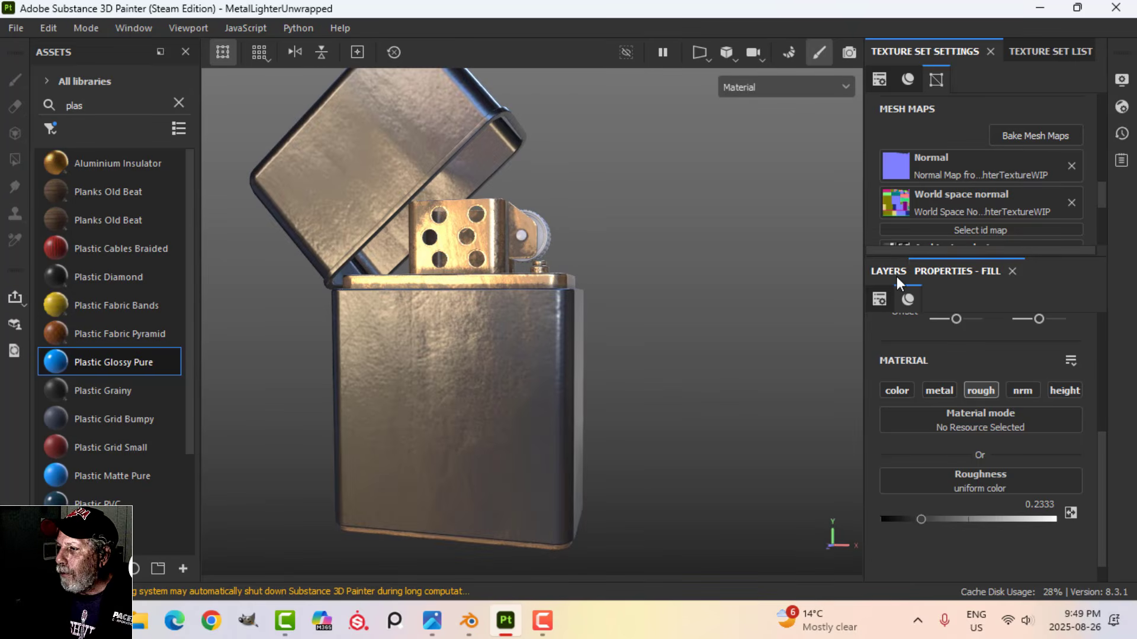
# Add a mask to Fill layer 1 and put a fill in it using the Clouds 2 procedural as grayscale
pyautogui.click(893, 273)
pyautogui.click(904, 337)
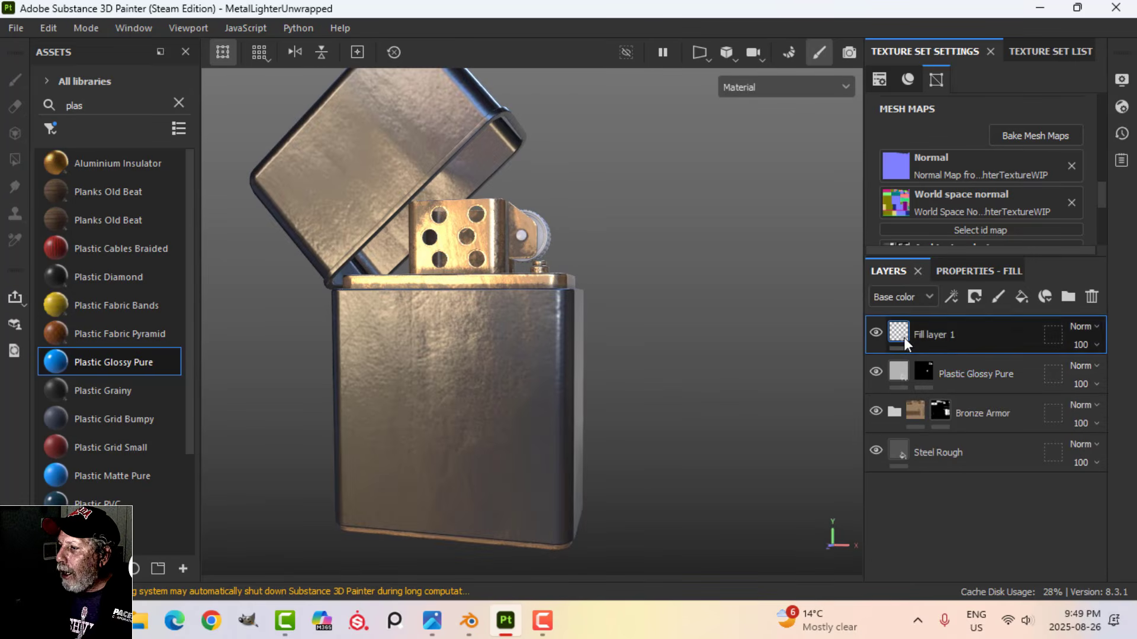
pyautogui.click(976, 297)
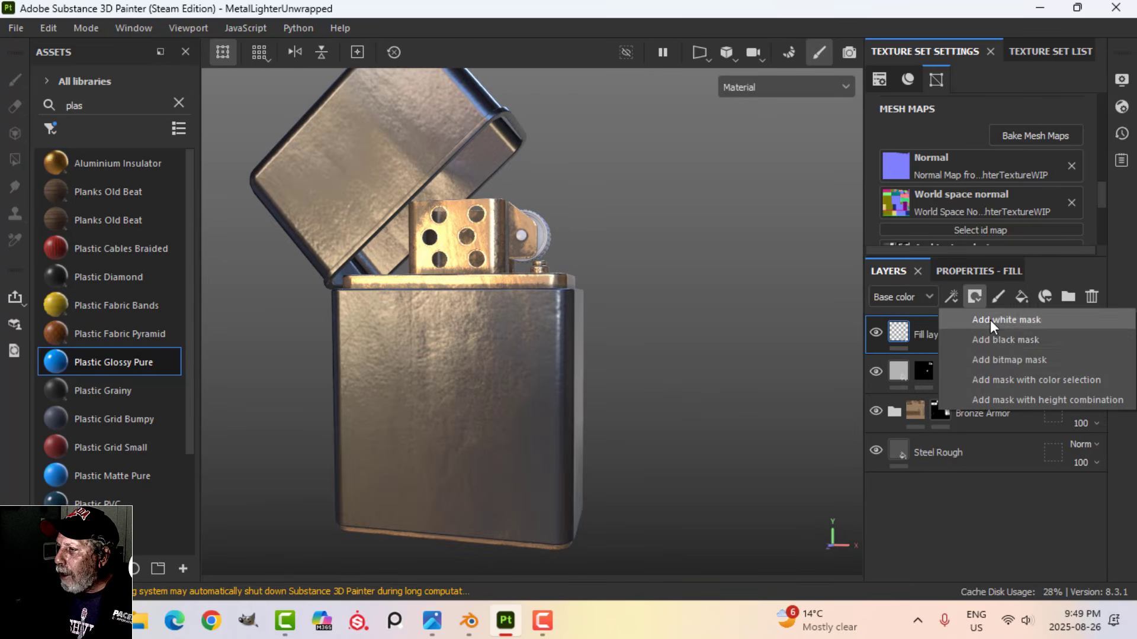
pyautogui.click(951, 297)
pyautogui.click(1003, 362)
pyautogui.click(999, 275)
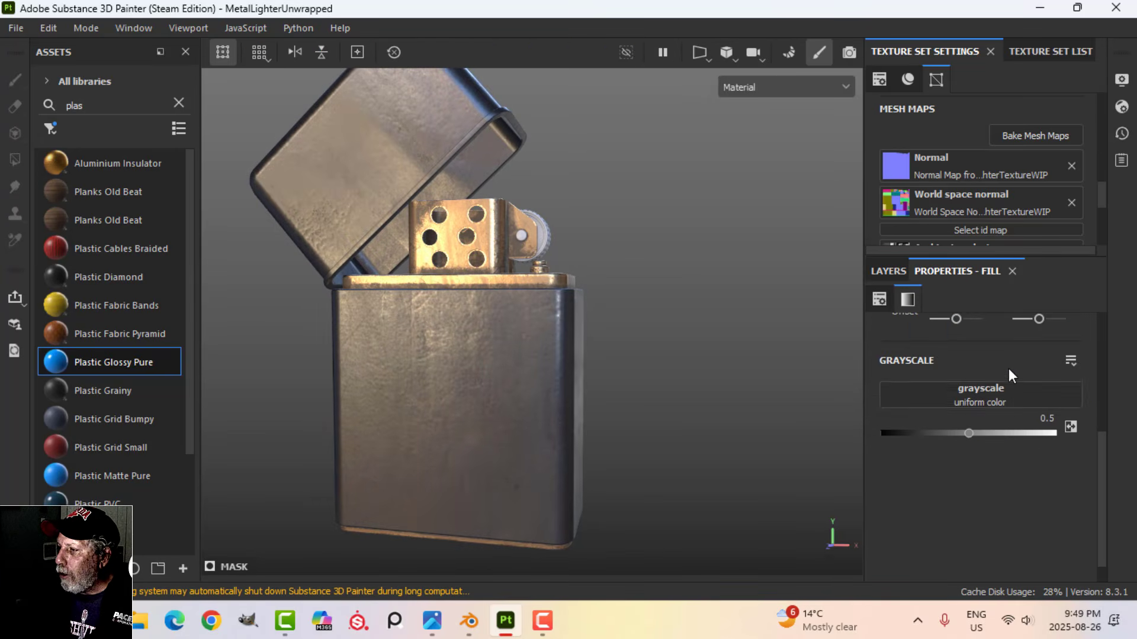
pyautogui.click(1010, 399)
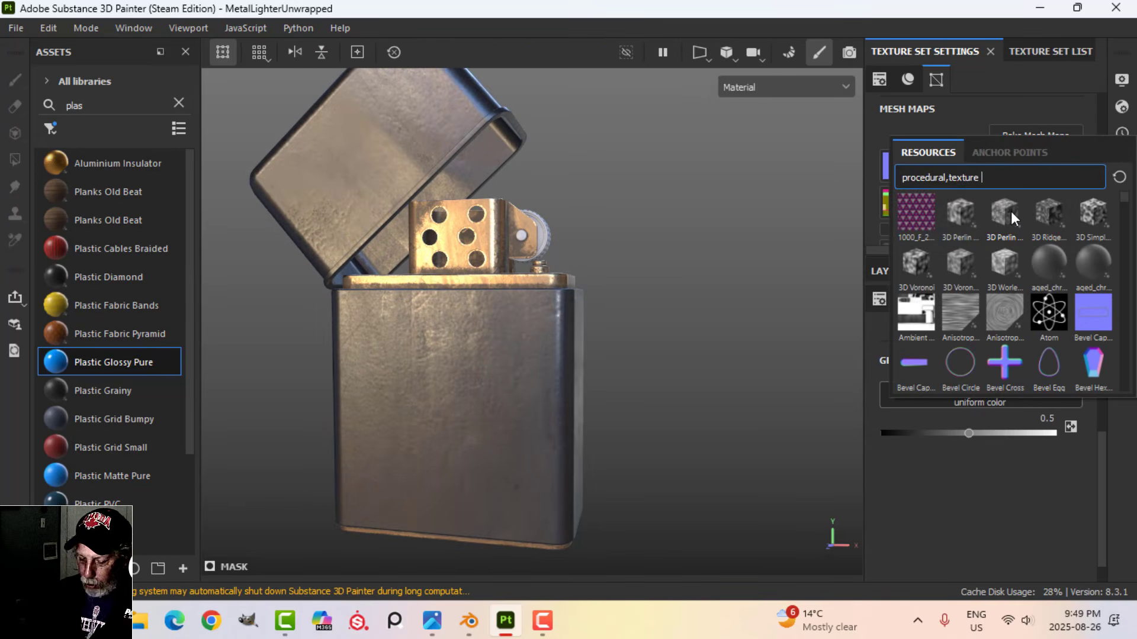
pyautogui.write('cloud')
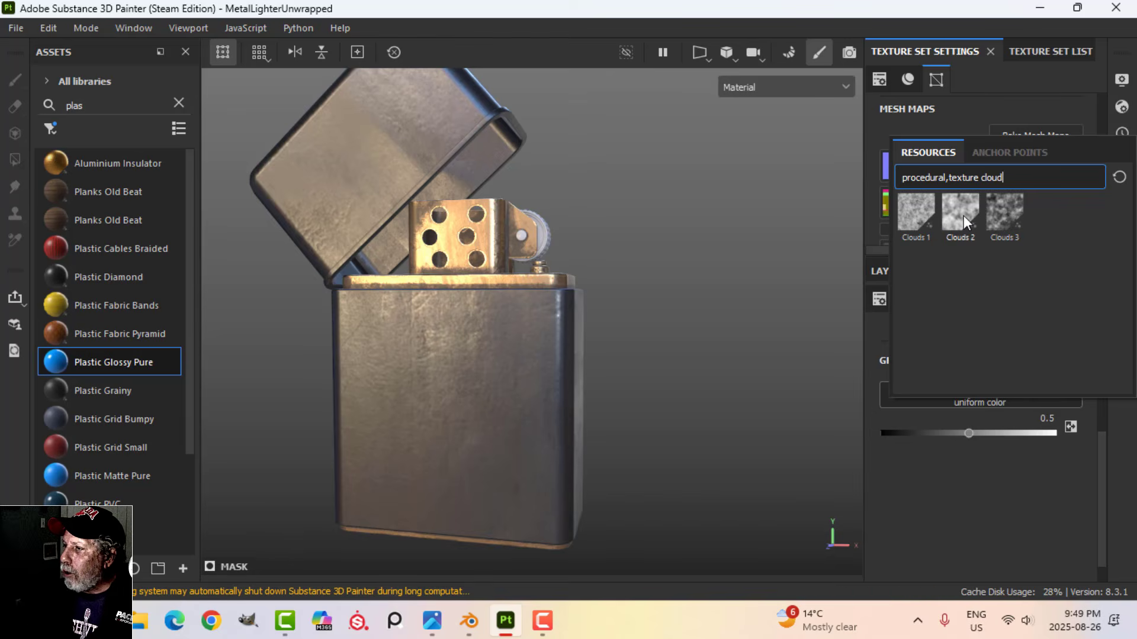
pyautogui.click(962, 212)
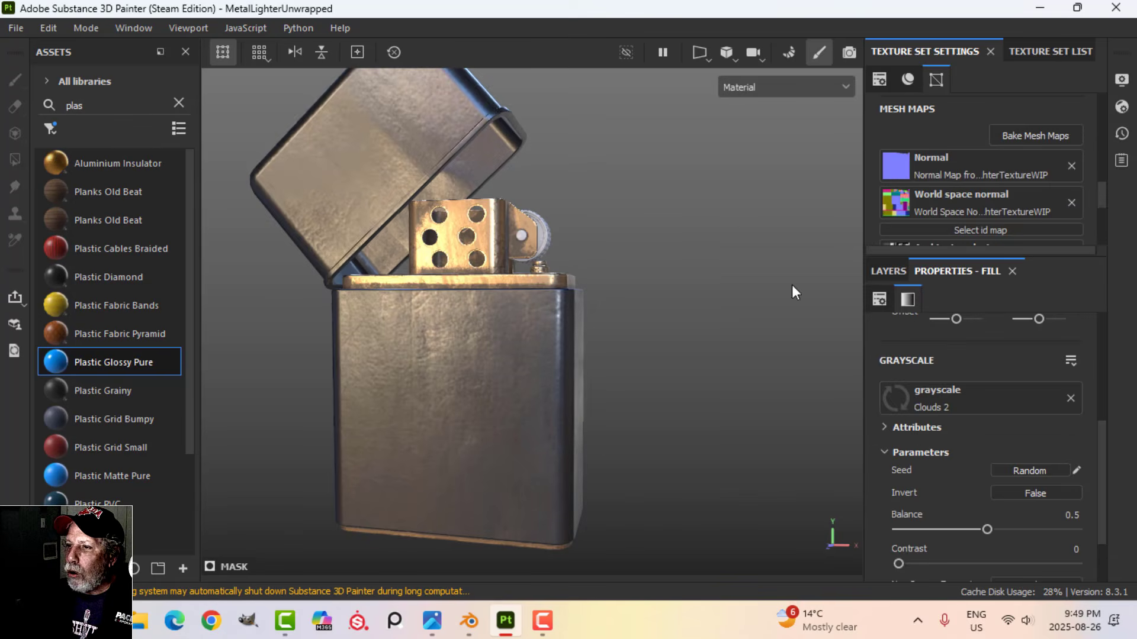
# Set the Clouds 2 mask fill's balance to 0.47 and raise its contrast, checking the effect on the metal
pyautogui.keyDown('alt'); pyautogui.moveTo(585, 348); pyautogui.dragTo(684, 373); pyautogui.keyUp('alt')
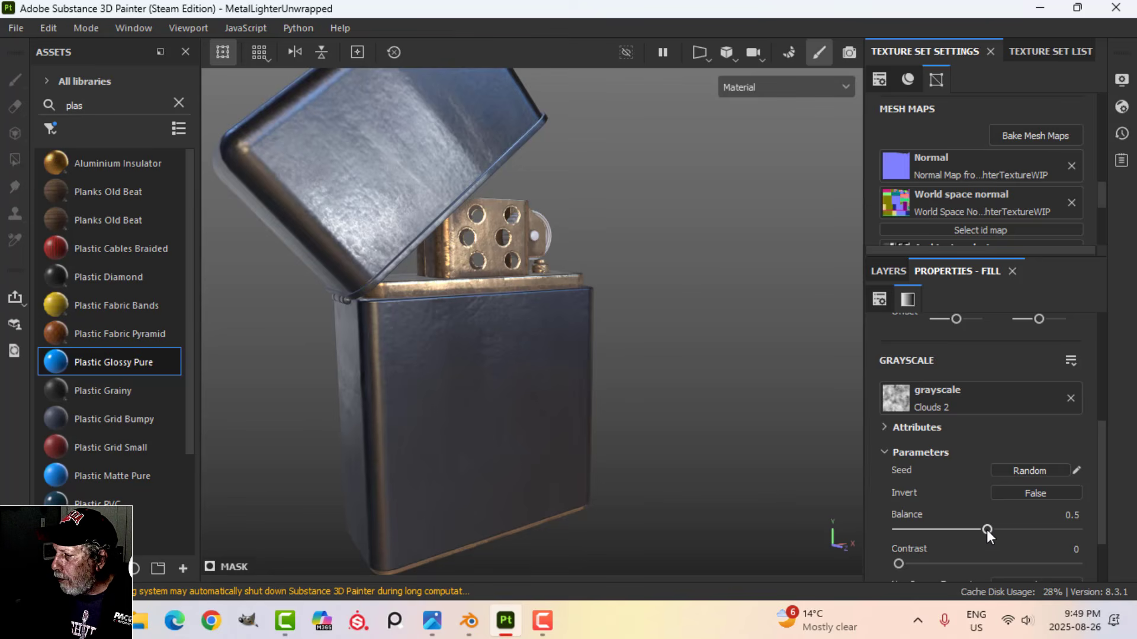
pyautogui.moveTo(982, 527); pyautogui.dragTo(982, 527)
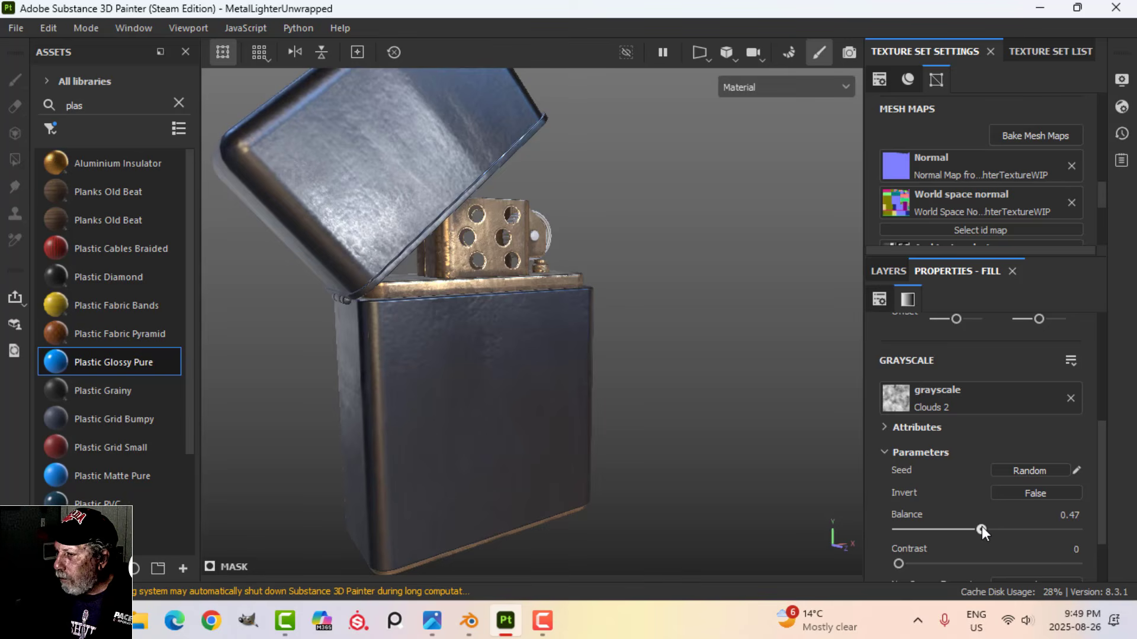
pyautogui.click(886, 270)
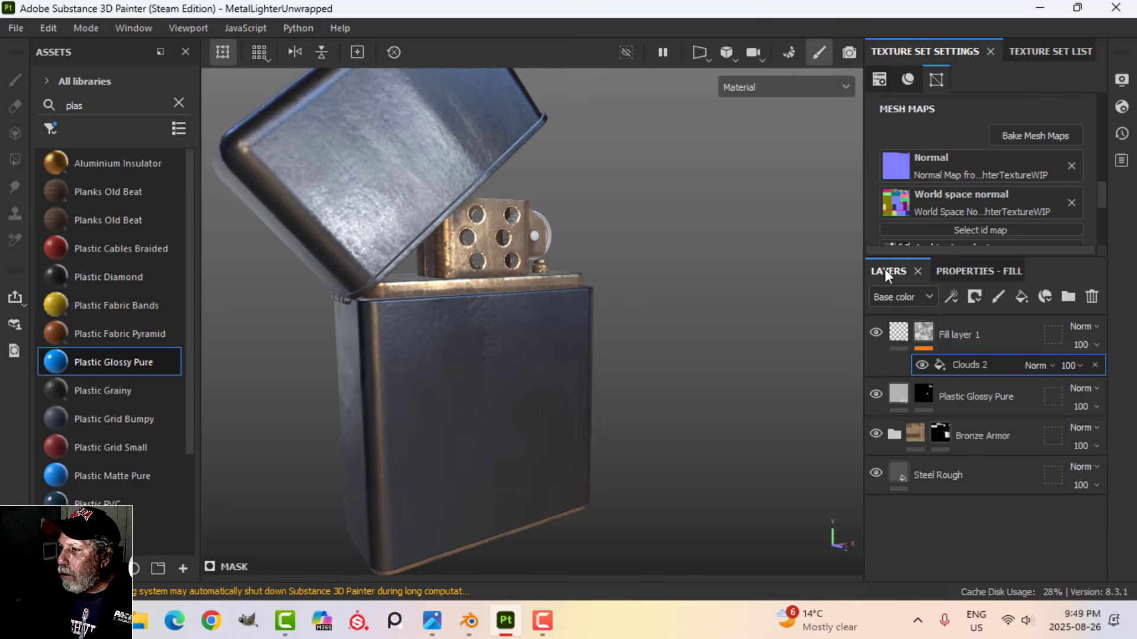
pyautogui.click(875, 333)
pyautogui.keyDown('alt'); pyautogui.moveTo(592, 332); pyautogui.dragTo(527, 330); pyautogui.keyUp('alt')
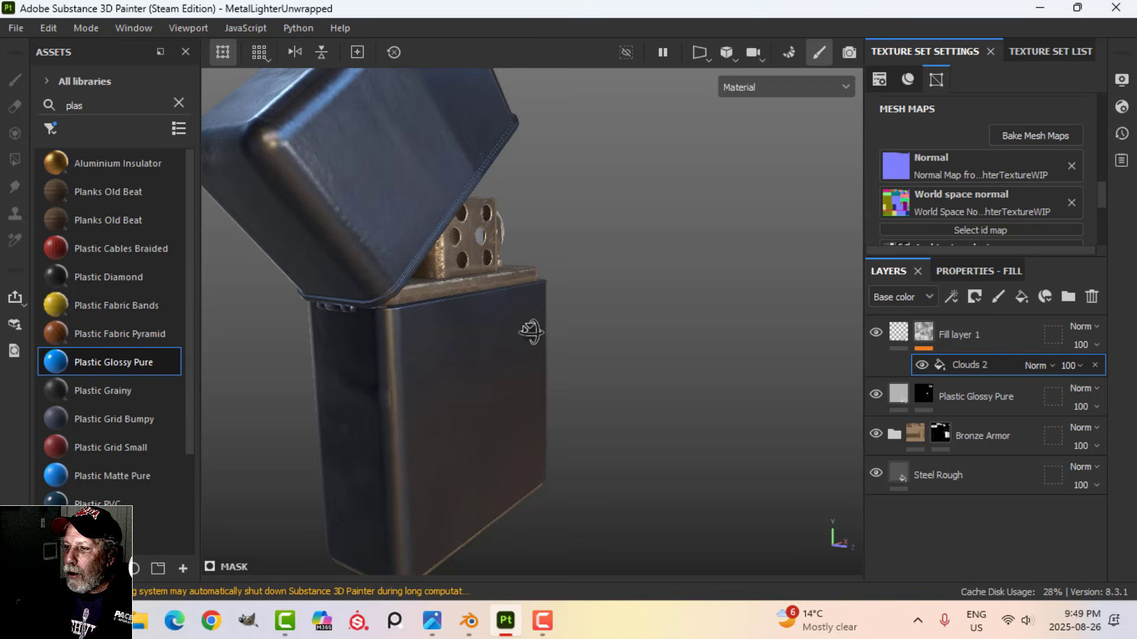
pyautogui.click(960, 270)
pyautogui.moveTo(904, 559); pyautogui.dragTo(980, 559)
pyautogui.keyDown('alt'); pyautogui.moveTo(807, 454); pyautogui.dragTo(749, 409); pyautogui.keyUp('alt')
# Set the roughness of Fill layer 1 to about 0.27
pyautogui.click(888, 270)
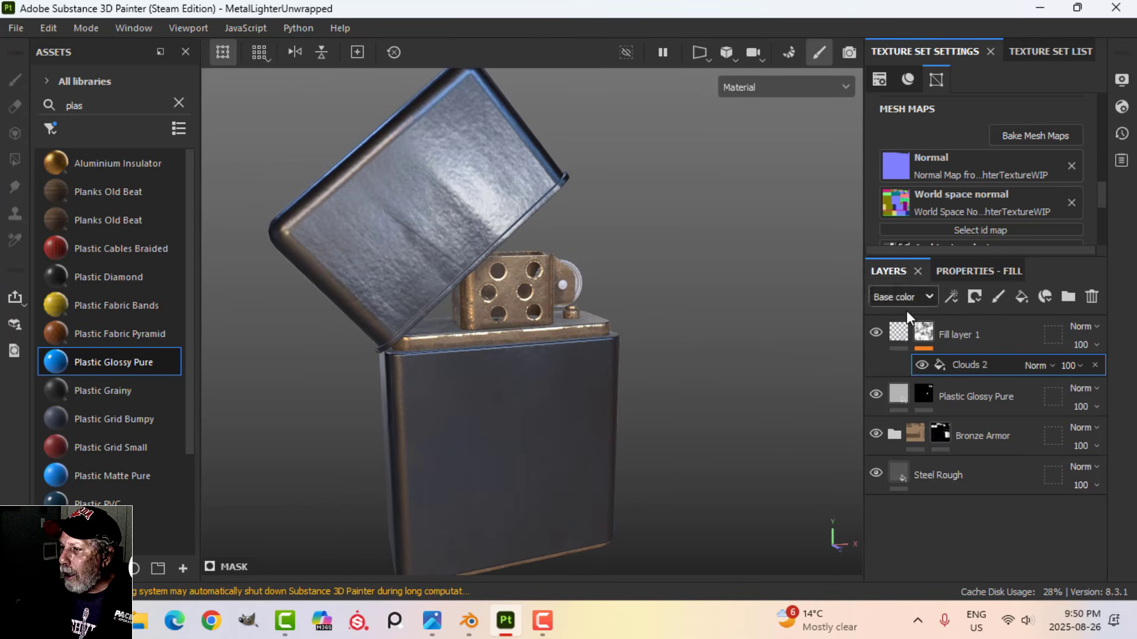
pyautogui.click(960, 270)
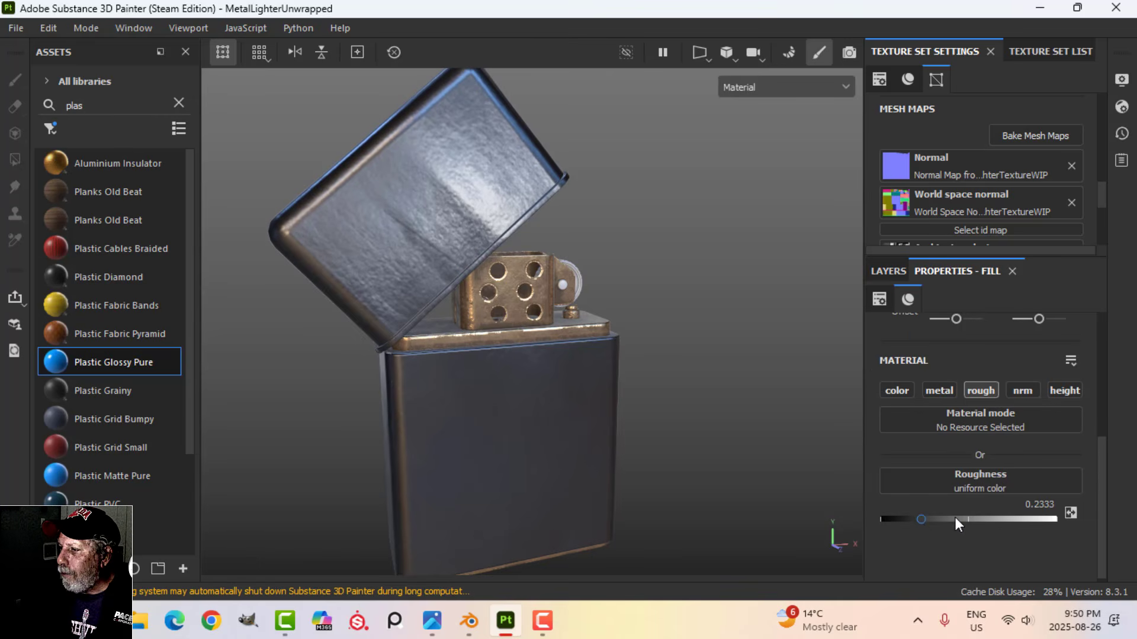
pyautogui.moveTo(920, 521); pyautogui.dragTo(929, 520)
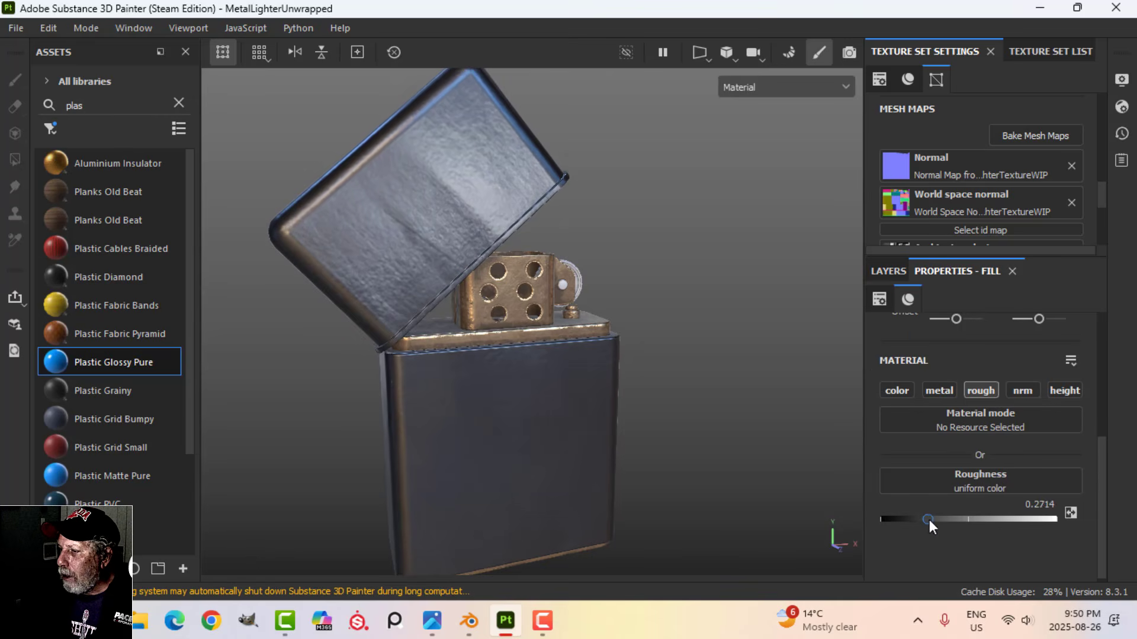
# Rename Fill layer 1 as ROUGHNESS VAR and the Plastic Glossy Pure layer as WHEEL
pyautogui.click(887, 271)
pyautogui.doubleClick(964, 333)
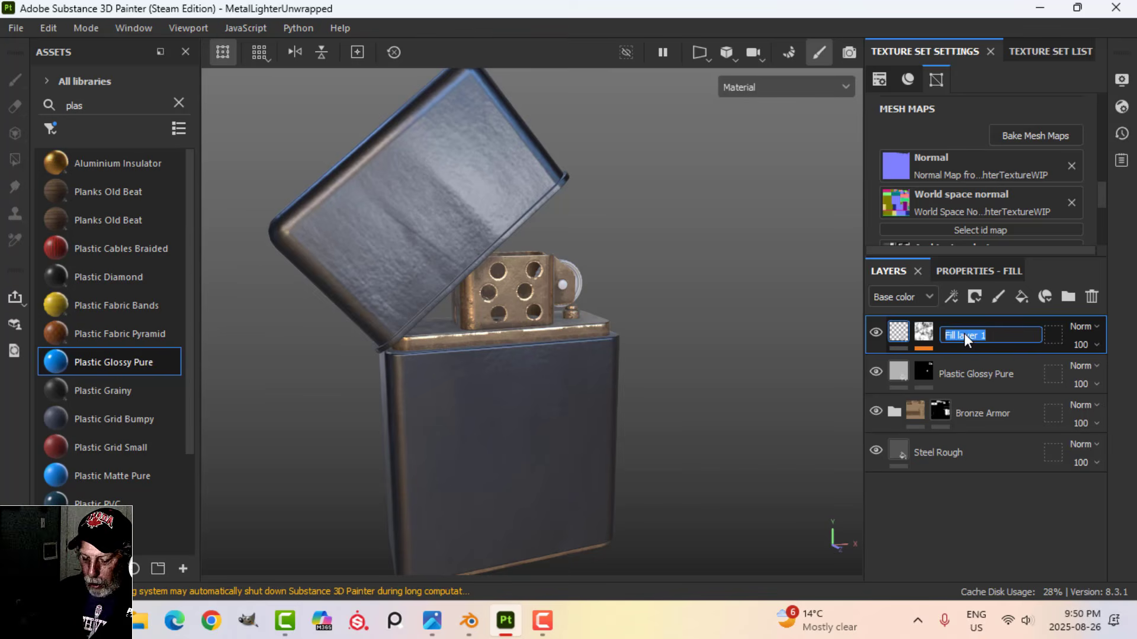
pyautogui.press('capslock')
pyautogui.write('ROUGHNESS VAR')
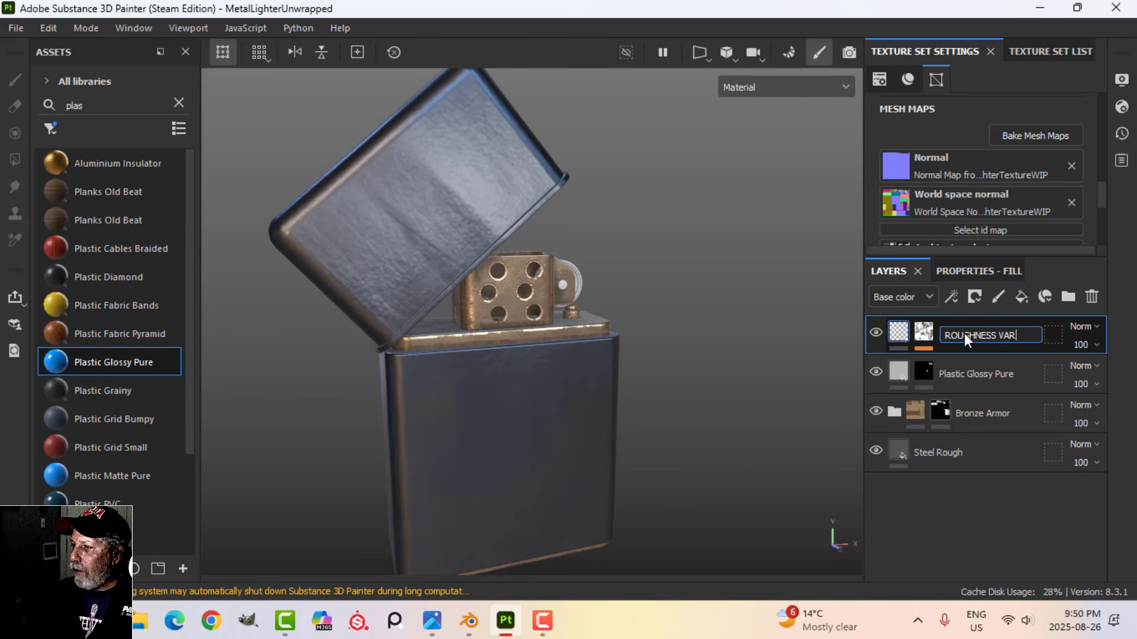
pyautogui.press('Return')
pyautogui.click(977, 374)
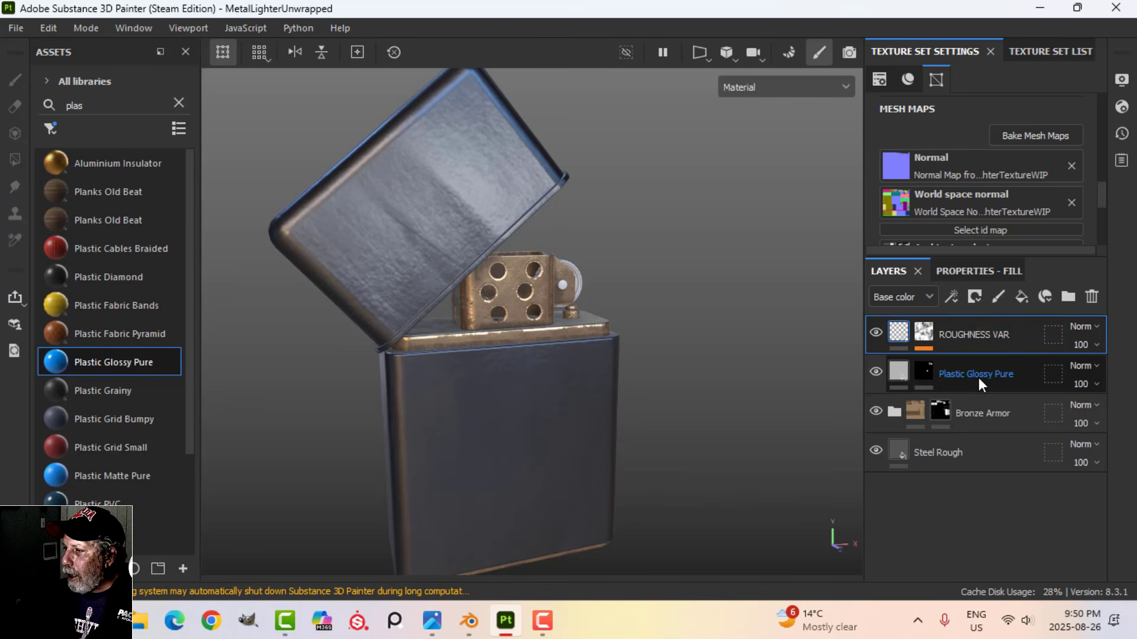
pyautogui.doubleClick(978, 377)
pyautogui.write('WHEEL')
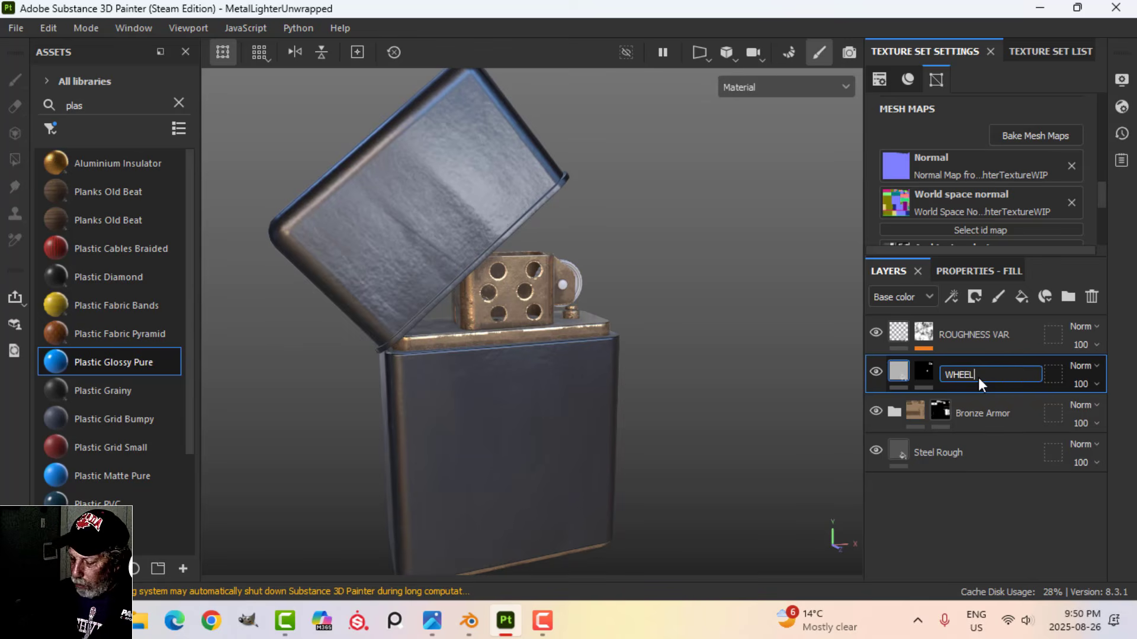
pyautogui.press('Return')
# Rename the Bronze Armor folder as BRONZE and the Steel Rough layer as STEEL
pyautogui.doubleClick(978, 411)
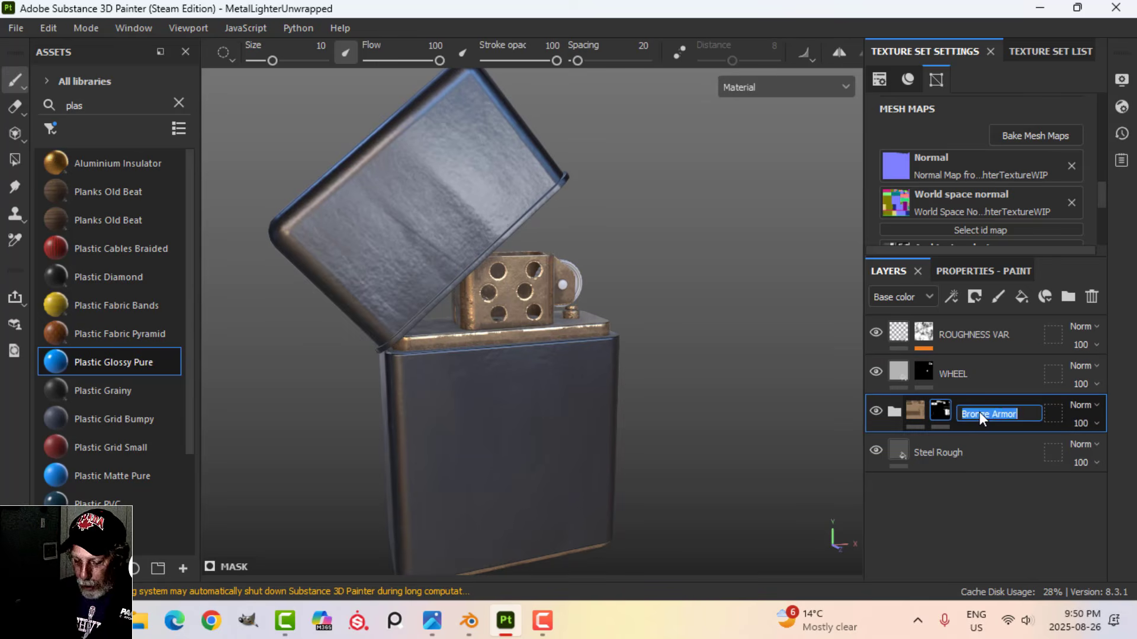
pyautogui.write('BRONZE')
pyautogui.press('Return')
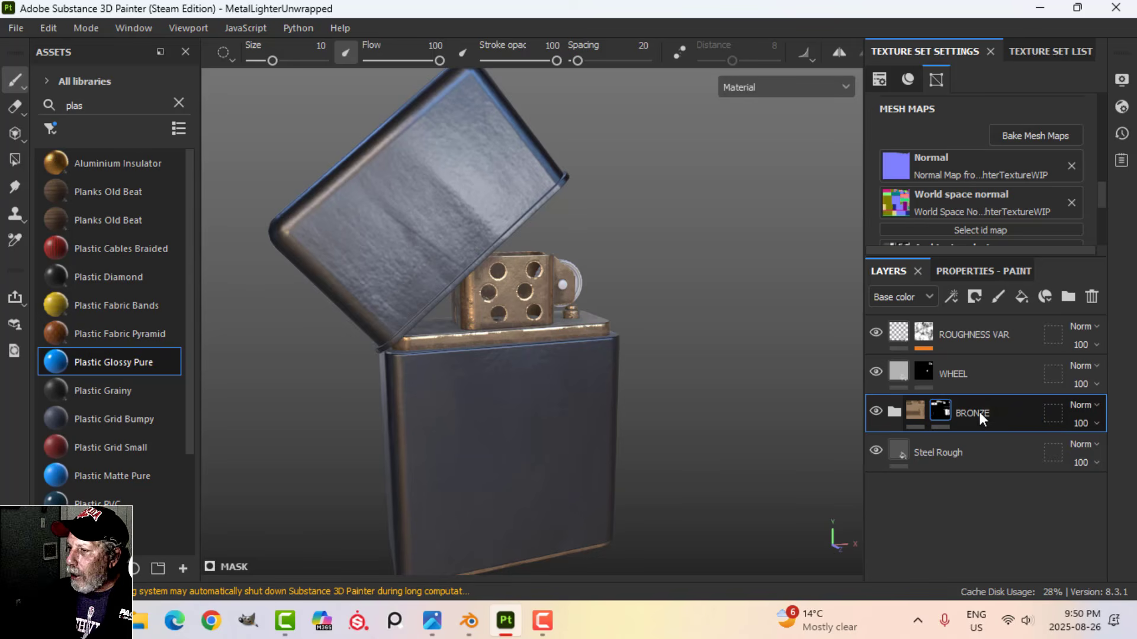
pyautogui.doubleClick(940, 453)
pyautogui.write('ST')
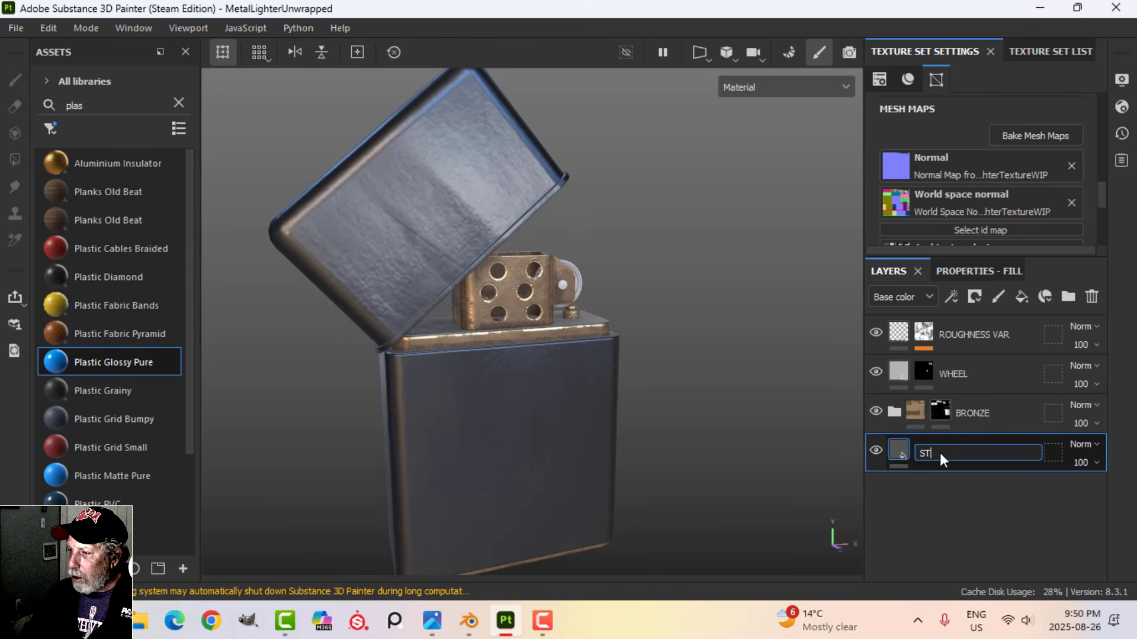
pyautogui.write('EEL')
pyautogui.press('Return')
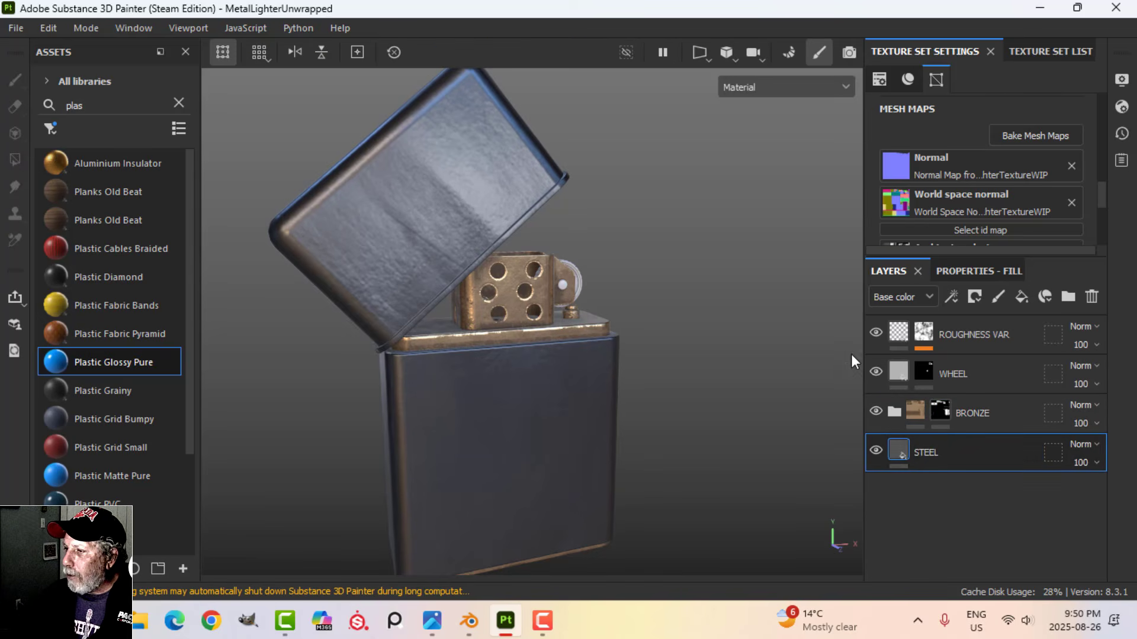
# Select the ROUGHNESS VAR layer, save the project and inspect the lighter's metal surfaces from several angles
pyautogui.click(893, 334)
pyautogui.hotkey('ctrl', 's')
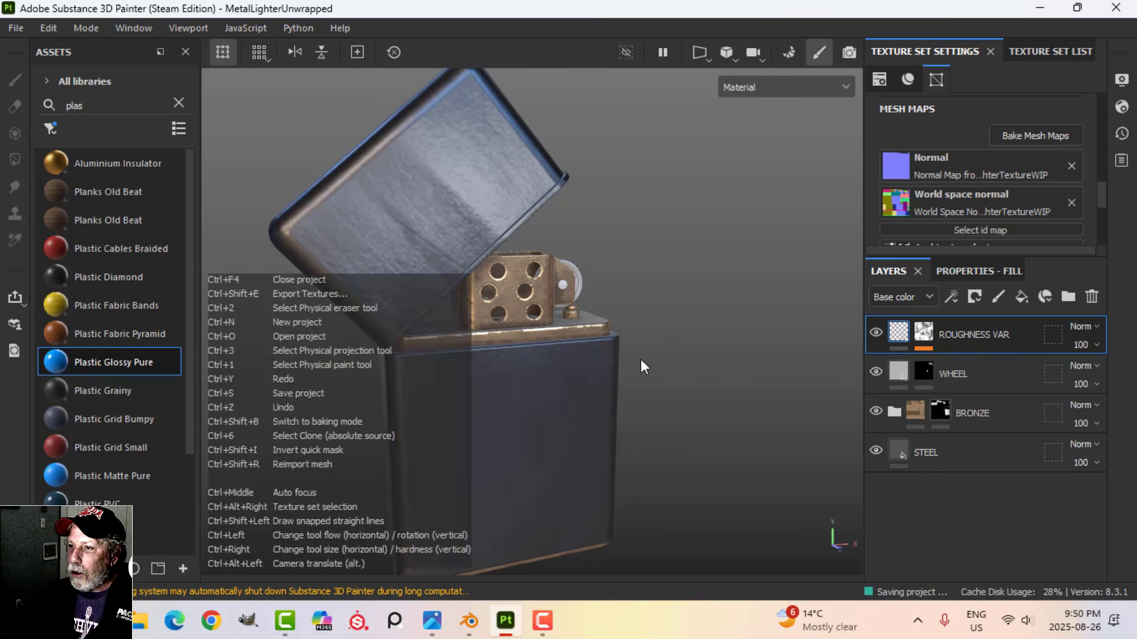
pyautogui.scroll(3, 653, 359)
pyautogui.moveTo(652, 340)
pyautogui.keyDown('alt'); pyautogui.mouseDown(button='middle')
pyautogui.moveTo(662, 325)
pyautogui.moveTo(639, 329)
pyautogui.mouseUp(button='middle'); pyautogui.keyUp('alt')
pyautogui.moveTo(643, 327)
pyautogui.keyDown('alt'); pyautogui.mouseDown()
pyautogui.moveTo(647, 307)
pyautogui.moveTo(665, 320)
pyautogui.moveTo(652, 302)
pyautogui.moveTo(641, 309)
pyautogui.moveTo(677, 340)
pyautogui.moveTo(724, 318)
pyautogui.mouseUp(); pyautogui.keyUp('alt')
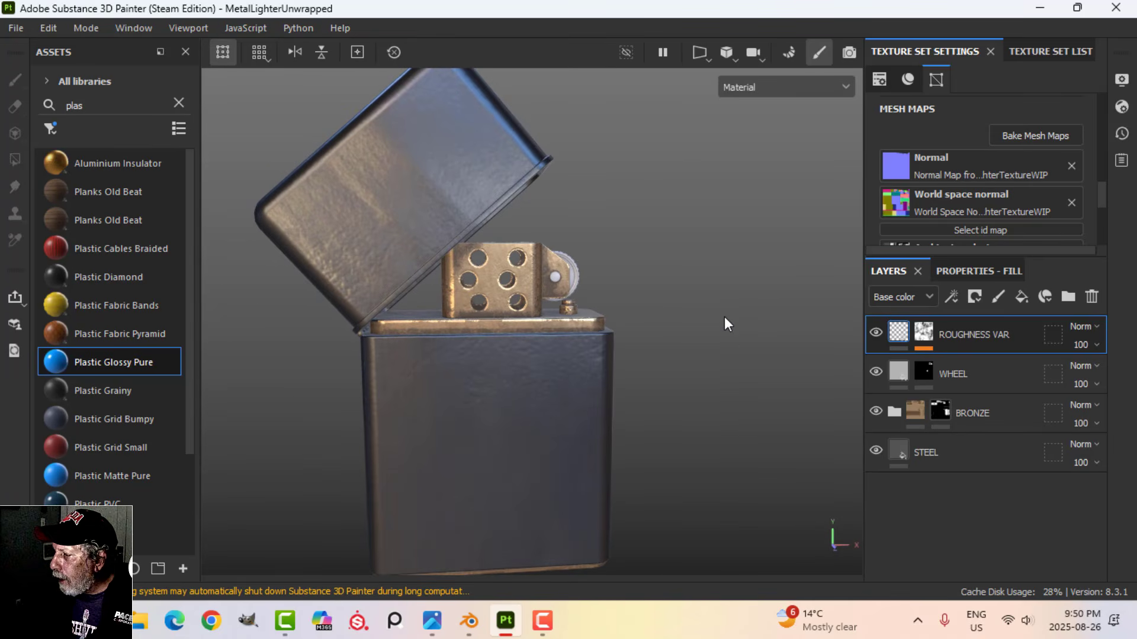
pyautogui.keyDown('alt'); pyautogui.moveTo(648, 364); pyautogui.dragTo(680, 418); pyautogui.keyUp('alt')
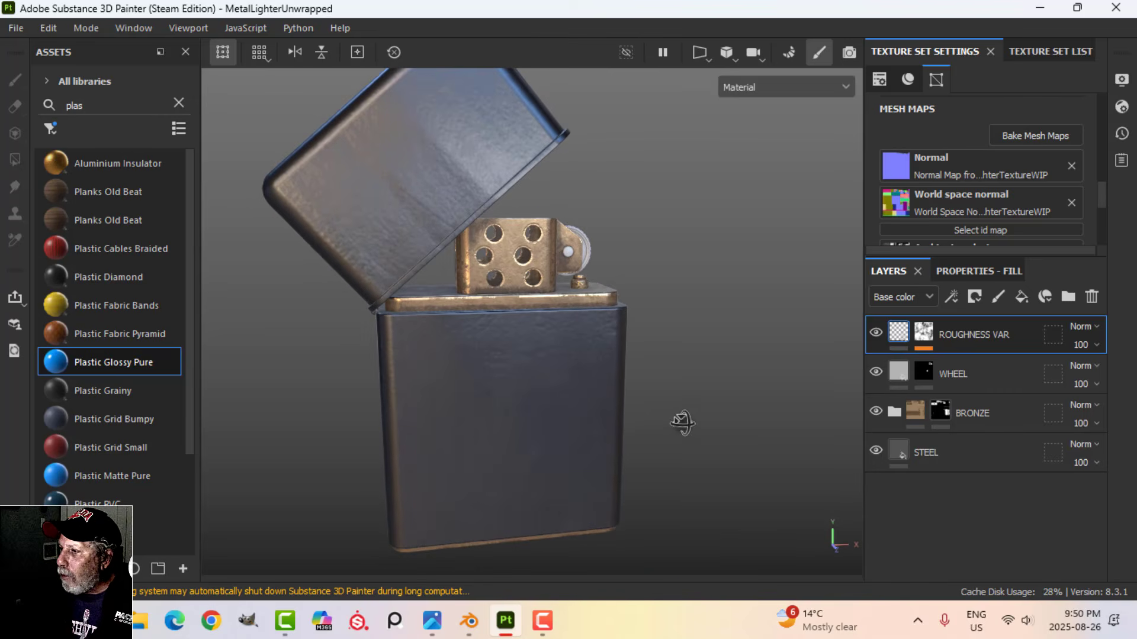
# Add a fill layer above ROUGHNESS VAR with only the height channel active and height set to about -0.99
pyautogui.click(1022, 297)
pyautogui.click(992, 272)
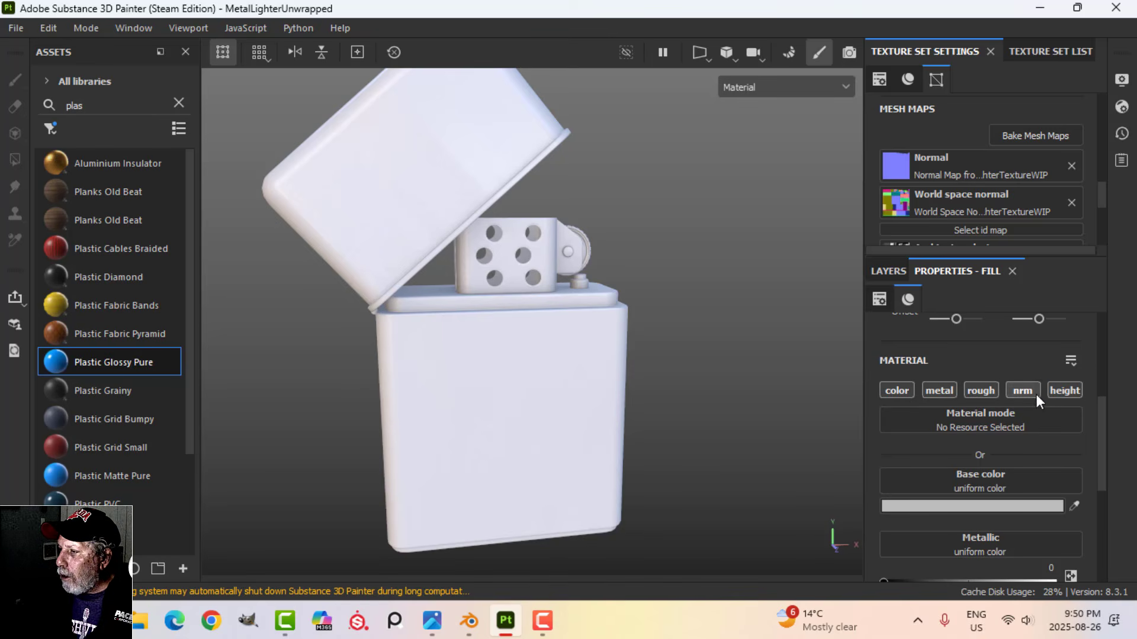
pyautogui.click(1065, 393)
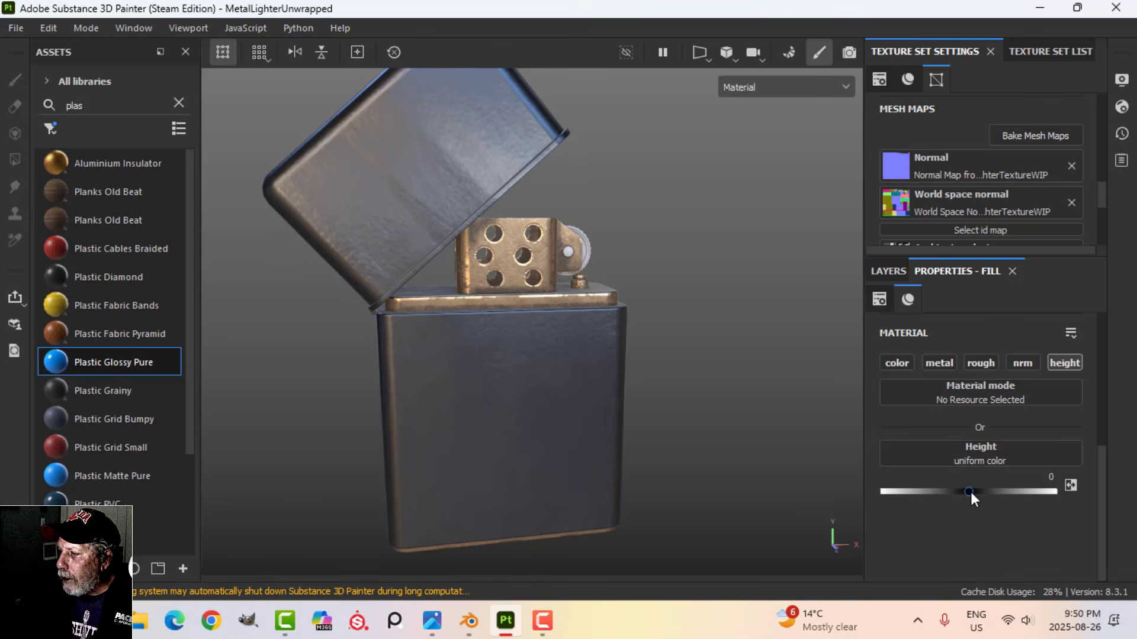
pyautogui.moveTo(971, 492); pyautogui.dragTo(881, 491)
pyautogui.click(888, 271)
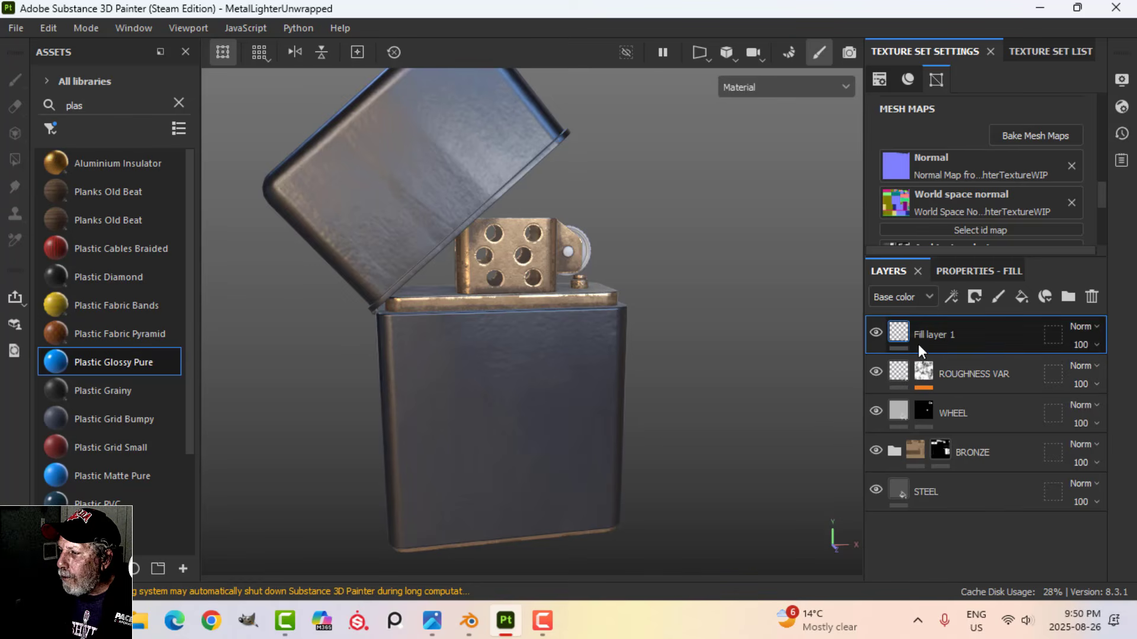
# Give Fill layer 1 a black mask and add a paint effect to that mask
pyautogui.click(974, 297)
pyautogui.click(993, 339)
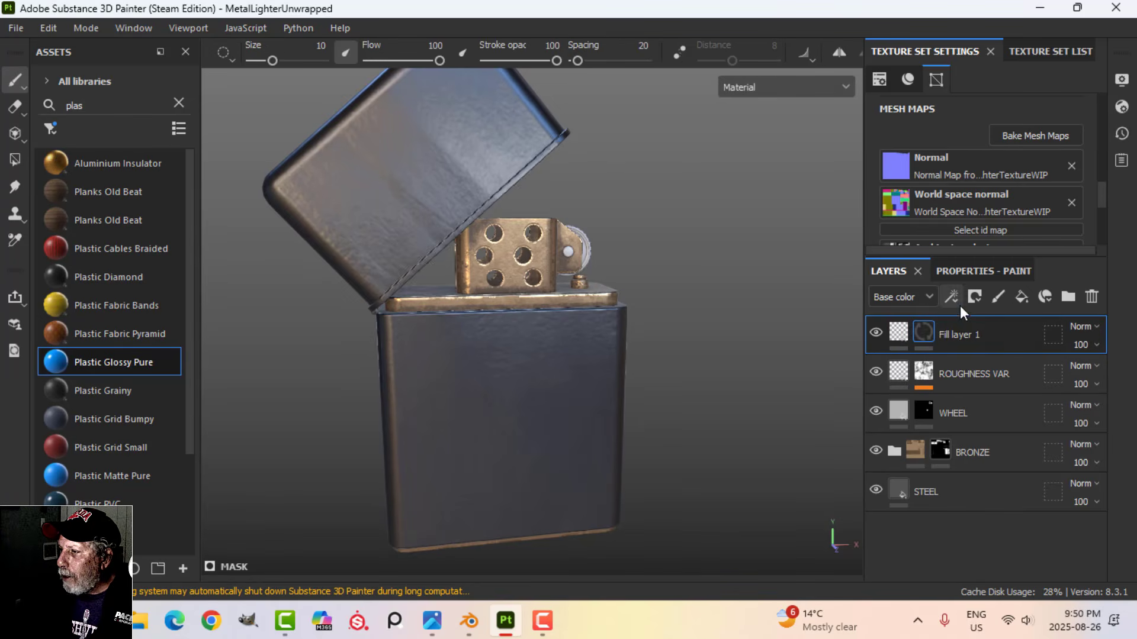
pyautogui.click(958, 302)
pyautogui.click(982, 335)
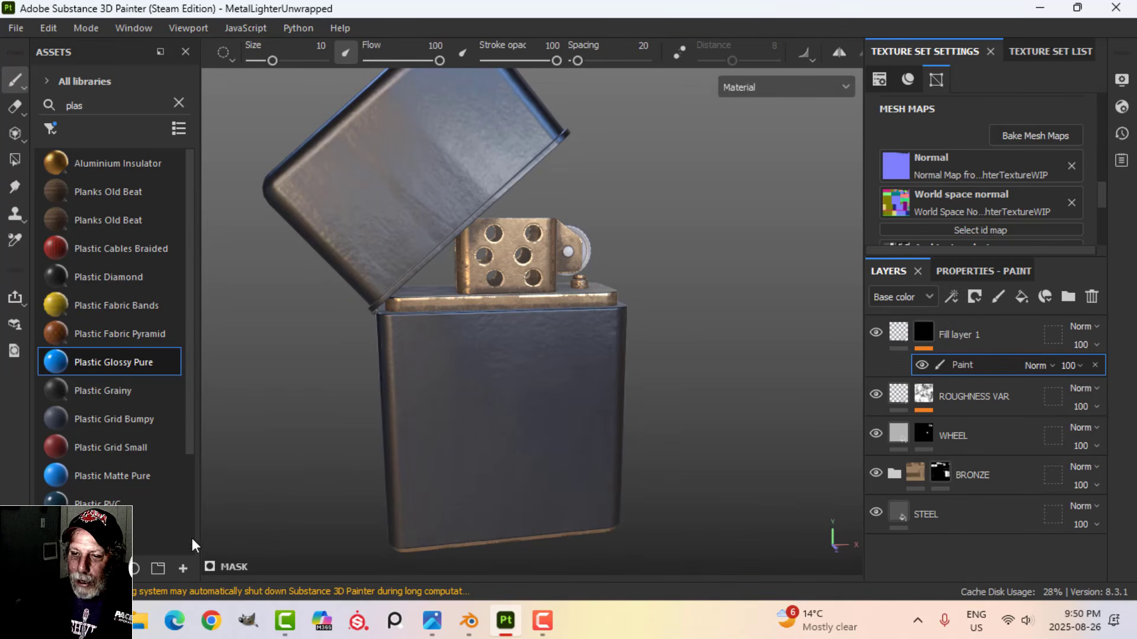
# Add HalfLifeWhiteCircle.png from the TEXTURES > LABELS AND DECALS > HALF LIFE folder to the resources for import
pyautogui.click(185, 566)
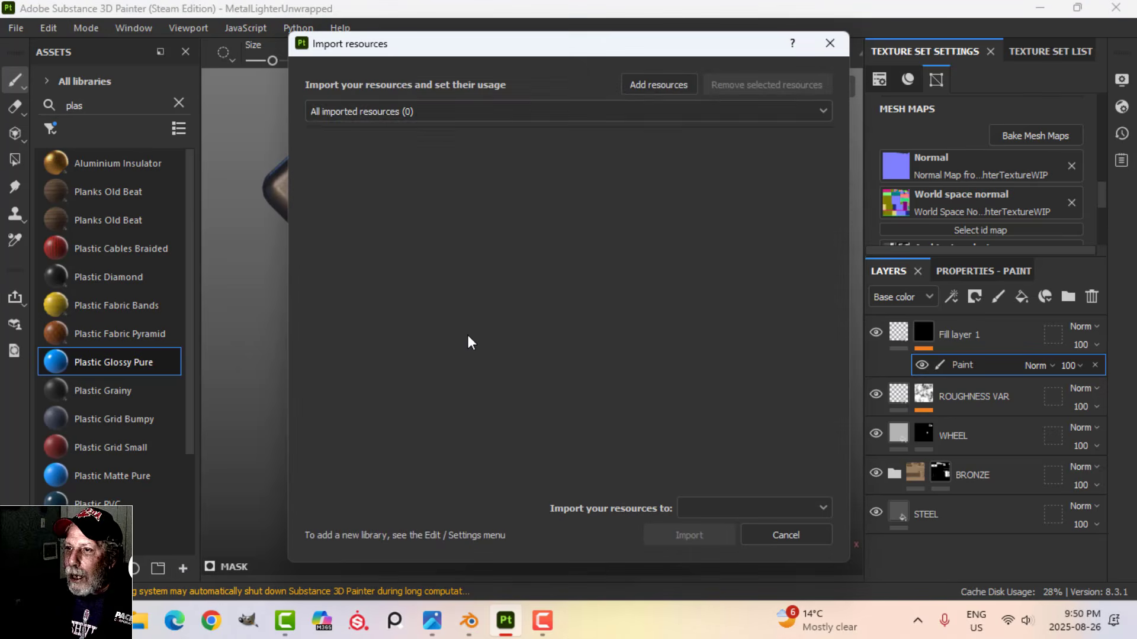
pyautogui.click(643, 87)
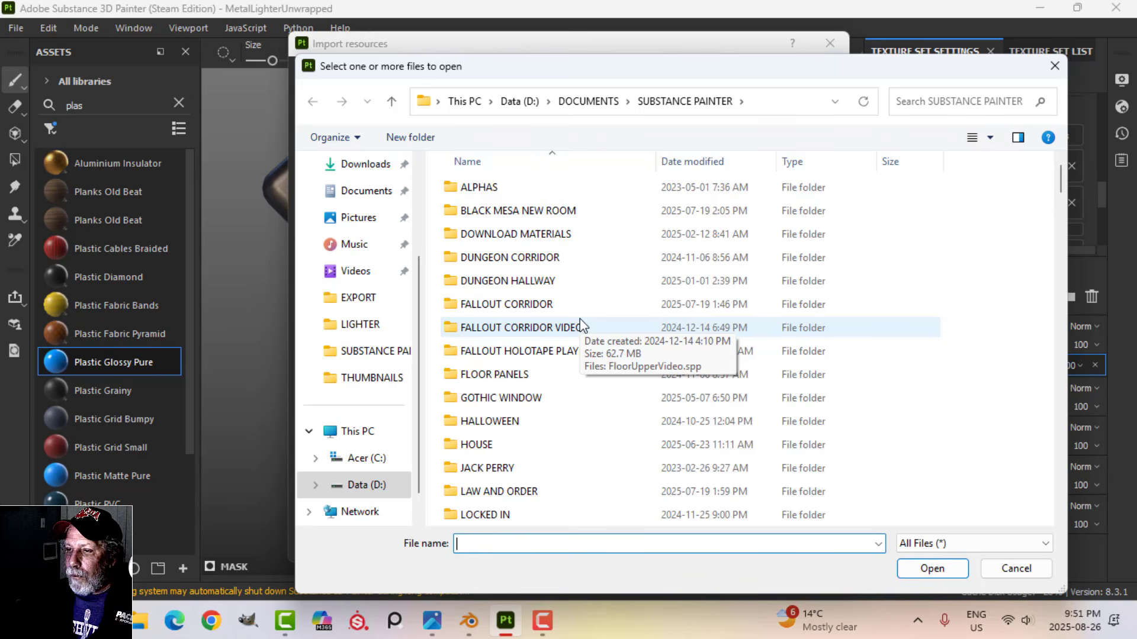
pyautogui.click(372, 299)
pyautogui.click(658, 101)
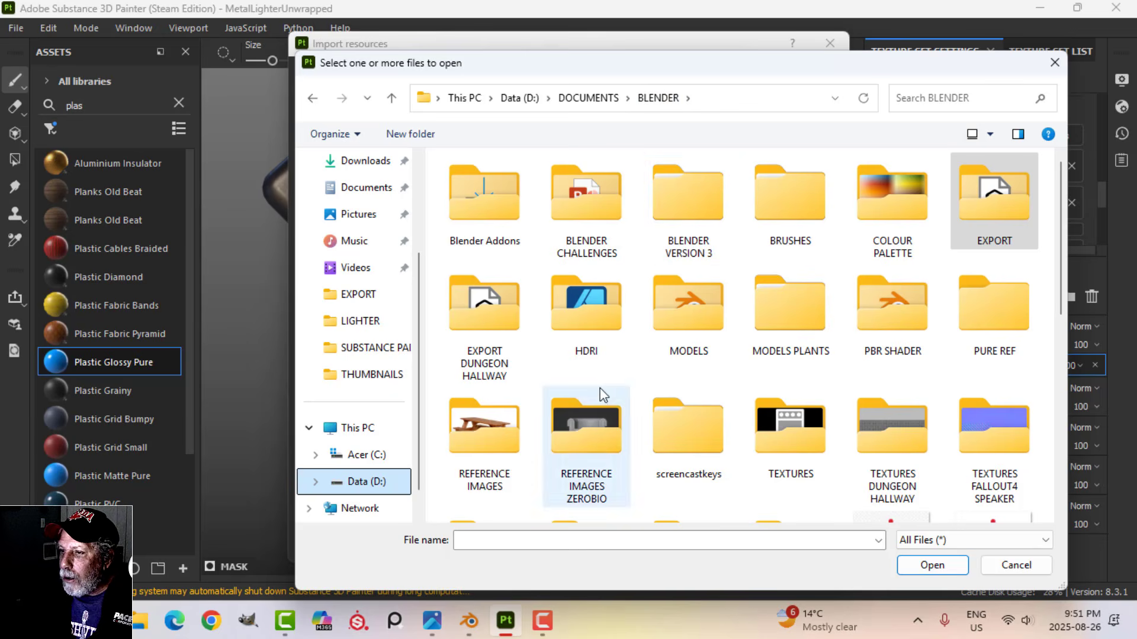
pyautogui.doubleClick(791, 432)
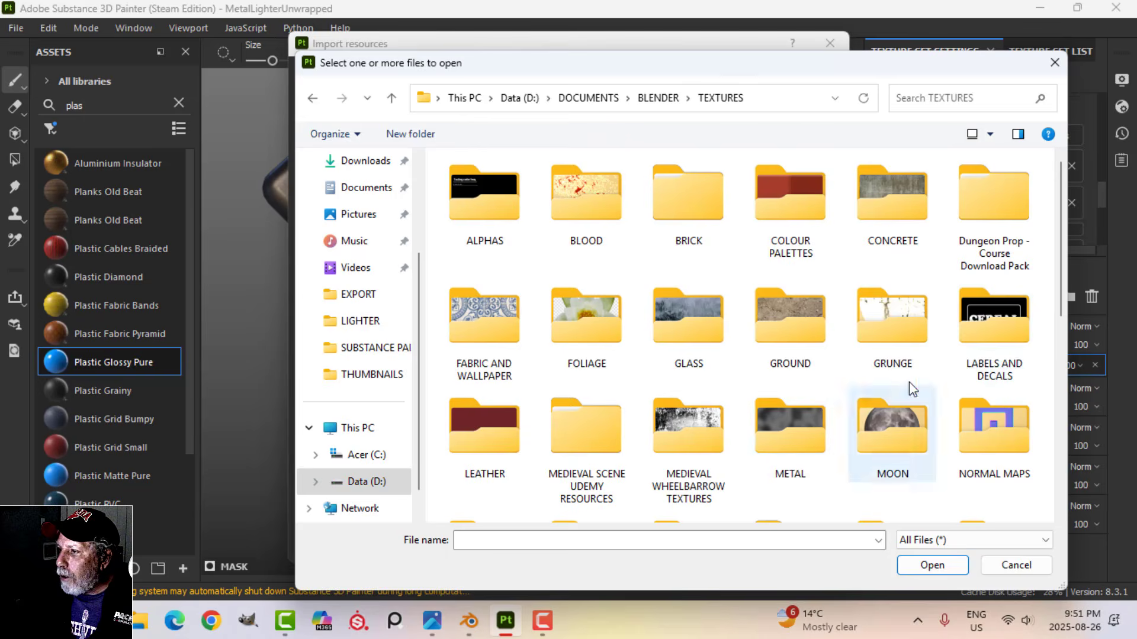
pyautogui.click(989, 323)
pyautogui.doubleClick(990, 322)
pyautogui.doubleClick(601, 323)
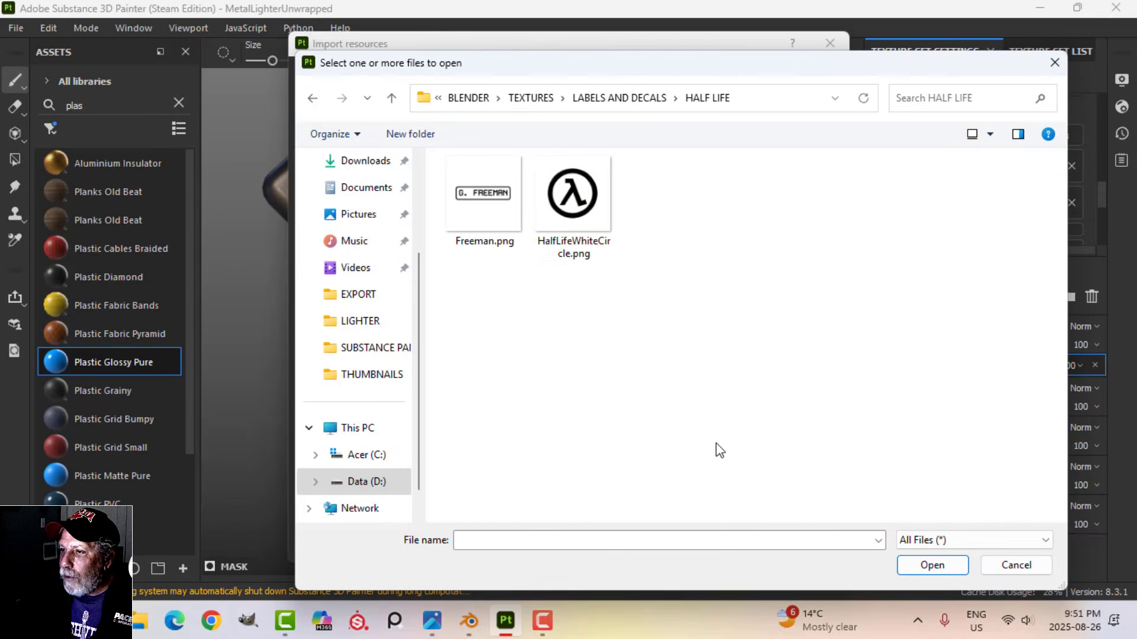
pyautogui.click(575, 207)
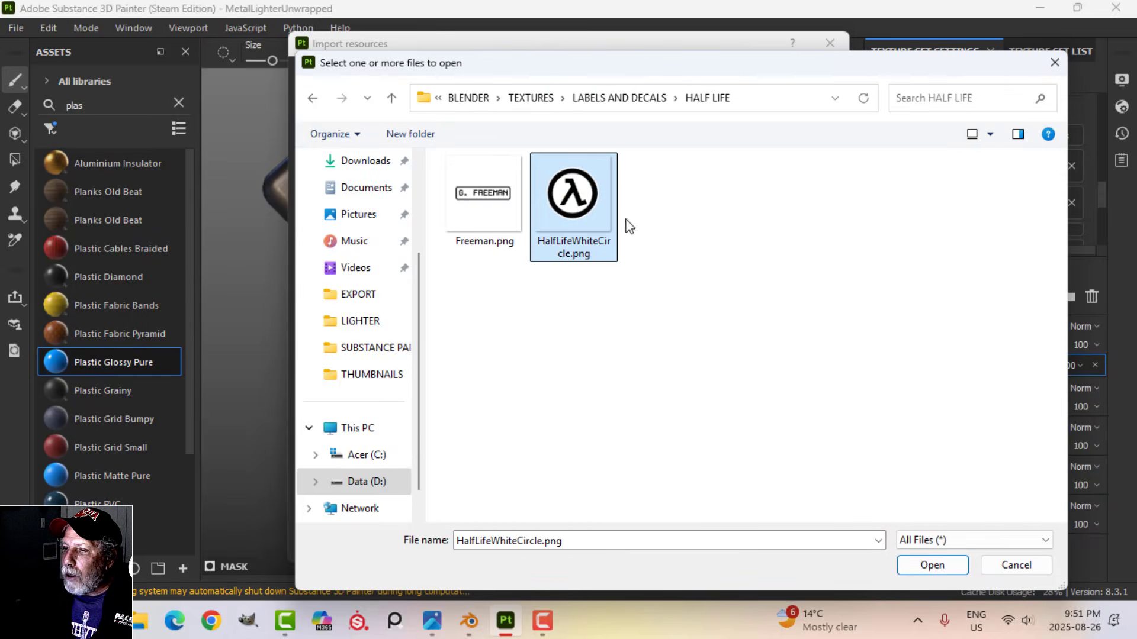
pyautogui.click(927, 566)
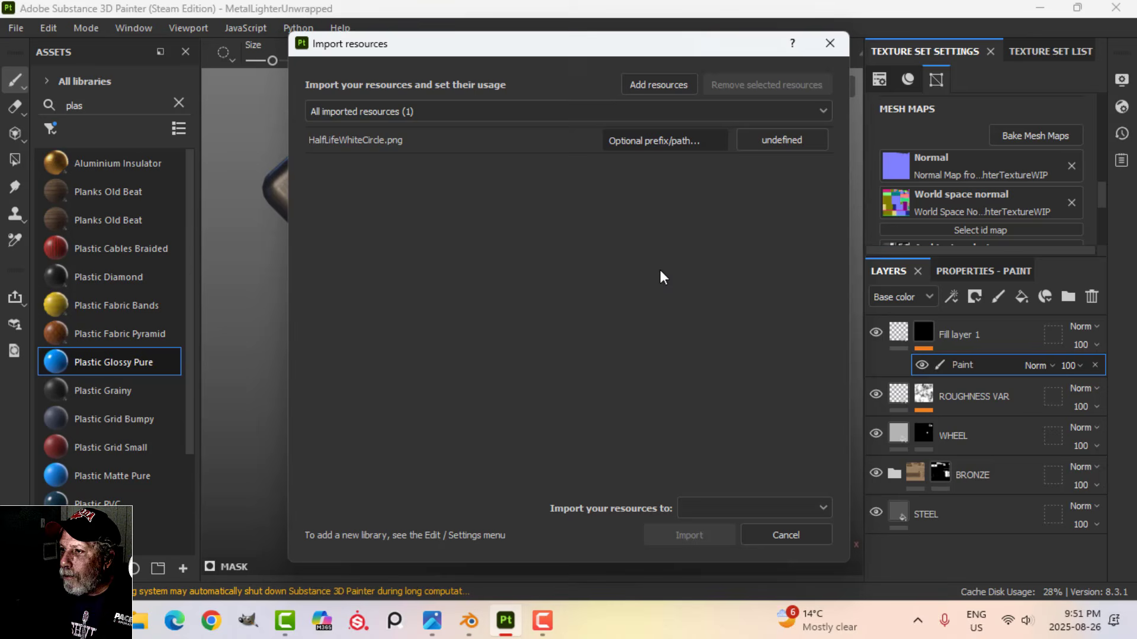
# Define HalfLifeWhiteCircle.png as an alpha, choose its import destination and import it
pyautogui.click(781, 140)
pyautogui.click(812, 151)
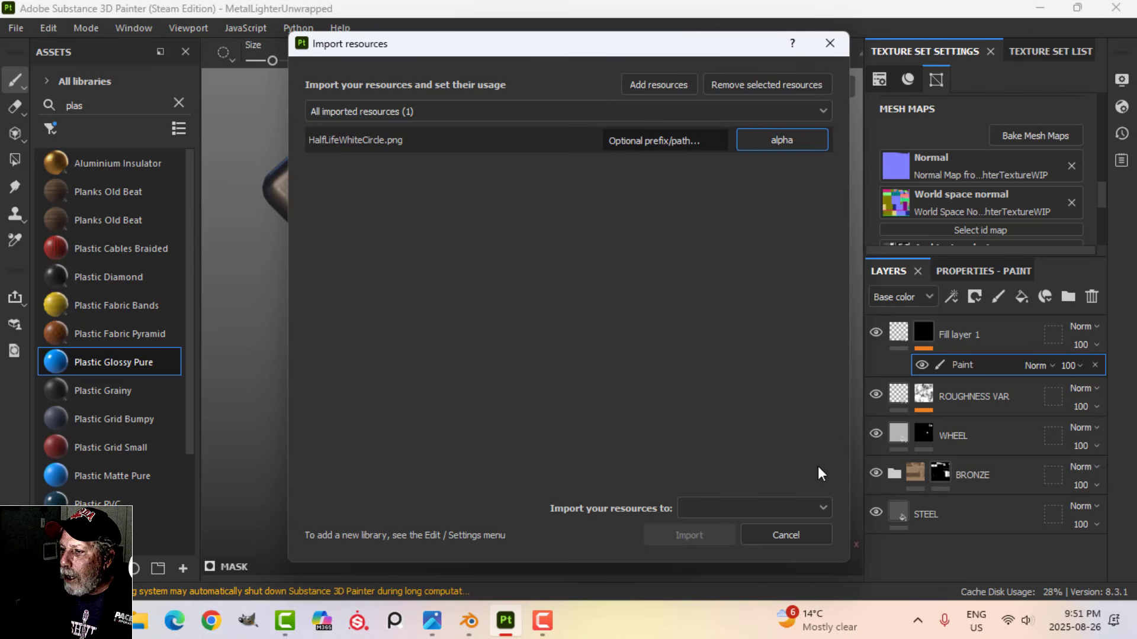
pyautogui.click(787, 508)
pyautogui.click(740, 530)
pyautogui.click(694, 535)
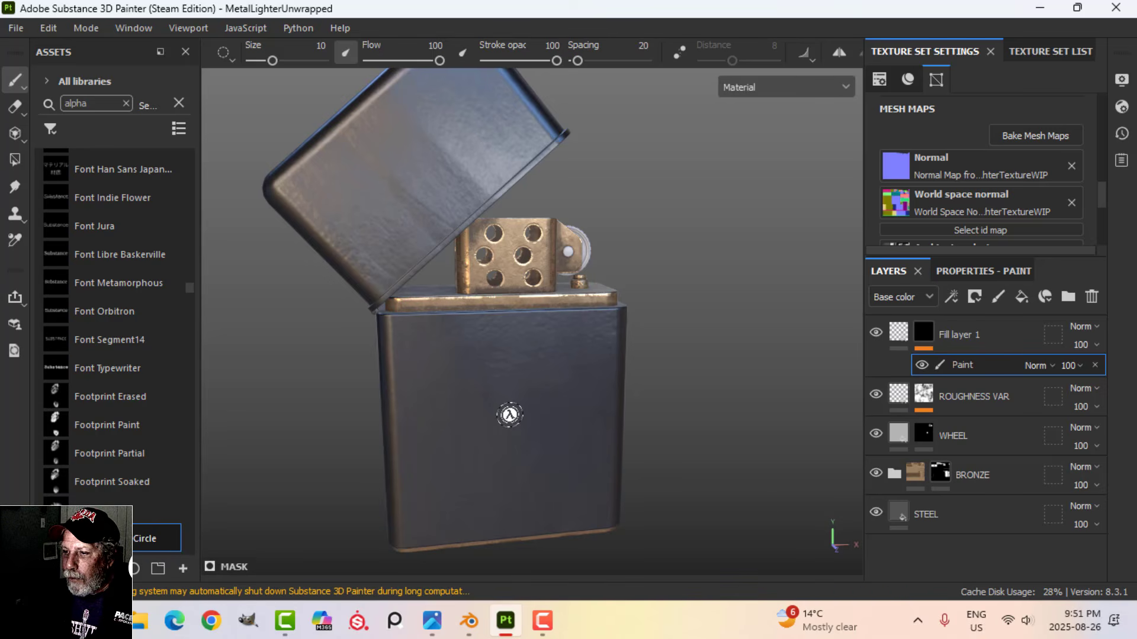
# Stamp the Half-Life emblem once into the mask at brush size 74.69, centred on the front of the lighter's body
pyautogui.keyDown('alt'); pyautogui.moveTo(680, 473); pyautogui.dragTo(646, 457); pyautogui.keyUp('alt')
pyautogui.keyDown('ctrl'); pyautogui.moveTo(537, 426); pyautogui.dragTo(536, 426, button='right'); pyautogui.keyUp('ctrl')
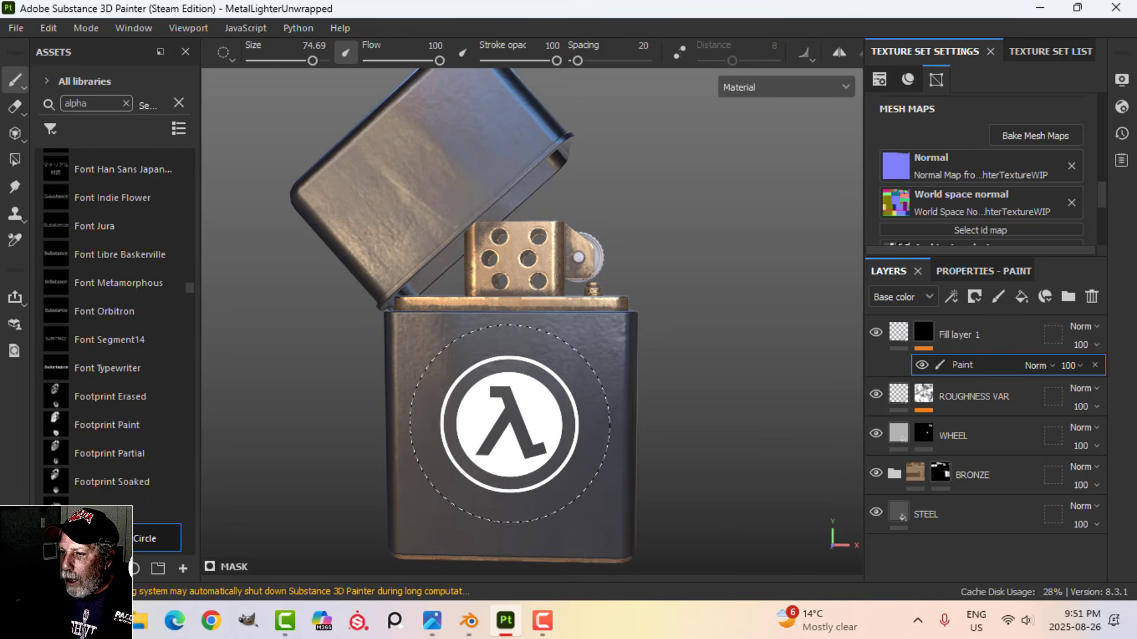
pyautogui.click(508, 427)
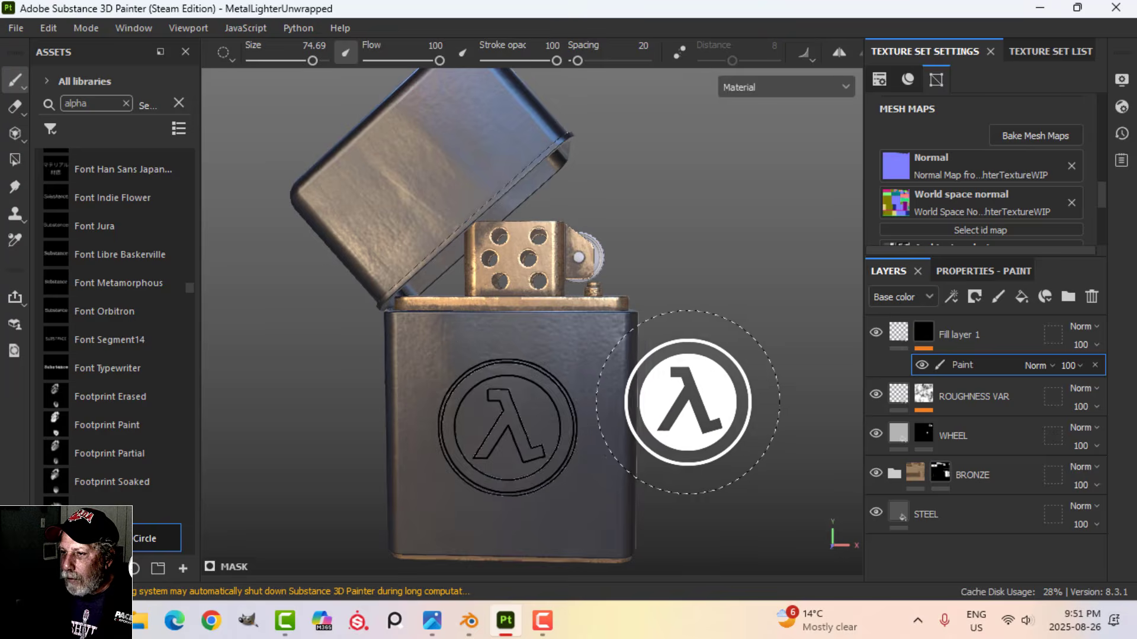
# Add a Blur filter above the paint effect in the mask of Fill layer 1
pyautogui.scroll(3, 674, 414)
pyautogui.scroll(-4, 672, 420)
pyautogui.keyDown('alt'); pyautogui.moveTo(672, 421); pyautogui.dragTo(536, 314, button='middle'); pyautogui.keyUp('alt')
pyautogui.moveTo(535, 314)
pyautogui.keyDown('alt'); pyautogui.mouseDown()
pyautogui.moveTo(652, 292)
pyautogui.moveTo(644, 274)
pyautogui.moveTo(651, 308)
pyautogui.mouseUp(); pyautogui.keyUp('alt')
pyautogui.keyDown('alt'); pyautogui.moveTo(671, 370); pyautogui.dragTo(799, 381); pyautogui.keyUp('alt')
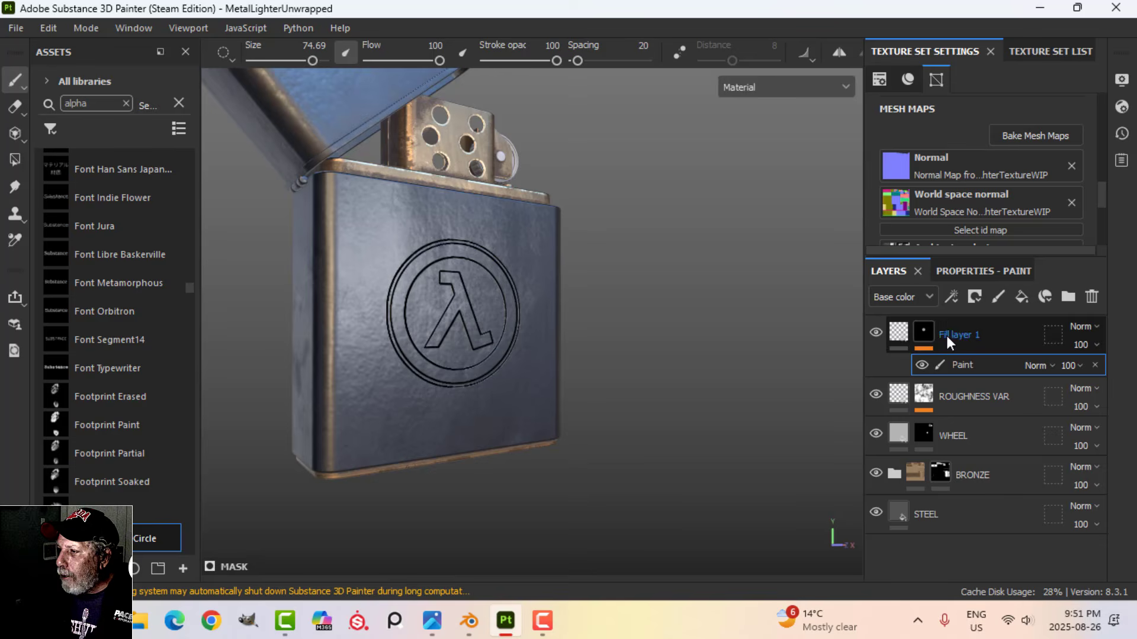
pyautogui.click(951, 296)
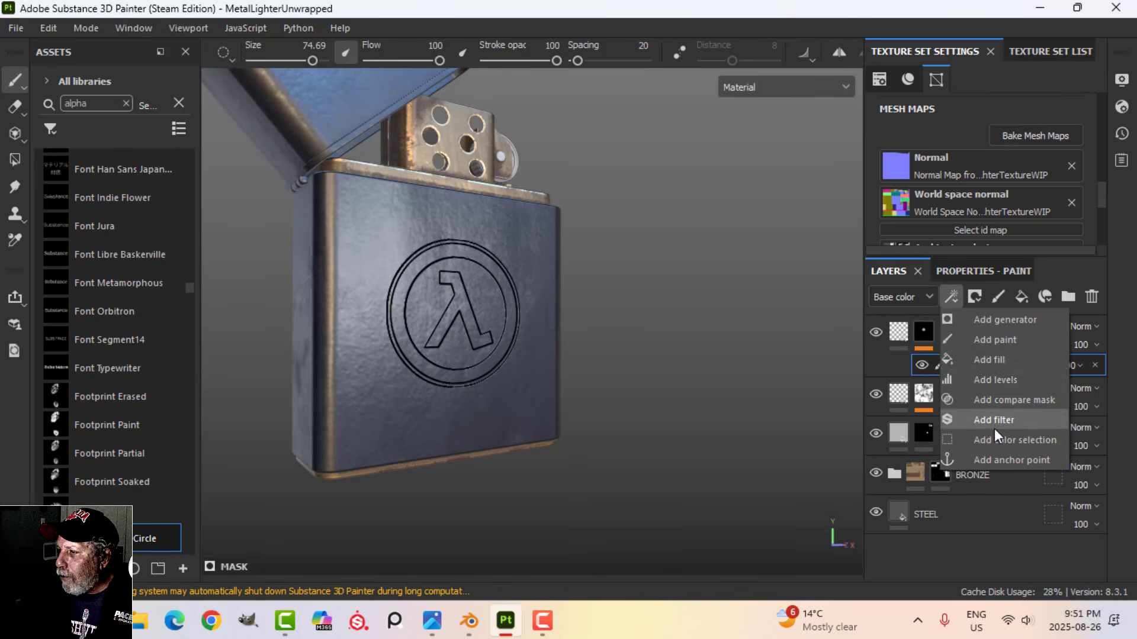
pyautogui.click(994, 420)
pyautogui.click(965, 271)
pyautogui.click(986, 336)
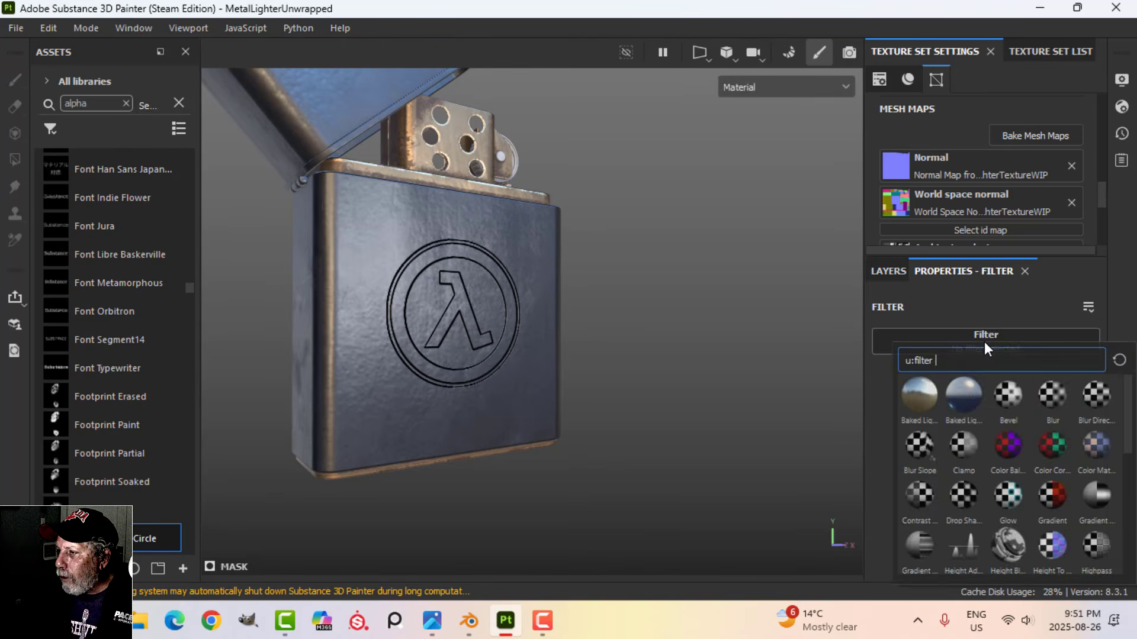
pyautogui.click(1052, 400)
# Fine-tune the Blur filter's intensity to soften the engraved emblem's edges, checking it from different angles
pyautogui.keyDown('alt'); pyautogui.moveTo(852, 450); pyautogui.dragTo(836, 468); pyautogui.keyUp('alt')
pyautogui.keyDown('alt'); pyautogui.moveTo(579, 331); pyautogui.dragTo(592, 318); pyautogui.keyUp('alt')
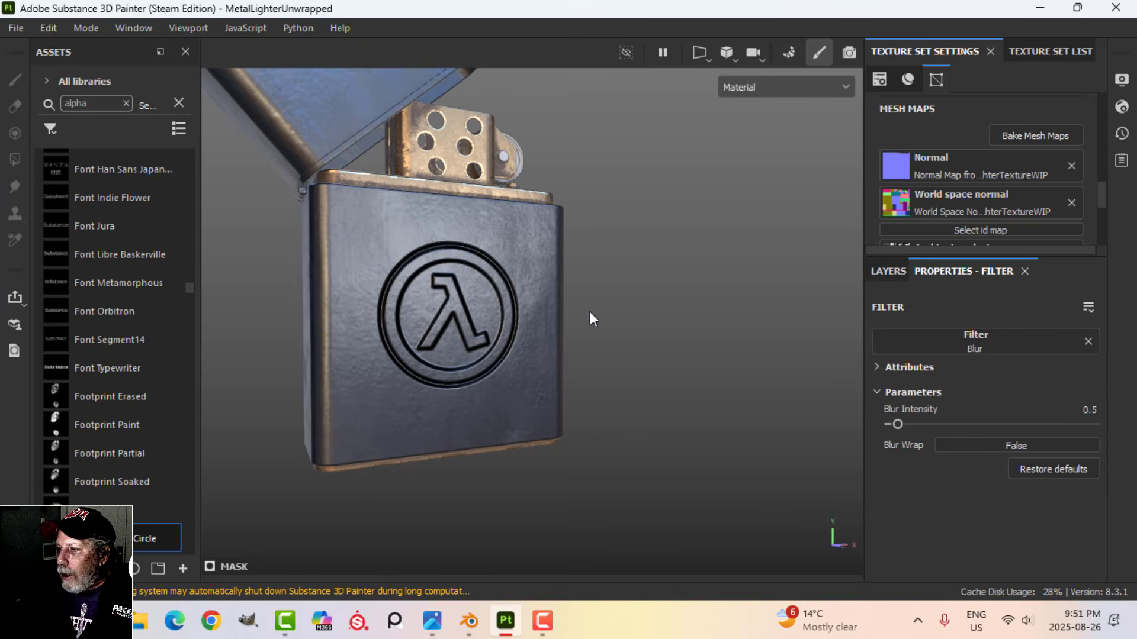
pyautogui.moveTo(902, 425); pyautogui.dragTo(902, 422)
pyautogui.keyDown('alt'); pyautogui.moveTo(691, 410); pyautogui.dragTo(692, 363); pyautogui.keyUp('alt')
# Rename Fill layer 1 as HALF LIFE and save the project
pyautogui.click(889, 270)
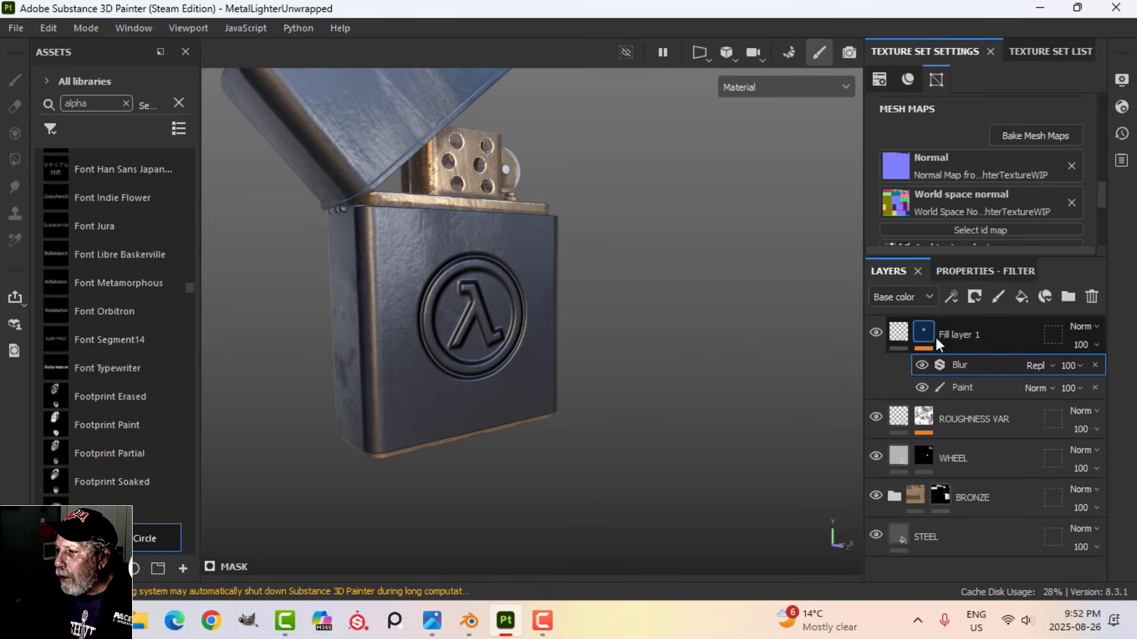
pyautogui.doubleClick(953, 336)
pyautogui.write('HALF LIFE')
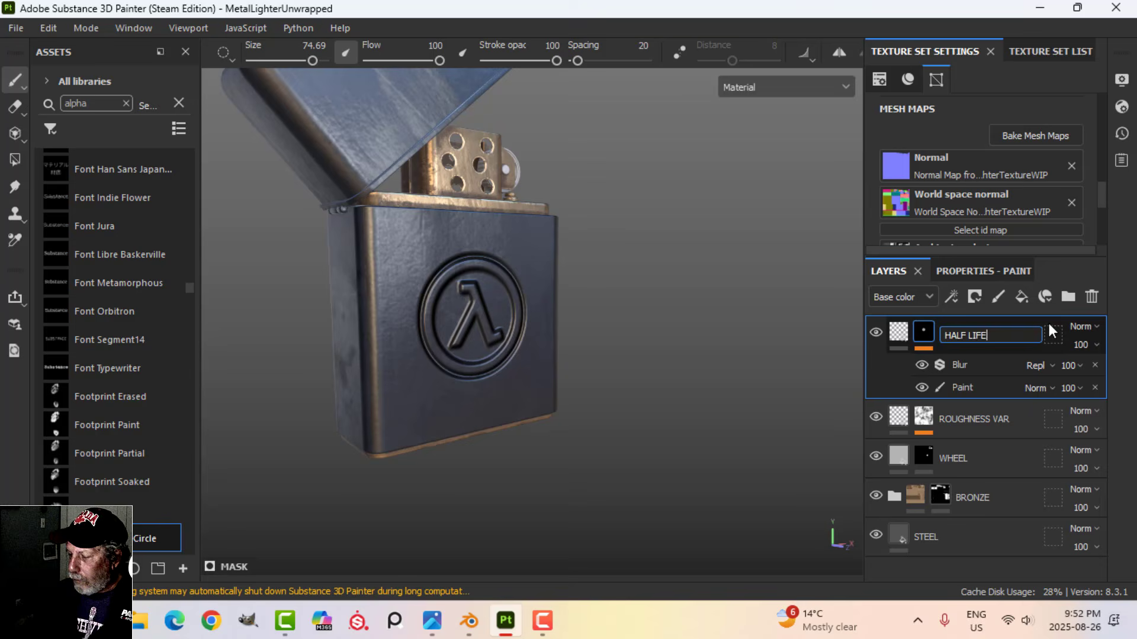
pyautogui.press('Return')
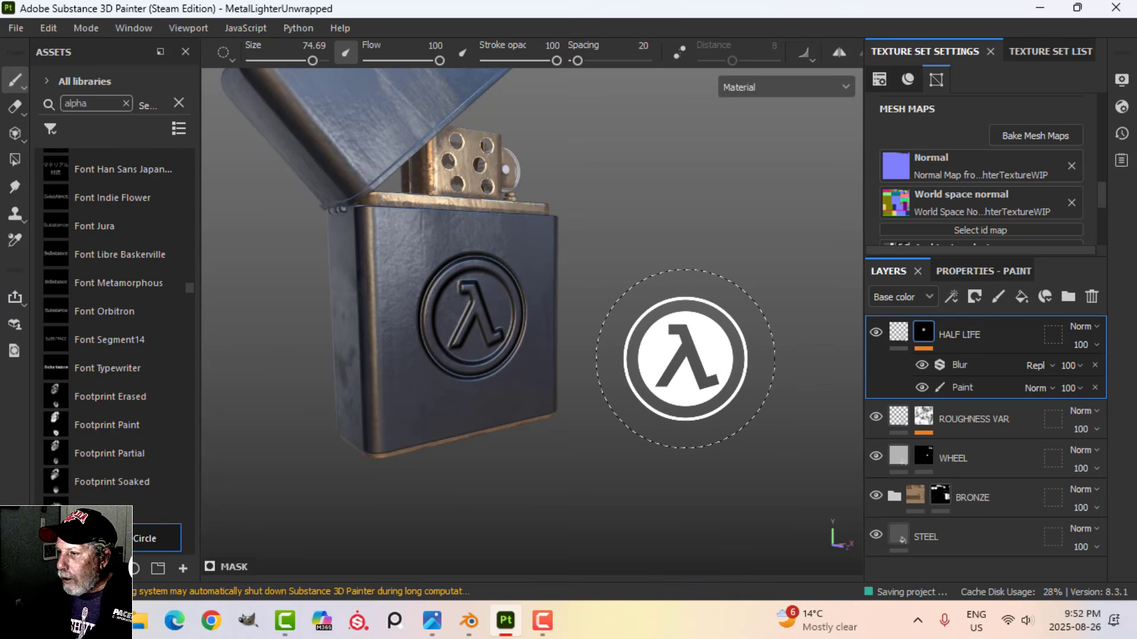
# Select the HALF LIFE layer's fill and add an Emissive channel to the texture set
pyautogui.click(906, 336)
pyautogui.click(907, 337)
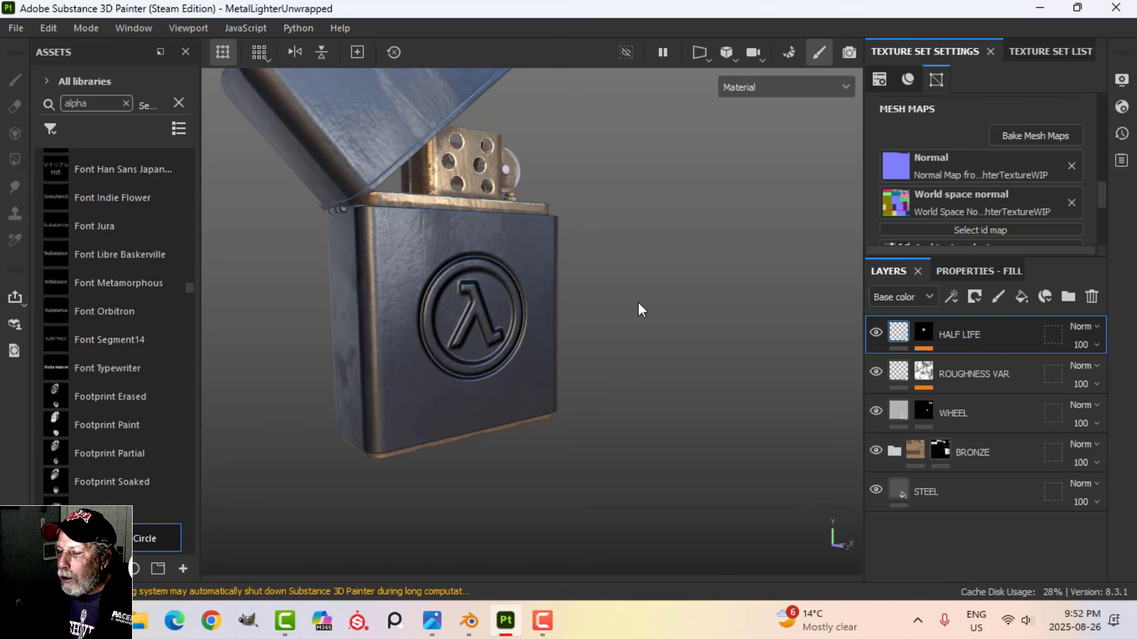
pyautogui.moveTo(638, 304)
pyautogui.keyDown('alt'); pyautogui.mouseDown()
pyautogui.moveTo(660, 347)
pyautogui.moveTo(642, 308)
pyautogui.mouseUp(); pyautogui.keyUp('alt')
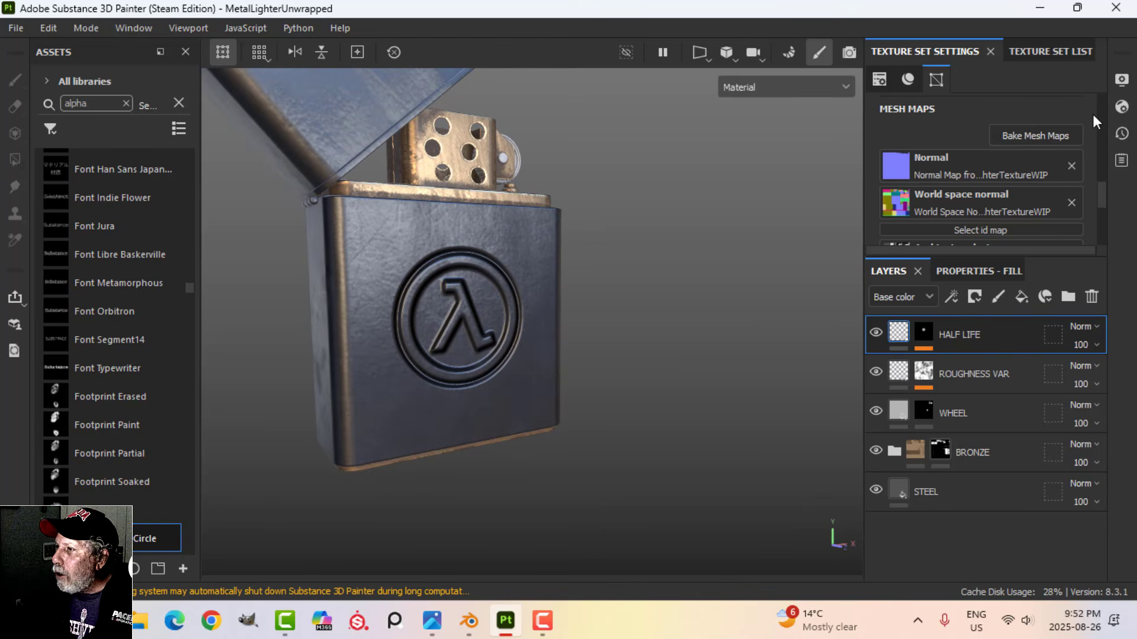
pyautogui.scroll(-3, 1041, 150)
pyautogui.scroll(8, 1043, 155)
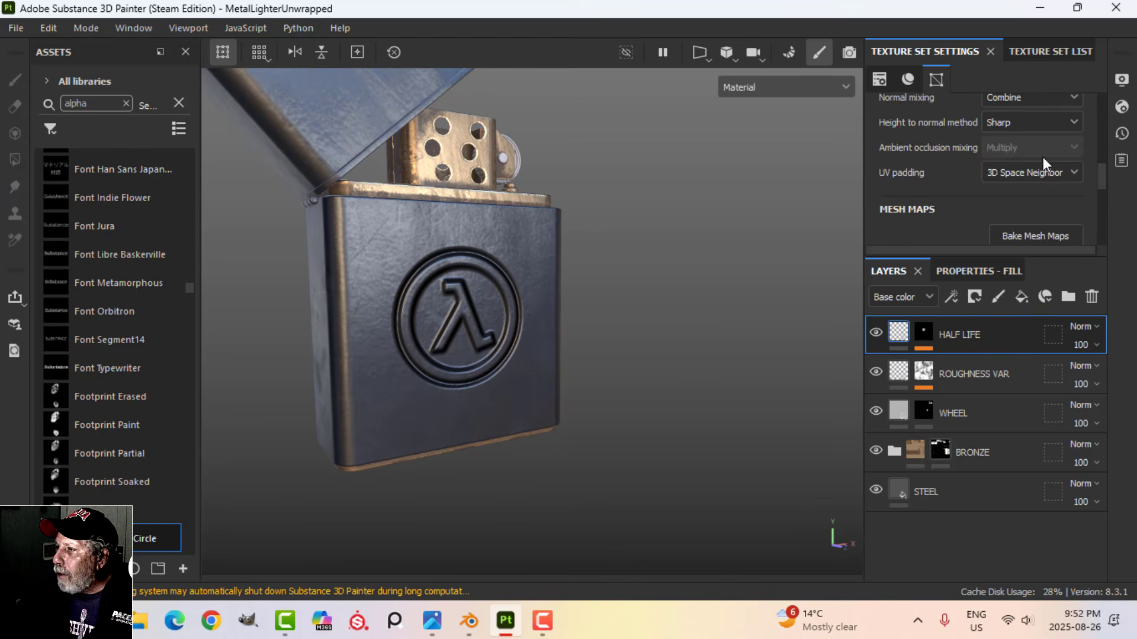
pyautogui.scroll(2, 1042, 158)
pyautogui.scroll(-1, 1042, 158)
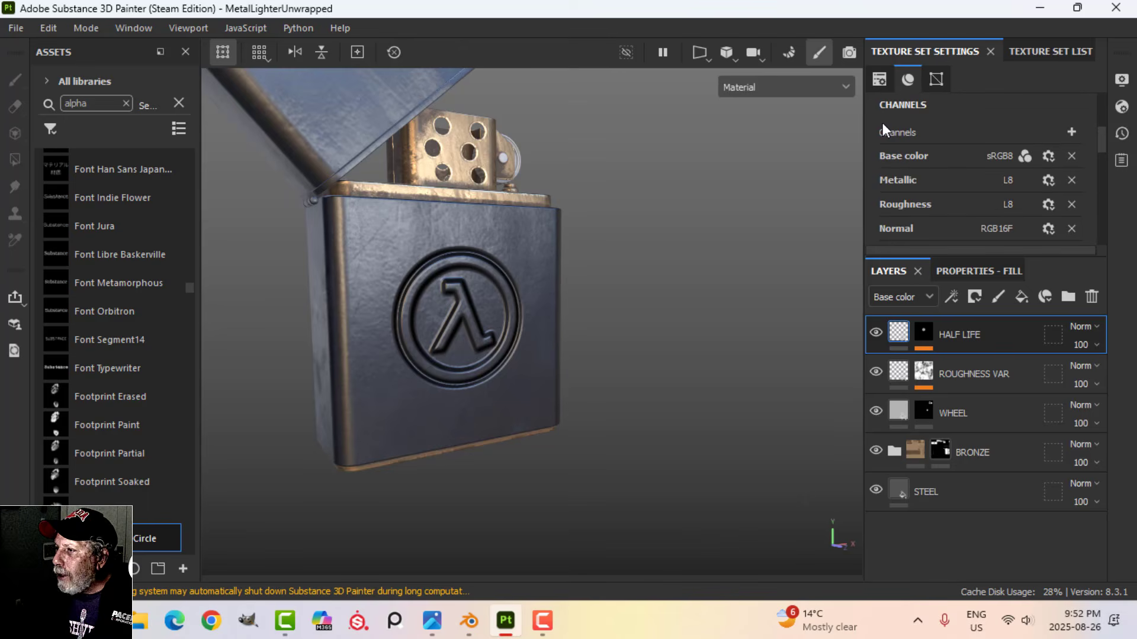
pyautogui.scroll(-2, 905, 218)
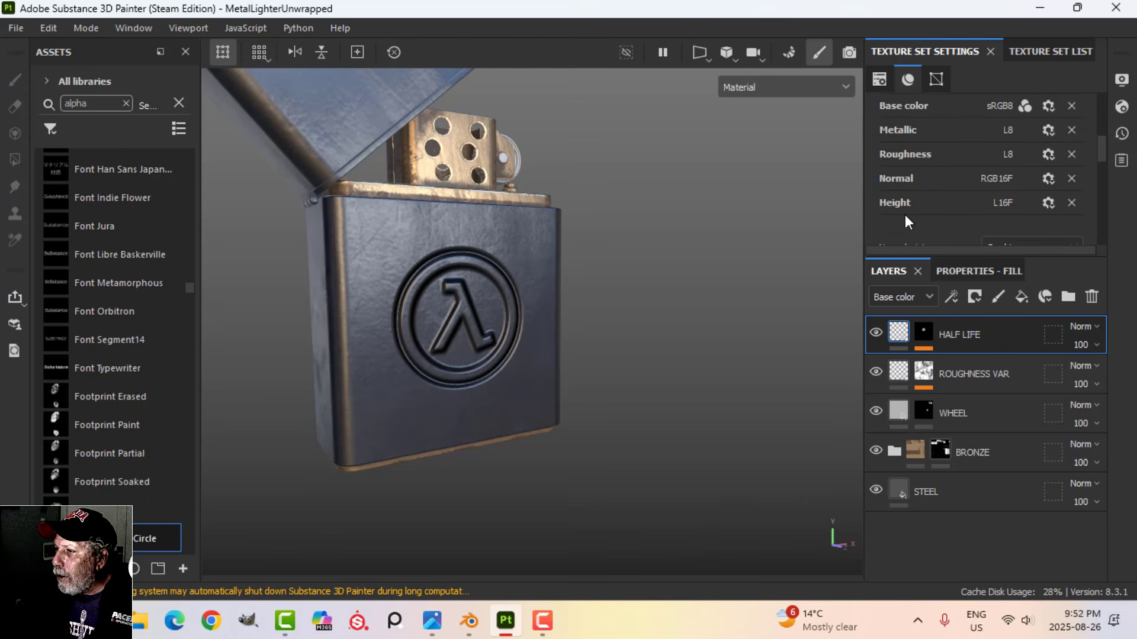
pyautogui.scroll(2, 1018, 201)
pyautogui.click(1071, 131)
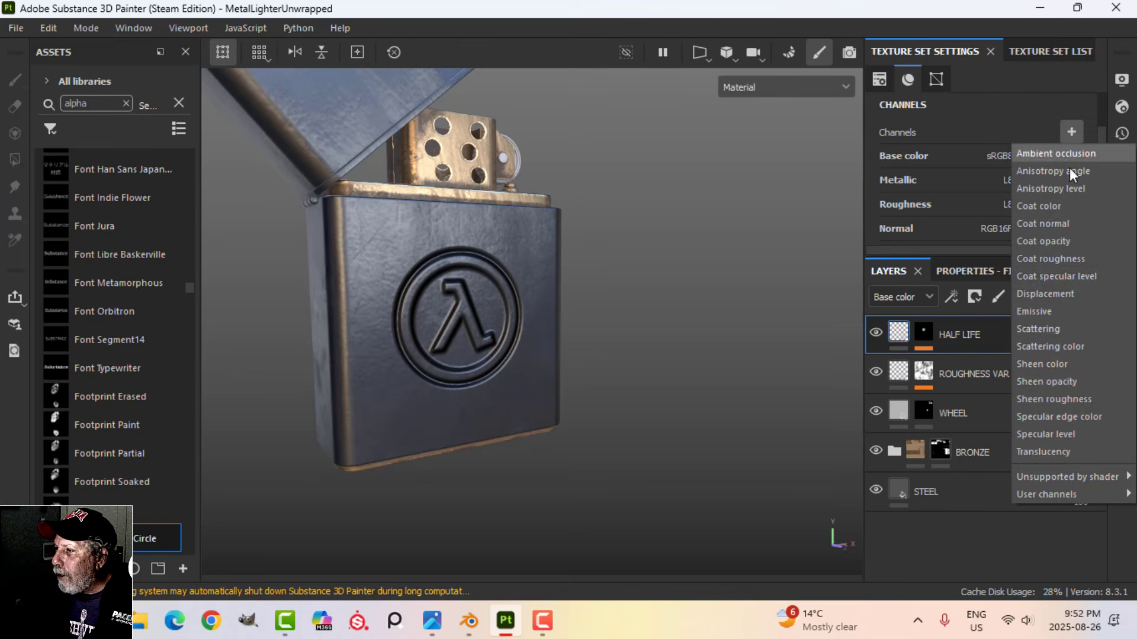
pyautogui.click(1052, 313)
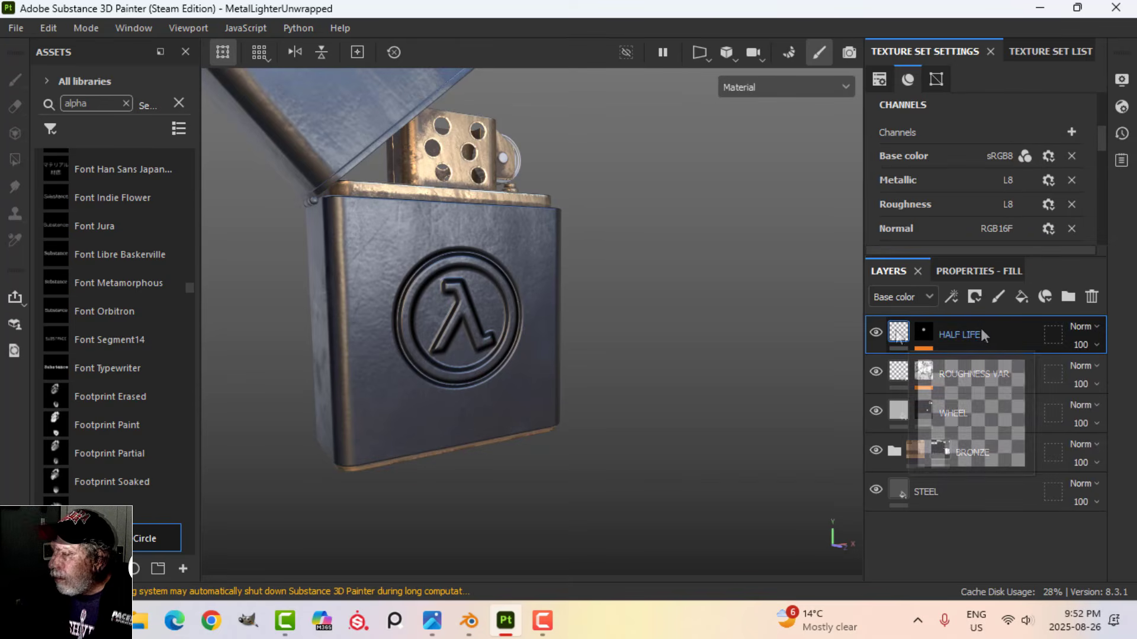
# Duplicate the HALF LIFE layer and show the effects in the copy's mask
pyautogui.rightClick(894, 329)
pyautogui.click(944, 198)
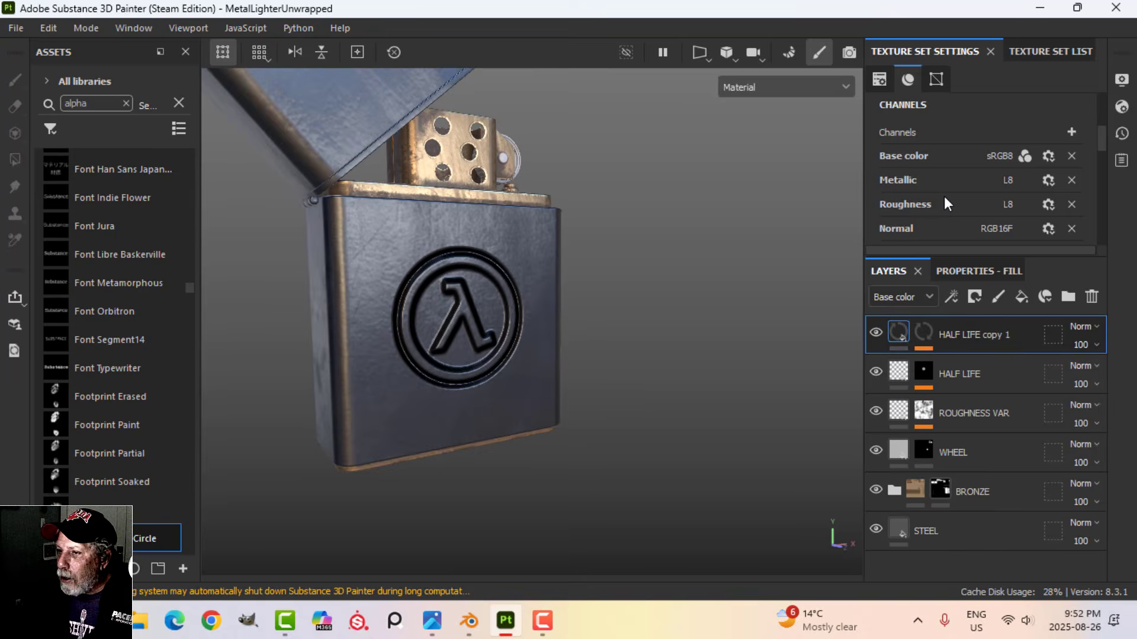
pyautogui.click(925, 332)
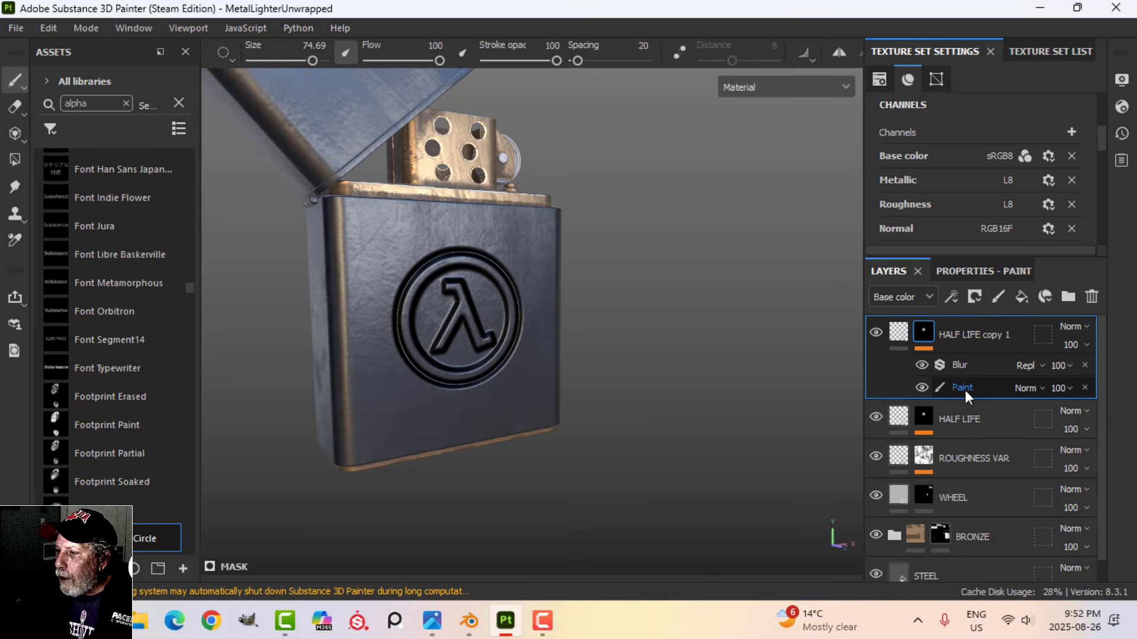
# Restrict the fill of the HALF LIFE copy 1 layer to the Emissive channel only
pyautogui.click(900, 335)
pyautogui.click(984, 271)
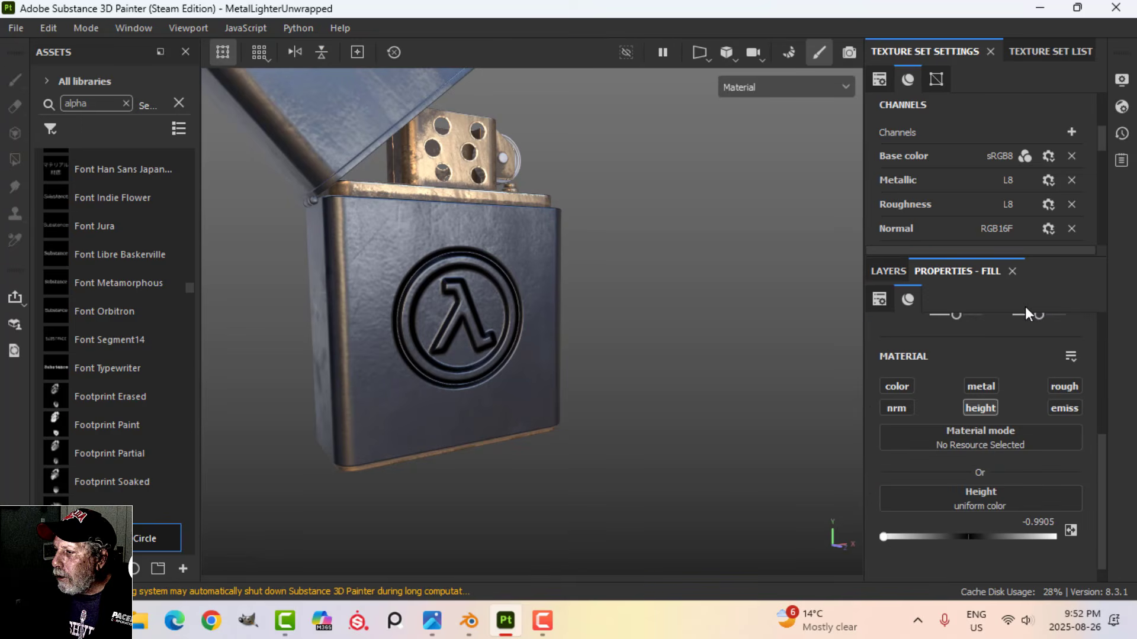
pyautogui.click(1064, 408)
pyautogui.scroll(-1, 1077, 456)
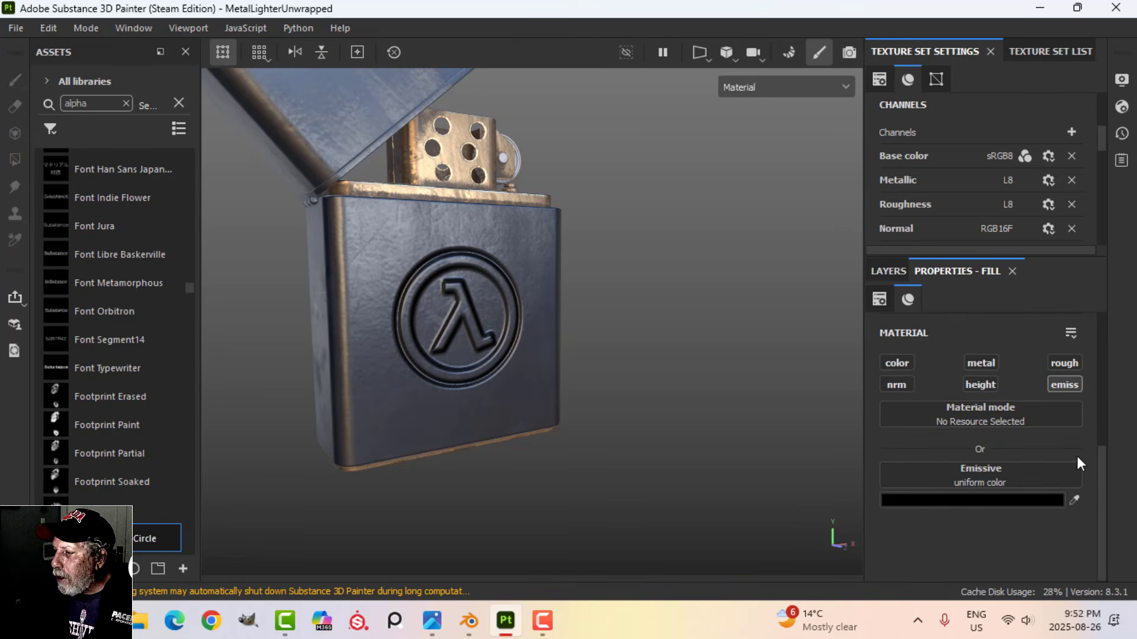
# Set the emissive colour of the copied layer's fill to bright green 1AD324
pyautogui.click(989, 499)
pyautogui.click(946, 446)
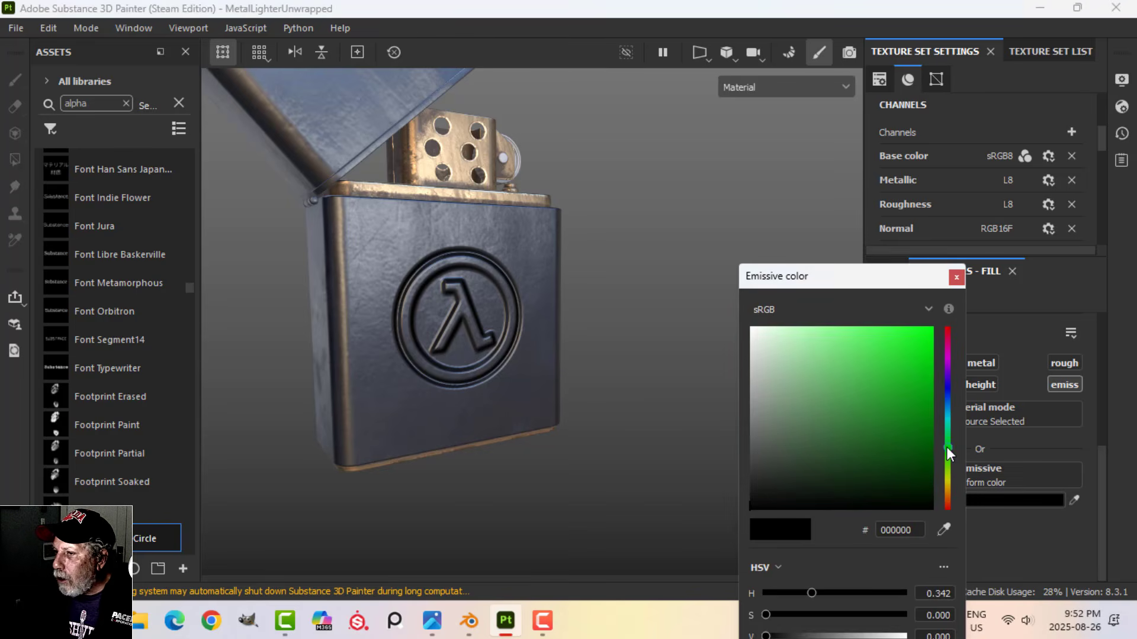
pyautogui.click(911, 349)
pyautogui.moveTo(911, 349); pyautogui.dragTo(910, 360)
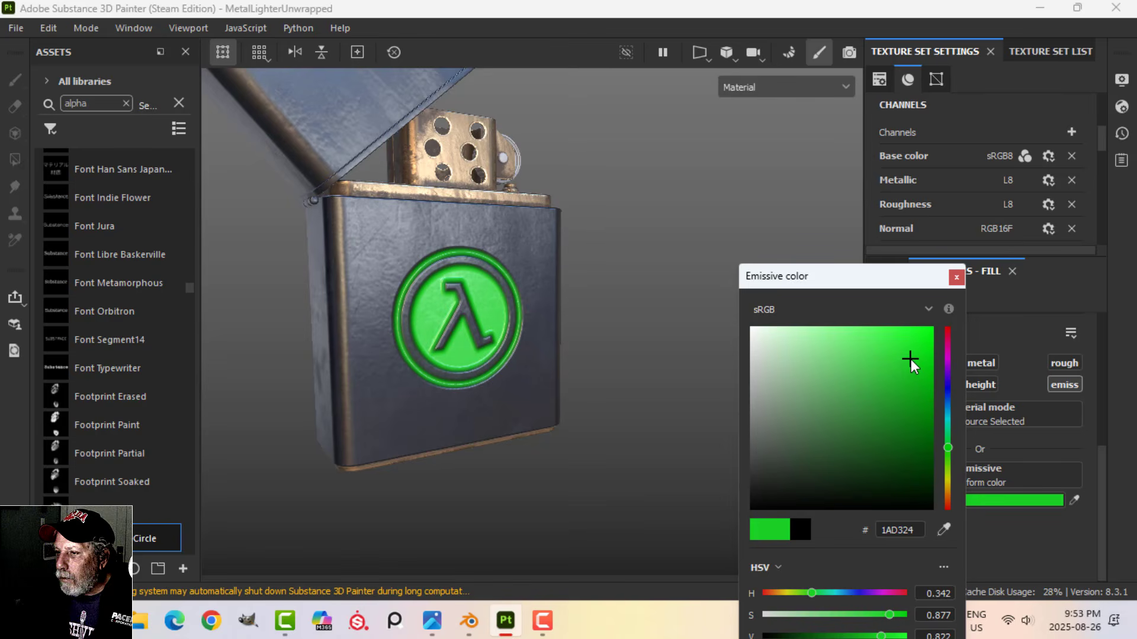
pyautogui.click(956, 276)
pyautogui.click(893, 269)
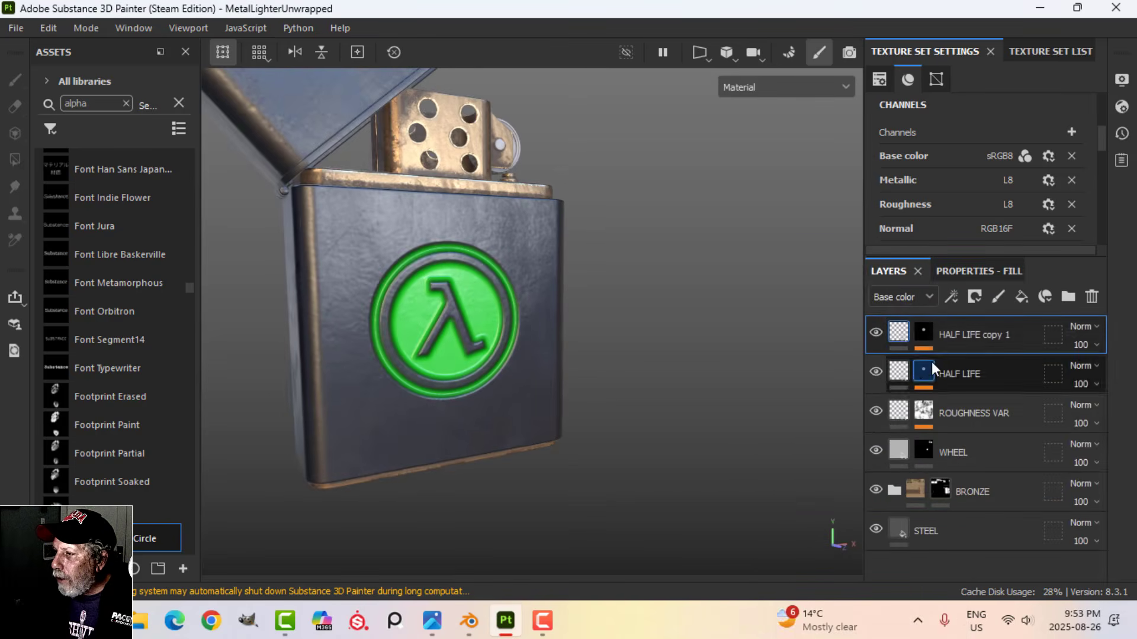
# Add a filter above the Blur in the HALF LIFE copy 1 mask and load Mask Outline into it
pyautogui.click(925, 333)
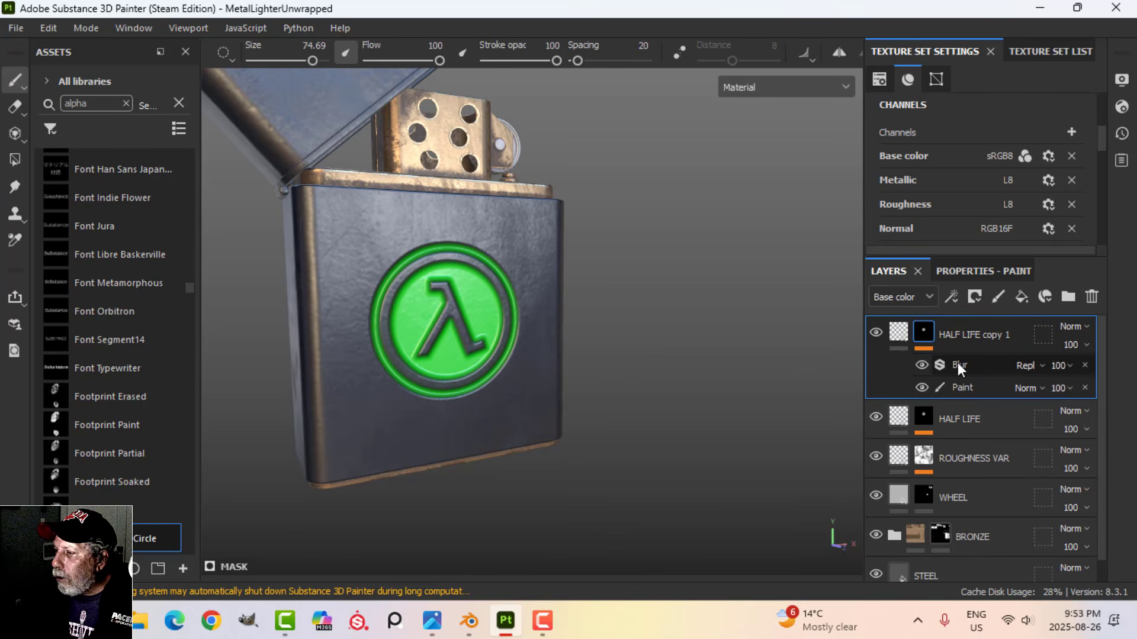
pyautogui.click(958, 363)
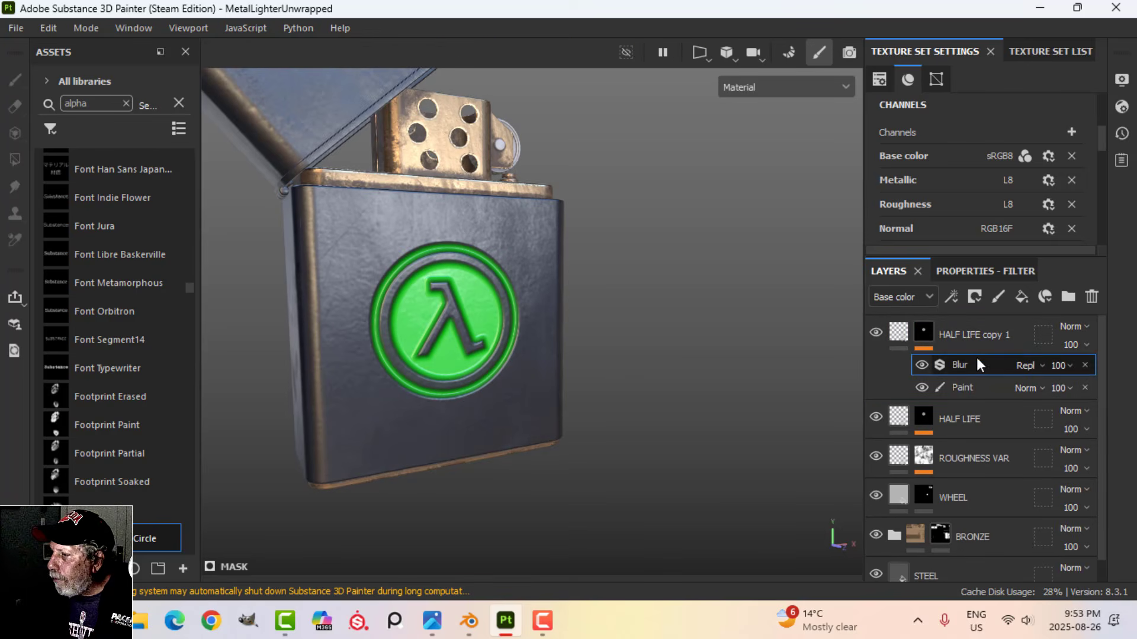
pyautogui.click(970, 271)
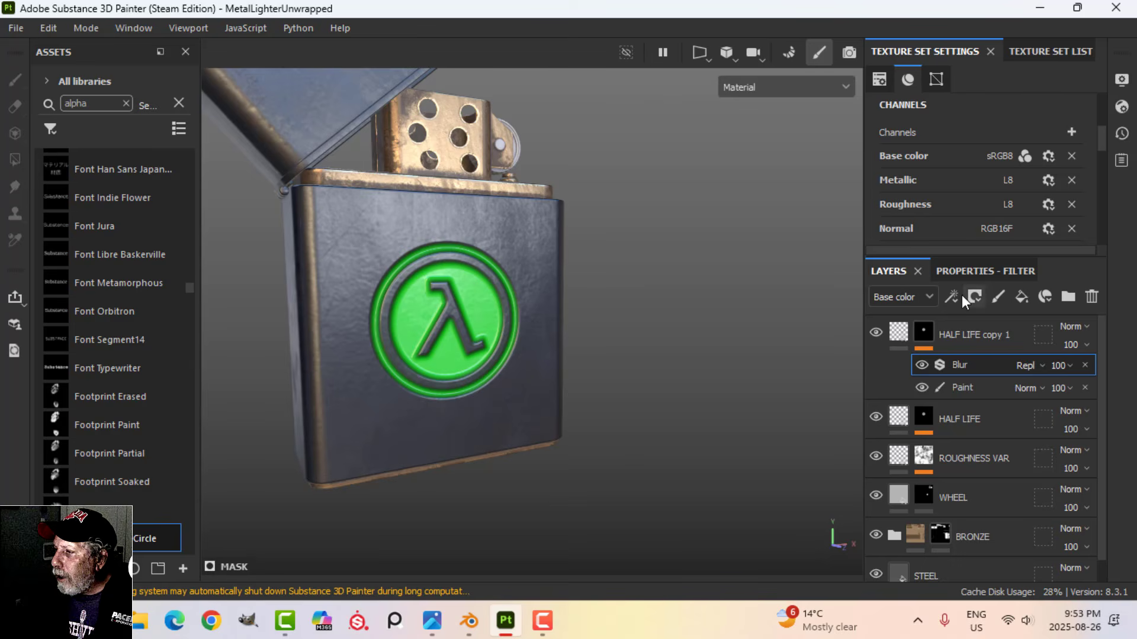
pyautogui.click(952, 296)
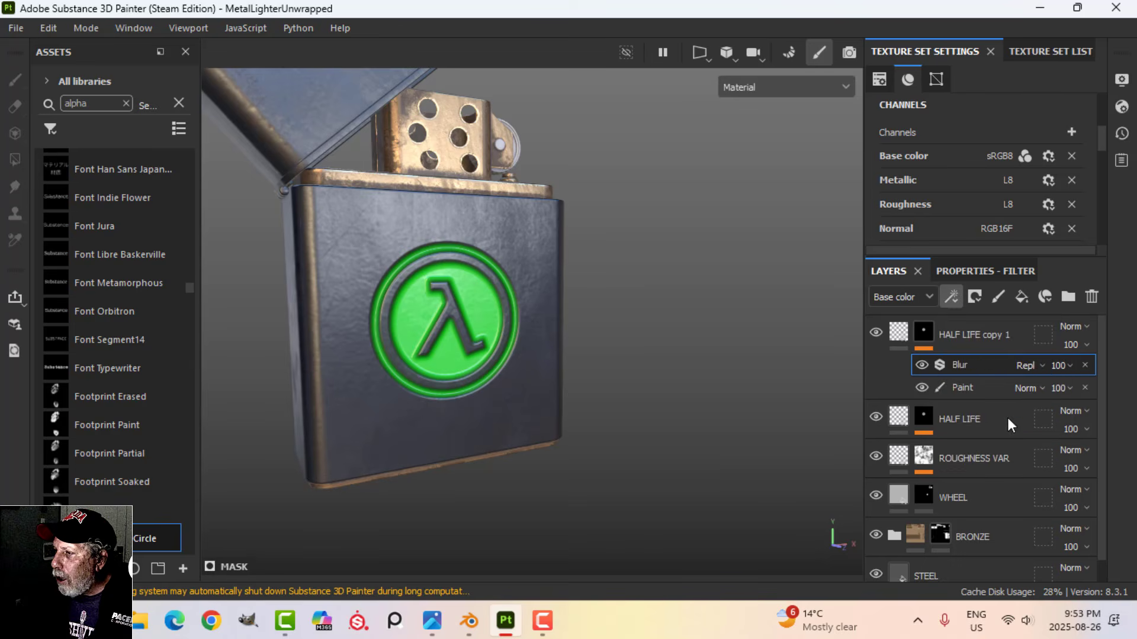
pyautogui.click(978, 270)
pyautogui.click(1018, 339)
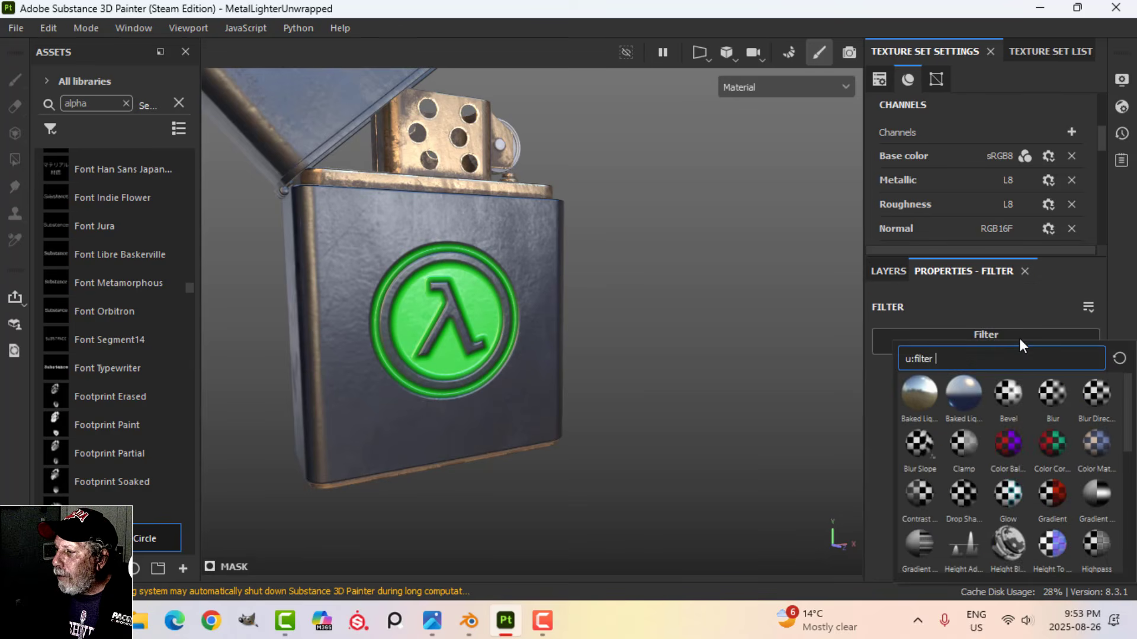
pyautogui.scroll(-5, 1101, 462)
pyautogui.click(1097, 446)
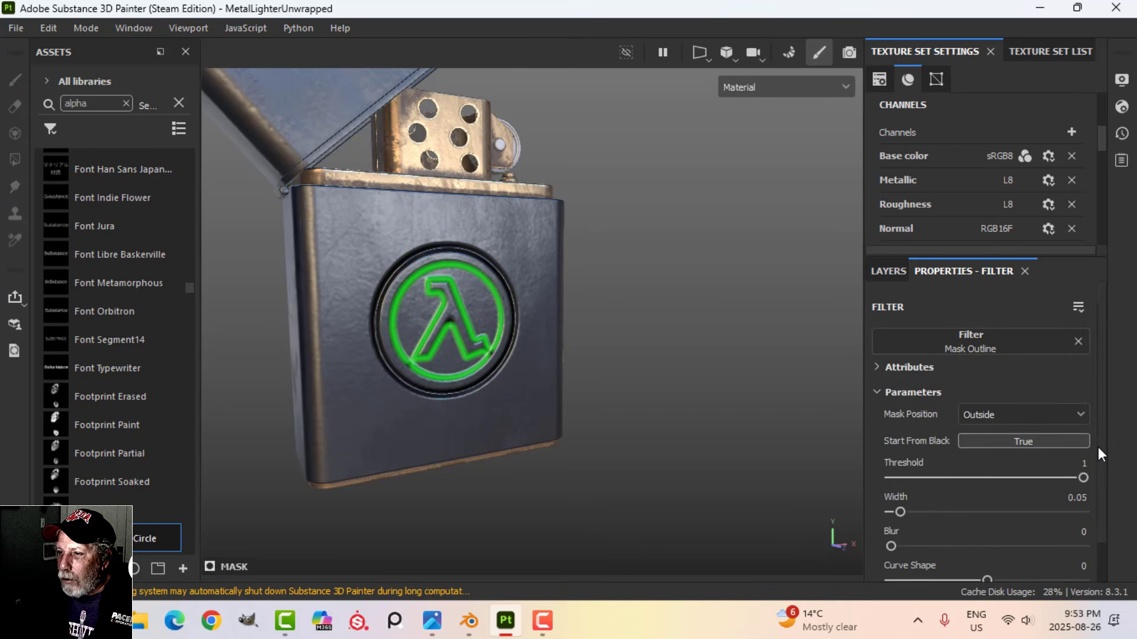
# Set the Mask Outline's mask position to Inside, with threshold 0.83 and width 0.47
pyautogui.click(989, 415)
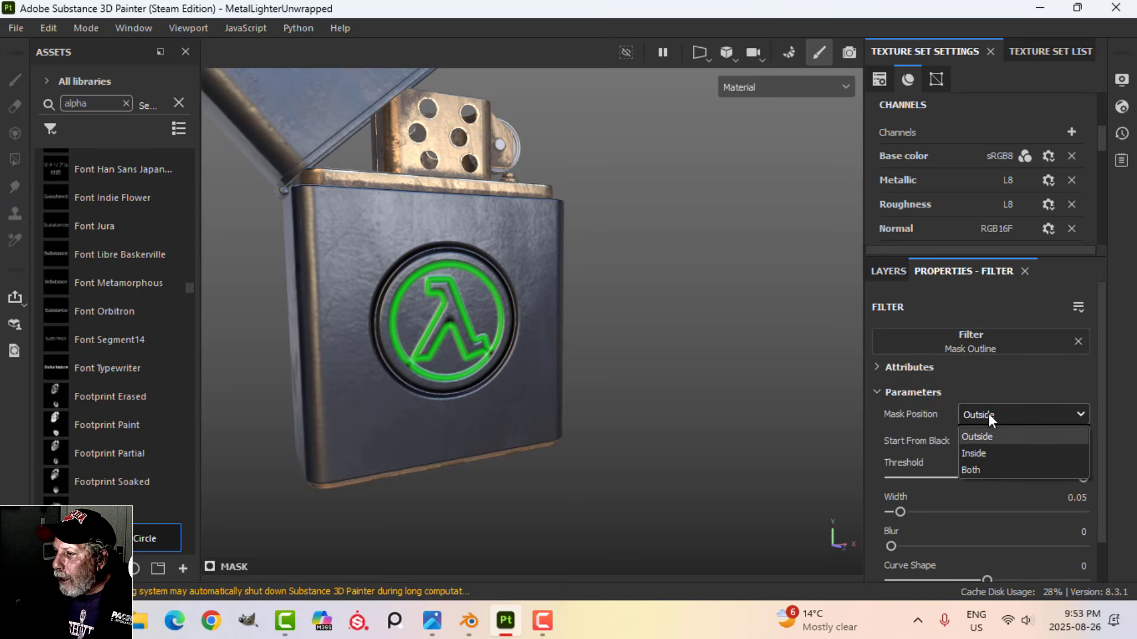
pyautogui.click(989, 451)
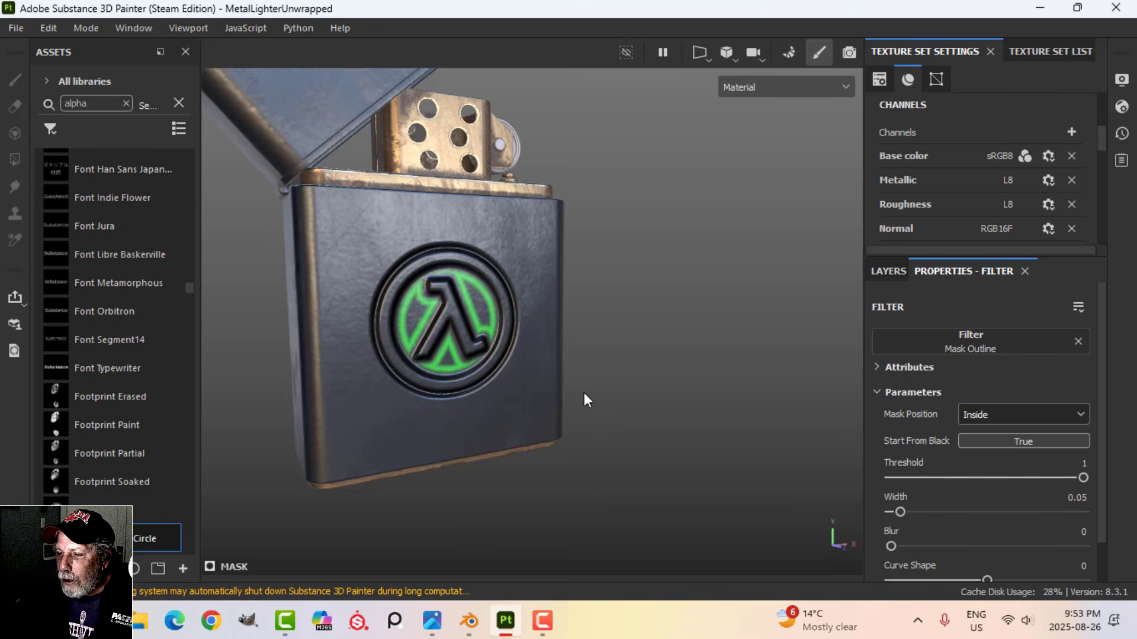
pyautogui.scroll(2, 584, 393)
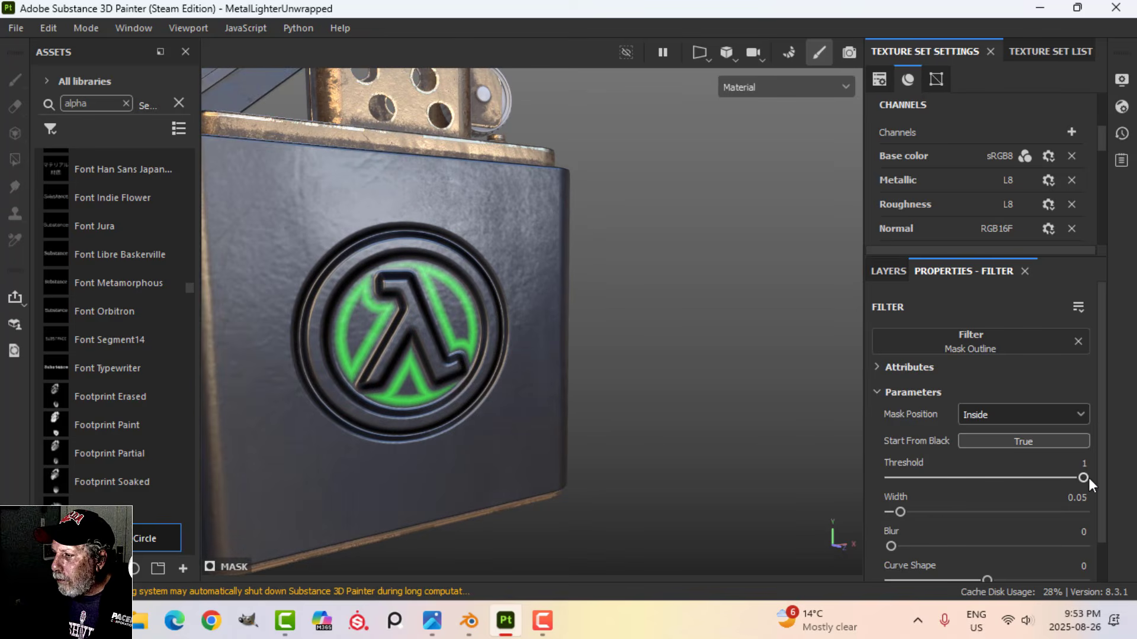
pyautogui.moveTo(1049, 477); pyautogui.dragTo(971, 475)
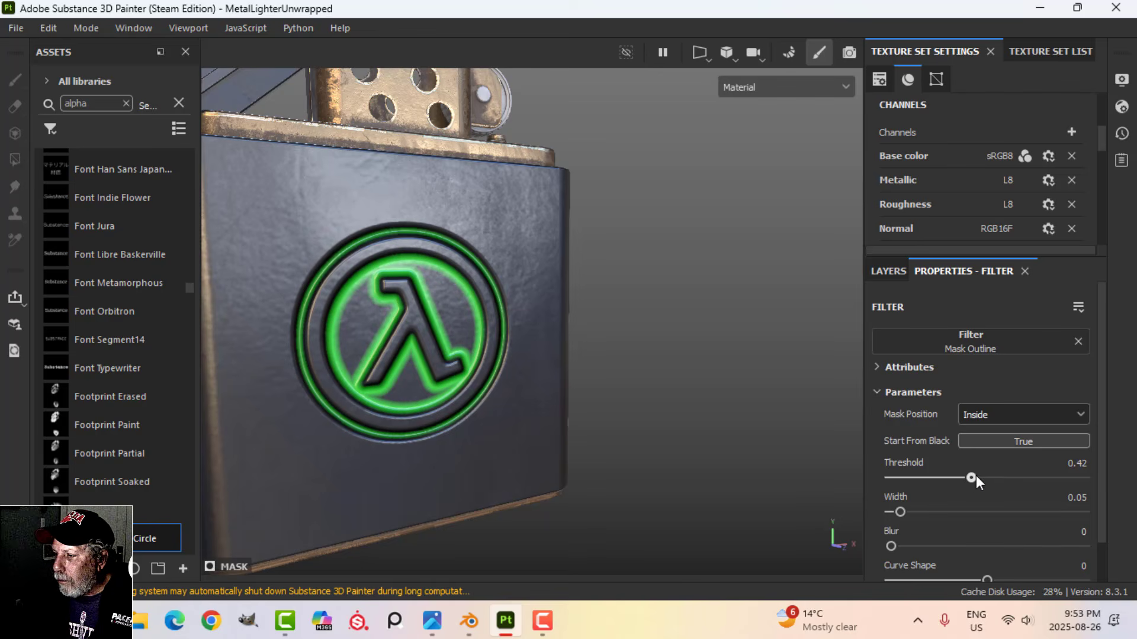
pyautogui.moveTo(900, 510); pyautogui.dragTo(913, 511)
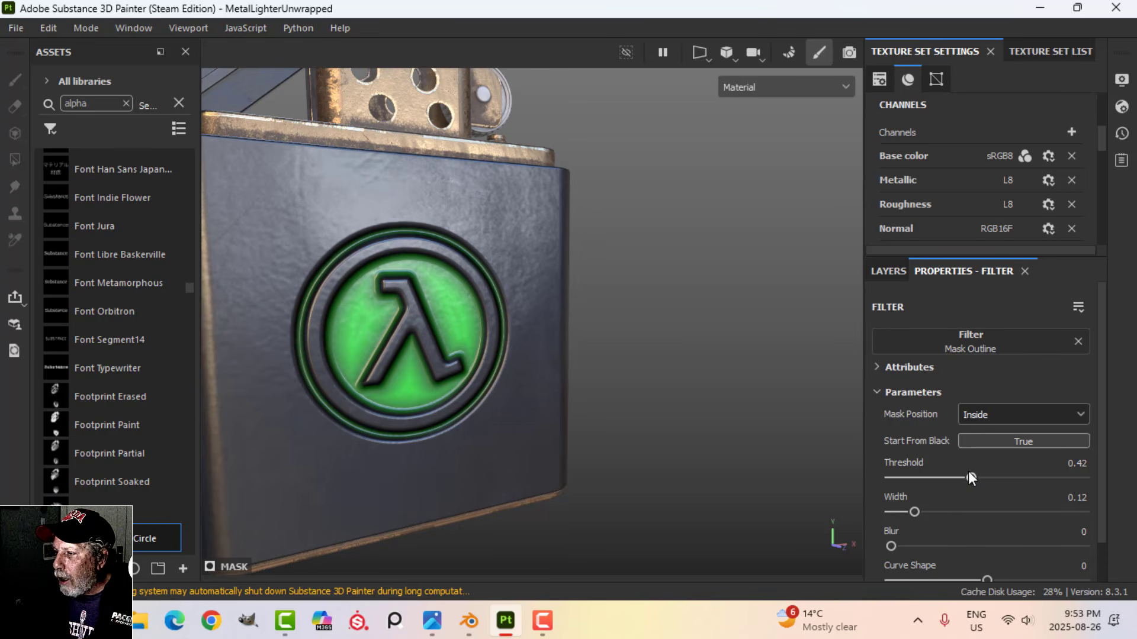
pyautogui.moveTo(967, 476); pyautogui.dragTo(1087, 481)
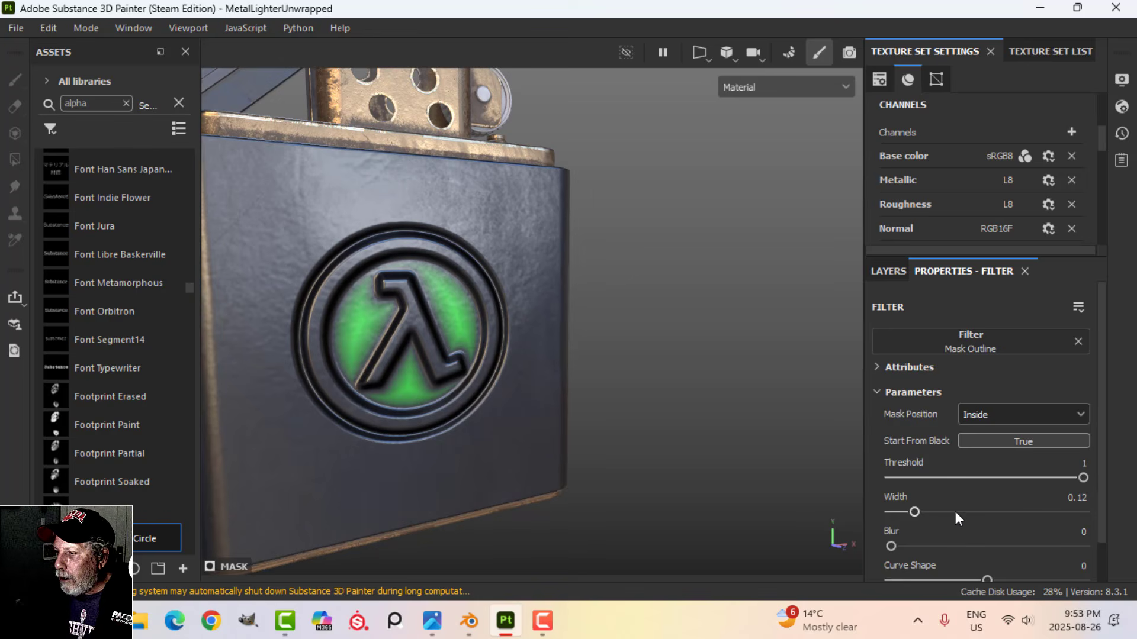
pyautogui.moveTo(911, 513); pyautogui.dragTo(981, 511)
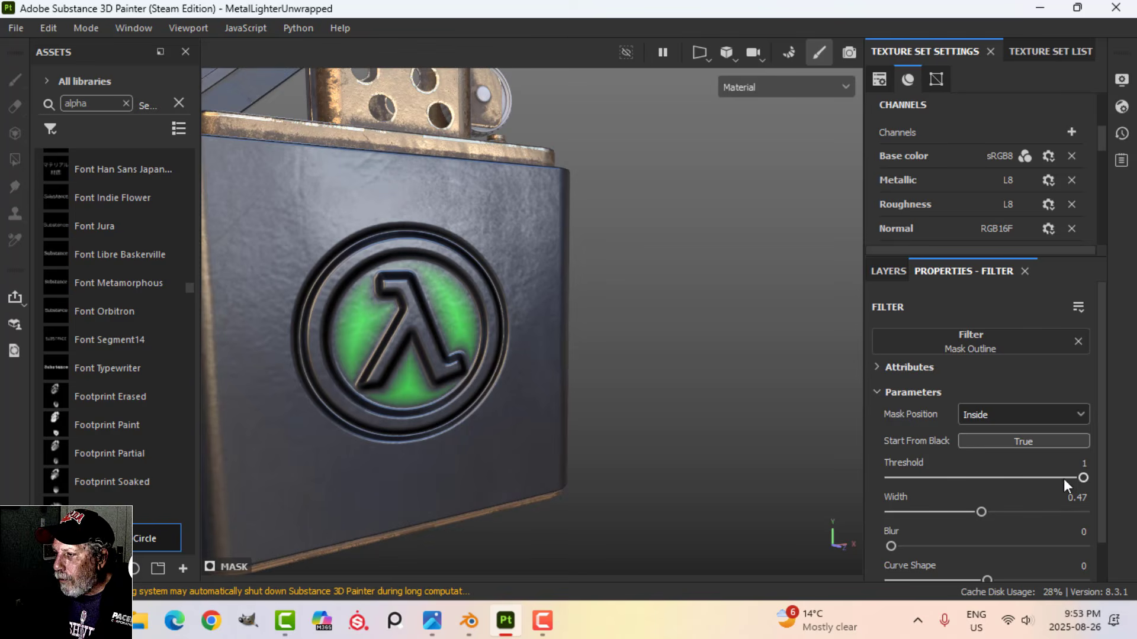
pyautogui.moveTo(1082, 478); pyautogui.dragTo(1050, 482)
pyautogui.keyDown('alt'); pyautogui.moveTo(720, 438); pyautogui.dragTo(666, 441); pyautogui.keyUp('alt')
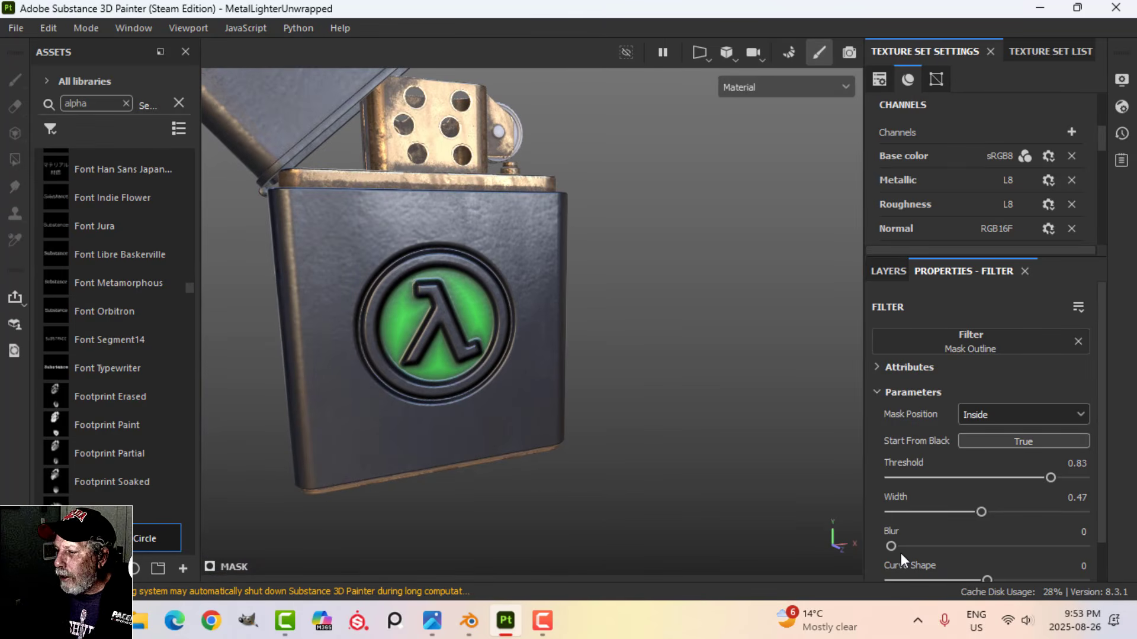
# Refine the Mask Outline filter with threshold 0.87, width 0.52 and blur 0.1
pyautogui.moveTo(894, 546); pyautogui.dragTo(903, 545)
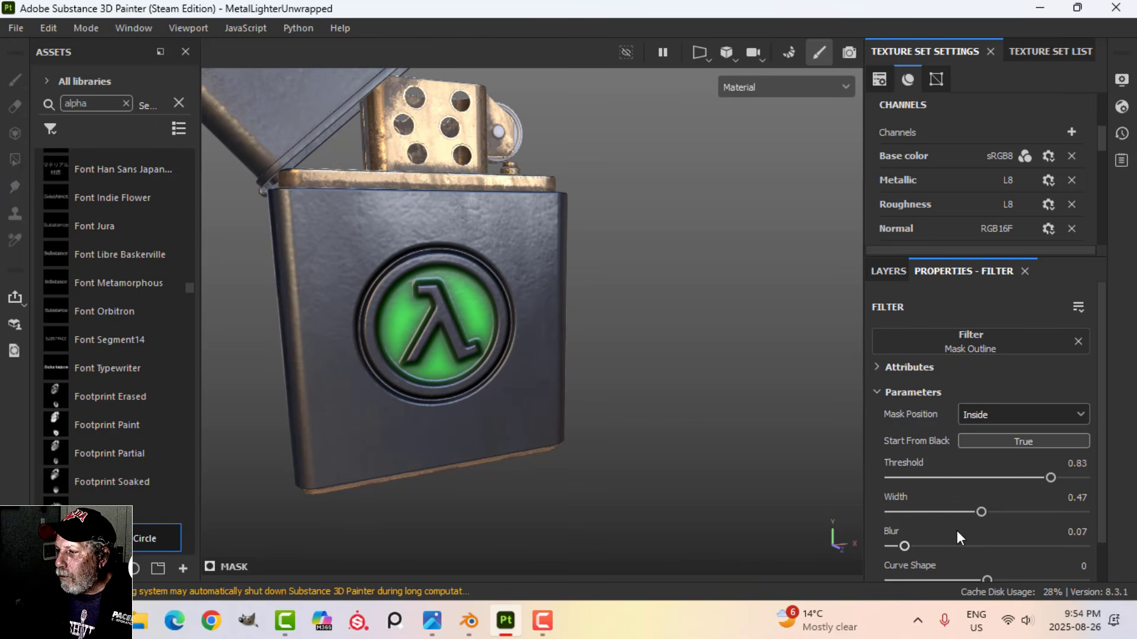
pyautogui.moveTo(1056, 481); pyautogui.dragTo(1058, 482)
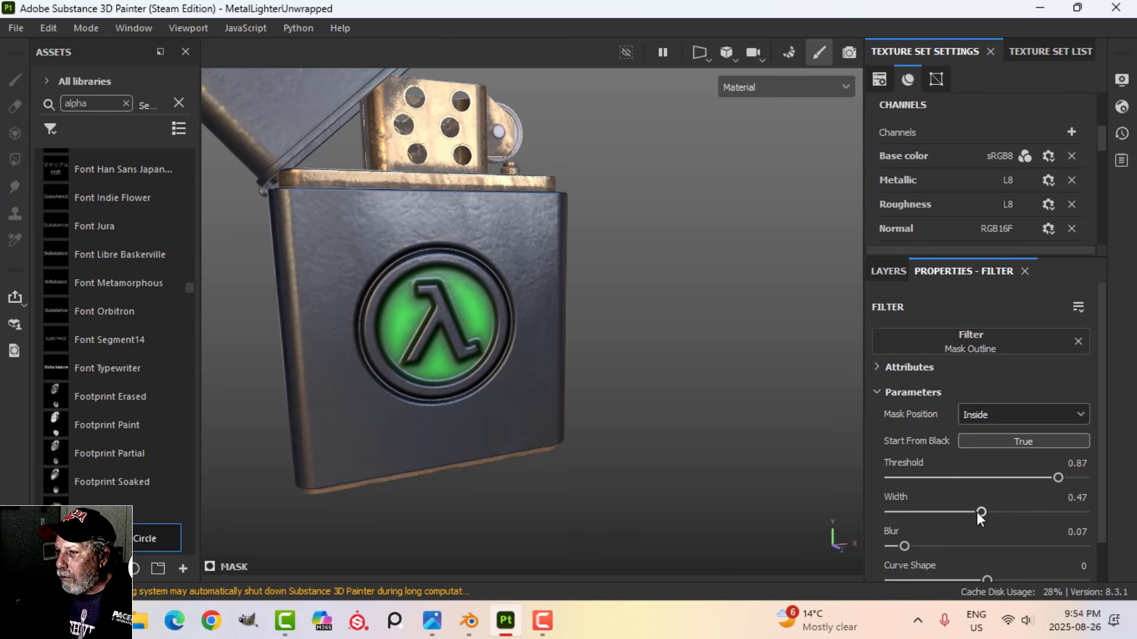
pyautogui.moveTo(976, 512); pyautogui.dragTo(989, 514)
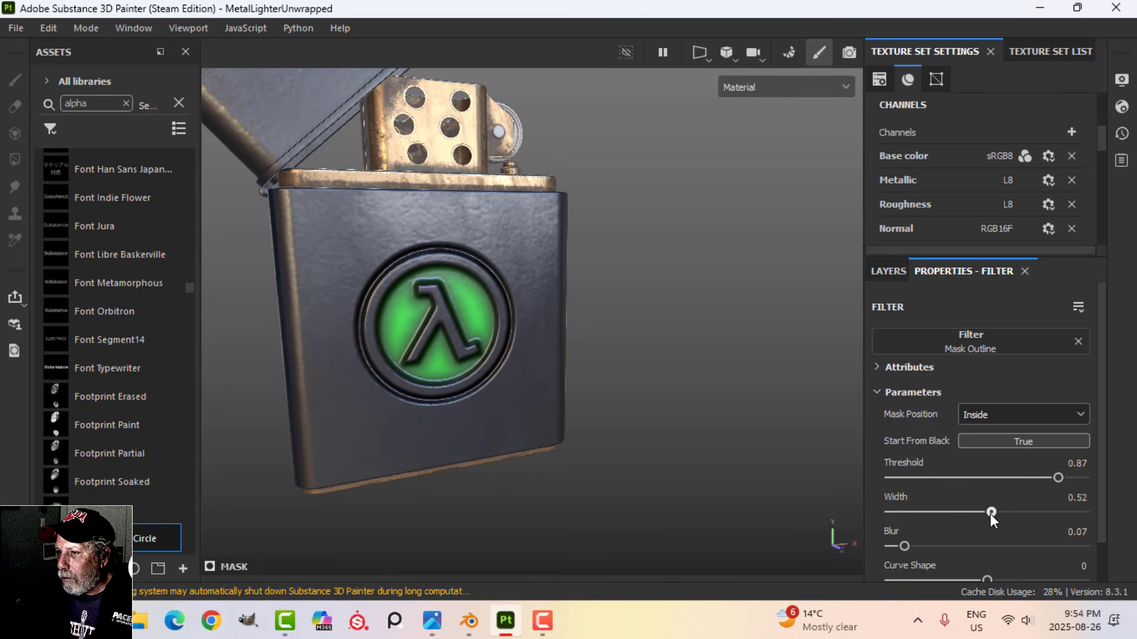
pyautogui.moveTo(904, 546); pyautogui.dragTo(909, 545)
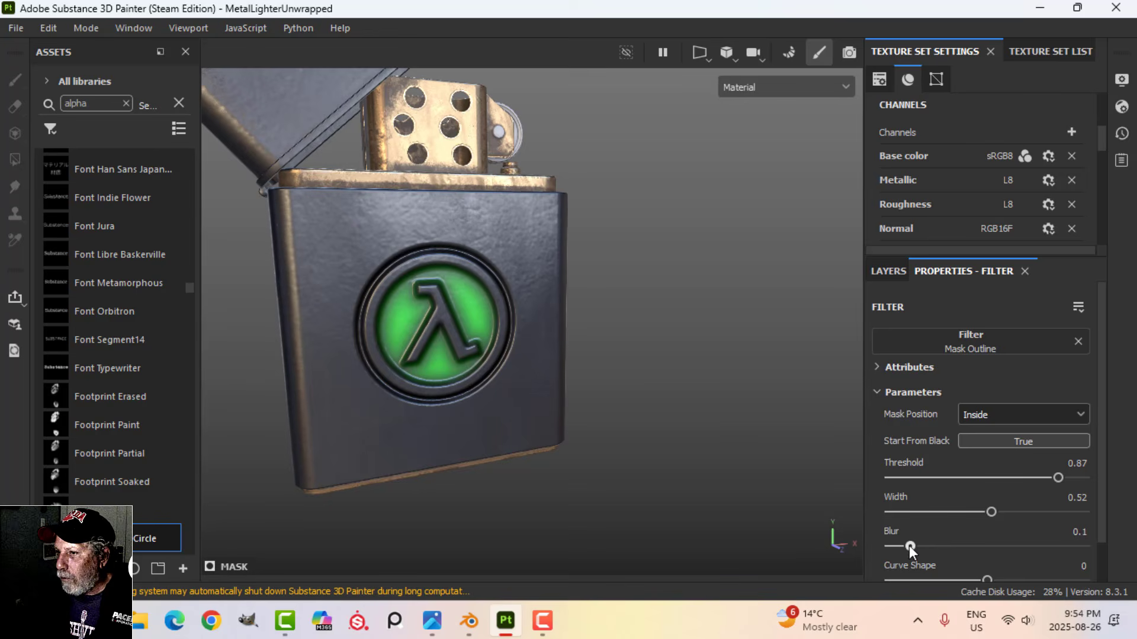
pyautogui.keyDown('alt'); pyautogui.moveTo(720, 402); pyautogui.dragTo(715, 353); pyautogui.keyUp('alt')
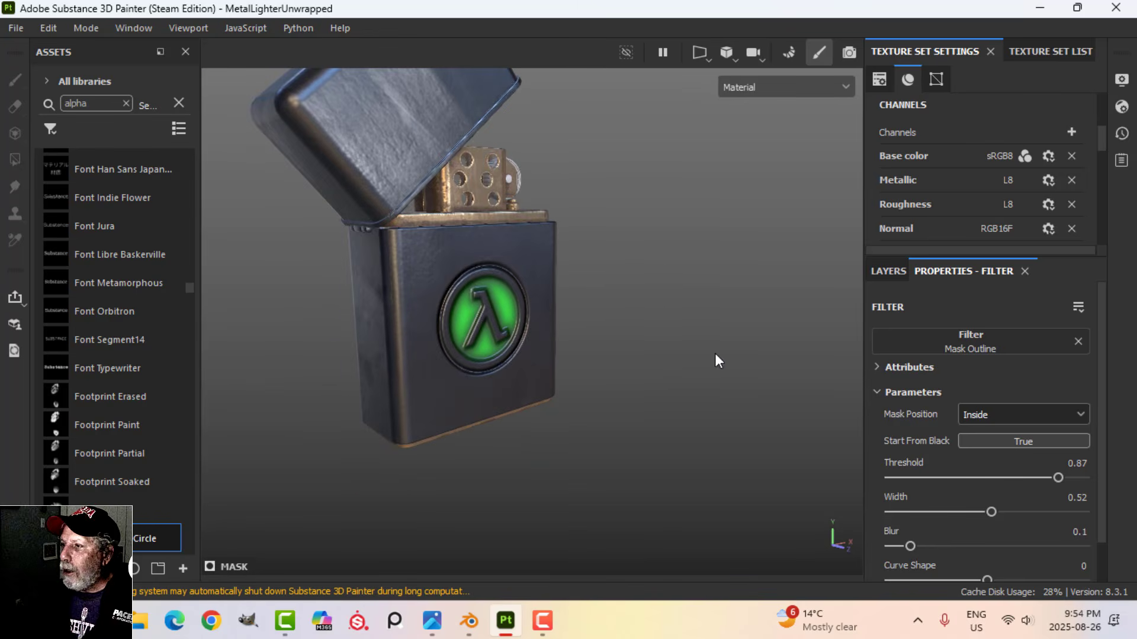
# Slightly raise the main shader's emissive intensity and rename the HALF LIFE copy 1 layer as EMISSIVE
pyautogui.click(1121, 109)
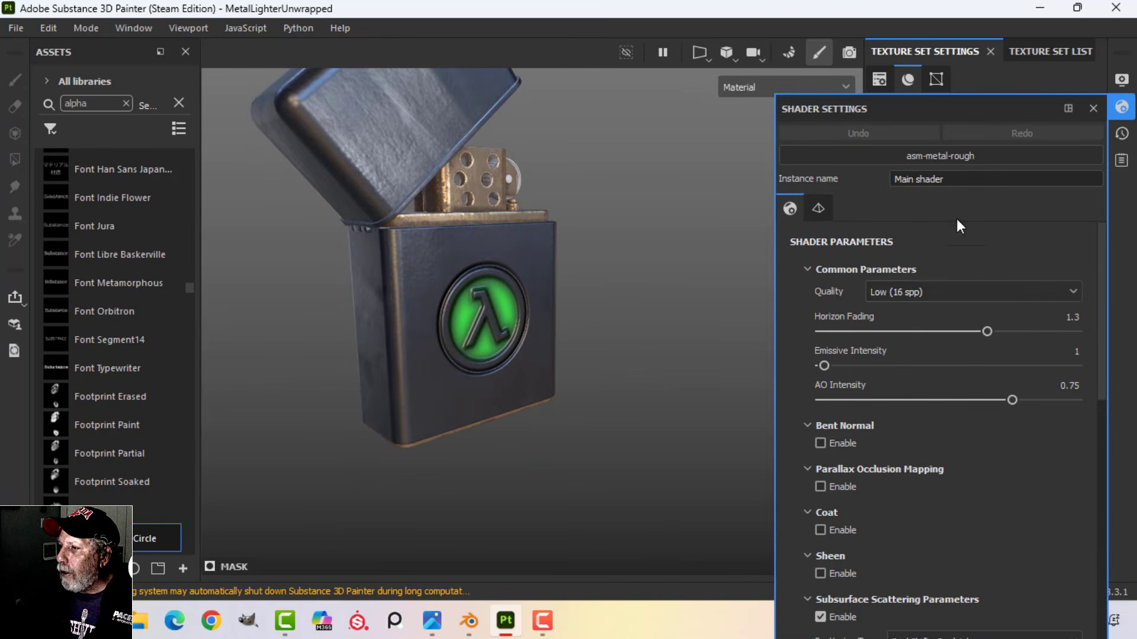
pyautogui.moveTo(825, 366); pyautogui.dragTo(827, 365)
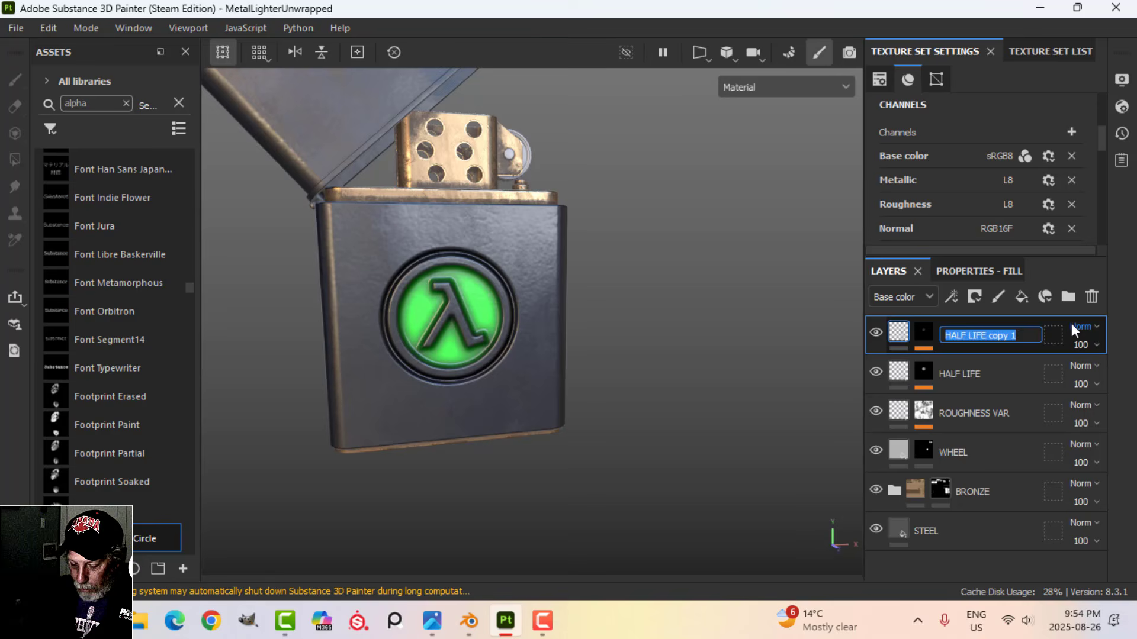
pyautogui.write('EMISSIVE')
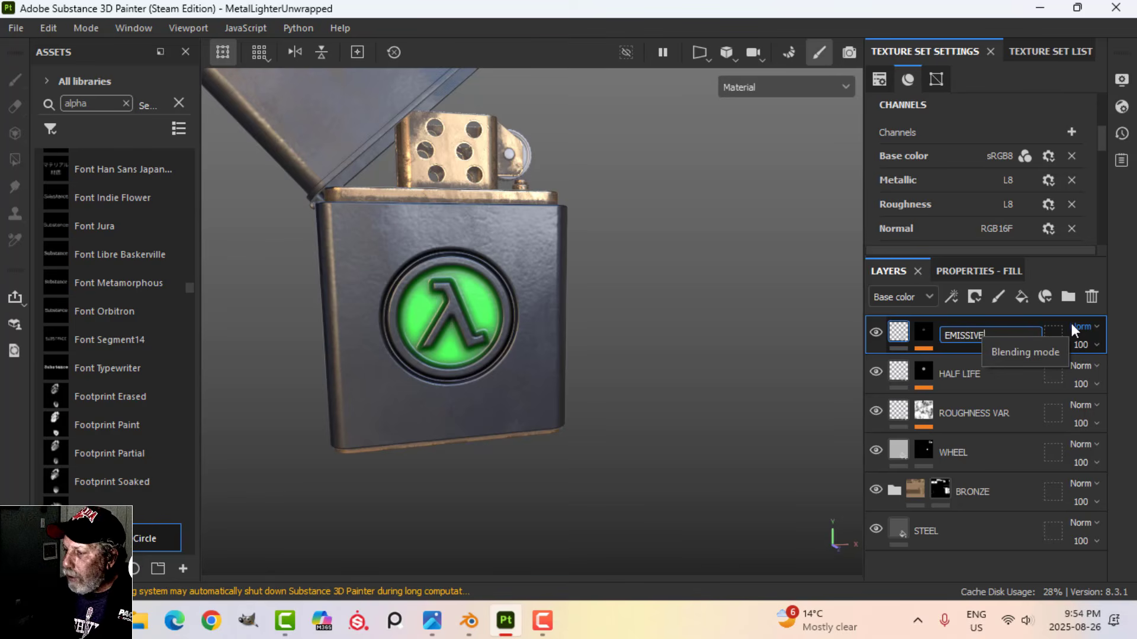
pyautogui.press('Return')
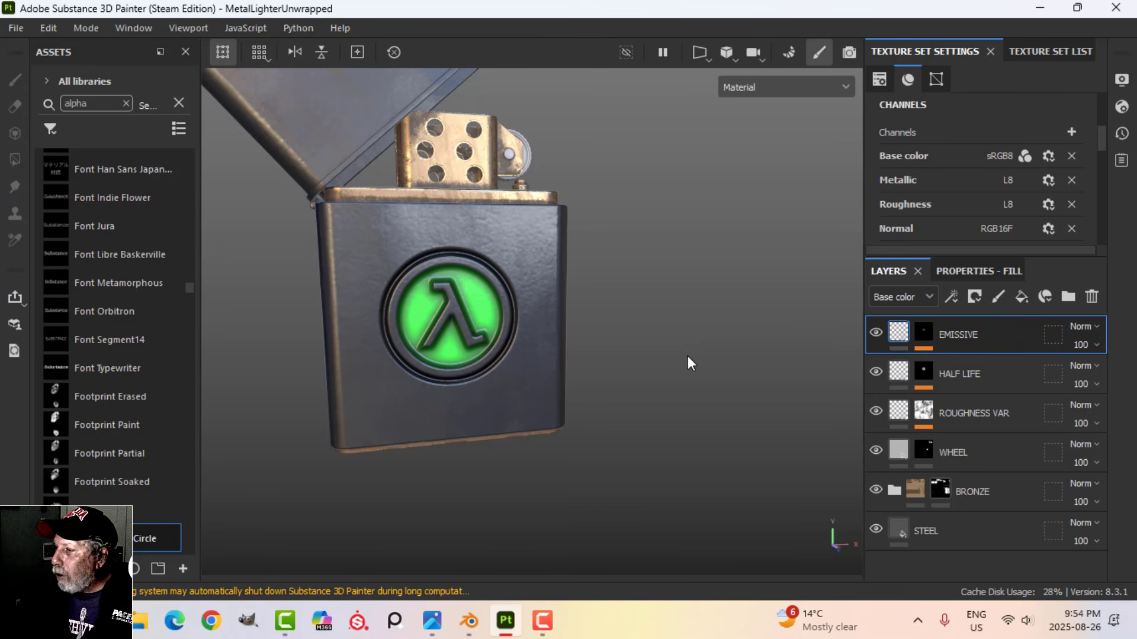
# Add a fill layer at the top of the stack and limit it to the Height channel
pyautogui.click(1021, 296)
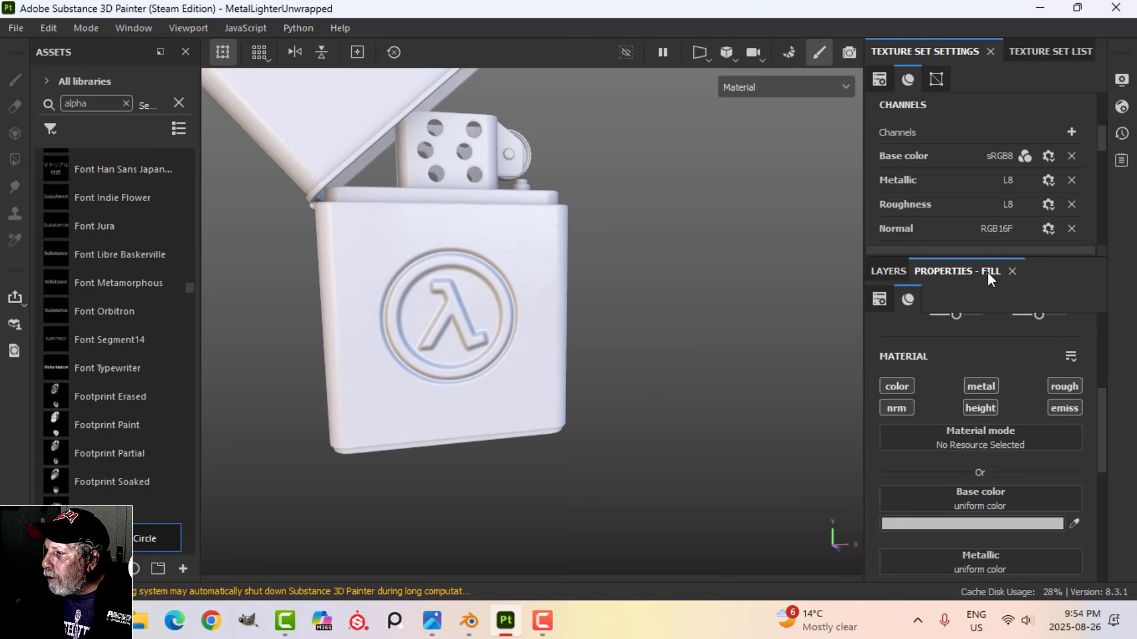
pyautogui.click(983, 412)
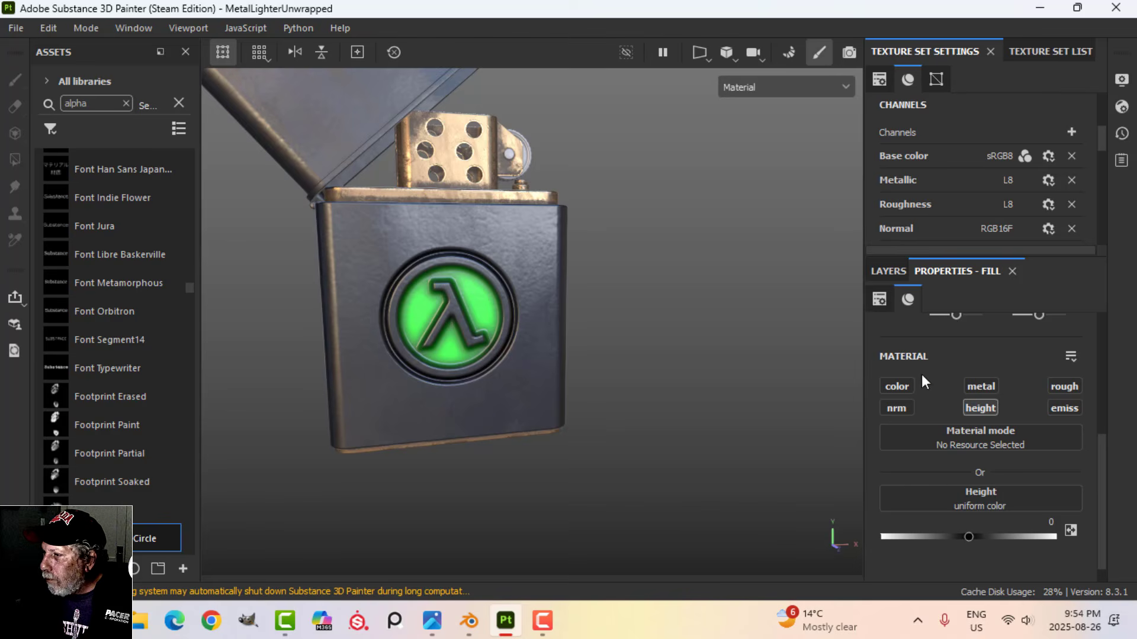
pyautogui.click(891, 271)
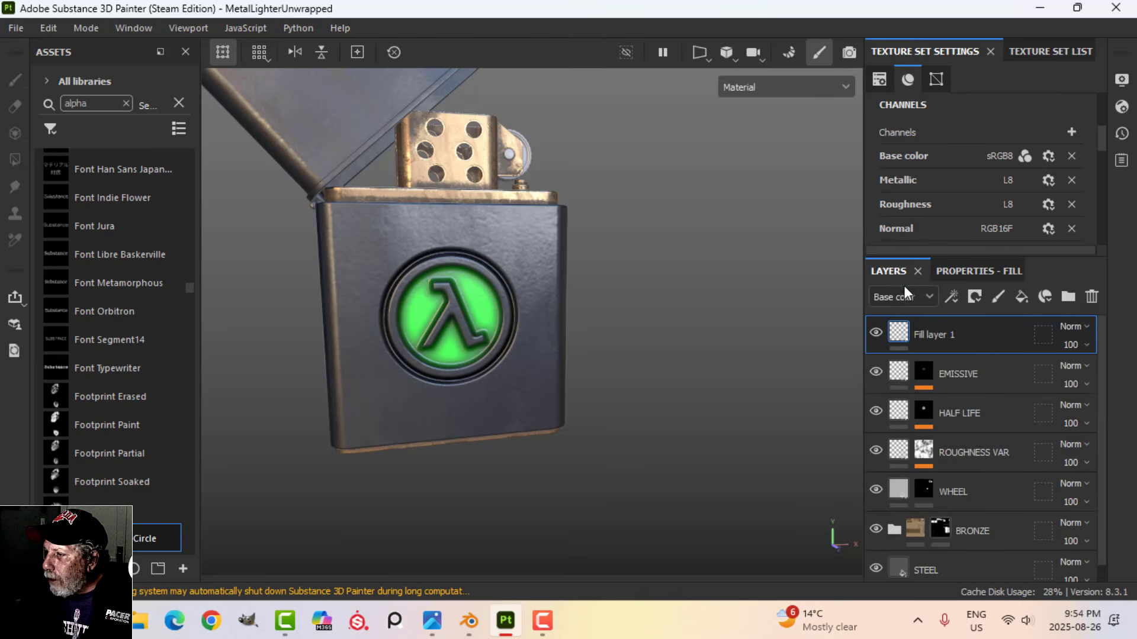
# Enable the Height channel on the EMISSIVE layer's fill and set its height to about -0.21
pyautogui.click(904, 371)
pyautogui.click(972, 271)
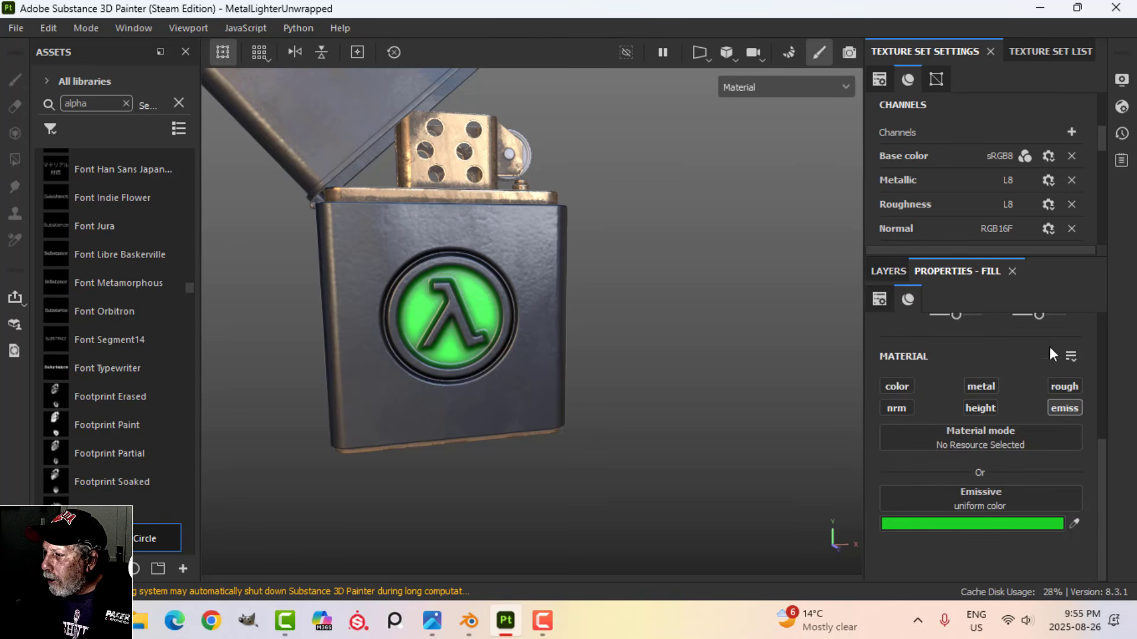
pyautogui.click(982, 407)
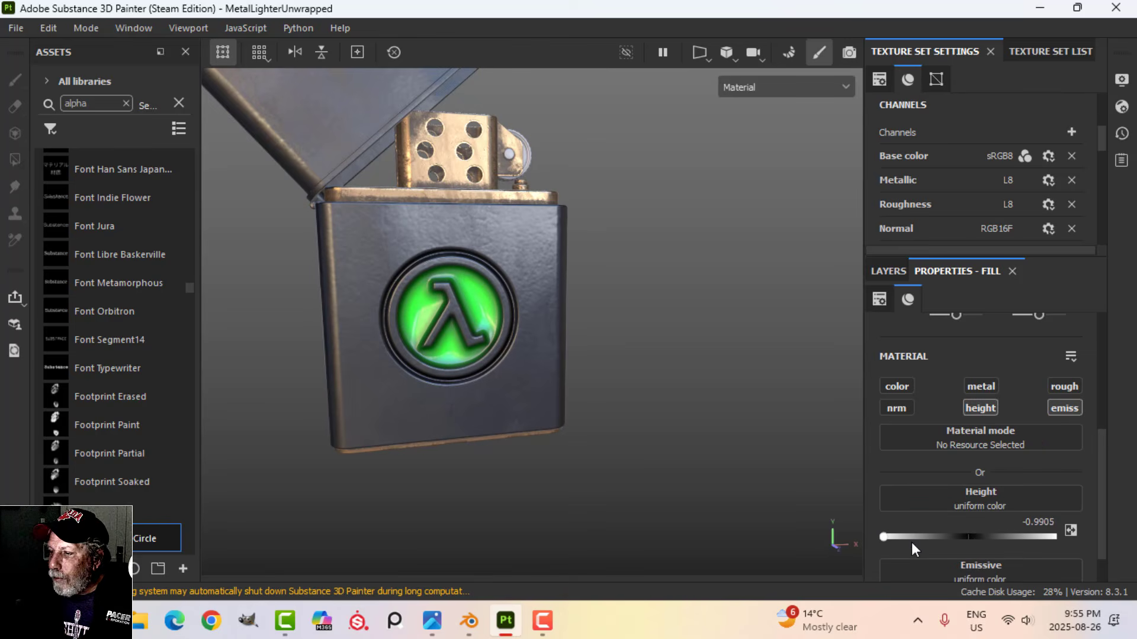
pyautogui.moveTo(884, 538); pyautogui.dragTo(980, 547)
pyautogui.keyDown('alt'); pyautogui.moveTo(573, 475); pyautogui.dragTo(604, 429); pyautogui.keyUp('alt')
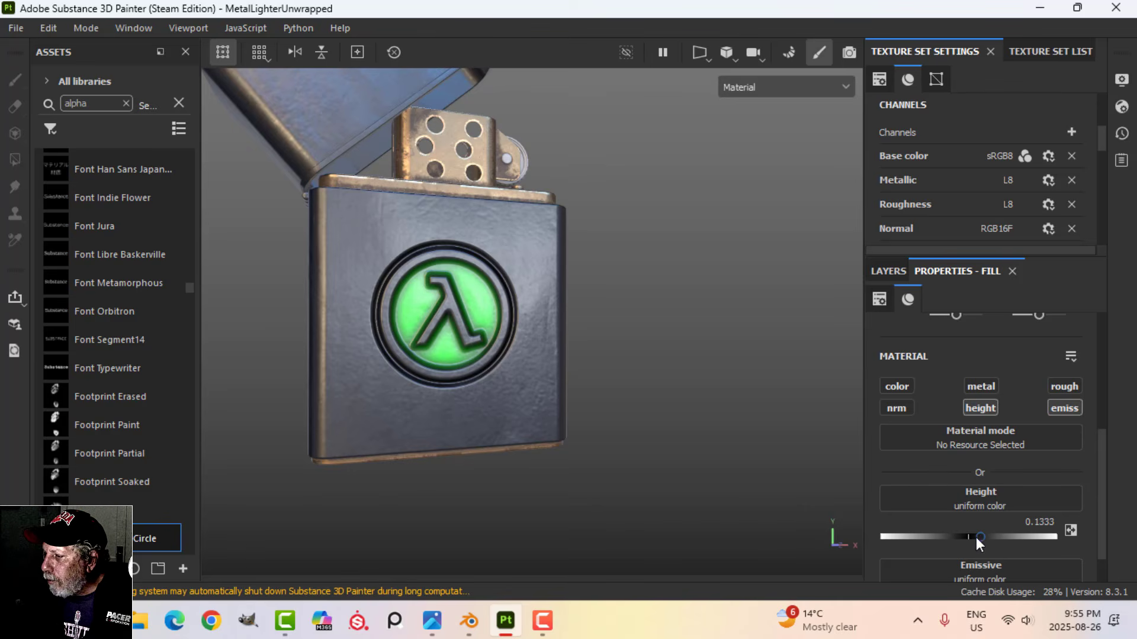
pyautogui.moveTo(980, 538); pyautogui.dragTo(951, 537)
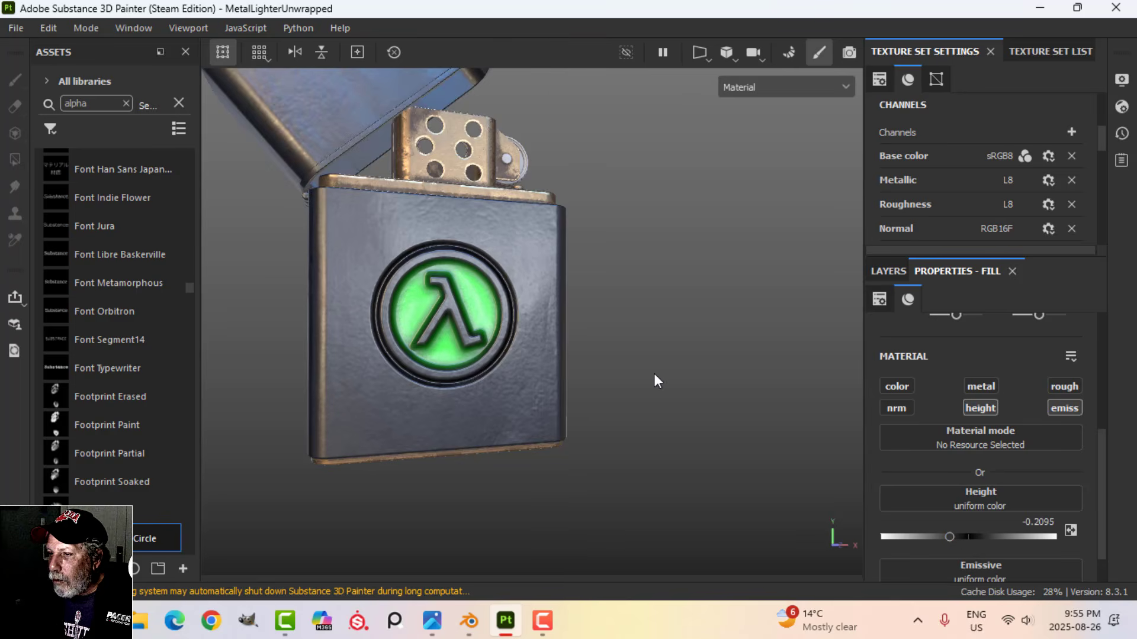
# Rename the new fill layer at the top of the stack as NOISE
pyautogui.keyDown('alt'); pyautogui.moveTo(655, 381); pyautogui.dragTo(649, 367); pyautogui.keyUp('alt')
pyautogui.click(871, 273)
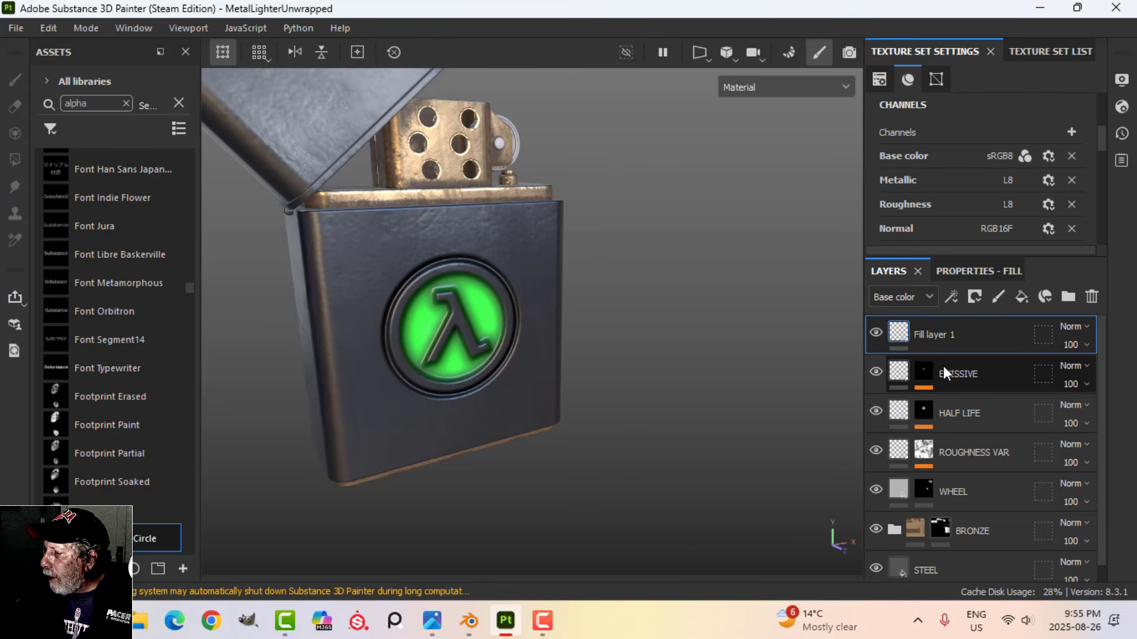
pyautogui.doubleClick(945, 335)
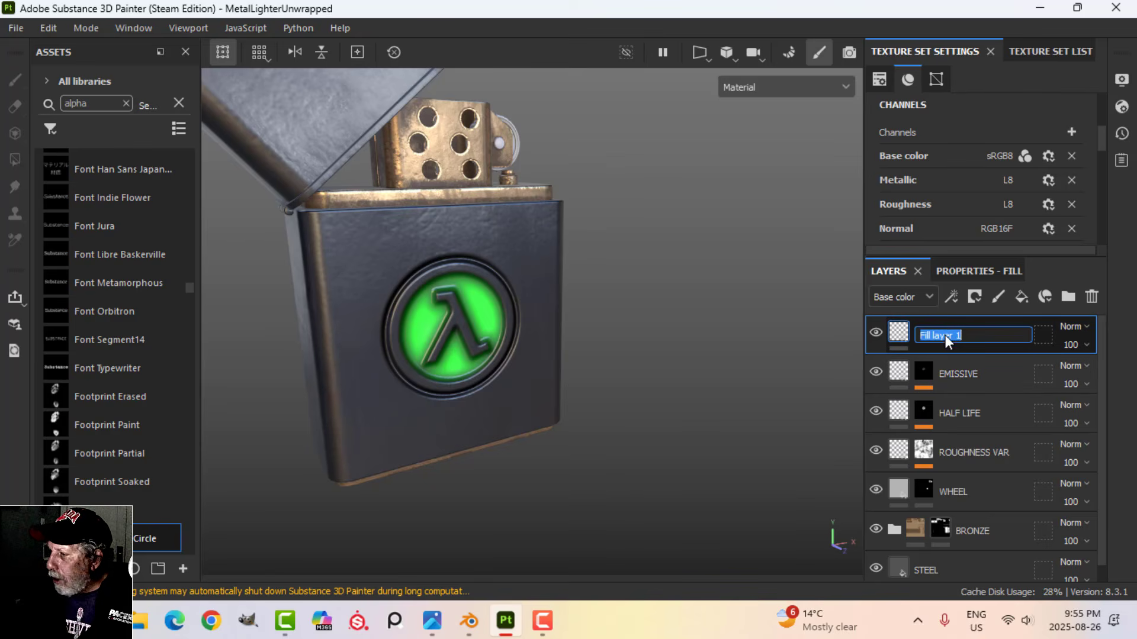
pyautogui.write('NOI')
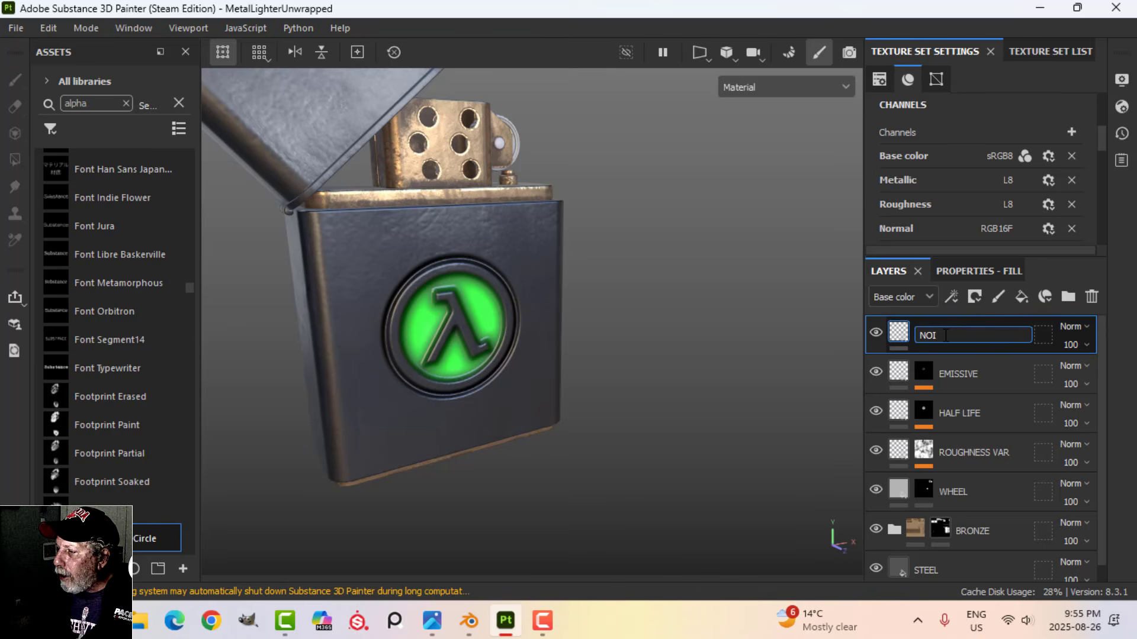
pyautogui.write('SE')
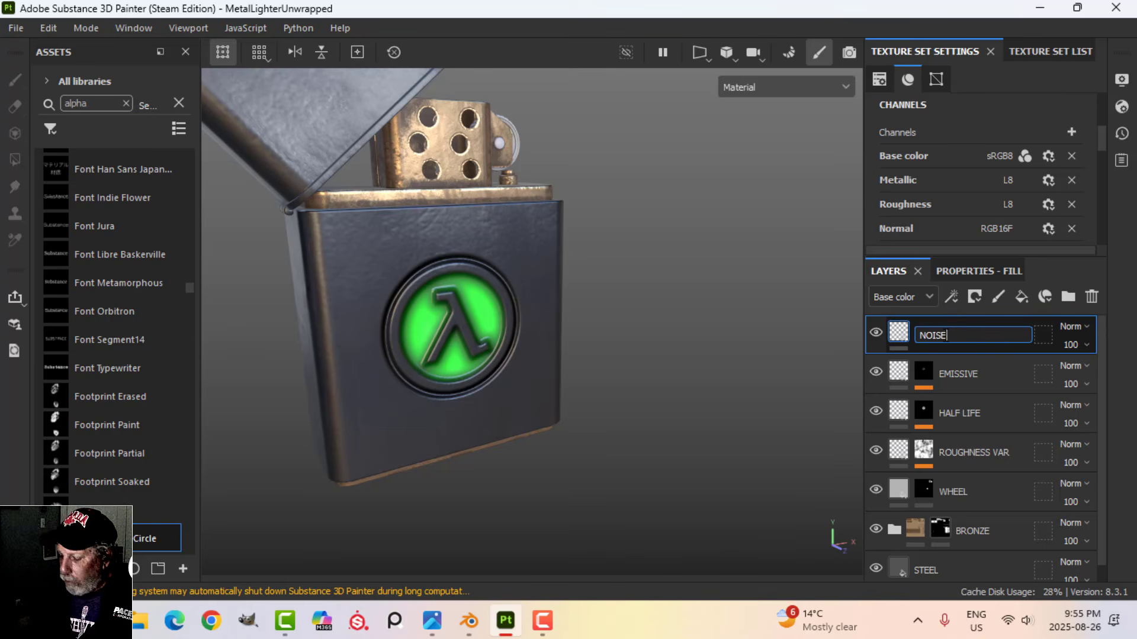
pyautogui.press('Return')
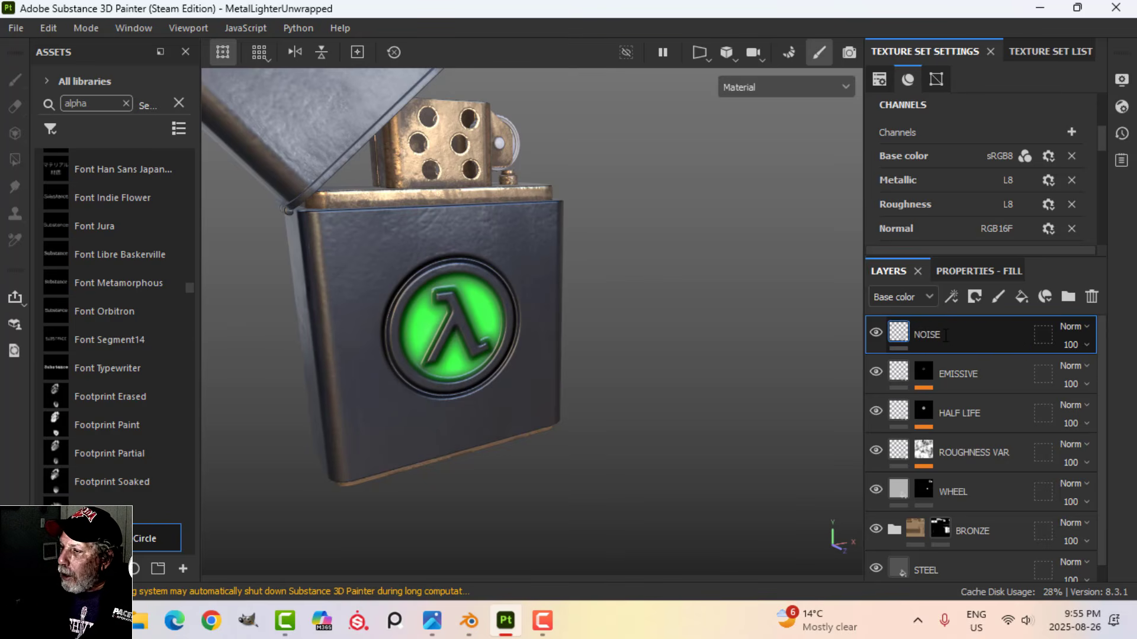
# Add a black mask to the NOISE layer and activate Polygon Fill for it
pyautogui.scroll(-3, 513, 323)
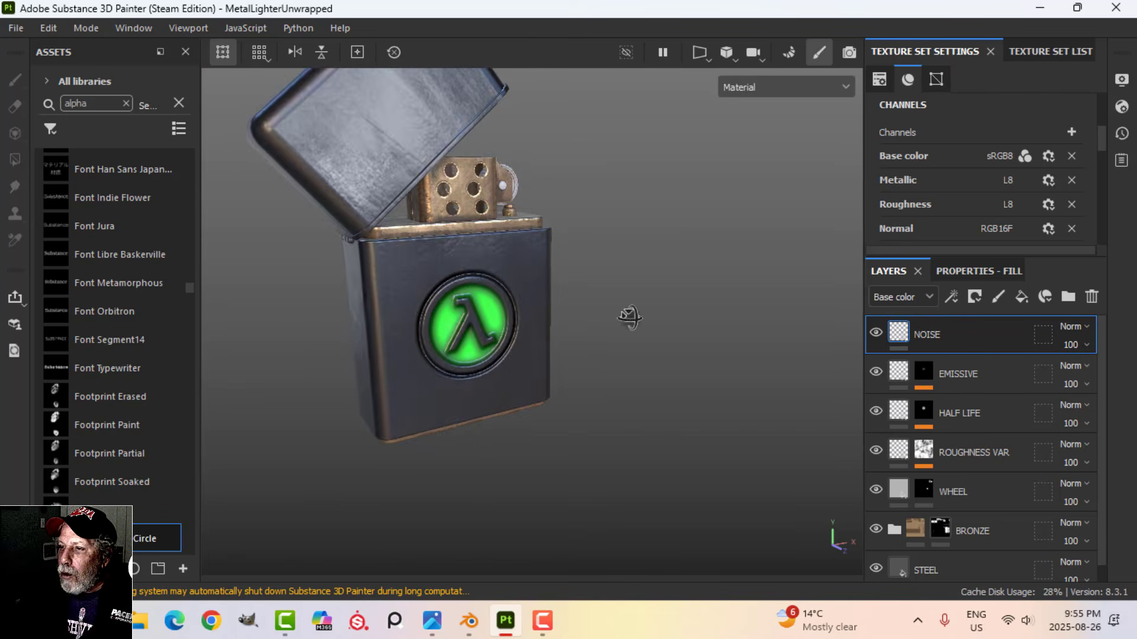
pyautogui.keyDown('alt'); pyautogui.moveTo(630, 318); pyautogui.dragTo(579, 317); pyautogui.keyUp('alt')
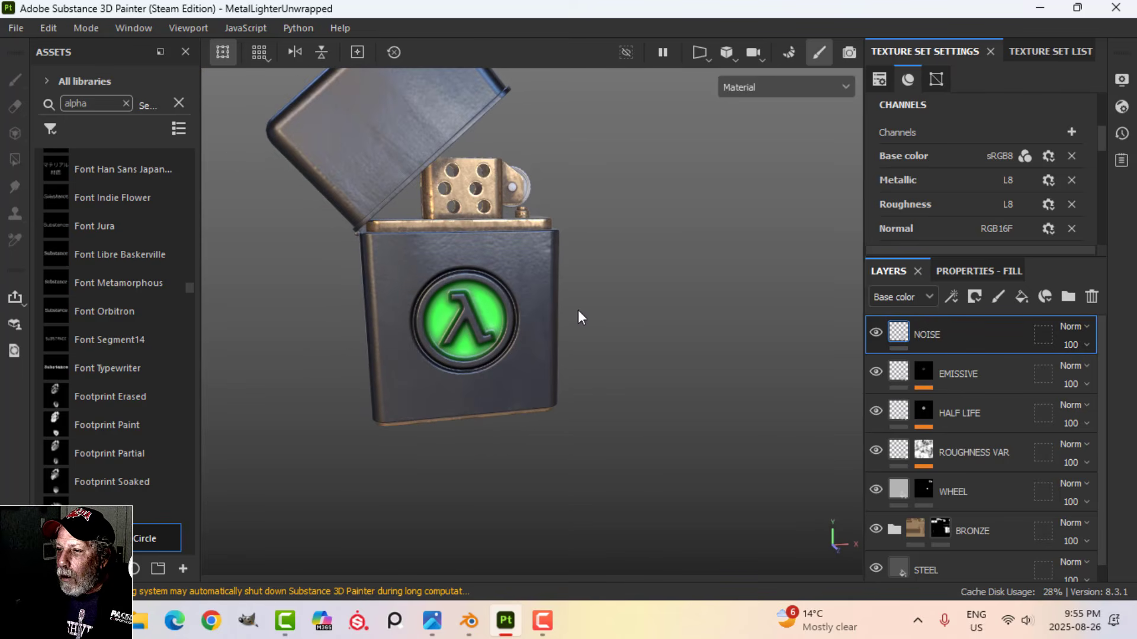
pyautogui.moveTo(563, 269); pyautogui.dragTo(569, 290, button='middle')
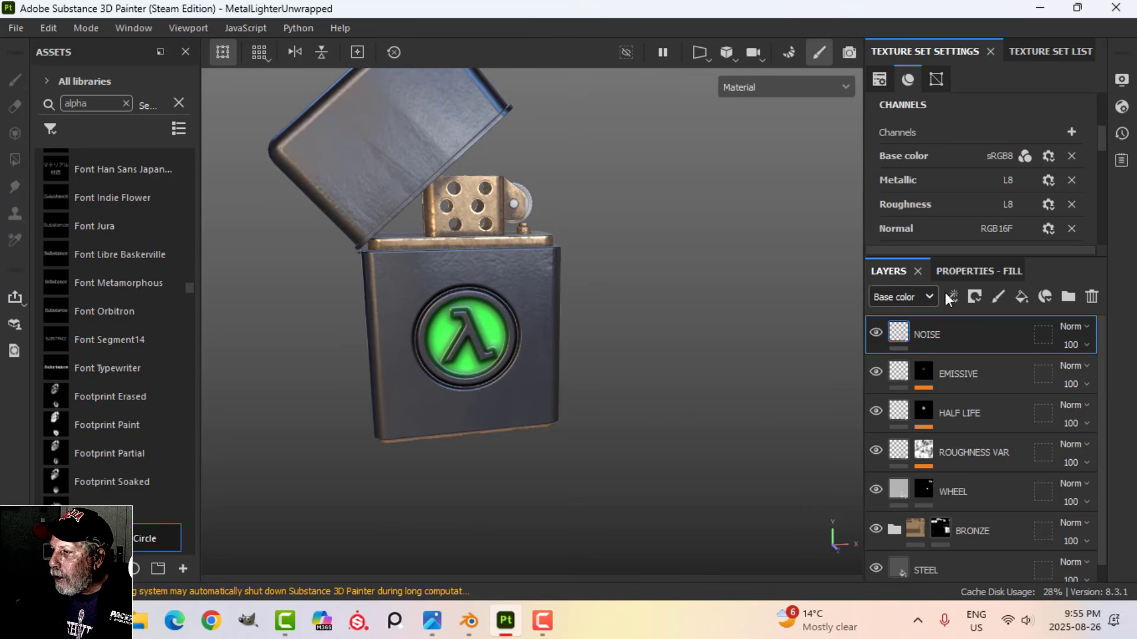
pyautogui.click(973, 297)
pyautogui.click(983, 336)
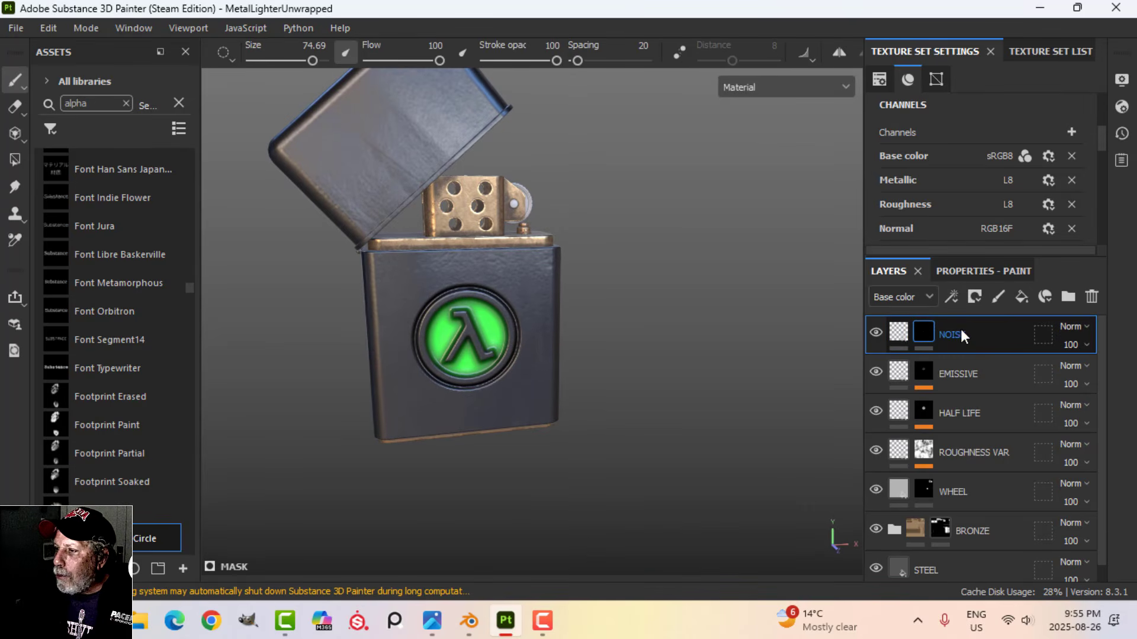
pyautogui.click(15, 160)
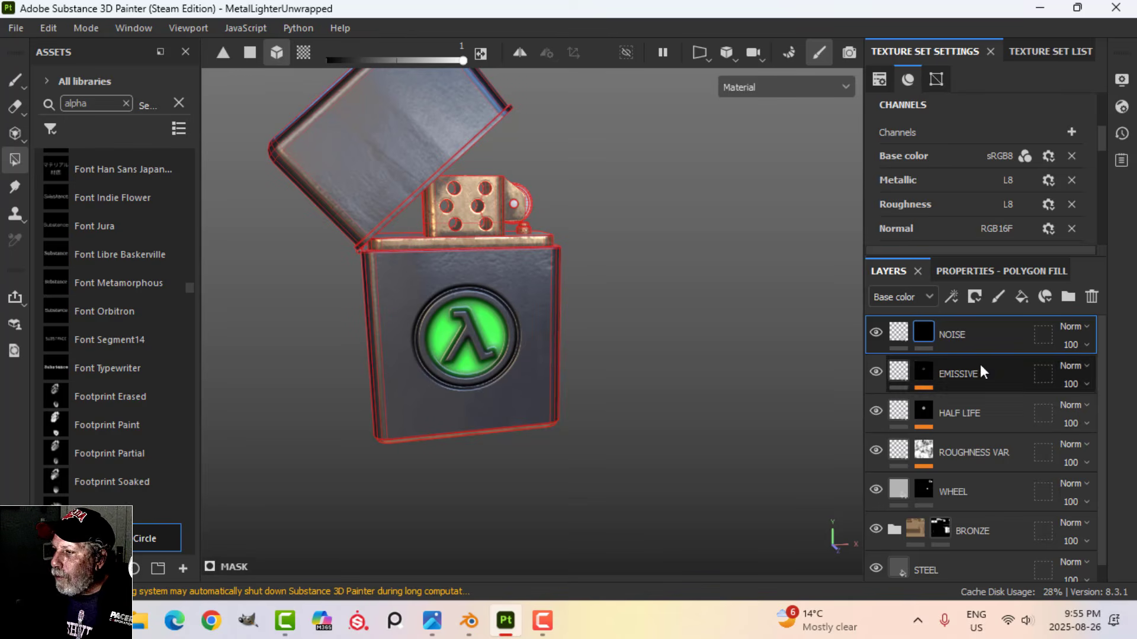
# Enable the Color channel on the NOISE layer's fill to preview its mask coverage
pyautogui.click(900, 333)
pyautogui.click(965, 271)
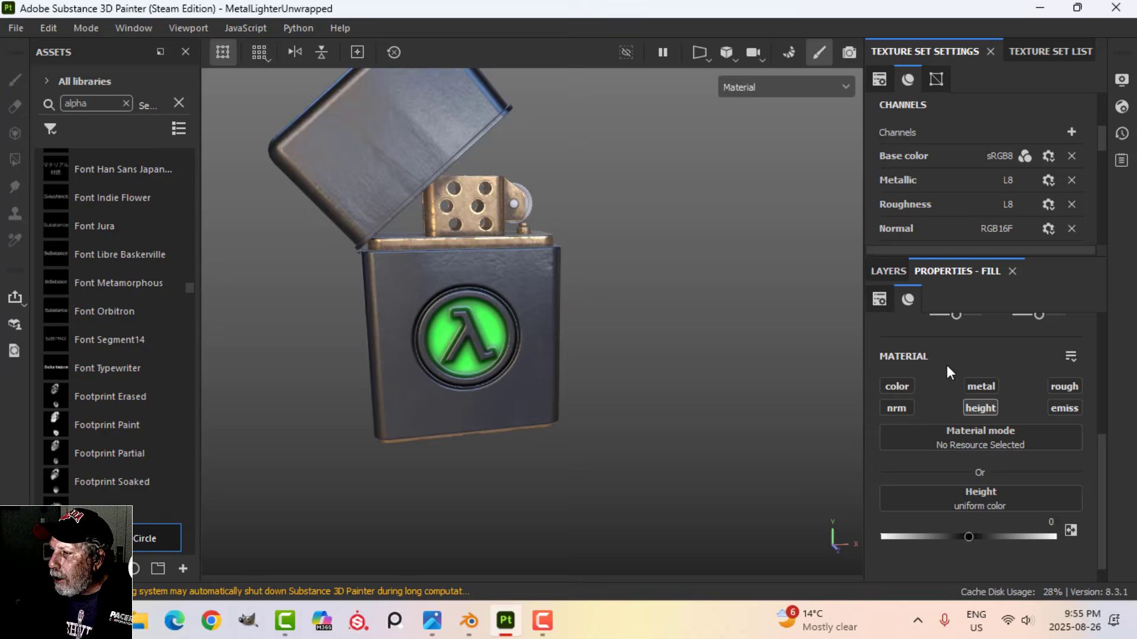
pyautogui.click(899, 385)
pyautogui.moveTo(655, 311)
pyautogui.keyDown('alt'); pyautogui.mouseDown()
pyautogui.moveTo(622, 297)
pyautogui.moveTo(662, 293)
pyautogui.moveTo(663, 318)
pyautogui.mouseUp(); pyautogui.keyUp('alt')
pyautogui.click(890, 272)
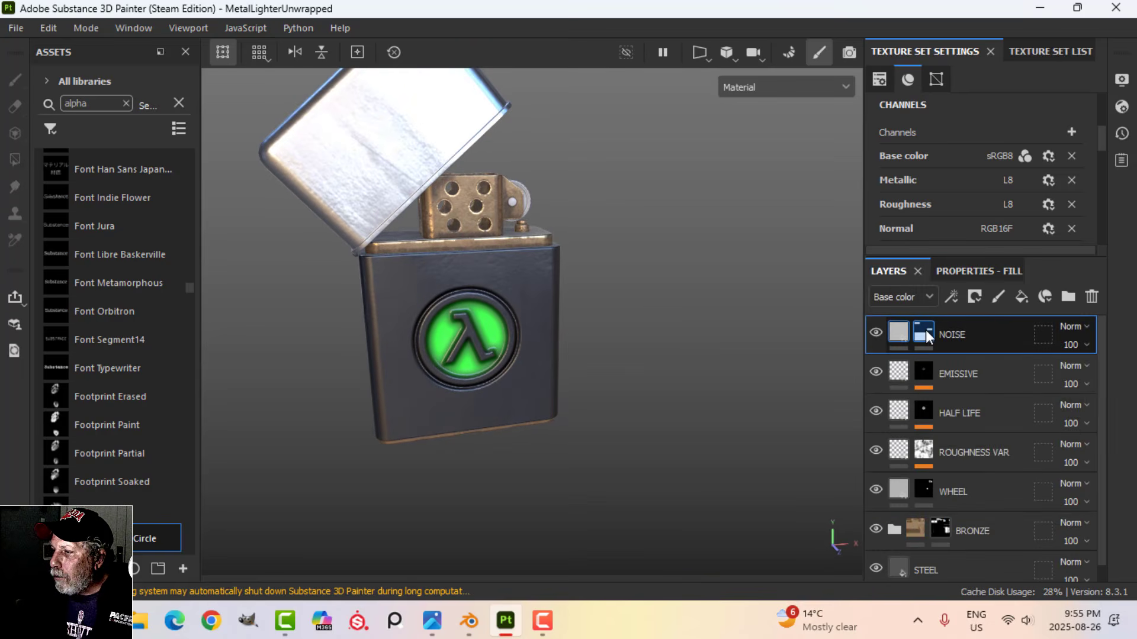
# Fill the outer faces of the lighter's lid and lower case into the NOISE mask, using quad fill around the edges and sides
pyautogui.click(925, 330)
pyautogui.keyDown('alt'); pyautogui.moveTo(655, 376); pyautogui.dragTo(574, 350); pyautogui.keyUp('alt')
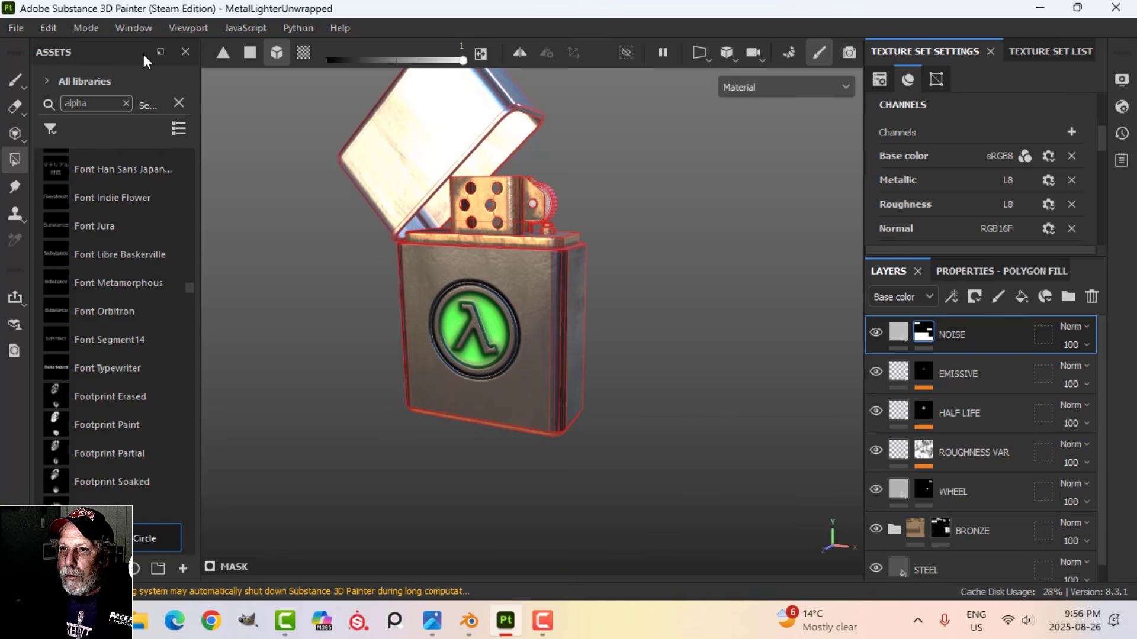
pyautogui.click(250, 52)
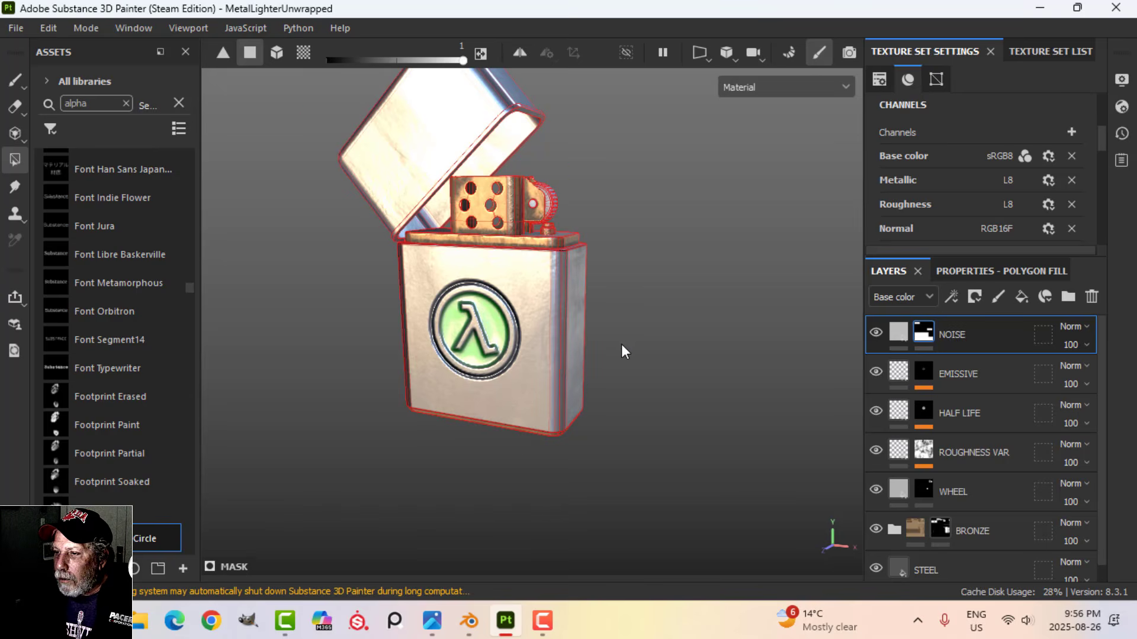
pyautogui.keyDown('alt'); pyautogui.moveTo(620, 344); pyautogui.dragTo(639, 348, button='right'); pyautogui.keyUp('alt')
pyautogui.keyDown('alt'); pyautogui.moveTo(639, 348); pyautogui.dragTo(284, 322); pyautogui.keyUp('alt')
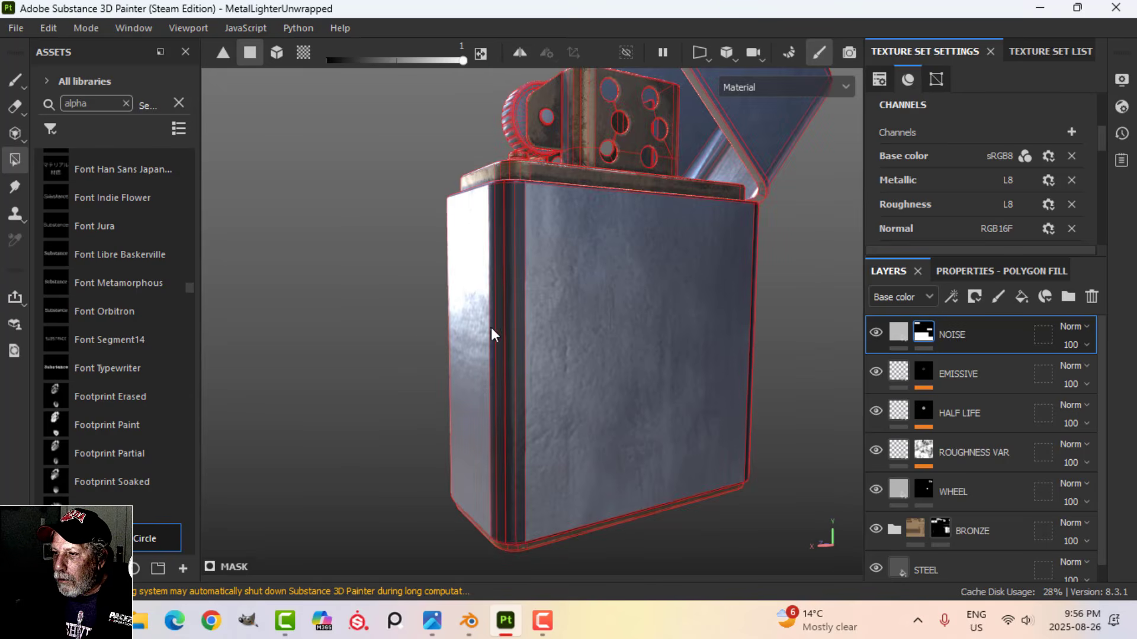
pyautogui.keyDown('alt'); pyautogui.moveTo(530, 359); pyautogui.dragTo(472, 365); pyautogui.keyUp('alt')
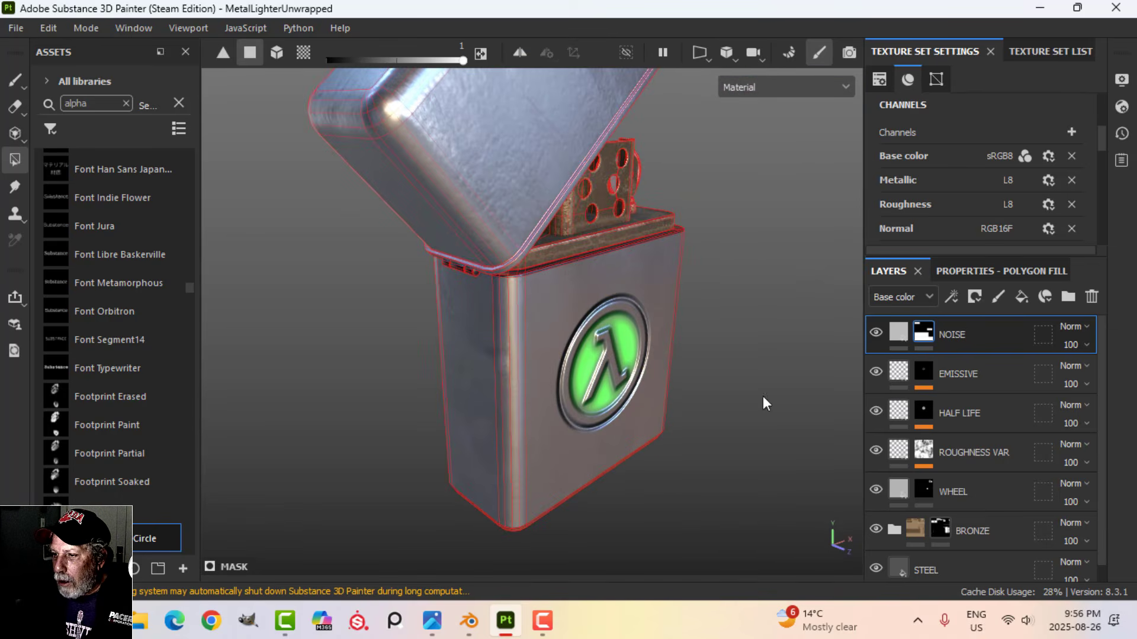
pyautogui.keyDown('alt'); pyautogui.moveTo(762, 396); pyautogui.dragTo(691, 329); pyautogui.keyUp('alt')
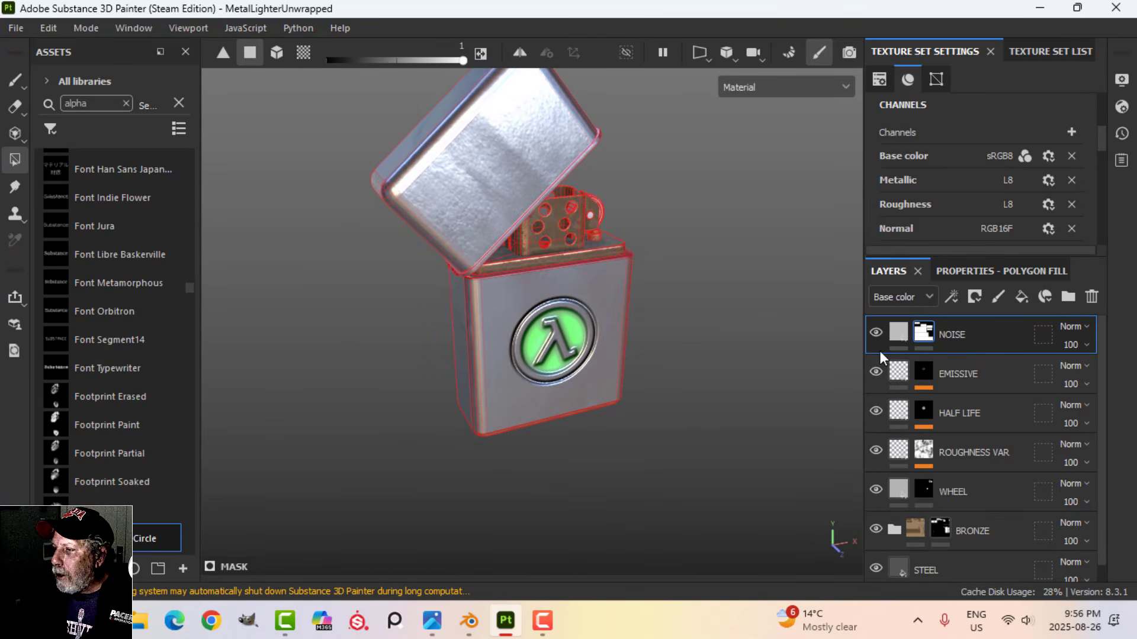
# Turn off the Color channel on the NOISE layer's fill and set its height to 0.07
pyautogui.click(899, 332)
pyautogui.click(949, 272)
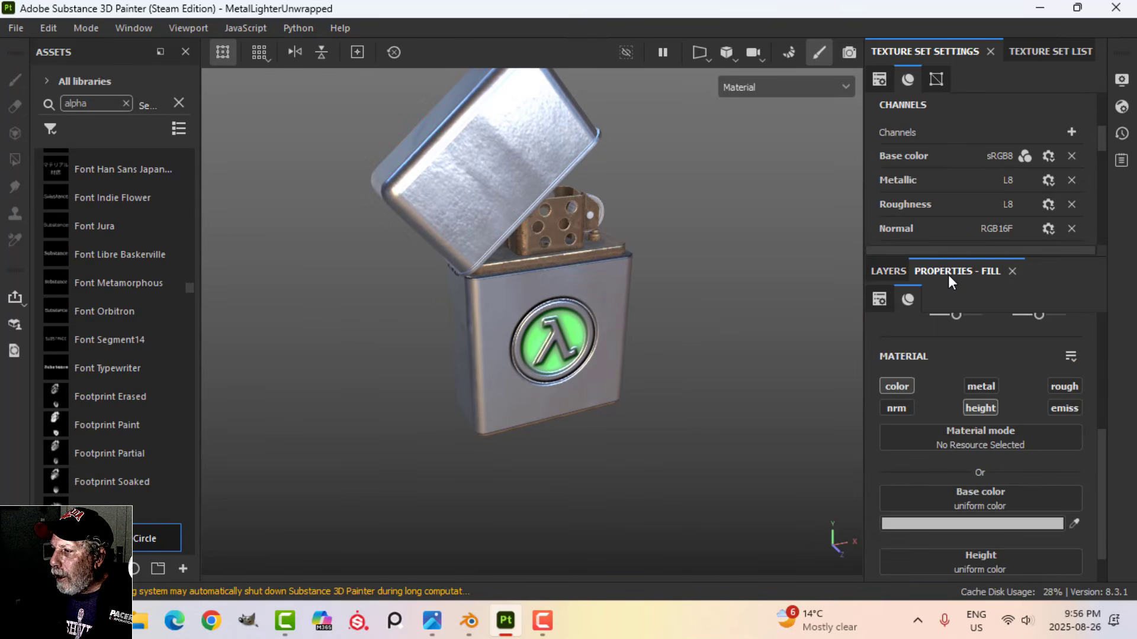
pyautogui.click(896, 386)
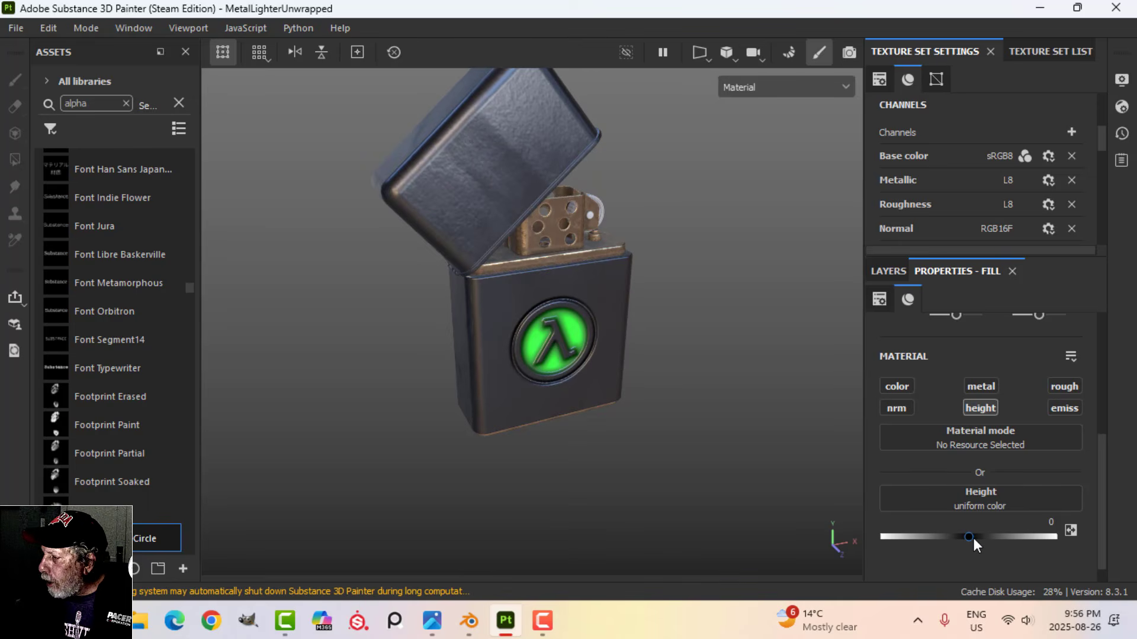
pyautogui.click(1051, 522)
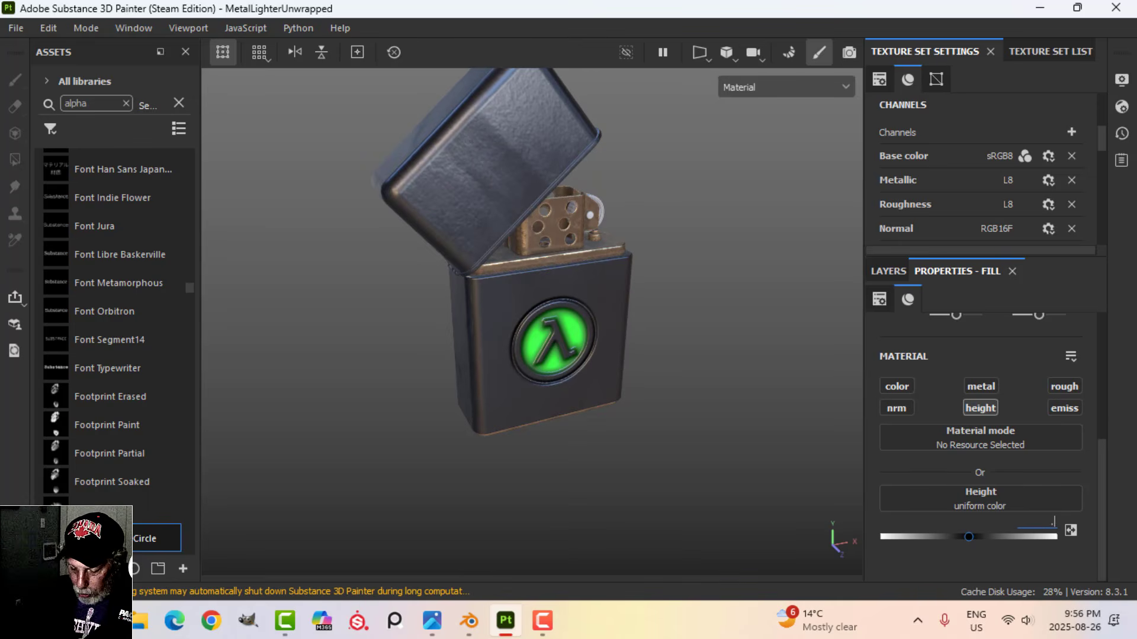
pyautogui.write('.07')
pyautogui.press('Return')
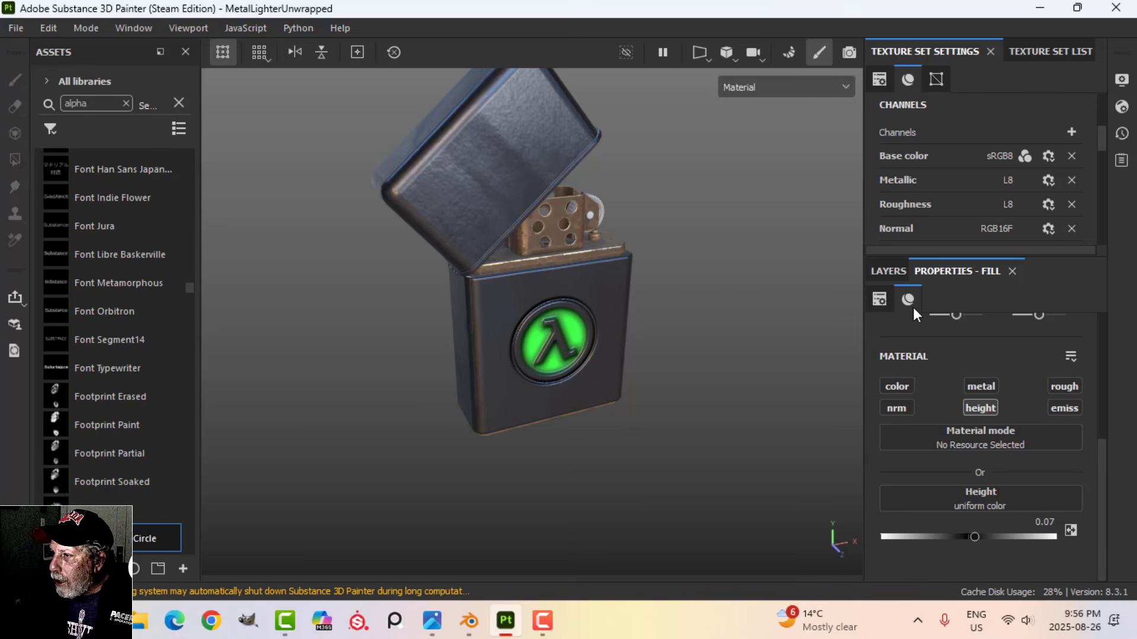
# Add a fill effect to the NOISE layer's mask and show its properties
pyautogui.click(889, 271)
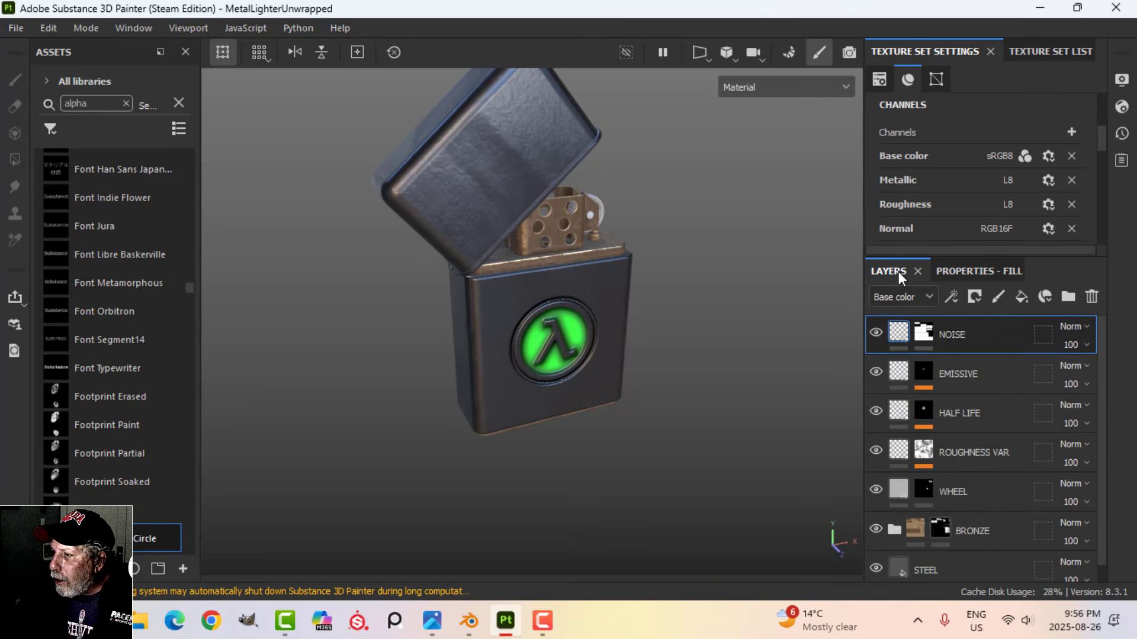
pyautogui.click(924, 334)
pyautogui.click(952, 297)
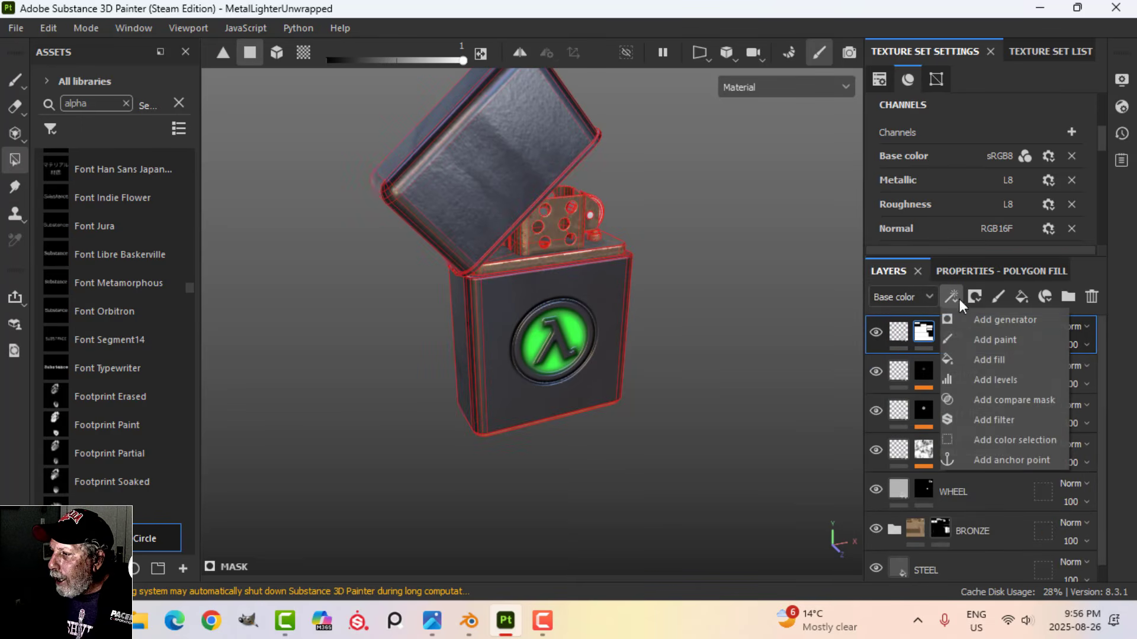
pyautogui.click(985, 359)
pyautogui.click(992, 271)
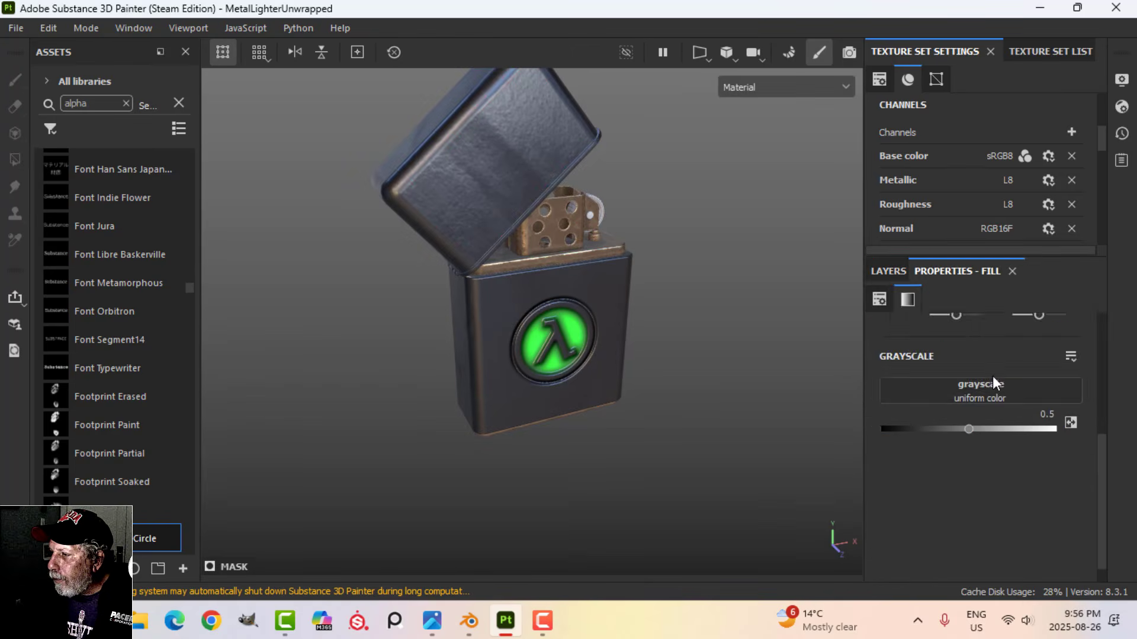
# Search the procedural textures for NOISE and assign Directional Noise 2 as the mask fill's grayscale
pyautogui.click(995, 392)
pyautogui.click(1119, 170)
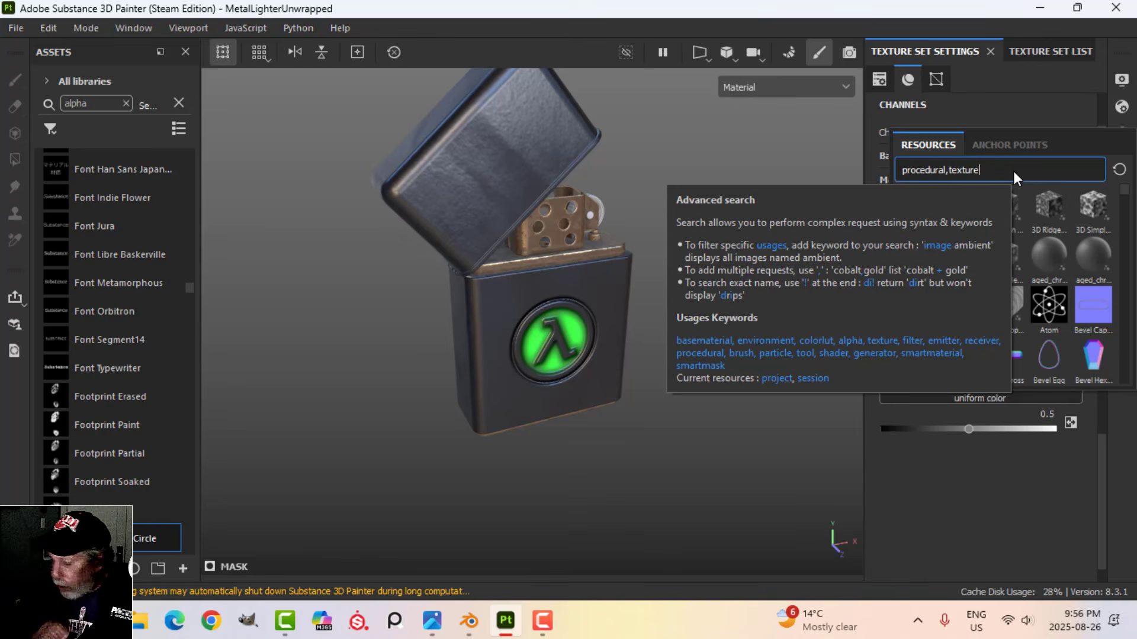
pyautogui.write('NOISE')
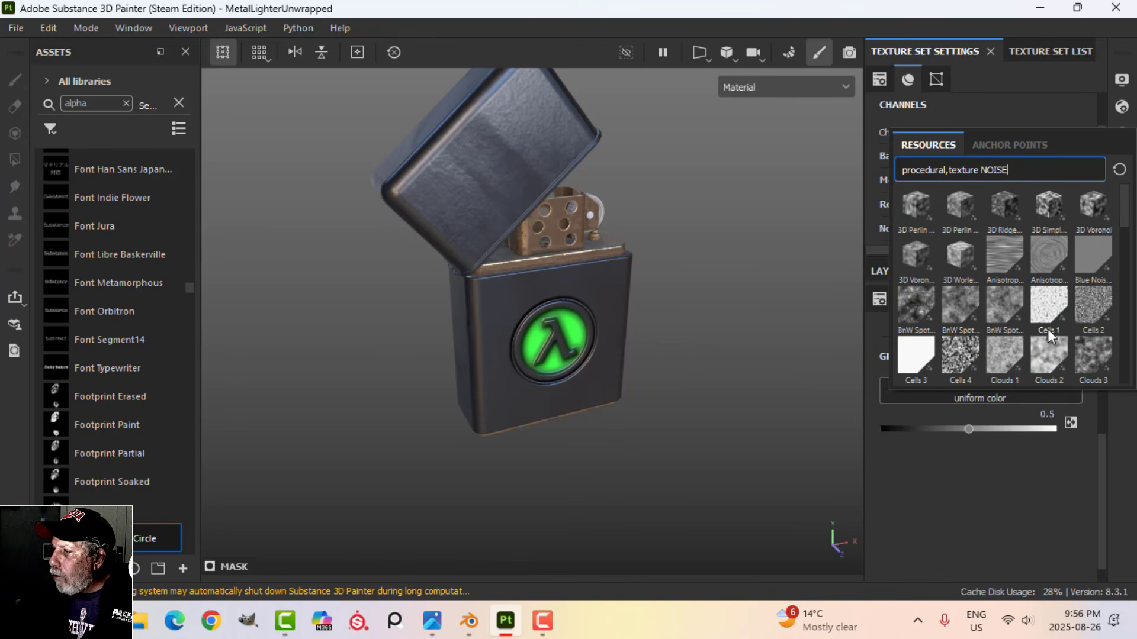
pyautogui.scroll(-3, 1050, 339)
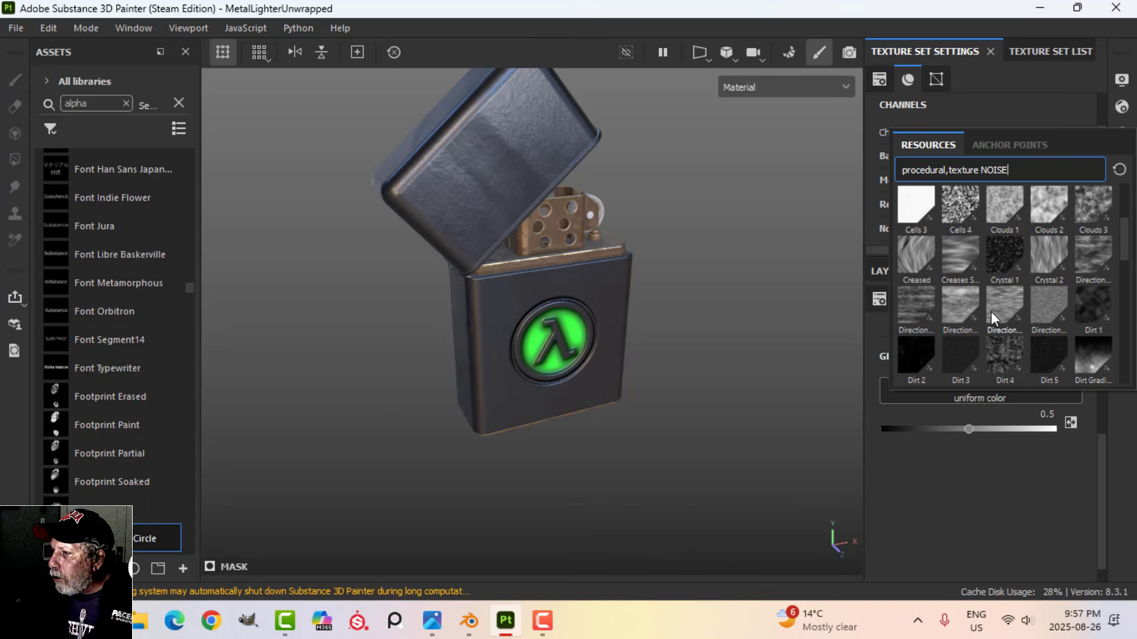
pyautogui.moveTo(967, 310)
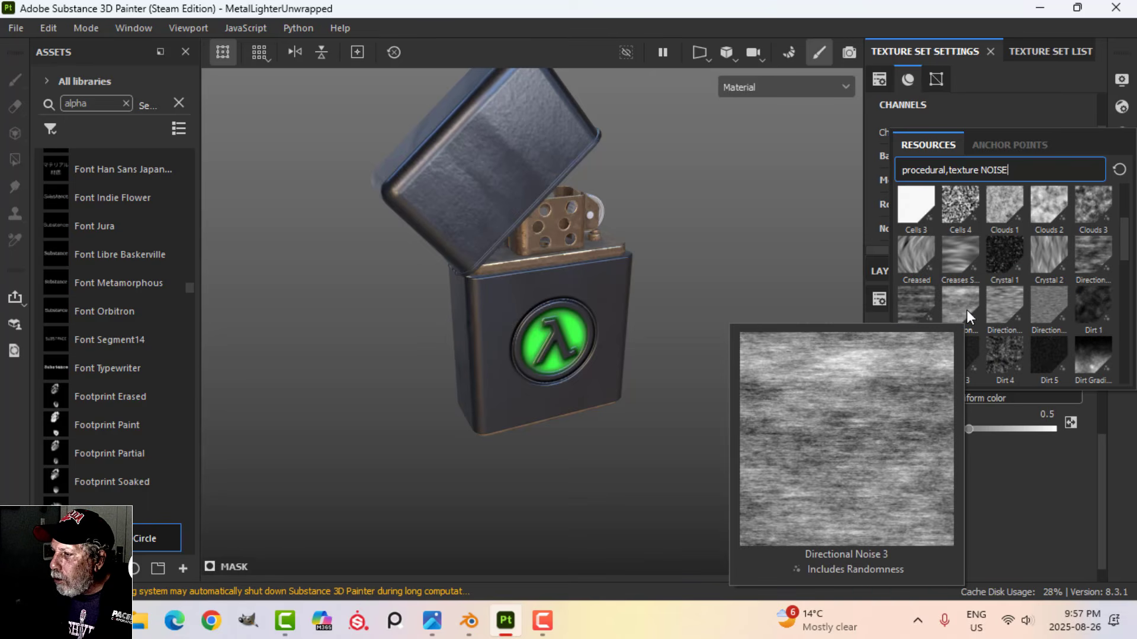
pyautogui.click(923, 303)
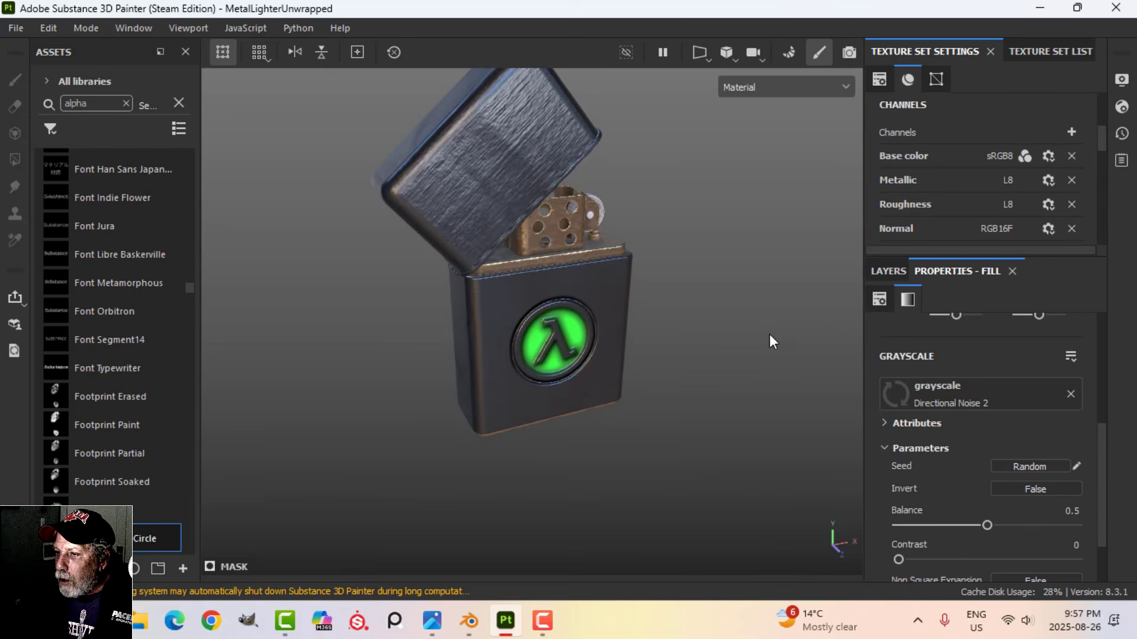
# Set the Directional Noise 2 balance to 0.3 and raise its contrast moderately, checking the lid and case surfaces
pyautogui.scroll(3, 720, 346)
pyautogui.keyDown('alt'); pyautogui.moveTo(723, 342); pyautogui.dragTo(691, 296); pyautogui.keyUp('alt')
pyautogui.keyDown('alt'); pyautogui.moveTo(650, 287); pyautogui.dragTo(657, 348, button='middle'); pyautogui.keyUp('alt')
pyautogui.keyDown('alt'); pyautogui.moveTo(568, 228); pyautogui.dragTo(616, 278); pyautogui.keyUp('alt')
pyautogui.scroll(2, 692, 318)
pyautogui.keyDown('alt'); pyautogui.moveTo(692, 319); pyautogui.dragTo(682, 342); pyautogui.keyUp('alt')
pyautogui.keyDown('alt'); pyautogui.moveTo(767, 382); pyautogui.dragTo(769, 347, button='middle'); pyautogui.keyUp('alt')
pyautogui.keyDown('alt'); pyautogui.moveTo(770, 362); pyautogui.dragTo(736, 343); pyautogui.keyUp('alt')
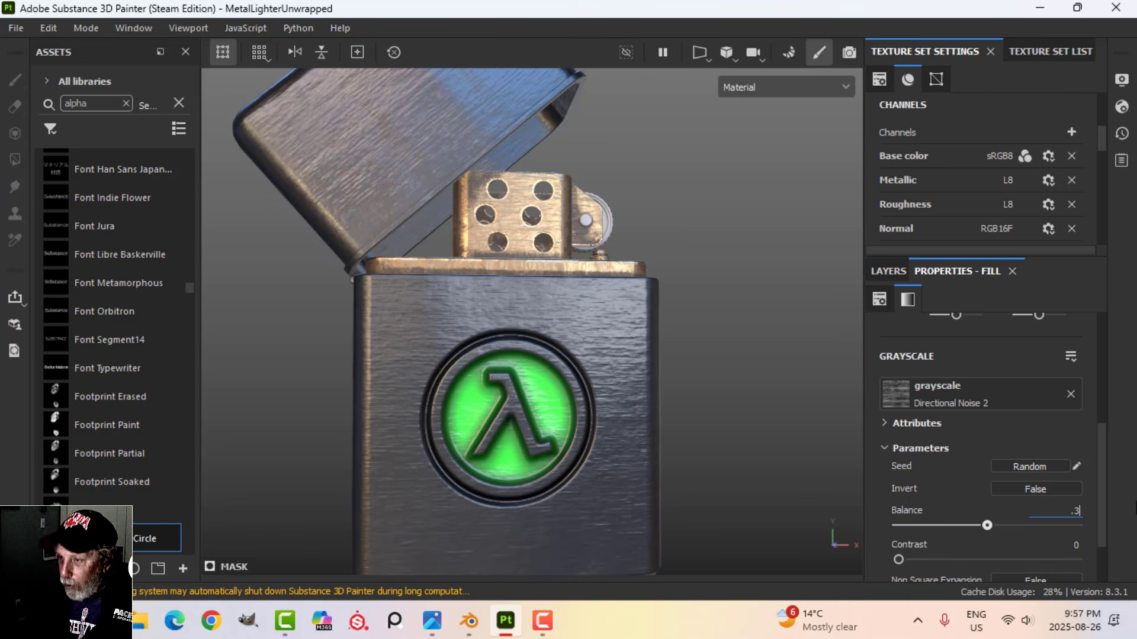
pyautogui.press('Return')
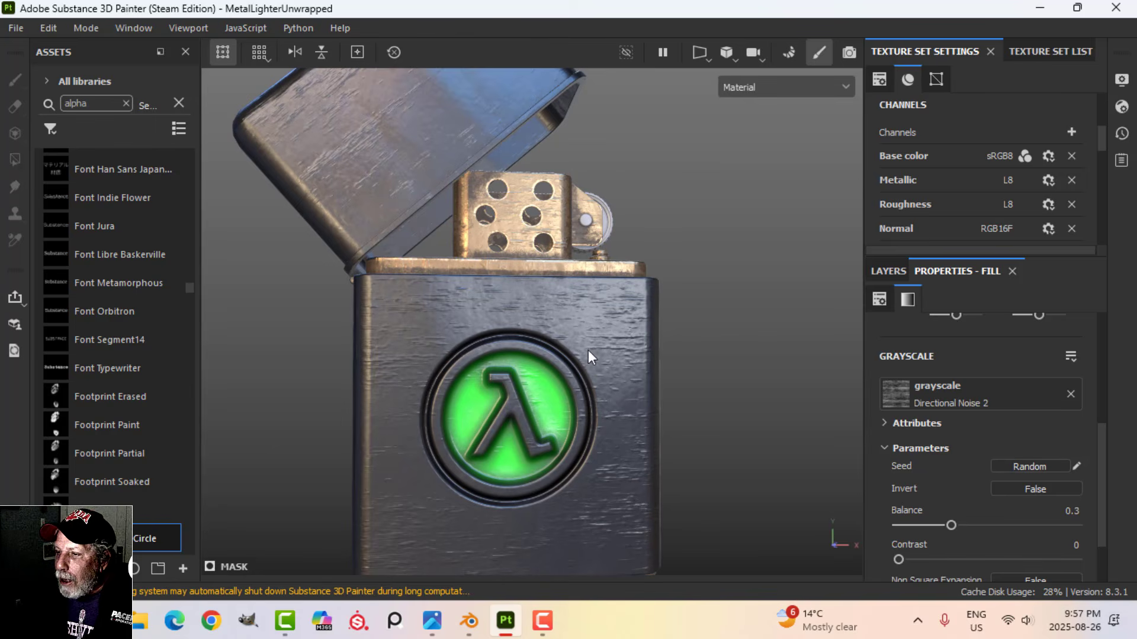
pyautogui.moveTo(900, 556); pyautogui.dragTo(948, 557)
pyautogui.keyDown('alt'); pyautogui.moveTo(610, 424); pyautogui.dragTo(598, 370); pyautogui.keyUp('alt')
# Create a folder at the top of the layer stack and move the NOISE layer into it
pyautogui.click(886, 271)
pyautogui.click(903, 336)
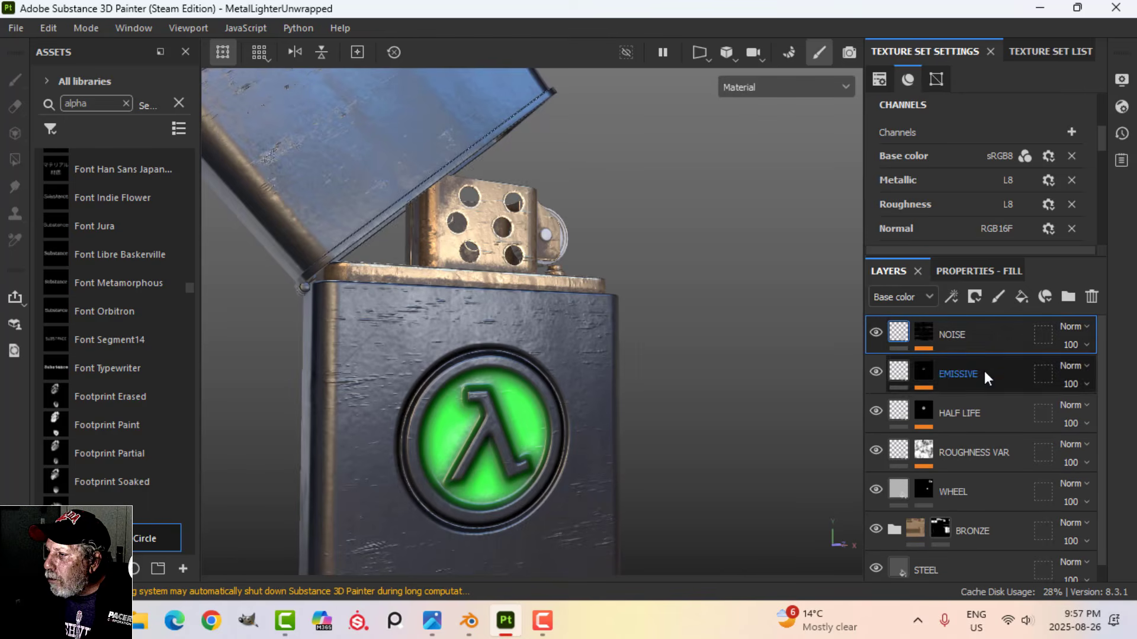
pyautogui.click(1068, 297)
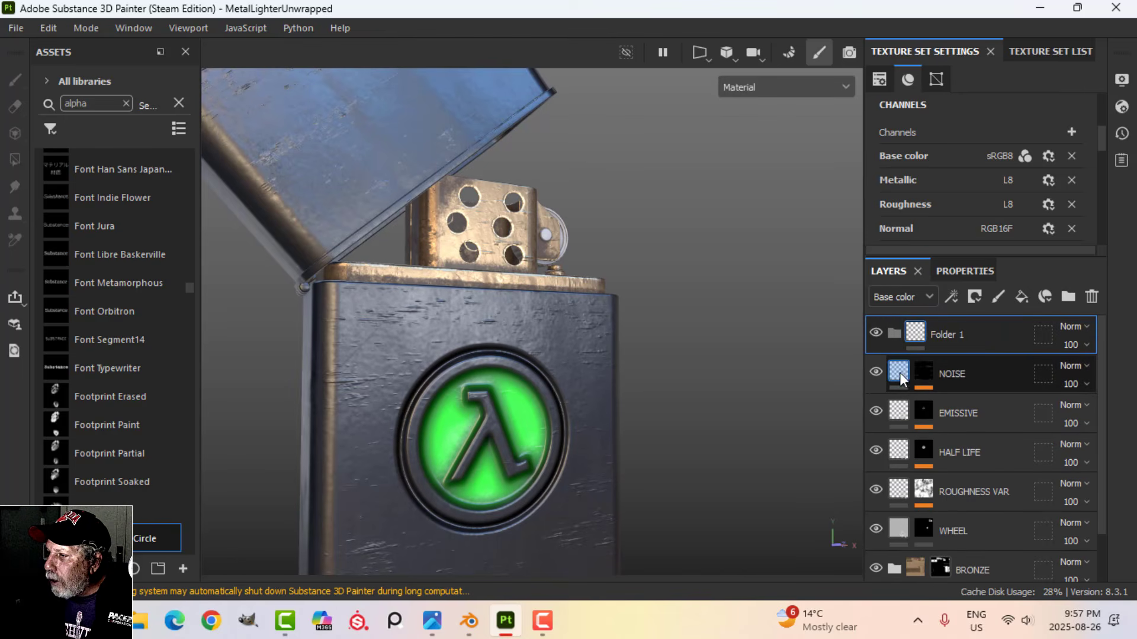
pyautogui.moveTo(900, 374); pyautogui.dragTo(928, 346)
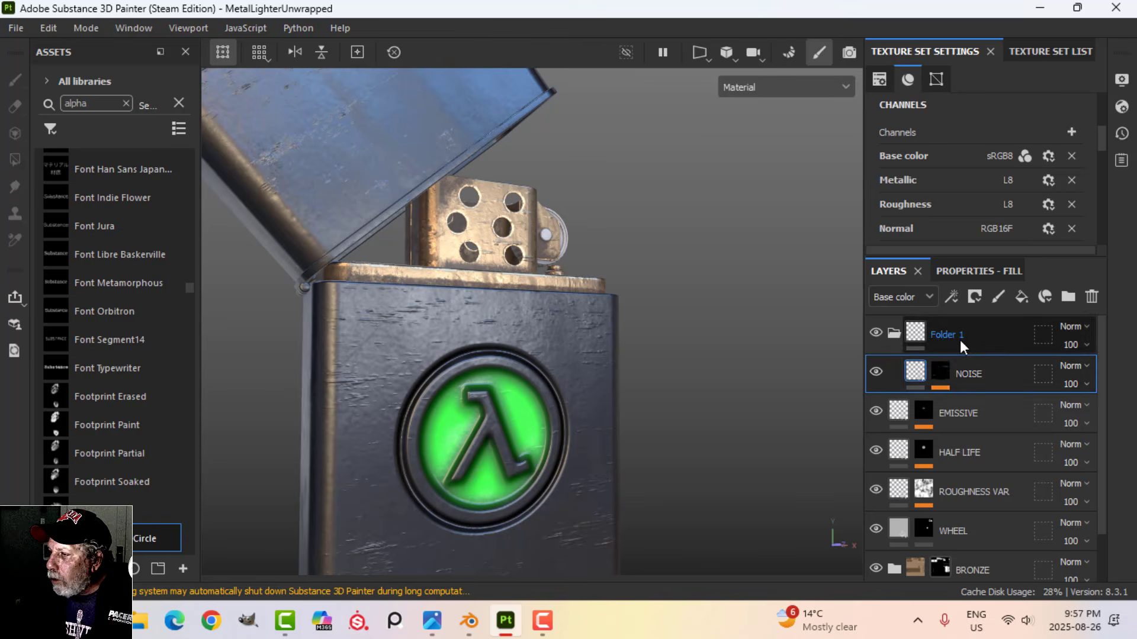
# Copy the NOISE layer's mask onto Folder 1 and delete the pasted Directional Noise fill effect from the folder's mask
pyautogui.click(947, 370)
pyautogui.rightClick(946, 370)
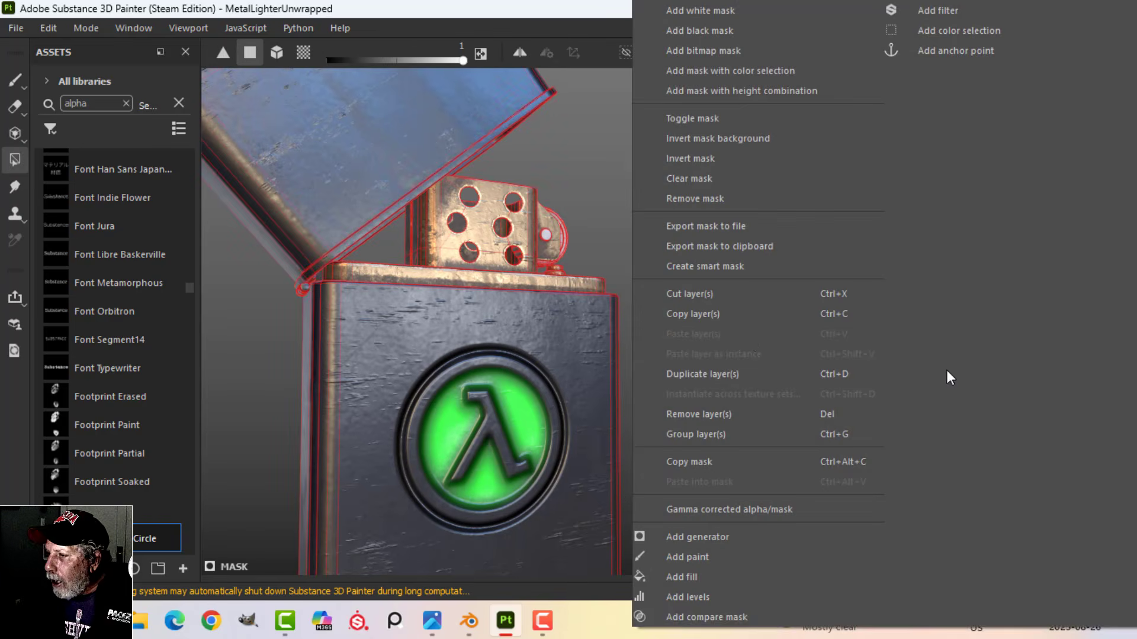
pyautogui.click(726, 461)
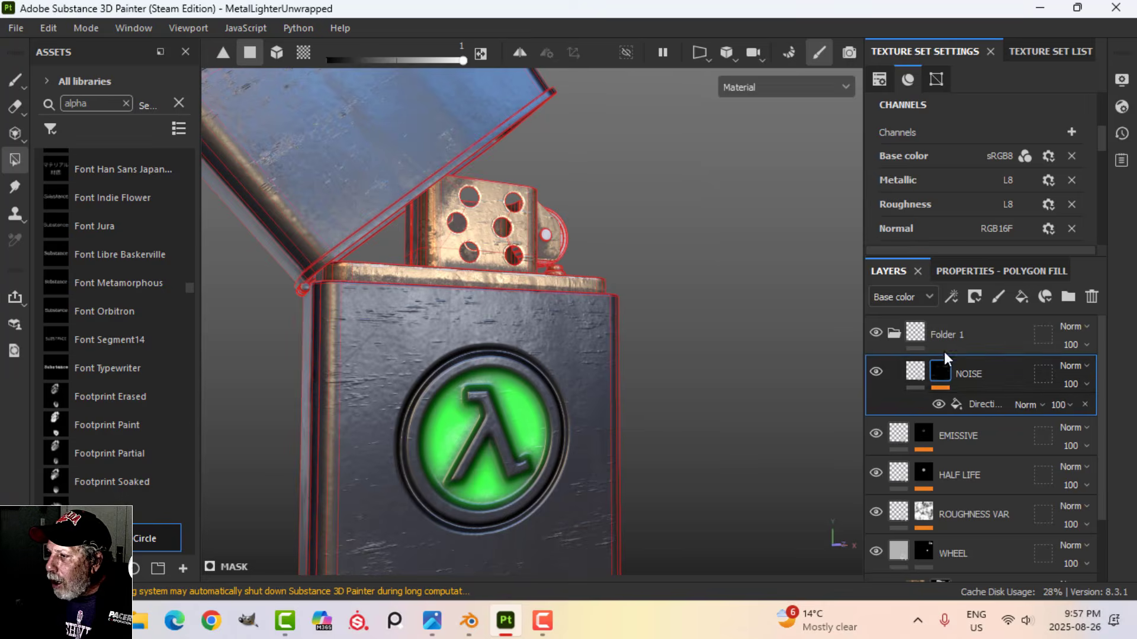
pyautogui.click(943, 336)
pyautogui.rightClick(943, 336)
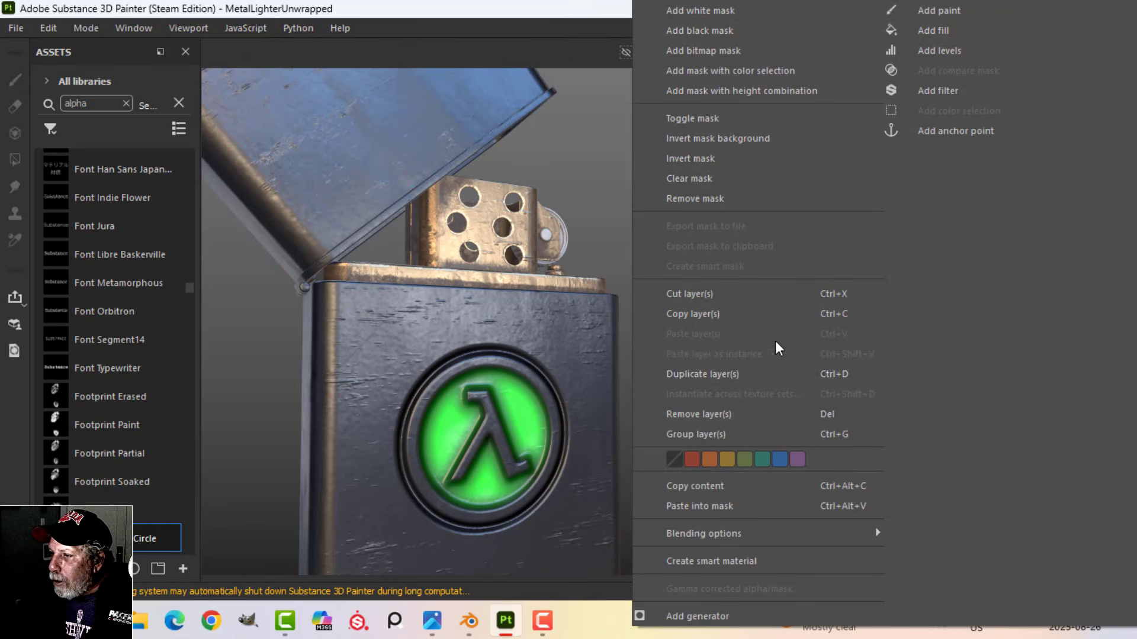
pyautogui.click(710, 506)
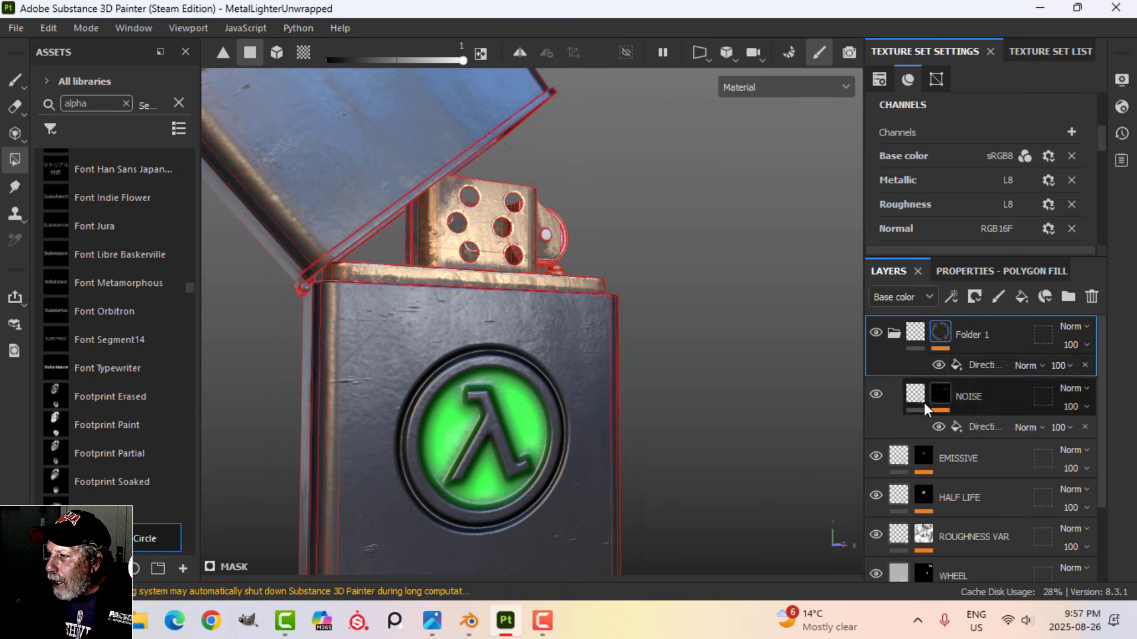
pyautogui.click(1085, 365)
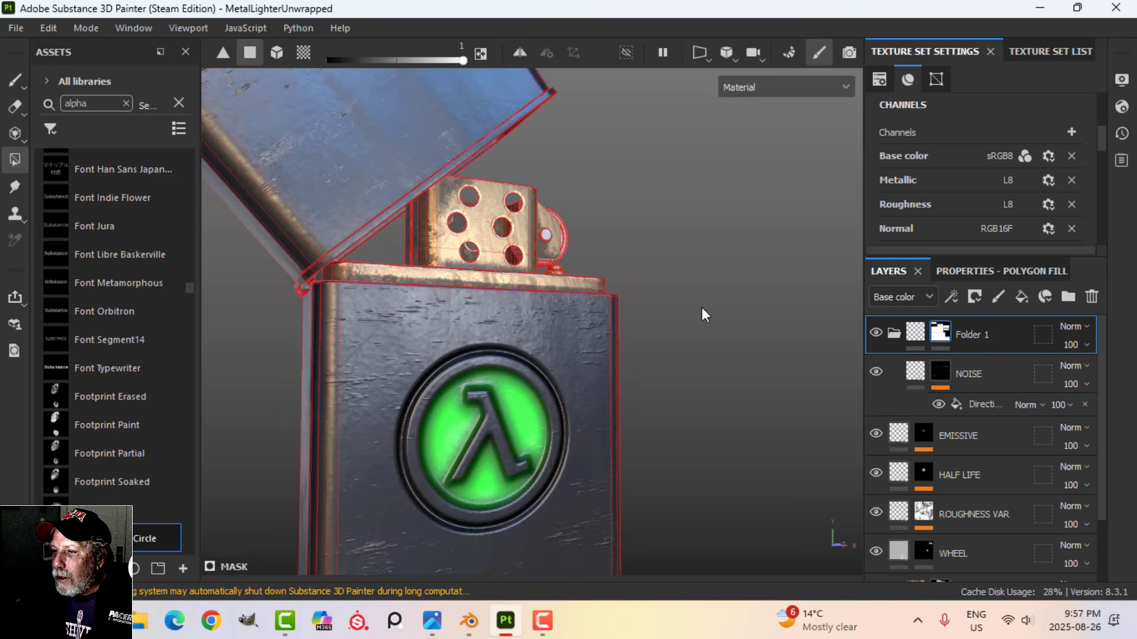
# Examine the masked directional noise on the lighter's lid, case and bronze insert from several angles and distances
pyautogui.keyDown('alt'); pyautogui.moveTo(701, 307); pyautogui.dragTo(521, 290); pyautogui.keyUp('alt')
pyautogui.click(15, 80)
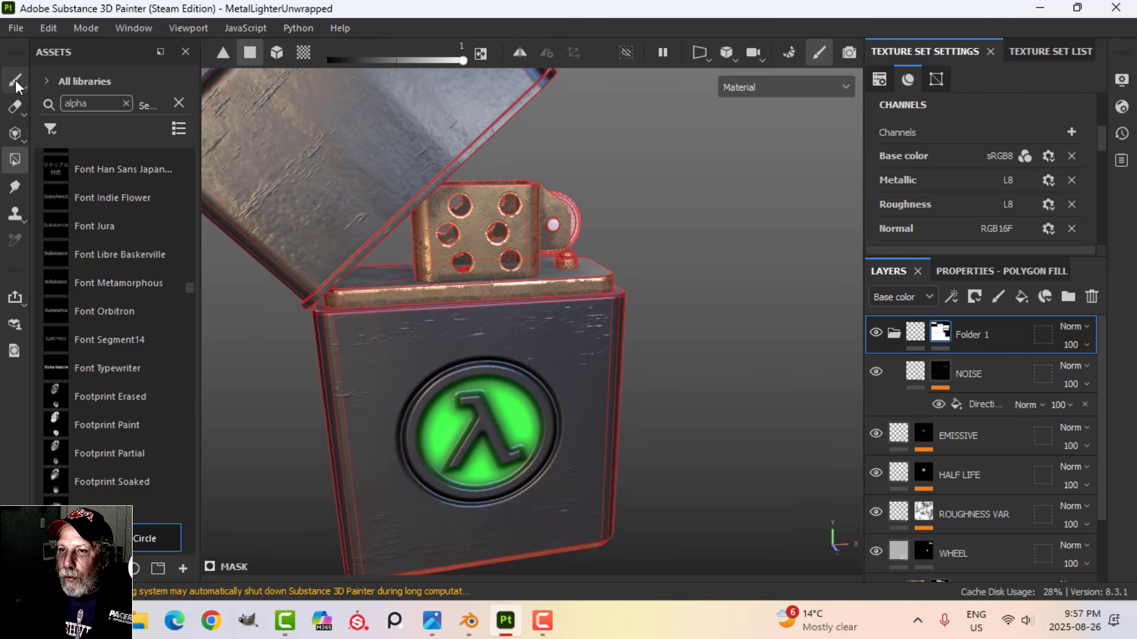
pyautogui.scroll(-3, 669, 419)
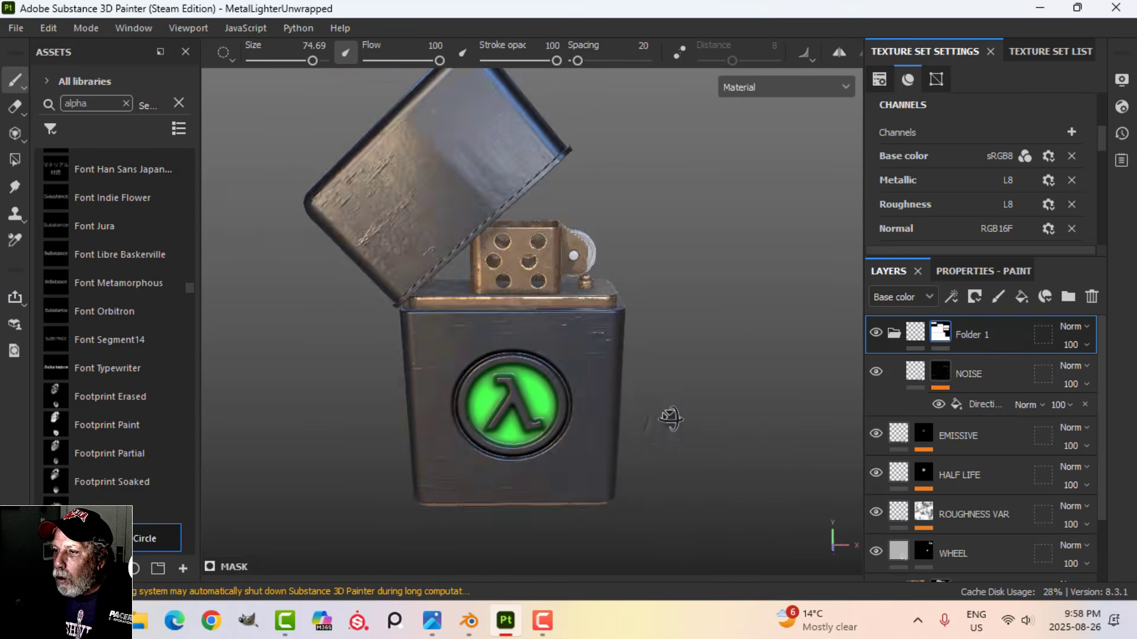
pyautogui.keyDown('alt'); pyautogui.moveTo(669, 418); pyautogui.dragTo(668, 384); pyautogui.keyUp('alt')
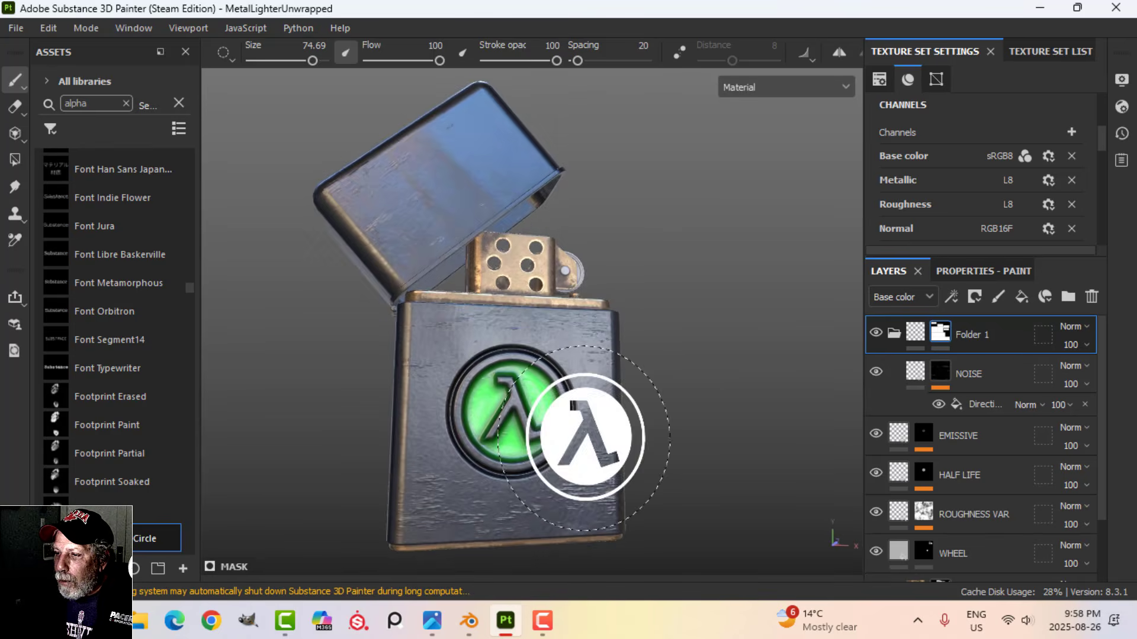
pyautogui.moveTo(588, 436)
pyautogui.keyDown('alt'); pyautogui.mouseDown()
pyautogui.moveTo(624, 355)
pyautogui.moveTo(695, 454)
pyautogui.moveTo(604, 459)
pyautogui.mouseUp(); pyautogui.keyUp('alt')
pyautogui.scroll(3, 673, 444)
pyautogui.keyDown('alt'); pyautogui.moveTo(673, 444); pyautogui.dragTo(678, 384, button='middle'); pyautogui.keyUp('alt')
pyautogui.keyDown('alt'); pyautogui.moveTo(678, 384); pyautogui.dragTo(687, 347); pyautogui.keyUp('alt')
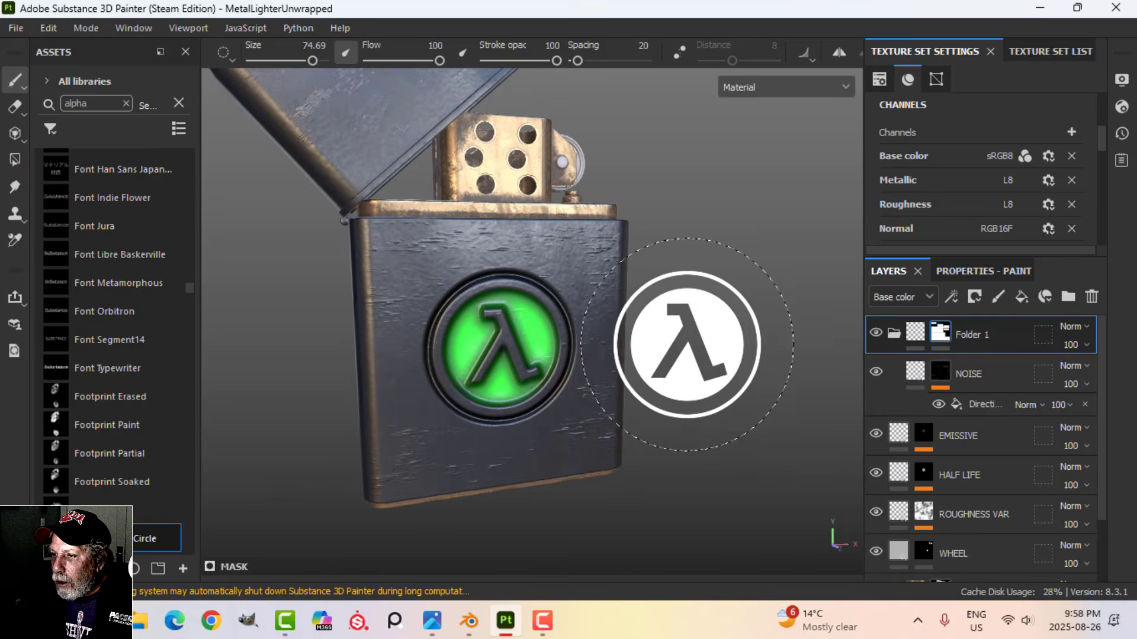
pyautogui.keyDown('alt'); pyautogui.moveTo(687, 346); pyautogui.dragTo(660, 393, button='middle'); pyautogui.keyUp('alt')
pyautogui.keyDown('alt'); pyautogui.moveTo(660, 393); pyautogui.dragTo(683, 381); pyautogui.keyUp('alt')
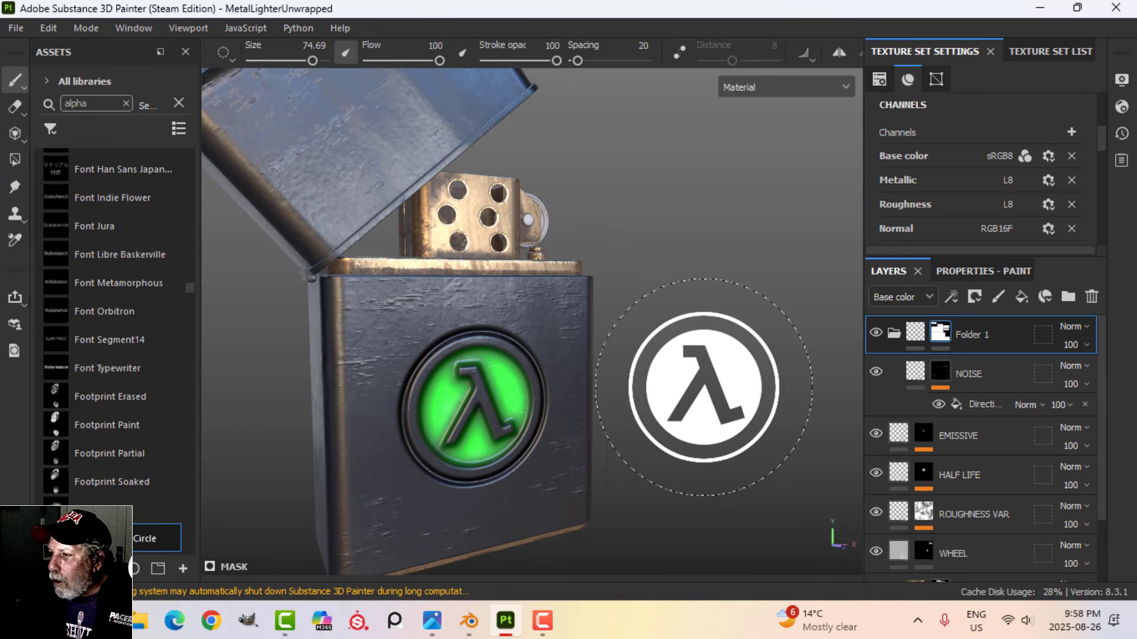
# Fine-tune the NOISE fill layer's height to 0.0667
pyautogui.click(923, 369)
pyautogui.click(952, 272)
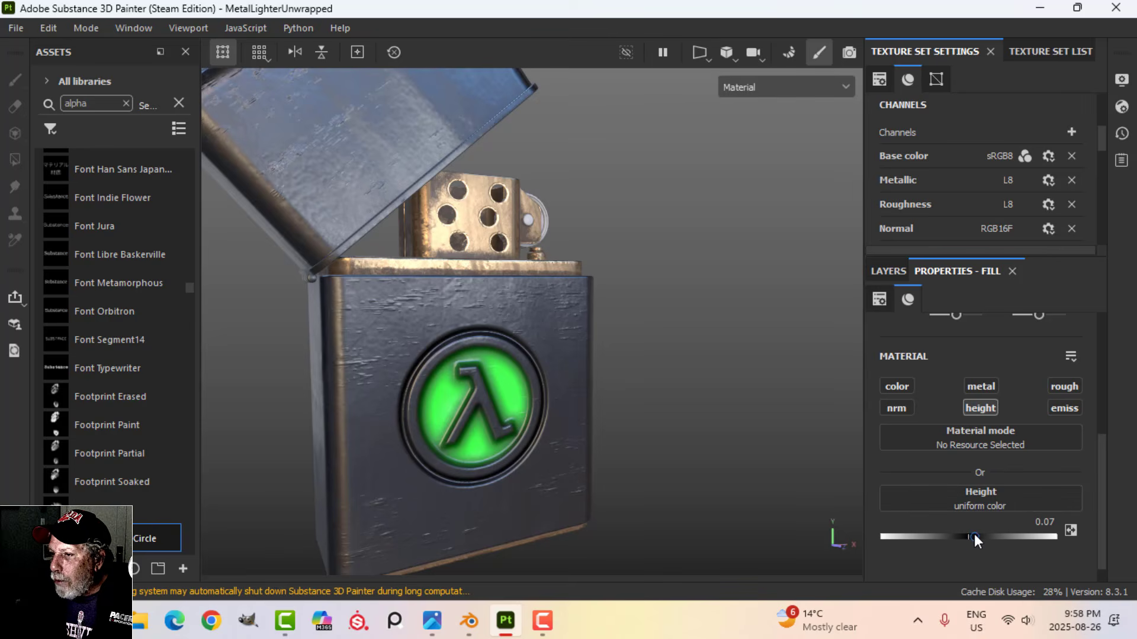
pyautogui.moveTo(974, 535)
pyautogui.mouseDown()
pyautogui.moveTo(964, 535)
pyautogui.moveTo(974, 535)
pyautogui.mouseUp()
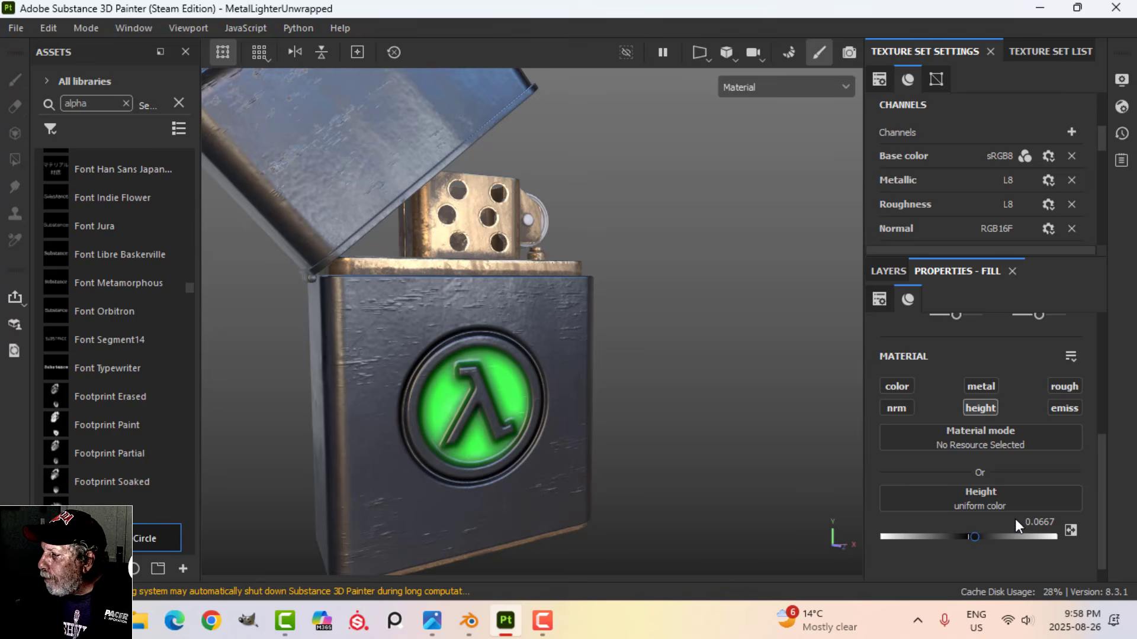
pyautogui.click(887, 272)
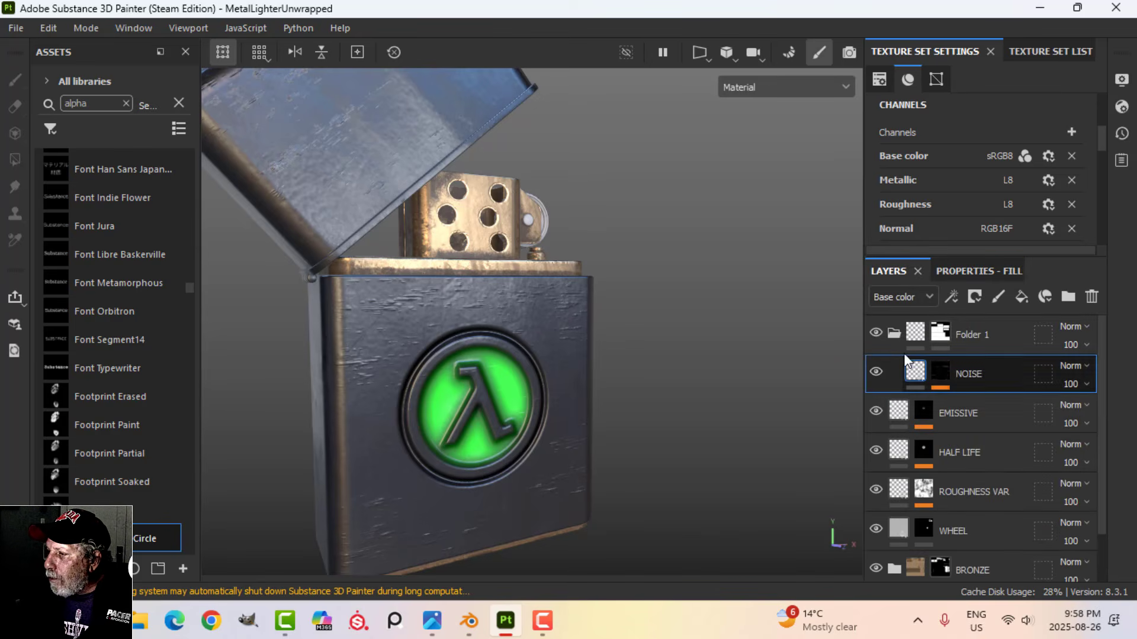
# Collapse Folder 1 and rename it NOISE
pyautogui.click(917, 335)
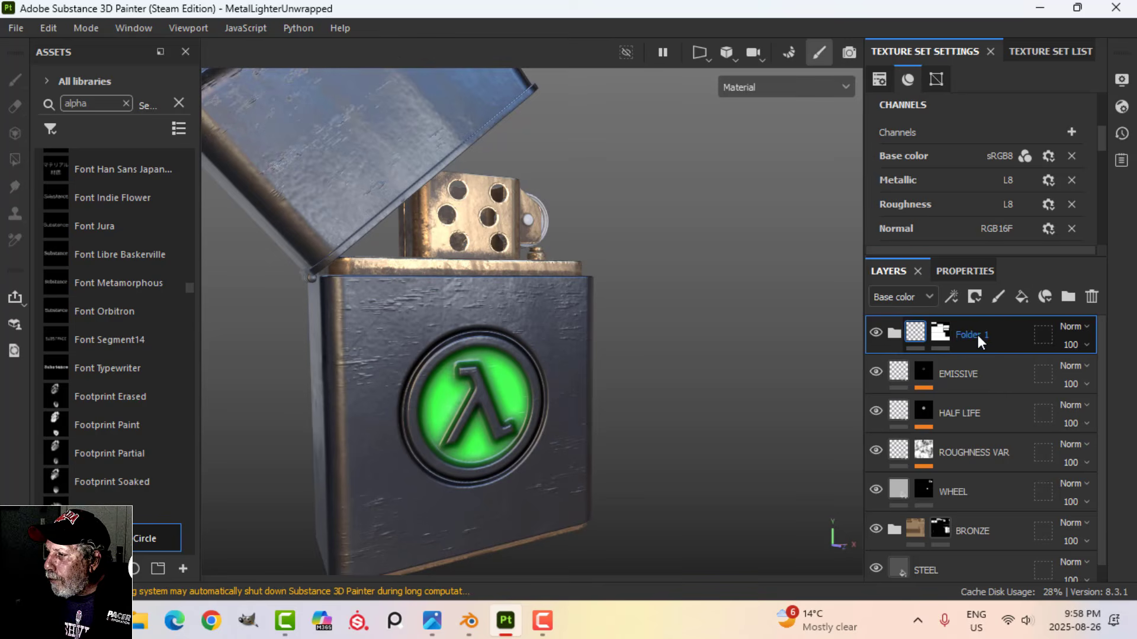
pyautogui.doubleClick(978, 335)
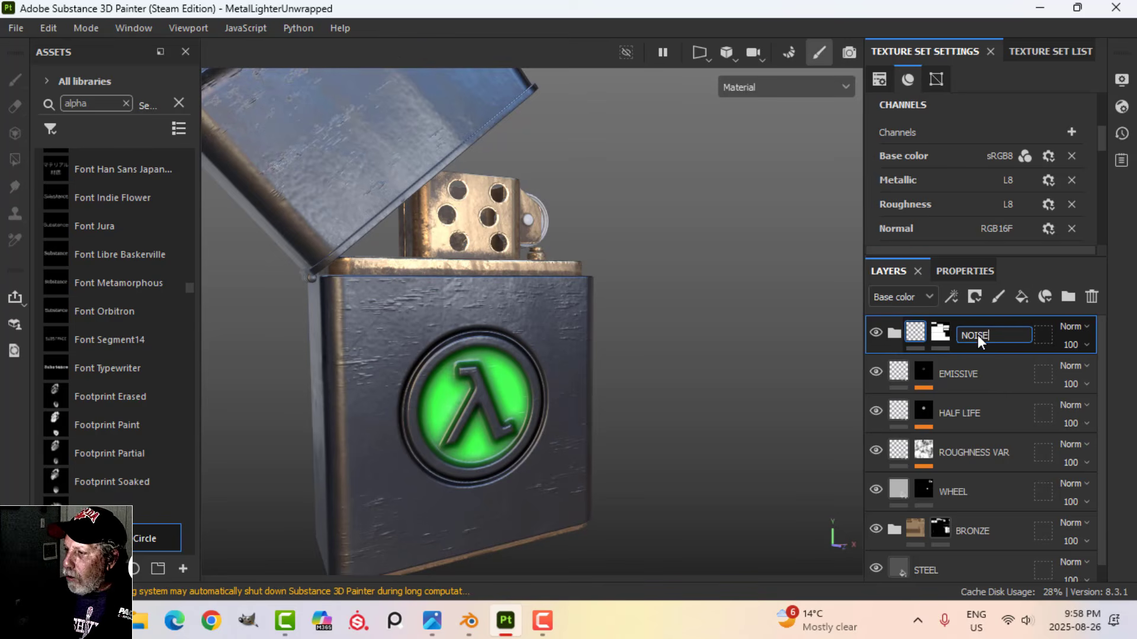
pyautogui.press('Return')
# Add a fill layer above the NOISE folder and search the materials for RUST
pyautogui.click(1023, 297)
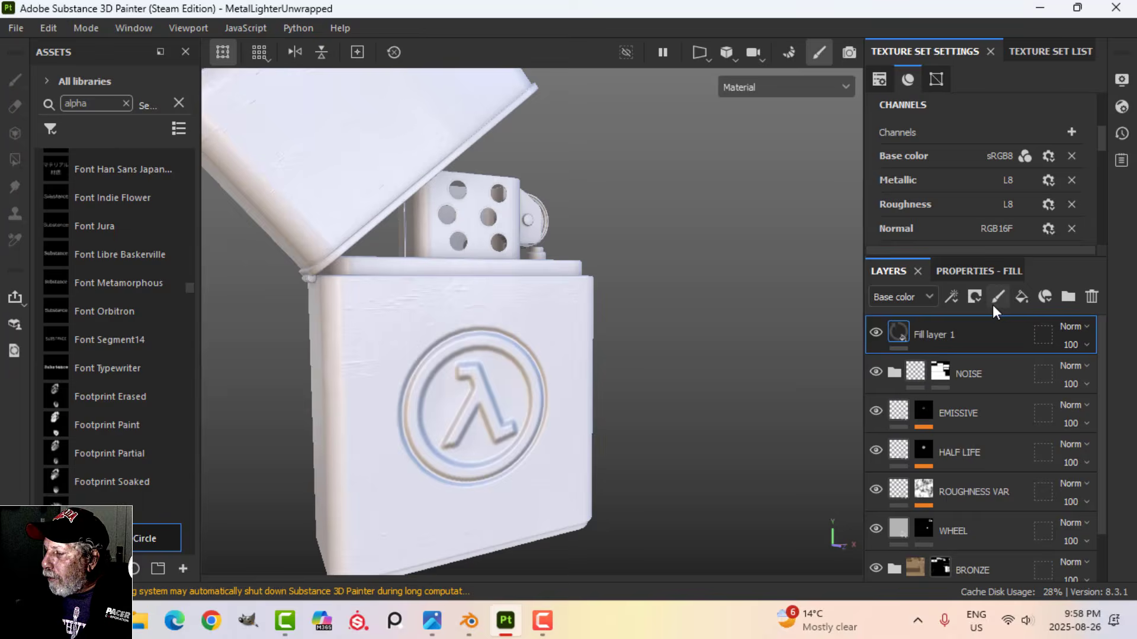
pyautogui.click(975, 271)
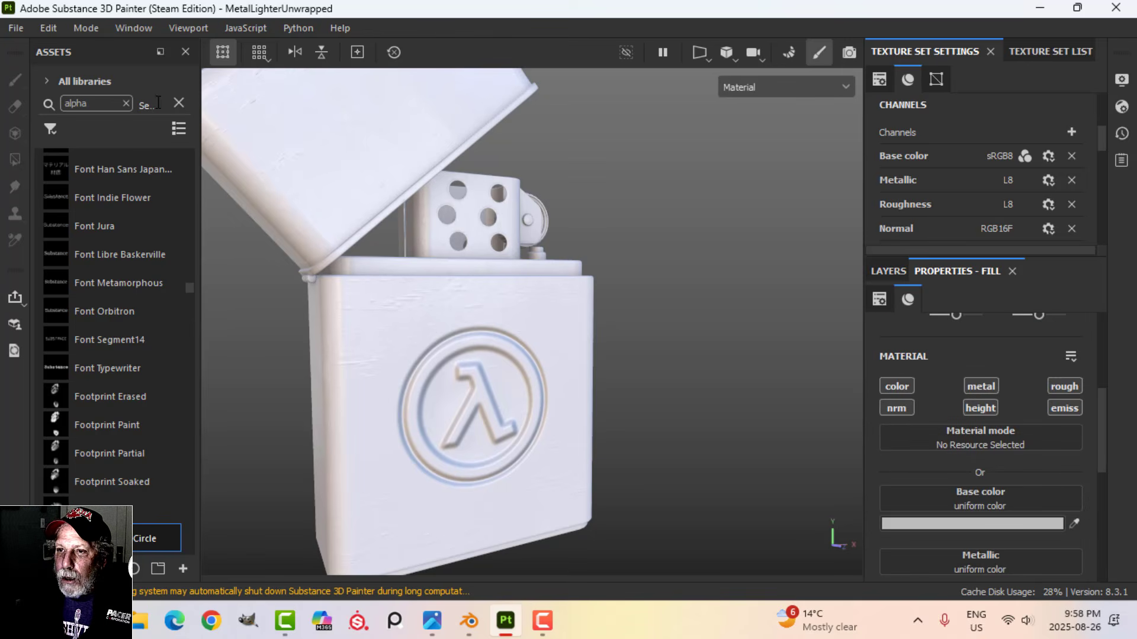
pyautogui.click(127, 103)
pyautogui.click(51, 129)
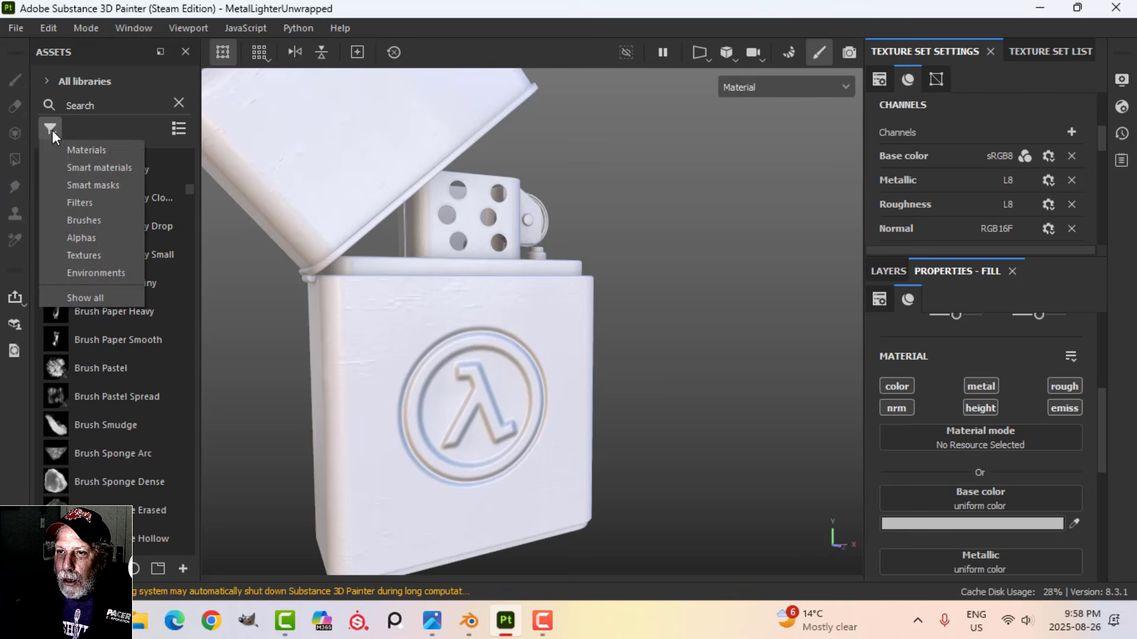
pyautogui.click(83, 150)
pyautogui.click(101, 105)
pyautogui.write('RU')
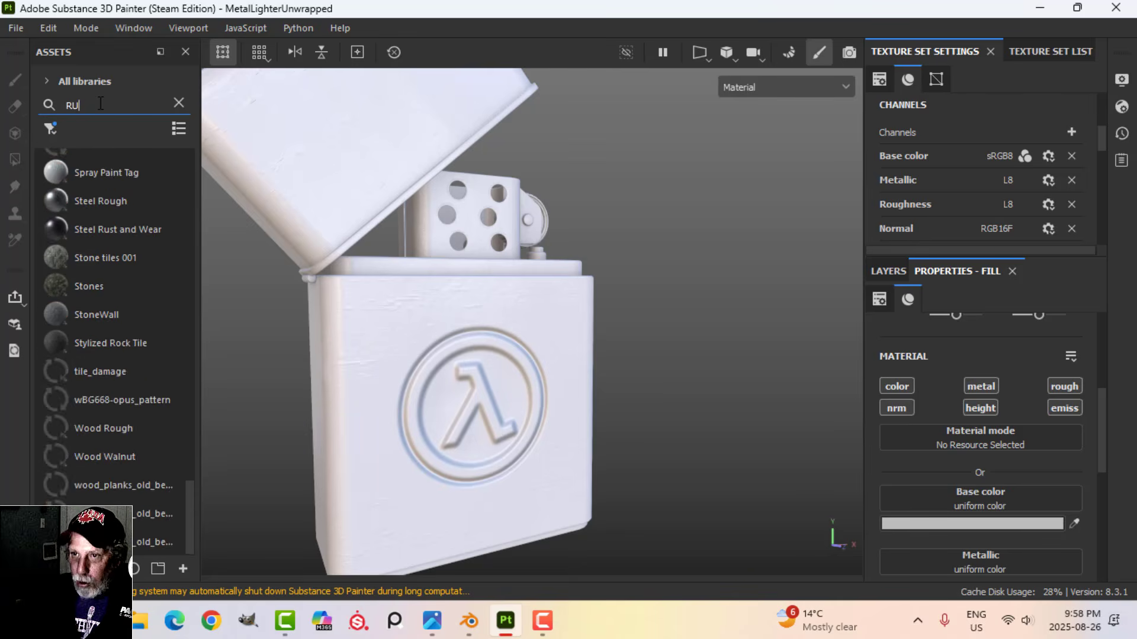
pyautogui.write('ST')
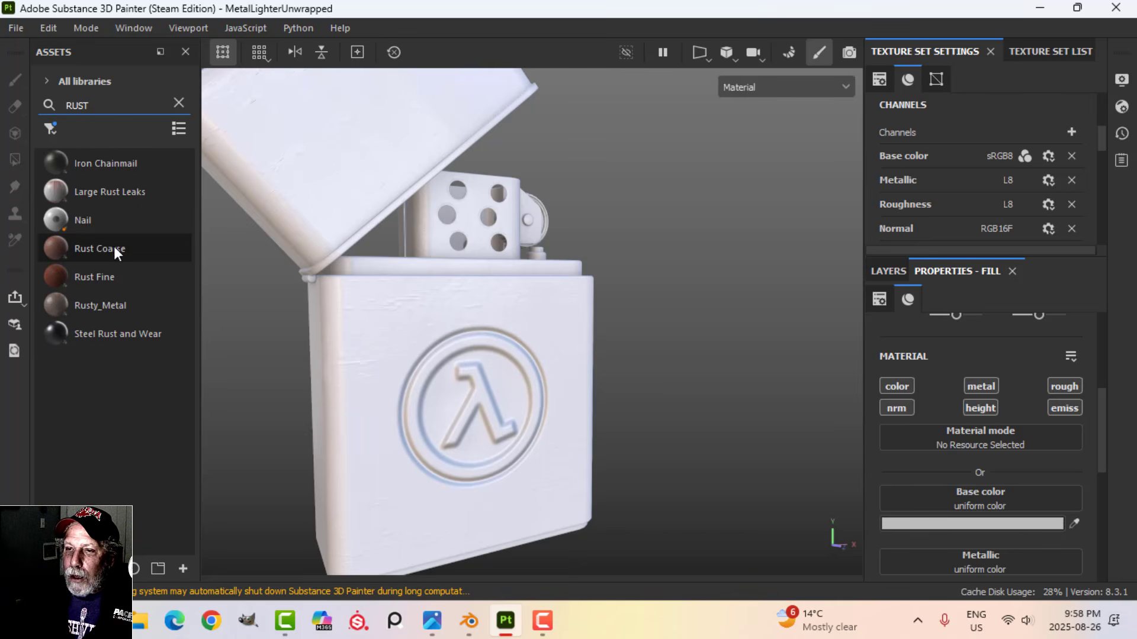
# Assign the Rust Coarse material to the new fill layer's base color
pyautogui.moveTo(113, 246); pyautogui.dragTo(968, 506)
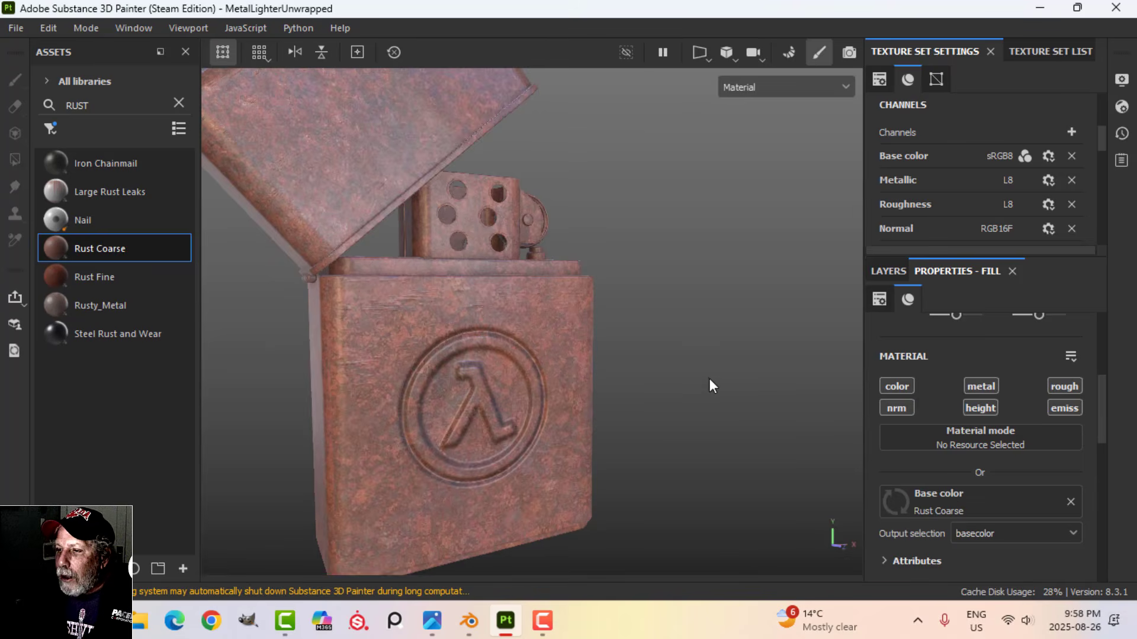
pyautogui.keyDown('alt'); pyautogui.moveTo(705, 358); pyautogui.dragTo(652, 317); pyautogui.keyUp('alt')
pyautogui.scroll(-3, 1024, 471)
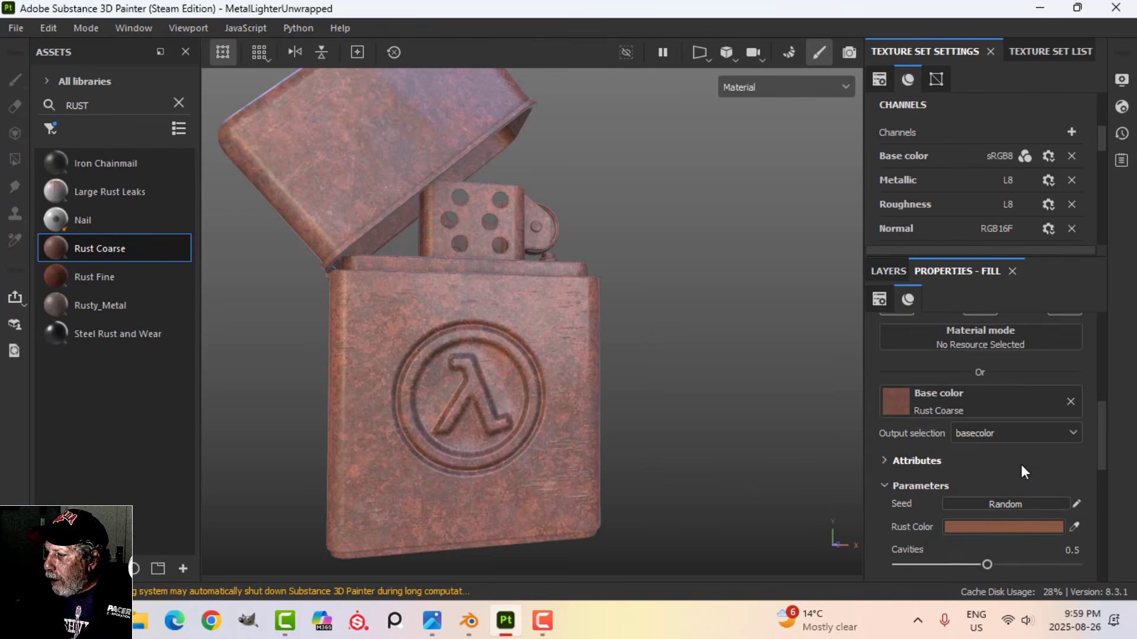
# Set the rust fill layer's roughness to 0.67 and its height to -0.2
pyautogui.scroll(-5, 1023, 468)
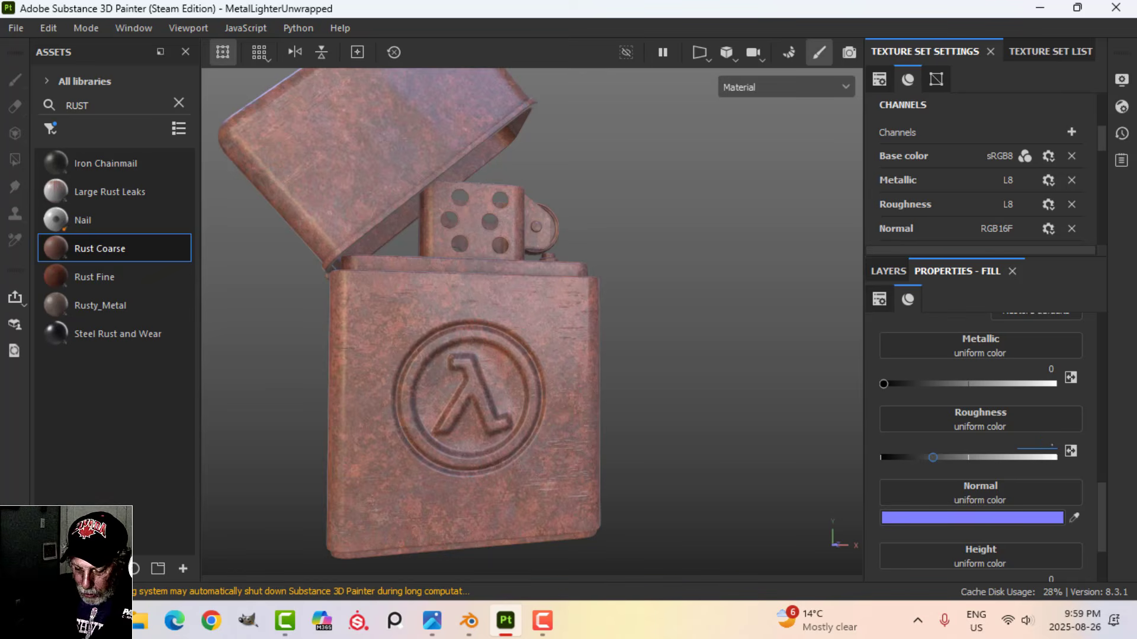
pyautogui.press('Return')
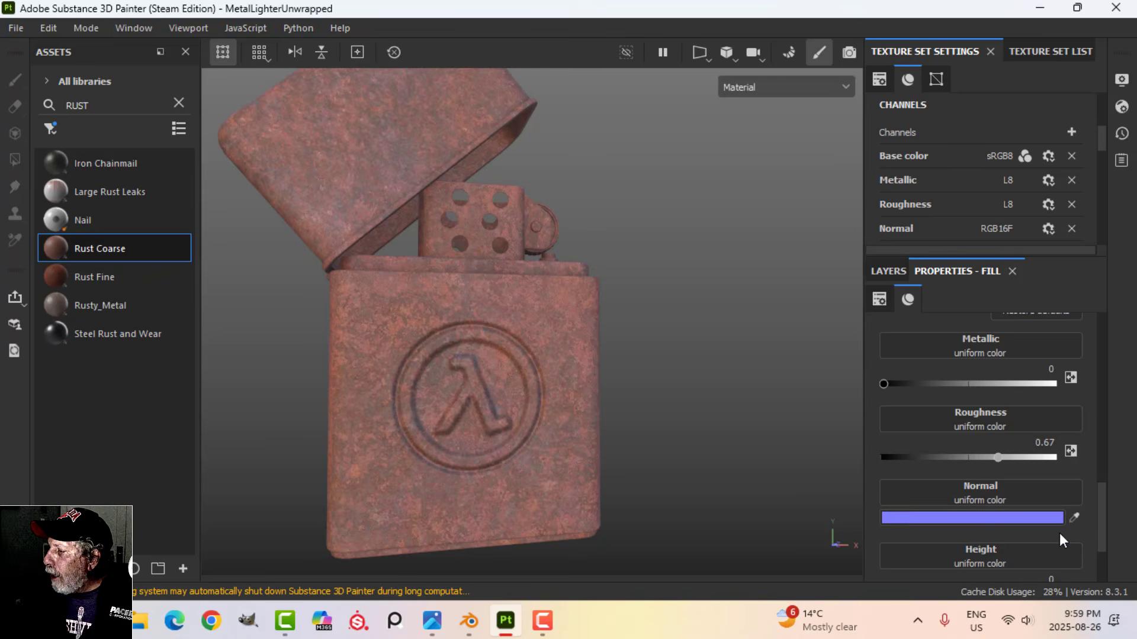
pyautogui.scroll(-1, 1060, 535)
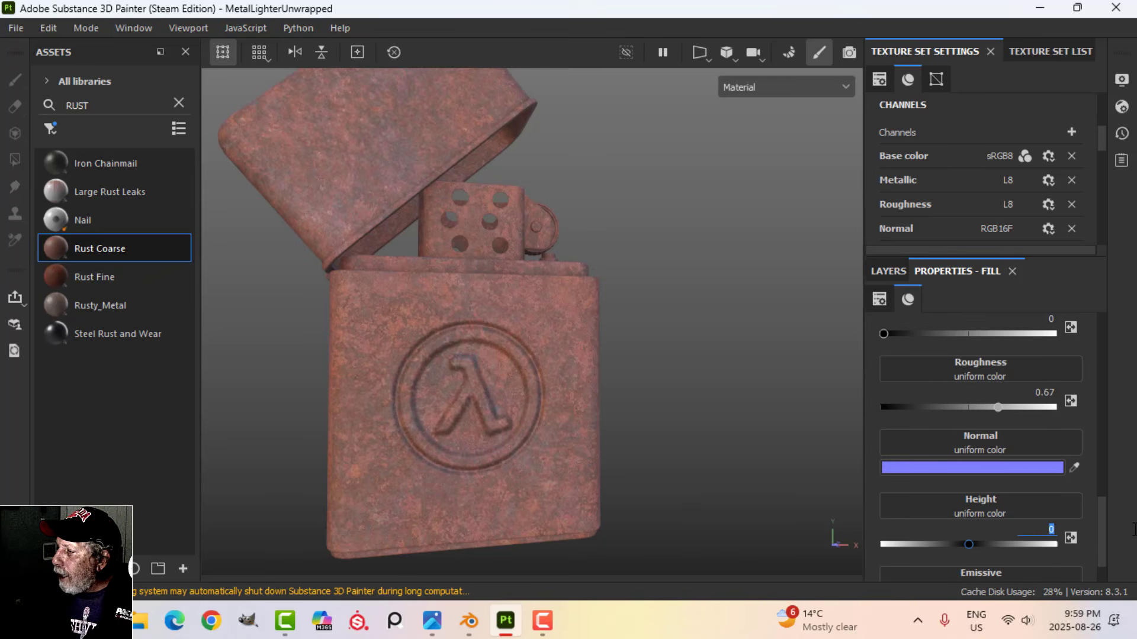
pyautogui.press('BackSpace')
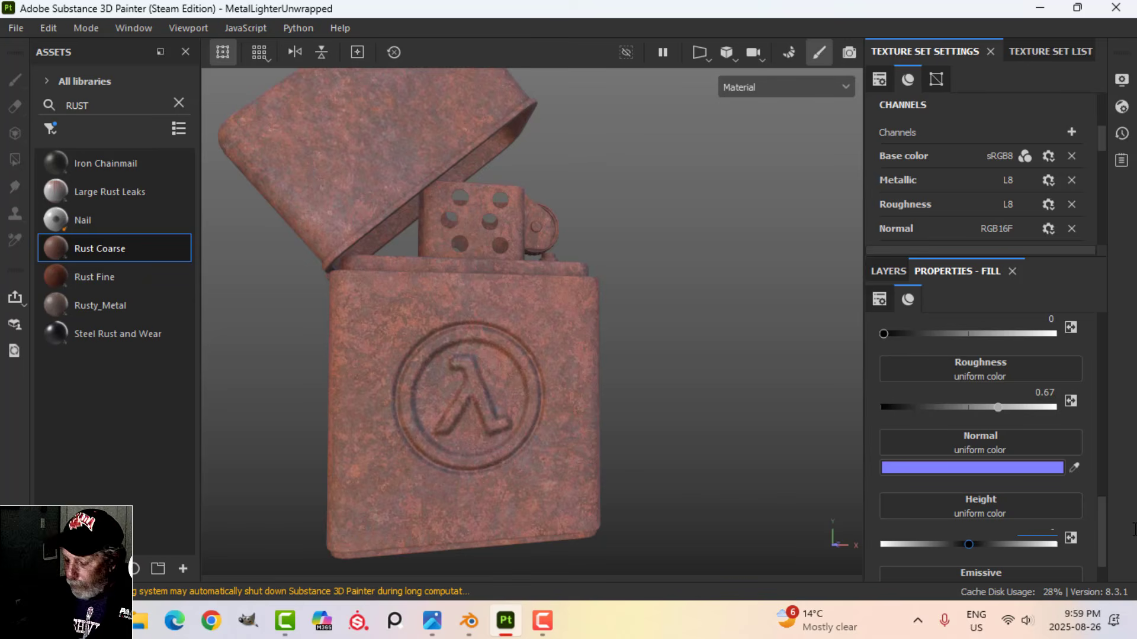
pyautogui.write('-2')
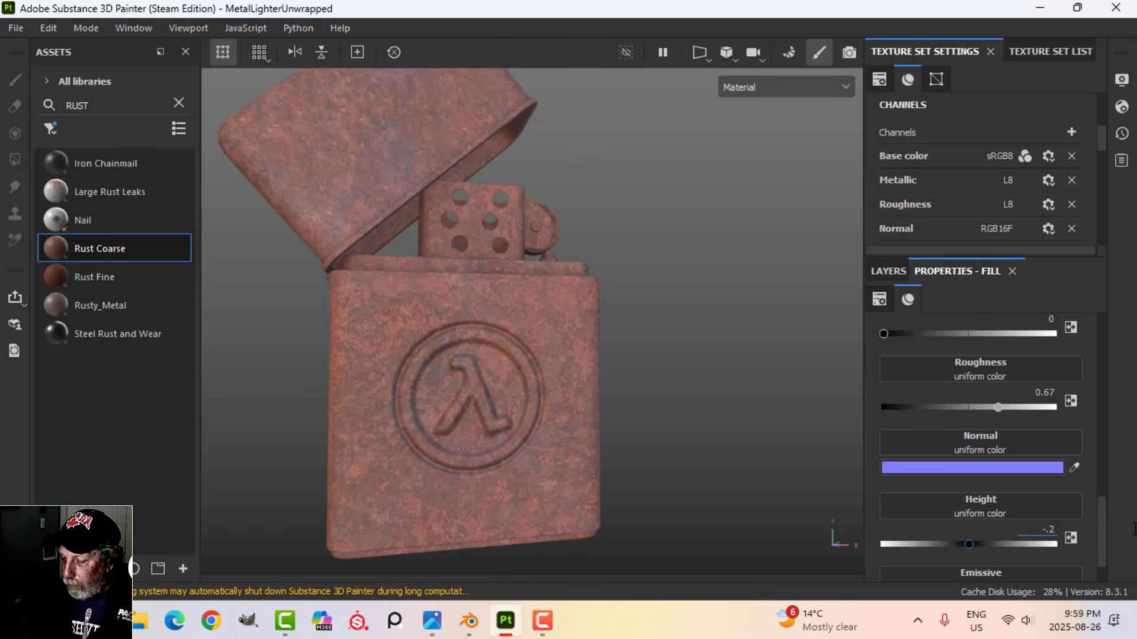
pyautogui.click(888, 271)
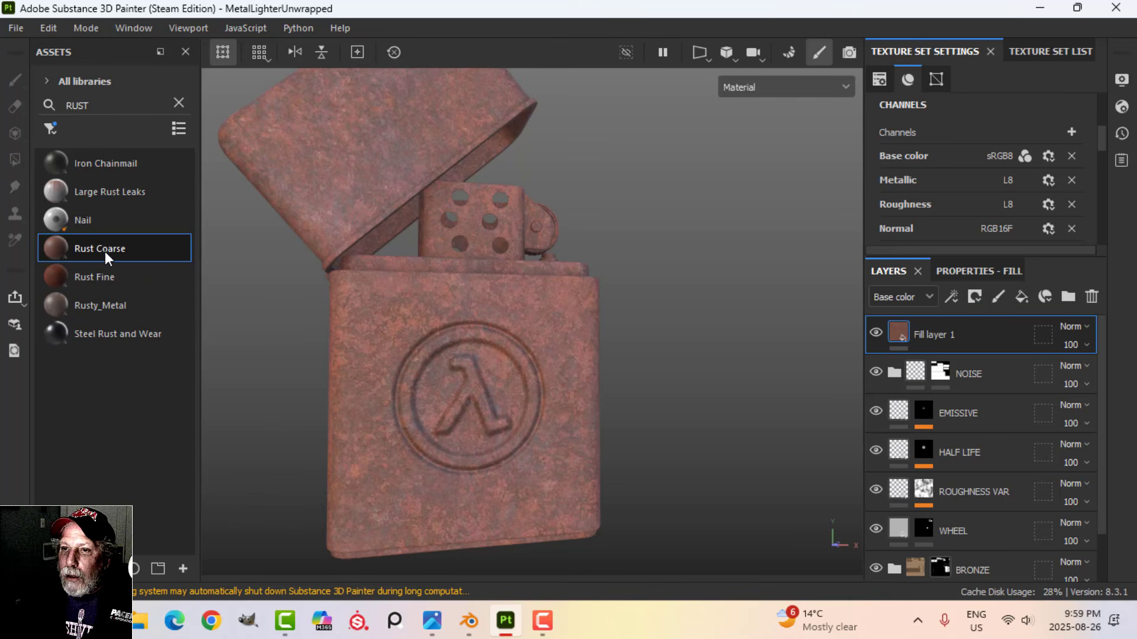
# Filter the assets to smart masks and search them for RUST
pyautogui.click(178, 103)
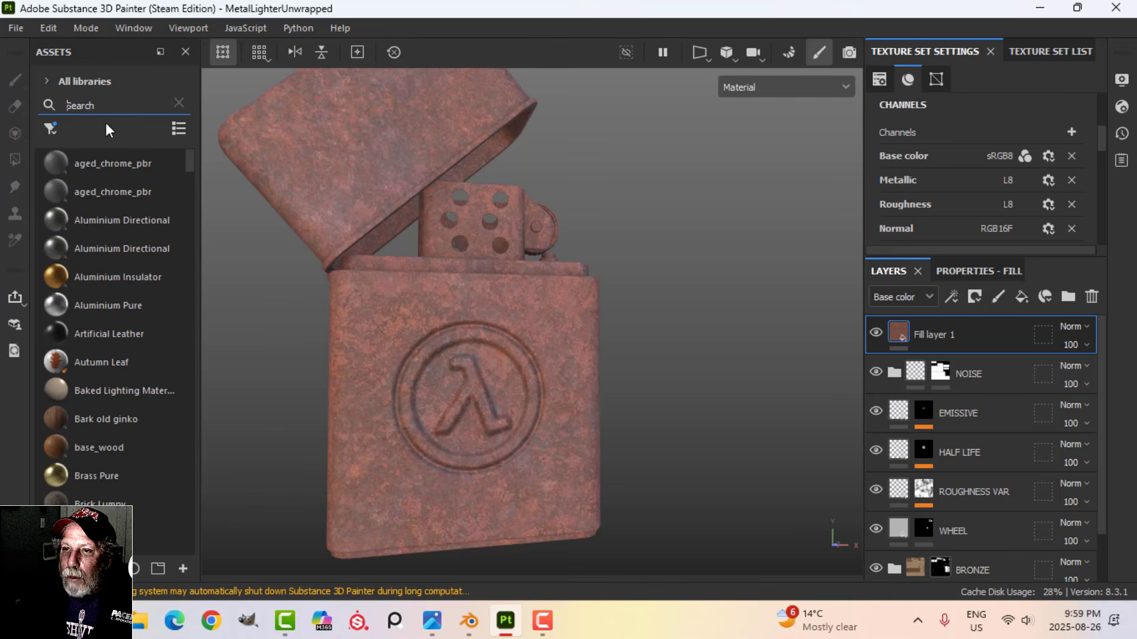
pyautogui.click(51, 128)
pyautogui.click(89, 187)
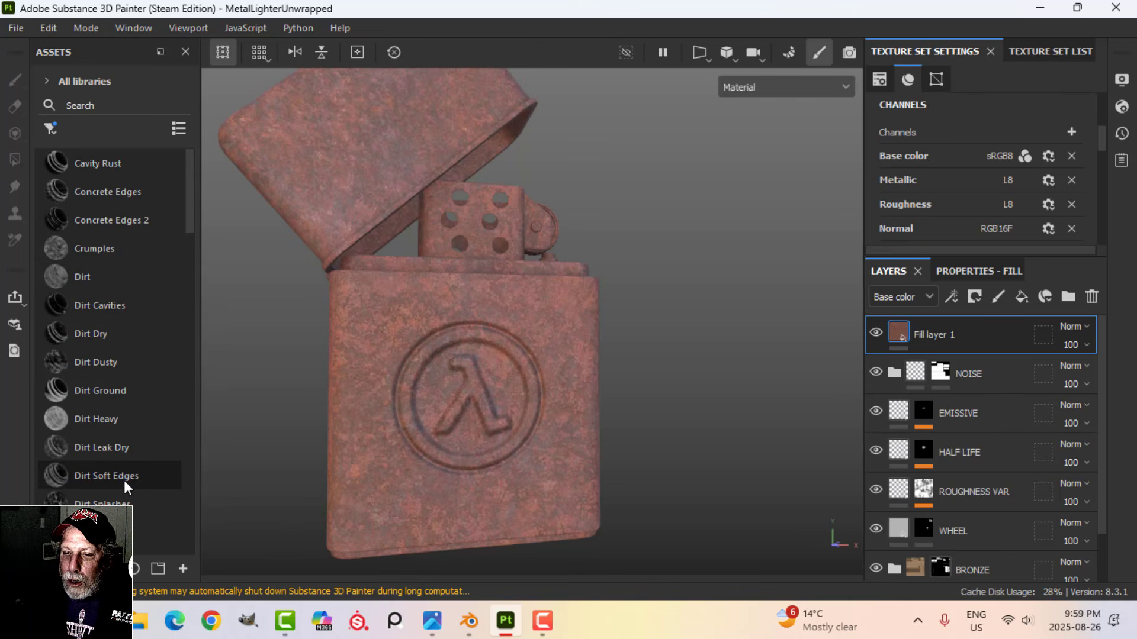
pyautogui.scroll(-2, 123, 481)
pyautogui.scroll(-2, 125, 486)
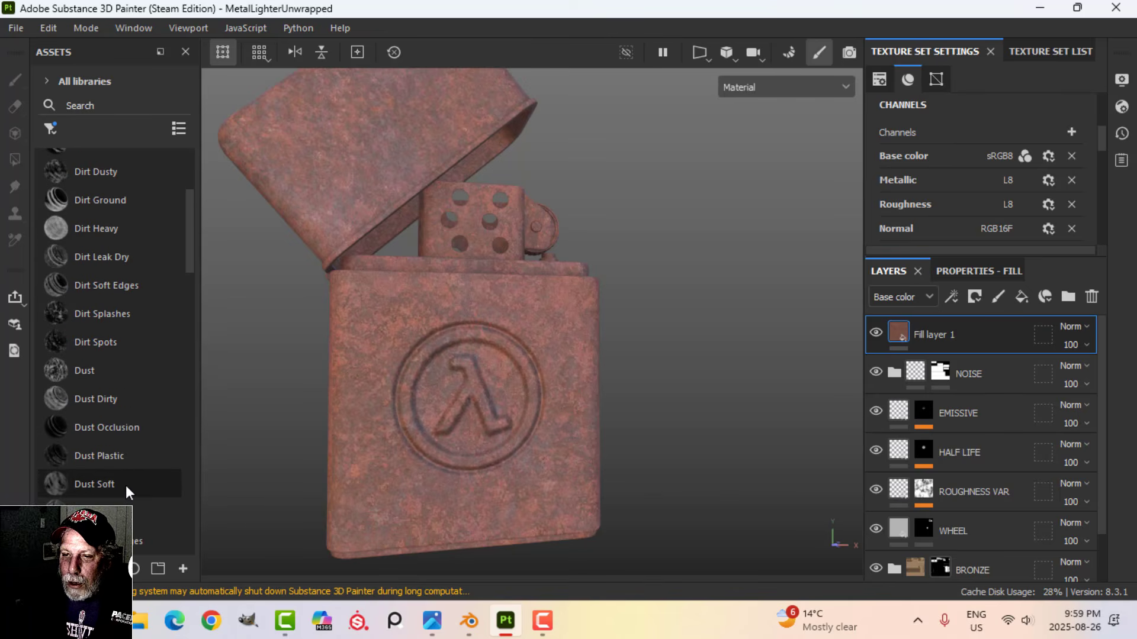
pyautogui.click(106, 106)
pyautogui.write('RUST')
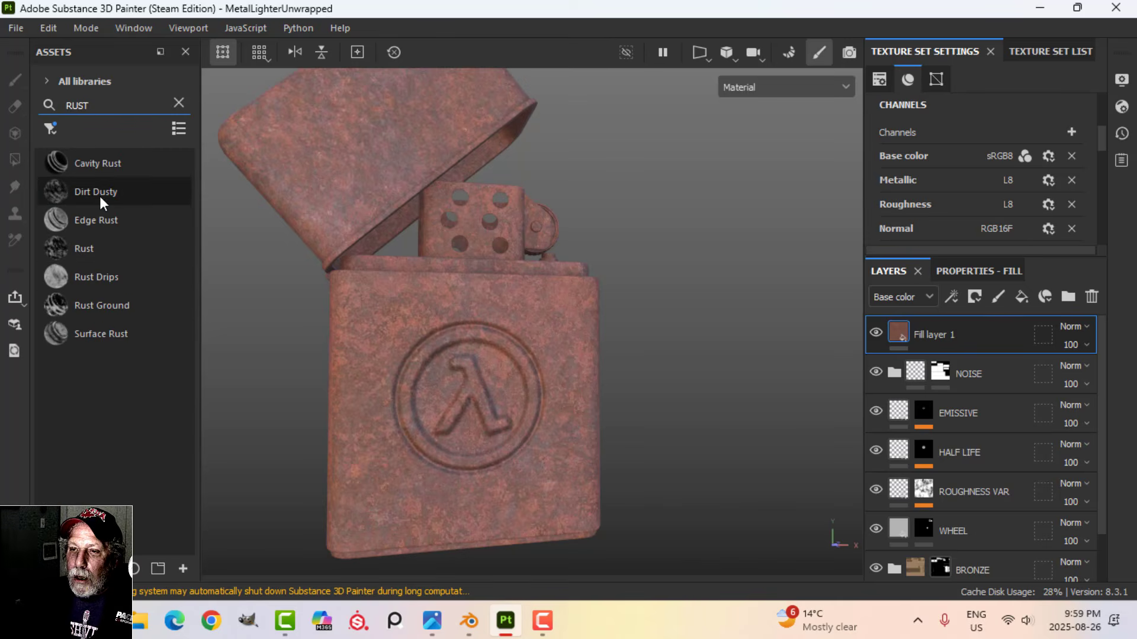
# Apply the Dirt Dusty smart mask to the rust fill layer and check the rust on the lid and case
pyautogui.moveTo(98, 192)
pyautogui.mouseDown()
pyautogui.moveTo(704, 345)
pyautogui.moveTo(901, 333)
pyautogui.mouseUp()
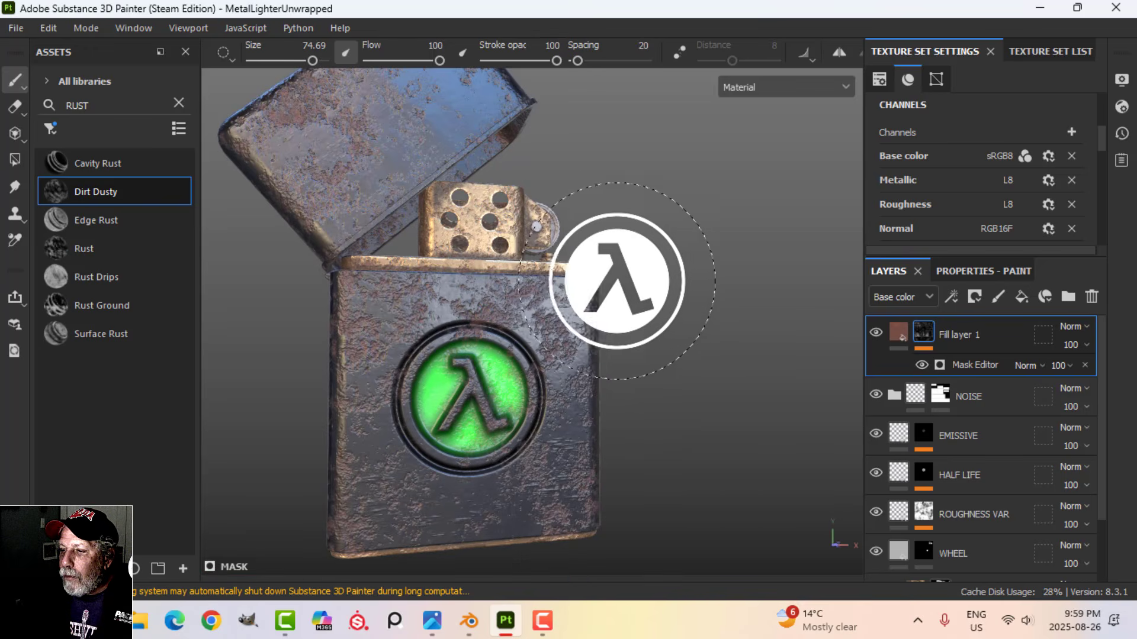
pyautogui.moveTo(594, 264)
pyautogui.keyDown('alt'); pyautogui.mouseDown()
pyautogui.moveTo(576, 234)
pyautogui.moveTo(647, 300)
pyautogui.mouseUp(); pyautogui.keyUp('alt')
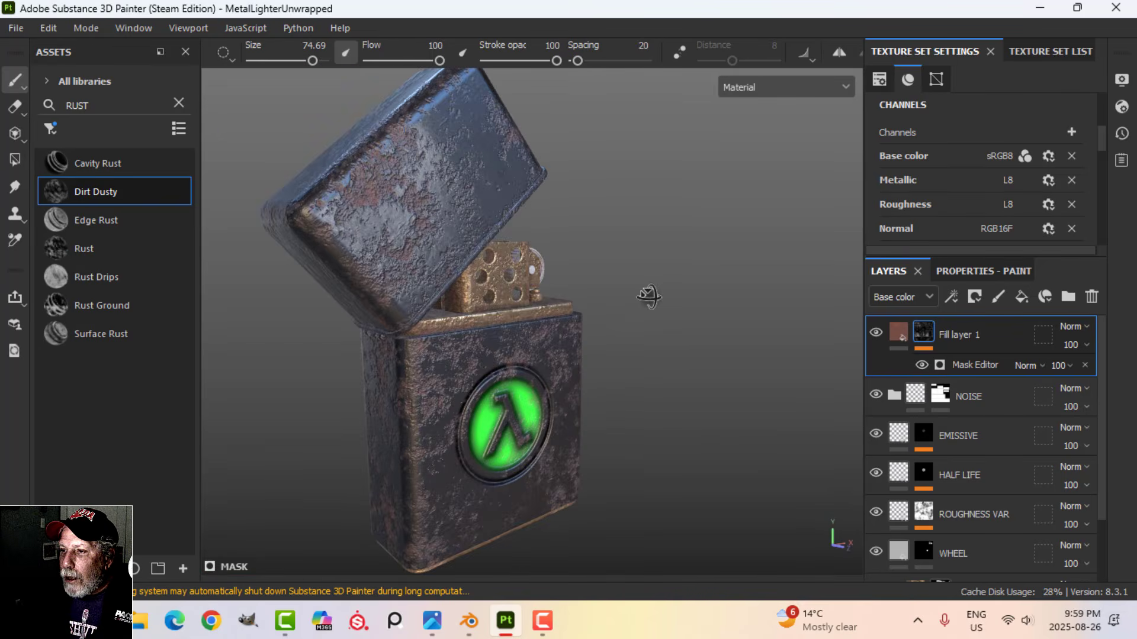
pyautogui.scroll(3, 647, 325)
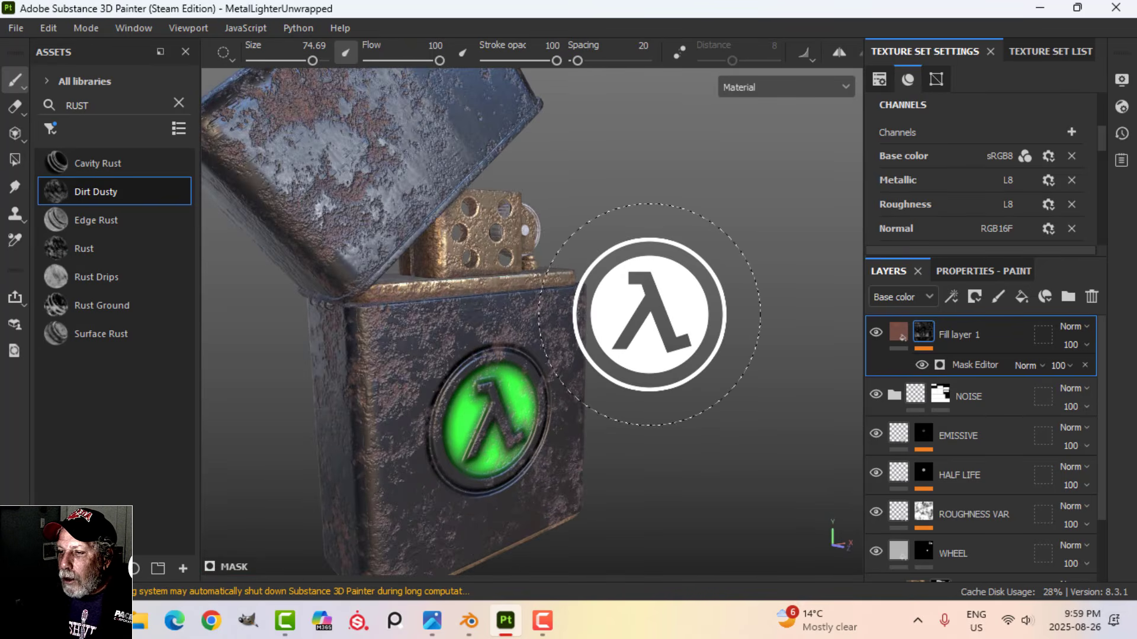
# In the rust mask's Mask Editor generator, set Global Balance to 0.6 and Global Contrast to 0.12
pyautogui.click(903, 334)
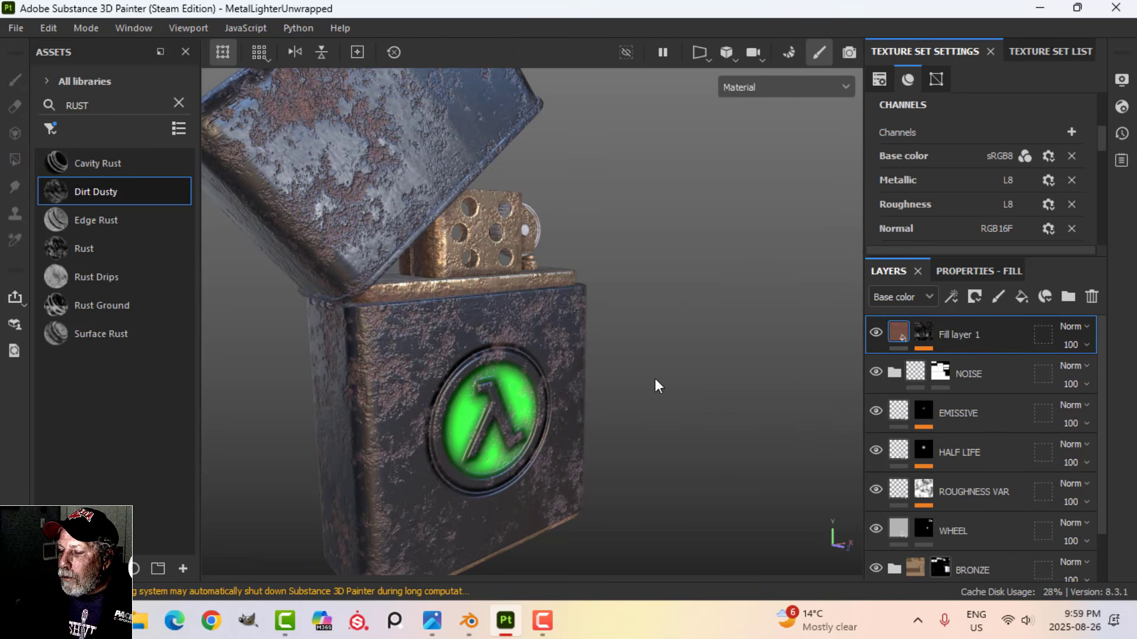
pyautogui.keyDown('alt'); pyautogui.moveTo(654, 385); pyautogui.dragTo(580, 334); pyautogui.keyUp('alt')
pyautogui.keyDown('alt'); pyautogui.moveTo(496, 355); pyautogui.dragTo(655, 339); pyautogui.keyUp('alt')
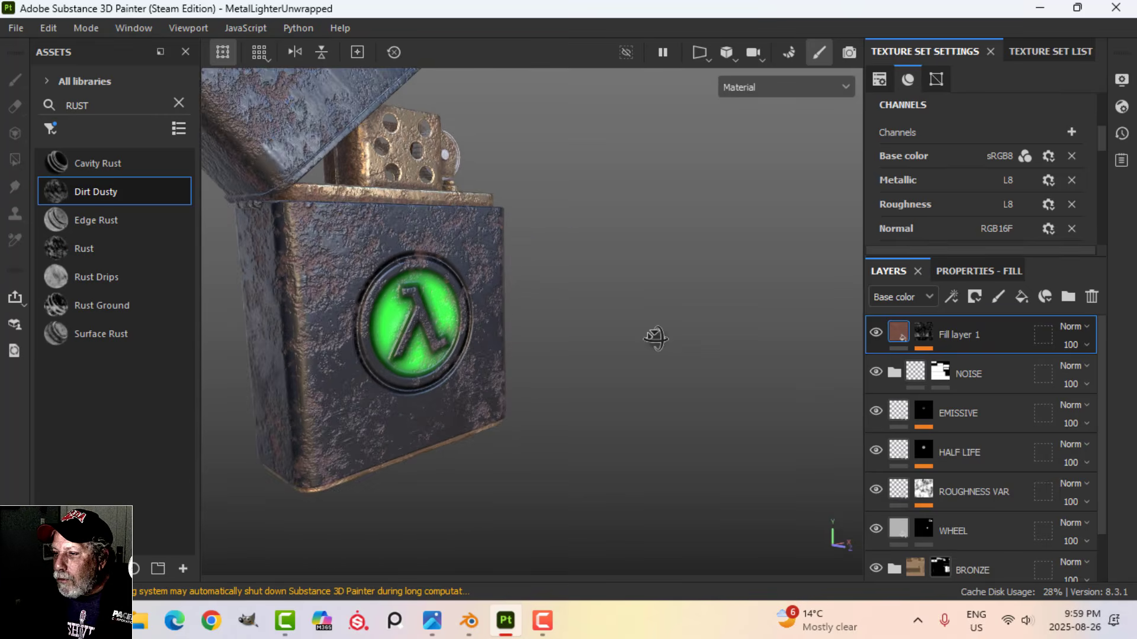
pyautogui.click(1004, 389)
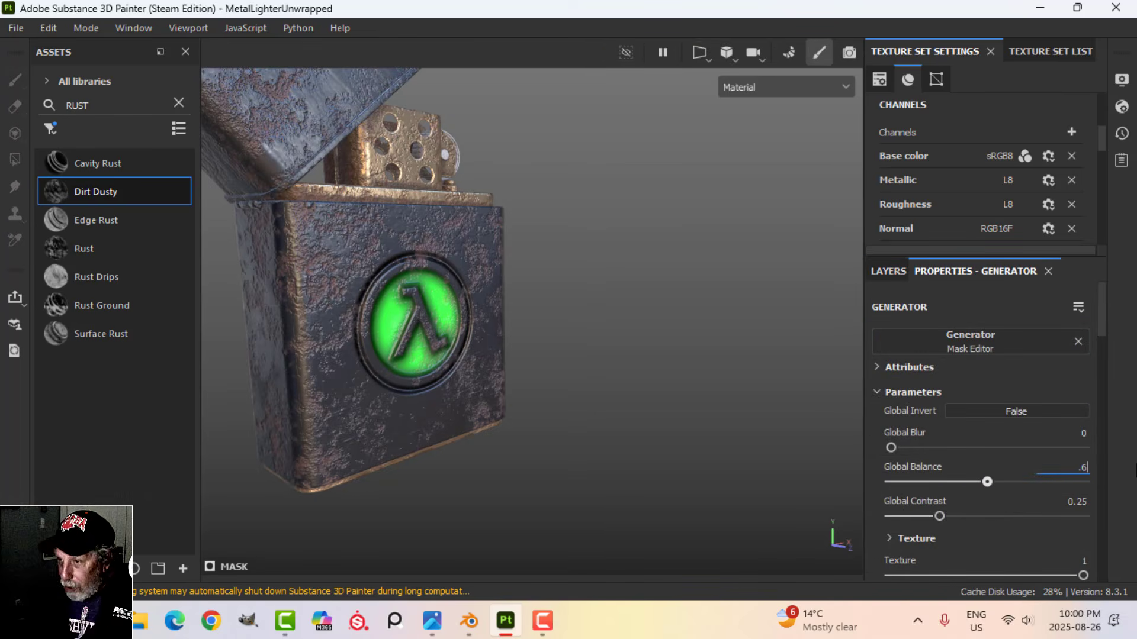
pyautogui.press('Return')
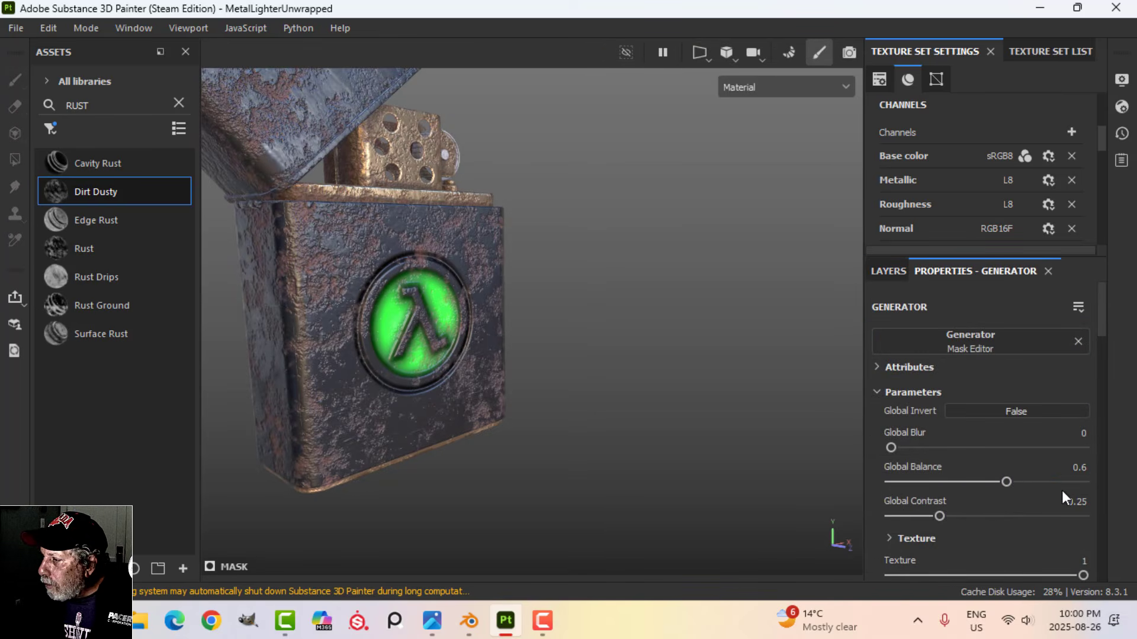
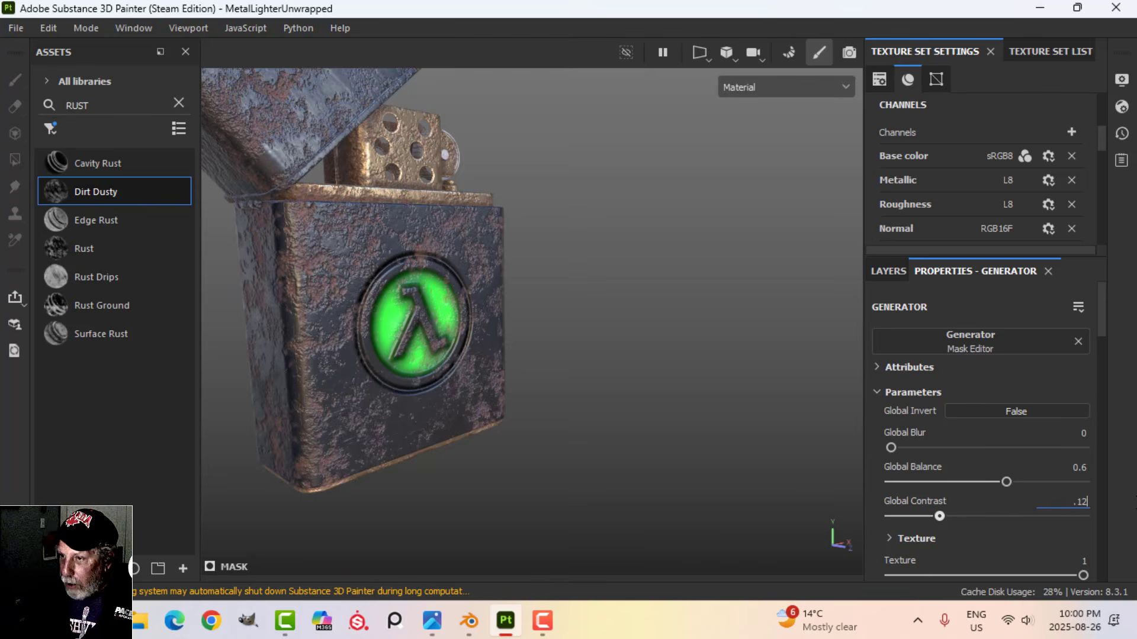
pyautogui.press('Return')
# Set the Mask Editor's Global Blur to 0.5 and check the softened rust on the lid and case
pyautogui.click(1083, 433)
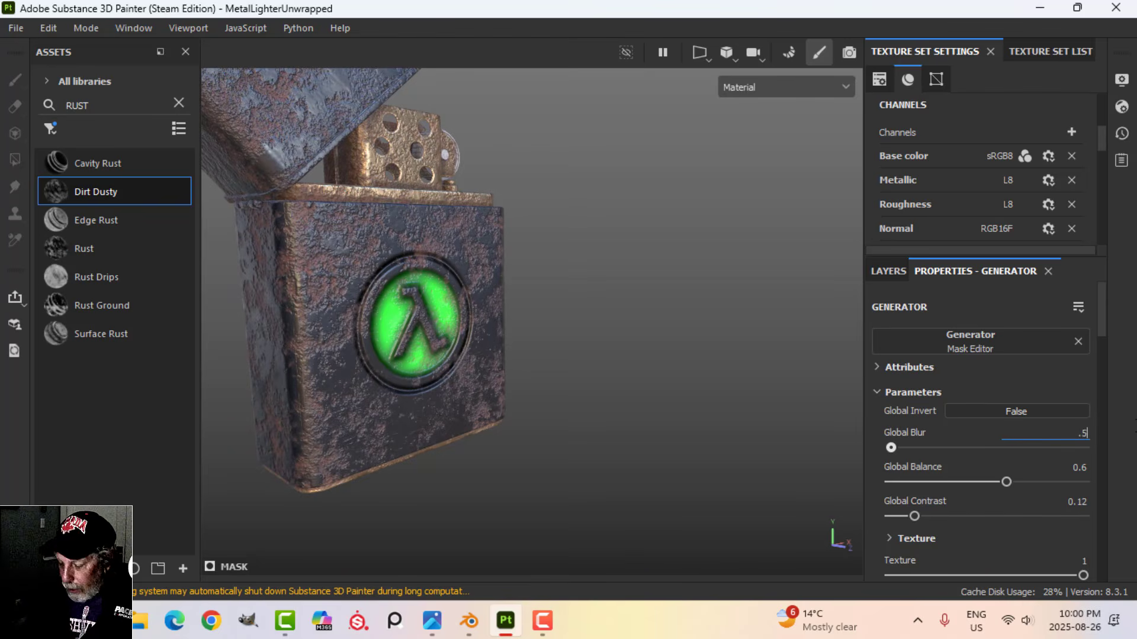
pyautogui.write('.5')
pyautogui.press('Return')
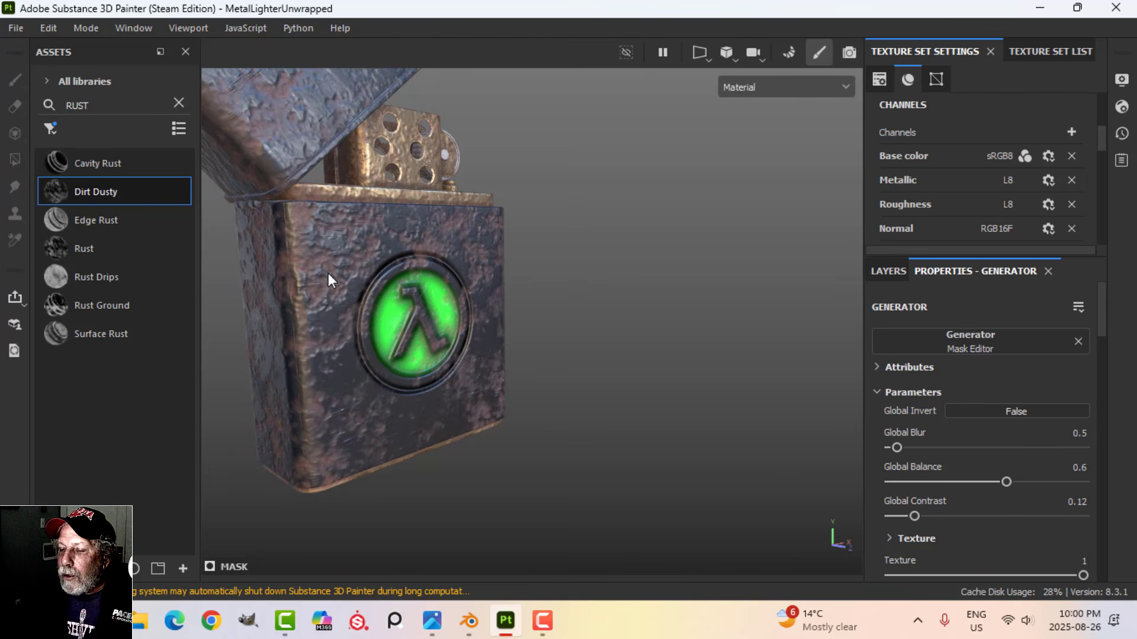
pyautogui.keyDown('alt'); pyautogui.moveTo(514, 350); pyautogui.dragTo(592, 355); pyautogui.keyUp('alt')
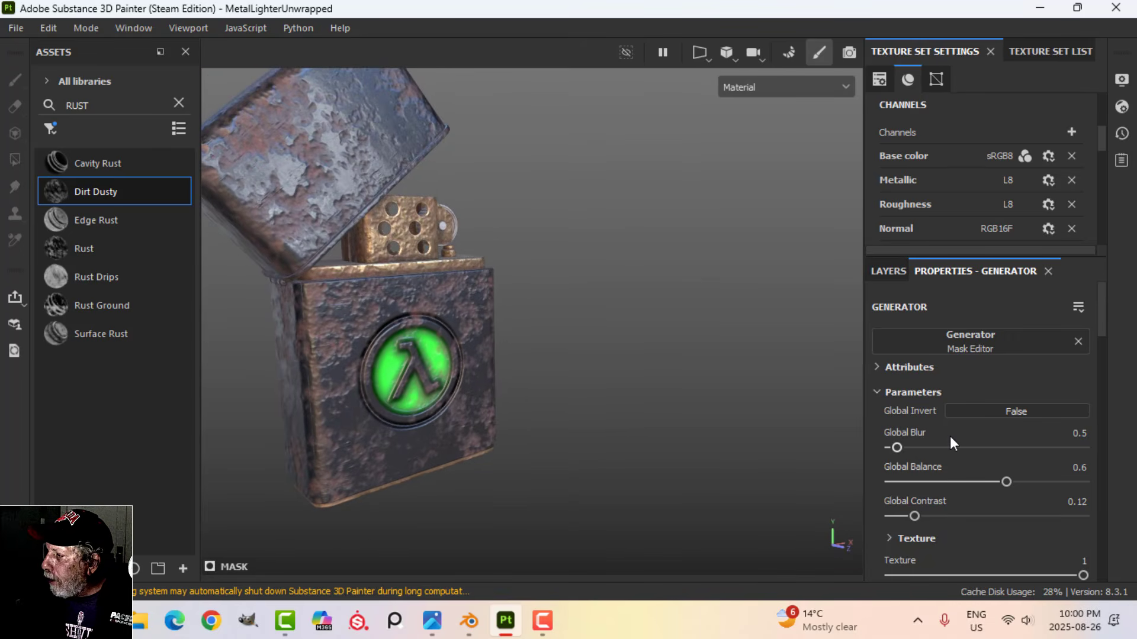
# Add a fill to the rust layer's mask and assign the Clouds 3 procedural texture as its grayscale
pyautogui.click(891, 270)
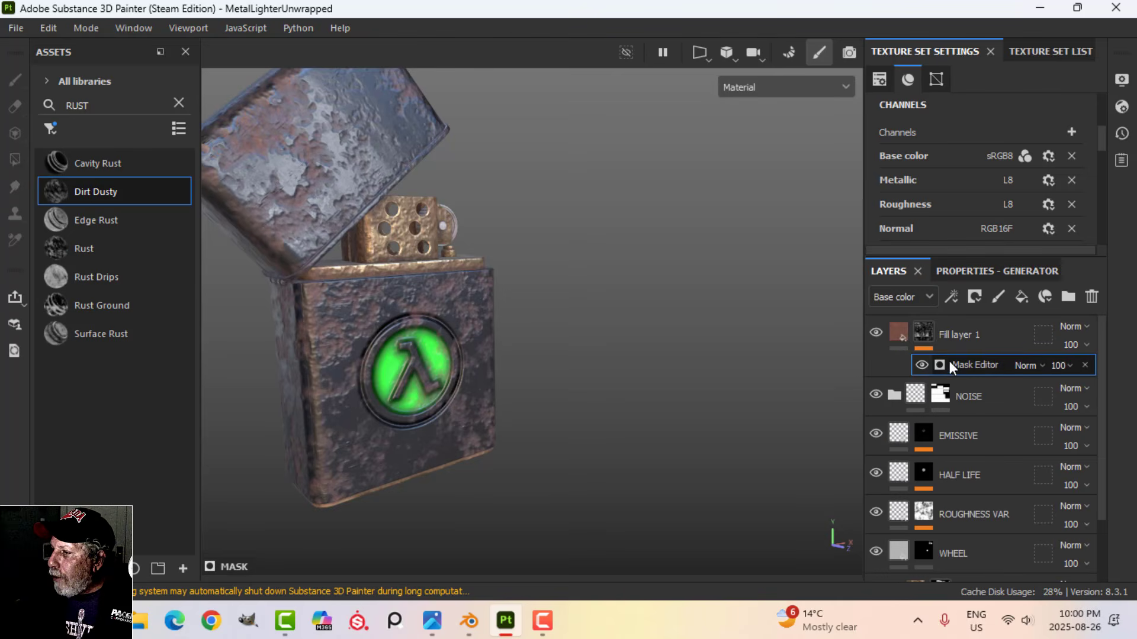
pyautogui.click(951, 296)
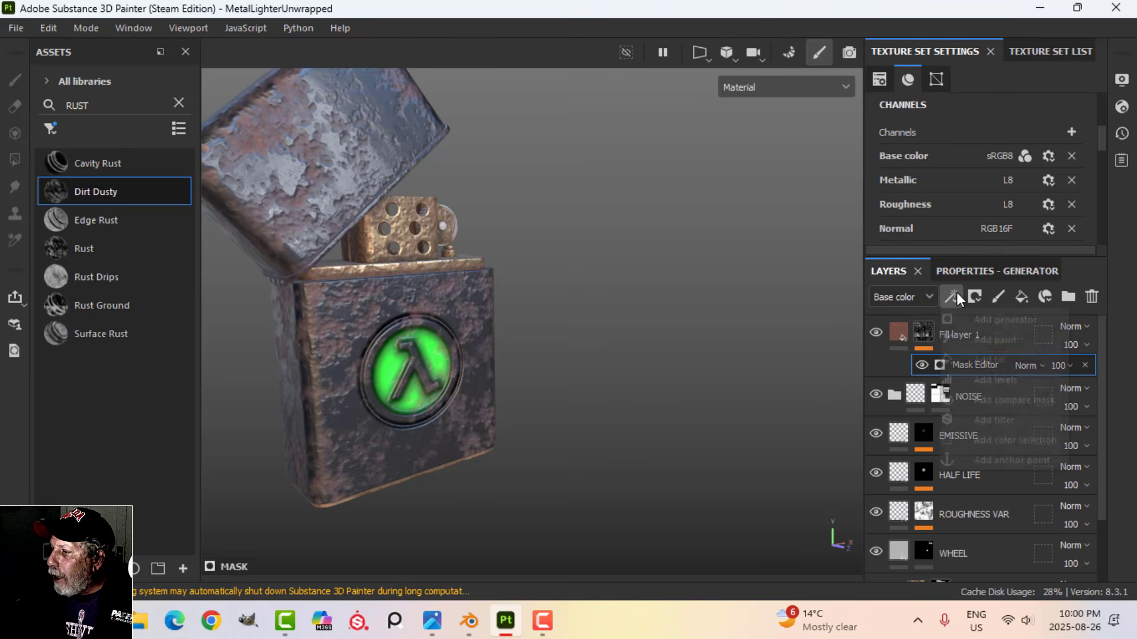
pyautogui.click(996, 360)
pyautogui.click(986, 271)
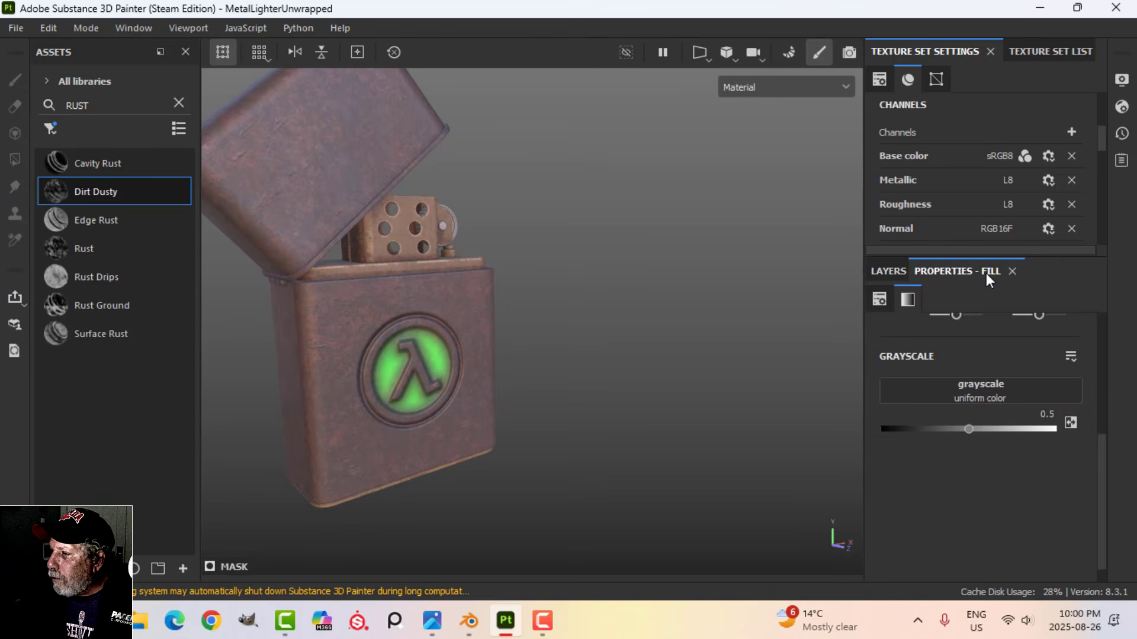
pyautogui.click(990, 394)
pyautogui.click(1117, 170)
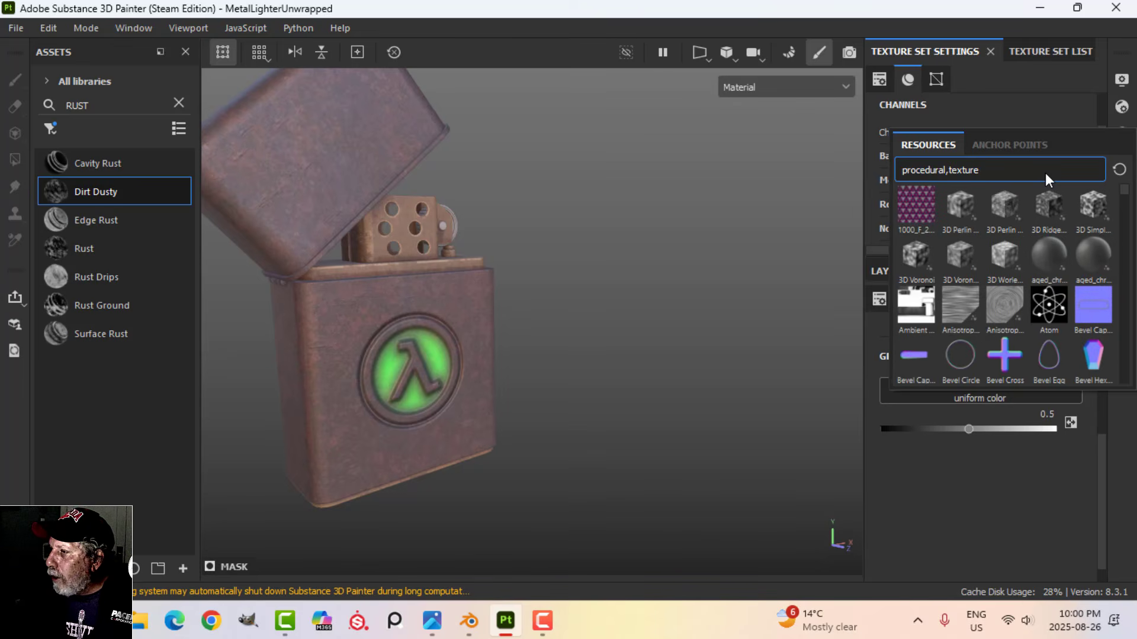
pyautogui.write('CLOUDS')
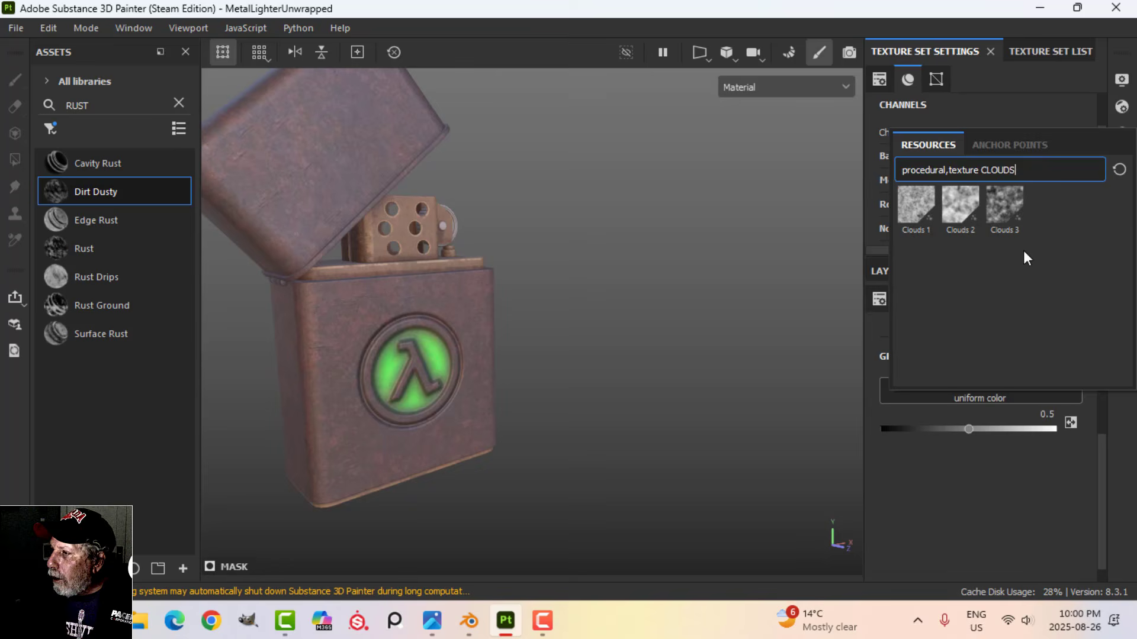
pyautogui.click(1007, 215)
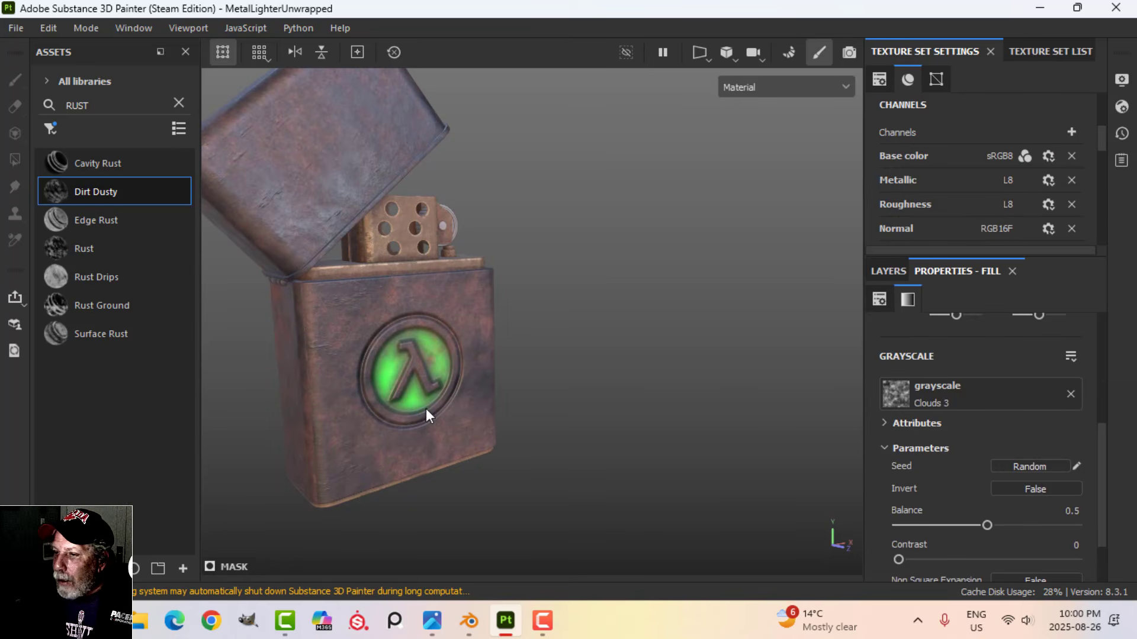
# Change the Clouds 3 fill's blending mode to Subtract and check the reduced rust on the lighter
pyautogui.click(894, 274)
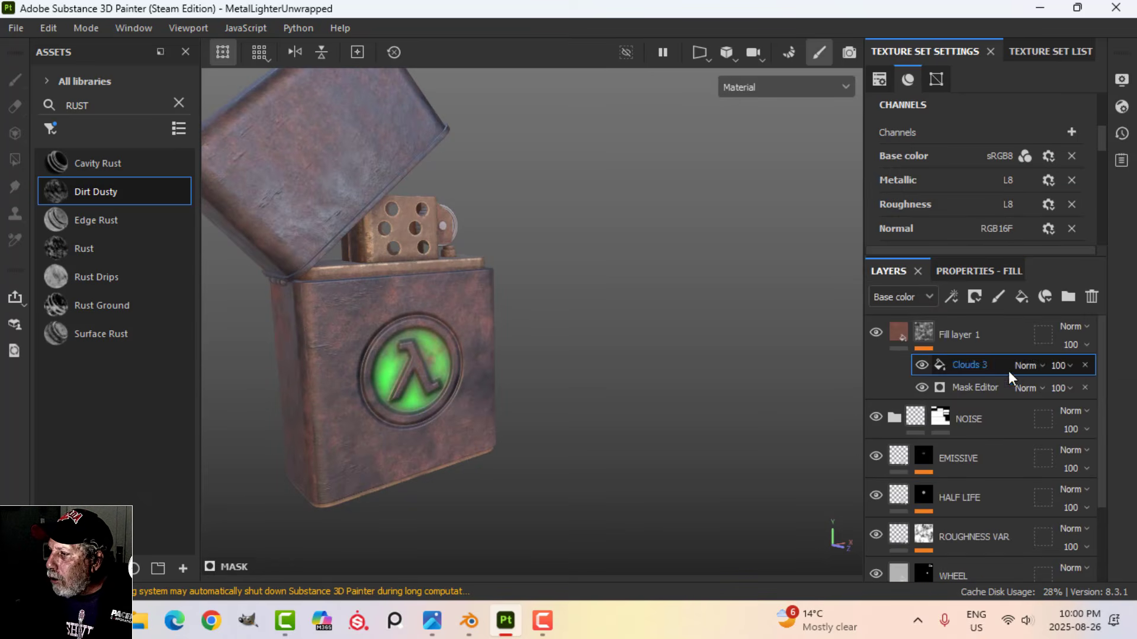
pyautogui.click(1043, 365)
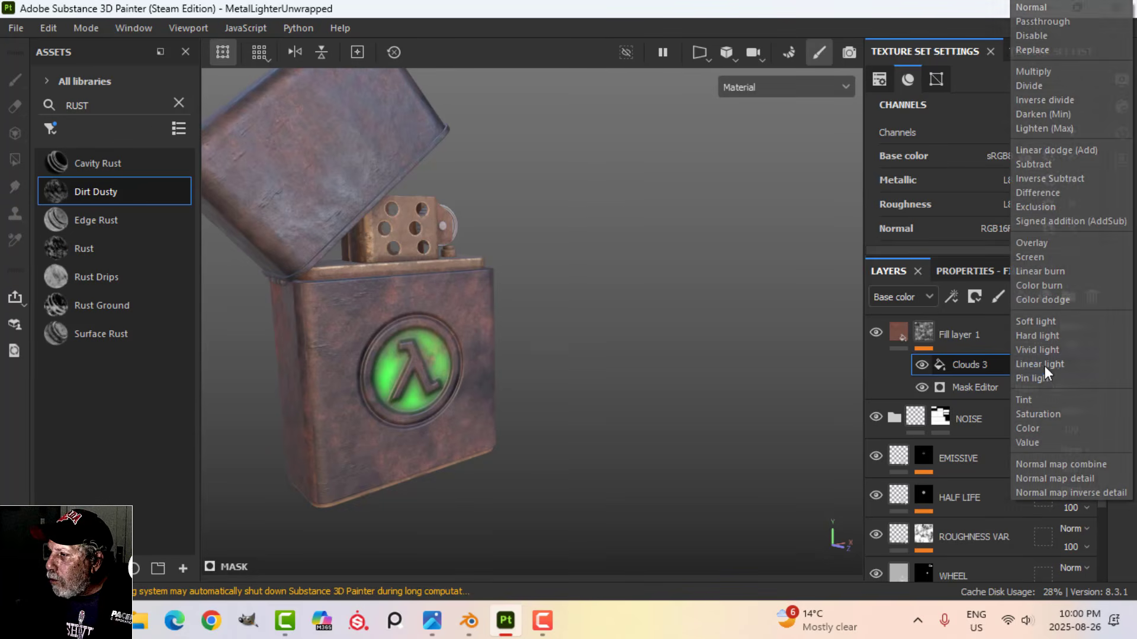
pyautogui.click(1035, 165)
pyautogui.keyDown('alt'); pyautogui.moveTo(397, 392); pyautogui.dragTo(397, 399); pyautogui.keyUp('alt')
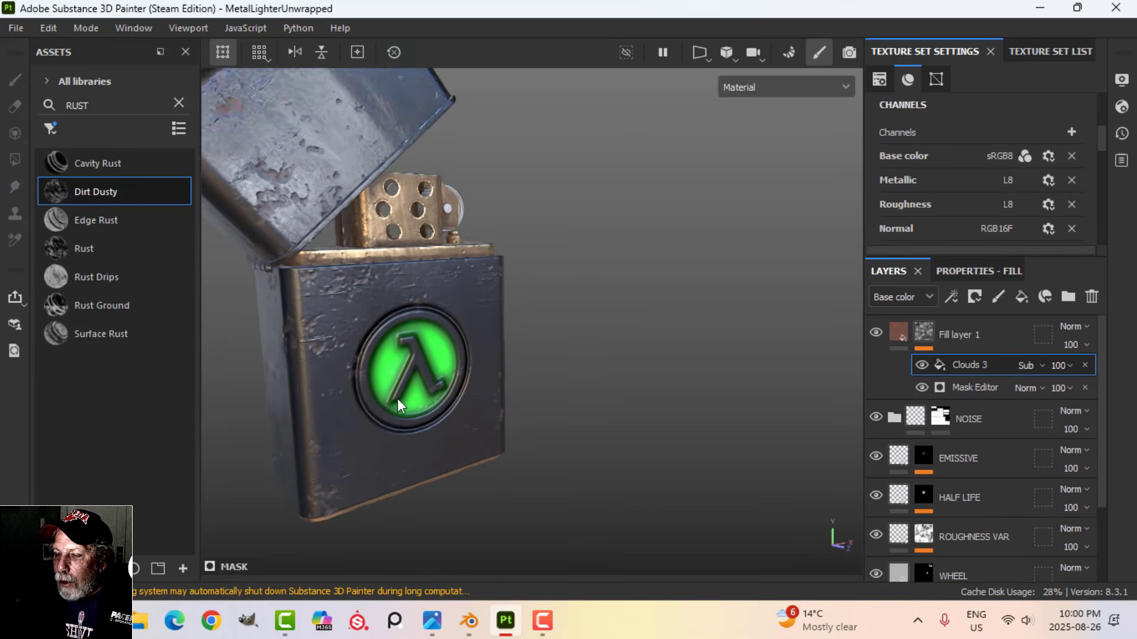
# Set the Clouds 3 fill's Balance to 0.37 and its Contrast to 0.04 to tune the rust coverage
pyautogui.click(975, 272)
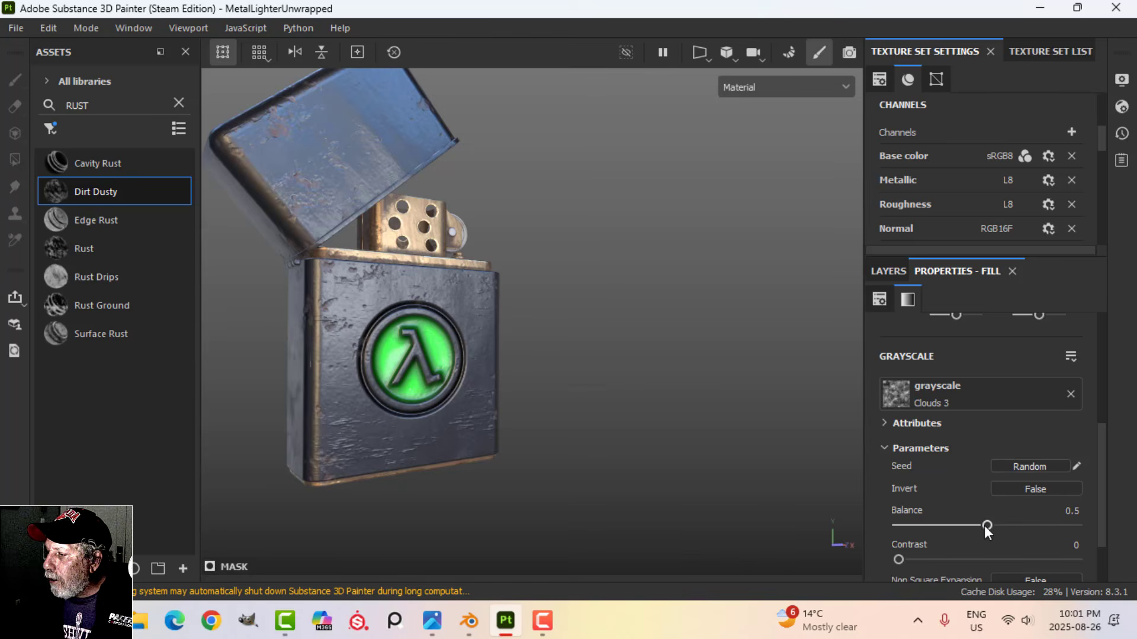
pyautogui.moveTo(984, 524); pyautogui.dragTo(964, 514)
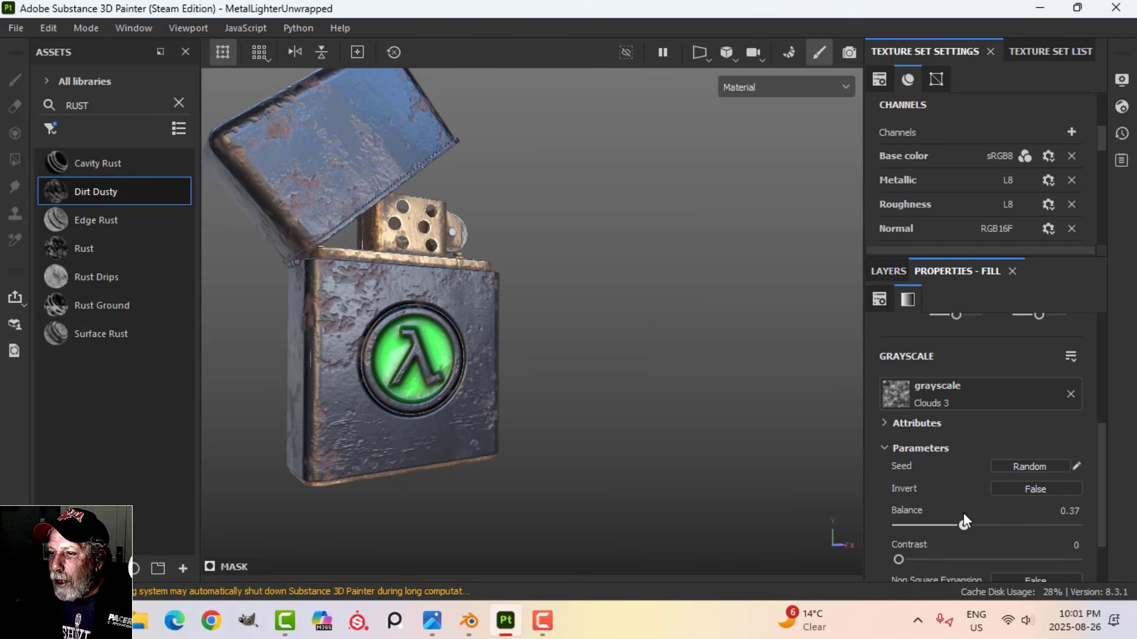
pyautogui.click(904, 558)
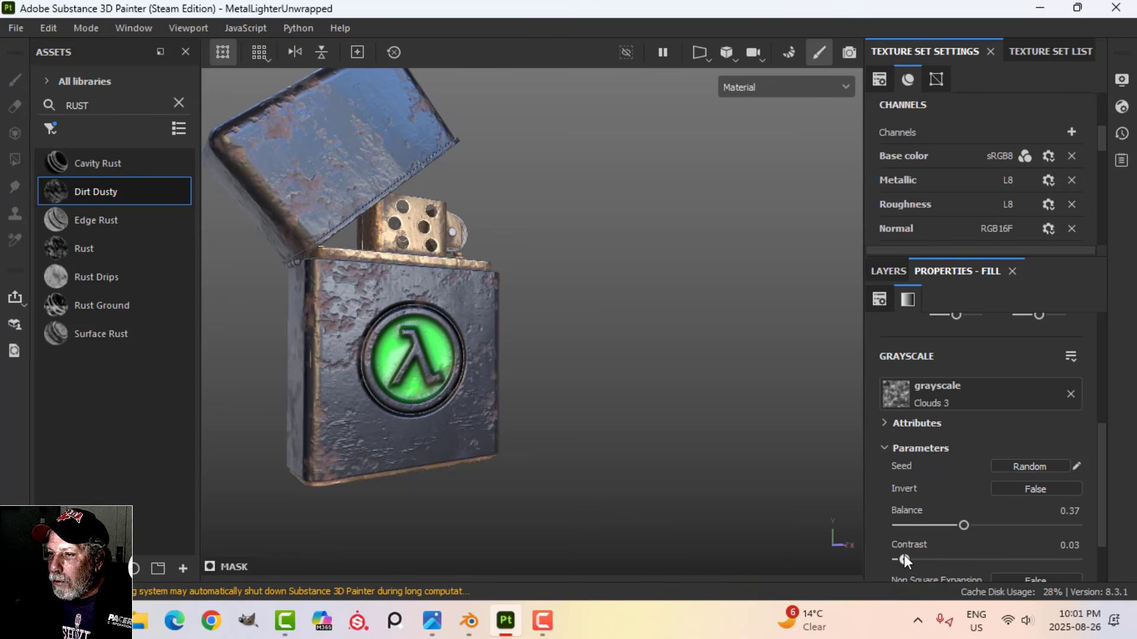
pyautogui.moveTo(904, 555); pyautogui.dragTo(905, 555)
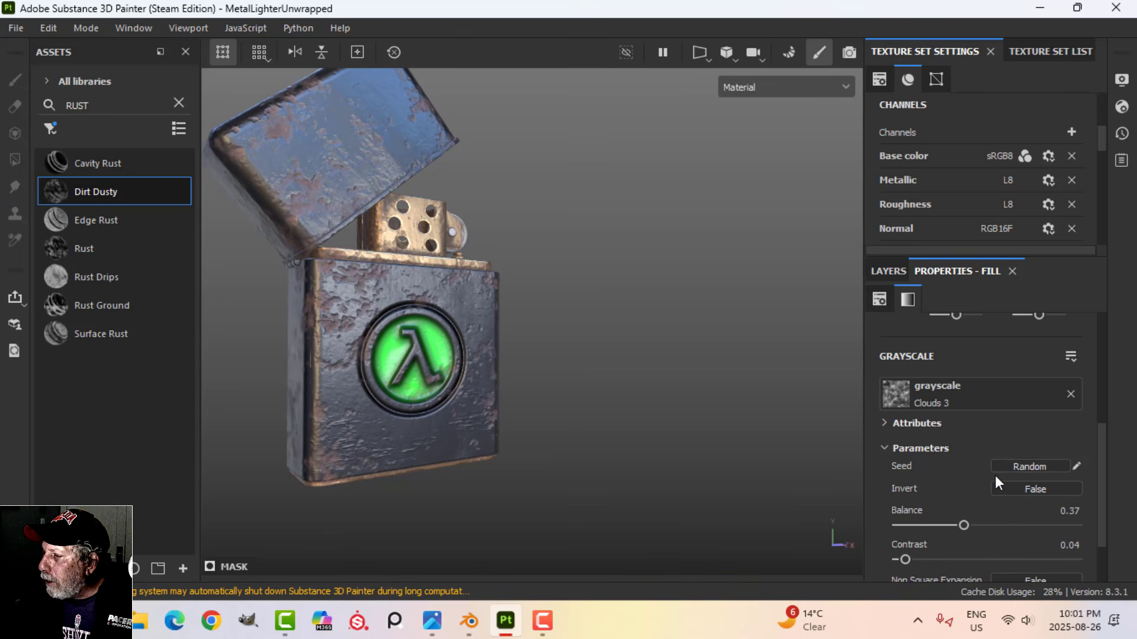
pyautogui.keyDown('alt'); pyautogui.moveTo(337, 302); pyautogui.dragTo(493, 346); pyautogui.keyUp('alt')
# Raise the Steel Roughness parameter of the STEEL layer's Steel Rough material to 0.59
pyautogui.click(891, 271)
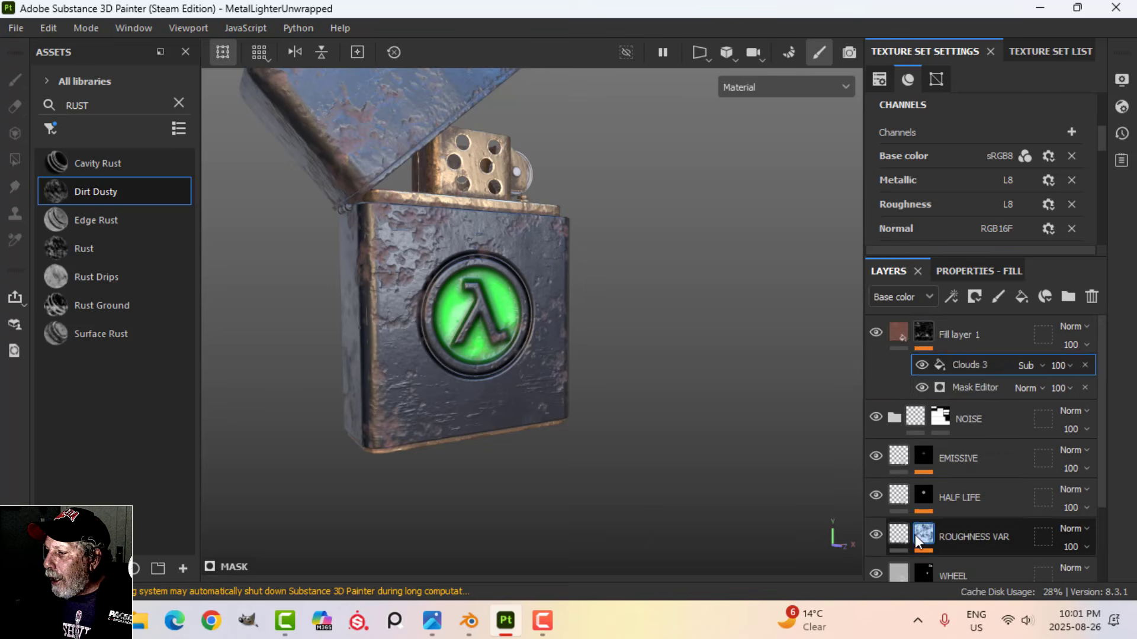
pyautogui.scroll(-2, 917, 539)
pyautogui.click(903, 551)
pyautogui.click(963, 271)
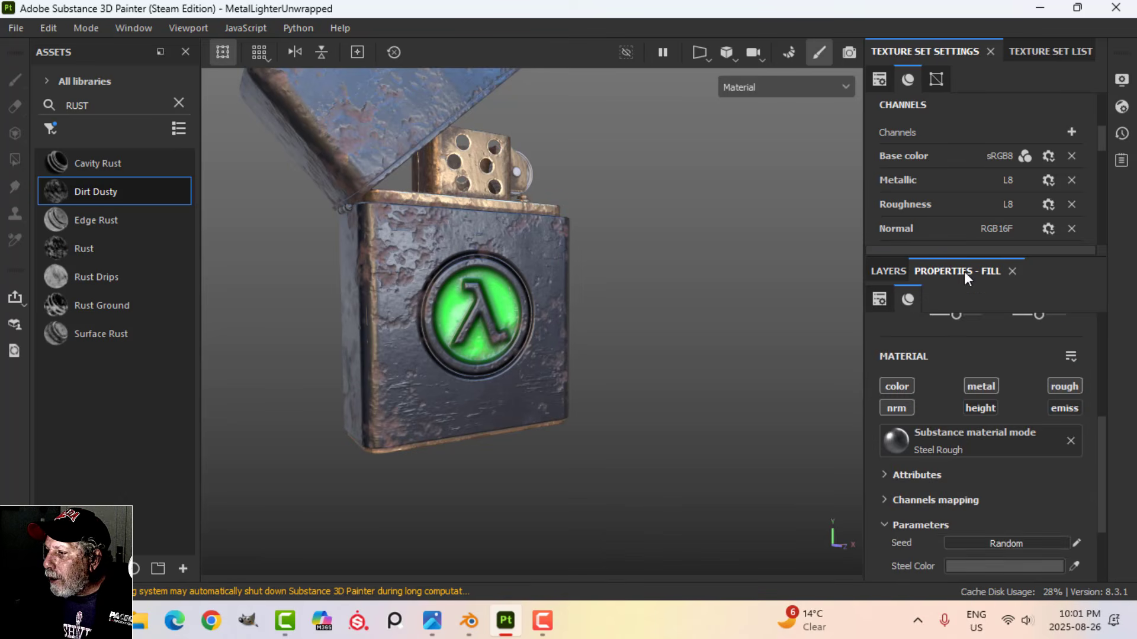
pyautogui.scroll(-2, 969, 542)
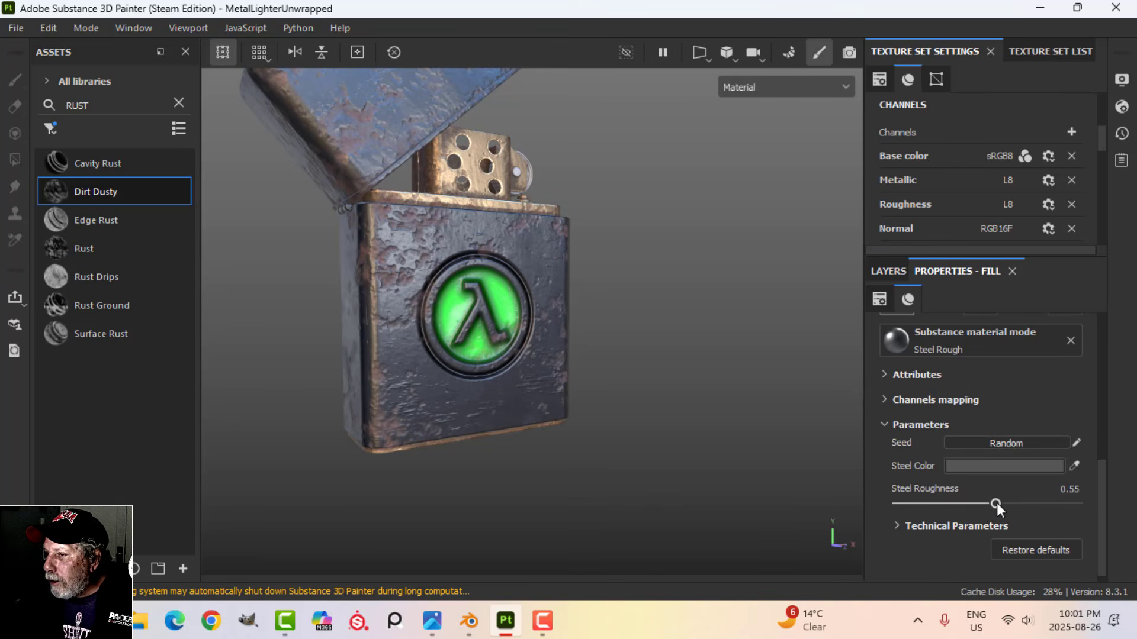
pyautogui.moveTo(1000, 503); pyautogui.dragTo(1002, 502)
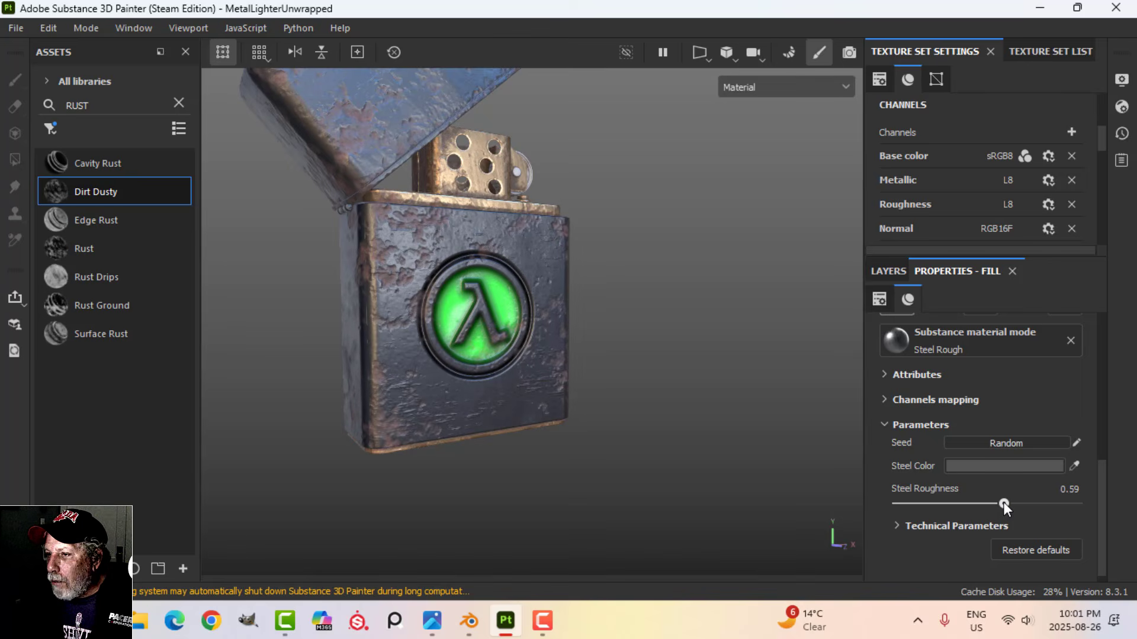
# Darken the Steel Color of the STEEL layer's material to a deeper, nearly neutral grey
pyautogui.click(974, 467)
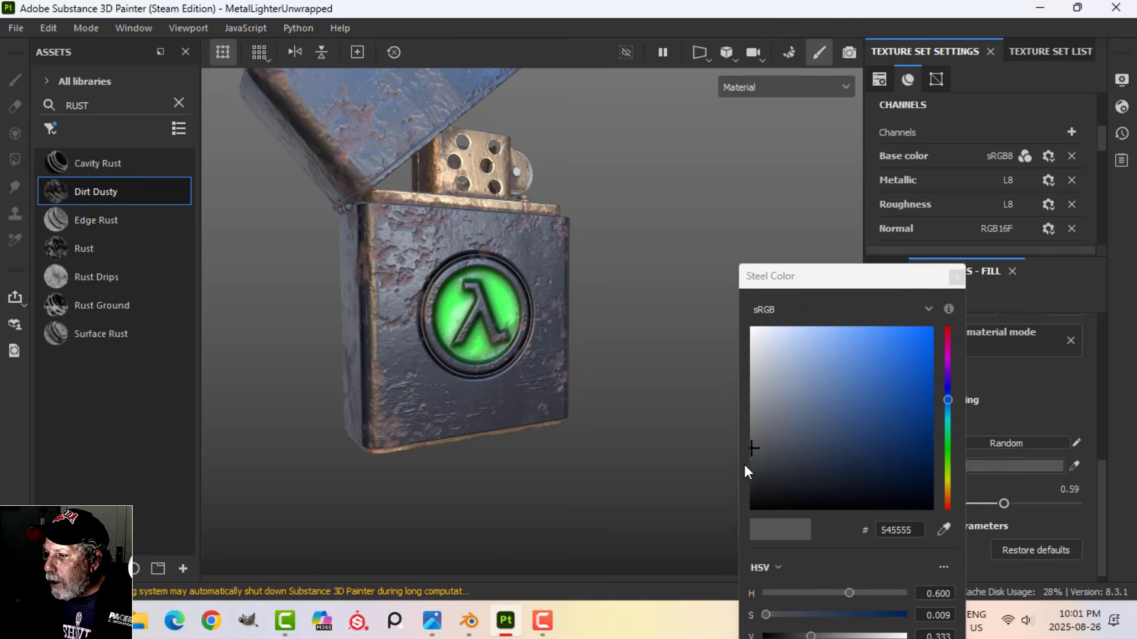
pyautogui.moveTo(754, 466); pyautogui.dragTo(751, 463)
pyautogui.moveTo(752, 465); pyautogui.dragTo(752, 466)
pyautogui.click(955, 278)
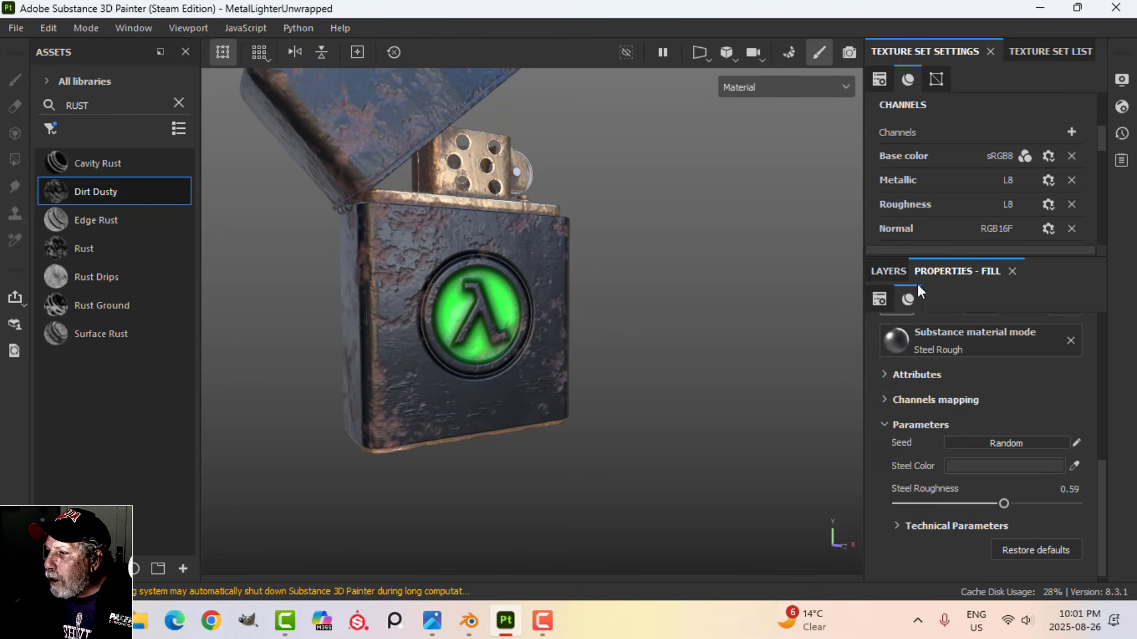
# Rename the rust fill layer at the top of the layer stack to RUST
pyautogui.click(888, 271)
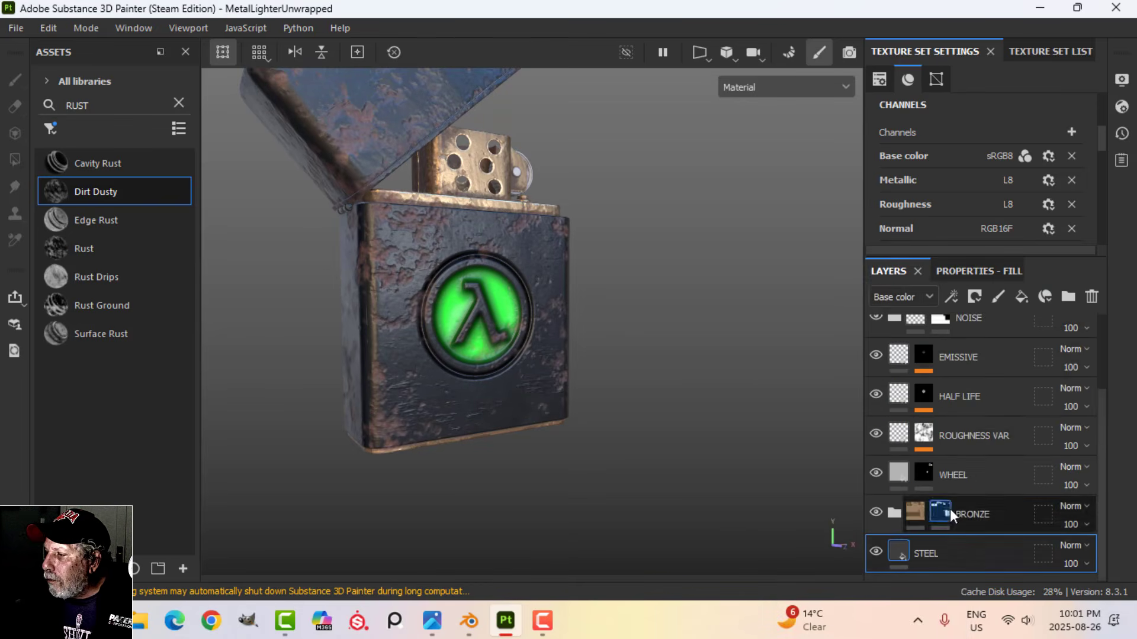
pyautogui.scroll(3, 950, 509)
pyautogui.doubleClick(946, 332)
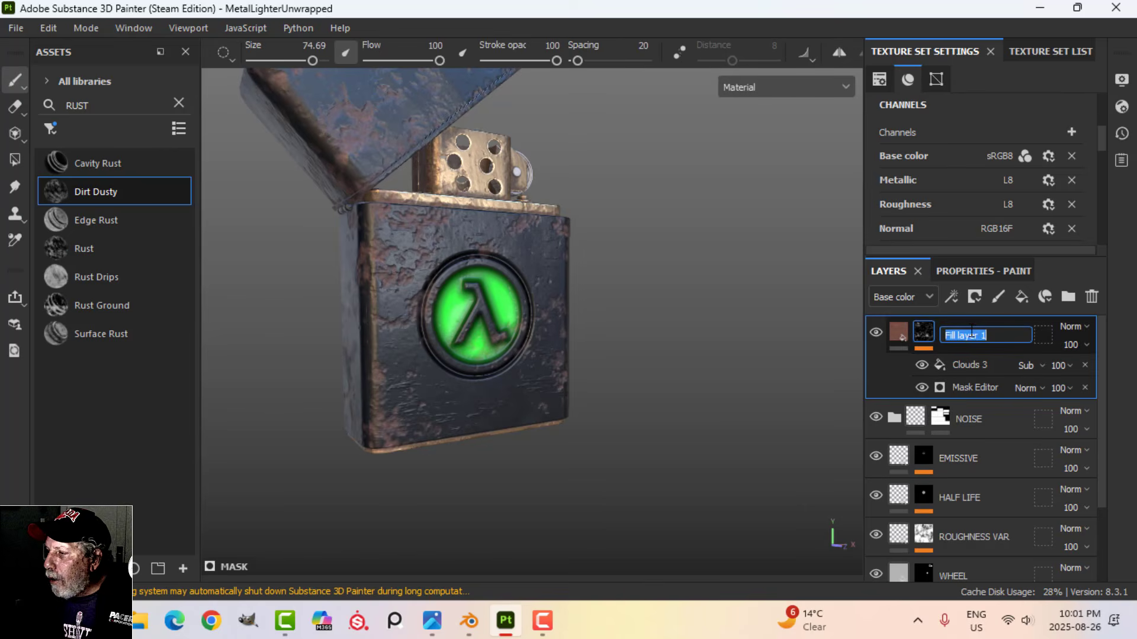
pyautogui.write('RUST')
pyautogui.press('Return')
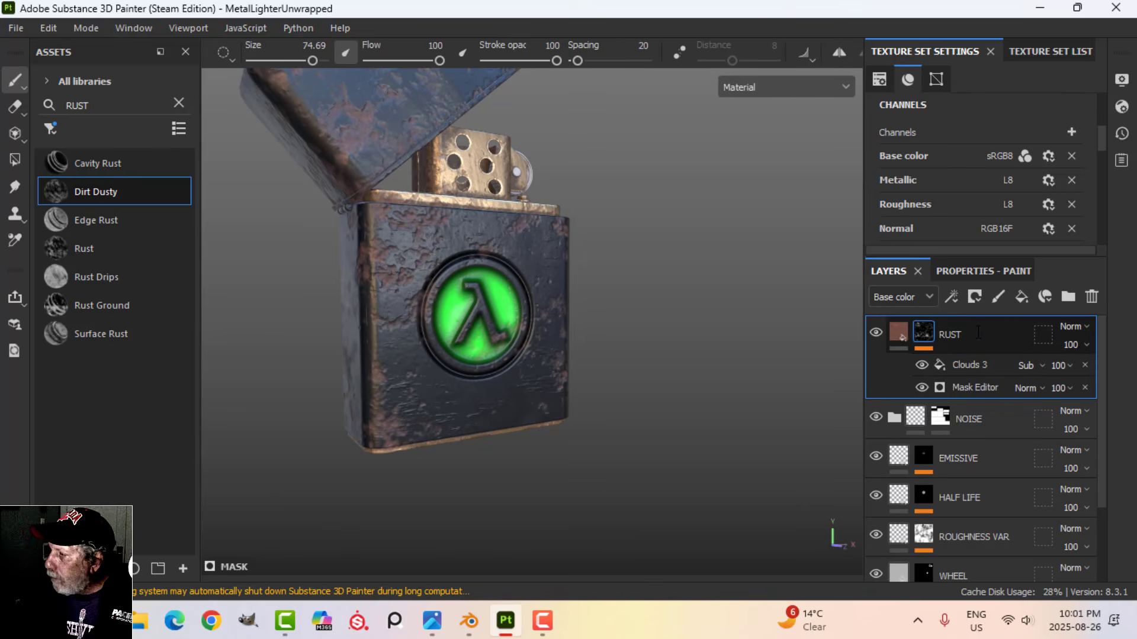
# Add a Blur Slope filter above the Clouds 3 fill in the RUST layer's mask
pyautogui.click(959, 363)
pyautogui.click(952, 297)
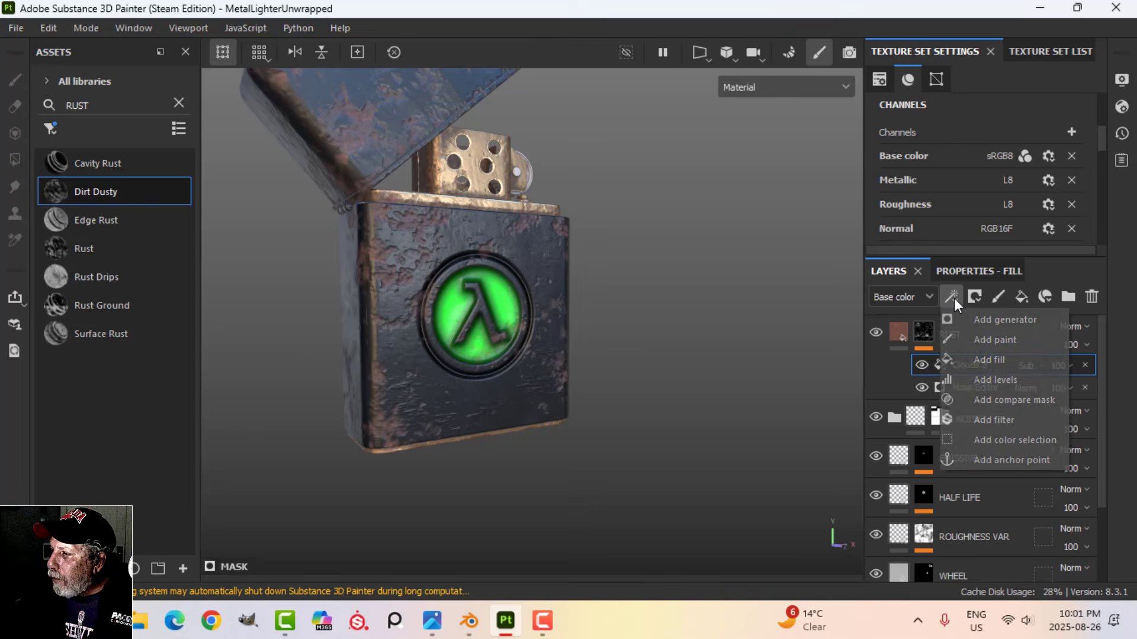
pyautogui.click(980, 419)
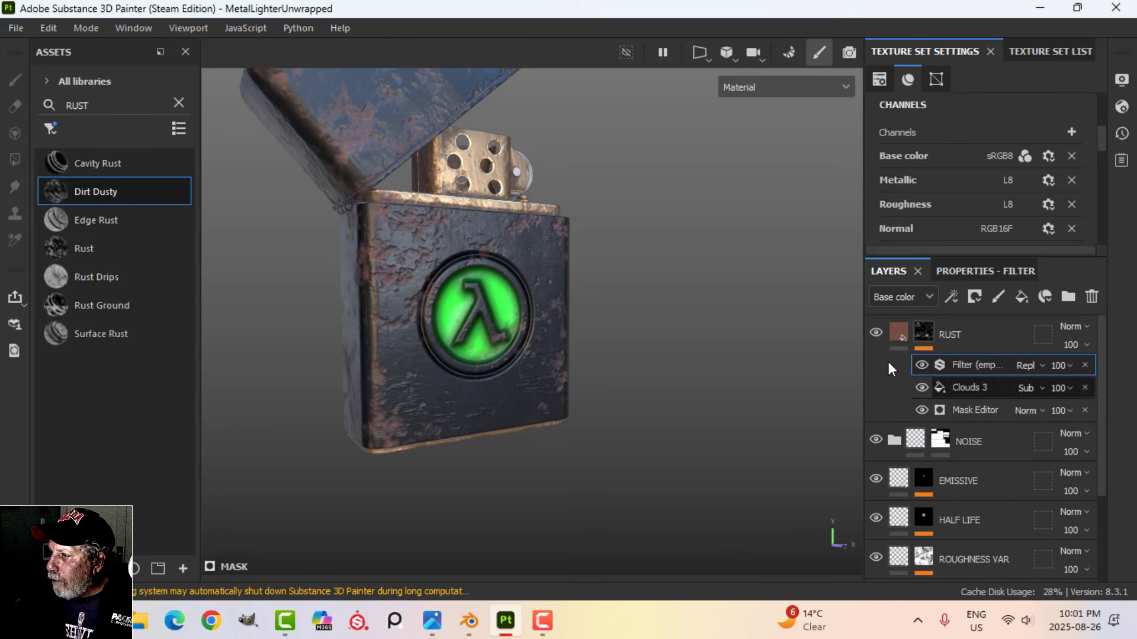
pyautogui.click(980, 269)
pyautogui.keyDown('alt'); pyautogui.moveTo(495, 395); pyautogui.dragTo(486, 331); pyautogui.keyUp('alt')
pyautogui.click(930, 342)
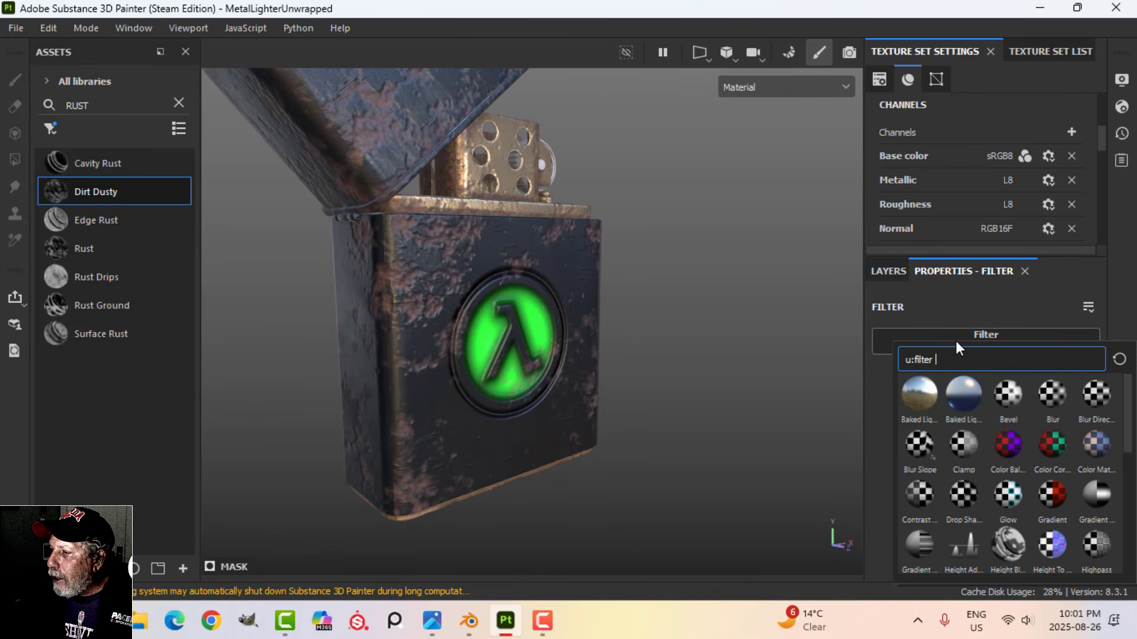
pyautogui.press('Escape')
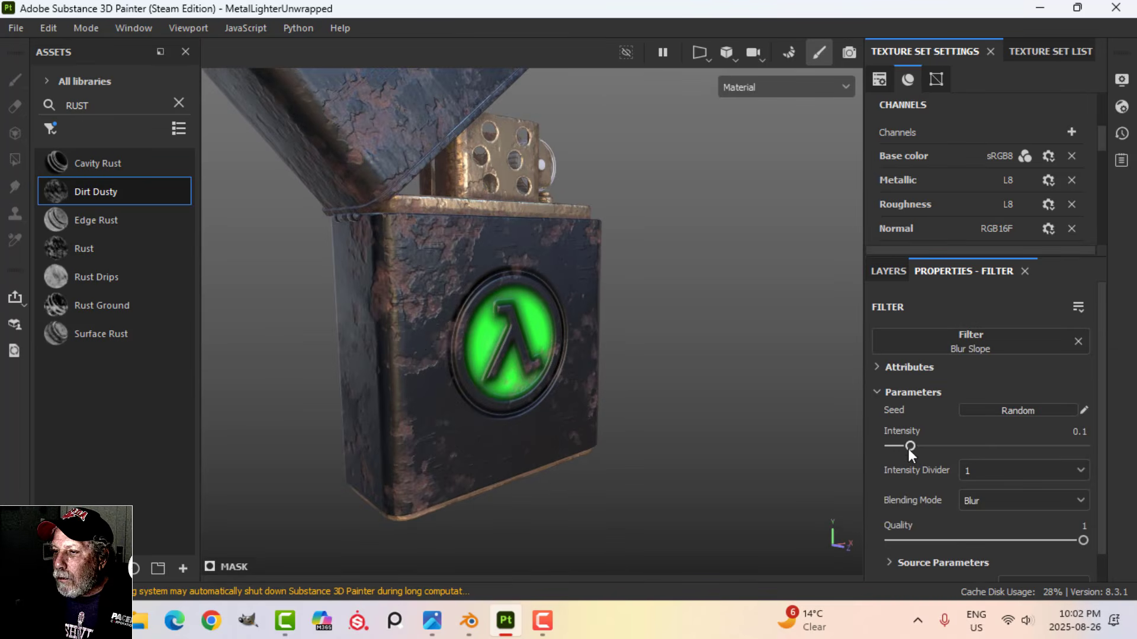
# Set the Blur Slope filter's Intensity to 0.15 and inspect the broken-up rust edges on the case
pyautogui.keyDown('alt'); pyautogui.moveTo(425, 349); pyautogui.dragTo(428, 265); pyautogui.keyUp('alt')
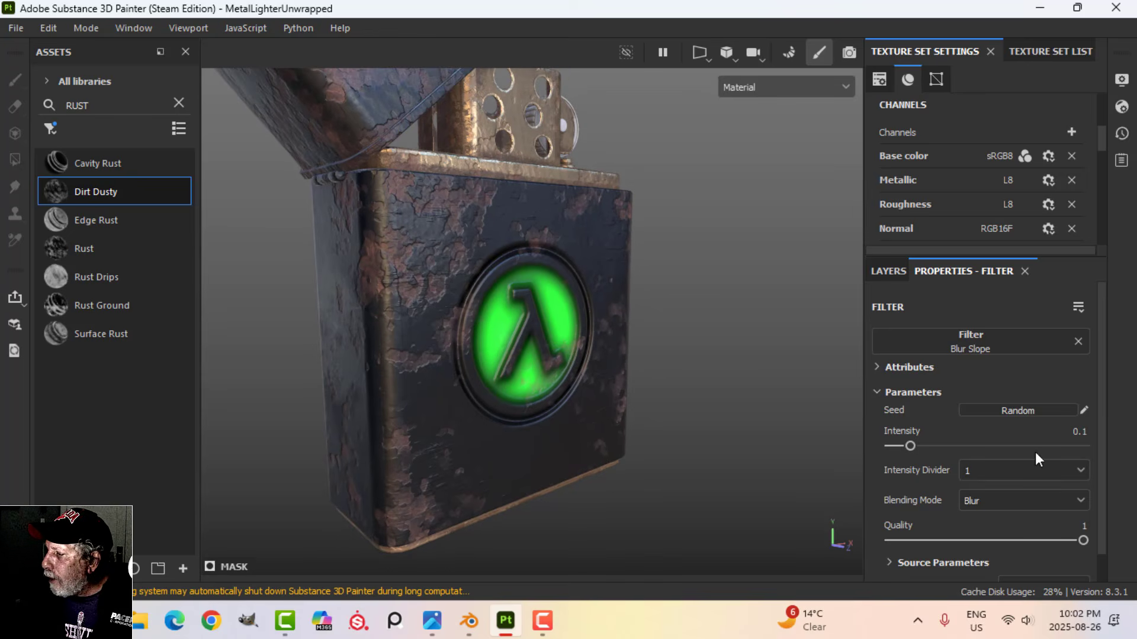
pyautogui.click(1079, 431)
pyautogui.write('.1')
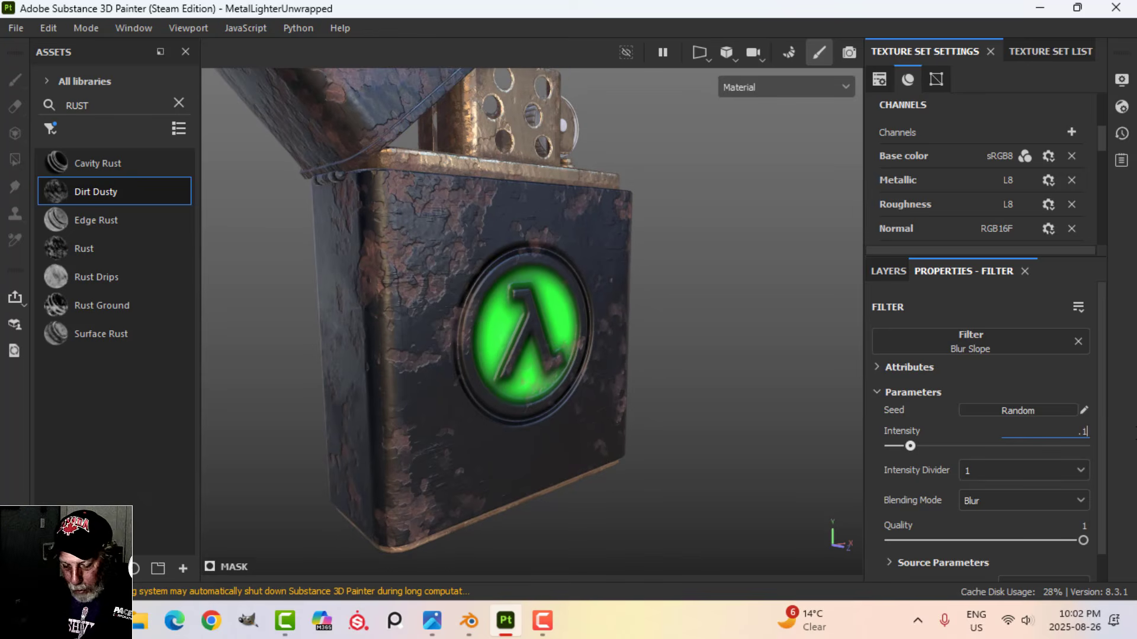
pyautogui.write('5')
pyautogui.press('Return')
pyautogui.keyDown('alt'); pyautogui.moveTo(570, 460); pyautogui.dragTo(482, 410); pyautogui.keyUp('alt')
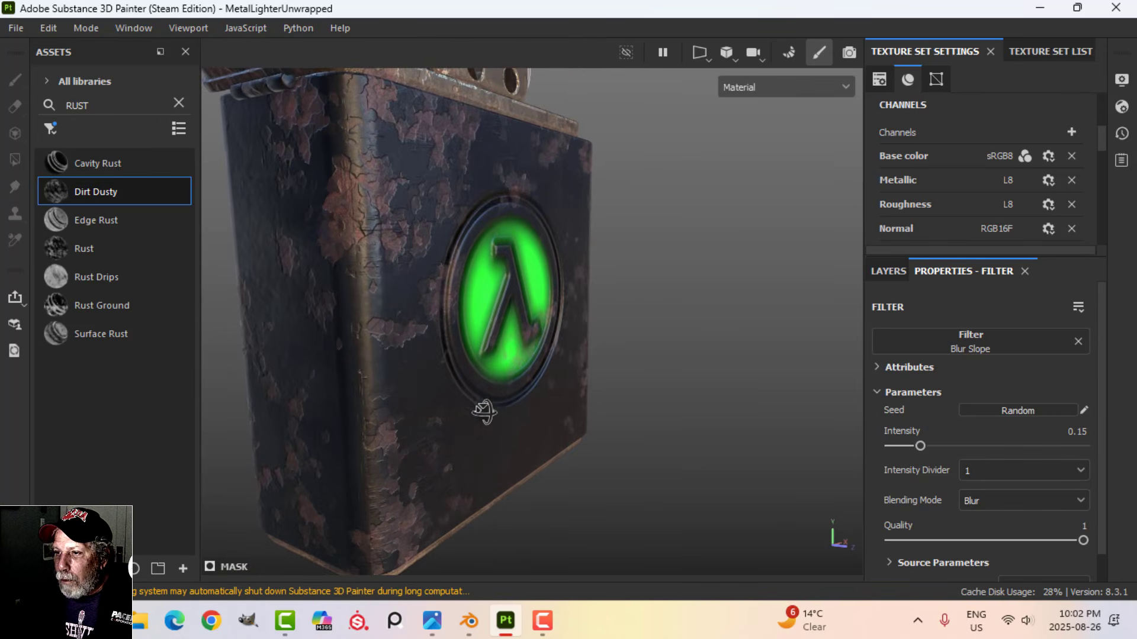
# Add a fill layer above the RUST layer with only the color and rough channels enabled
pyautogui.keyDown('alt'); pyautogui.moveTo(371, 200); pyautogui.dragTo(631, 420); pyautogui.keyUp('alt')
pyautogui.keyDown('alt'); pyautogui.moveTo(631, 419); pyautogui.dragTo(597, 404, button='middle'); pyautogui.keyUp('alt')
pyautogui.keyDown('alt'); pyautogui.moveTo(597, 404); pyautogui.dragTo(637, 401); pyautogui.keyUp('alt')
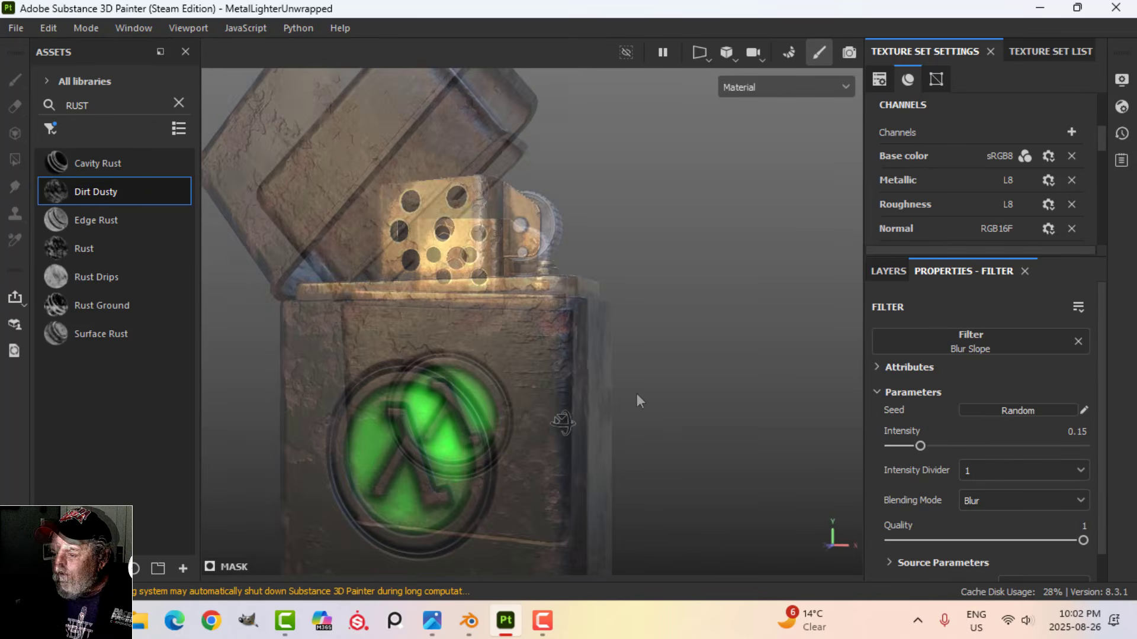
pyautogui.click(889, 272)
pyautogui.click(897, 339)
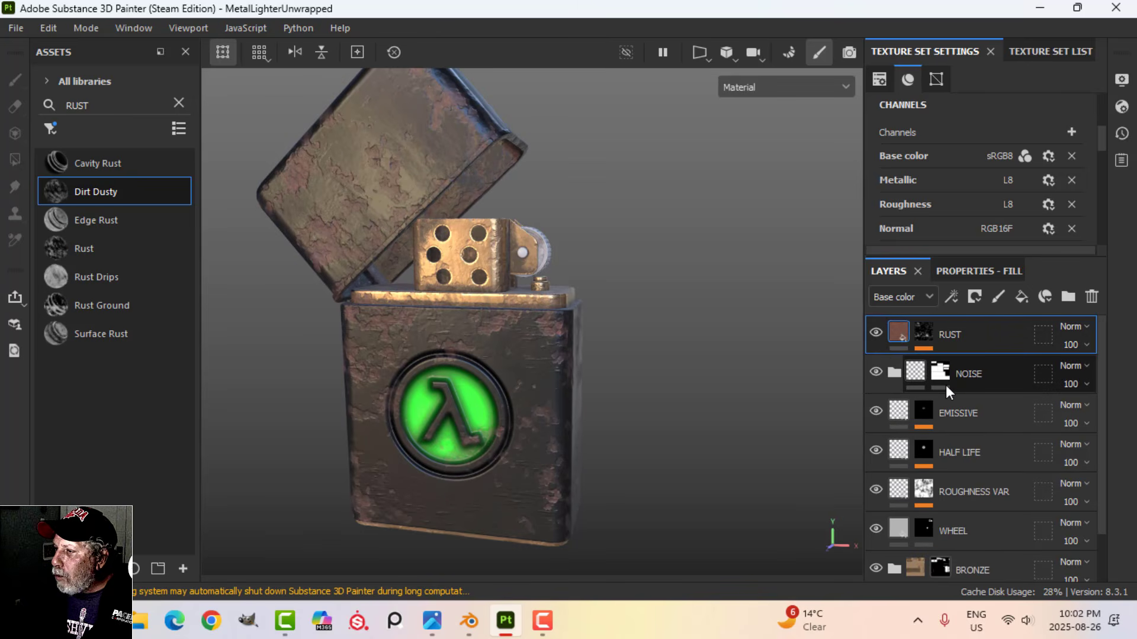
pyautogui.click(1021, 298)
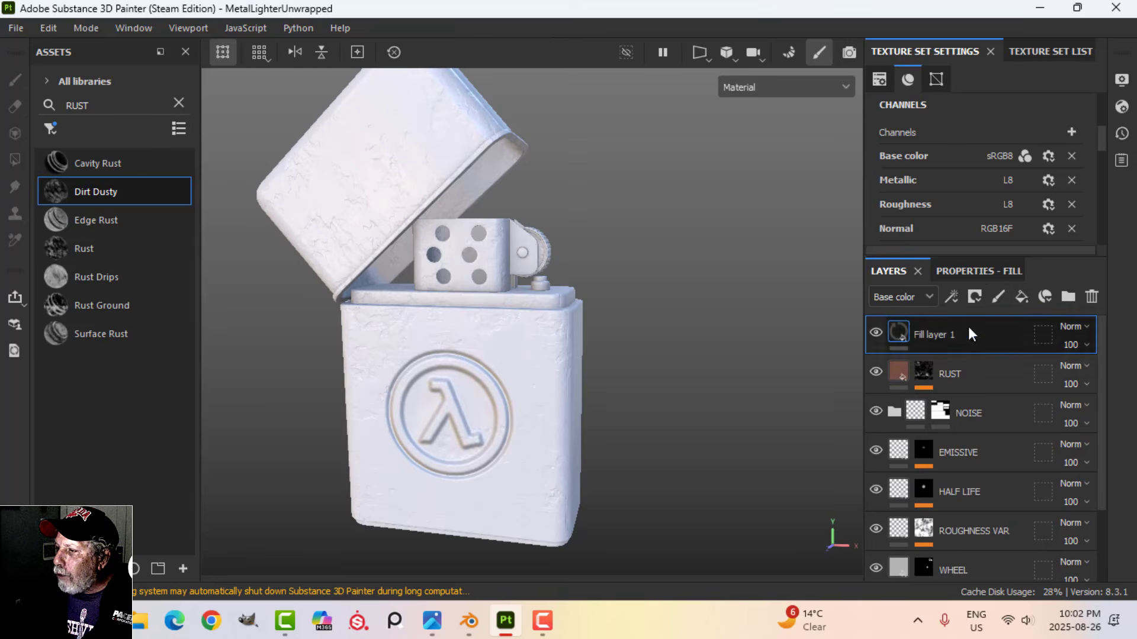
pyautogui.click(979, 270)
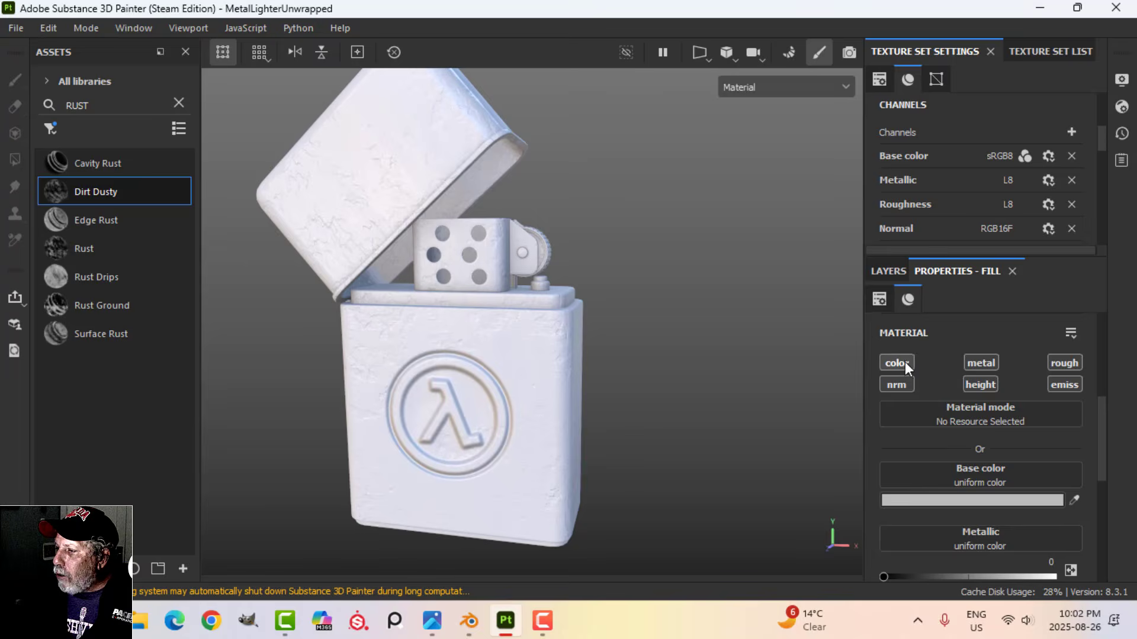
pyautogui.click(981, 362)
pyautogui.click(1064, 362)
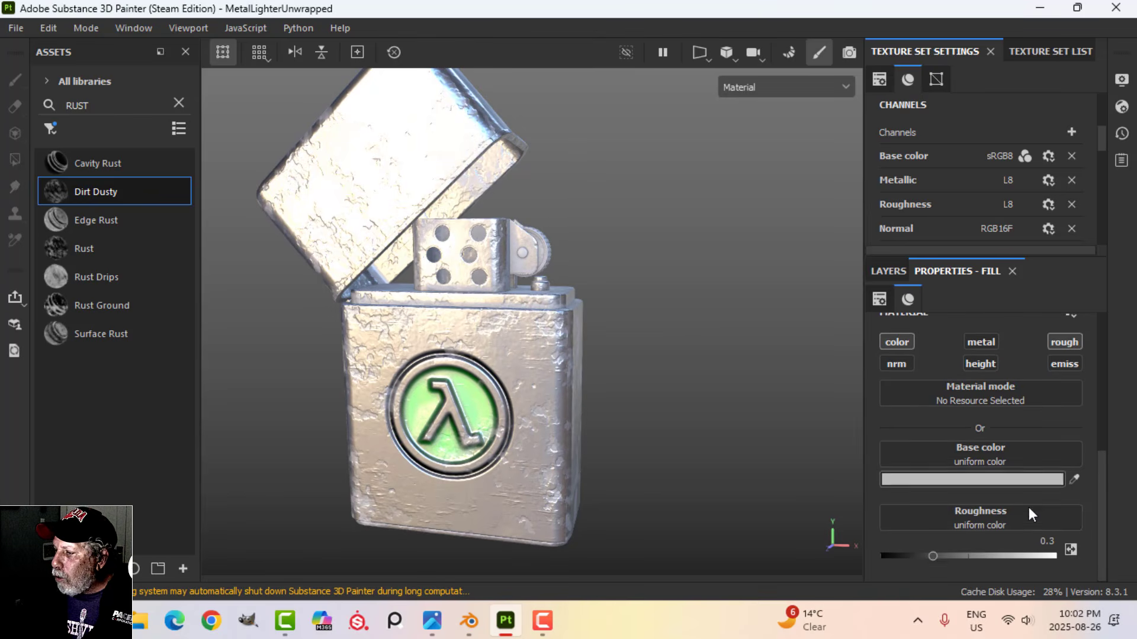
# Set the new fill layer's roughness to 0.6714 and its base color to a very dark grey
pyautogui.moveTo(932, 556); pyautogui.dragTo(999, 558)
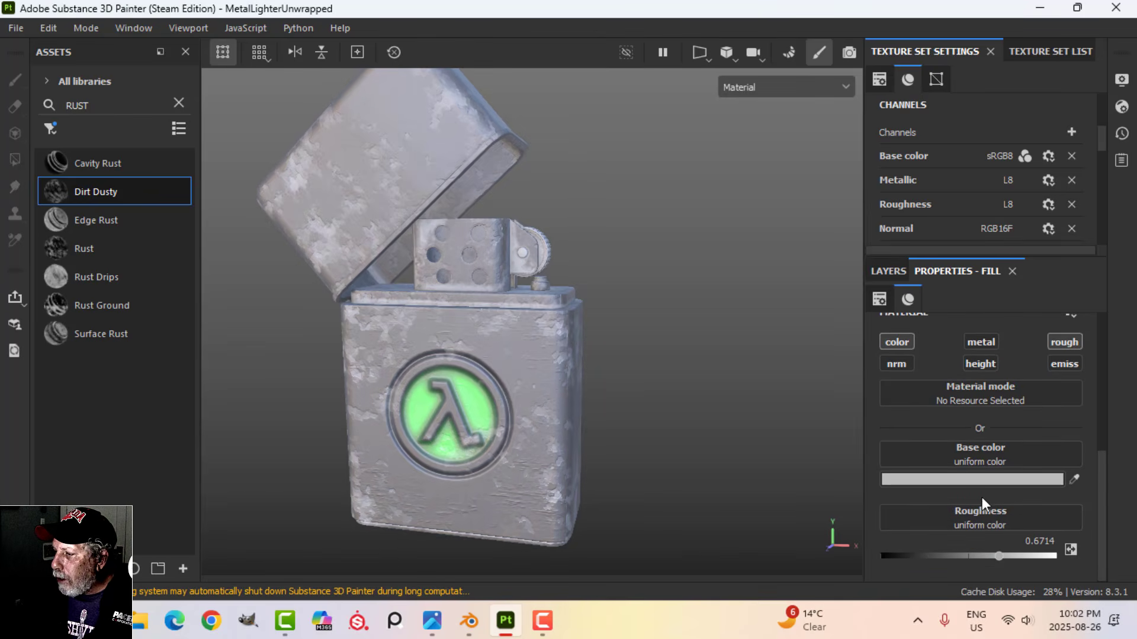
pyautogui.click(973, 478)
pyautogui.click(758, 474)
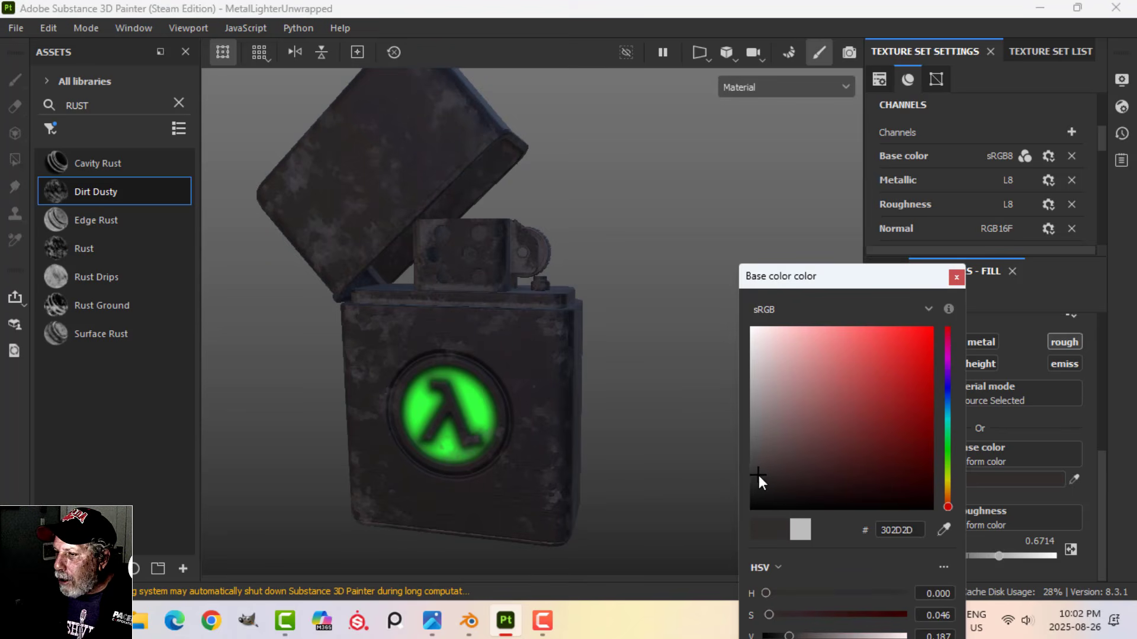
pyautogui.moveTo(758, 475); pyautogui.dragTo(755, 474)
pyautogui.click(956, 277)
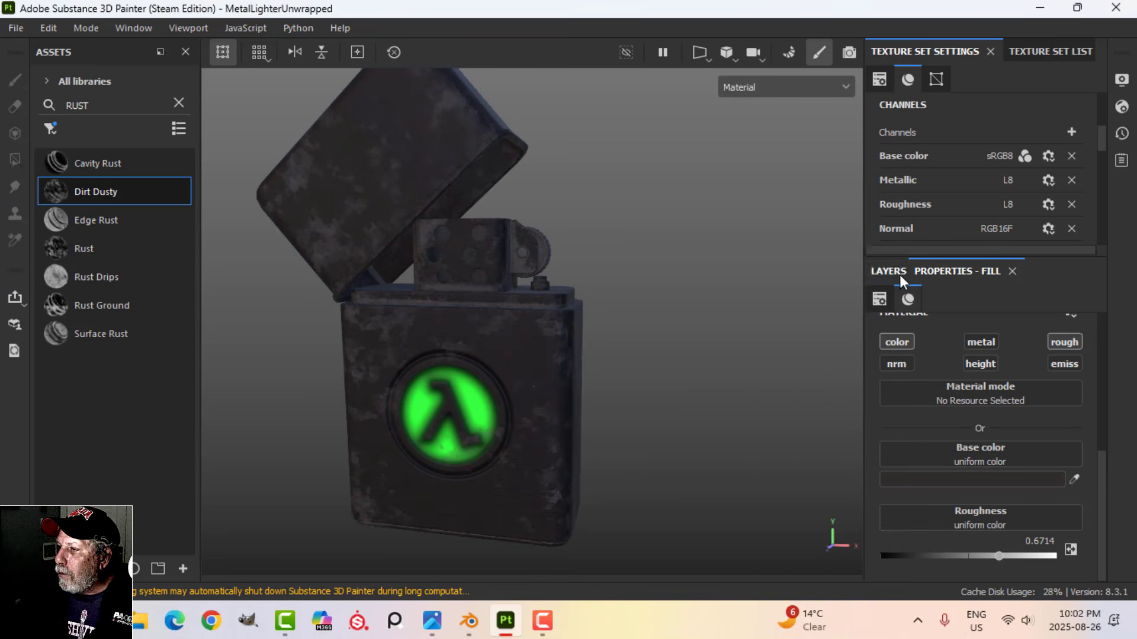
# Add a black mask to the dark fill layer and drive it with a Curvature generator
pyautogui.click(899, 274)
pyautogui.click(974, 300)
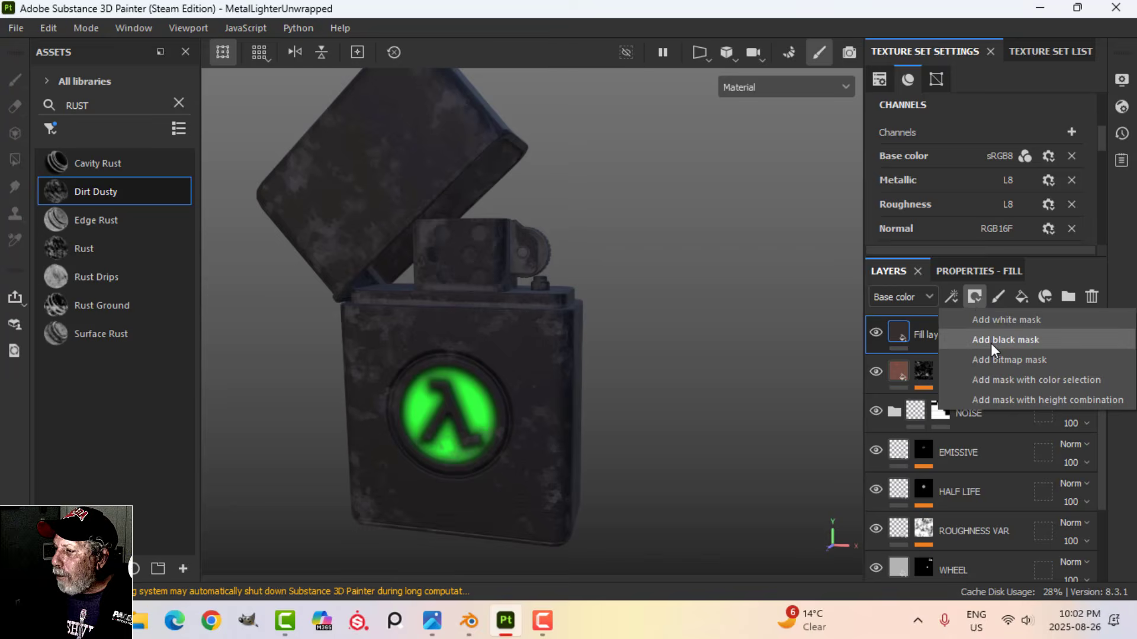
pyautogui.click(992, 334)
pyautogui.click(952, 299)
pyautogui.click(973, 319)
pyautogui.click(985, 273)
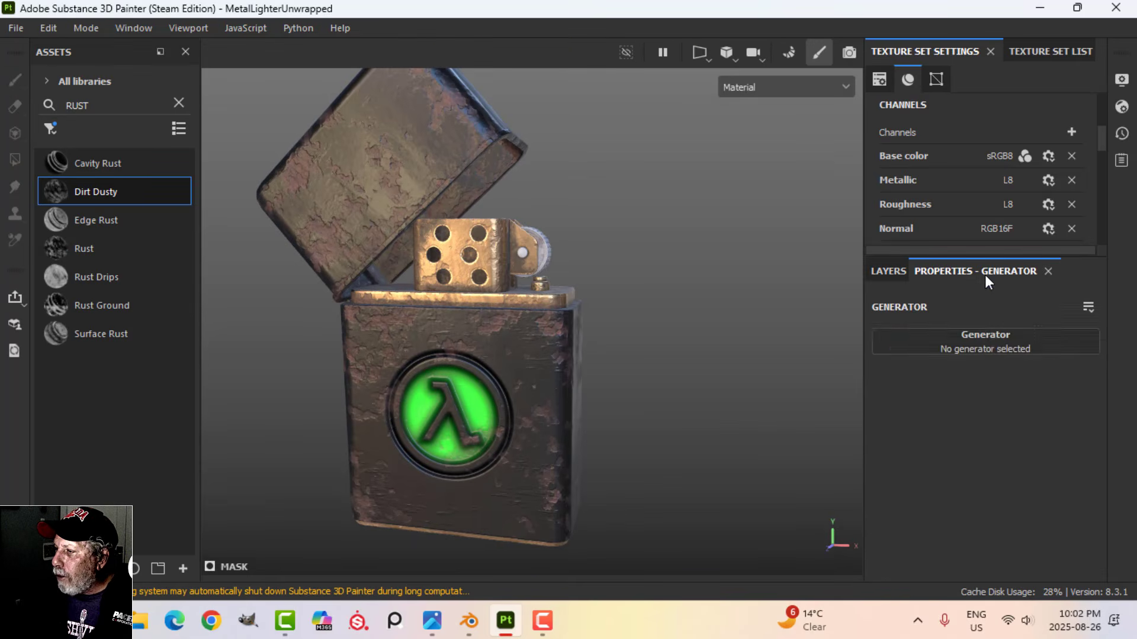
pyautogui.click(992, 337)
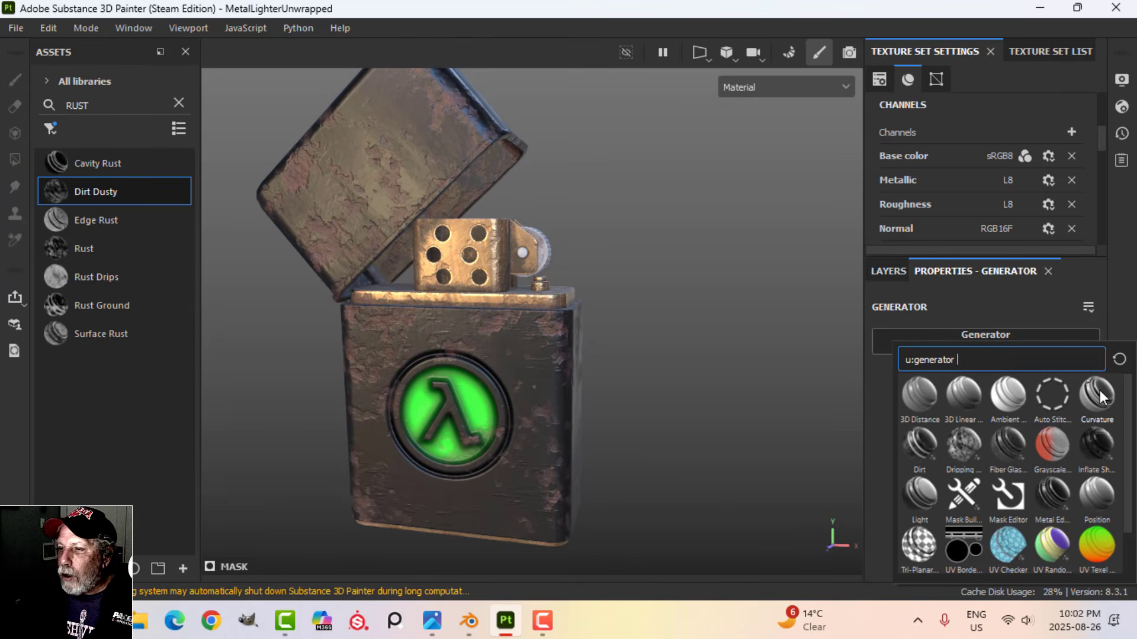
pyautogui.click(1099, 393)
pyautogui.moveTo(580, 460)
pyautogui.keyDown('alt'); pyautogui.mouseDown()
pyautogui.moveTo(558, 444)
pyautogui.moveTo(592, 373)
pyautogui.moveTo(592, 446)
pyautogui.moveTo(598, 432)
pyautogui.moveTo(692, 425)
pyautogui.mouseUp(); pyautogui.keyUp('alt')
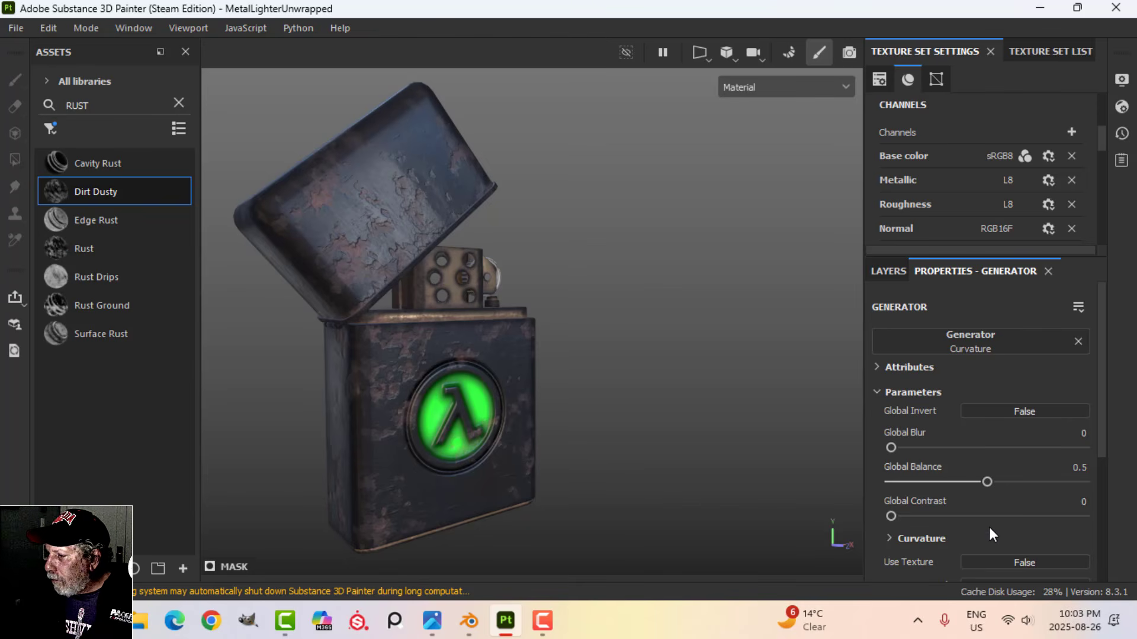
pyautogui.click(891, 272)
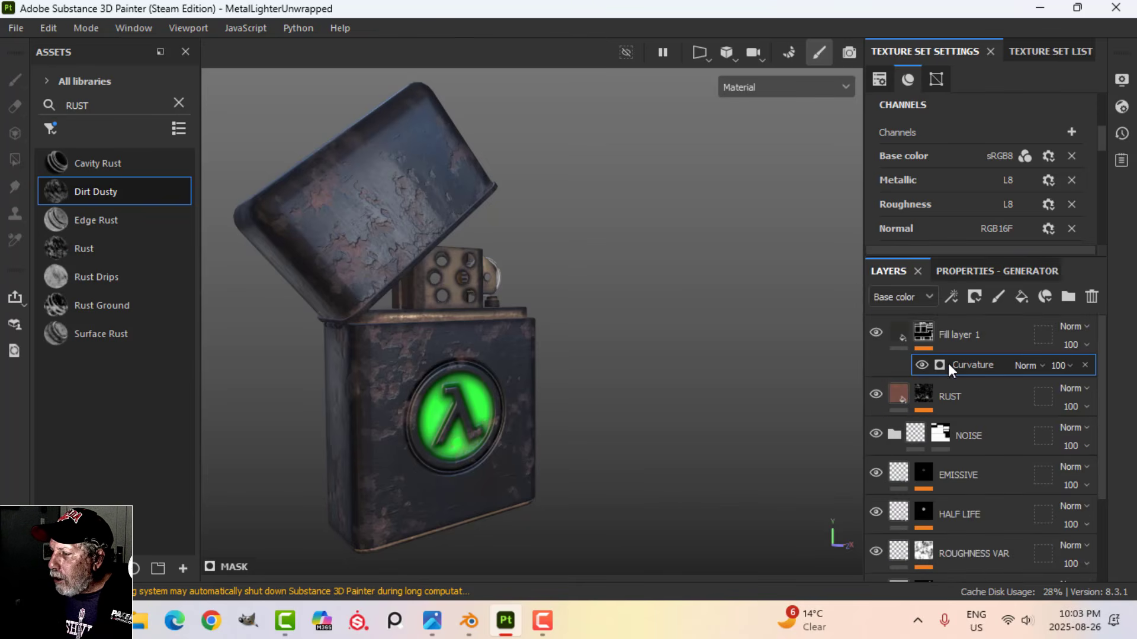
pyautogui.click(901, 335)
pyautogui.click(972, 271)
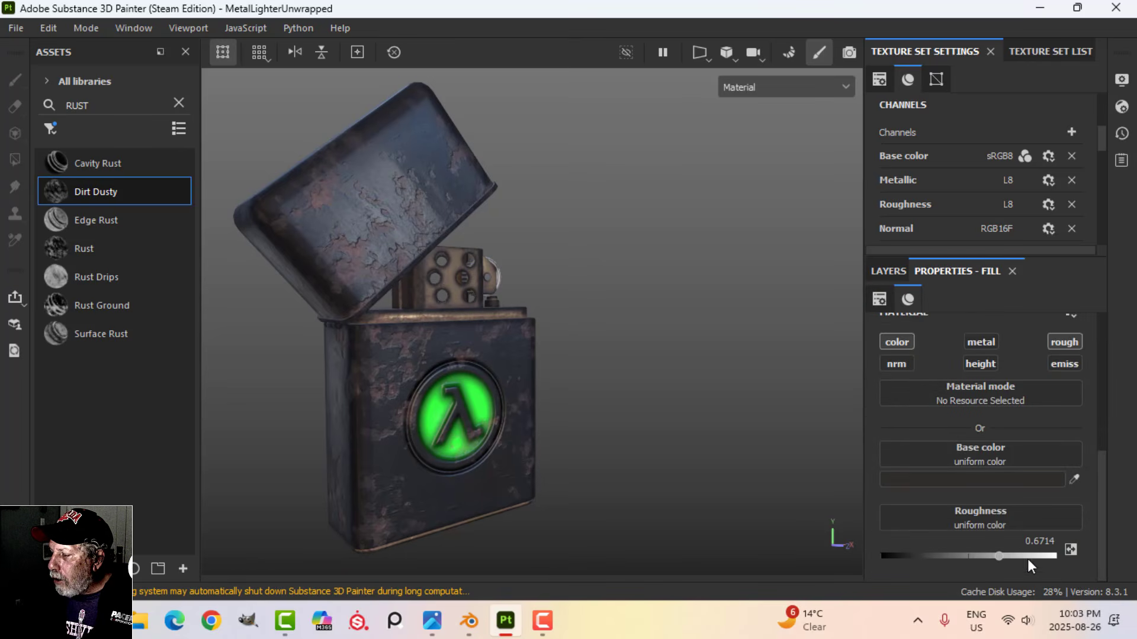
pyautogui.click(885, 273)
# Set the Global Balance of the Curvature generator on Fill layer 1's mask to 0.35
pyautogui.click(923, 338)
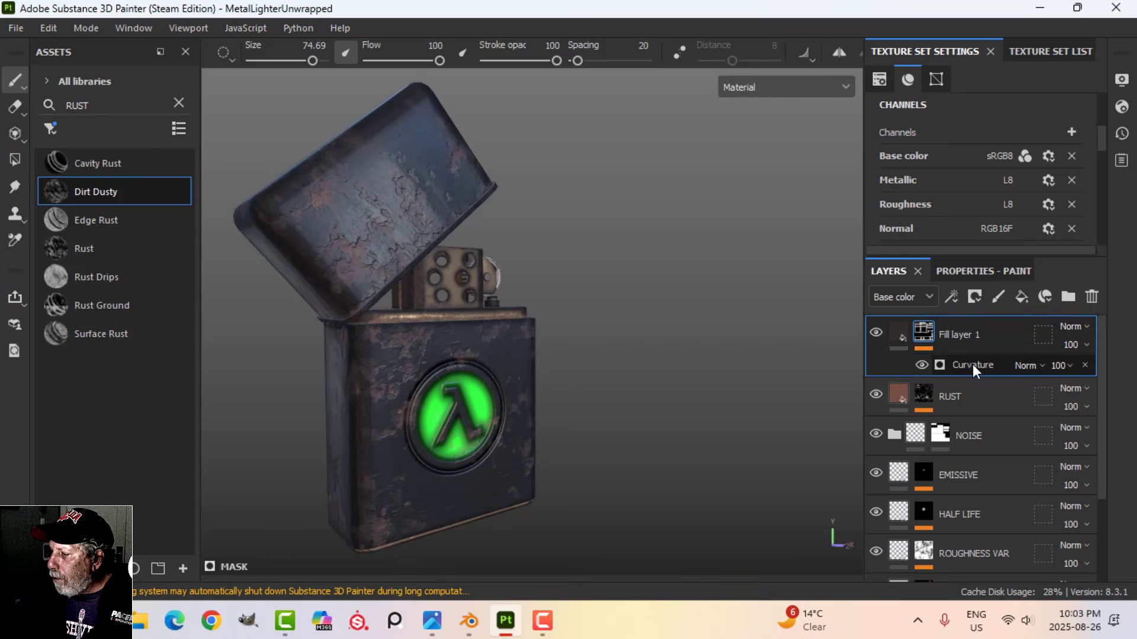
pyautogui.click(972, 364)
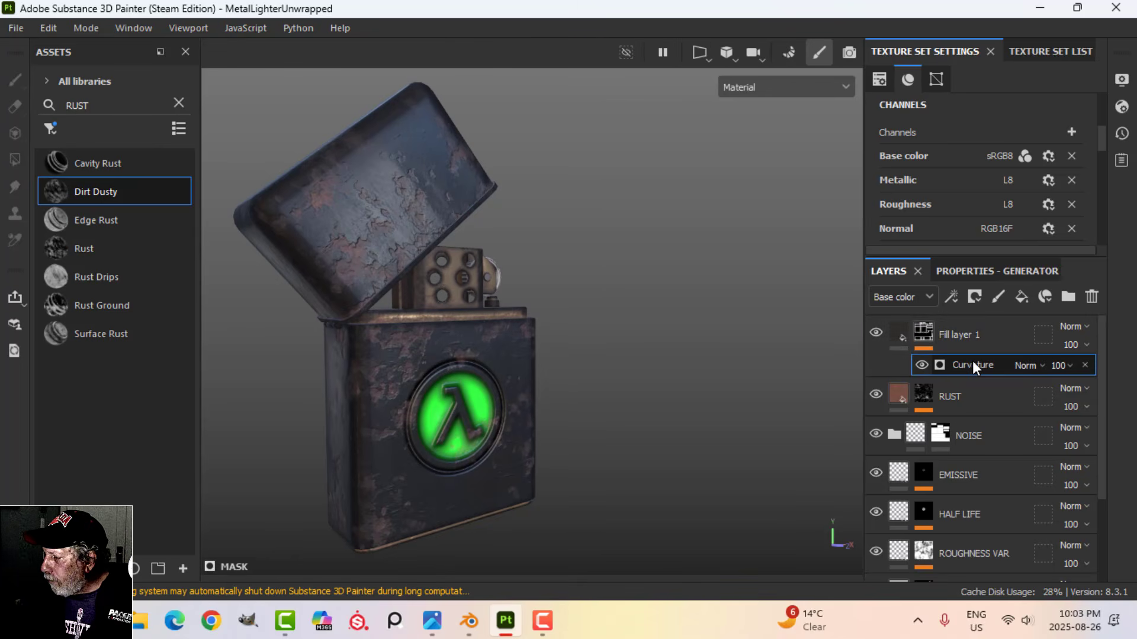
pyautogui.click(988, 273)
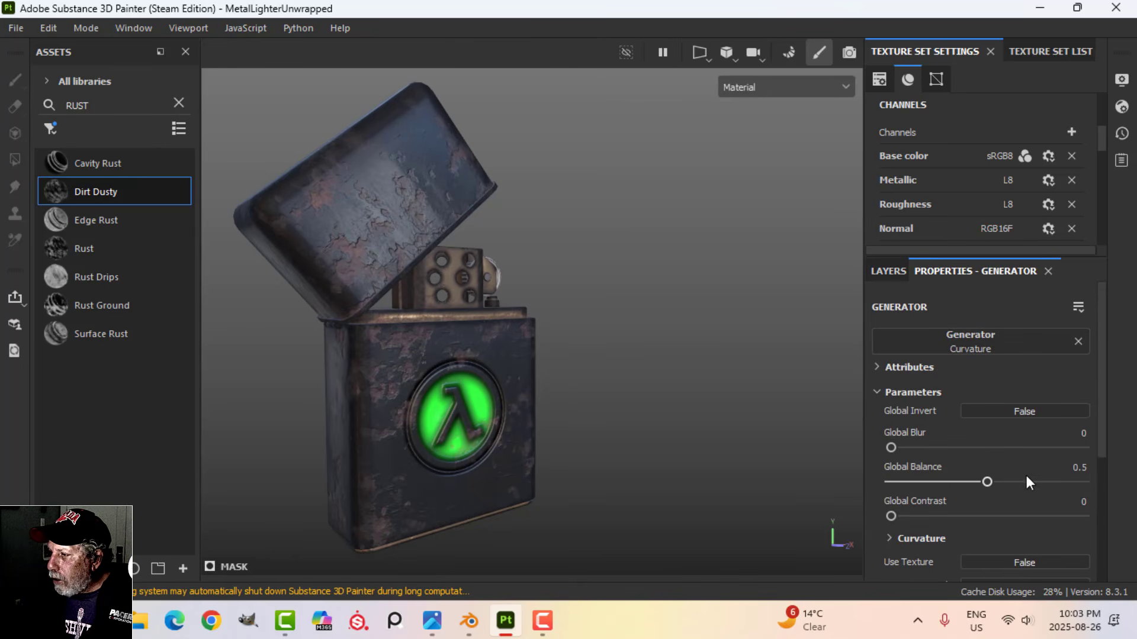
pyautogui.click(1063, 468)
pyautogui.write('.3')
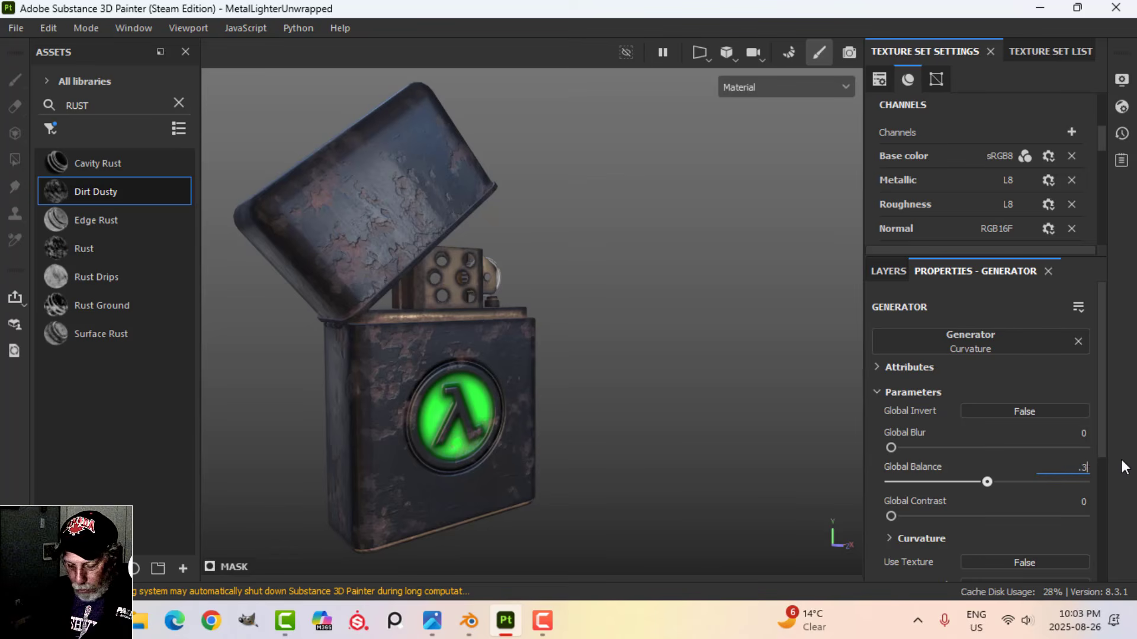
pyautogui.press('Return')
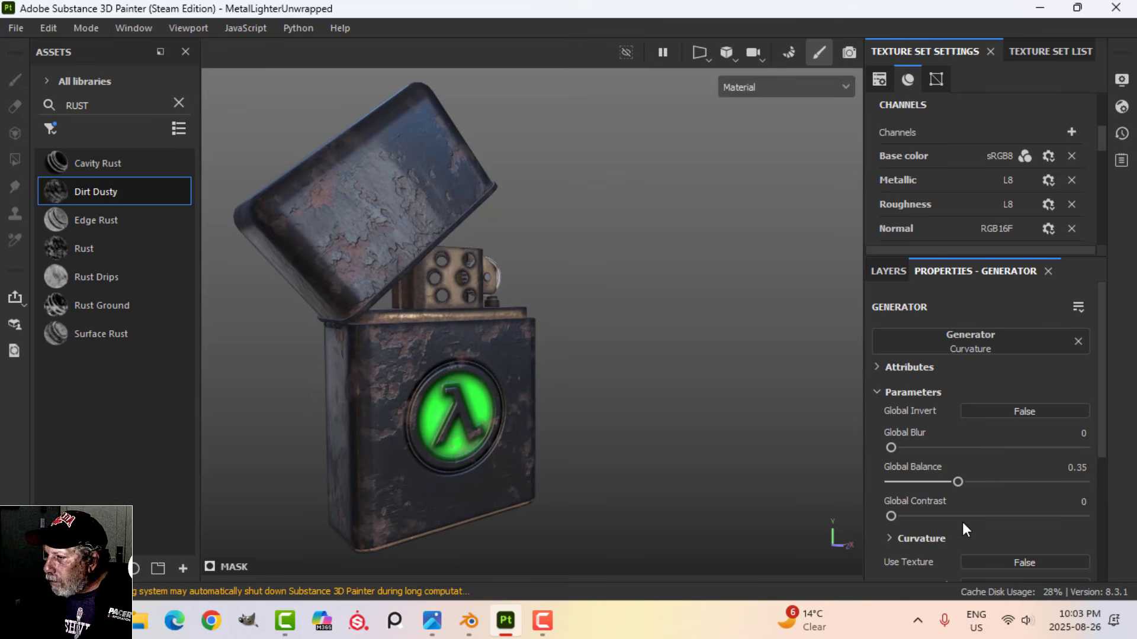
pyautogui.scroll(-1, 563, 397)
pyautogui.keyDown('alt'); pyautogui.moveTo(562, 418); pyautogui.dragTo(559, 392, button='middle'); pyautogui.keyUp('alt')
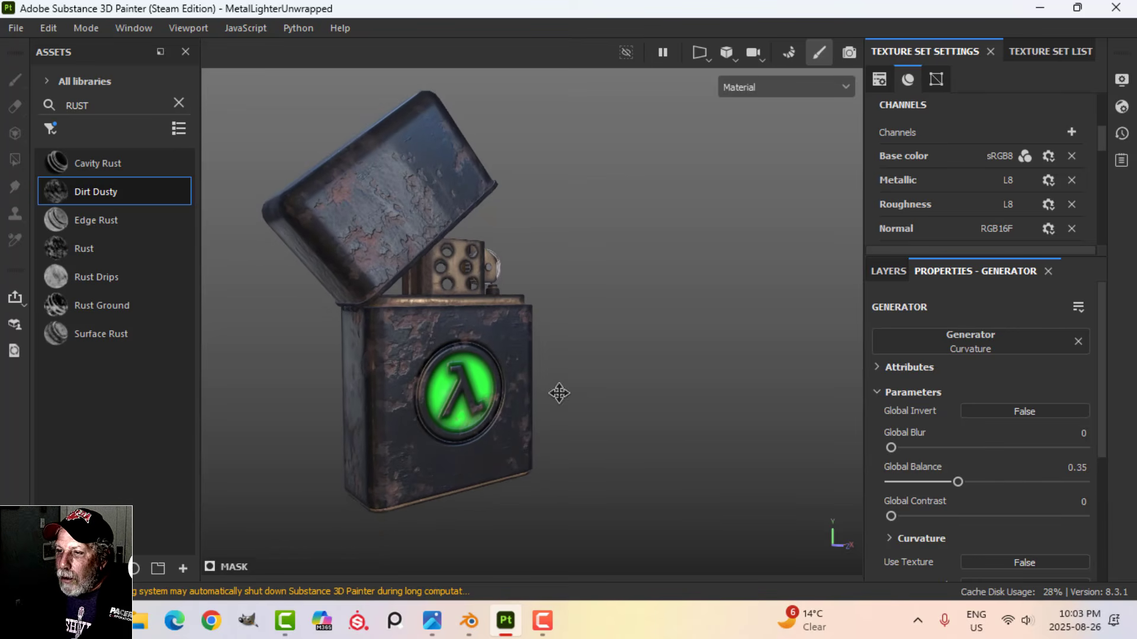
# Lighten the Steel Color of the STEEL base layer to the mid grey 646566
pyautogui.click(890, 271)
pyautogui.scroll(-3, 904, 520)
pyautogui.click(912, 551)
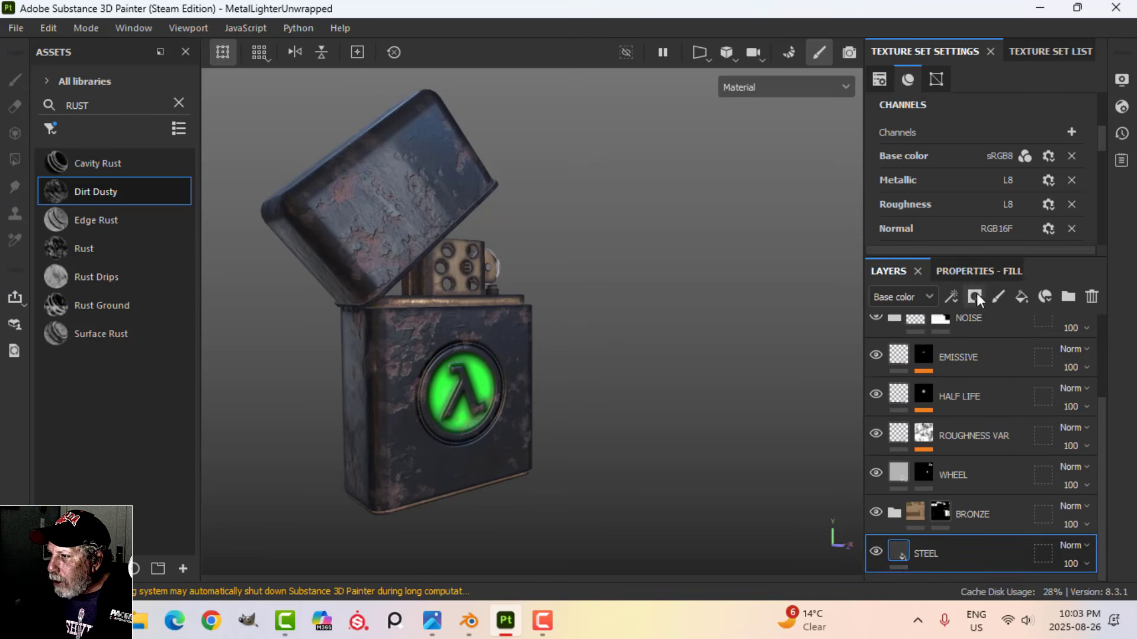
pyautogui.click(978, 271)
pyautogui.scroll(-2, 954, 550)
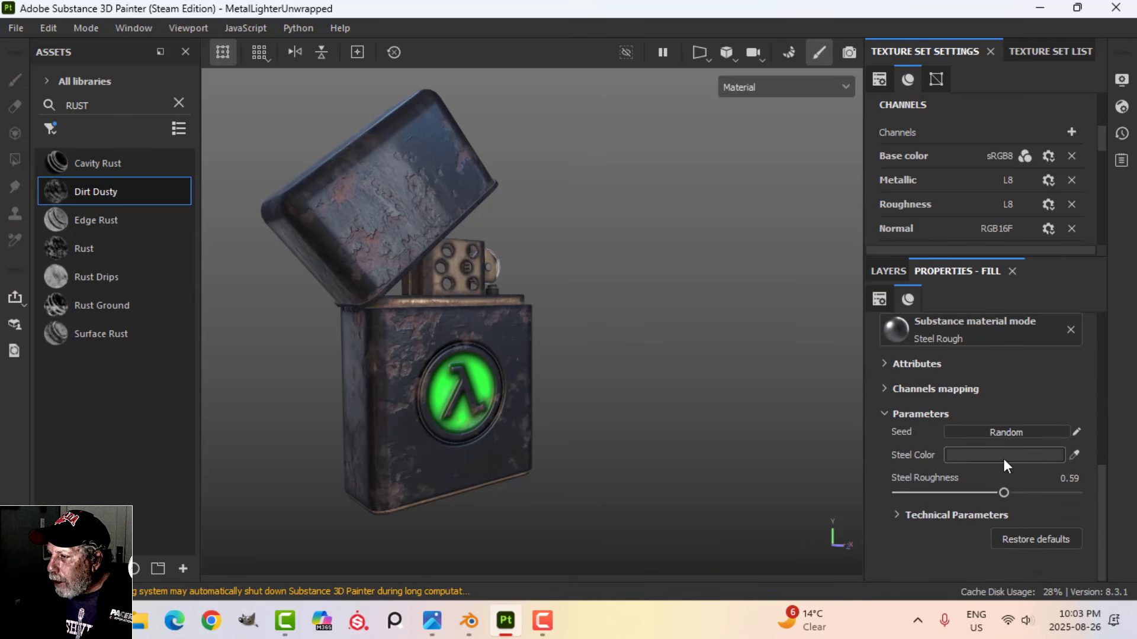
pyautogui.click(1004, 457)
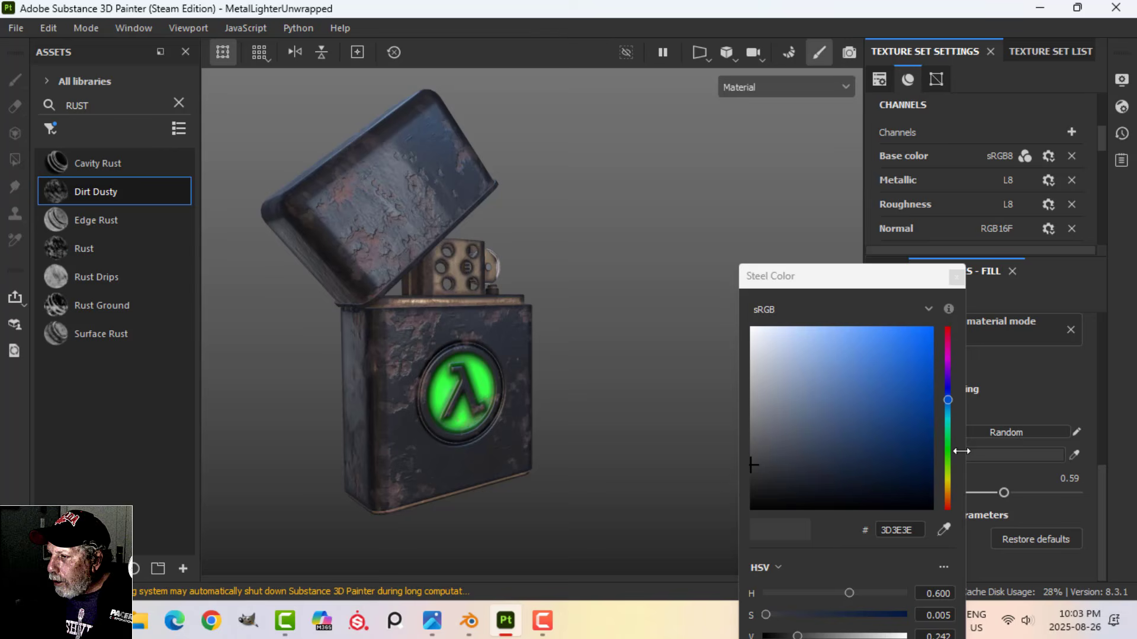
pyautogui.click(754, 436)
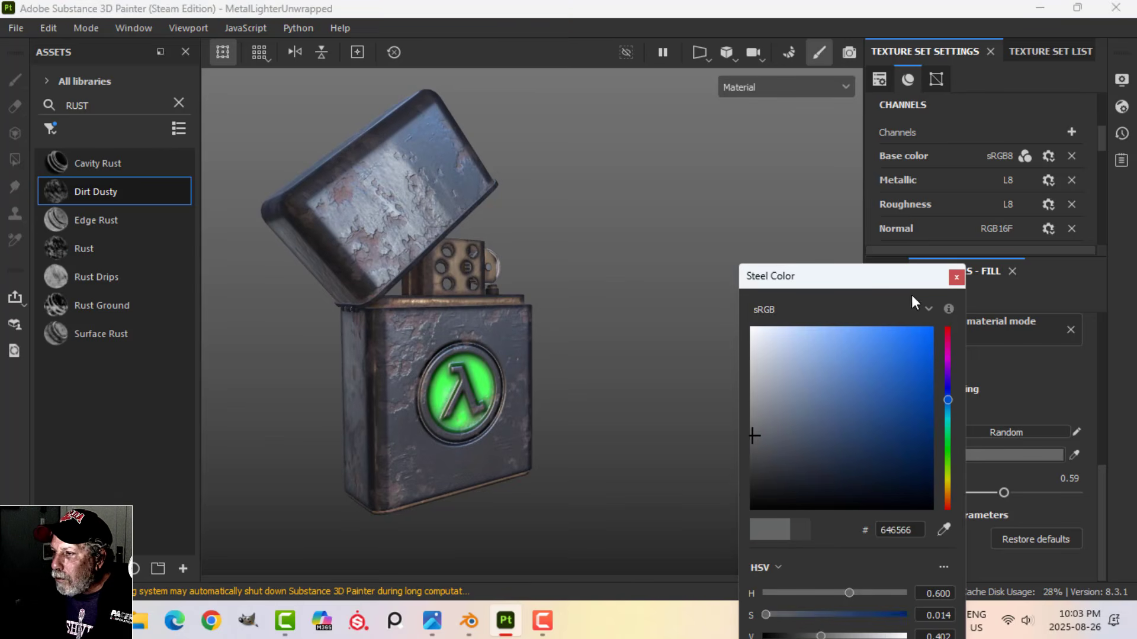
pyautogui.click(956, 277)
pyautogui.keyDown('alt'); pyautogui.moveTo(538, 334); pyautogui.dragTo(565, 364); pyautogui.keyUp('alt')
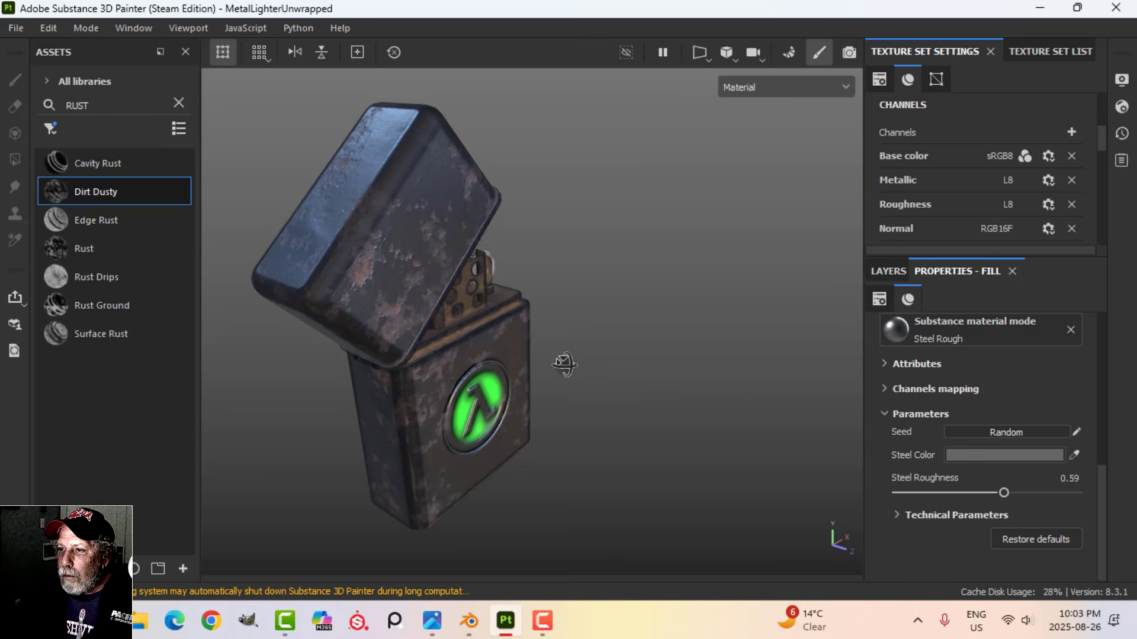
# In Fill layer 1's Curvature generator, set the Large curvature value to 0.12 and Big to 0.07
pyautogui.click(891, 271)
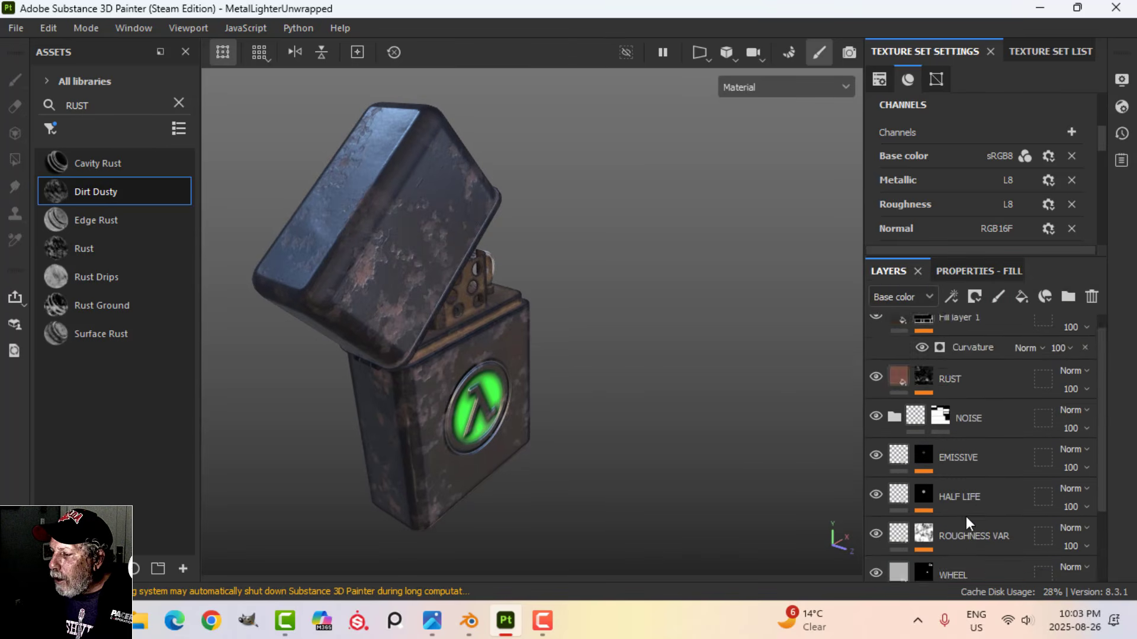
pyautogui.scroll(4, 947, 450)
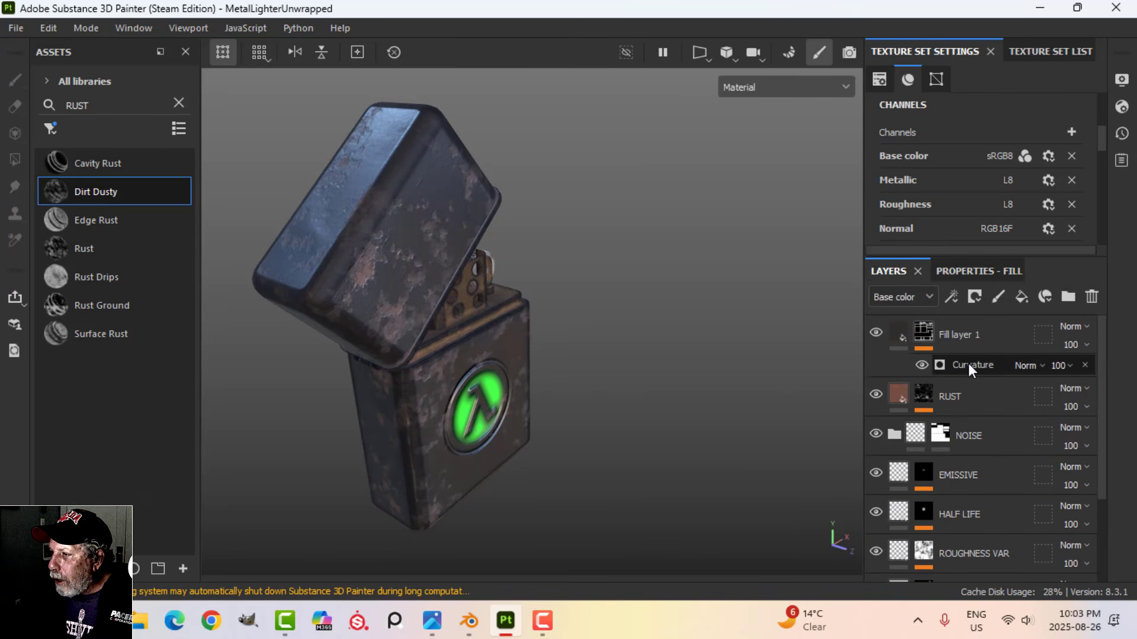
pyautogui.click(968, 364)
pyautogui.click(973, 271)
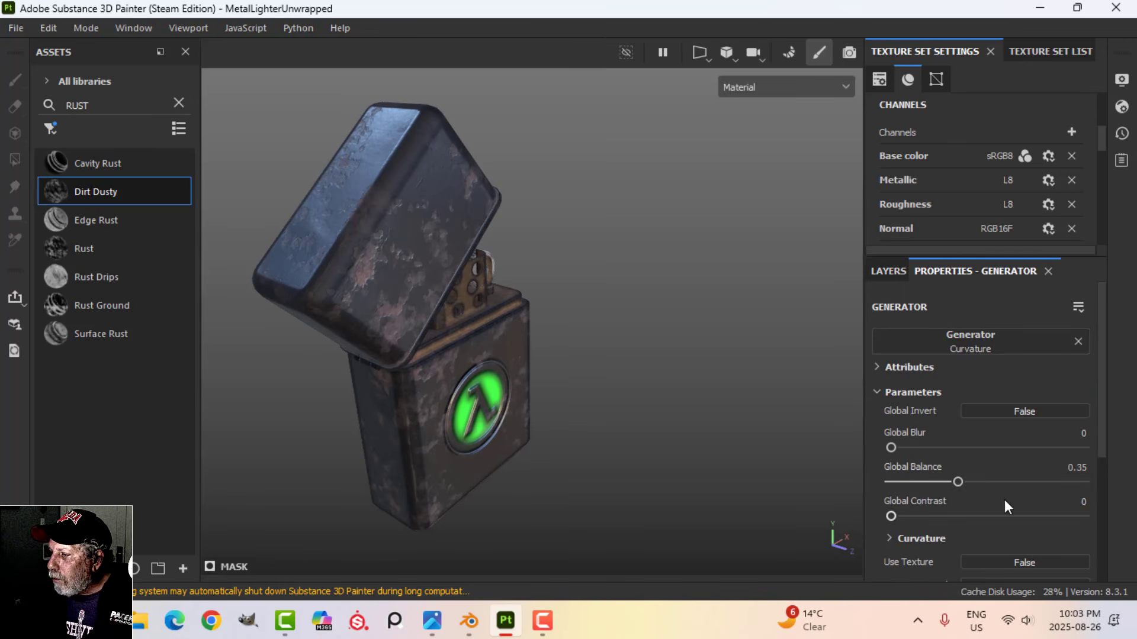
pyautogui.scroll(-3, 1003, 499)
pyautogui.scroll(3, 1003, 498)
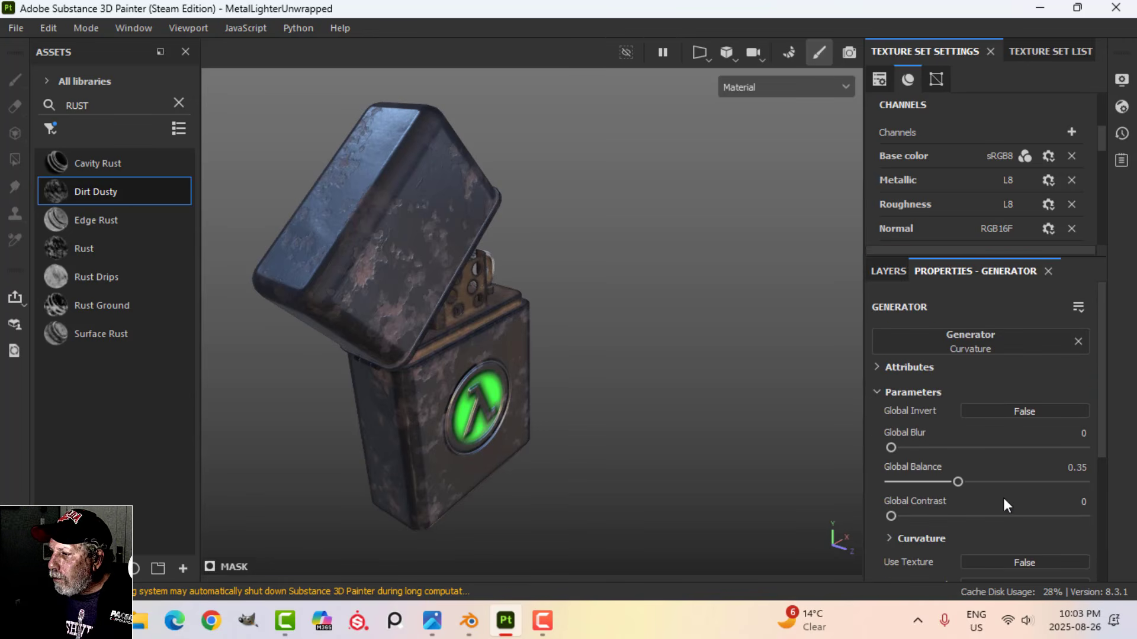
pyautogui.click(889, 538)
pyautogui.scroll(-3, 951, 537)
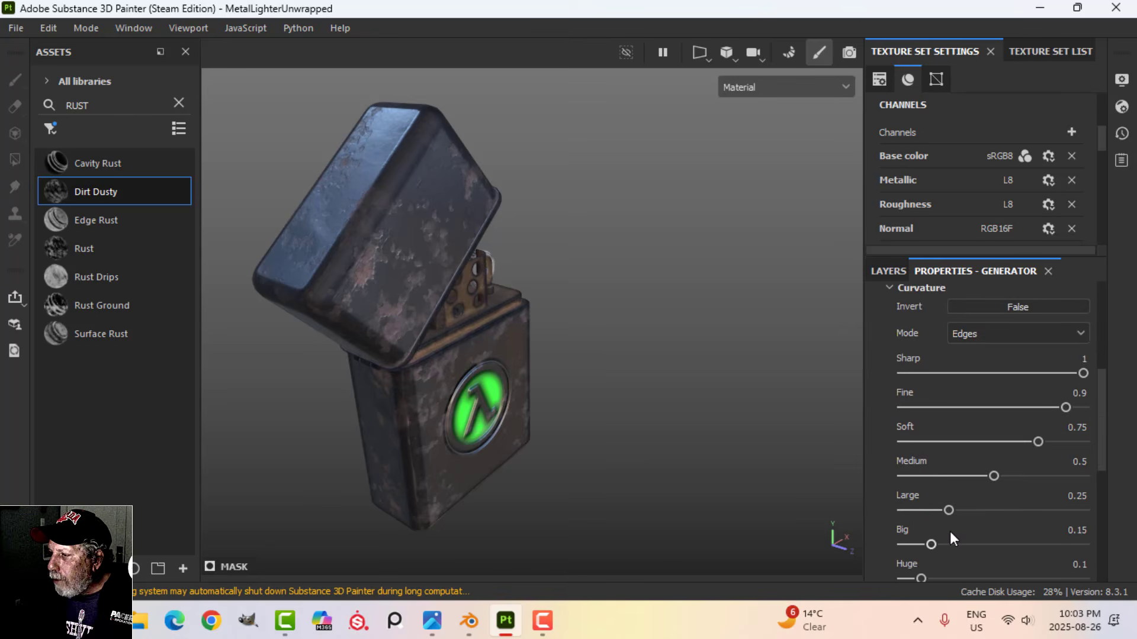
pyautogui.moveTo(946, 510); pyautogui.dragTo(924, 509)
pyautogui.keyDown('alt'); pyautogui.moveTo(750, 507); pyautogui.dragTo(716, 468); pyautogui.keyUp('alt')
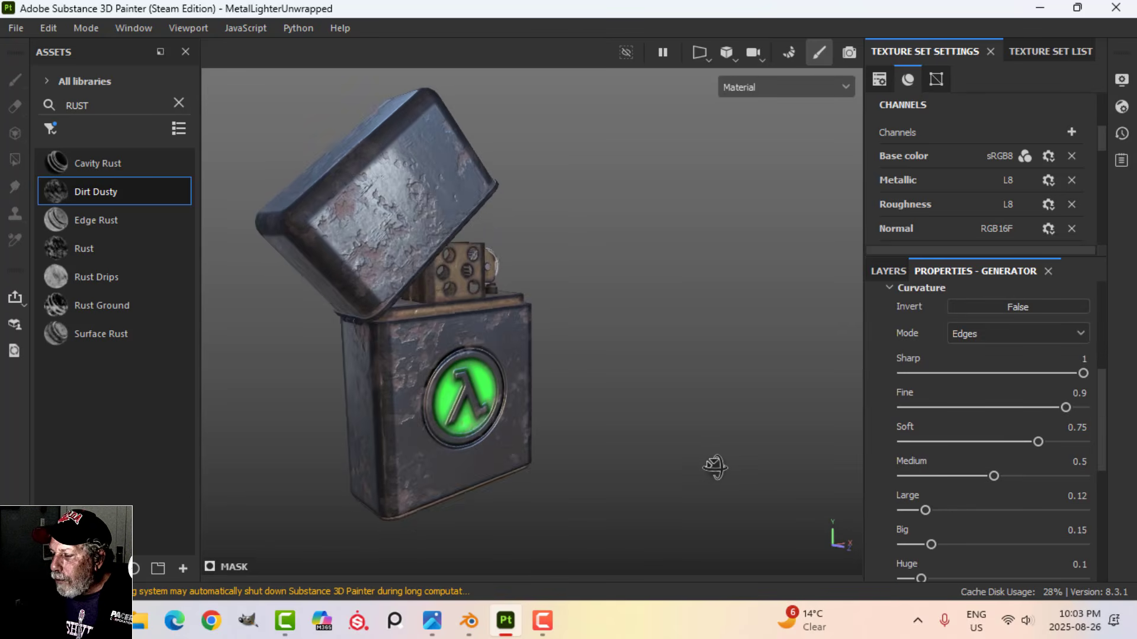
pyautogui.moveTo(931, 545); pyautogui.dragTo(917, 544)
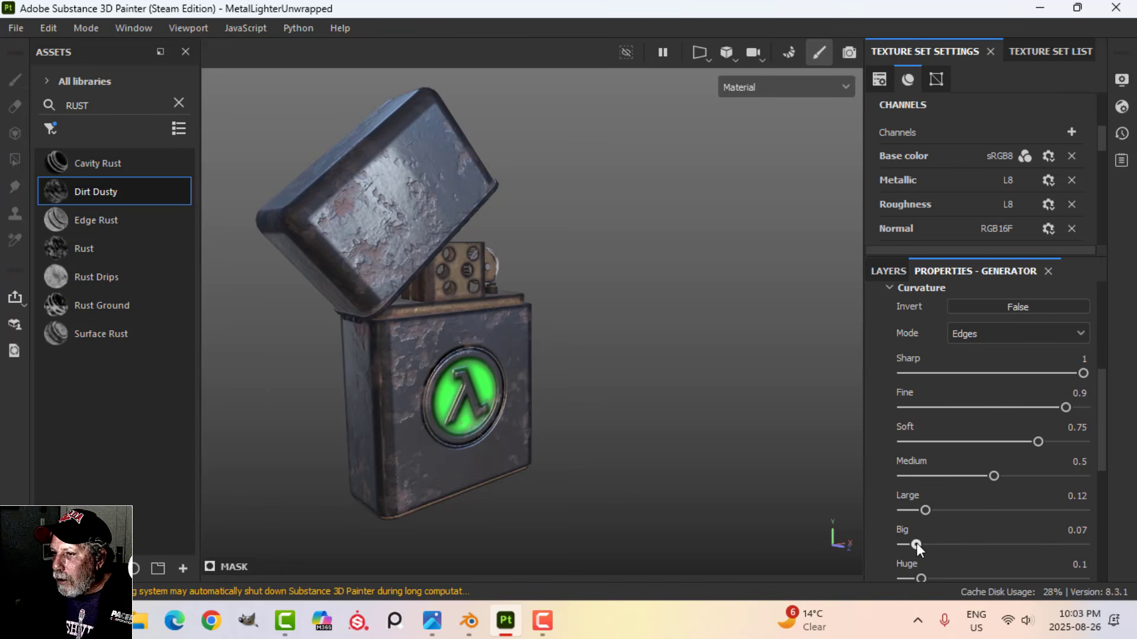
pyautogui.keyDown('alt'); pyautogui.moveTo(732, 521); pyautogui.dragTo(604, 414); pyautogui.keyUp('alt')
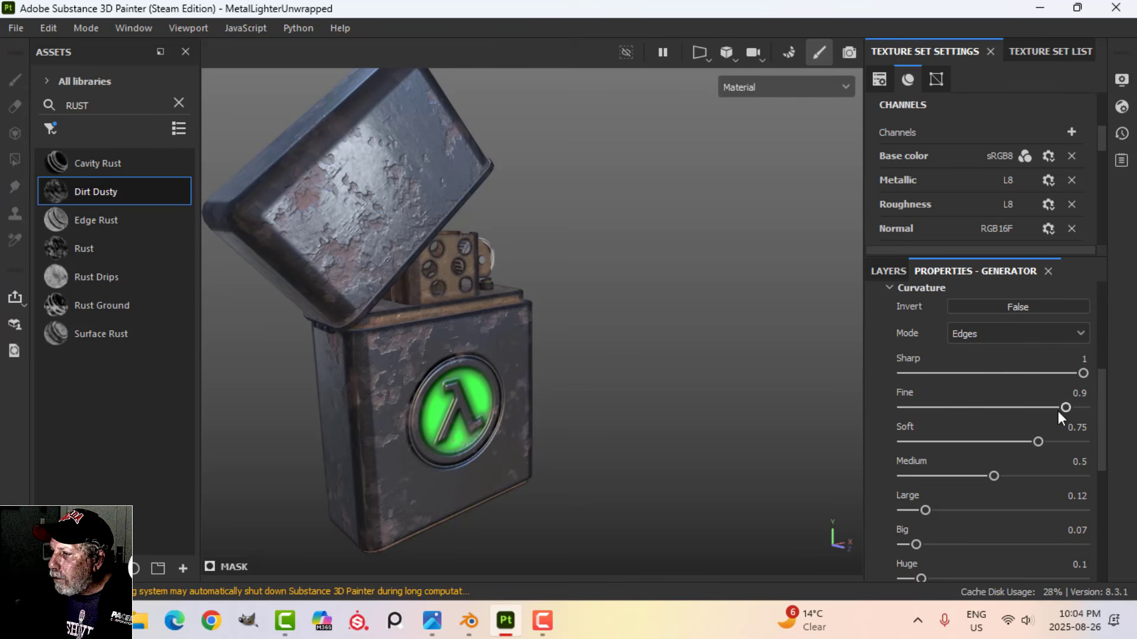
# Set the Curvature generator's Soft value to 0.6 and check the lighter's edges up close
pyautogui.moveTo(1036, 442); pyautogui.dragTo(1012, 442)
pyautogui.keyDown('alt'); pyautogui.moveTo(585, 389); pyautogui.dragTo(612, 339); pyautogui.keyUp('alt')
pyautogui.keyDown('shift'); pyautogui.moveTo(612, 339); pyautogui.dragTo(620, 338, button='right'); pyautogui.keyUp('shift')
pyautogui.keyDown('alt'); pyautogui.moveTo(612, 345); pyautogui.dragTo(413, 305); pyautogui.keyUp('alt')
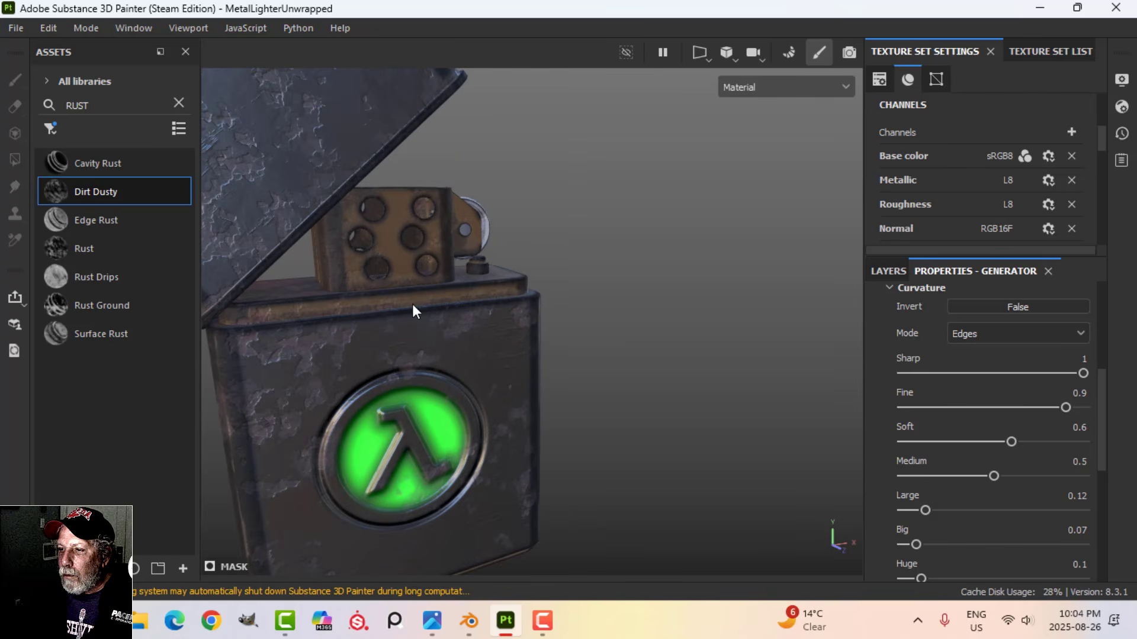
pyautogui.scroll(-4, 504, 281)
pyautogui.keyDown('alt'); pyautogui.moveTo(538, 391); pyautogui.dragTo(613, 376); pyautogui.keyUp('alt')
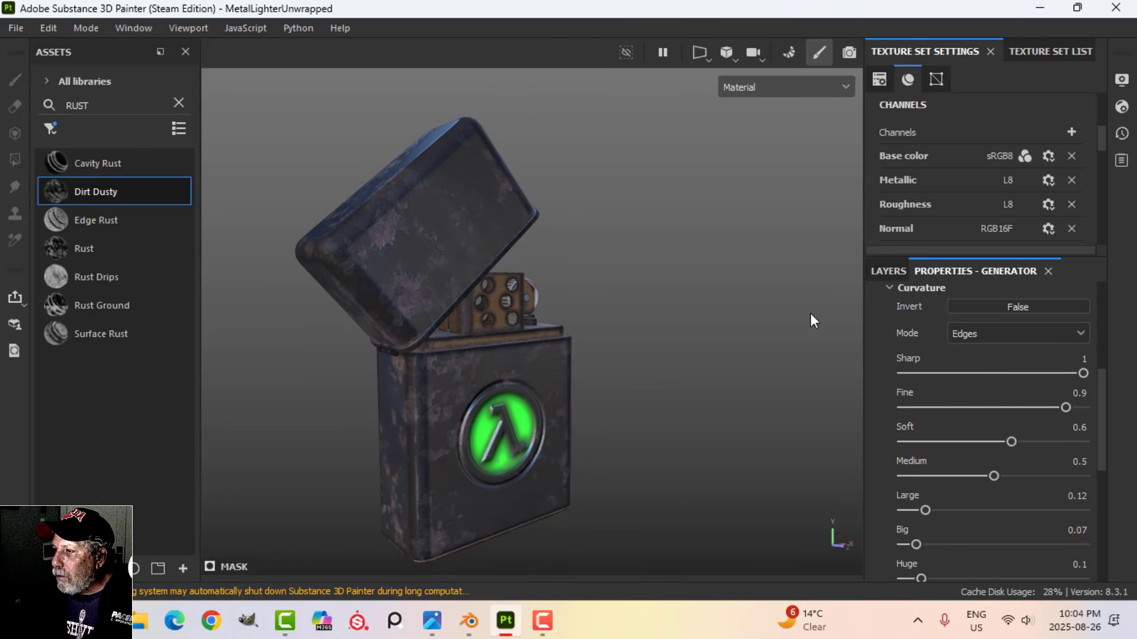
# Rename Fill layer 1 as CURVATURE
pyautogui.click(882, 272)
pyautogui.click(949, 334)
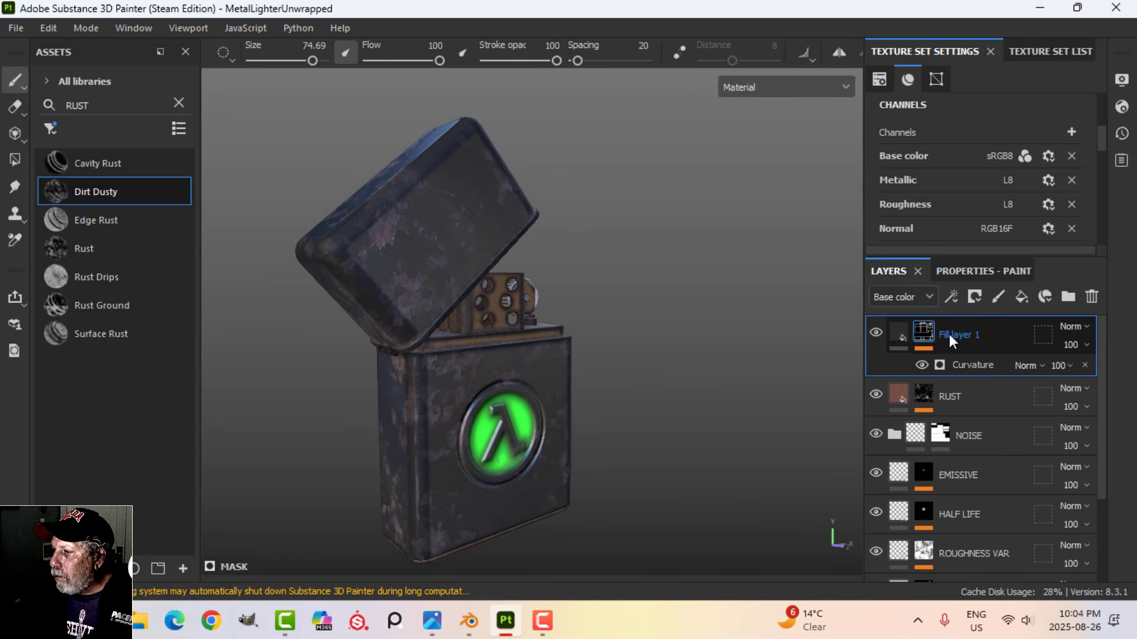
pyautogui.doubleClick(949, 333)
pyautogui.write('cu')
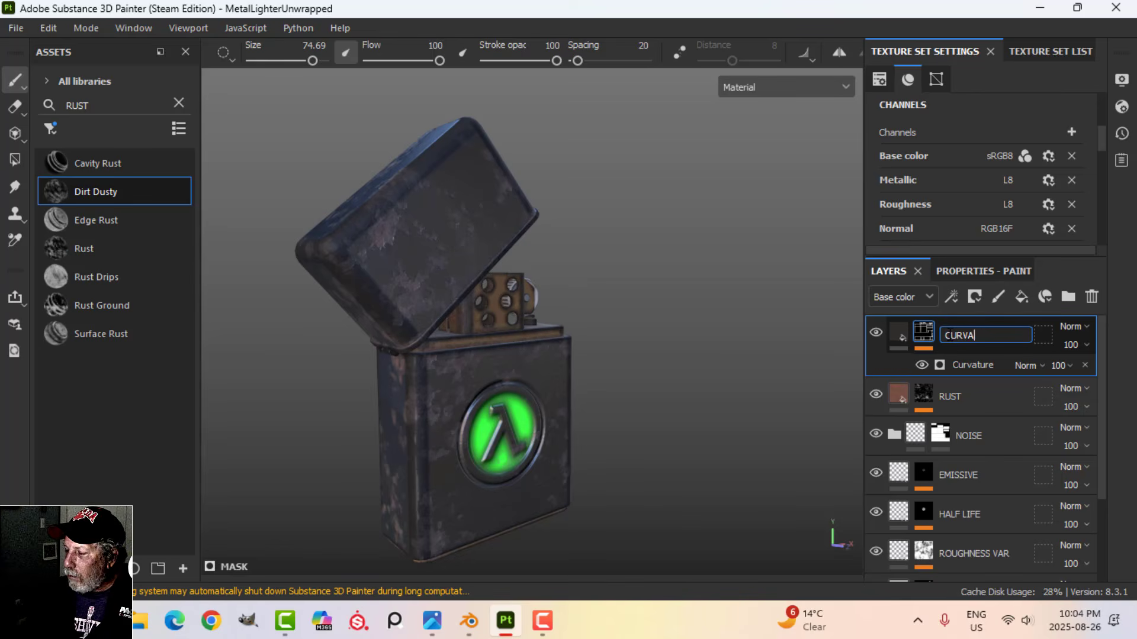
pyautogui.press('Return')
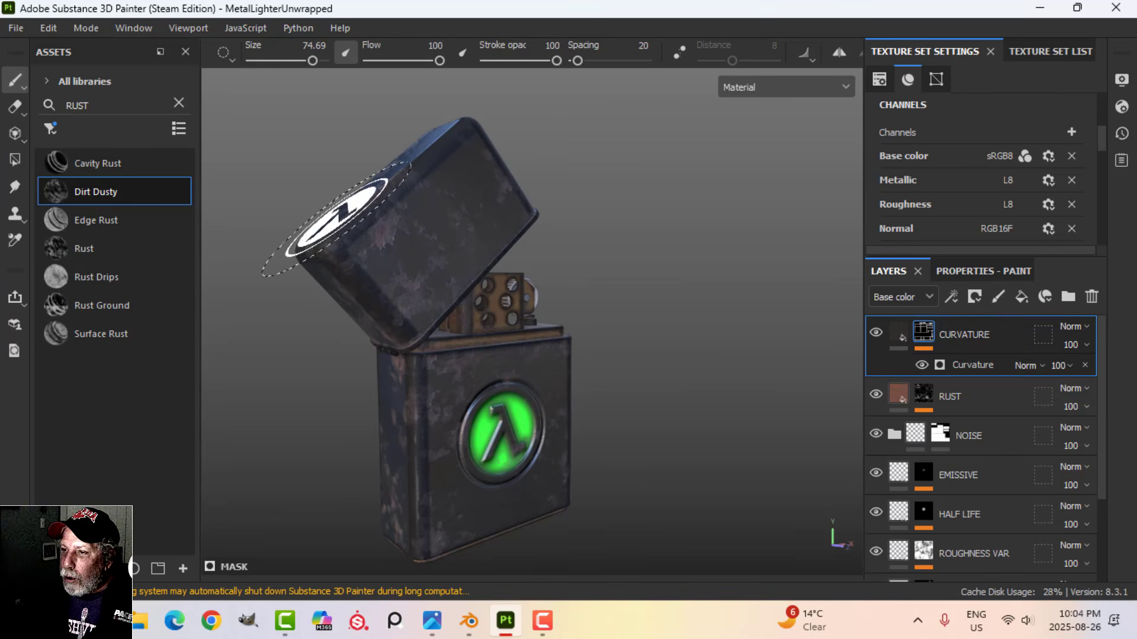
pyautogui.keyDown('alt'); pyautogui.moveTo(583, 325); pyautogui.dragTo(575, 376); pyautogui.keyUp('alt')
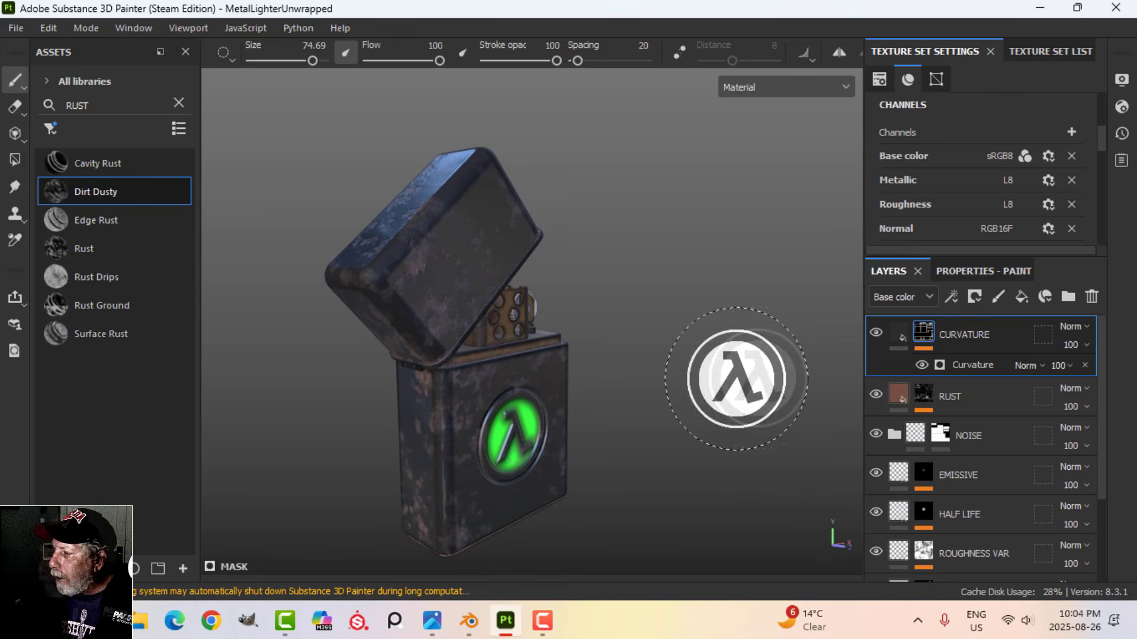
# In the Curvature generator on the CURVATURE layer's mask, set Global Blur to 3
pyautogui.click(988, 362)
pyautogui.click(985, 272)
pyautogui.scroll(4, 974, 411)
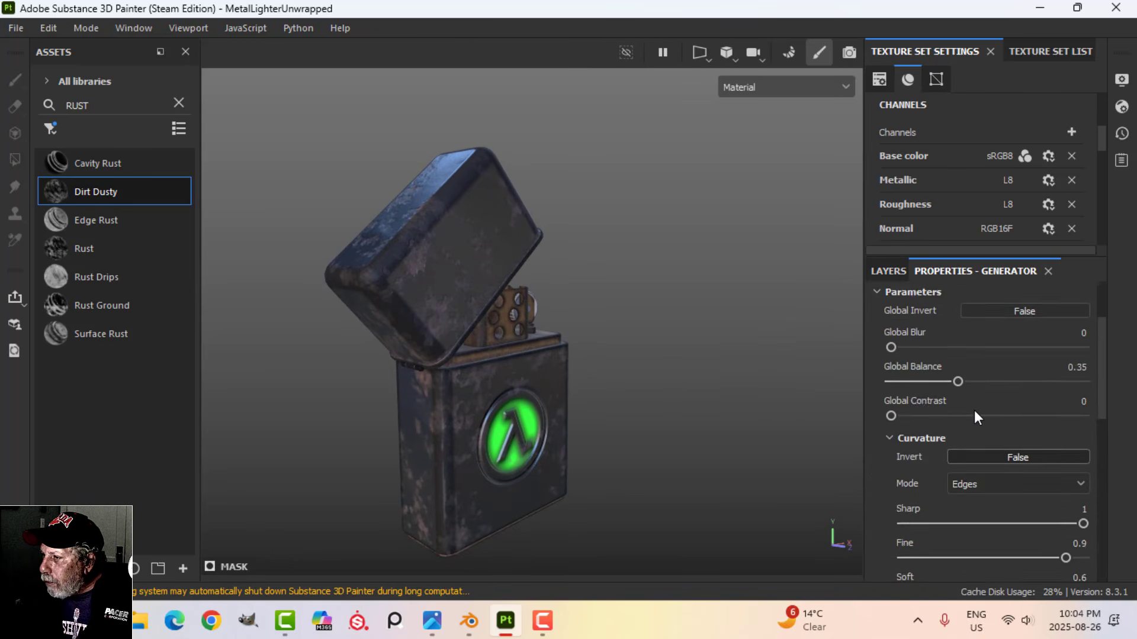
pyautogui.click(1063, 384)
pyautogui.press('BackSpace')
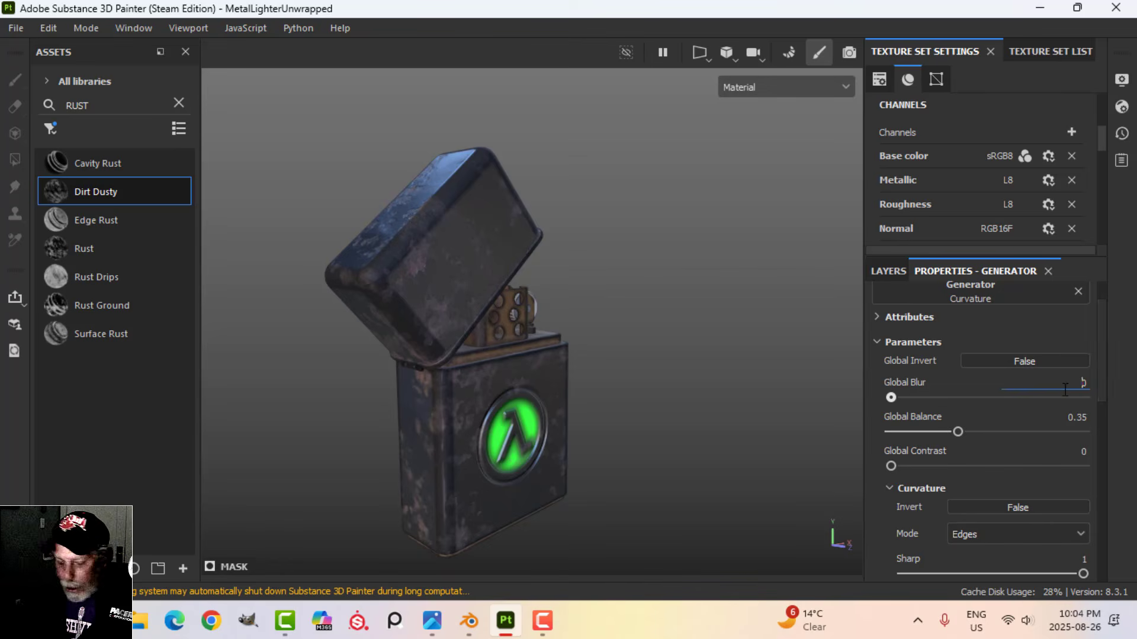
pyautogui.write('3')
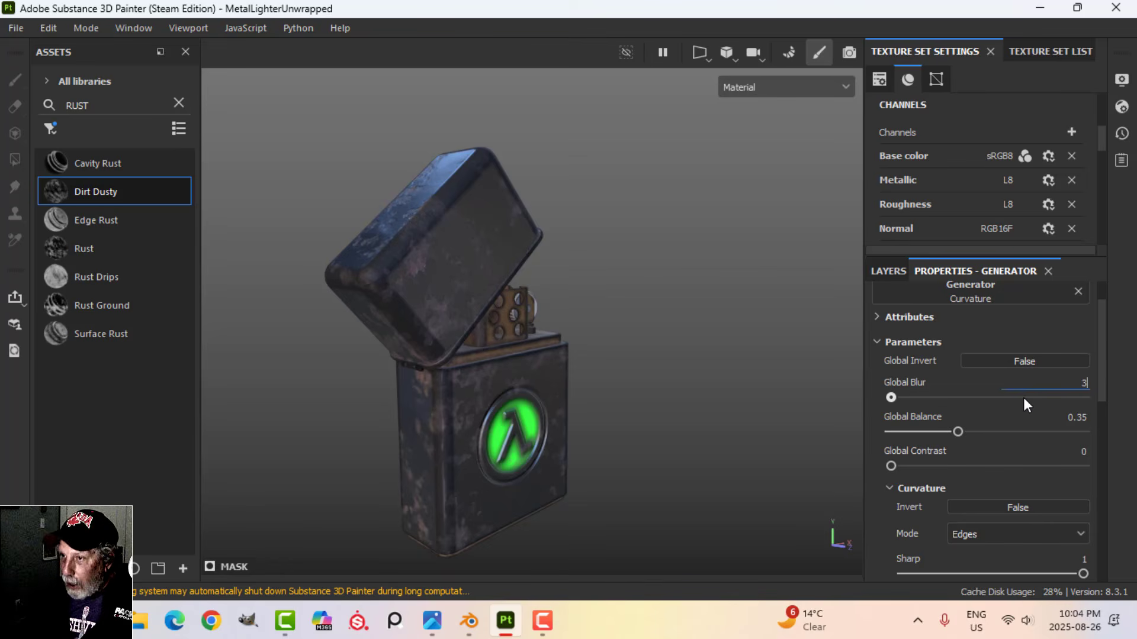
pyautogui.press('Return')
# Raise the Curvature generator's Global Balance to about 0.42 and lower its Global Blur to 2
pyautogui.keyDown('alt'); pyautogui.moveTo(586, 436); pyautogui.dragTo(589, 368); pyautogui.keyUp('alt')
pyautogui.scroll(5, 592, 408)
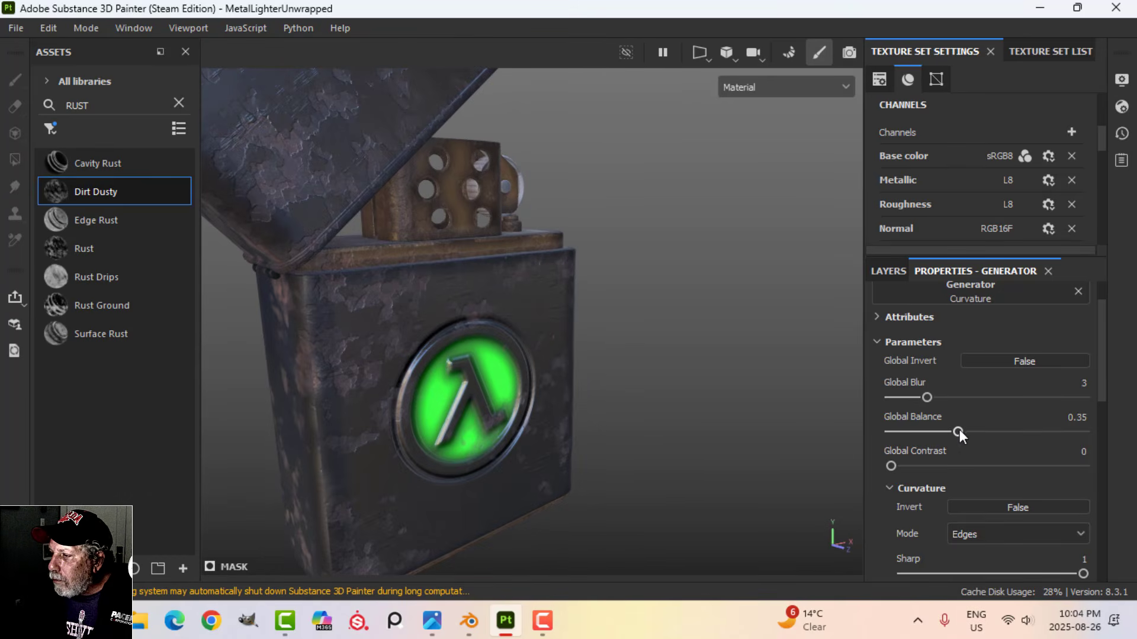
pyautogui.moveTo(959, 431); pyautogui.dragTo(972, 432)
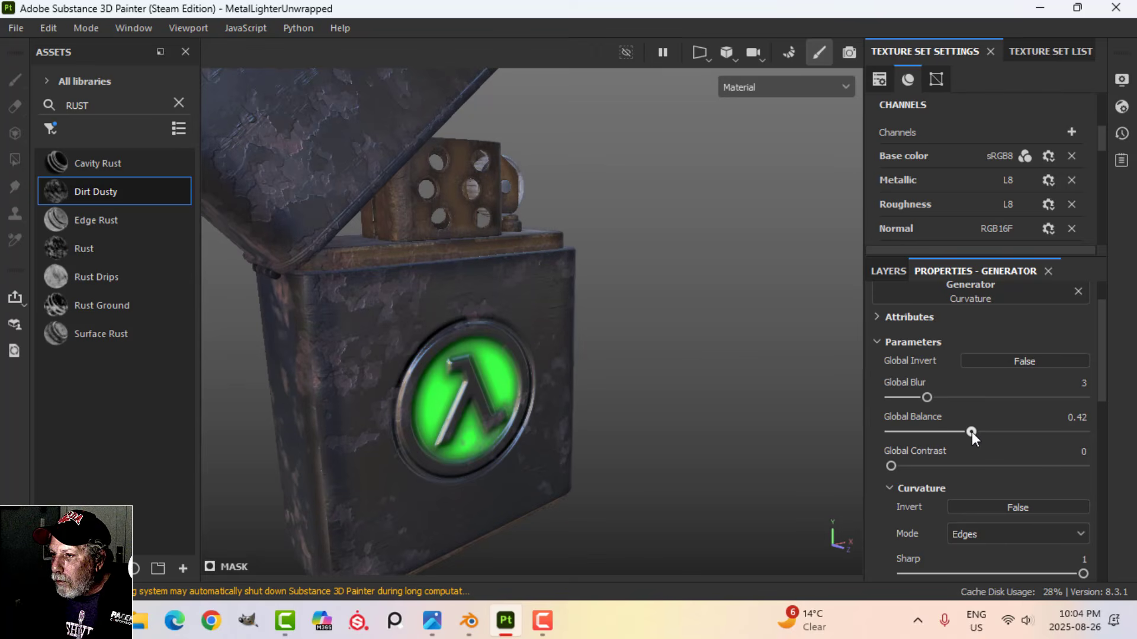
pyautogui.click(1080, 383)
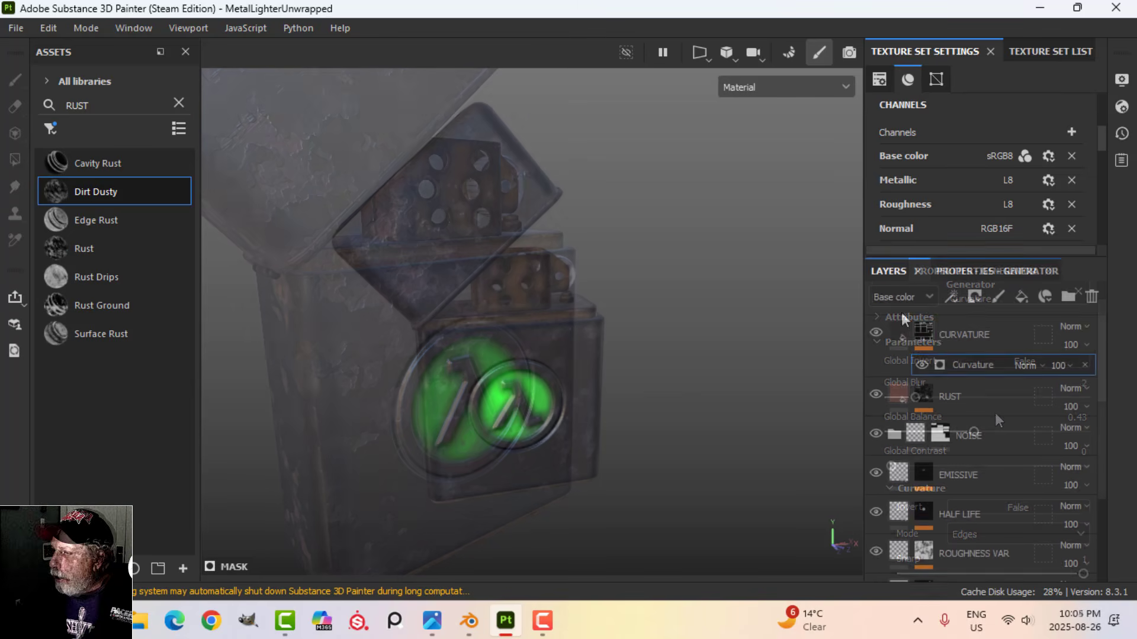
# Add a fill layer above CURVATURE, limit it to the color and rough channels, and set its roughness to 1
pyautogui.click(901, 333)
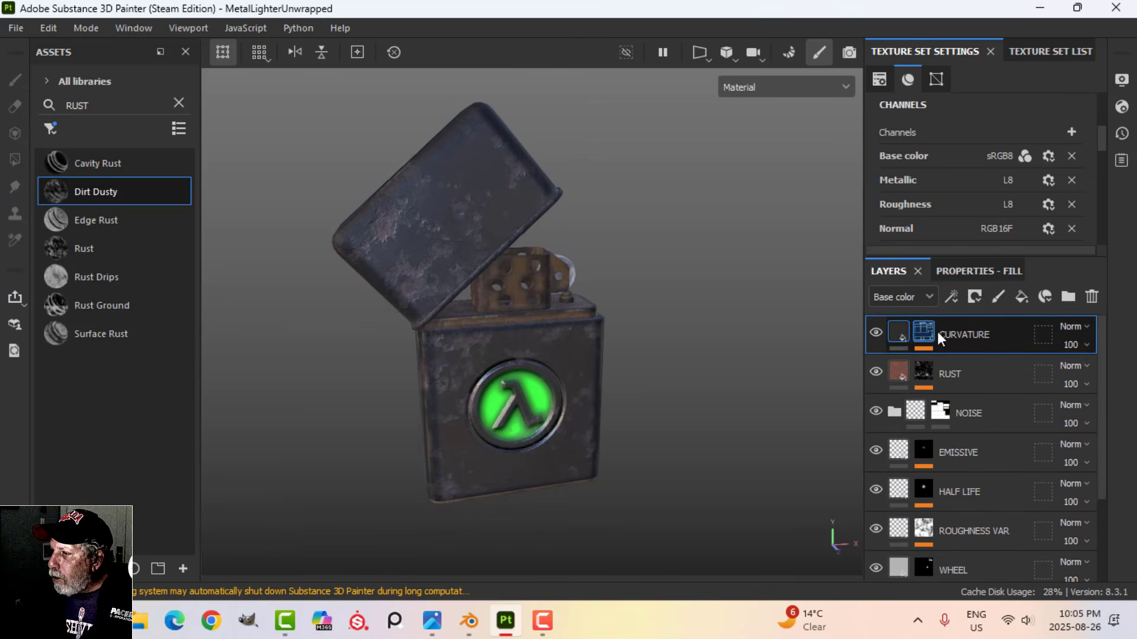
pyautogui.click(996, 271)
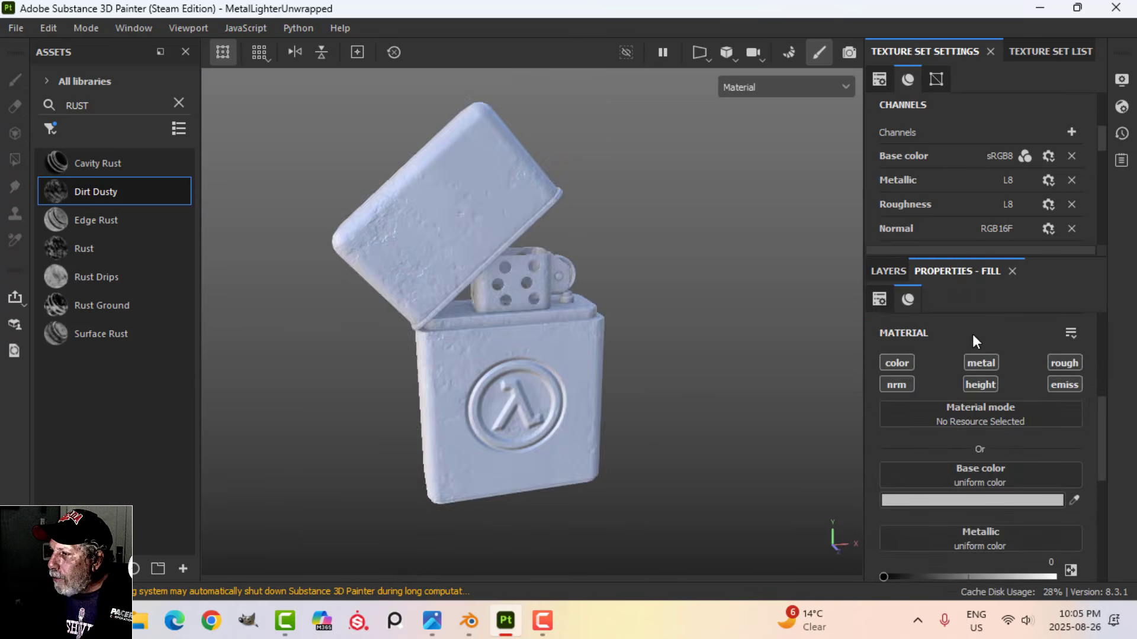
pyautogui.click(904, 360)
pyautogui.click(1065, 363)
pyautogui.scroll(-1, 998, 515)
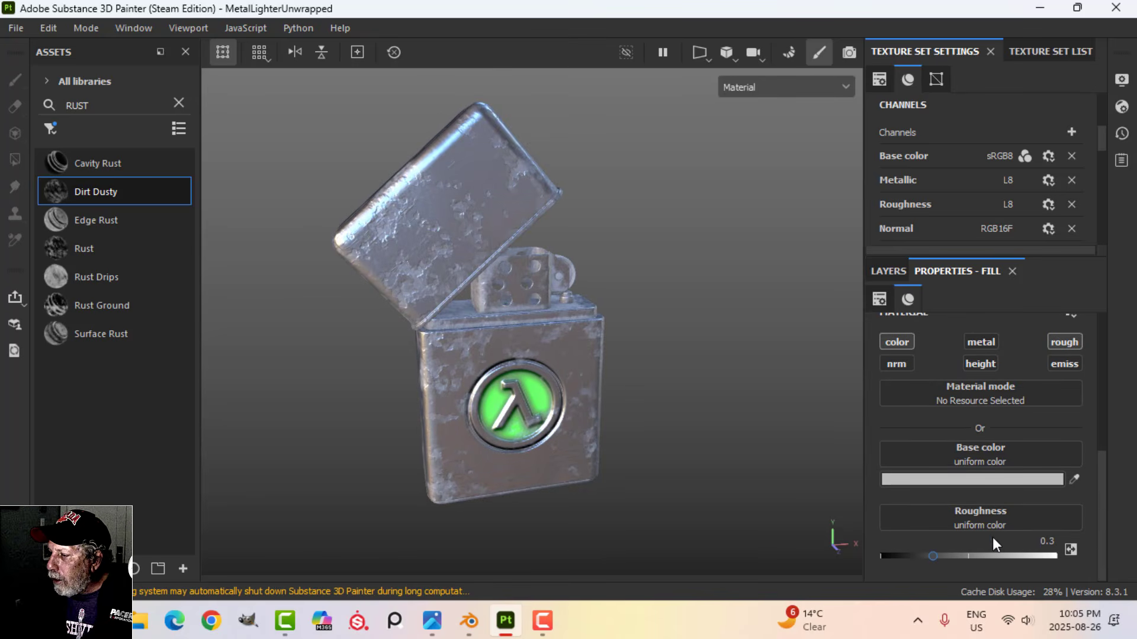
pyautogui.moveTo(942, 560); pyautogui.dragTo(1075, 559)
# Set the new fill layer's base color to the dark brown 2B1505
pyautogui.click(1016, 481)
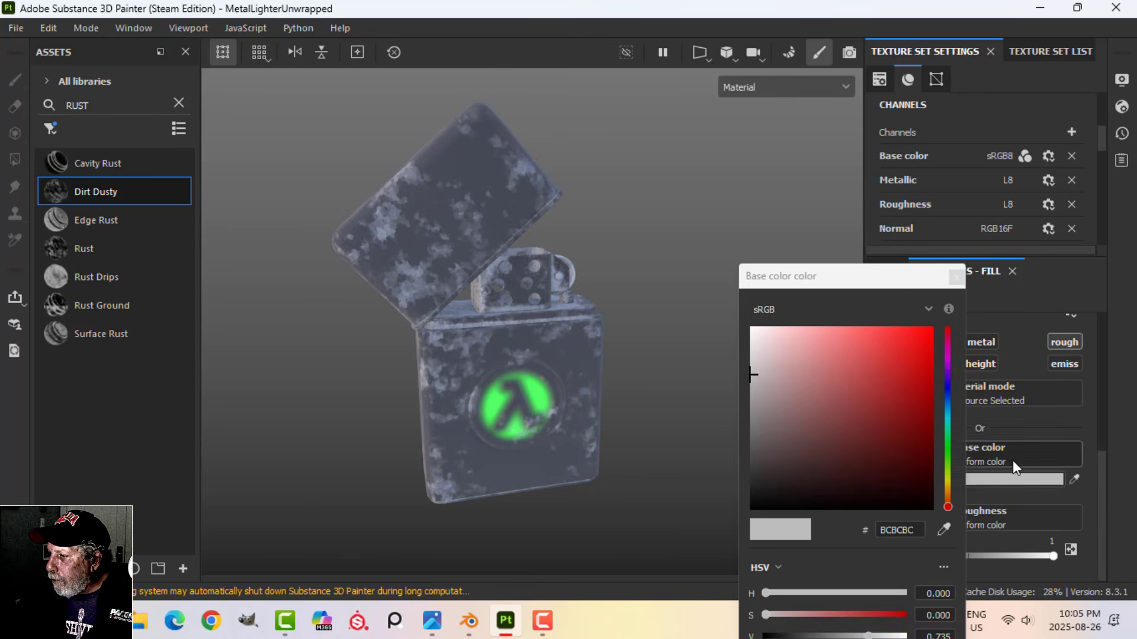
pyautogui.moveTo(950, 506); pyautogui.dragTo(909, 476)
pyautogui.click(905, 483)
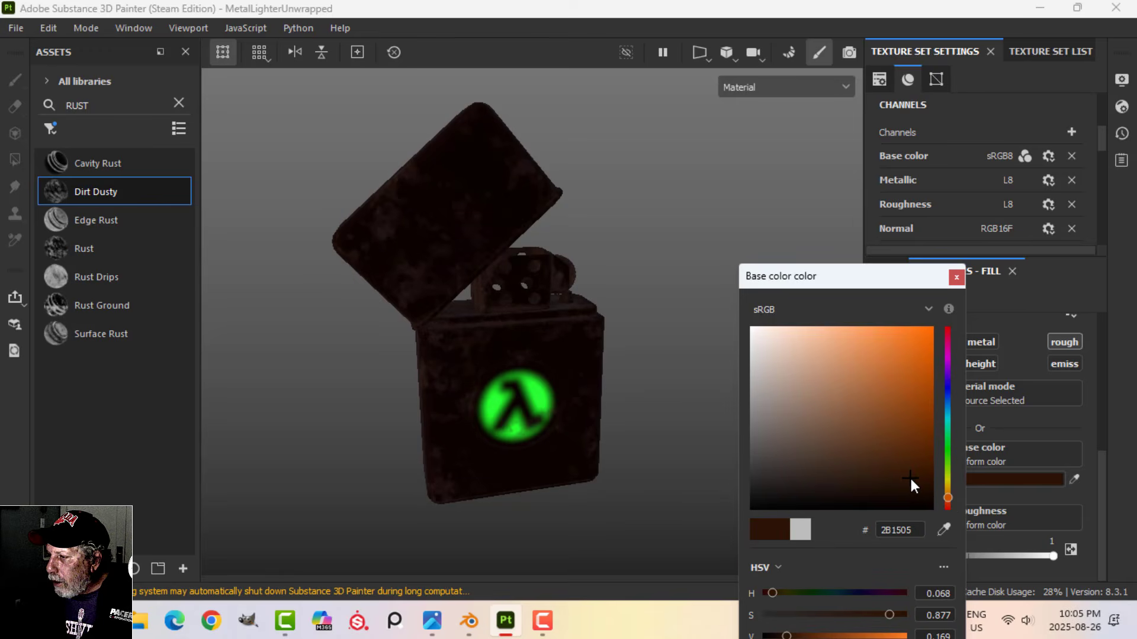
pyautogui.click(956, 277)
# Add a black mask to the brown fill layer and apply a Dirt generator to it
pyautogui.click(888, 271)
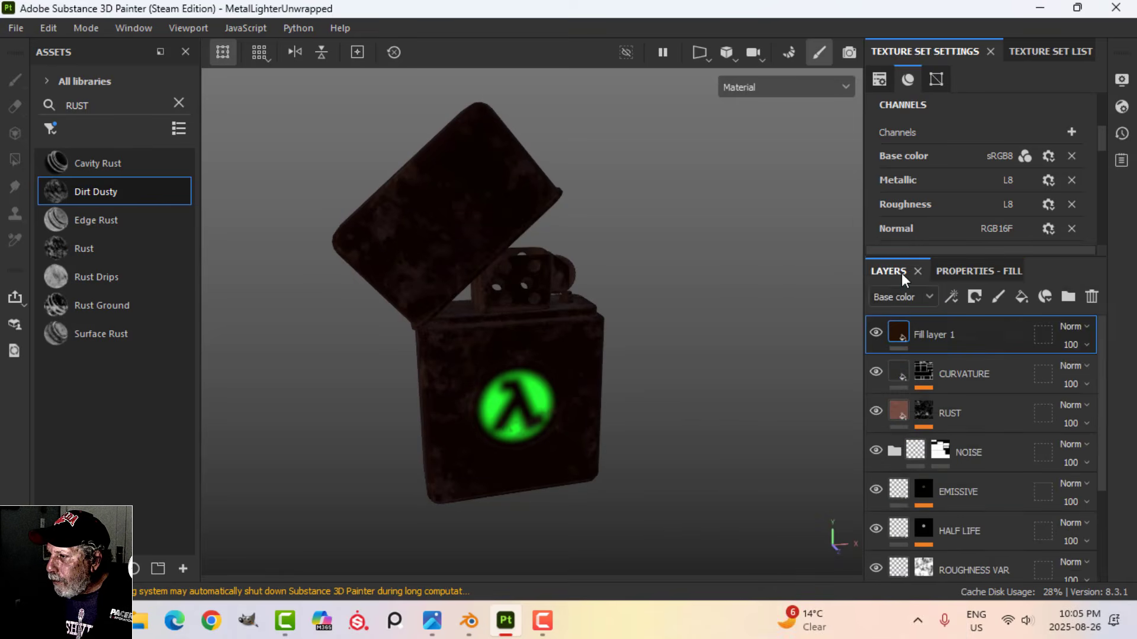
pyautogui.click(973, 298)
pyautogui.click(971, 336)
pyautogui.click(951, 296)
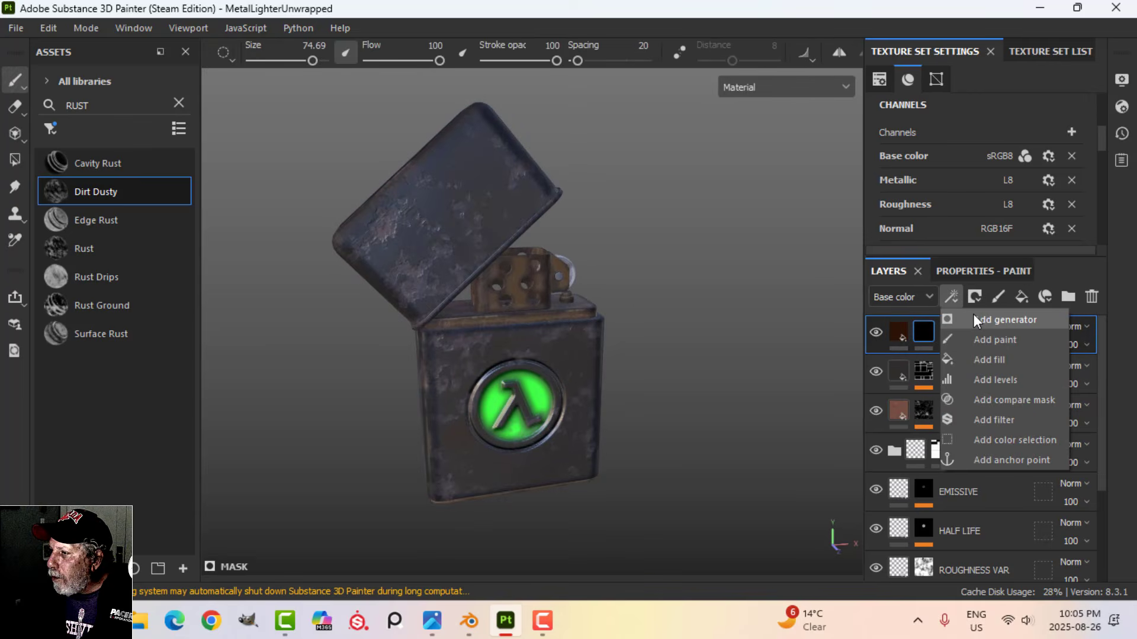
pyautogui.click(973, 314)
pyautogui.click(968, 347)
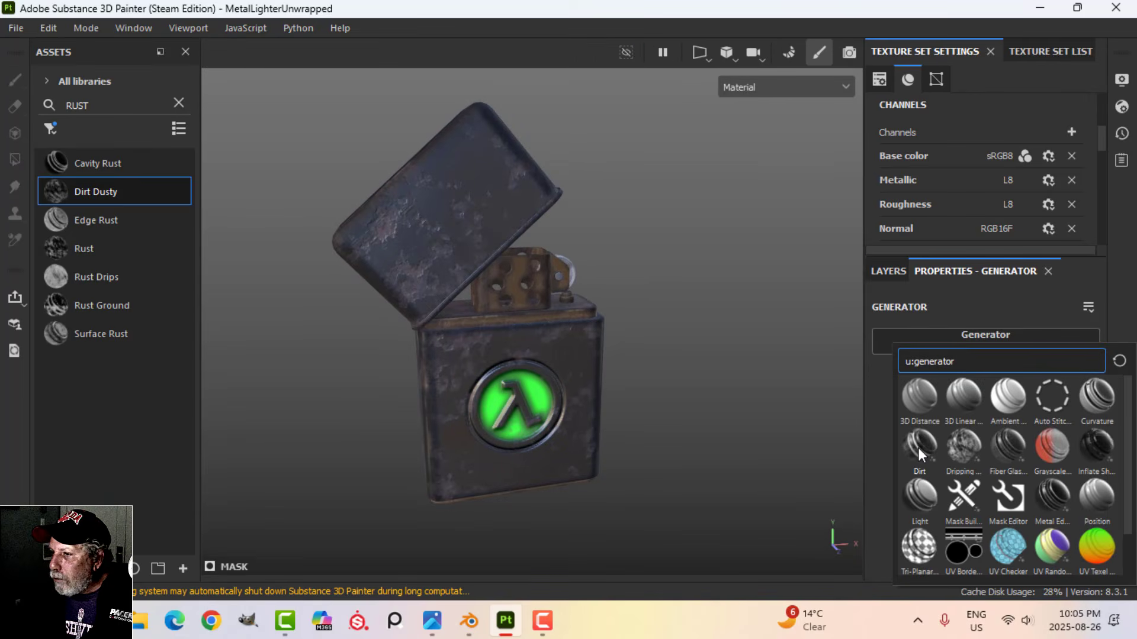
# Set the Dirt generator's Dirt Level to 0.74 and Dirt Contrast to 0.4
pyautogui.keyDown('alt'); pyautogui.moveTo(628, 404); pyautogui.dragTo(599, 371); pyautogui.keyUp('alt')
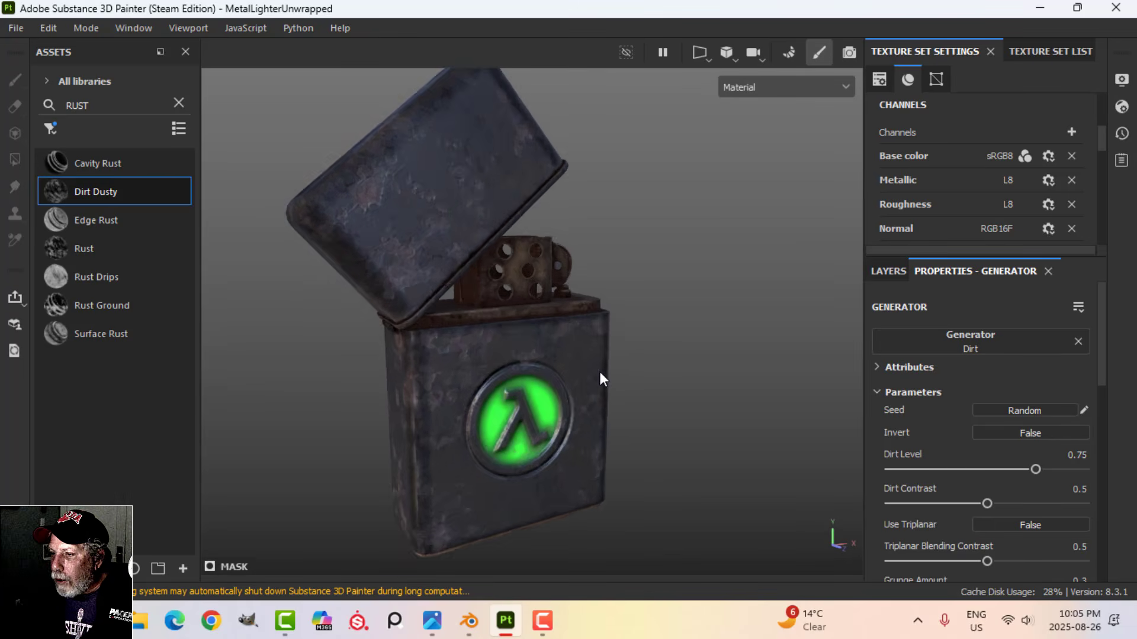
pyautogui.moveTo(1033, 468); pyautogui.dragTo(1029, 470)
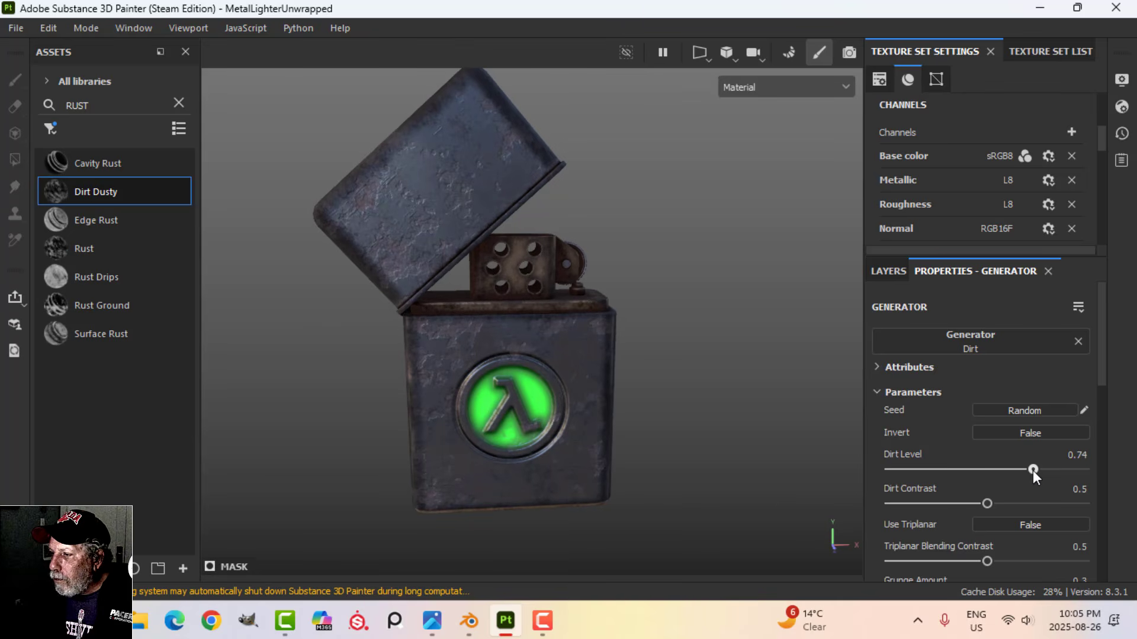
pyautogui.moveTo(978, 507); pyautogui.dragTo(968, 506)
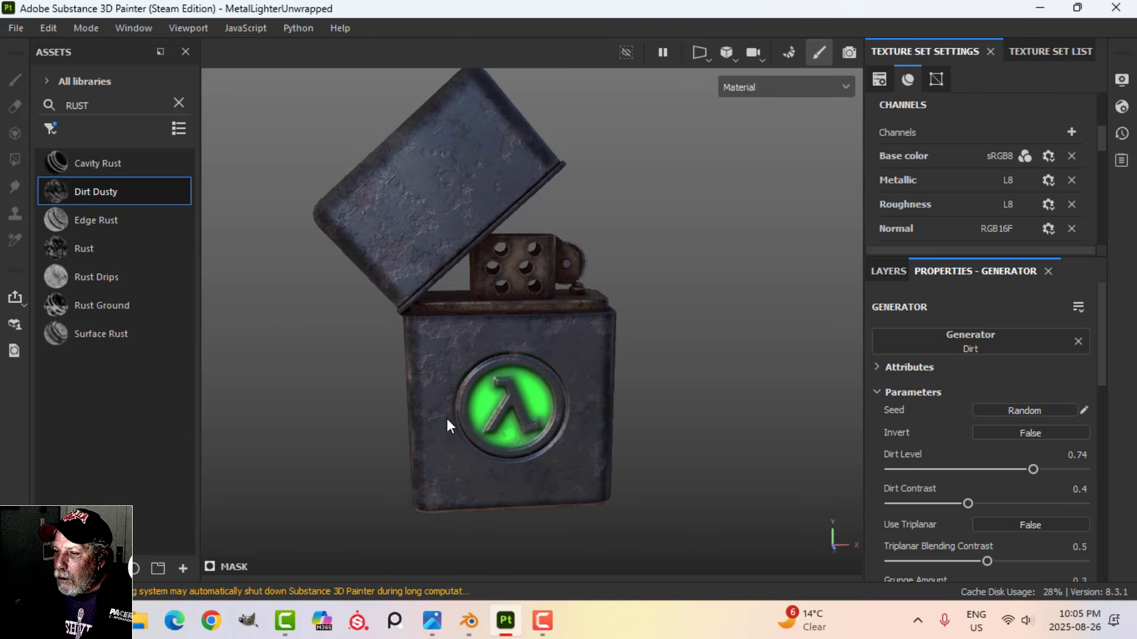
pyautogui.keyDown('alt'); pyautogui.moveTo(446, 418); pyautogui.dragTo(505, 382); pyautogui.keyUp('alt')
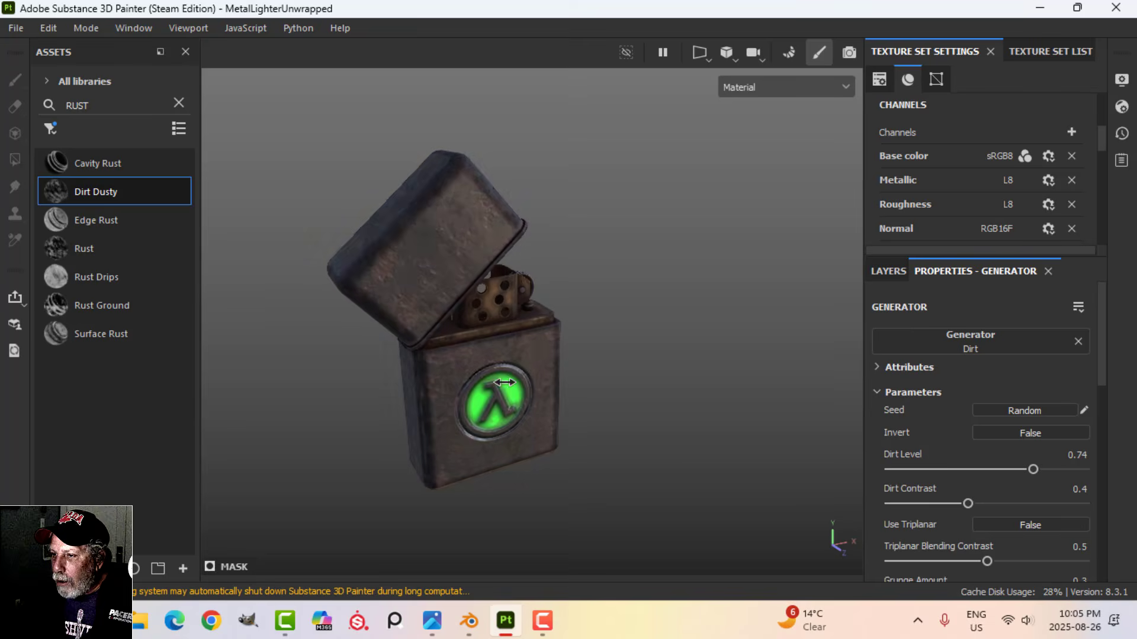
# Review the environment display settings, and rotate the environment lighting to inspect the dirt on the lighter
pyautogui.click(1121, 79)
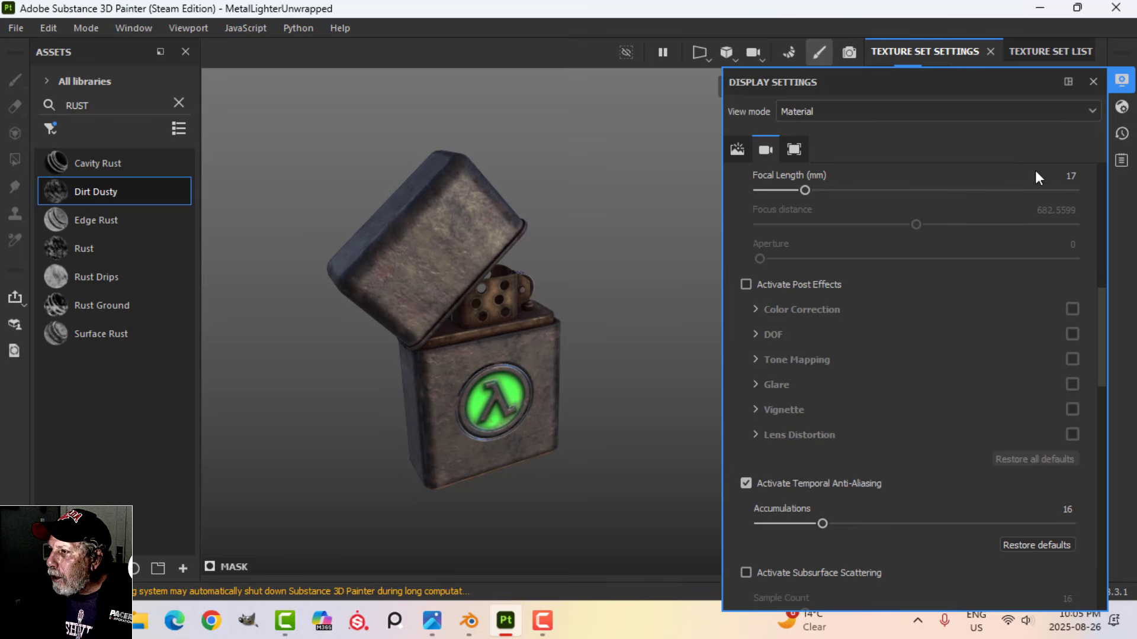
pyautogui.click(740, 149)
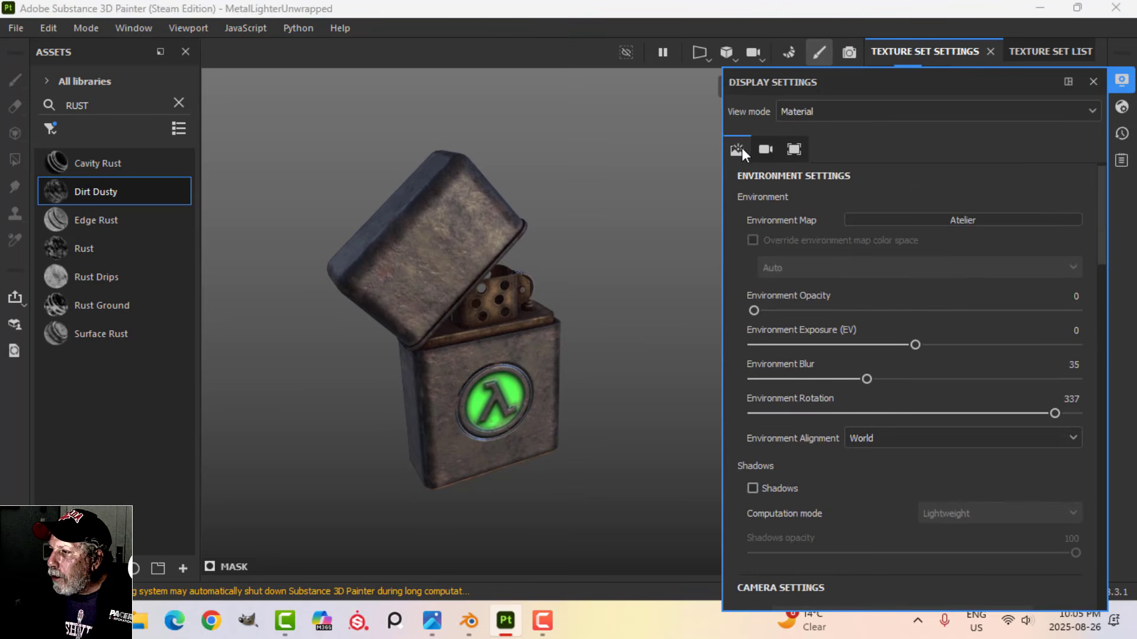
pyautogui.click(1093, 81)
pyautogui.keyDown('alt'); pyautogui.moveTo(859, 248); pyautogui.dragTo(612, 342); pyautogui.keyUp('alt')
pyautogui.moveTo(612, 342)
pyautogui.keyDown('shift'); pyautogui.mouseDown(button='right')
pyautogui.moveTo(616, 316)
pyautogui.moveTo(627, 317)
pyautogui.mouseUp(button='right'); pyautogui.keyUp('shift')
pyautogui.keyDown('alt'); pyautogui.moveTo(638, 315); pyautogui.dragTo(591, 398); pyautogui.keyUp('alt')
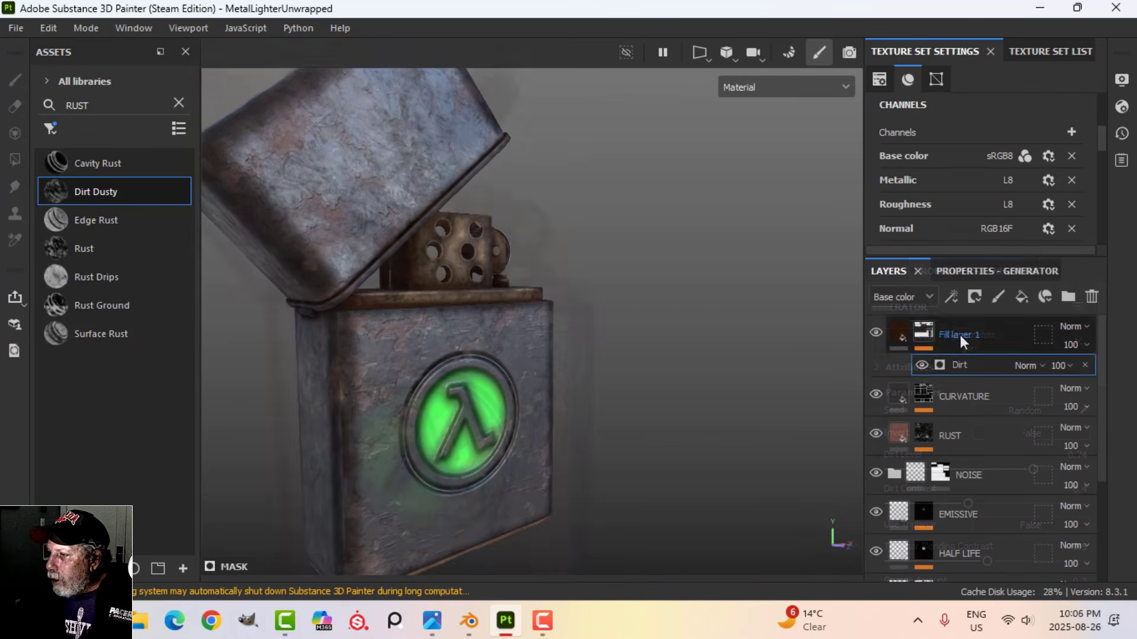
# Rename the brown fill layer with the Dirt generator as DIRT
pyautogui.doubleClick(960, 335)
pyautogui.write('DIRT')
pyautogui.press('Return')
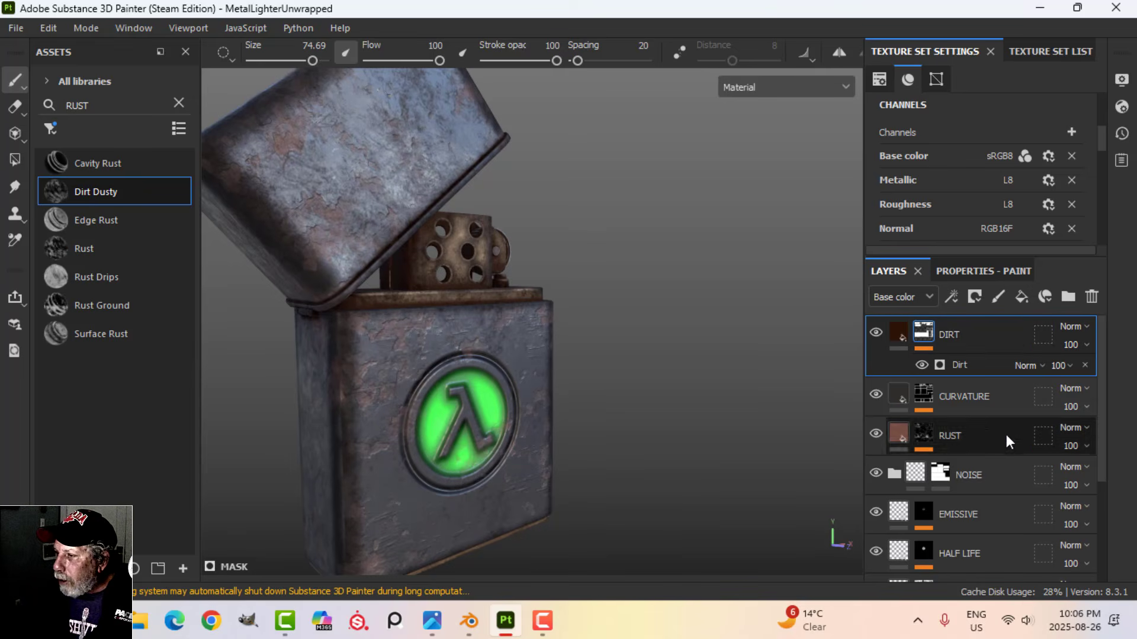
# Add an anchor point to the HALF LIFE layer's mask, above its Blur filter
pyautogui.scroll(-1, 928, 527)
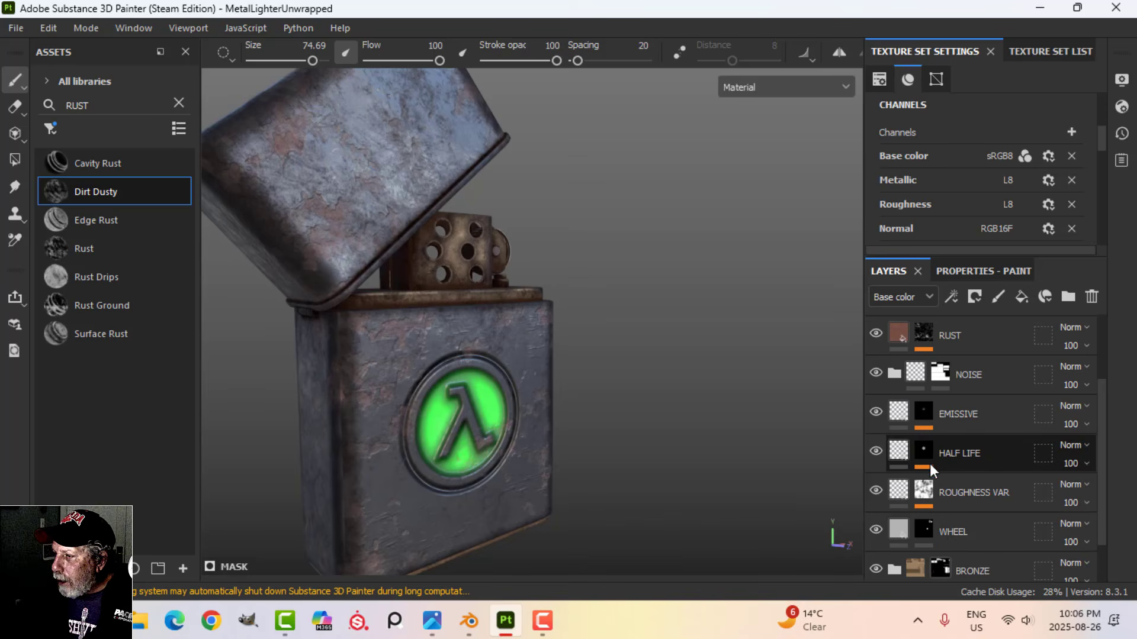
pyautogui.click(925, 451)
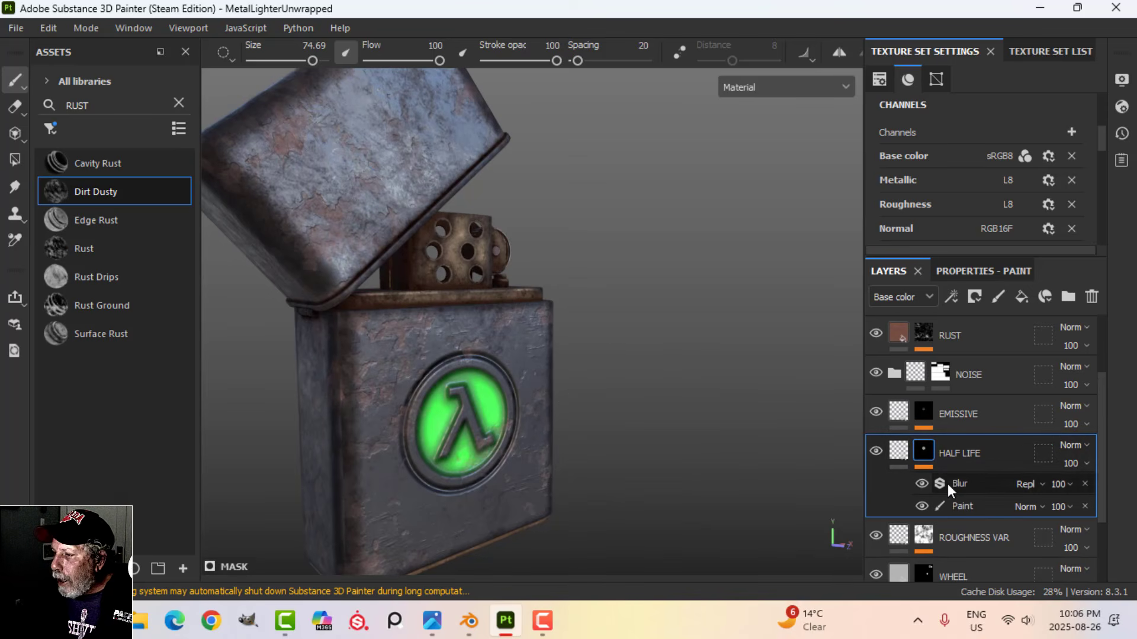
pyautogui.click(950, 296)
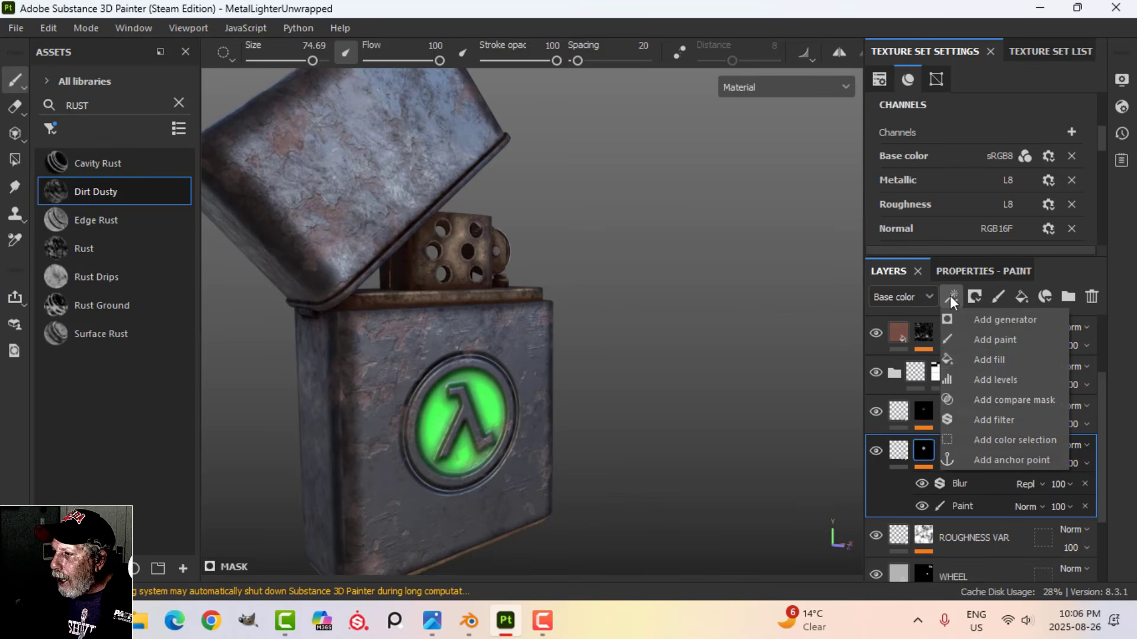
pyautogui.click(1000, 459)
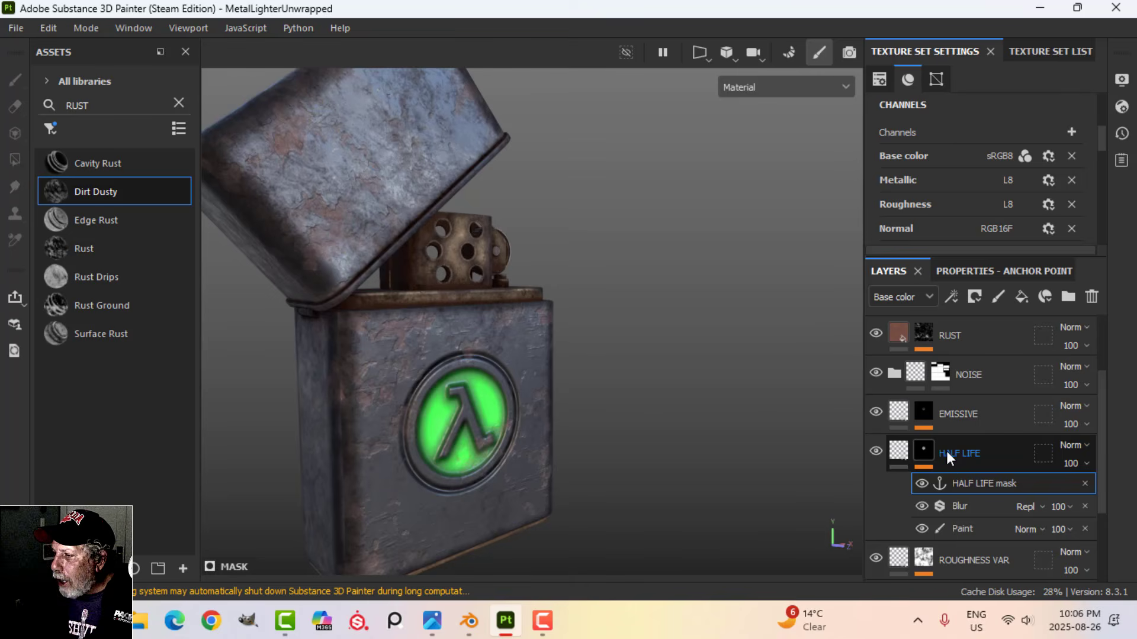
# Enable Micro Height in the micro details of the Mask Editor generator on the RUST layer's mask
pyautogui.scroll(1, 966, 385)
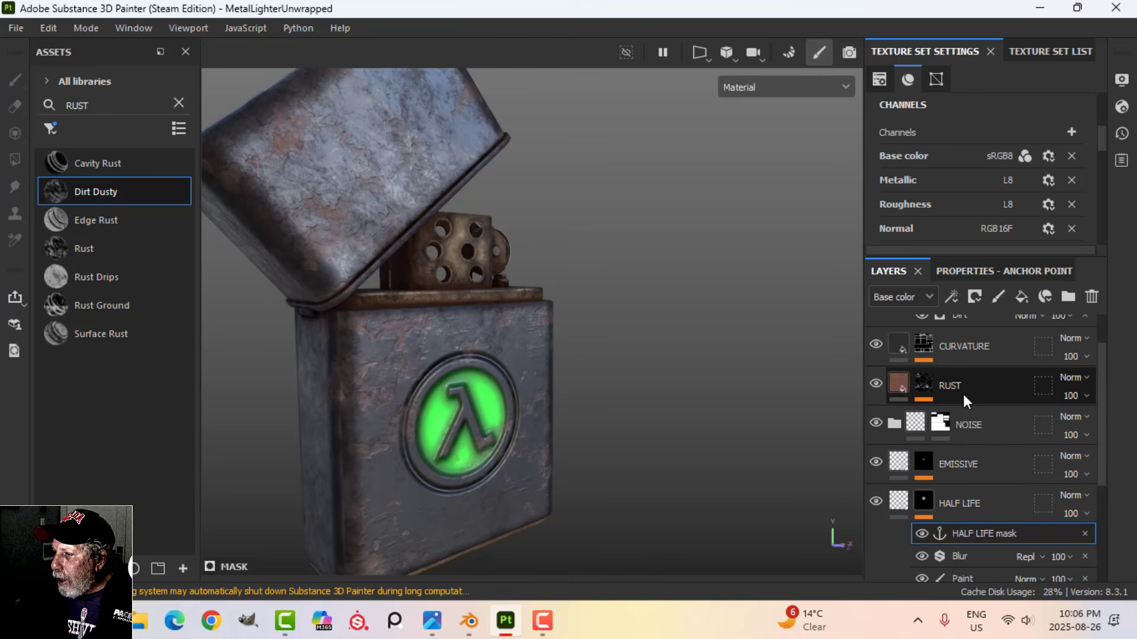
pyautogui.click(931, 383)
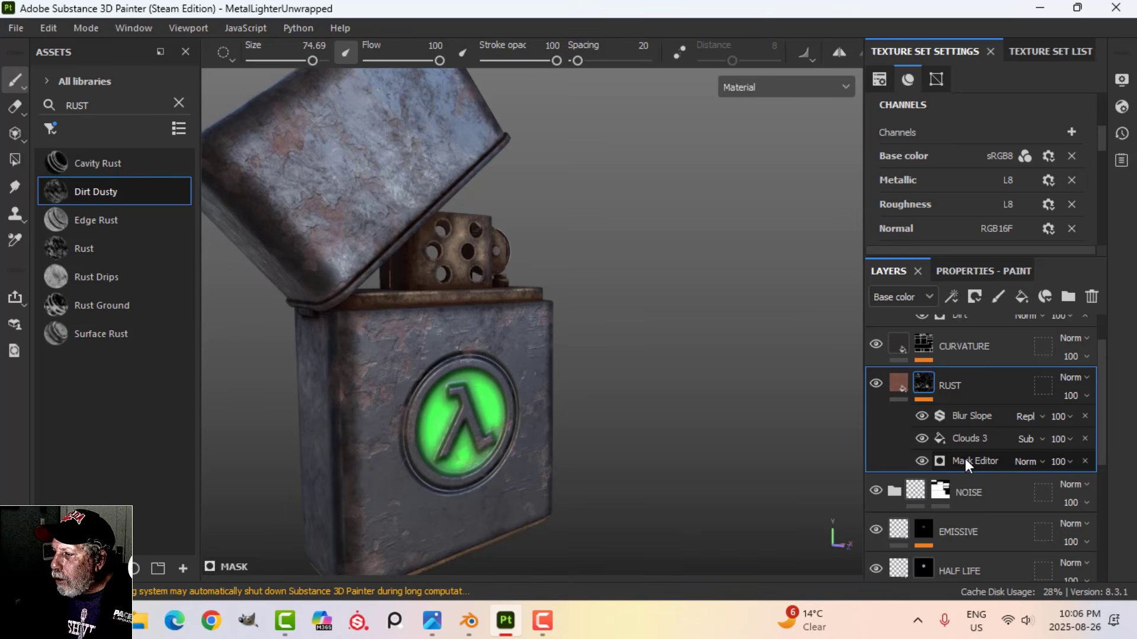
pyautogui.click(963, 271)
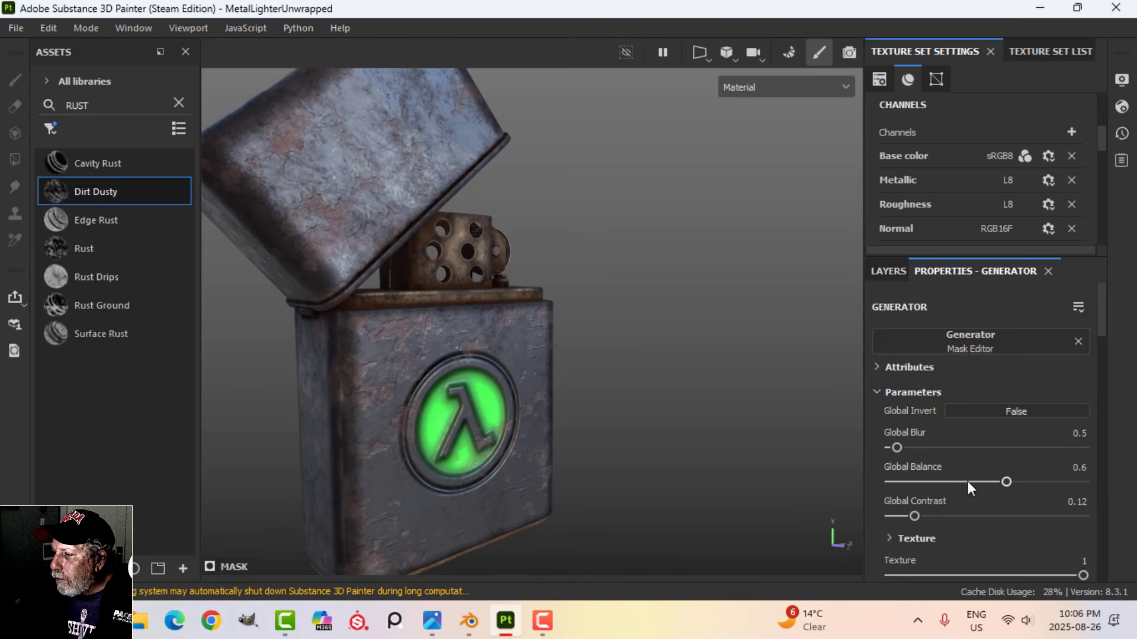
pyautogui.scroll(-6, 961, 487)
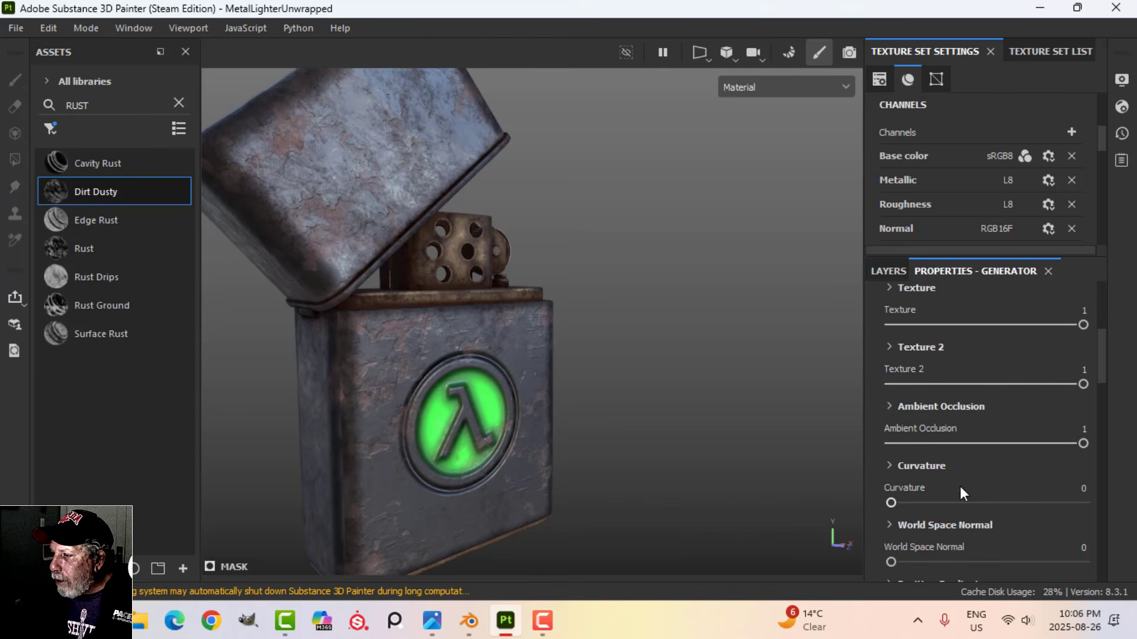
pyautogui.scroll(-4, 922, 492)
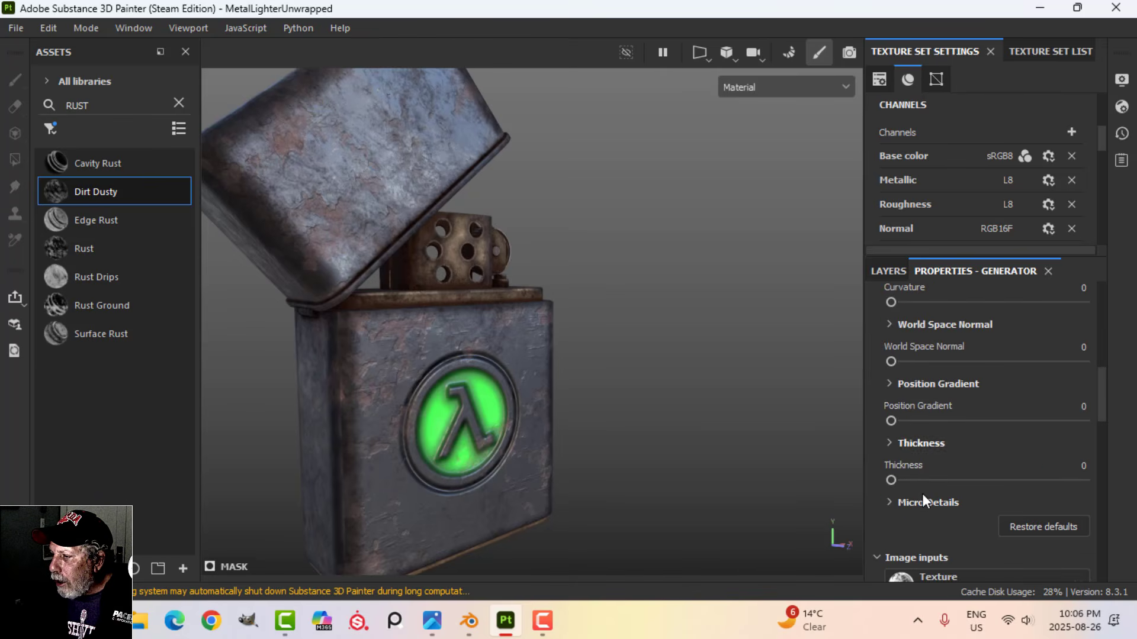
pyautogui.click(891, 502)
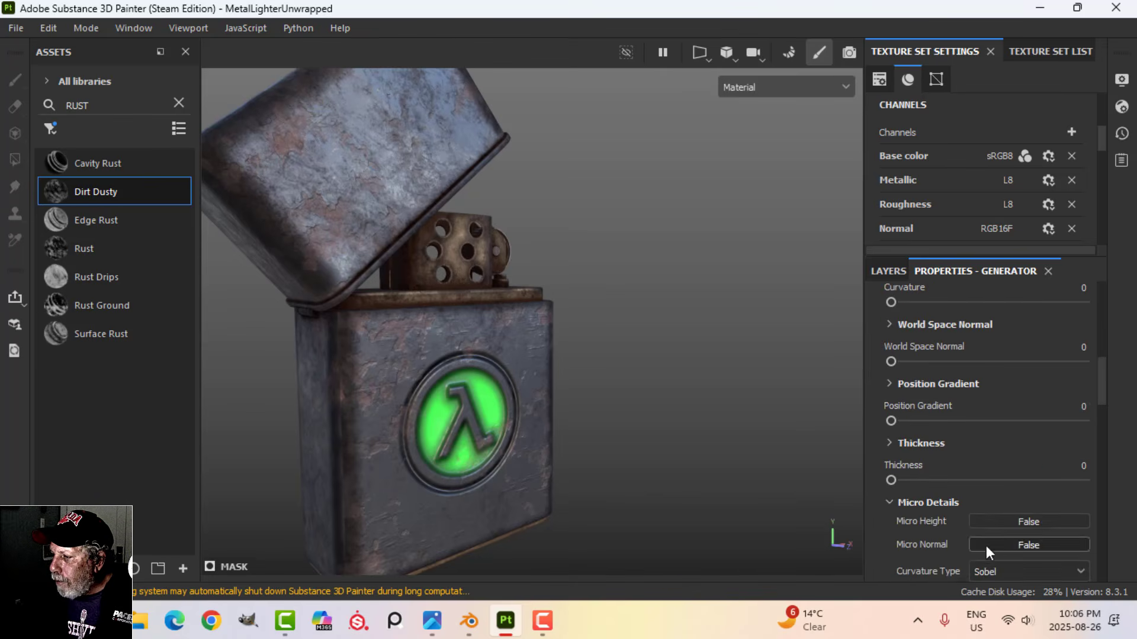
pyautogui.scroll(-1, 918, 516)
pyautogui.click(1001, 470)
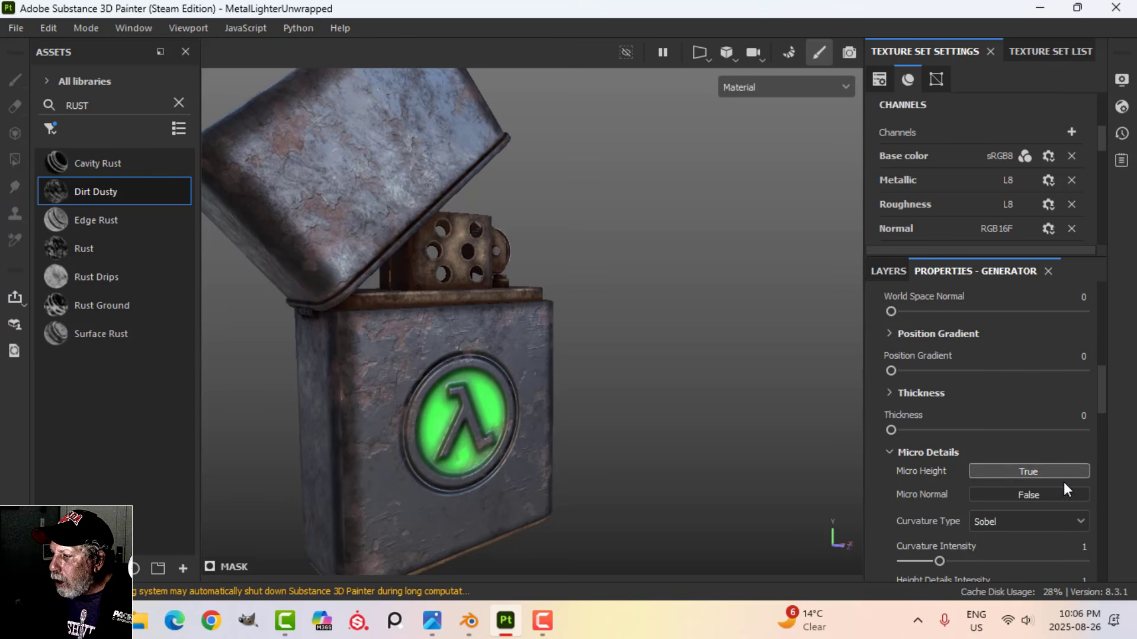
# Assign the HALF LIFE mask anchor point as the Micro Height input of the RUST layer's Mask Editor
pyautogui.scroll(-5, 1026, 480)
pyautogui.scroll(-10, 1017, 500)
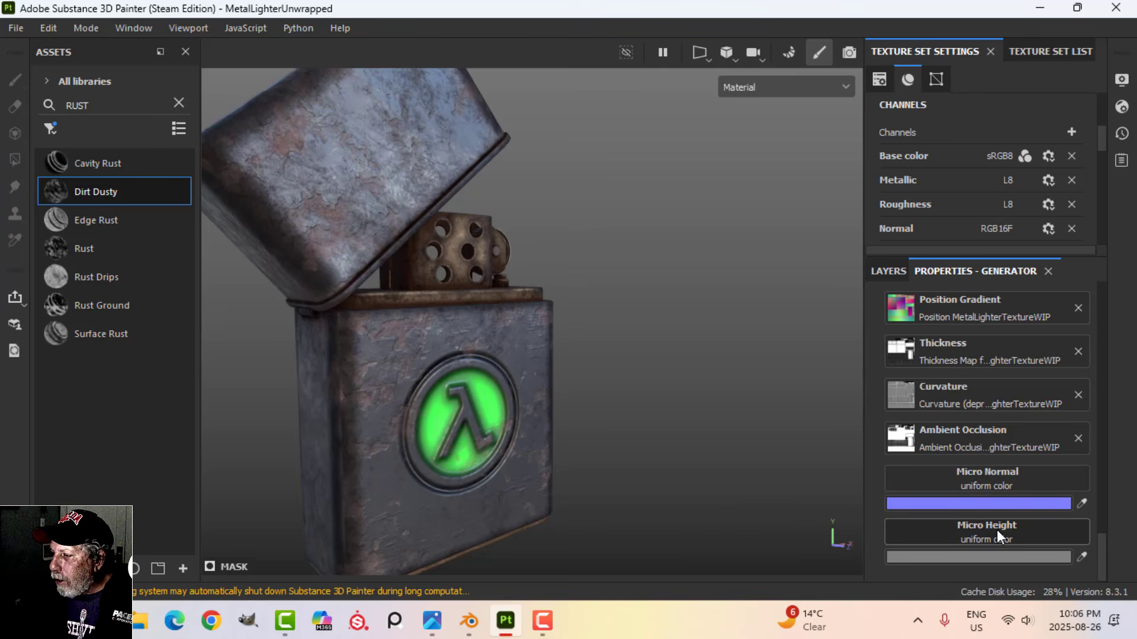
pyautogui.click(996, 529)
pyautogui.click(994, 286)
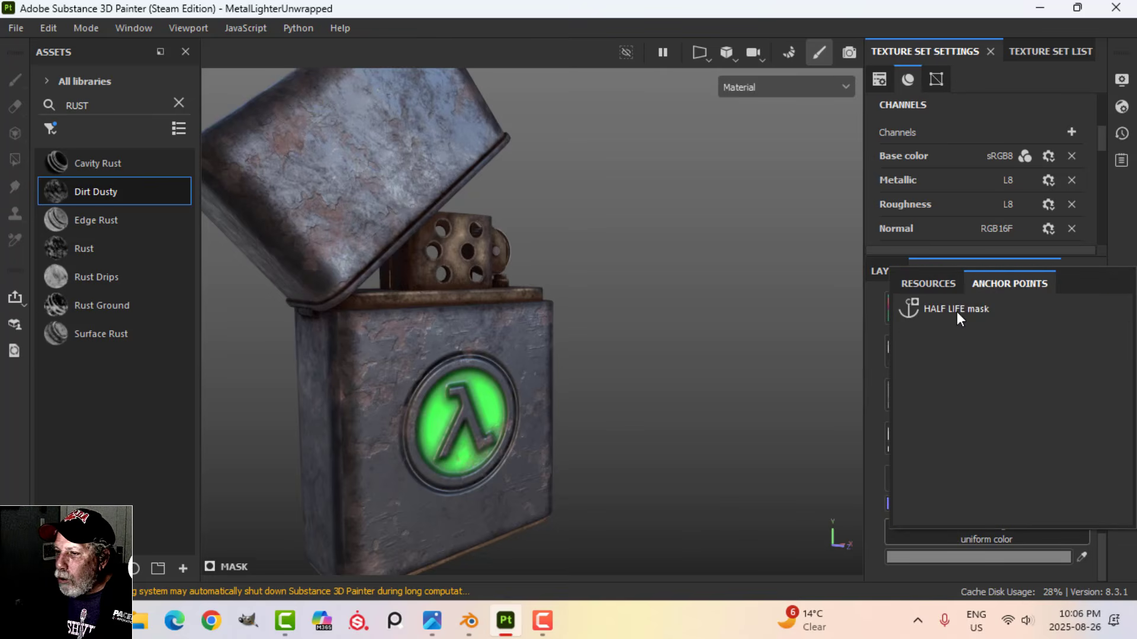
pyautogui.click(957, 312)
pyautogui.scroll(3, 553, 457)
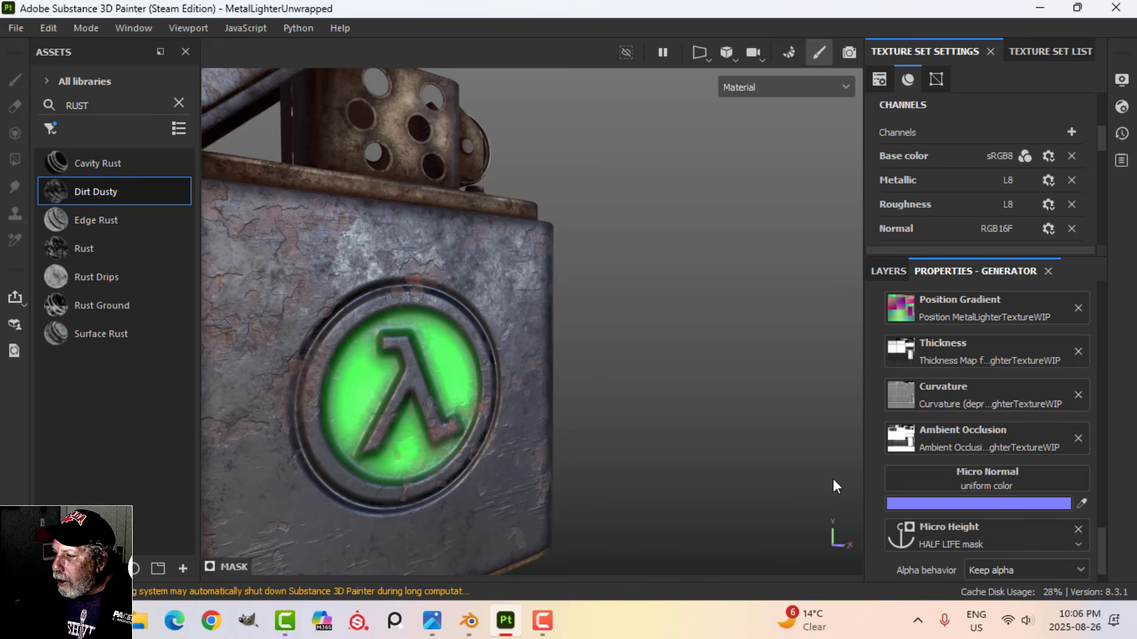
# Try inverting the Micro Height input's levels on the RUST mask and lowering their white input to about 0.53
pyautogui.scroll(-1, 923, 549)
pyautogui.click(891, 554)
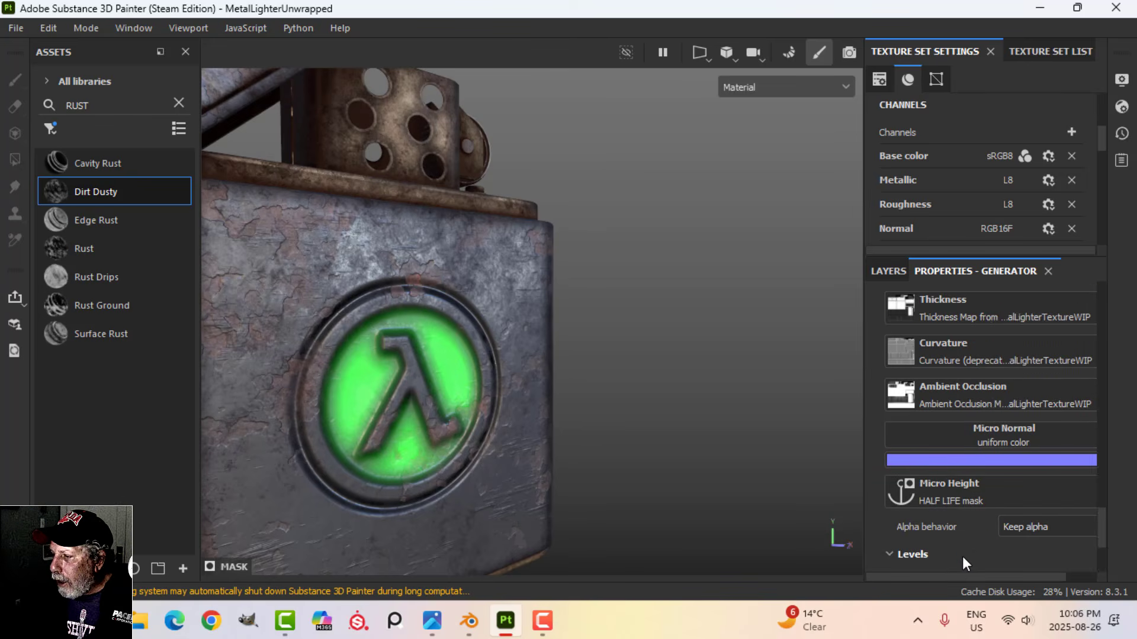
pyautogui.scroll(-4, 961, 555)
pyautogui.click(1059, 535)
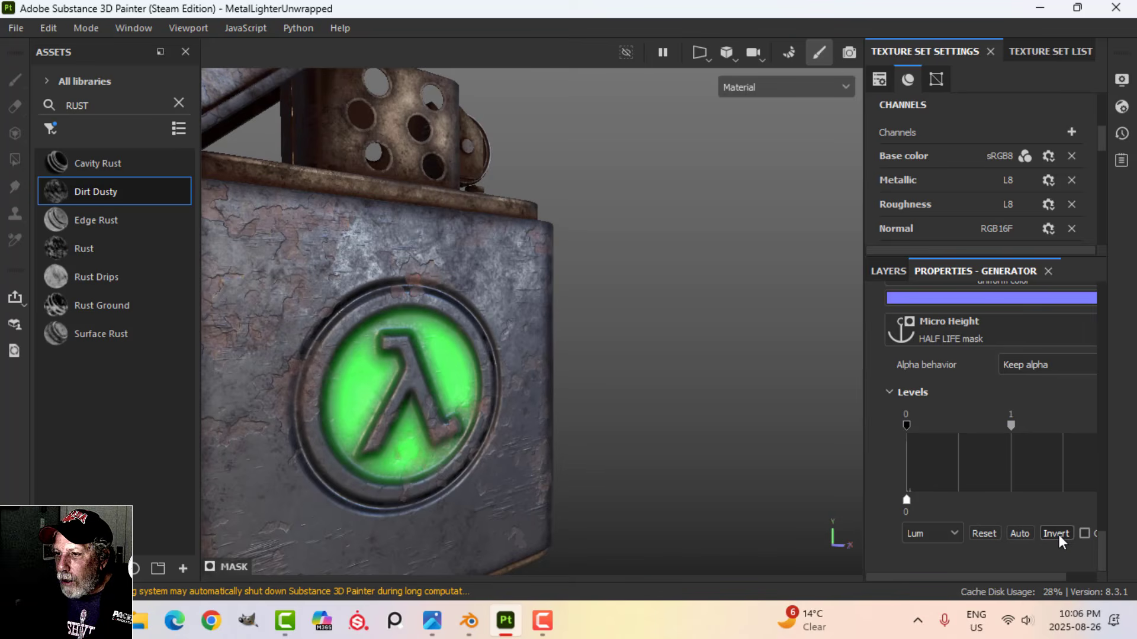
pyautogui.click(1059, 534)
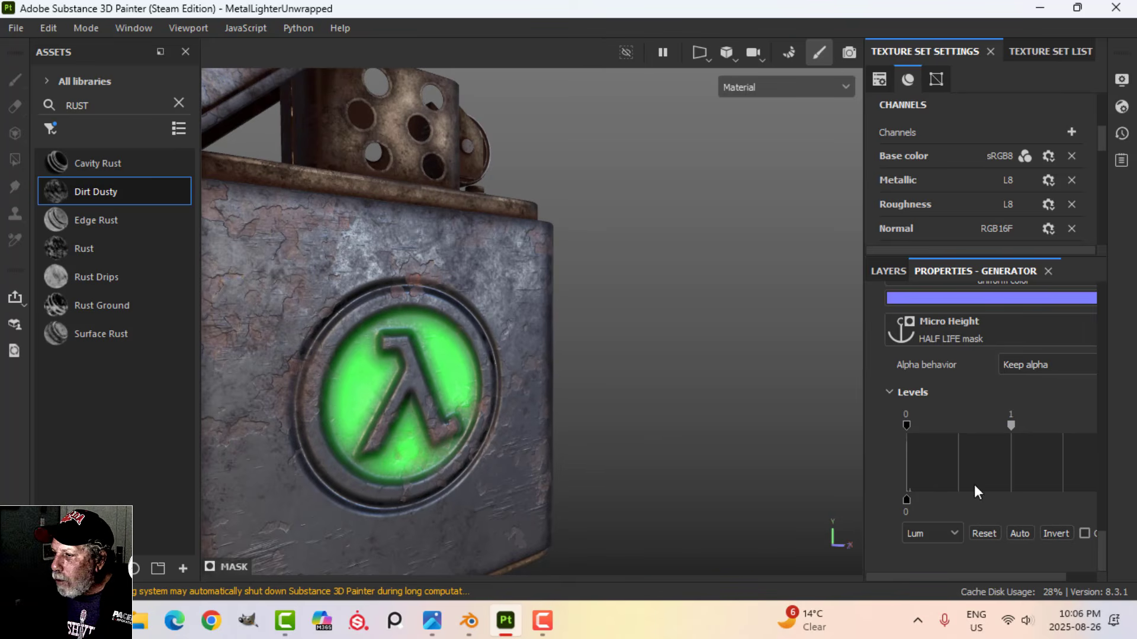
pyautogui.moveTo(906, 426)
pyautogui.mouseDown()
pyautogui.moveTo(959, 426)
pyautogui.moveTo(875, 429)
pyautogui.mouseUp()
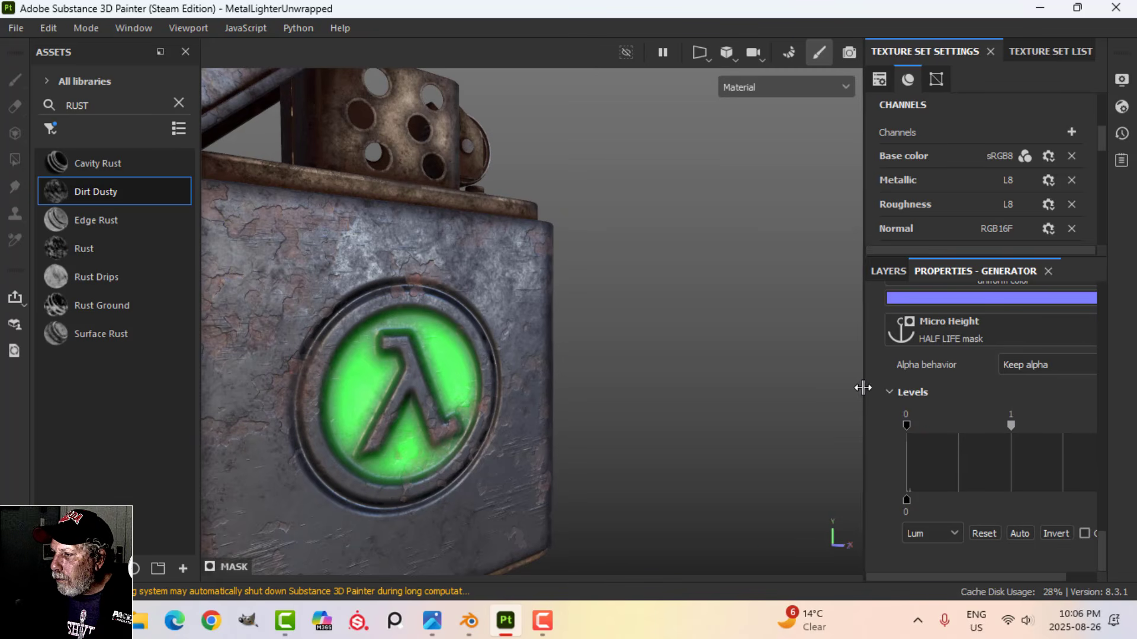
pyautogui.moveTo(864, 388); pyautogui.dragTo(791, 389)
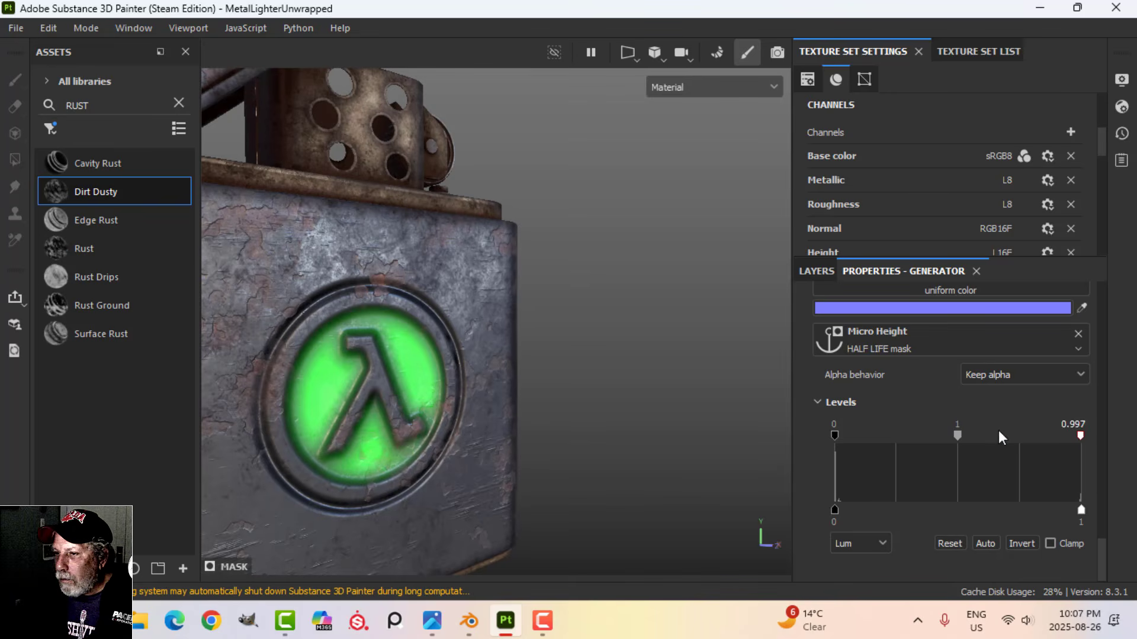
pyautogui.moveTo(999, 437); pyautogui.dragTo(966, 437)
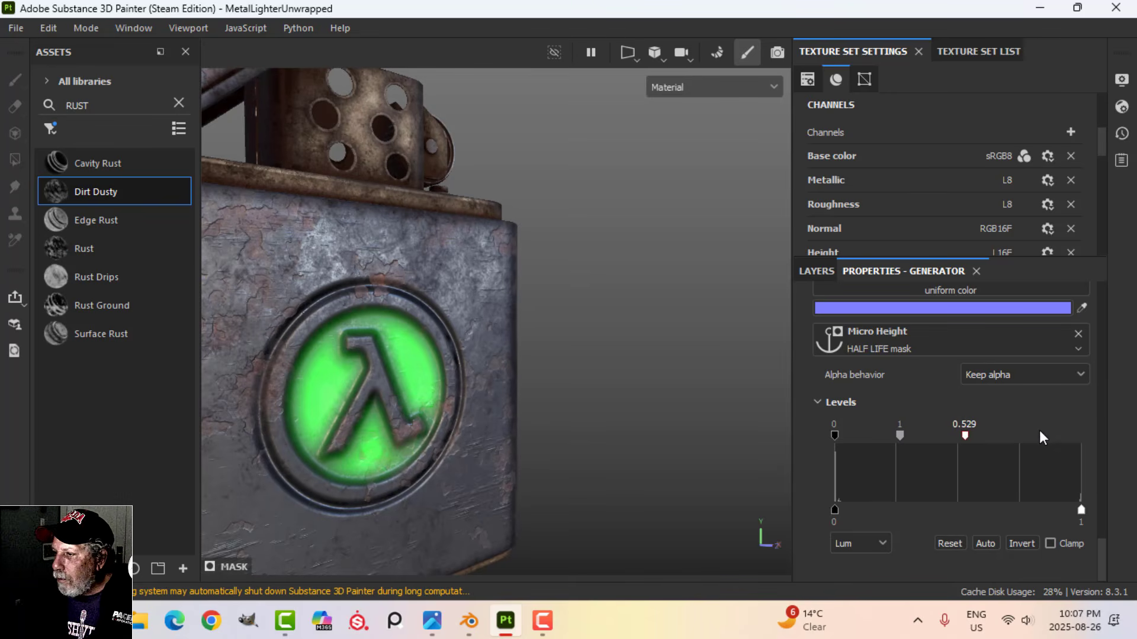
pyautogui.scroll(10, 907, 468)
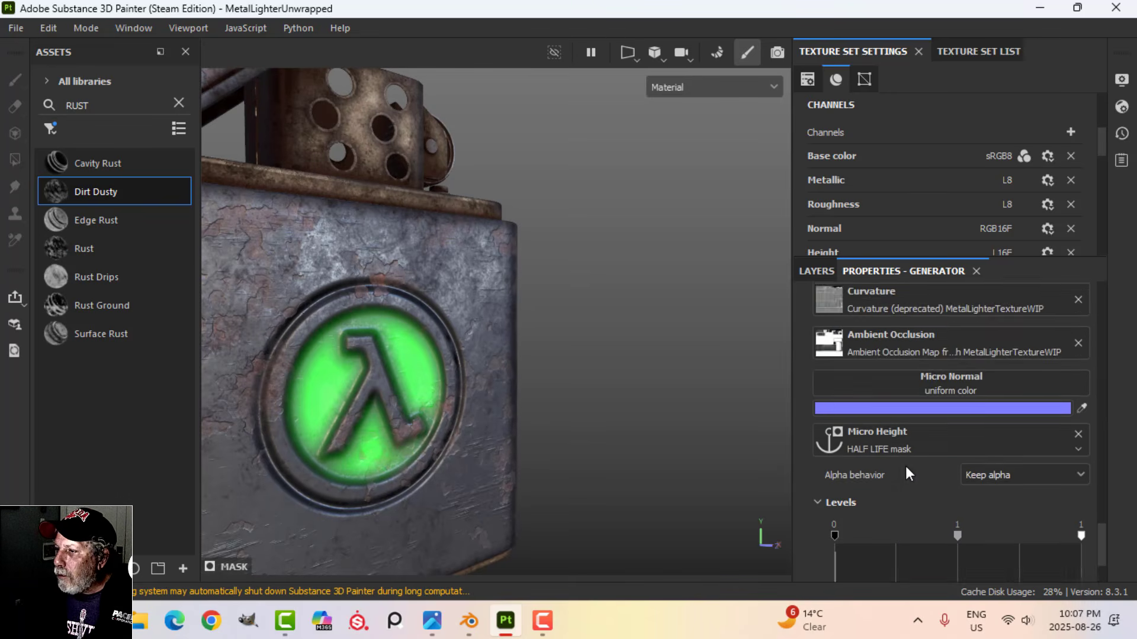
# Enable Micro Height in the micro details of the DIRT layer's Dirt generator
pyautogui.click(819, 271)
pyautogui.scroll(2, 896, 381)
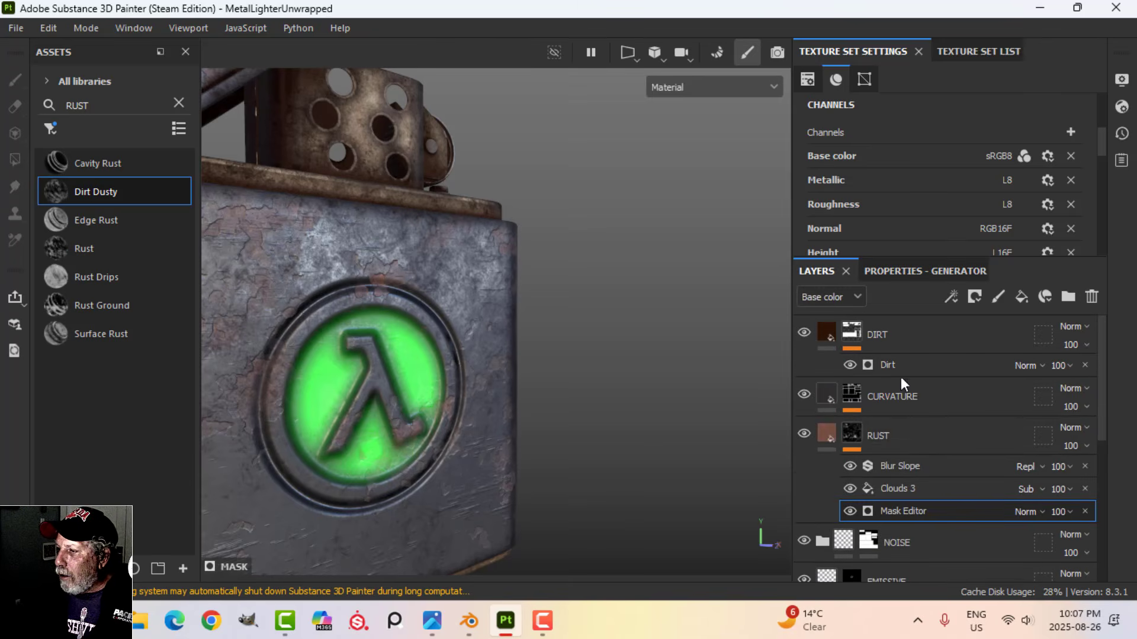
pyautogui.click(826, 433)
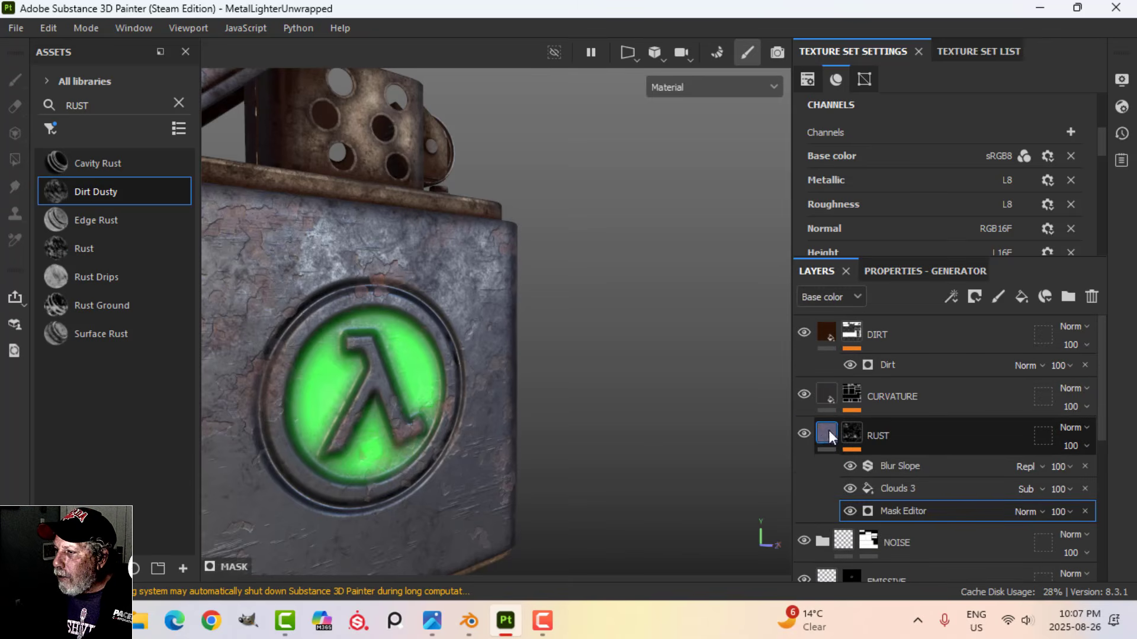
pyautogui.click(886, 364)
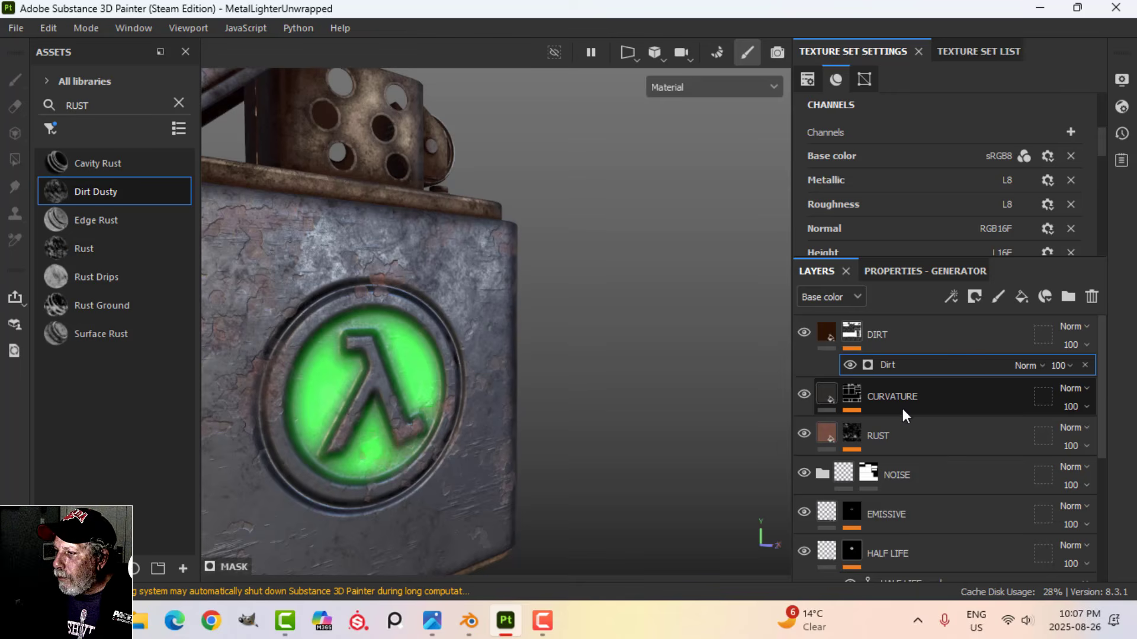
pyautogui.click(896, 273)
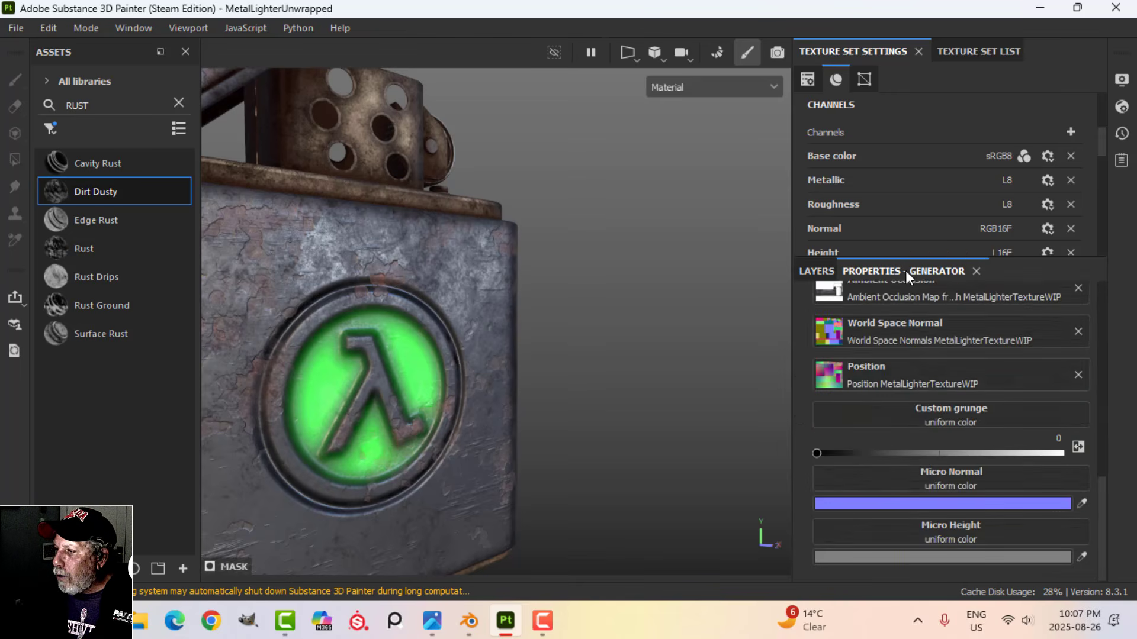
pyautogui.scroll(5, 926, 480)
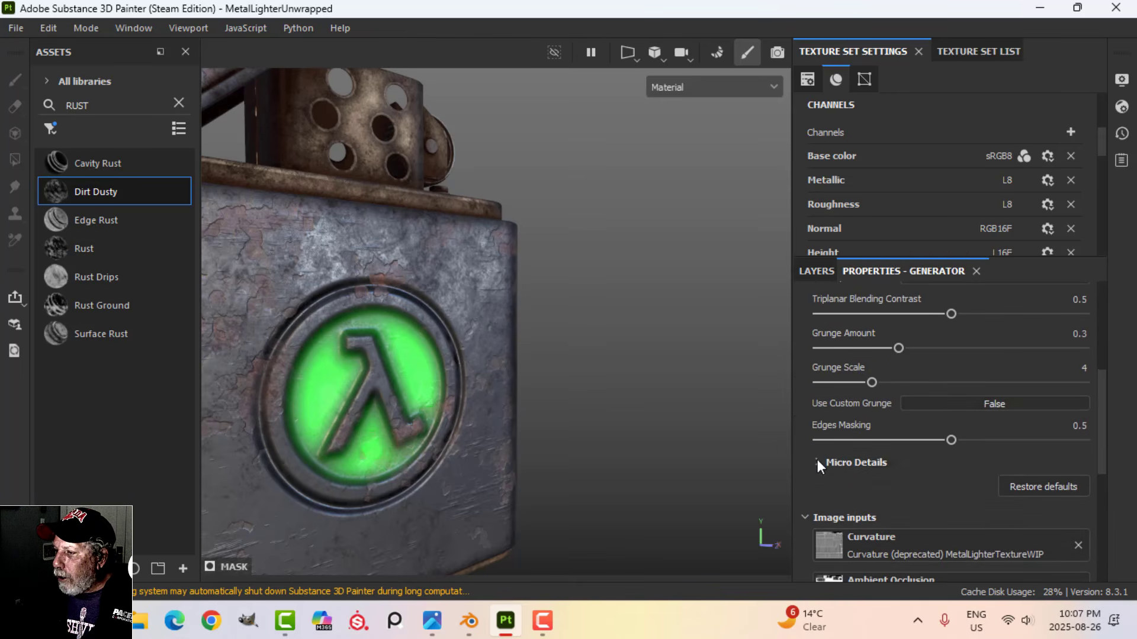
pyautogui.click(817, 461)
pyautogui.scroll(-1, 924, 489)
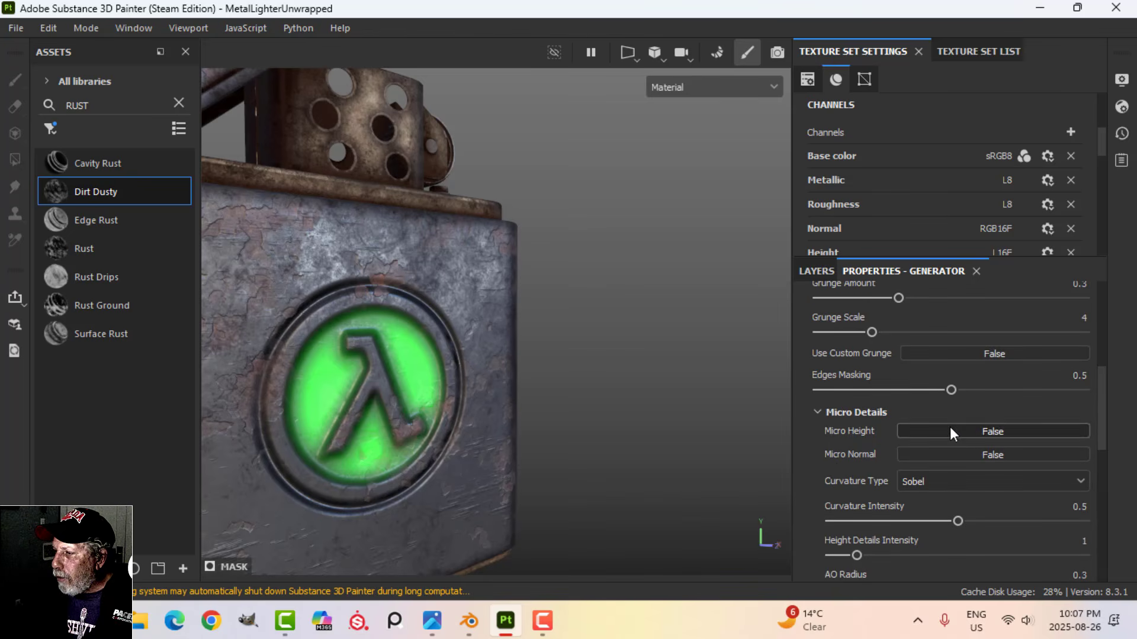
pyautogui.scroll(-9, 979, 482)
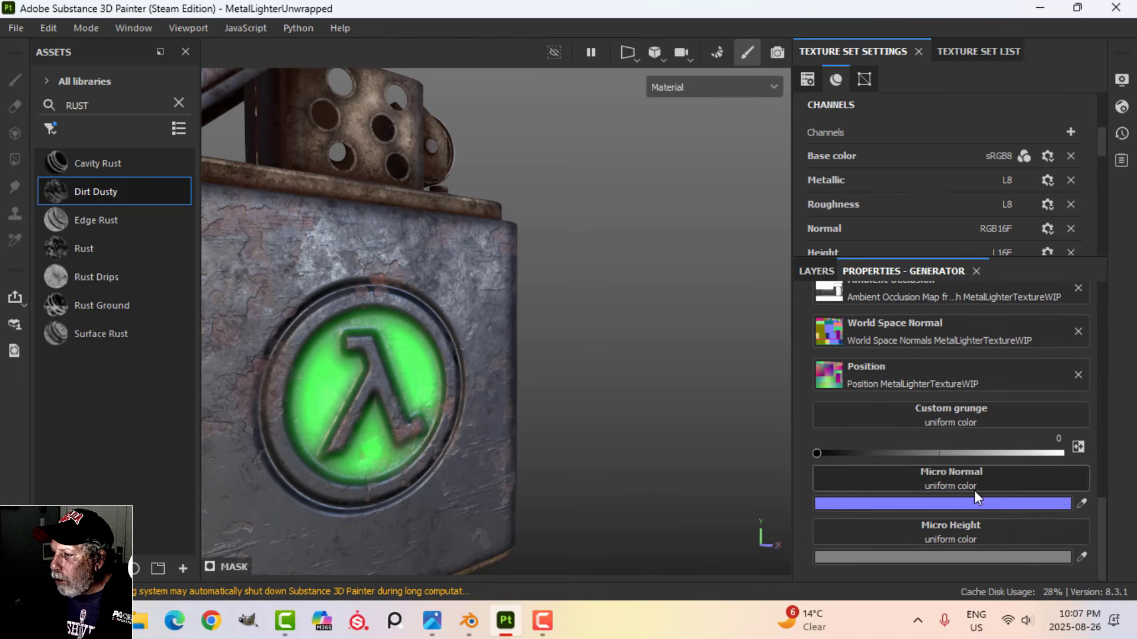
# Assign the HALF LIFE mask anchor point as the Dirt generator's Micro Height input
pyautogui.click(953, 530)
pyautogui.click(989, 283)
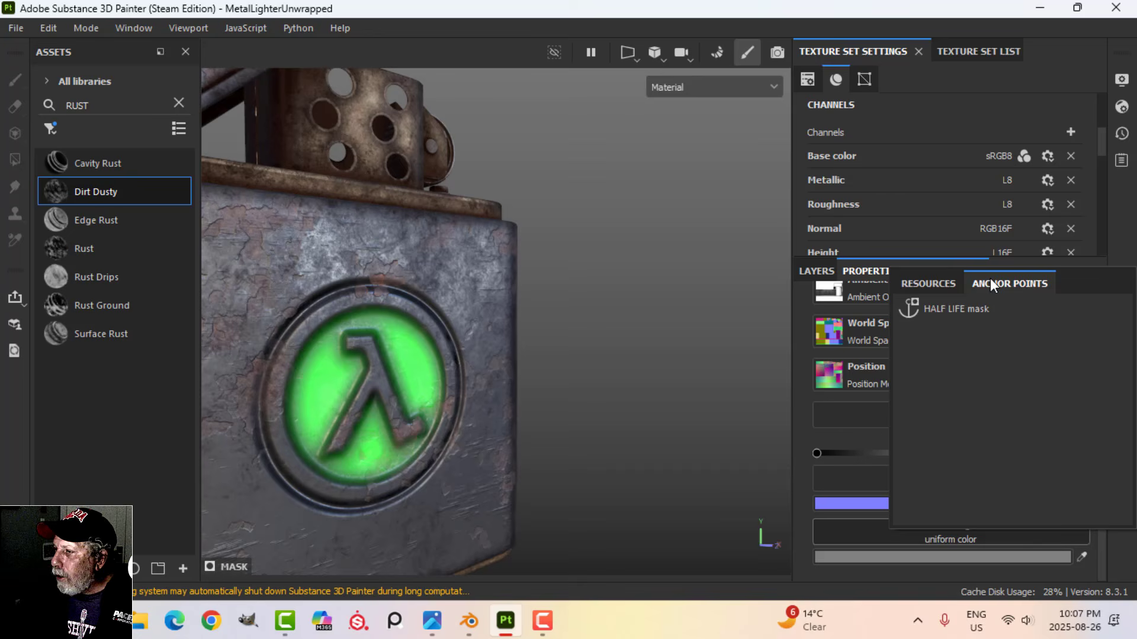
pyautogui.click(957, 311)
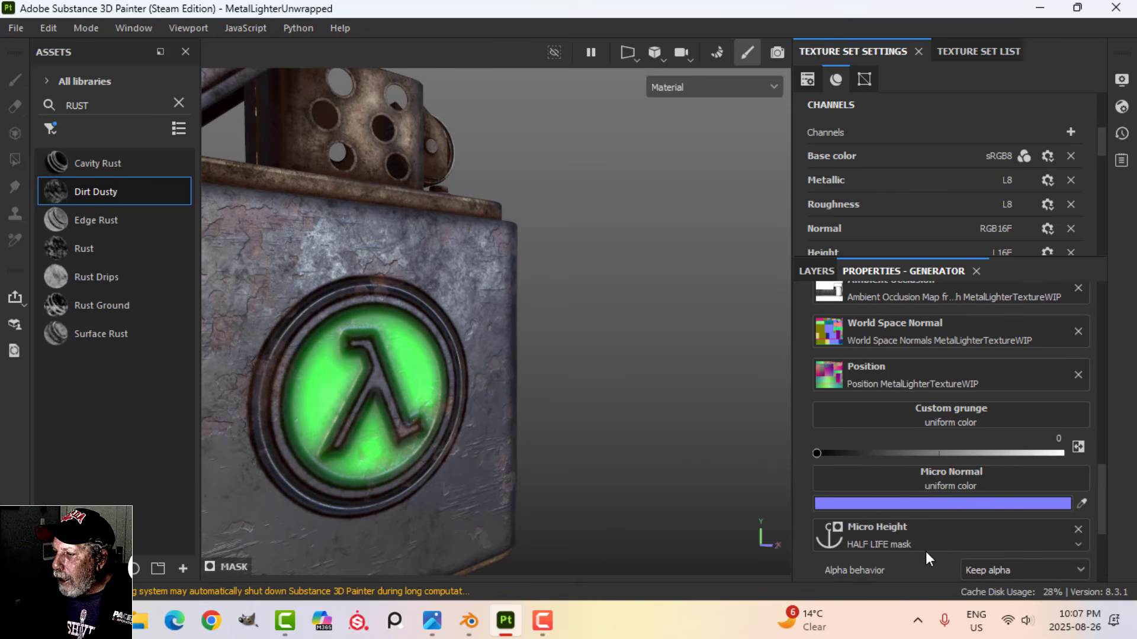
# Invert the levels of the Dirt generator's Micro Height input, with black input 0.203 and white input 0.664
pyautogui.scroll(-4, 925, 552)
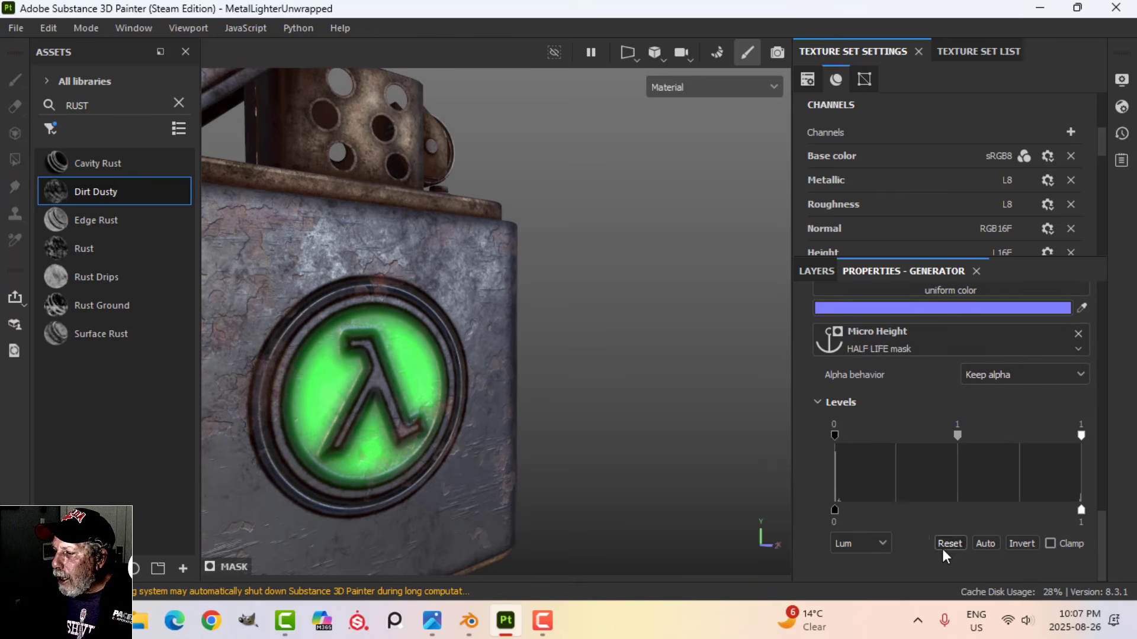
pyautogui.click(1013, 542)
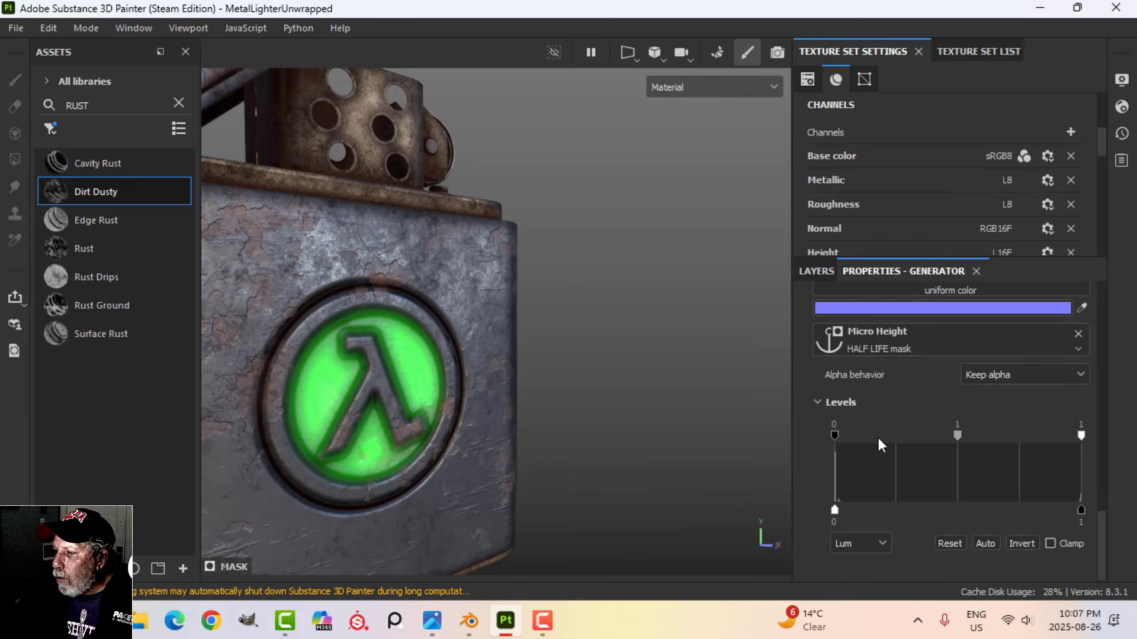
pyautogui.moveTo(837, 441); pyautogui.dragTo(859, 442)
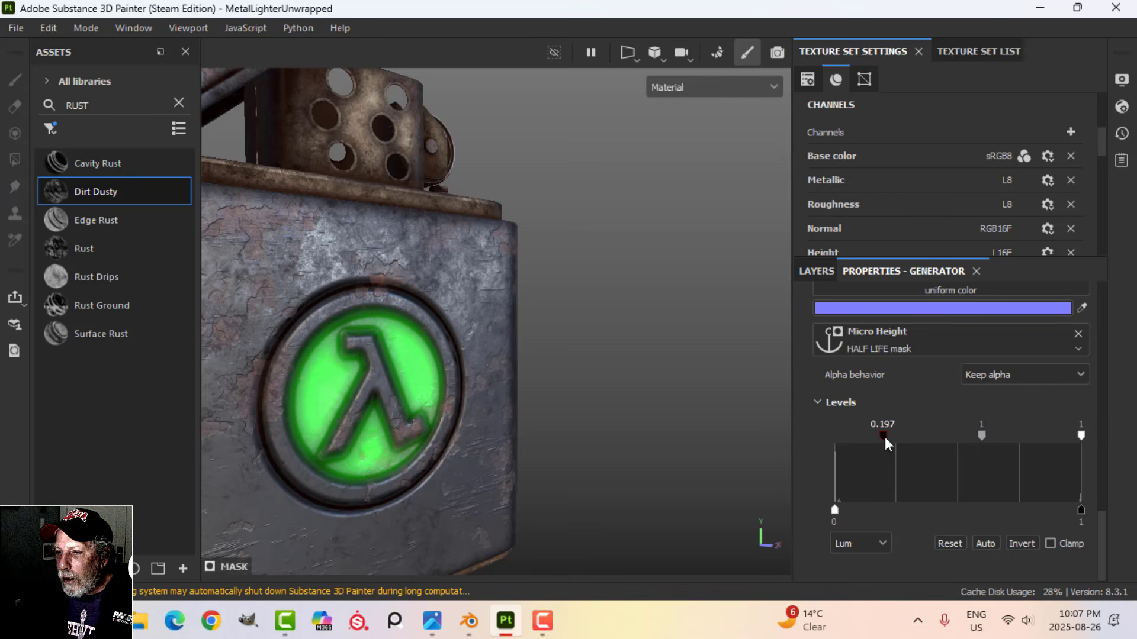
pyautogui.moveTo(1081, 437); pyautogui.dragTo(1001, 437)
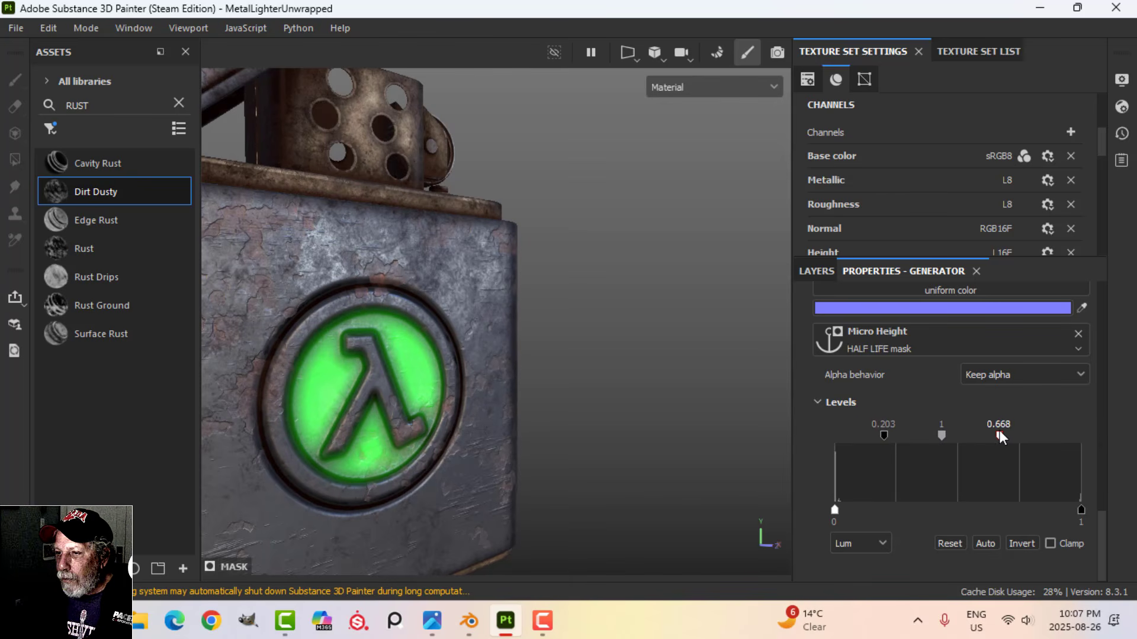
pyautogui.keyDown('alt'); pyautogui.moveTo(615, 440); pyautogui.dragTo(680, 385); pyautogui.keyUp('alt')
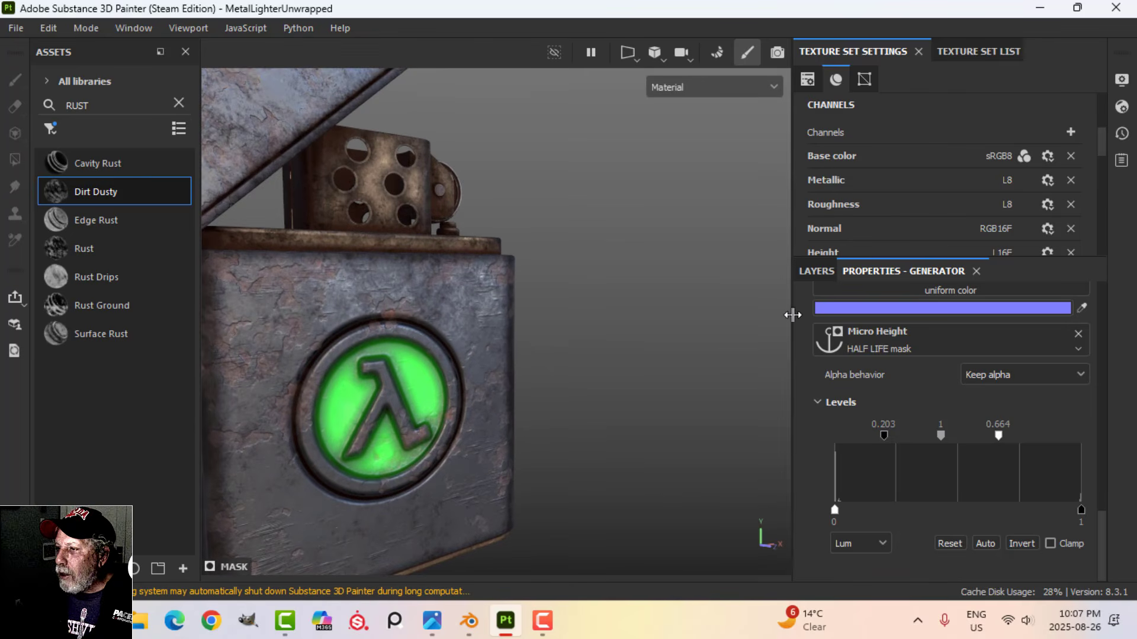
# Turn on Use Micro Details for the Curvature generator in the CURVATURE layer's mask
pyautogui.click(817, 271)
pyautogui.click(852, 398)
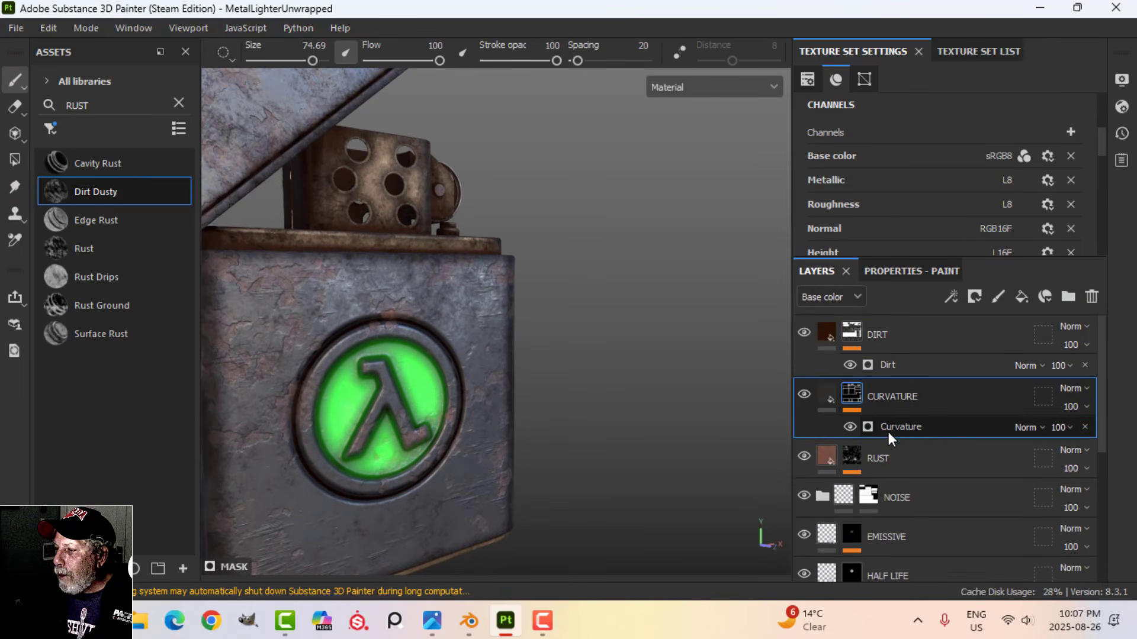
pyautogui.click(893, 428)
pyautogui.click(907, 271)
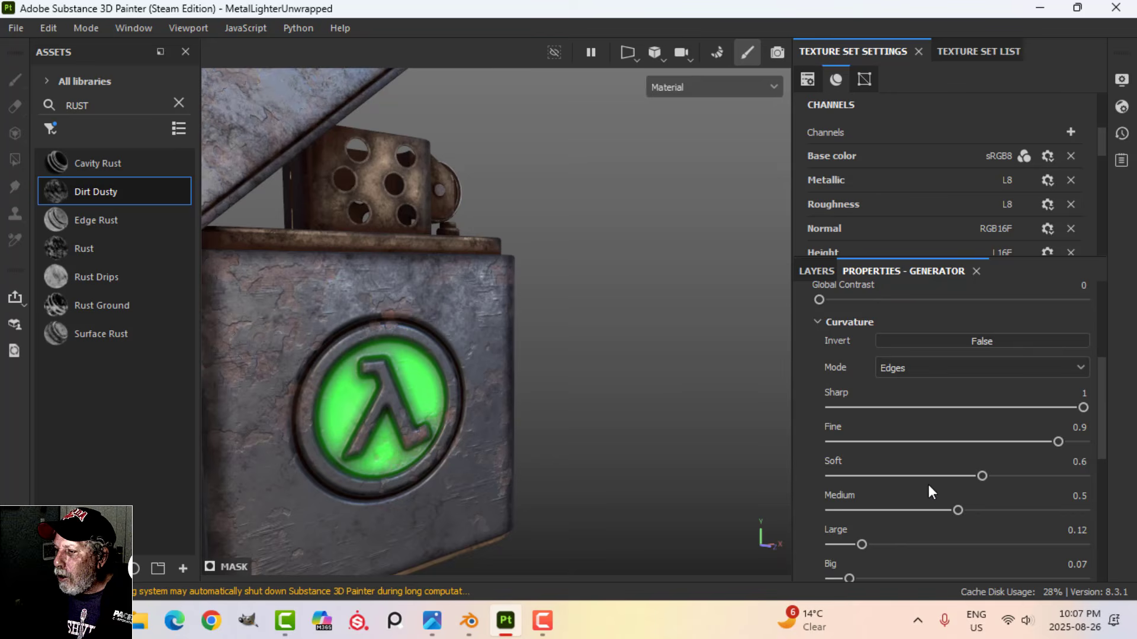
pyautogui.scroll(-5, 927, 485)
pyautogui.scroll(-1, 924, 485)
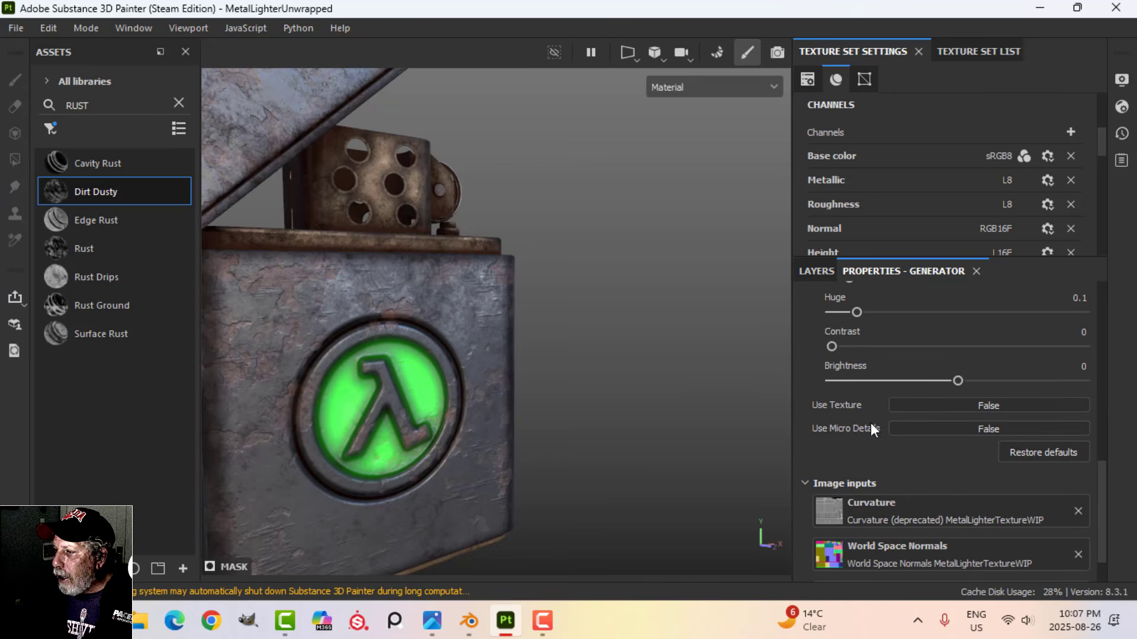
pyautogui.click(977, 428)
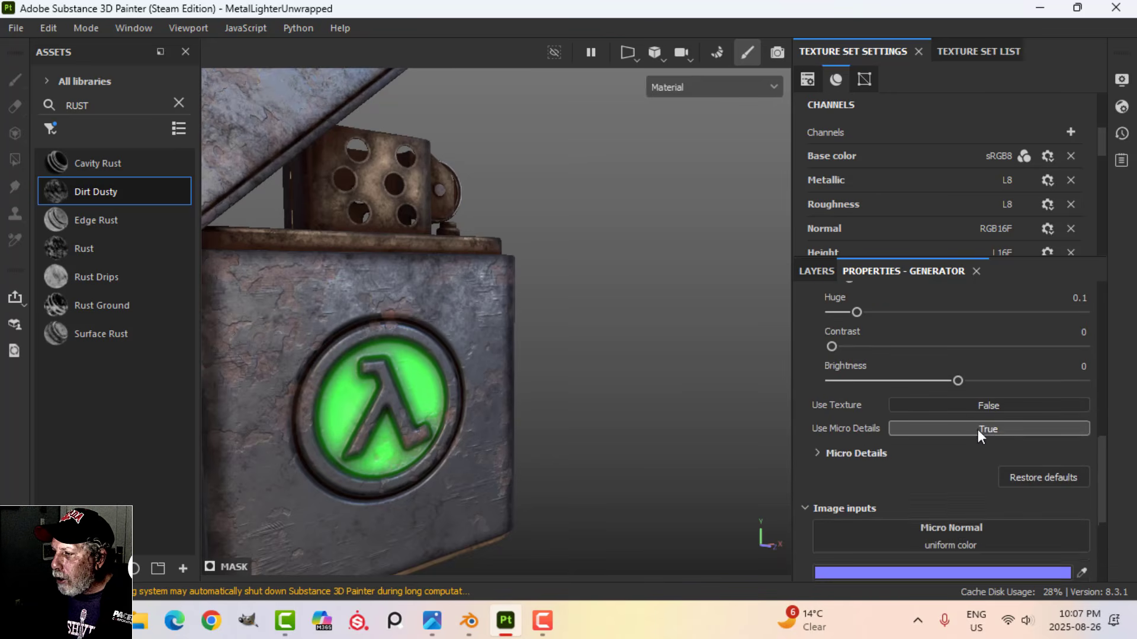
# Assign the HALF LIFE mask anchor point as the Curvature generator's Micro Height input
pyautogui.scroll(-4, 928, 461)
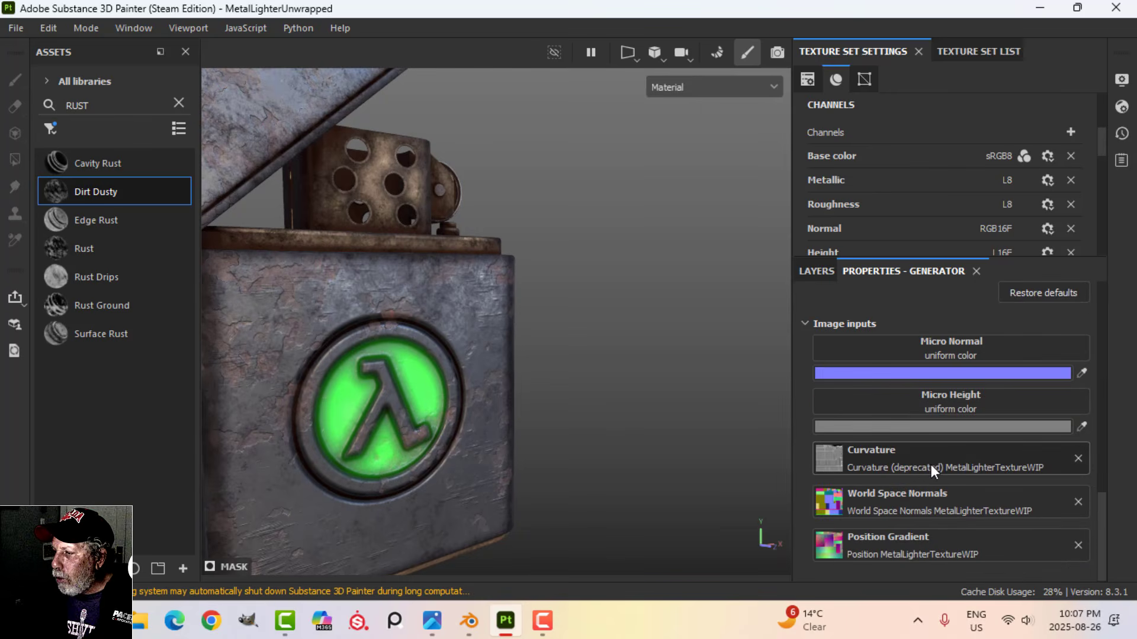
pyautogui.click(959, 403)
pyautogui.click(990, 150)
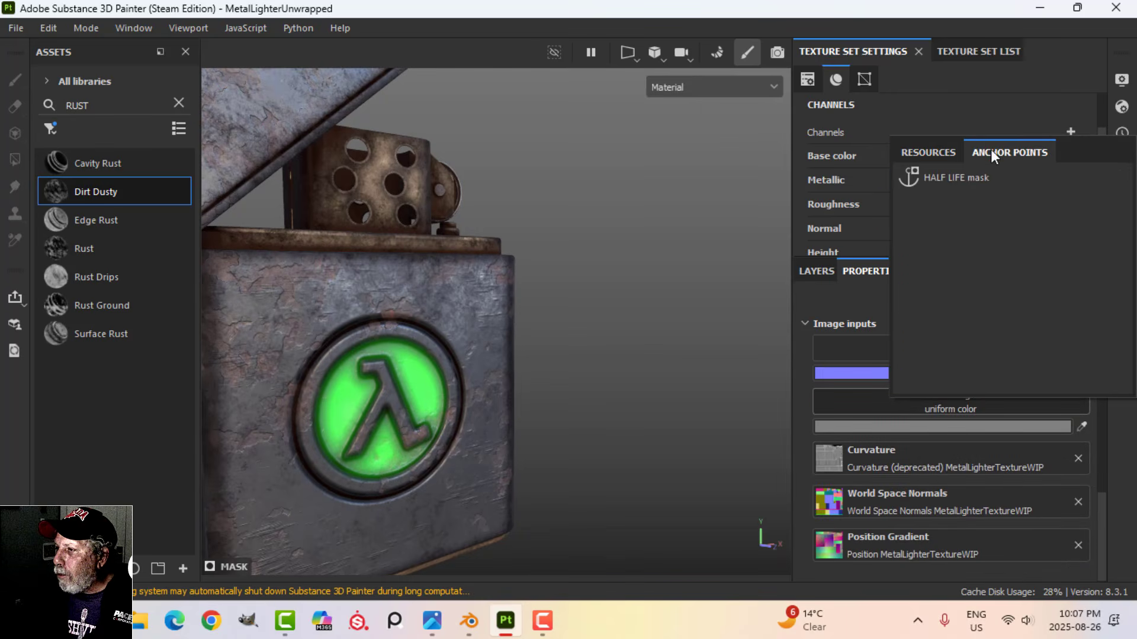
pyautogui.click(964, 178)
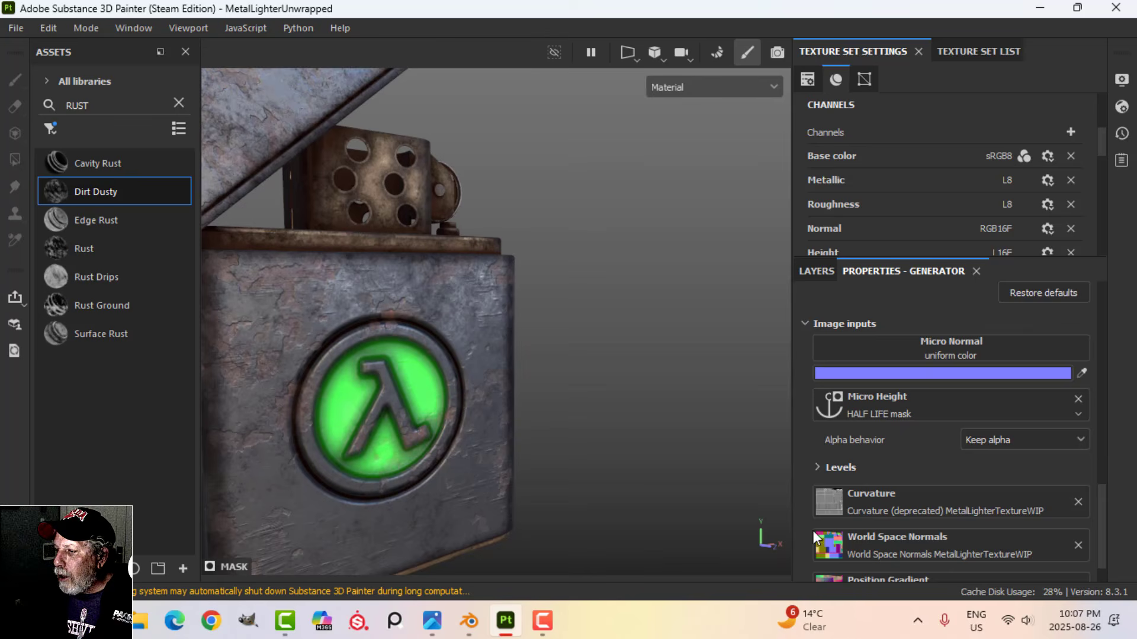
# Try shifting the black input in the levels of the Curvature generator's Micro Height input and examine the emblem's edges
pyautogui.scroll(-1, 871, 502)
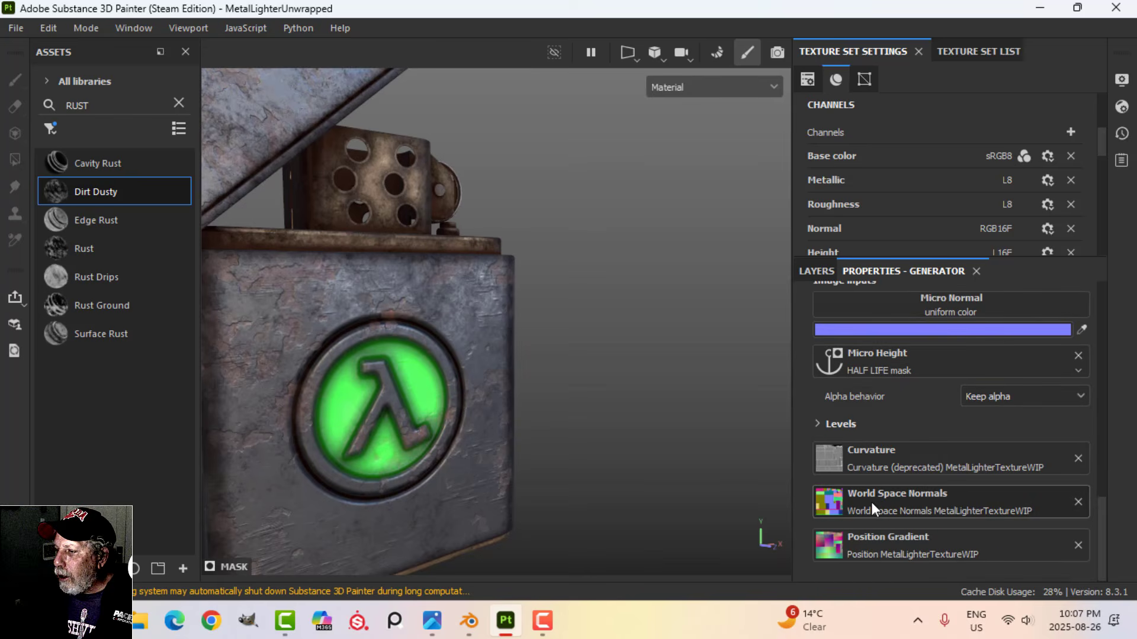
pyautogui.click(818, 424)
pyautogui.moveTo(838, 460); pyautogui.dragTo(744, 455)
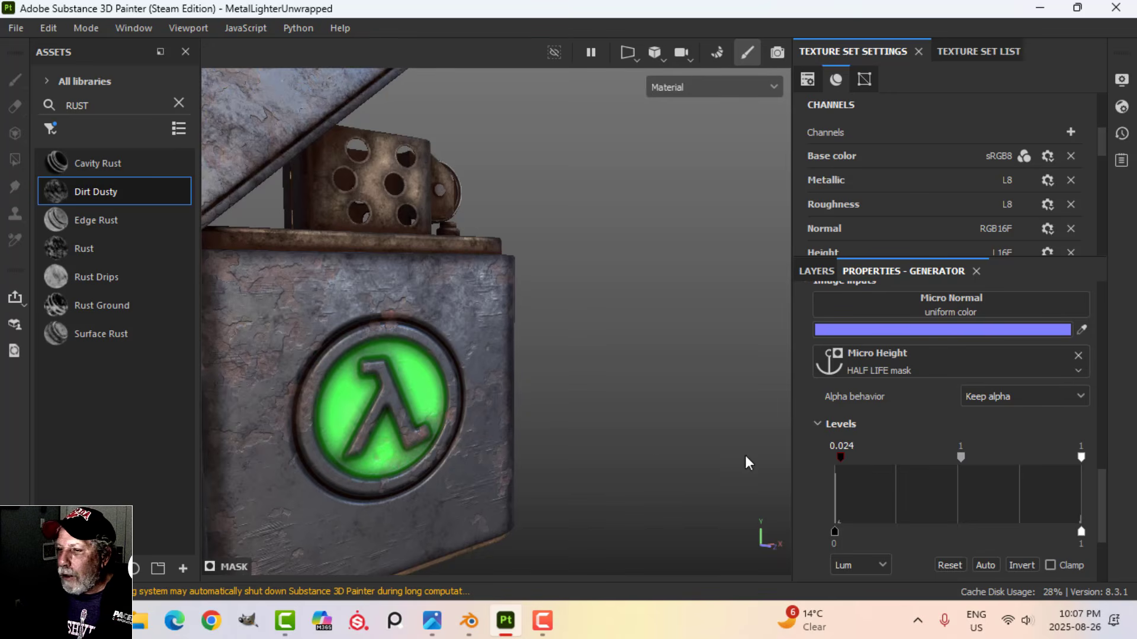
pyautogui.scroll(-3, 591, 418)
pyautogui.keyDown('alt'); pyautogui.moveTo(572, 416); pyautogui.dragTo(530, 433); pyautogui.keyUp('alt')
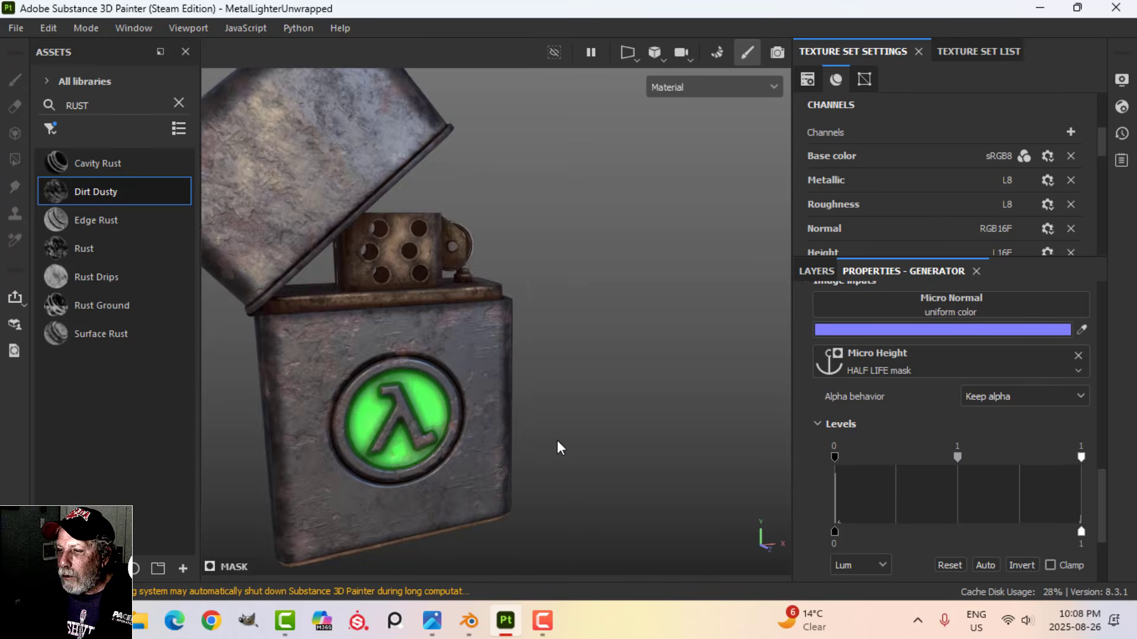
pyautogui.scroll(3, 558, 446)
pyautogui.keyDown('alt'); pyautogui.moveTo(557, 443); pyautogui.dragTo(563, 401, button='middle'); pyautogui.keyUp('alt')
pyautogui.keyDown('alt'); pyautogui.moveTo(568, 415); pyautogui.dragTo(594, 432); pyautogui.keyUp('alt')
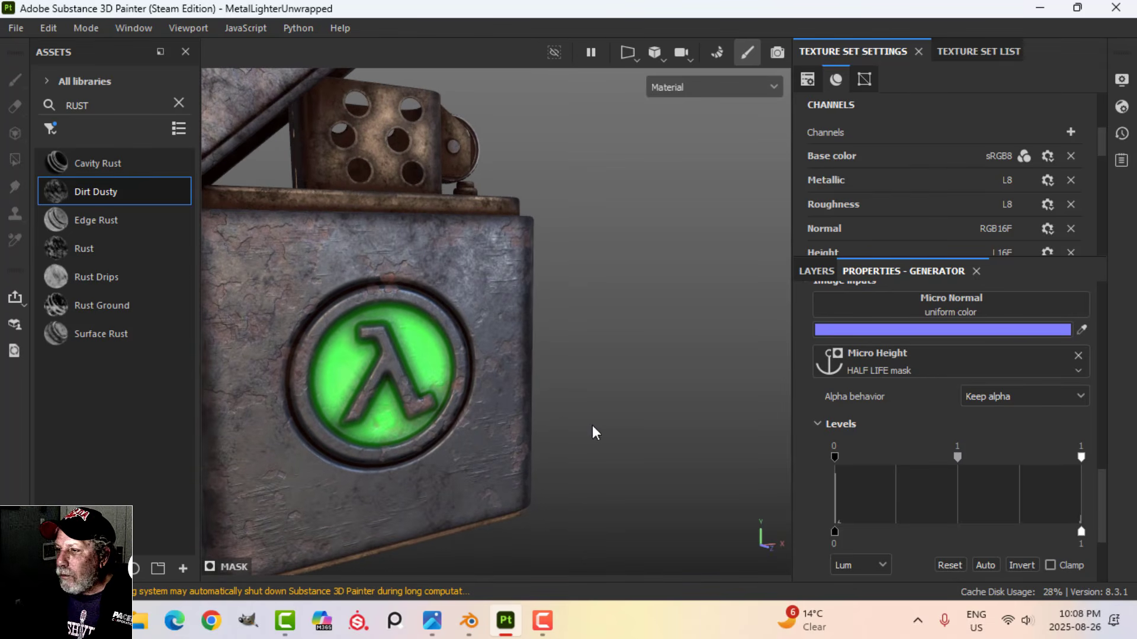
# Add a second paint effect to the HALF LIFE layer's mask, between the existing Paint and the Blur
pyautogui.click(815, 271)
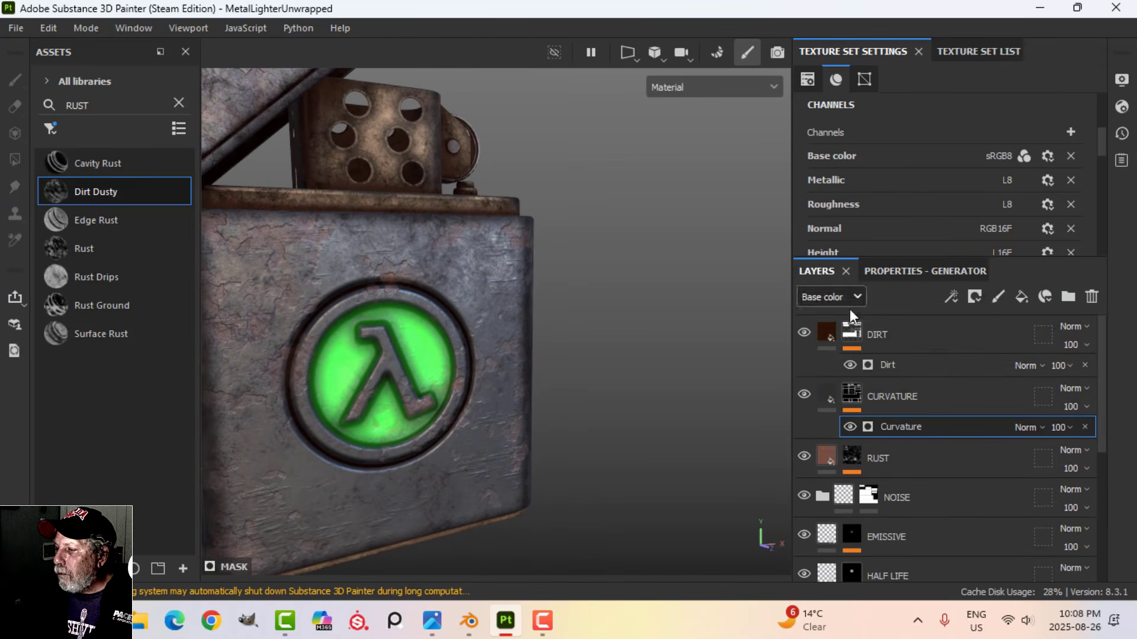
pyautogui.click(821, 398)
pyautogui.click(829, 335)
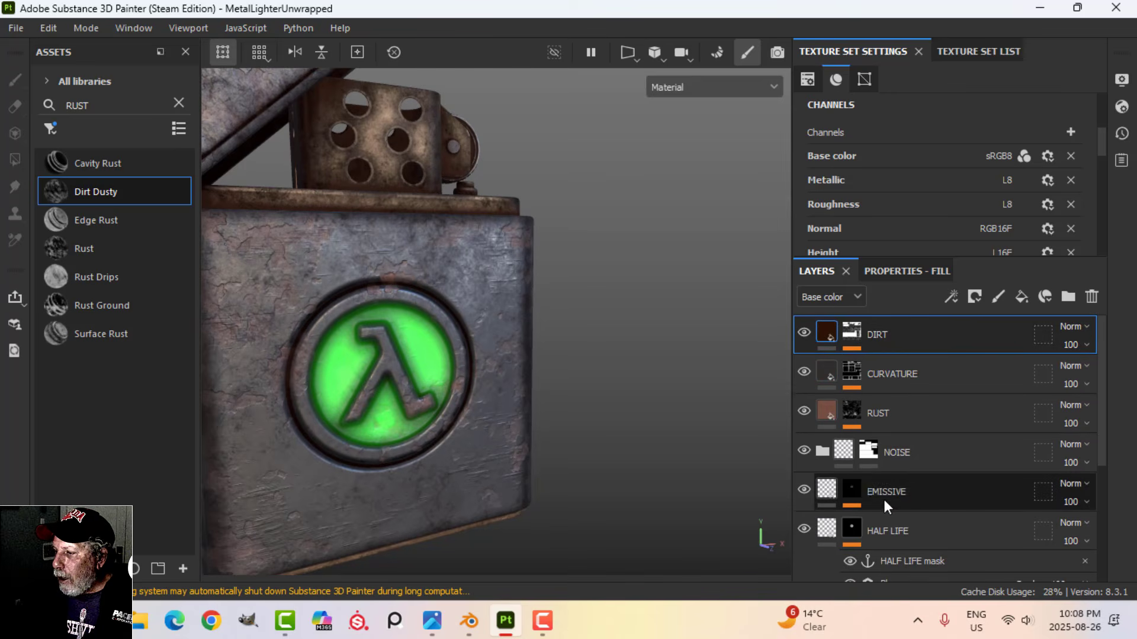
pyautogui.scroll(-1, 883, 496)
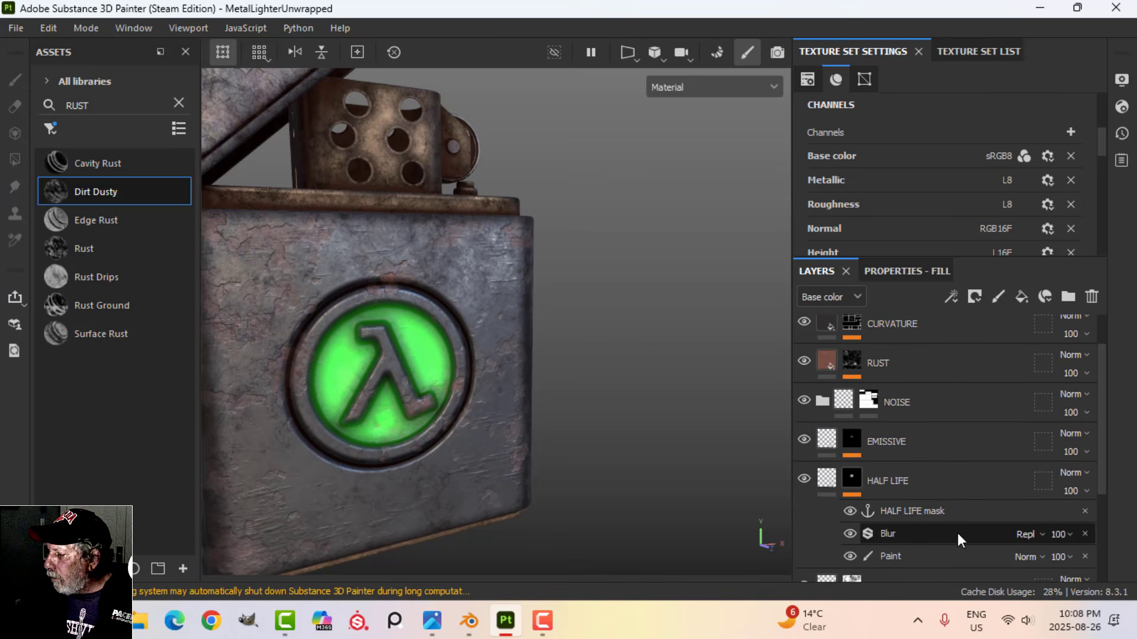
pyautogui.scroll(-3, 930, 536)
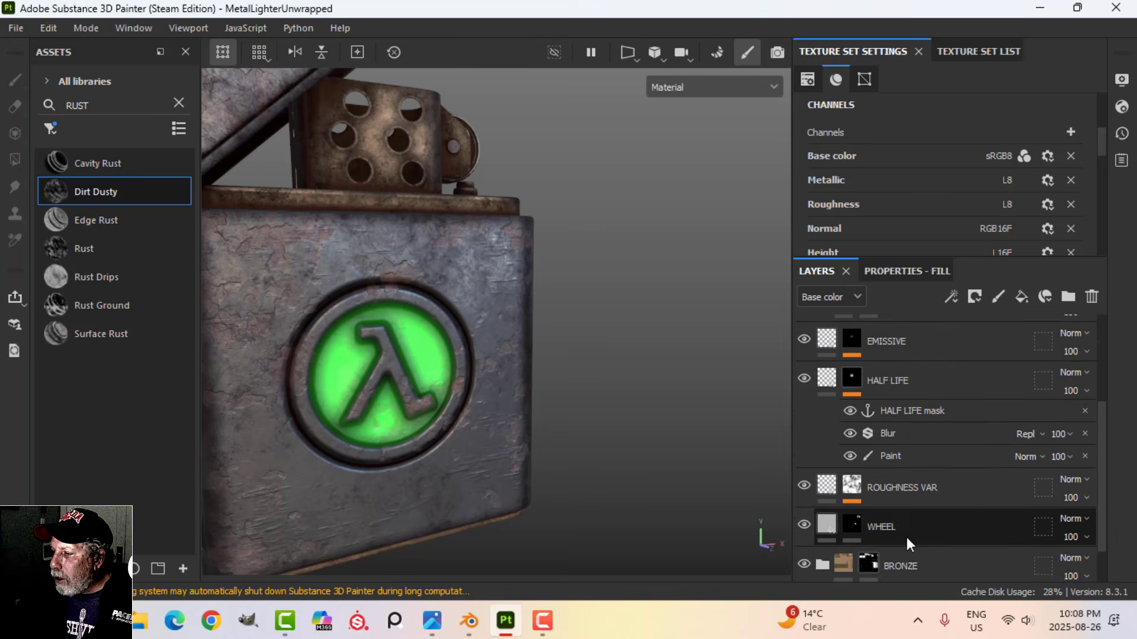
pyautogui.scroll(1, 905, 545)
pyautogui.click(897, 455)
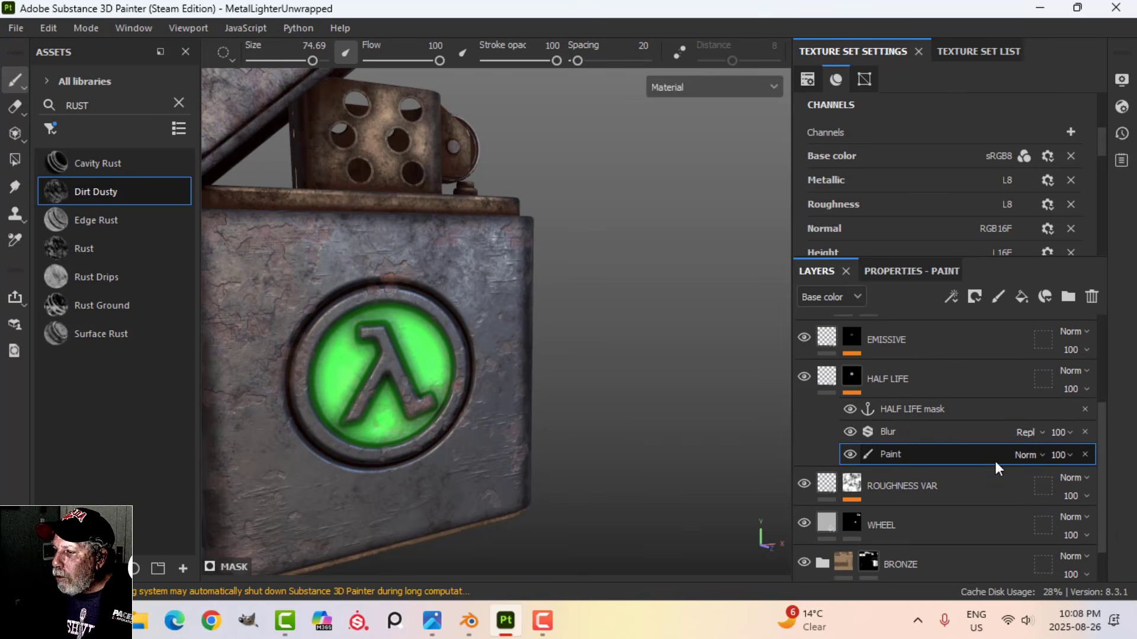
pyautogui.click(951, 297)
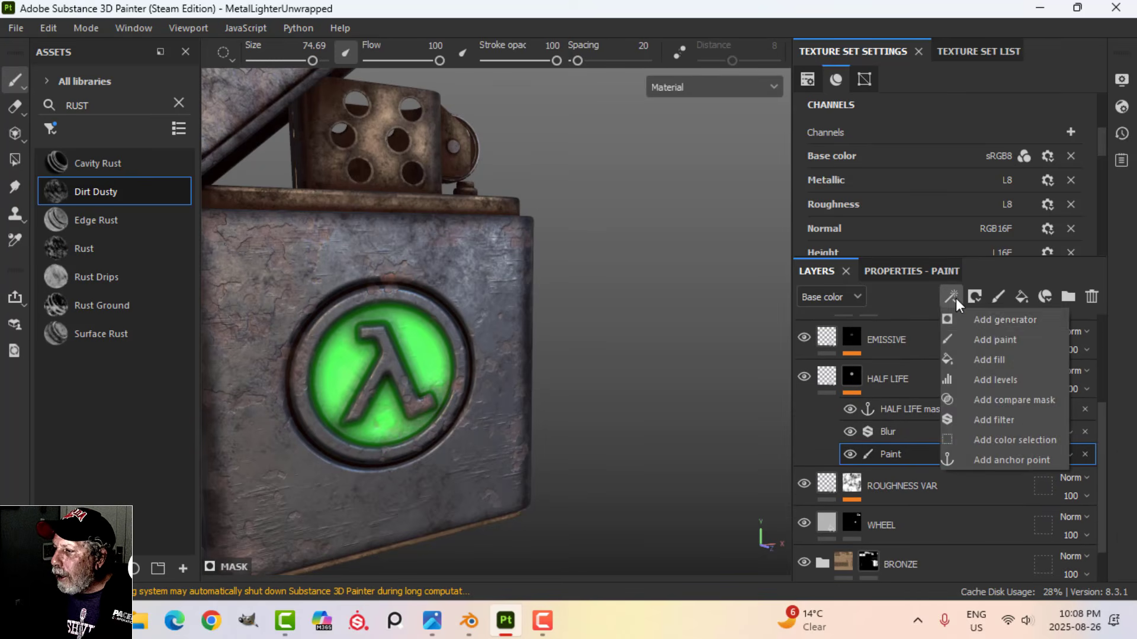
pyautogui.click(985, 343)
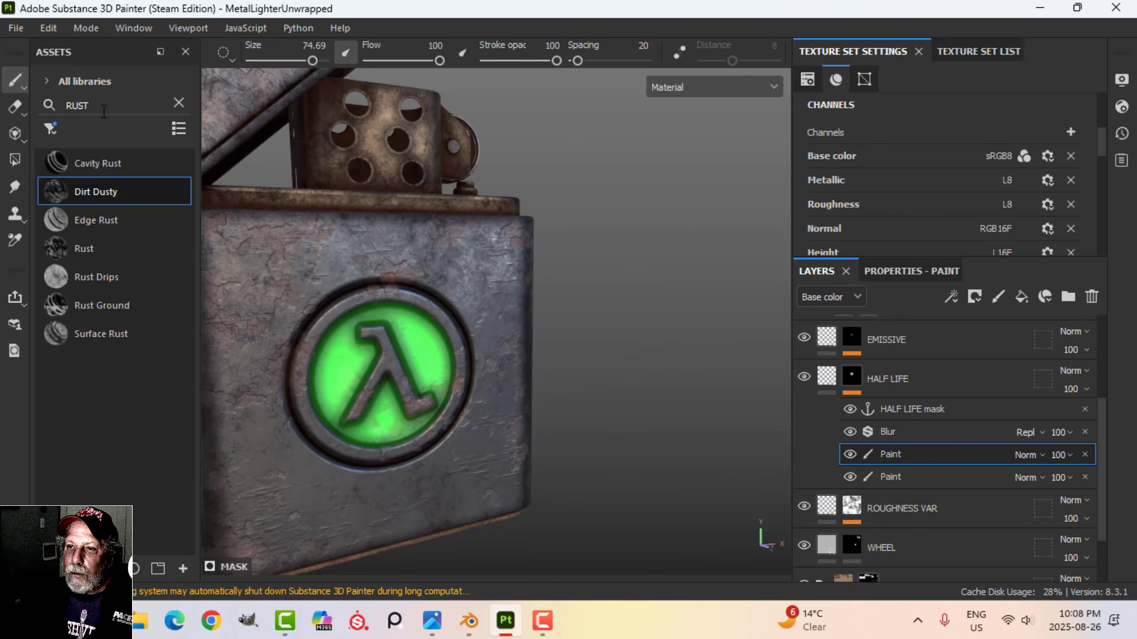
# Filter the assets to brushes, search for DIRT and choose the Dirt 2 brush
pyautogui.click(178, 103)
pyautogui.click(51, 130)
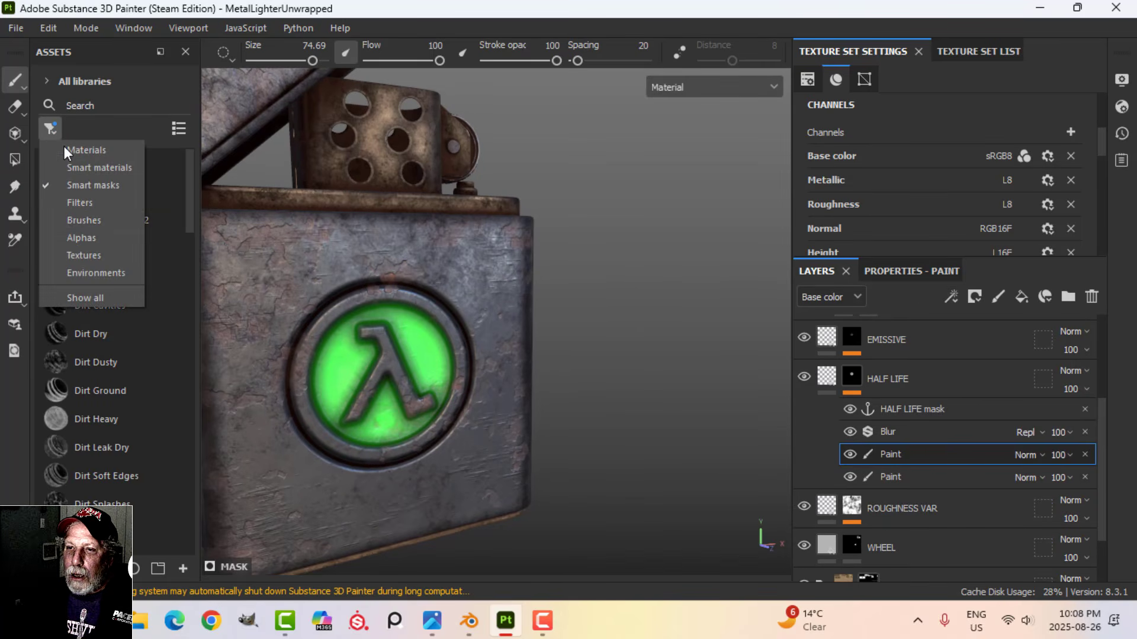
pyautogui.click(83, 219)
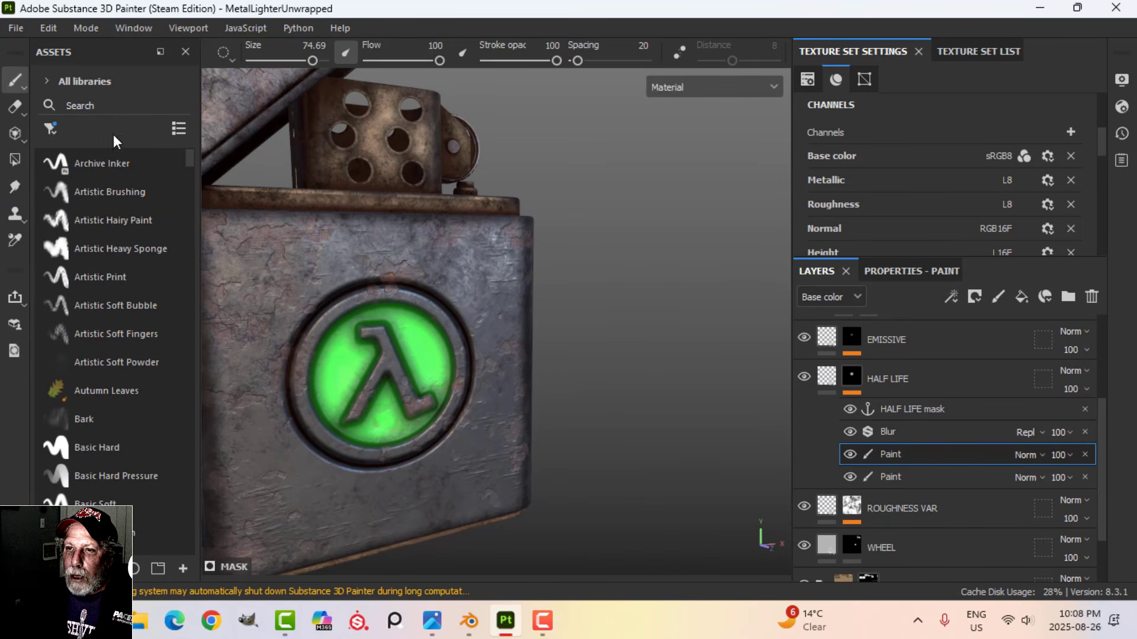
pyautogui.click(115, 104)
pyautogui.write('DIRT')
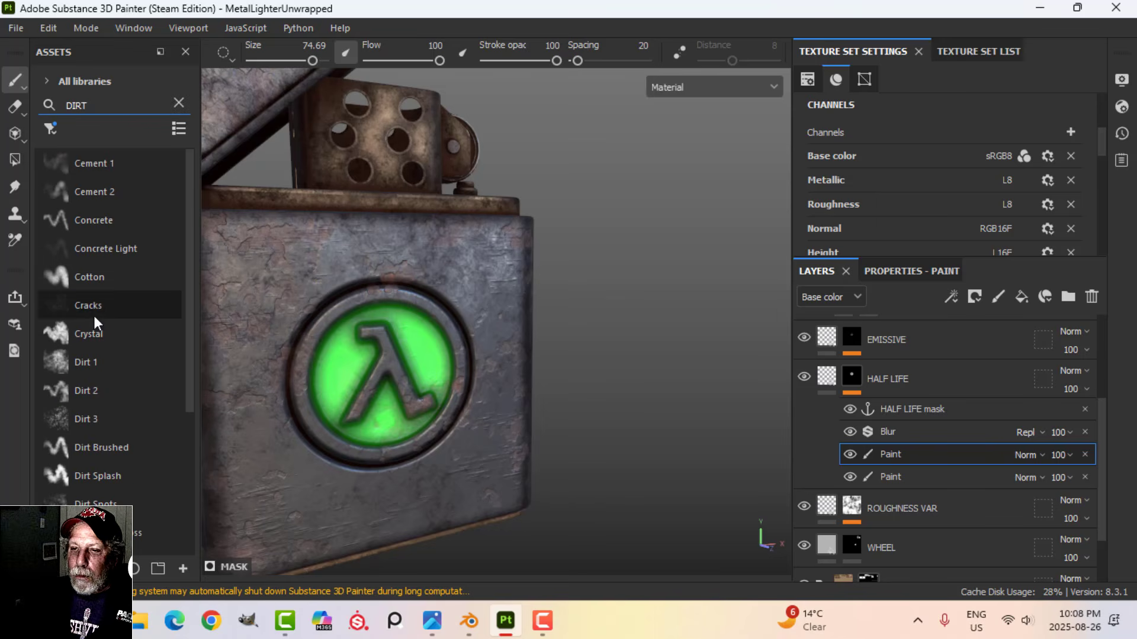
pyautogui.click(88, 390)
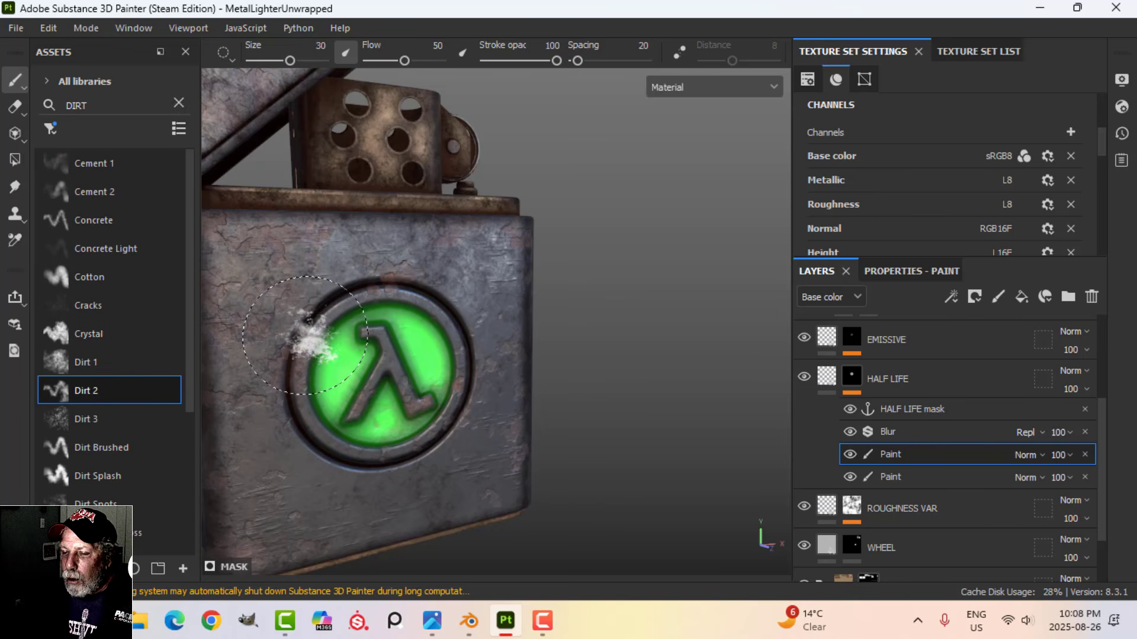
# Paint Dirt 2 damage on the emblem ring's upper left, then on its lower right and the lambda's foot with brush size 19.17
pyautogui.moveTo(312, 333); pyautogui.dragTo(314, 330)
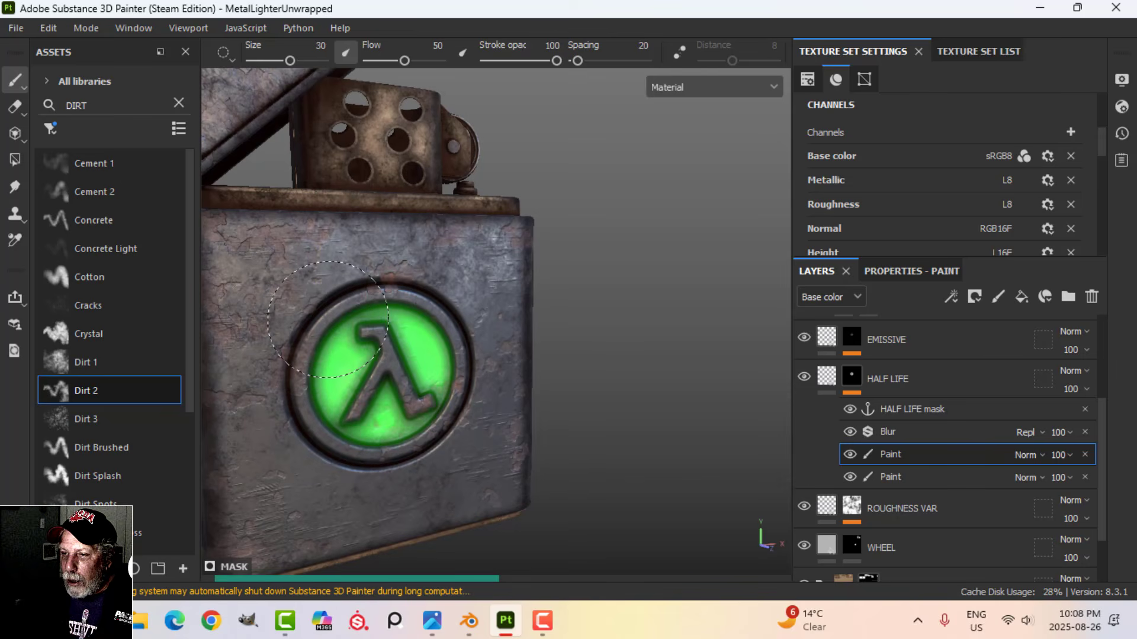
pyautogui.click(393, 335)
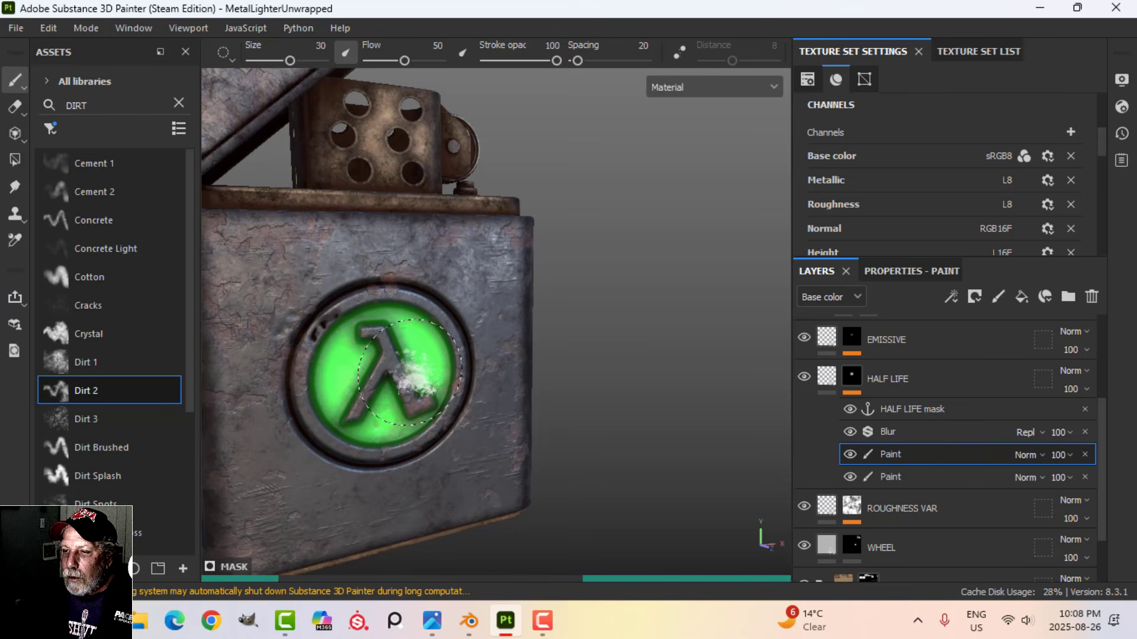
pyautogui.scroll(-3, 388, 457)
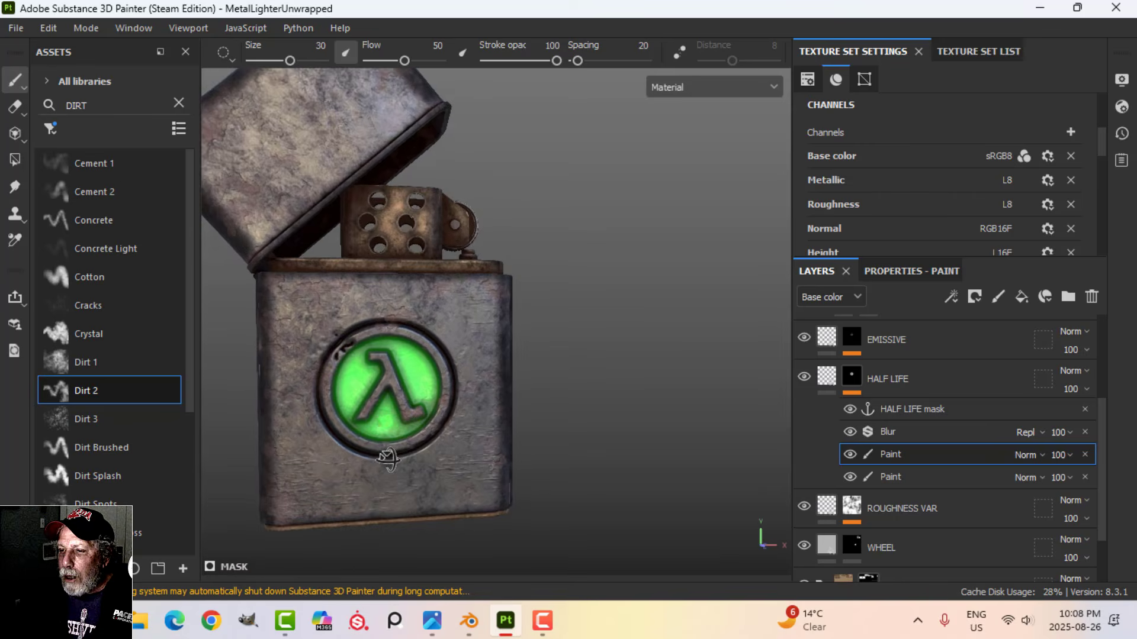
pyautogui.keyDown('alt'); pyautogui.moveTo(388, 457); pyautogui.dragTo(413, 467); pyautogui.keyUp('alt')
pyautogui.scroll(4, 425, 463)
pyautogui.keyDown('alt'); pyautogui.moveTo(427, 460); pyautogui.dragTo(451, 417, button='middle'); pyautogui.keyUp('alt')
pyautogui.keyDown('ctrl'); pyautogui.moveTo(443, 397); pyautogui.dragTo(432, 393, button='right'); pyautogui.keyUp('ctrl')
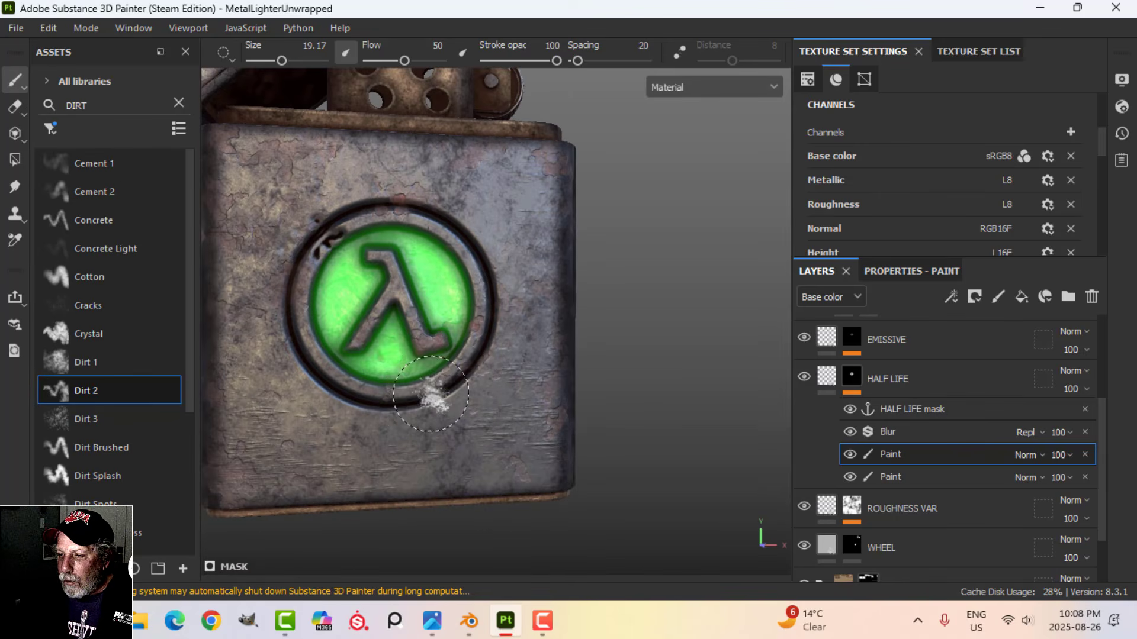
pyautogui.moveTo(409, 392); pyautogui.dragTo(428, 372)
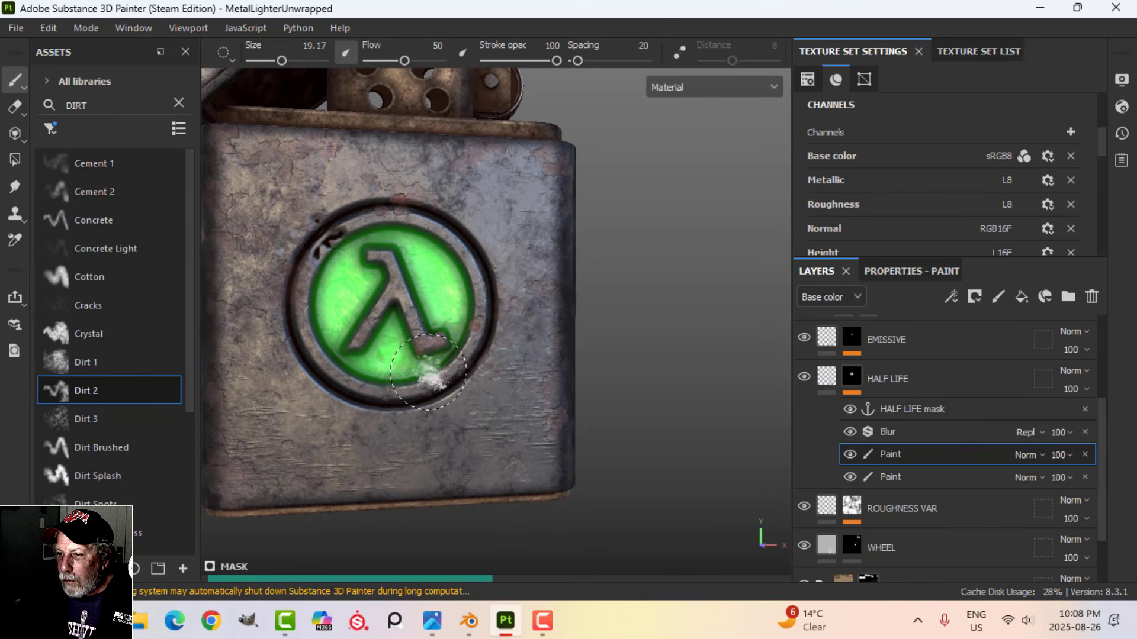
pyautogui.moveTo(430, 333); pyautogui.dragTo(406, 348)
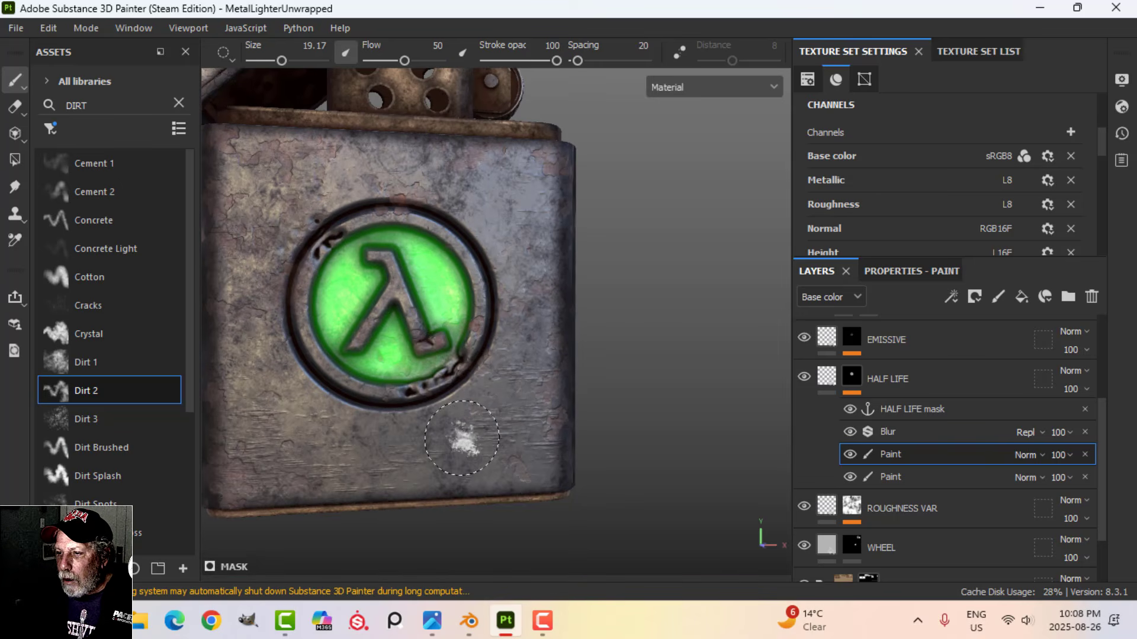
# Undo the Dirt 2 stroke on the casing at the emblem's lower-left rim
pyautogui.moveTo(452, 431)
pyautogui.keyDown('alt'); pyautogui.mouseDown()
pyautogui.moveTo(439, 431)
pyautogui.moveTo(482, 414)
pyautogui.moveTo(396, 426)
pyautogui.moveTo(347, 409)
pyautogui.moveTo(388, 415)
pyautogui.mouseUp(); pyautogui.keyUp('alt')
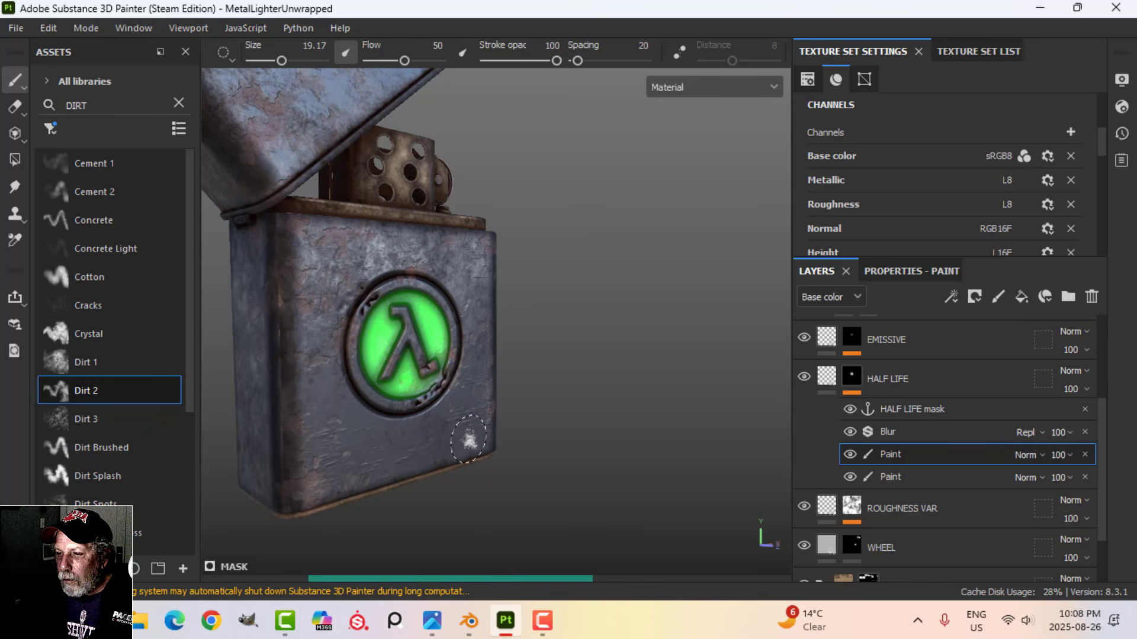
pyautogui.scroll(3, 471, 474)
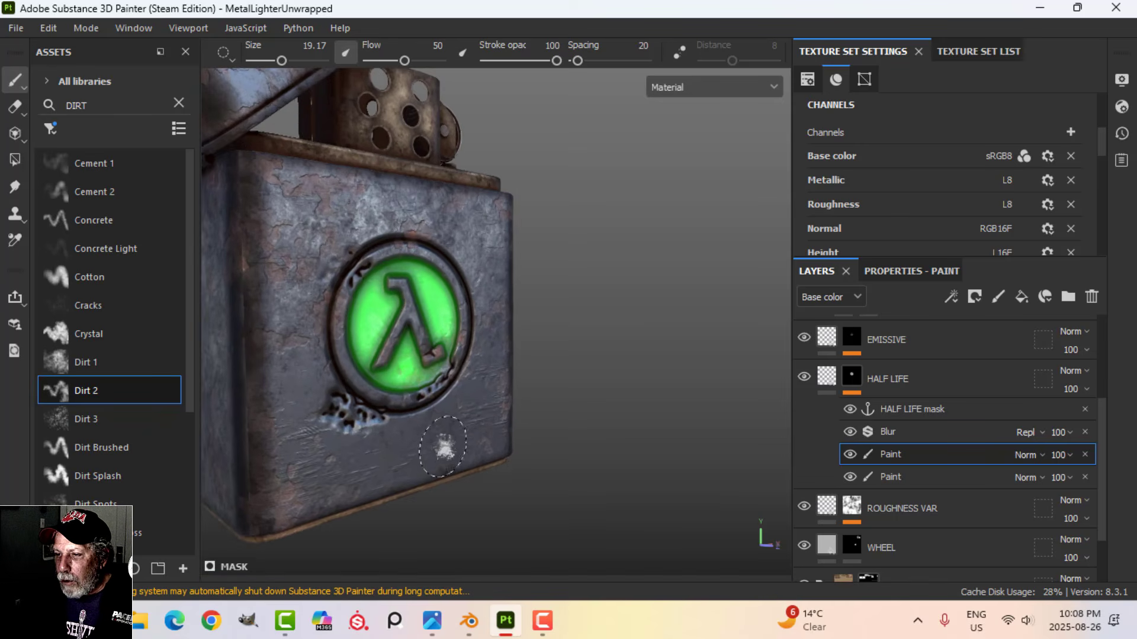
pyautogui.hotkey('ctrl', 'z')
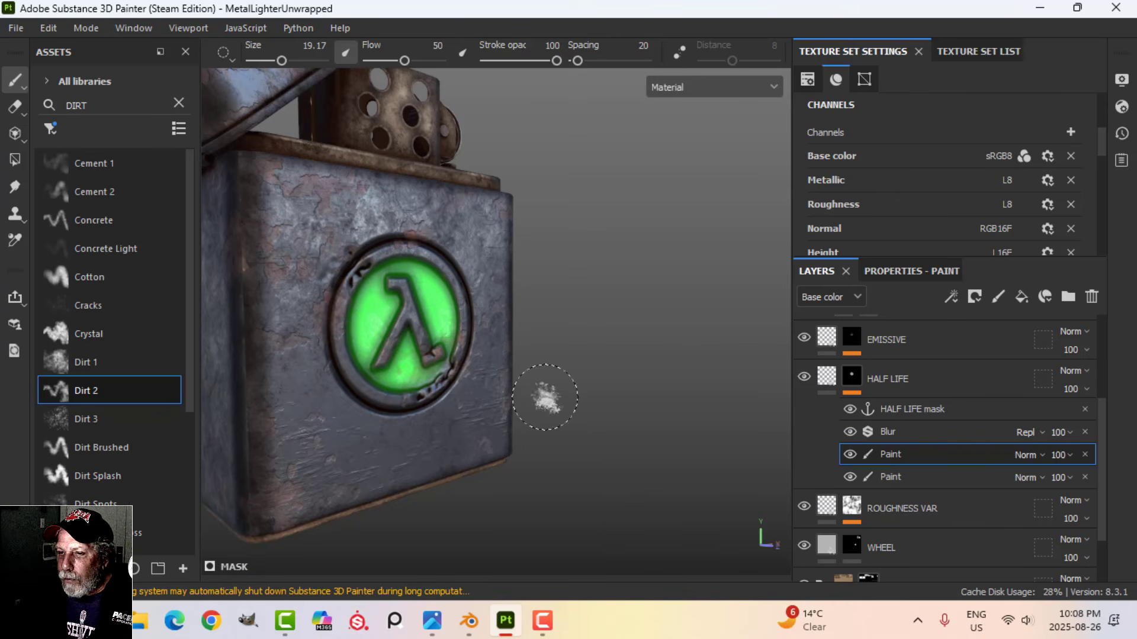
# Try the Dirt 1 brush at size 20 on the emblem ring's lower left, then reduce the brush size to 12.62
pyautogui.keyDown('alt'); pyautogui.moveTo(540, 394); pyautogui.dragTo(214, 395); pyautogui.keyUp('alt')
pyautogui.click(97, 417)
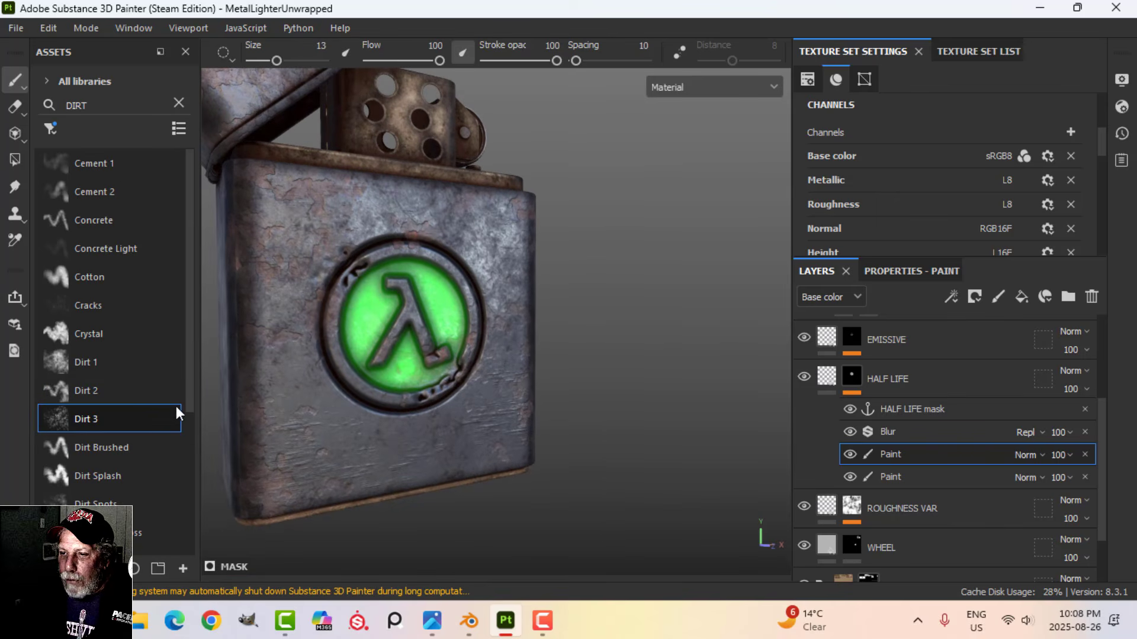
pyautogui.click(87, 364)
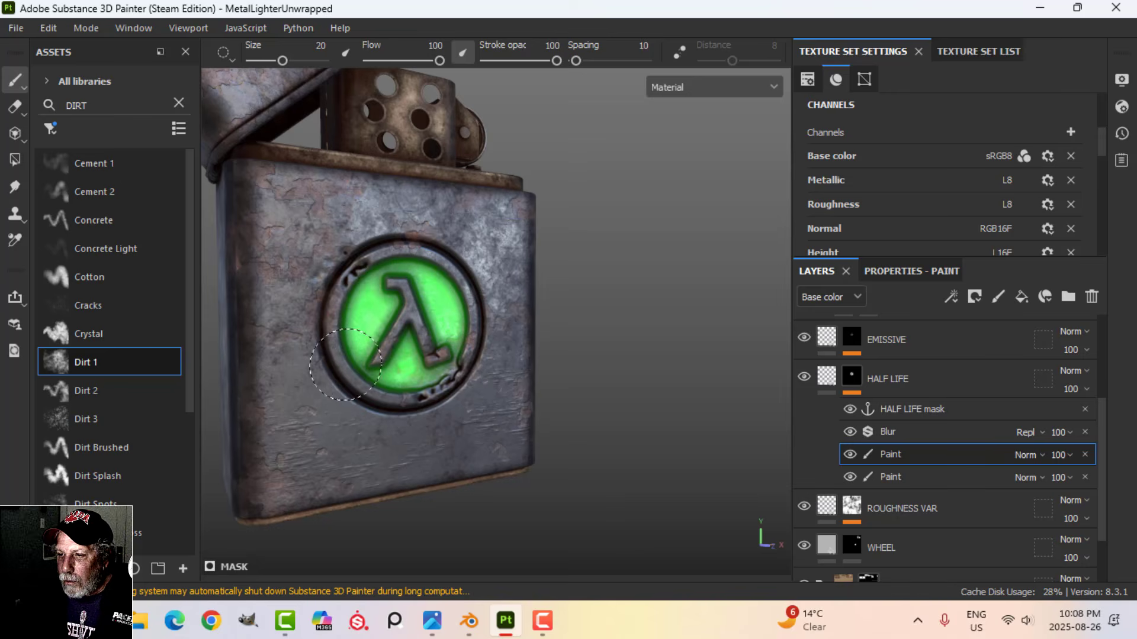
pyautogui.click(332, 358)
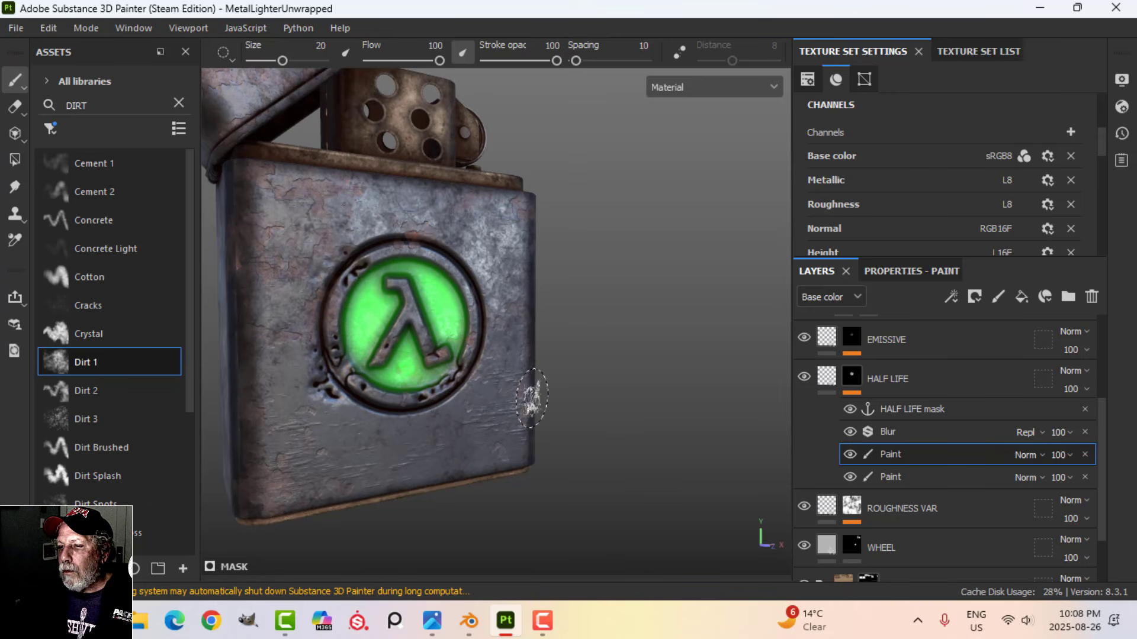
pyautogui.keyDown('alt'); pyautogui.moveTo(503, 379); pyautogui.dragTo(450, 393); pyautogui.keyUp('alt')
pyautogui.keyDown('ctrl'); pyautogui.moveTo(441, 374); pyautogui.dragTo(425, 375, button='right'); pyautogui.keyUp('ctrl')
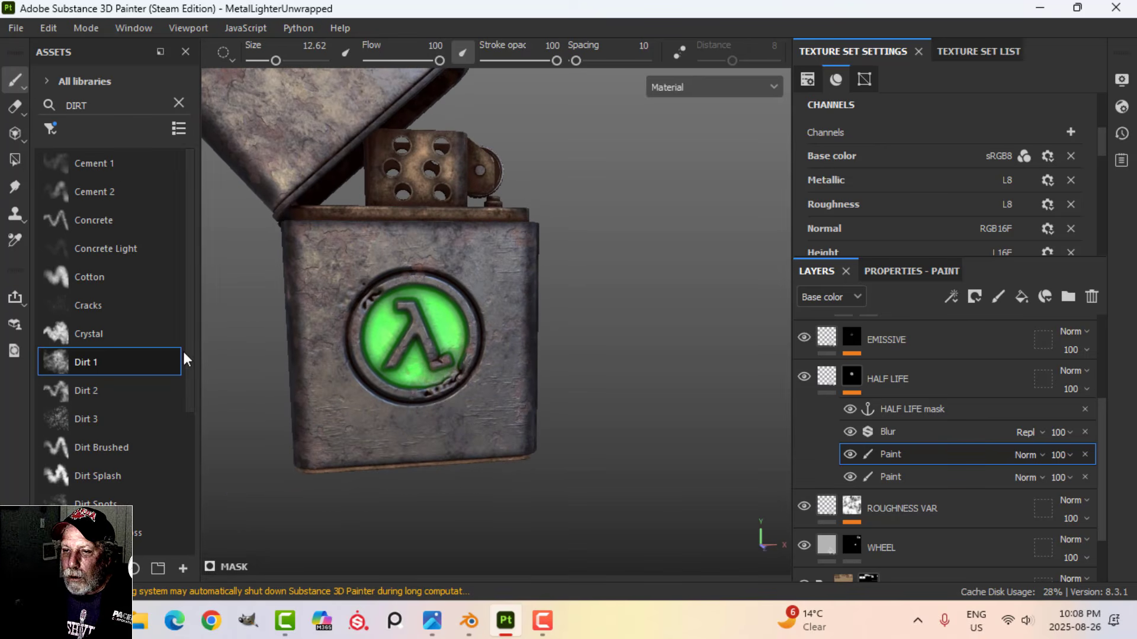
# Switch back to the Dirt 2 brush to check the worn emblem up close, and select the HALF LIFE layer's fill
pyautogui.click(105, 389)
pyautogui.scroll(6, 398, 383)
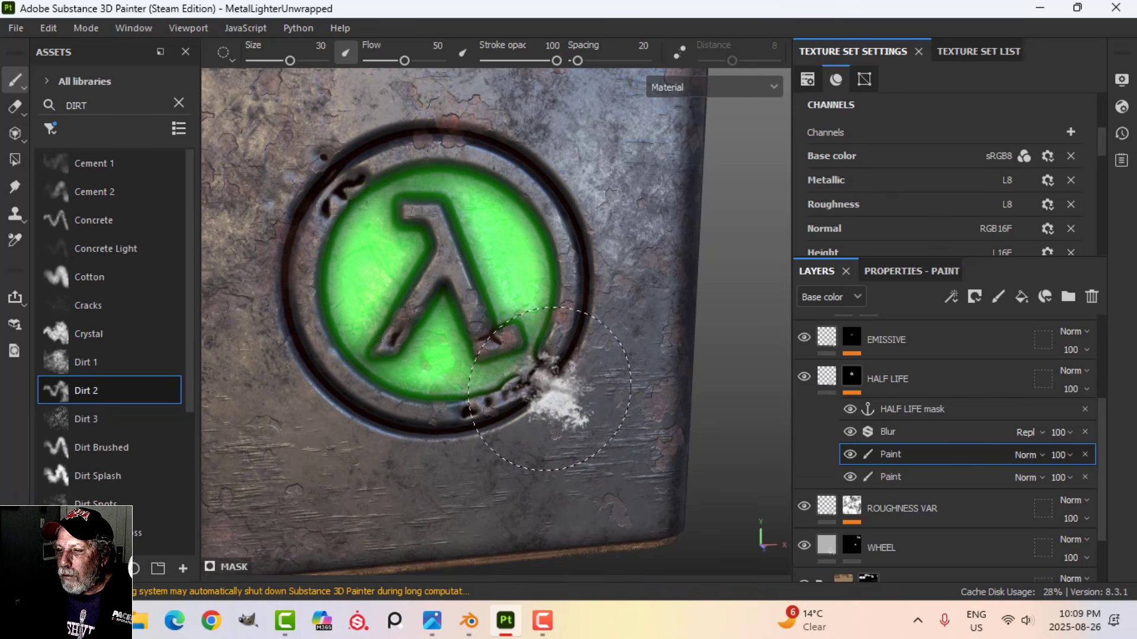
pyautogui.scroll(-6, 489, 387)
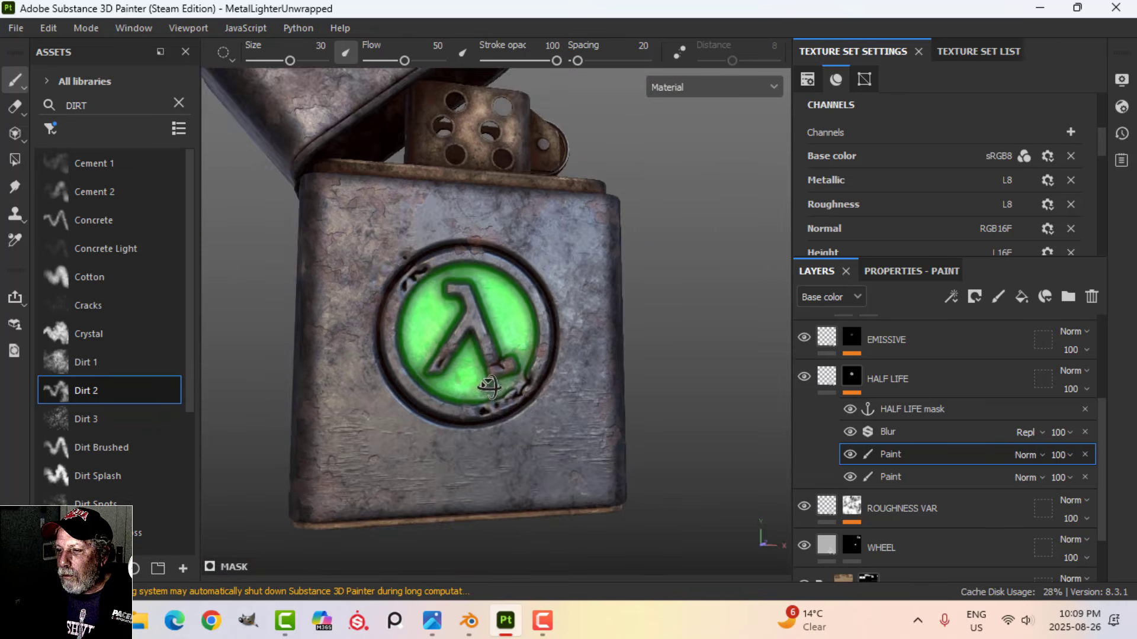
pyautogui.keyDown('alt'); pyautogui.moveTo(489, 387); pyautogui.dragTo(526, 416); pyautogui.keyUp('alt')
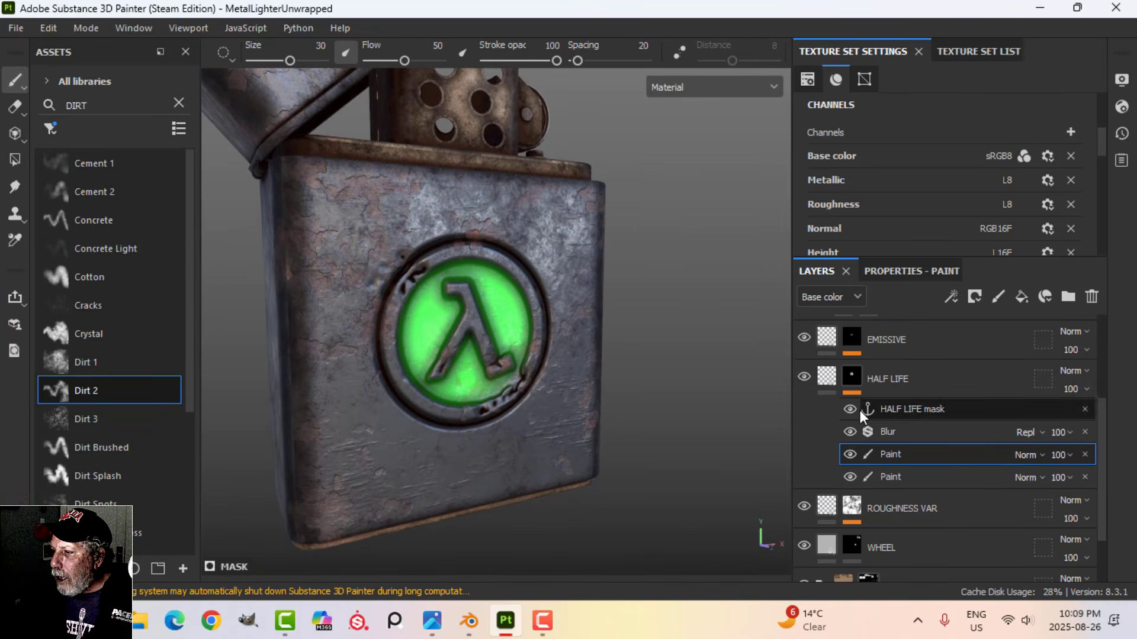
pyautogui.click(827, 378)
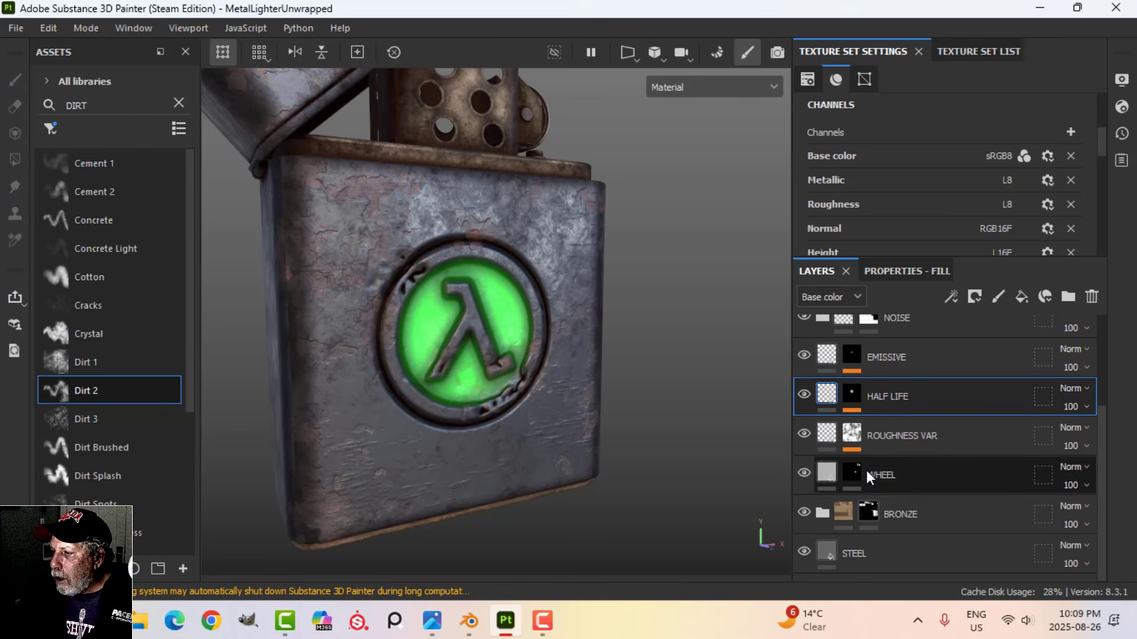
# Add a paint effect above the Mask Editor in the RUST layer's mask and brush Dirt 2 rust over the emblem's right side
pyautogui.scroll(3, 844, 432)
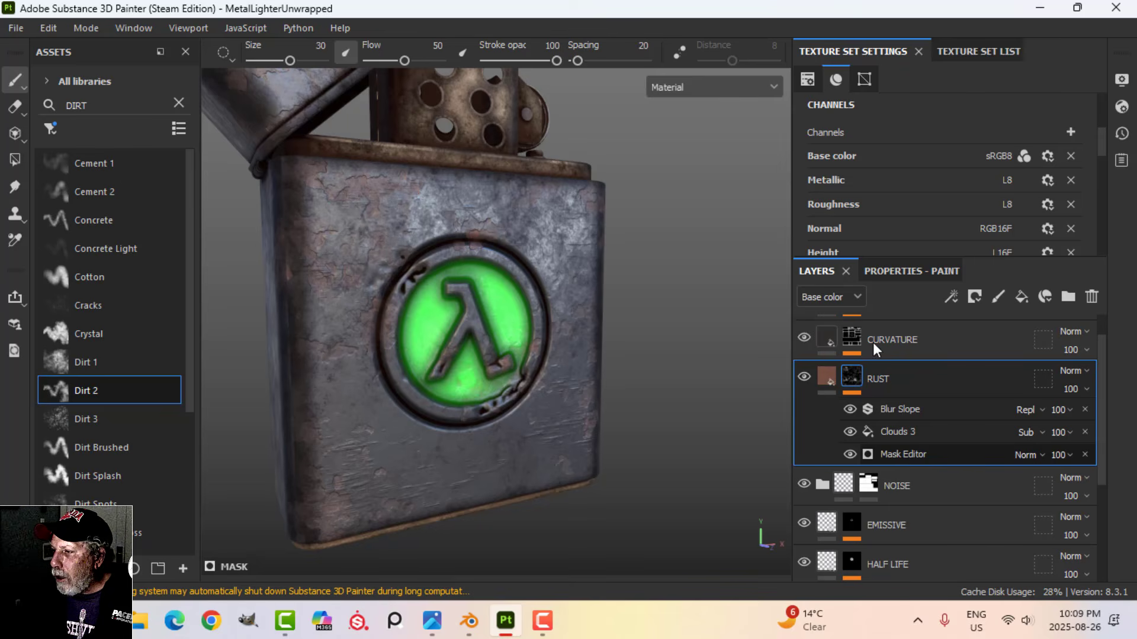
pyautogui.click(906, 453)
pyautogui.click(950, 297)
pyautogui.click(990, 340)
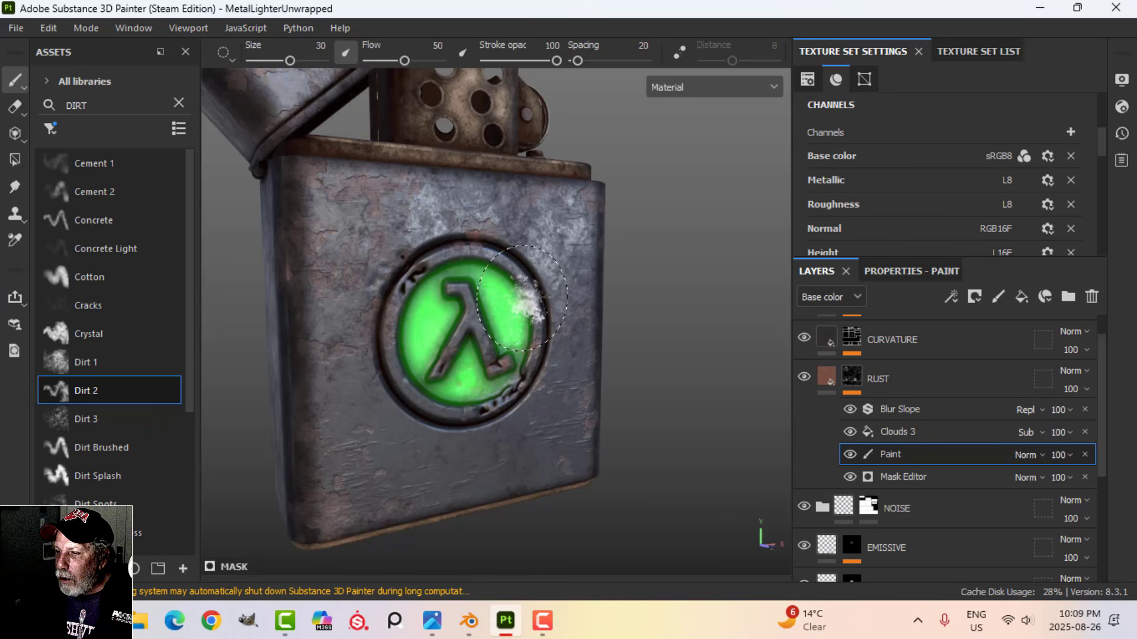
pyautogui.moveTo(525, 299)
pyautogui.mouseDown()
pyautogui.moveTo(531, 326)
pyautogui.moveTo(513, 356)
pyautogui.moveTo(450, 414)
pyautogui.moveTo(596, 426)
pyautogui.moveTo(526, 362)
pyautogui.mouseUp()
# Inspect the rust around the emblem, the casing and the lighter's top from several angles
pyautogui.scroll(-3, 596, 427)
pyautogui.scroll(2, 524, 358)
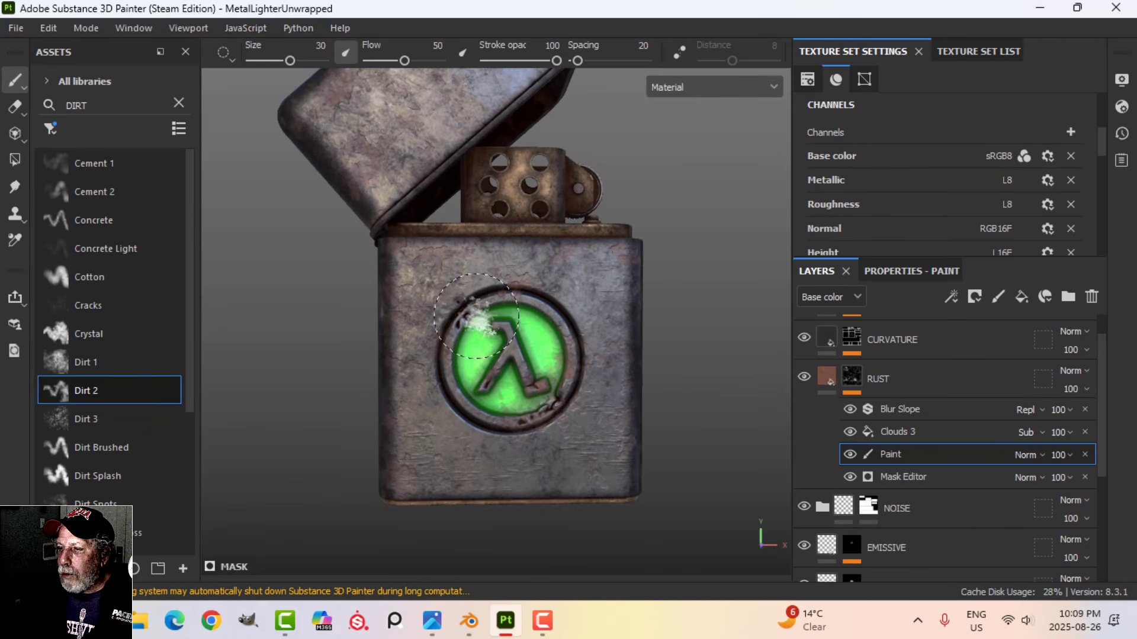
pyautogui.keyDown('alt'); pyautogui.moveTo(512, 435); pyautogui.dragTo(578, 432); pyautogui.keyUp('alt')
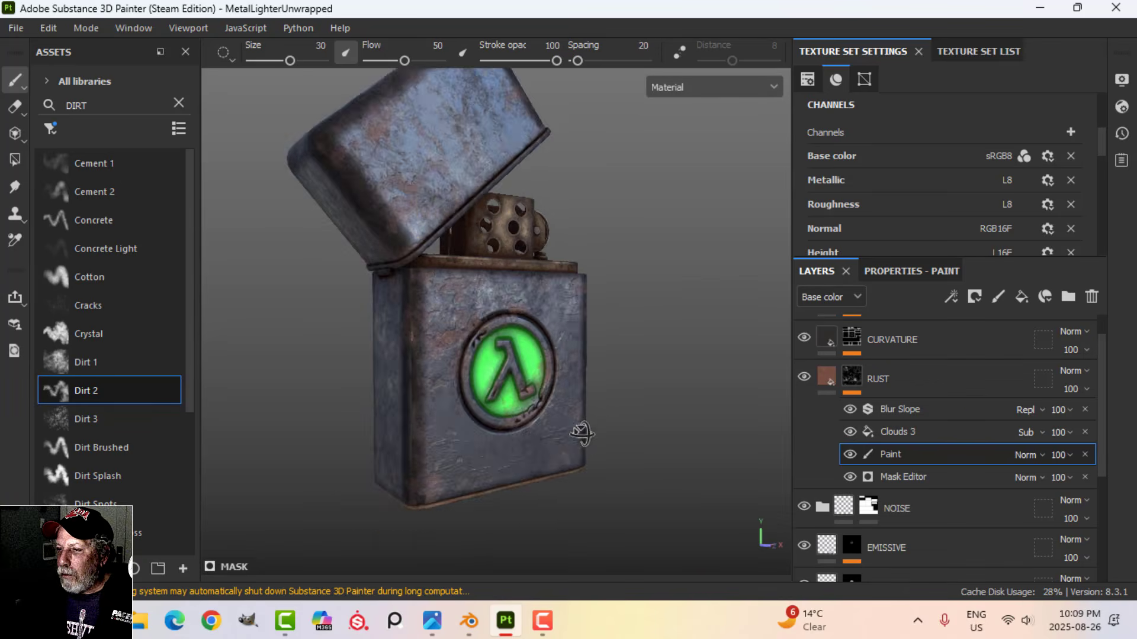
pyautogui.scroll(5, 533, 431)
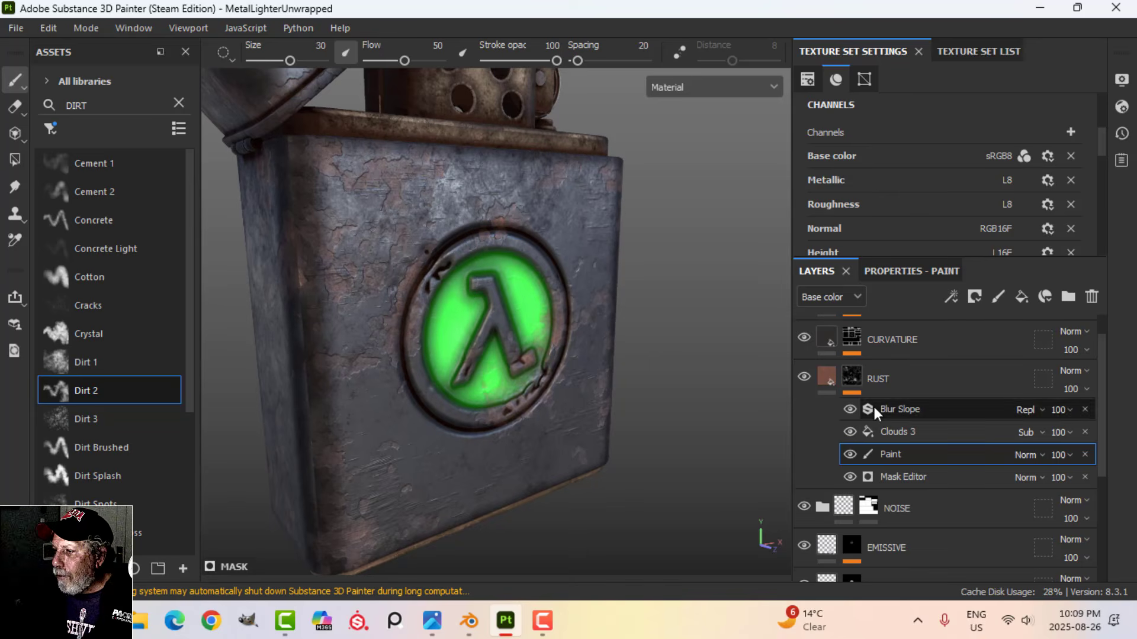
pyautogui.scroll(-3, 613, 385)
pyautogui.moveTo(613, 385)
pyautogui.keyDown('alt'); pyautogui.mouseDown()
pyautogui.moveTo(579, 375)
pyautogui.moveTo(638, 325)
pyautogui.moveTo(596, 325)
pyautogui.moveTo(553, 294)
pyautogui.moveTo(535, 342)
pyautogui.moveTo(672, 362)
pyautogui.moveTo(538, 330)
pyautogui.moveTo(546, 314)
pyautogui.mouseUp(); pyautogui.keyUp('alt')
pyautogui.click(830, 383)
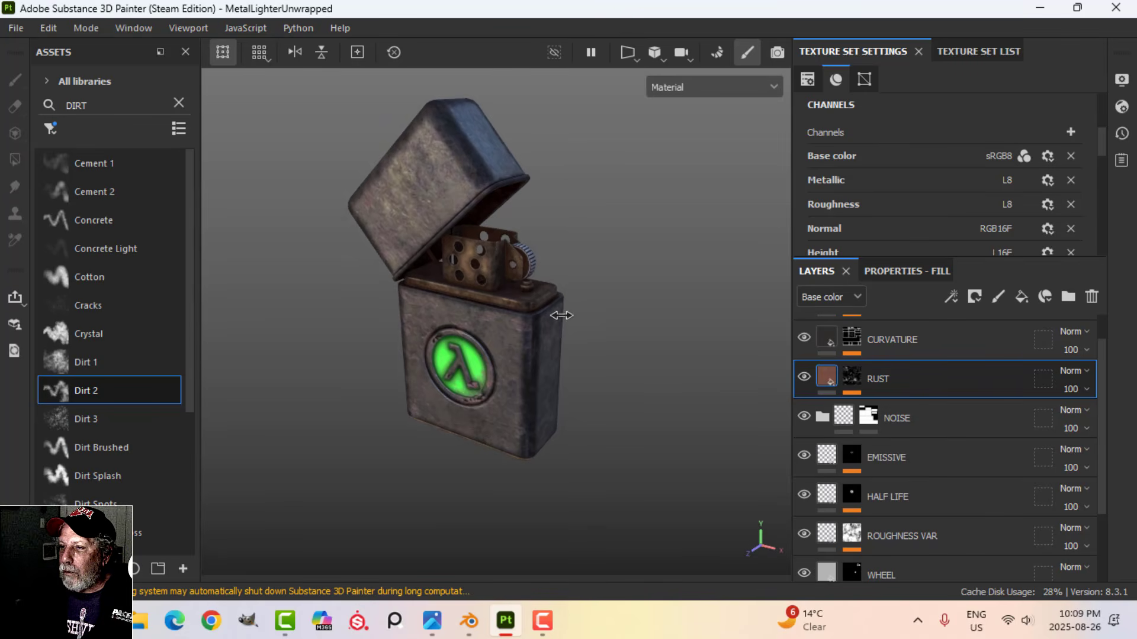
pyautogui.keyDown('alt'); pyautogui.moveTo(555, 315); pyautogui.dragTo(556, 357, button='right'); pyautogui.keyUp('alt')
pyautogui.moveTo(556, 357)
pyautogui.keyDown('alt'); pyautogui.mouseDown()
pyautogui.moveTo(525, 330)
pyautogui.moveTo(580, 264)
pyautogui.moveTo(579, 296)
pyautogui.moveTo(588, 230)
pyautogui.moveTo(627, 213)
pyautogui.moveTo(645, 284)
pyautogui.moveTo(550, 369)
pyautogui.mouseUp(); pyautogui.keyUp('alt')
pyautogui.keyDown('alt'); pyautogui.moveTo(549, 369); pyautogui.dragTo(521, 429, button='right'); pyautogui.keyUp('alt')
pyautogui.keyDown('alt'); pyautogui.moveTo(520, 428); pyautogui.dragTo(661, 383); pyautogui.keyUp('alt')
# Add a fill layer above the NOISE folder, keep only its color and height channels, and set the height to -0.7162
pyautogui.scroll(2, 853, 438)
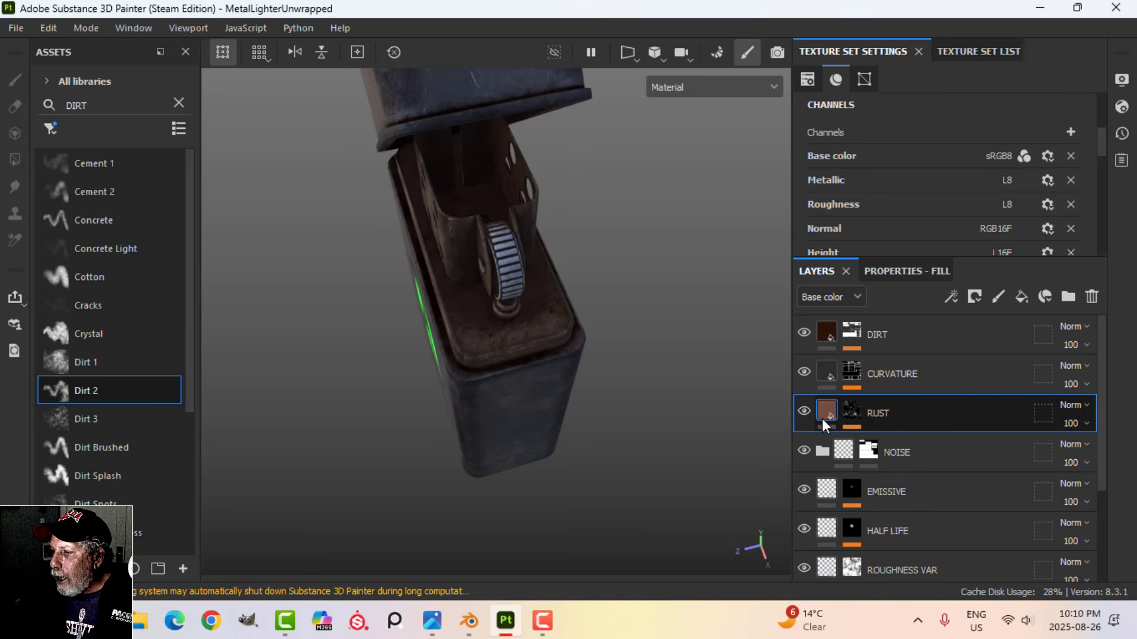
pyautogui.click(845, 450)
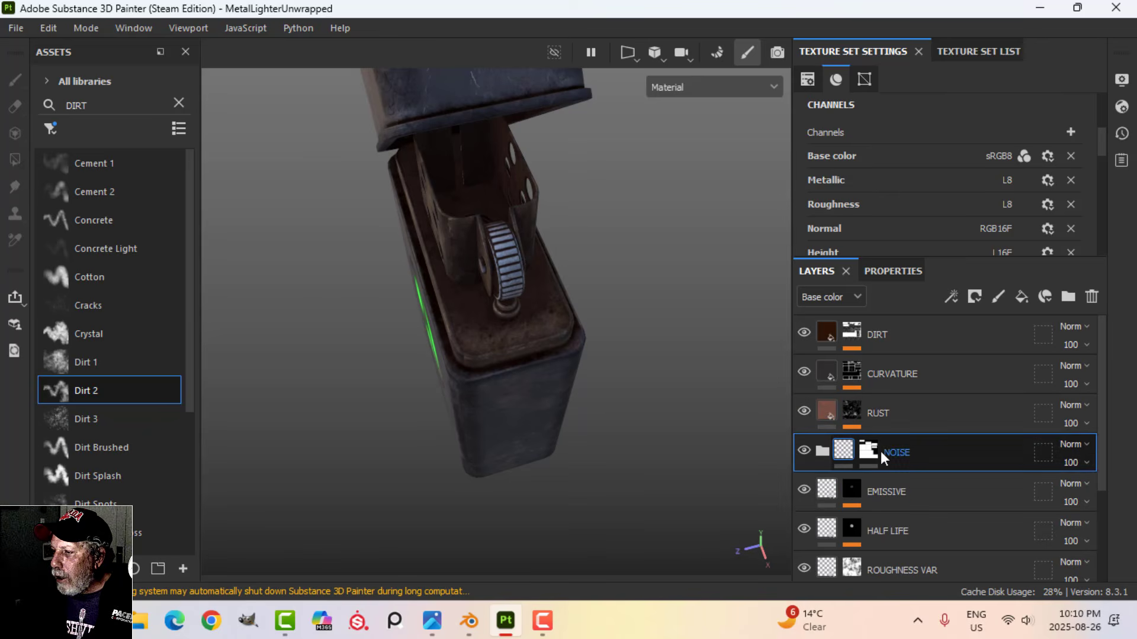
pyautogui.click(1021, 296)
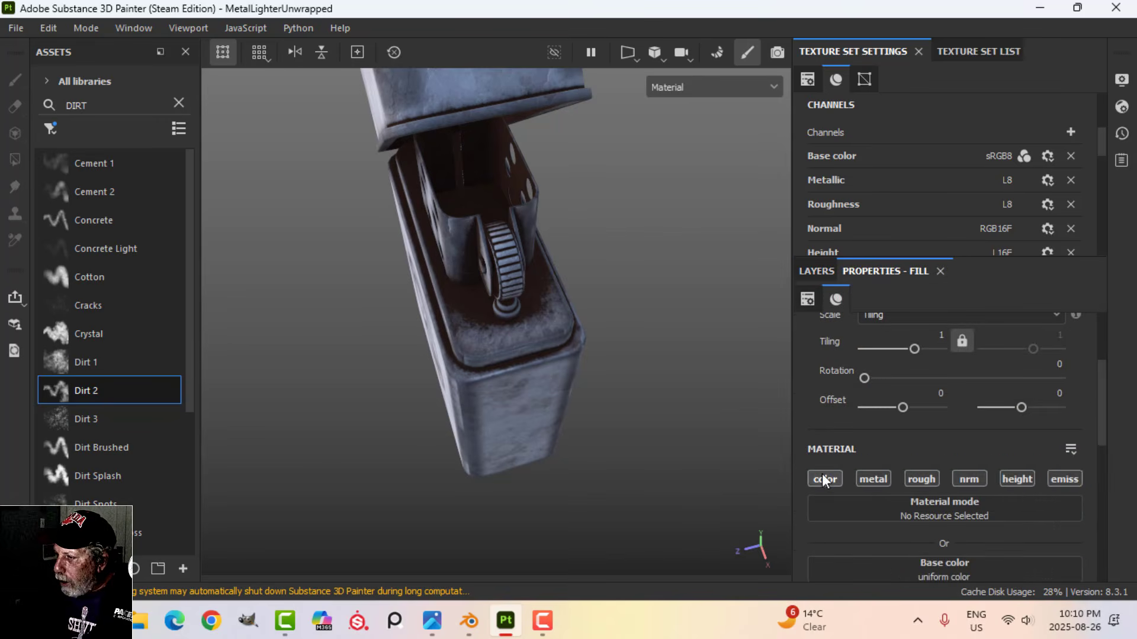
pyautogui.click(1017, 479)
pyautogui.scroll(-1, 949, 581)
pyautogui.scroll(-1, 947, 578)
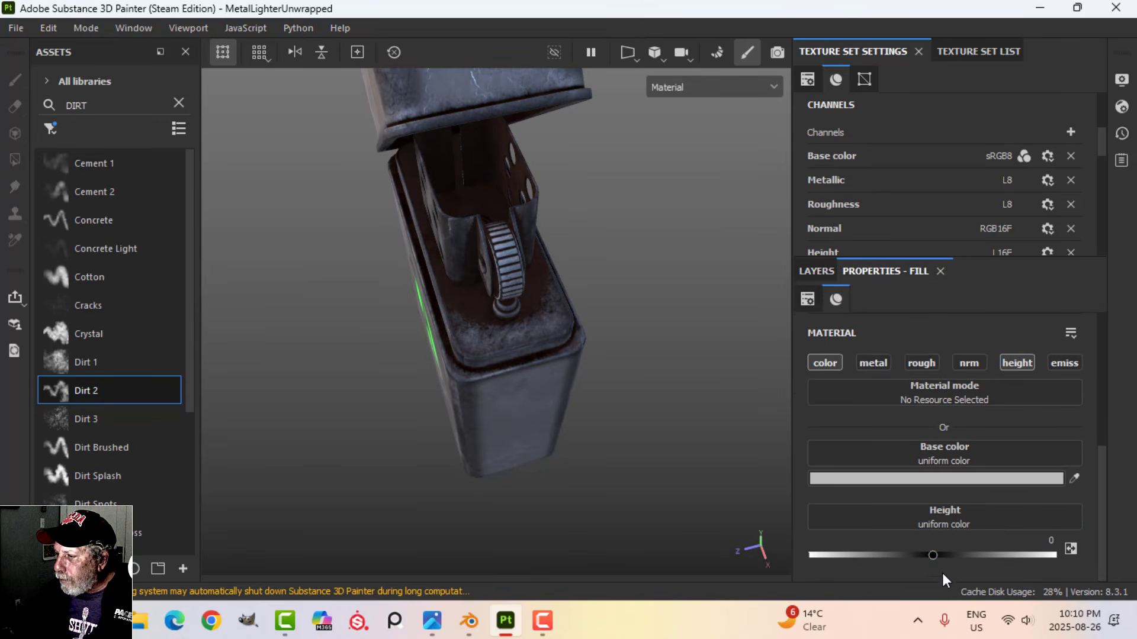
pyautogui.moveTo(933, 554); pyautogui.dragTo(844, 555)
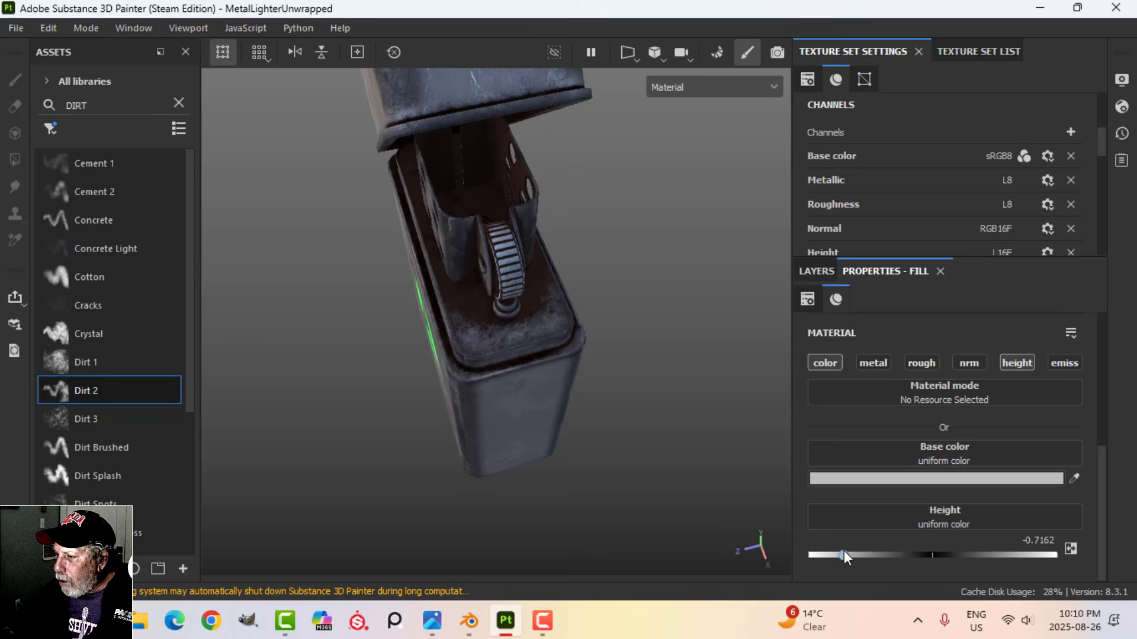
# Check the new fill layer's base color, then enable its metallic channel and set metallic to 0.9932
pyautogui.click(896, 479)
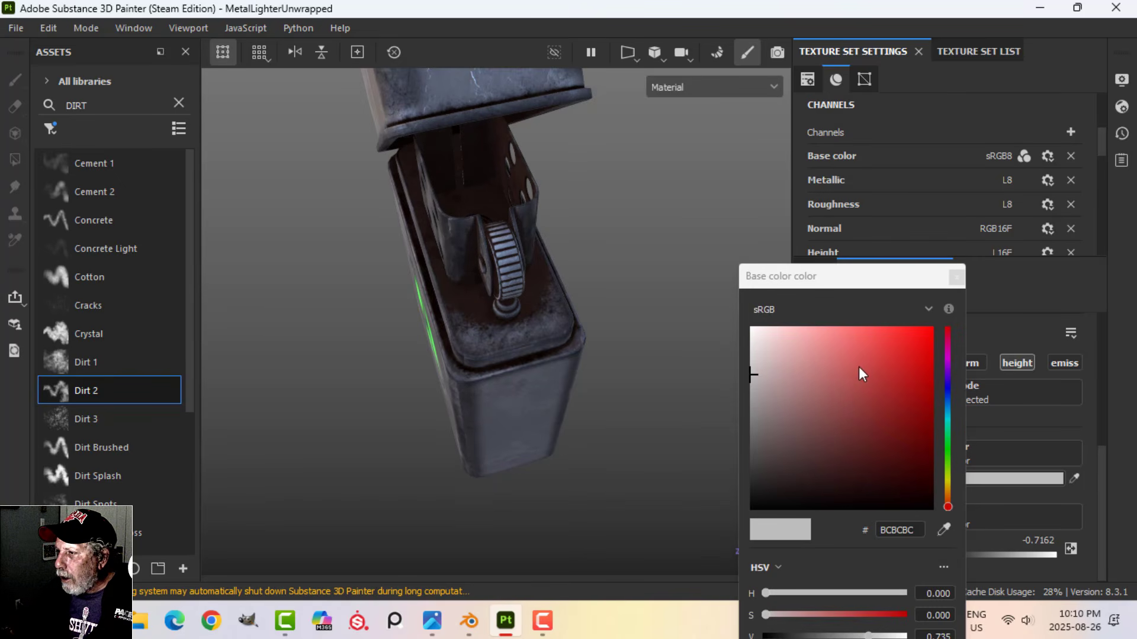
pyautogui.click(956, 278)
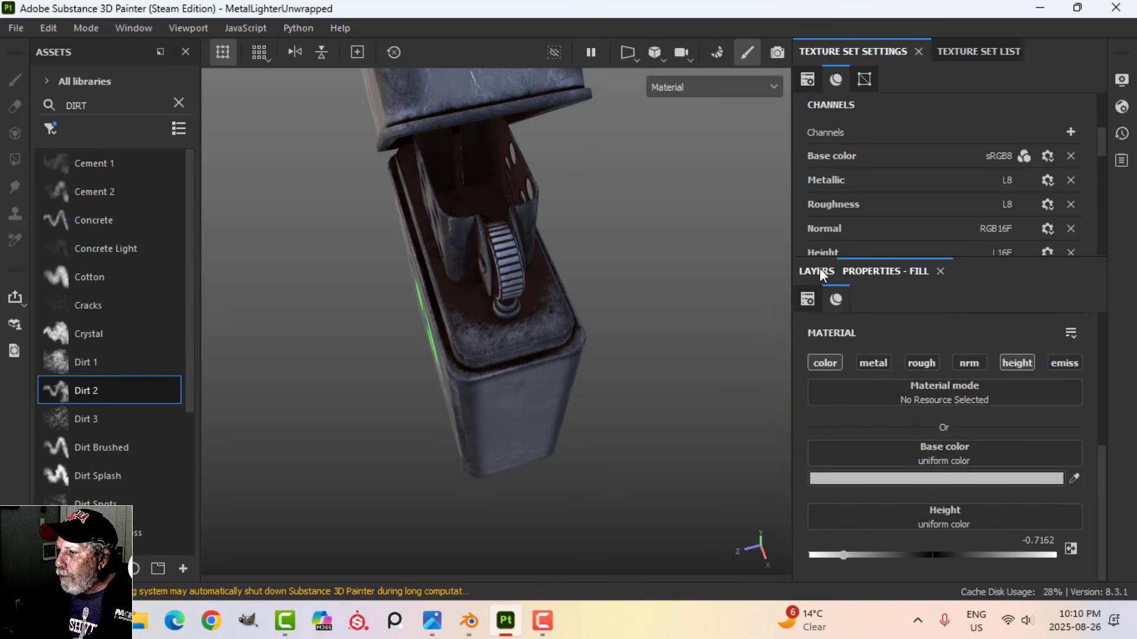
pyautogui.scroll(2, 907, 537)
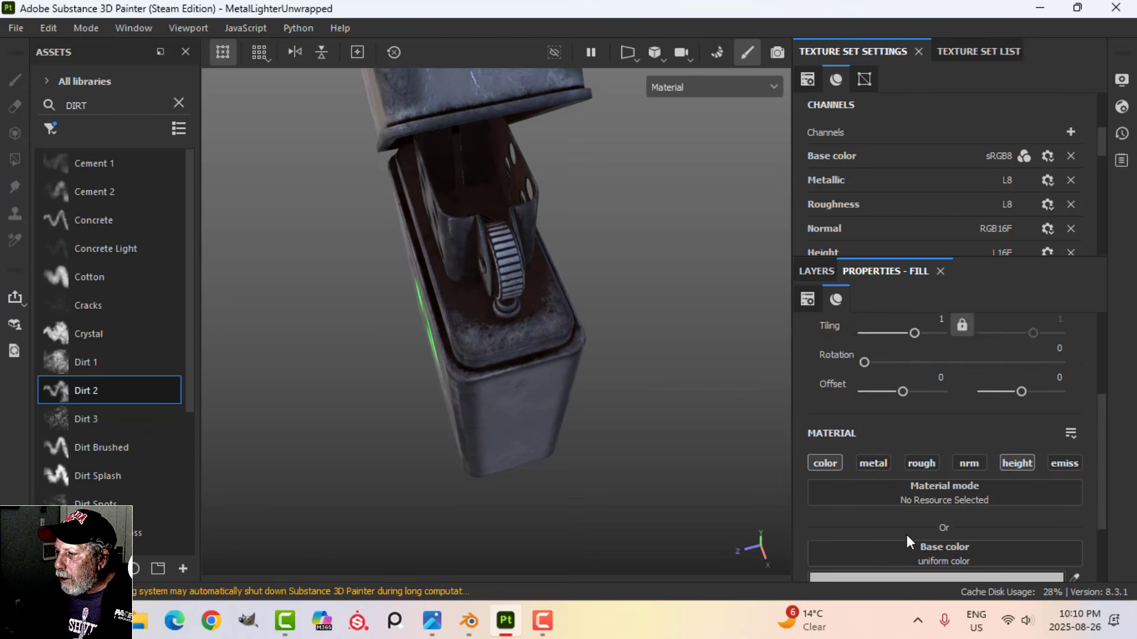
pyautogui.scroll(-1, 907, 535)
pyautogui.click(874, 413)
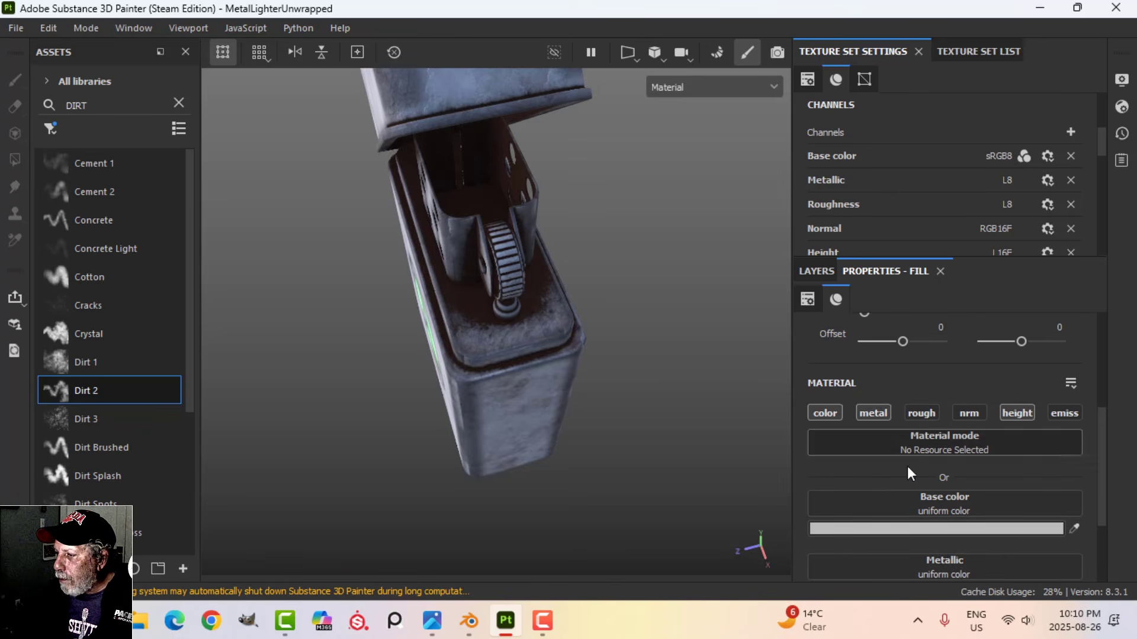
pyautogui.scroll(-2, 909, 474)
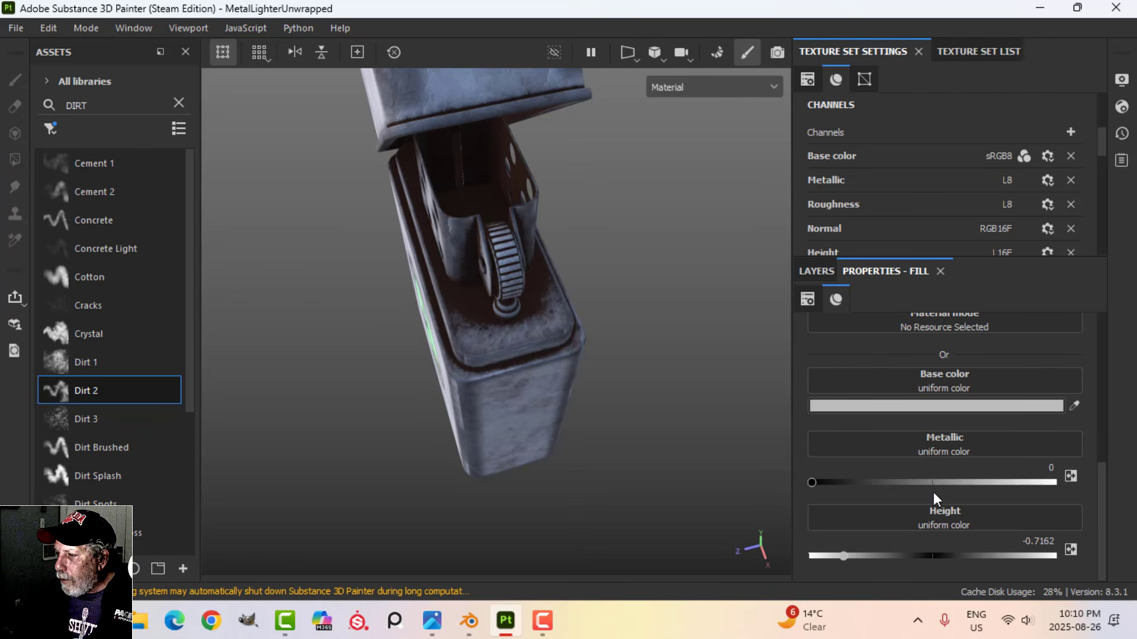
pyautogui.moveTo(823, 484); pyautogui.dragTo(1053, 489)
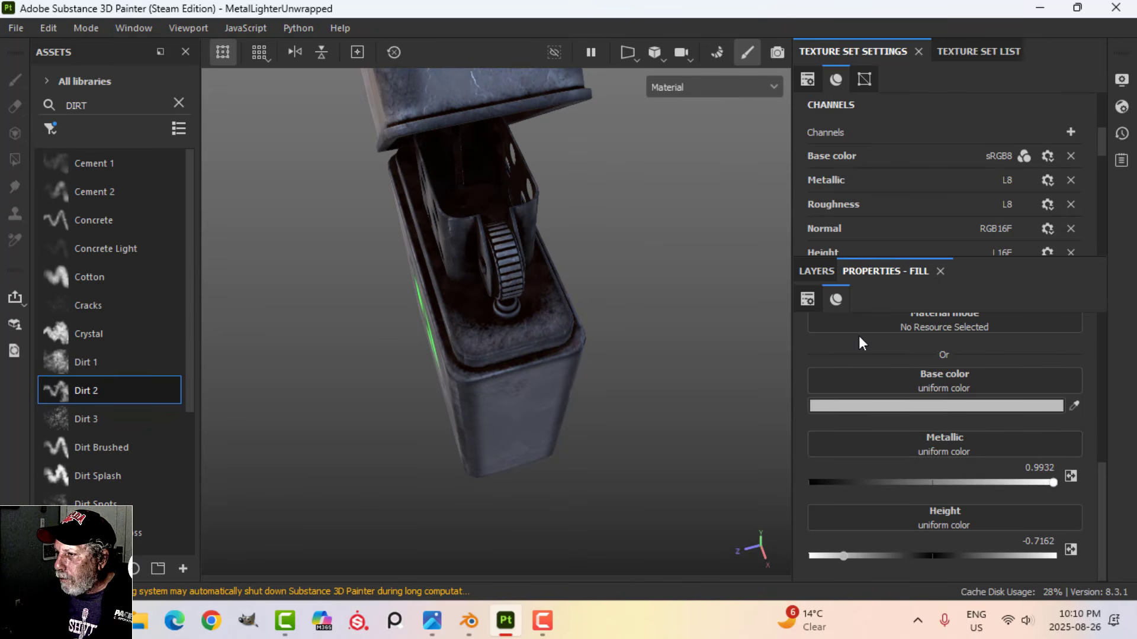
# Give the new fill layer a black mask with a paint effect
pyautogui.click(817, 270)
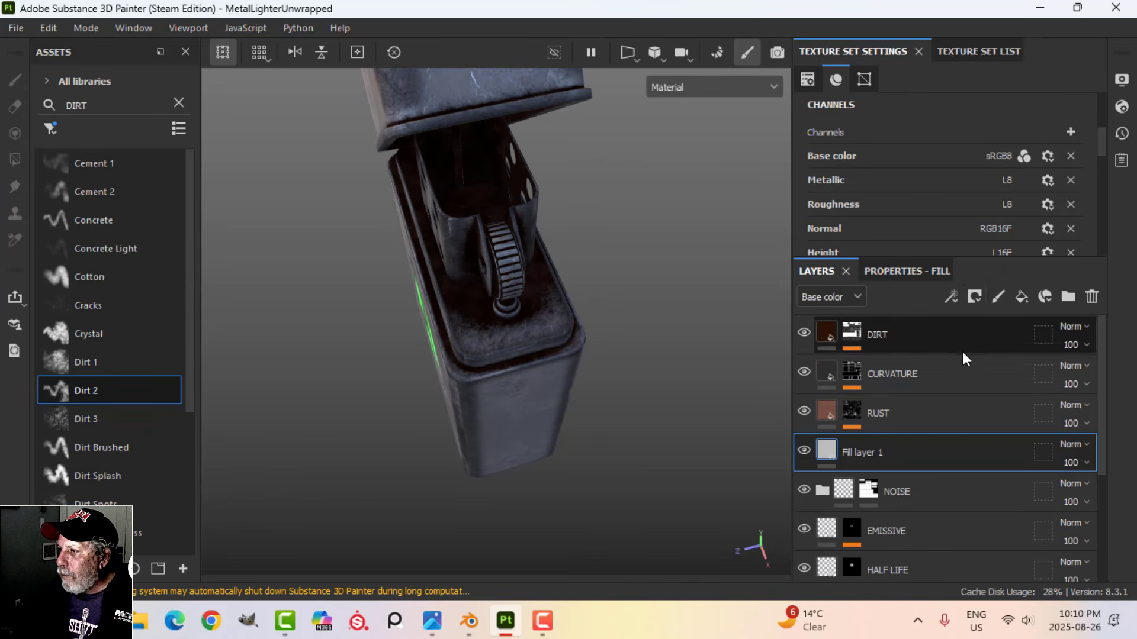
pyautogui.click(974, 296)
pyautogui.click(978, 340)
pyautogui.click(951, 297)
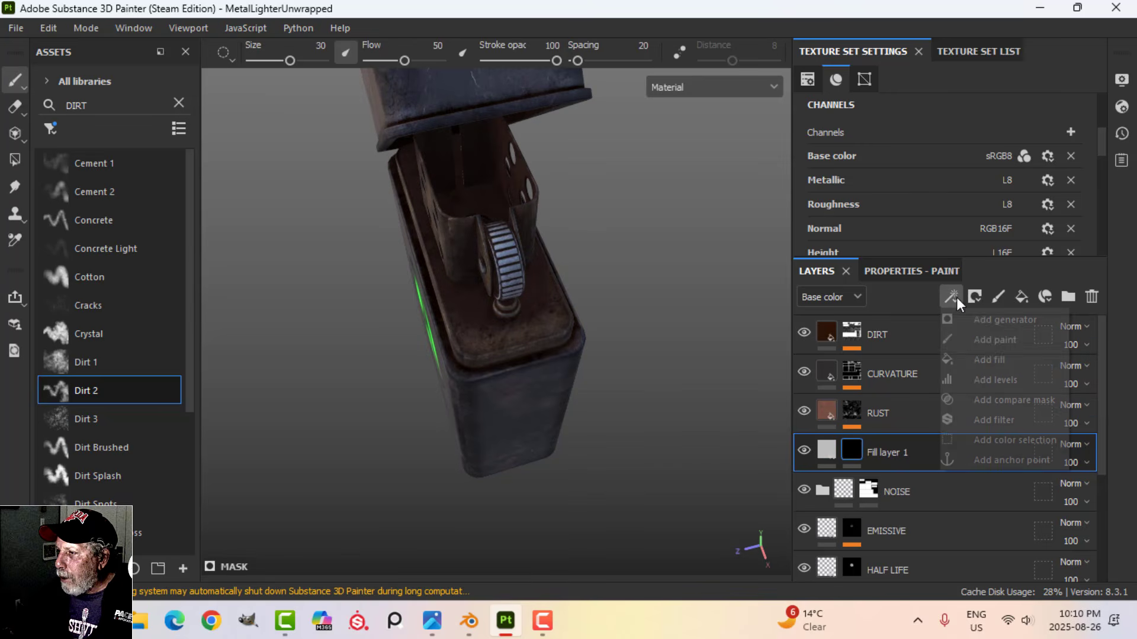
pyautogui.click(978, 340)
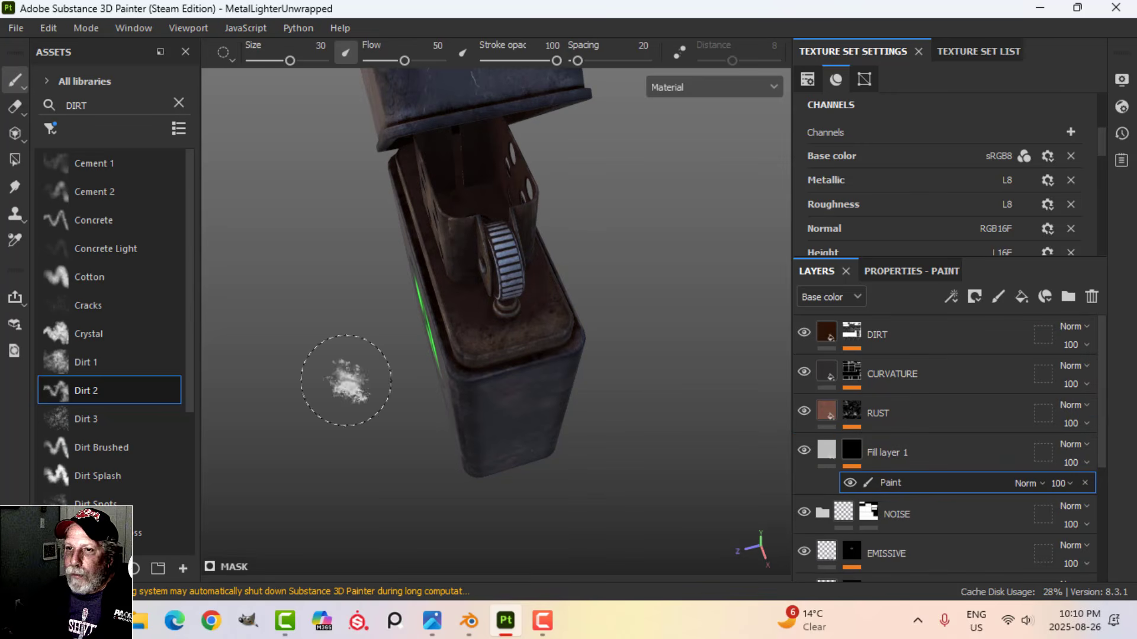
# Filter the assets to alphas, search for "CIRCL", and choose the Circle Plus alpha for the brush
pyautogui.click(178, 104)
pyautogui.click(51, 128)
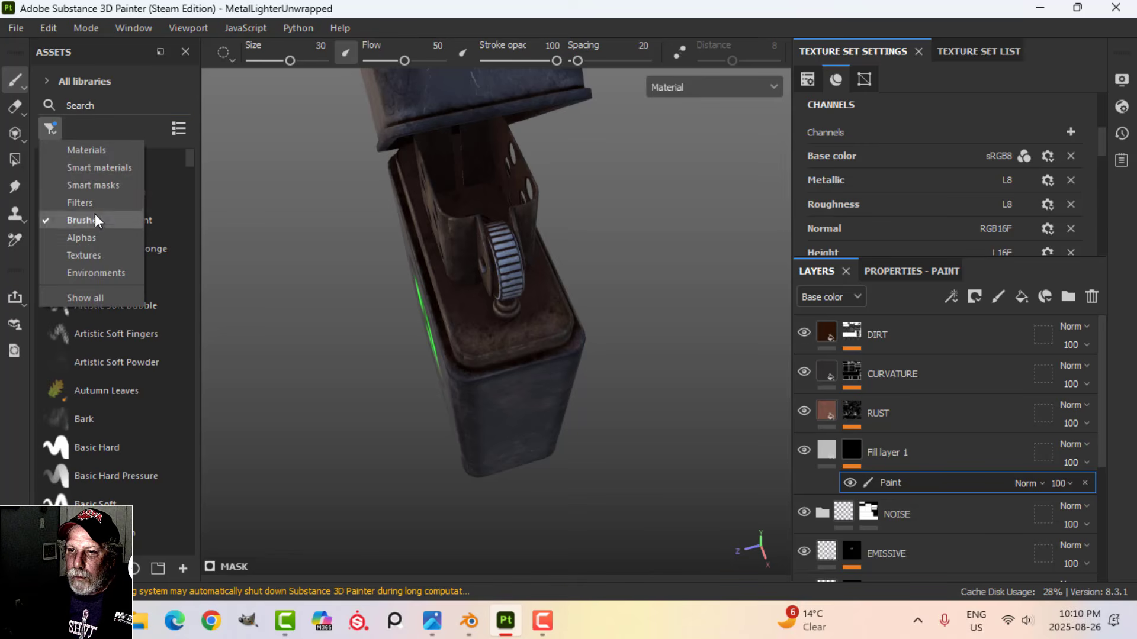
pyautogui.click(60, 238)
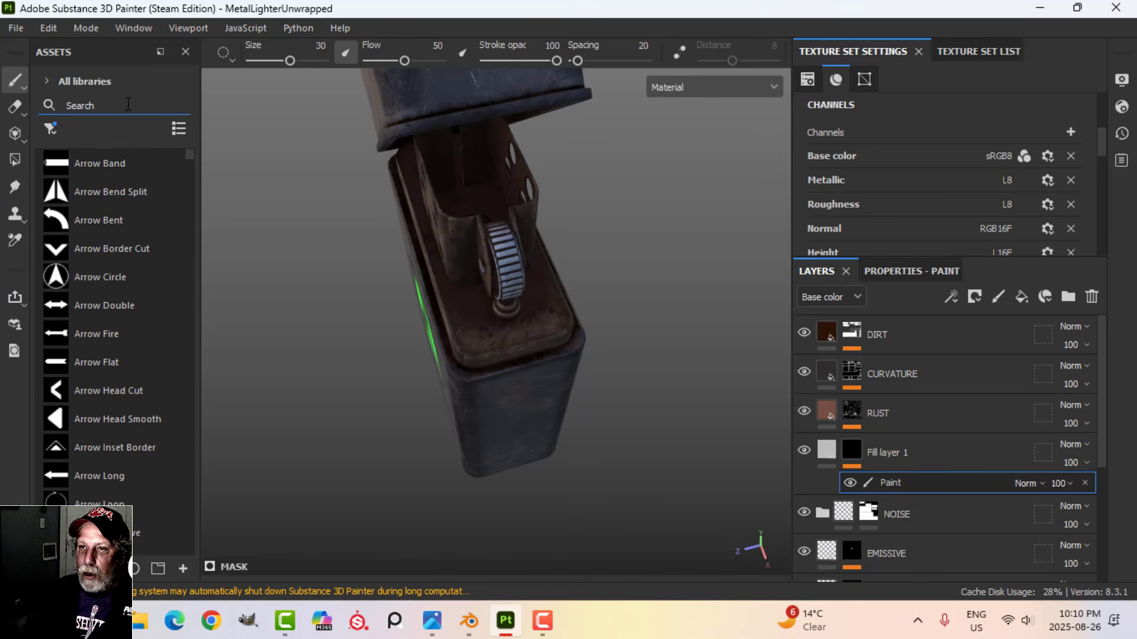
pyautogui.click(128, 104)
pyautogui.write('CIRCL')
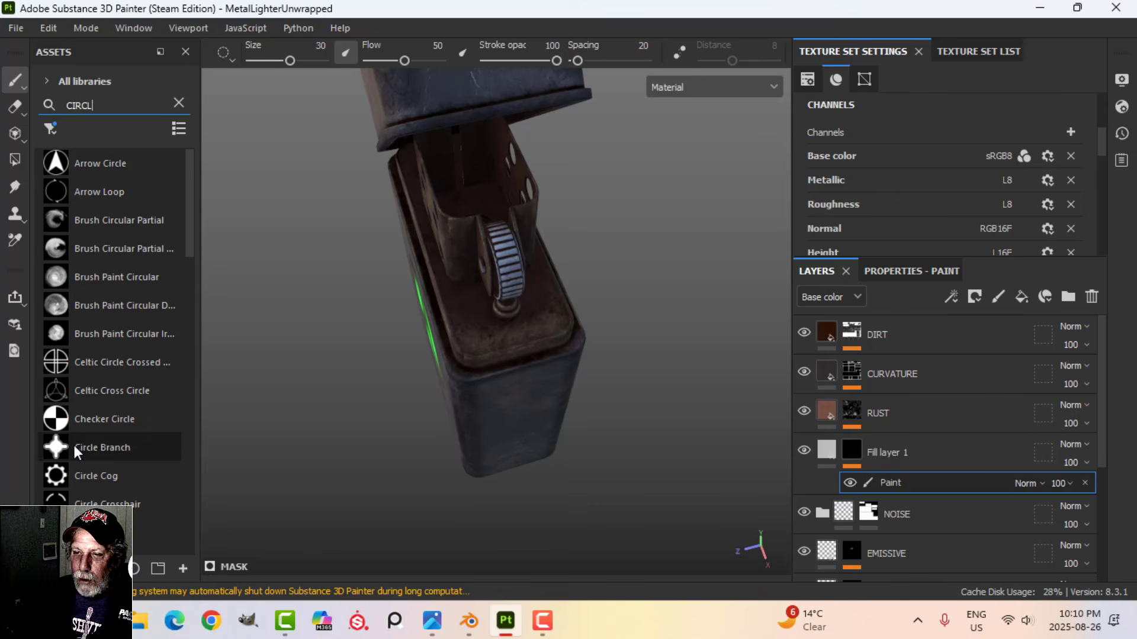
pyautogui.scroll(-3, 74, 453)
pyautogui.scroll(-2, 89, 487)
pyautogui.click(113, 502)
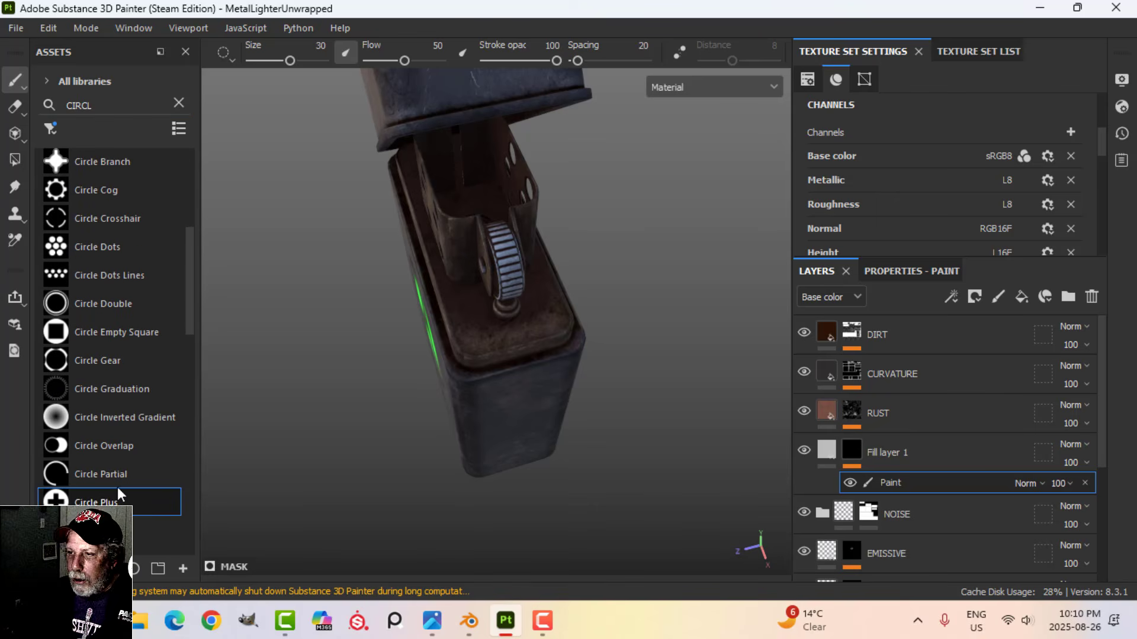
# Reduce the Circle Plus brush to size 3.02 over the lighter's top plate and set its flow to 100
pyautogui.moveTo(589, 361)
pyautogui.keyDown('alt'); pyautogui.mouseDown()
pyautogui.moveTo(575, 398)
pyautogui.moveTo(581, 429)
pyautogui.mouseUp(); pyautogui.keyUp('alt')
pyautogui.scroll(4, 581, 429)
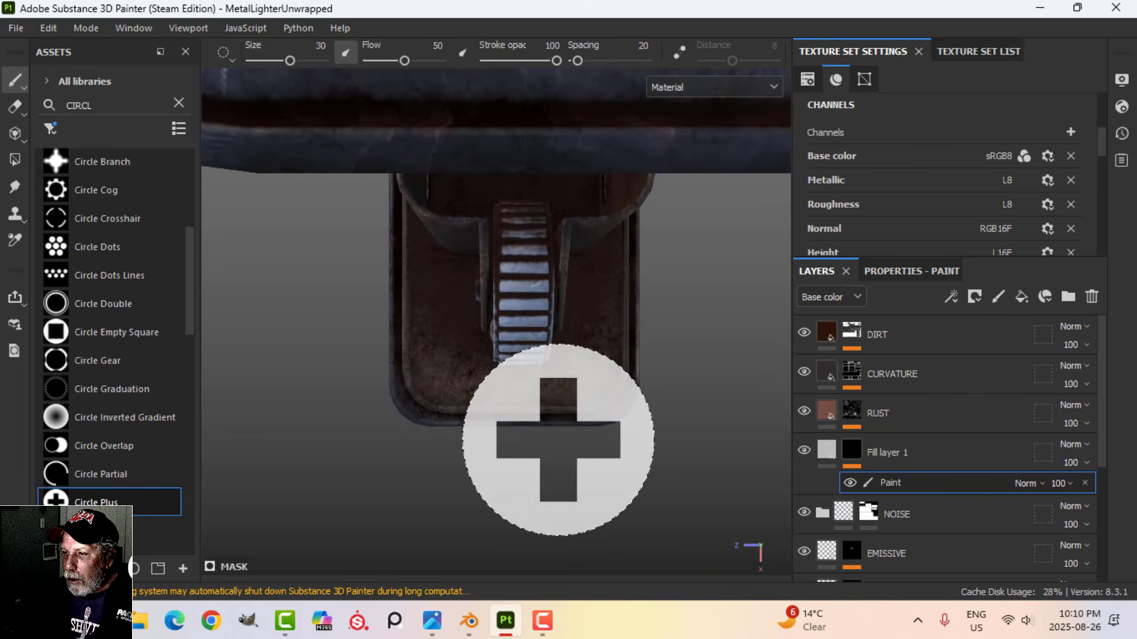
pyautogui.keyDown('ctrl'); pyautogui.moveTo(474, 372); pyautogui.dragTo(450, 371, button='right'); pyautogui.keyUp('ctrl')
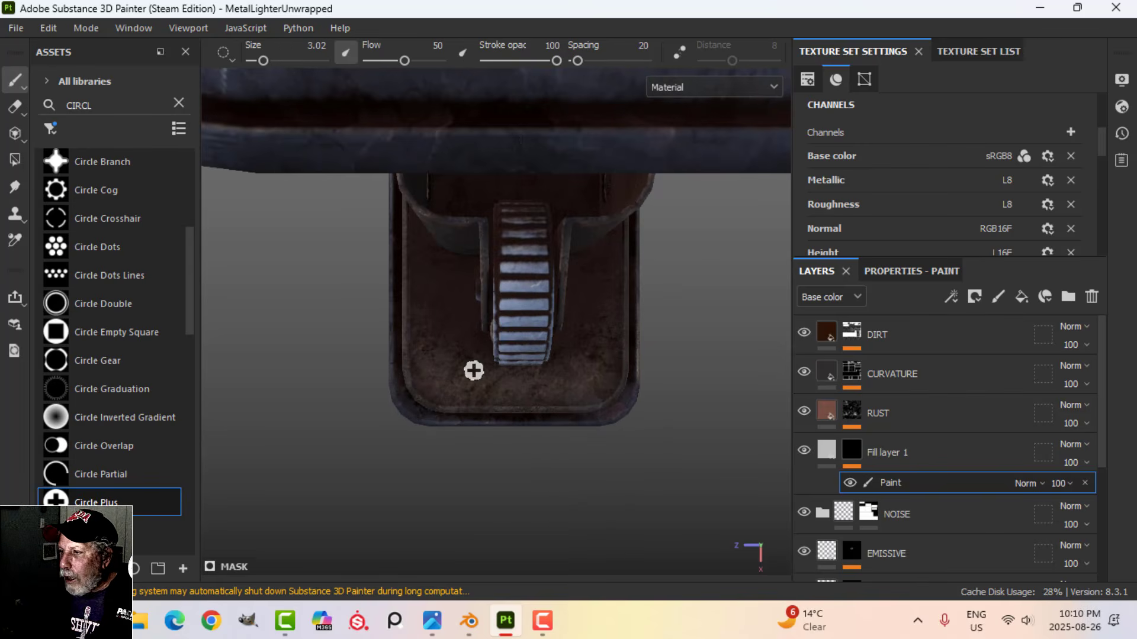
pyautogui.click(917, 273)
pyautogui.scroll(-5, 937, 481)
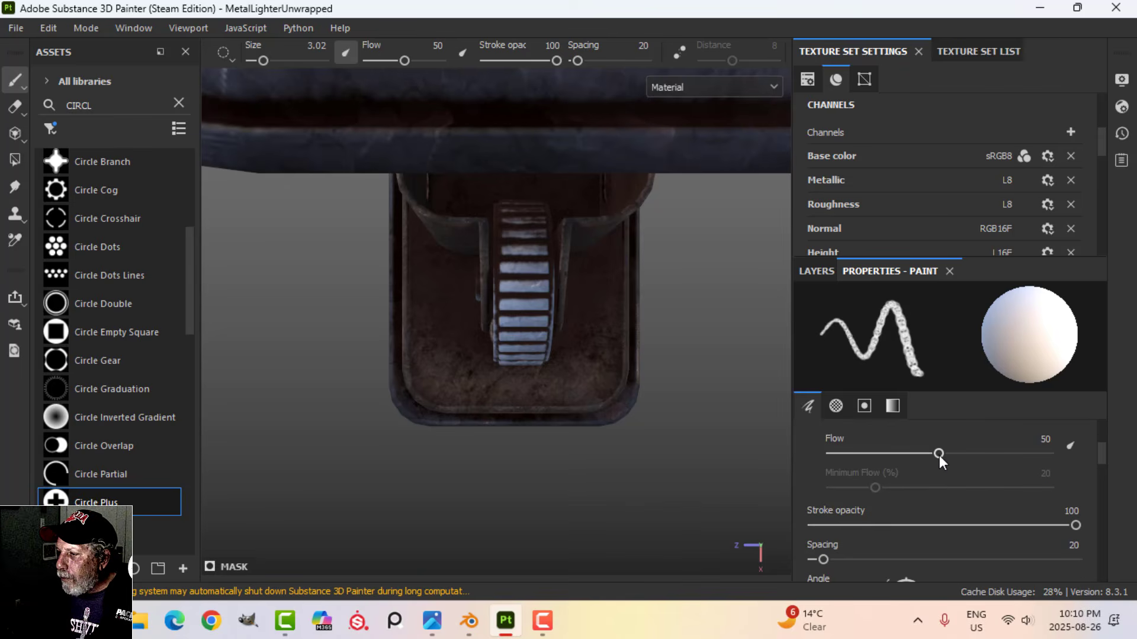
pyautogui.scroll(1, 939, 456)
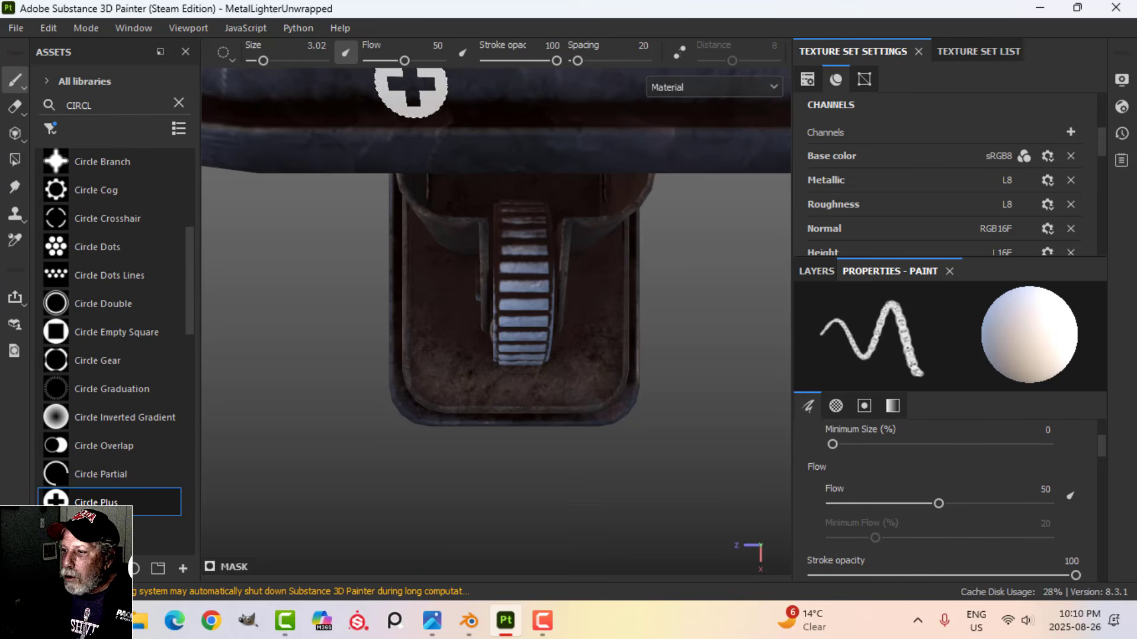
pyautogui.moveTo(938, 503); pyautogui.dragTo(1081, 507)
# Set the brush spacing to 5 and the size jitter to 0
pyautogui.scroll(-2, 994, 532)
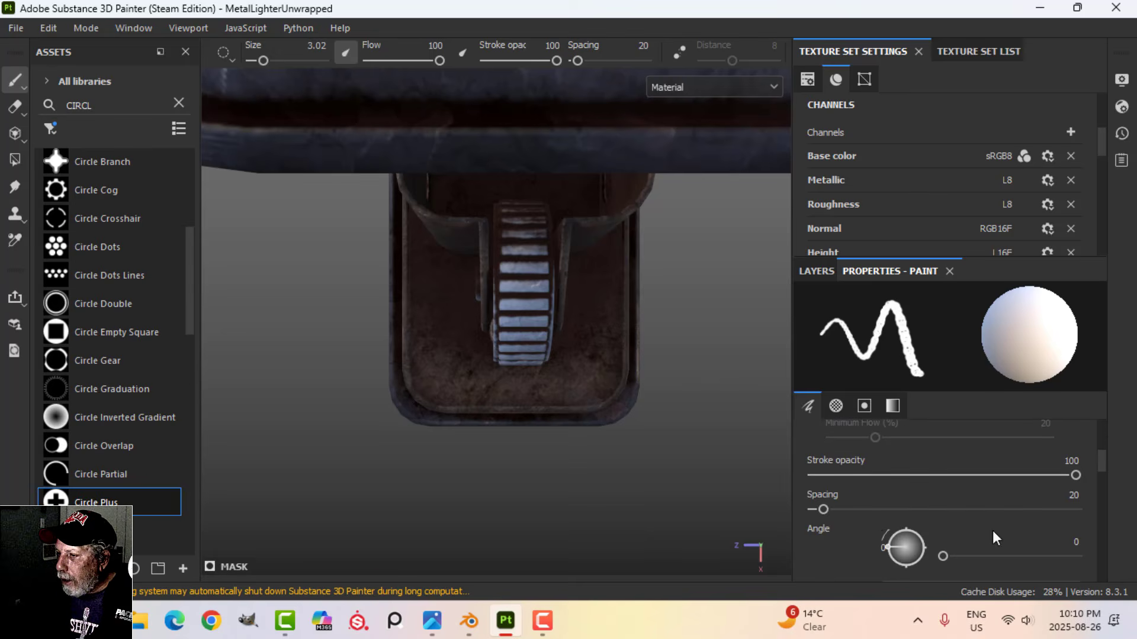
pyautogui.moveTo(825, 509); pyautogui.dragTo(779, 506)
pyautogui.scroll(-3, 919, 531)
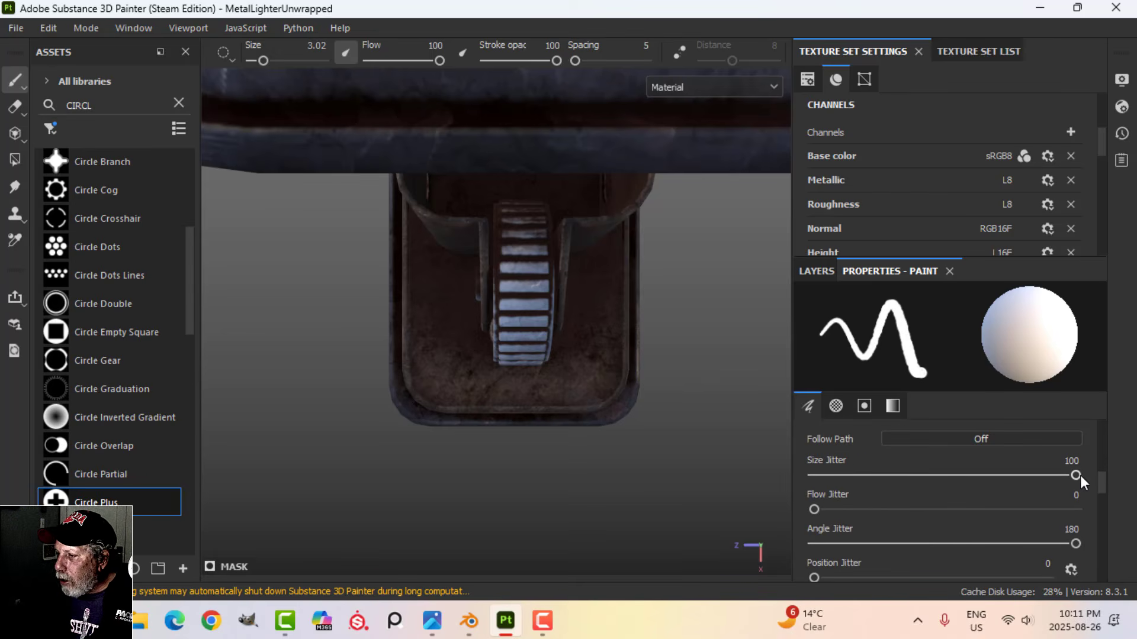
pyautogui.moveTo(1080, 475); pyautogui.dragTo(796, 482)
pyautogui.scroll(-1, 875, 527)
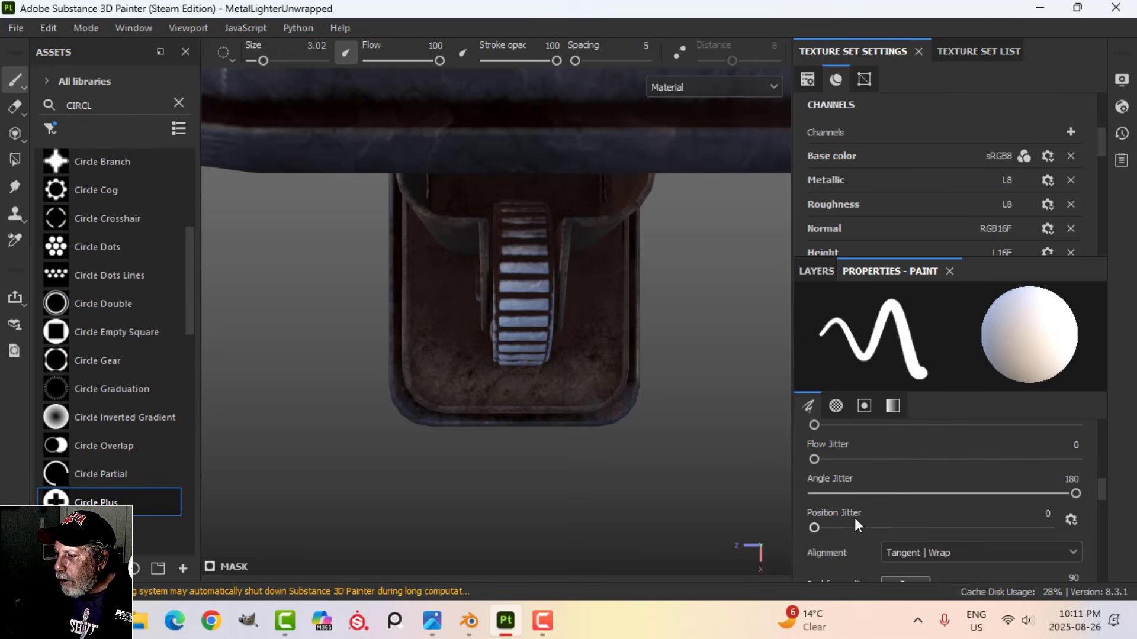
# Stamp a Circle Plus screw head into each of the two top-plate corners beside the striker wheel and check them from the side
pyautogui.scroll(-3, 852, 521)
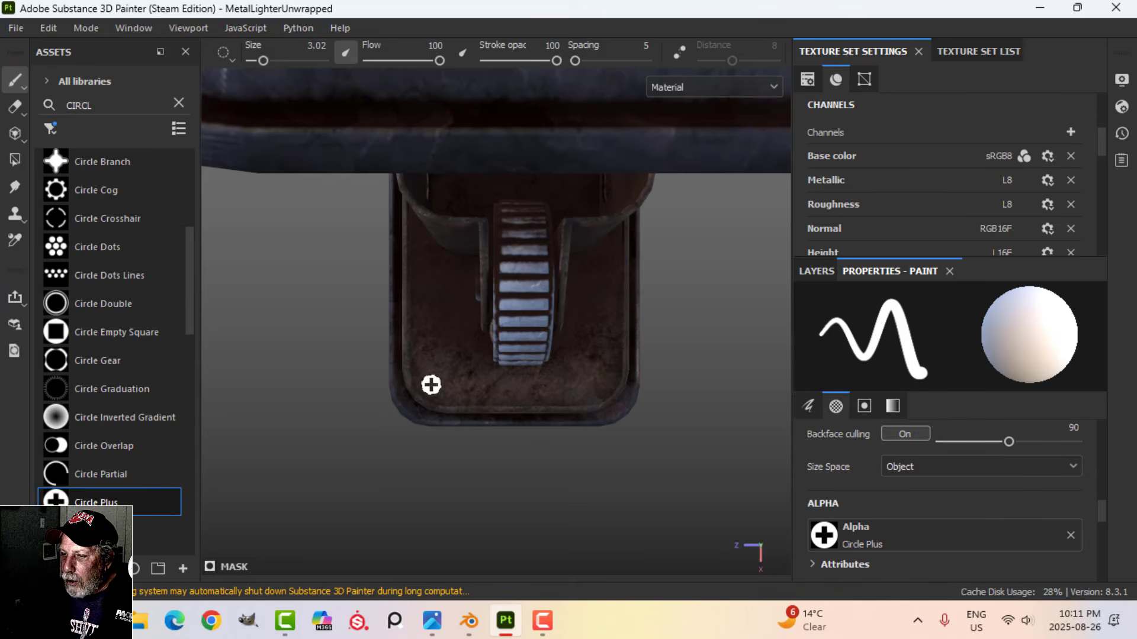
pyautogui.scroll(2, 519, 465)
pyautogui.scroll(2, 519, 465)
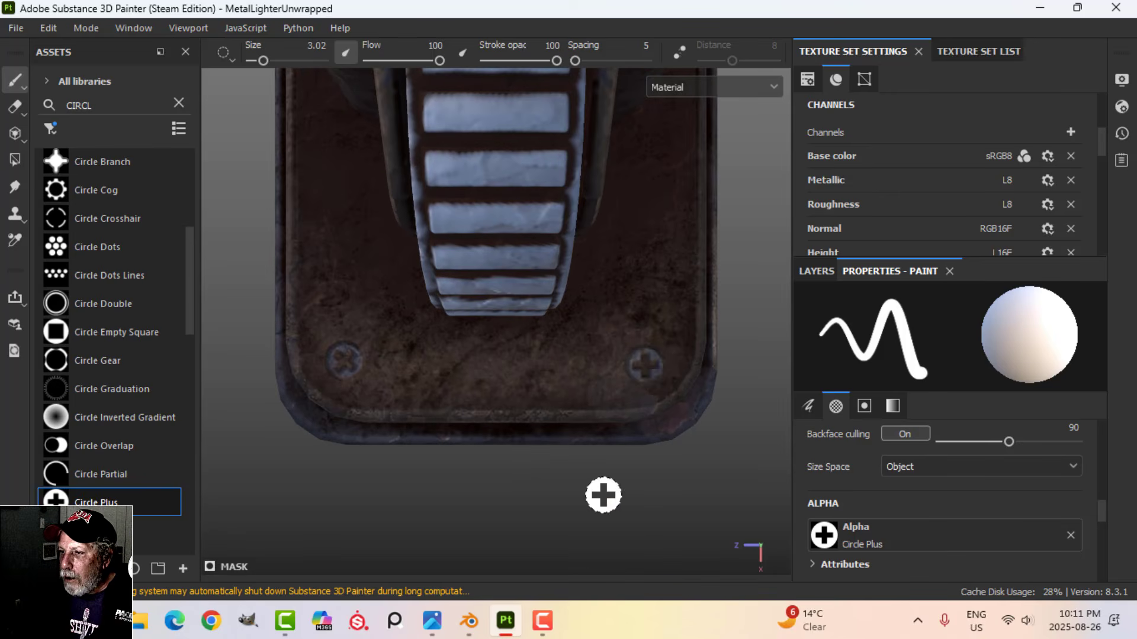
pyautogui.scroll(-2, 600, 496)
pyautogui.keyDown('alt'); pyautogui.moveTo(575, 501); pyautogui.dragTo(657, 378); pyautogui.keyUp('alt')
pyautogui.keyDown('shift'); pyautogui.moveTo(657, 377); pyautogui.dragTo(627, 382, button='right'); pyautogui.keyUp('shift')
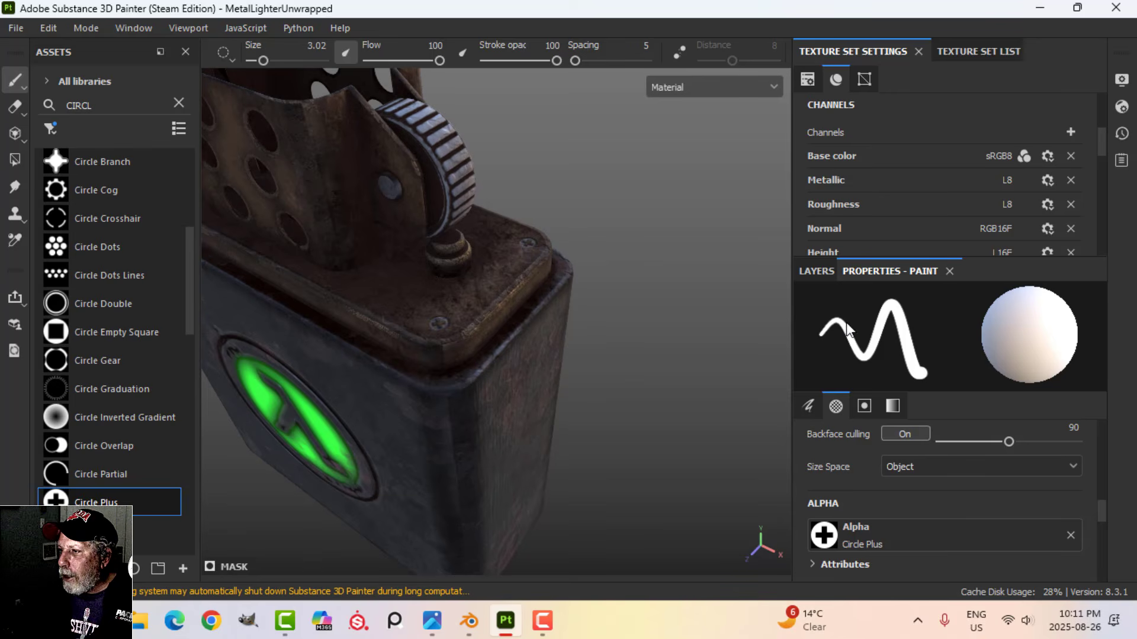
pyautogui.click(817, 271)
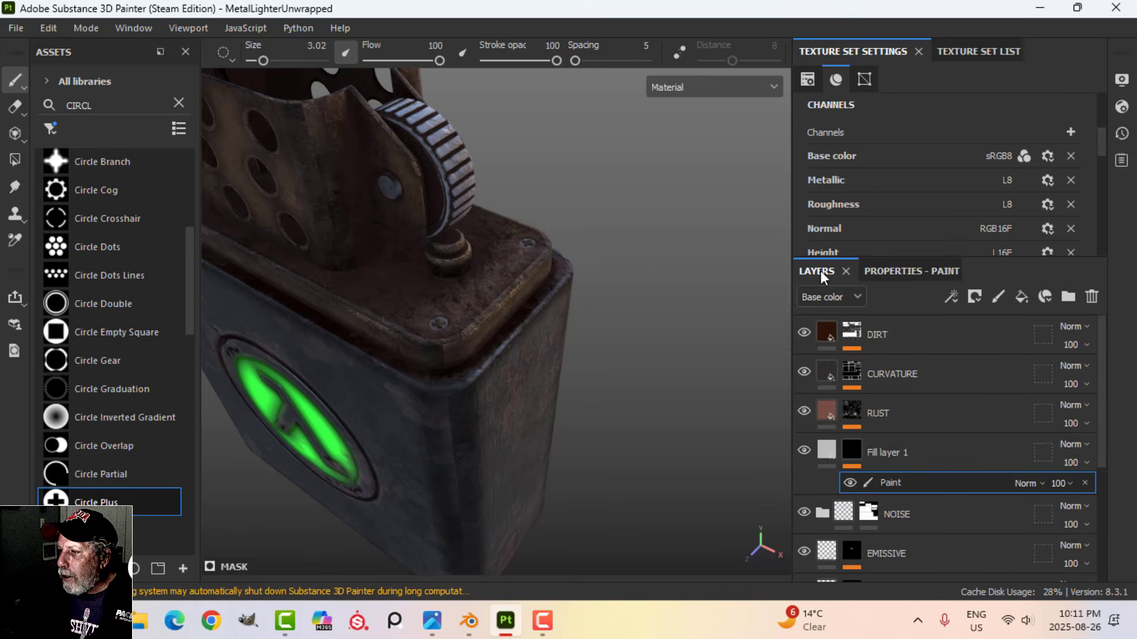
# Set the height of the screw heads' fill layer to -0.7365 and check the screws on the top plate
pyautogui.click(829, 450)
pyautogui.click(904, 272)
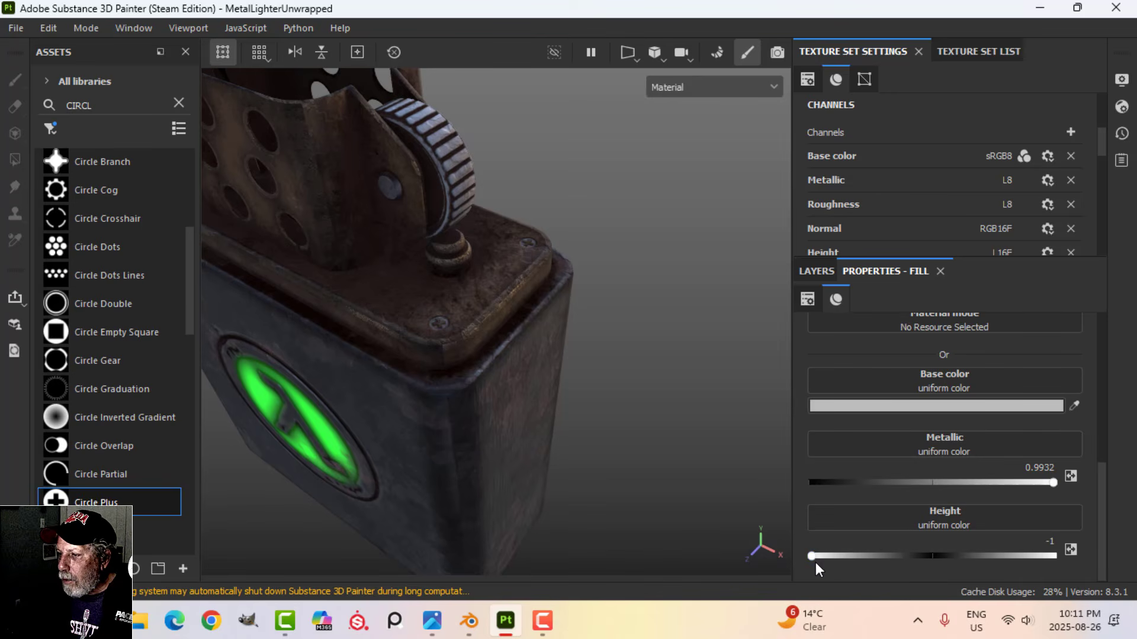
pyautogui.moveTo(815, 562); pyautogui.dragTo(851, 559)
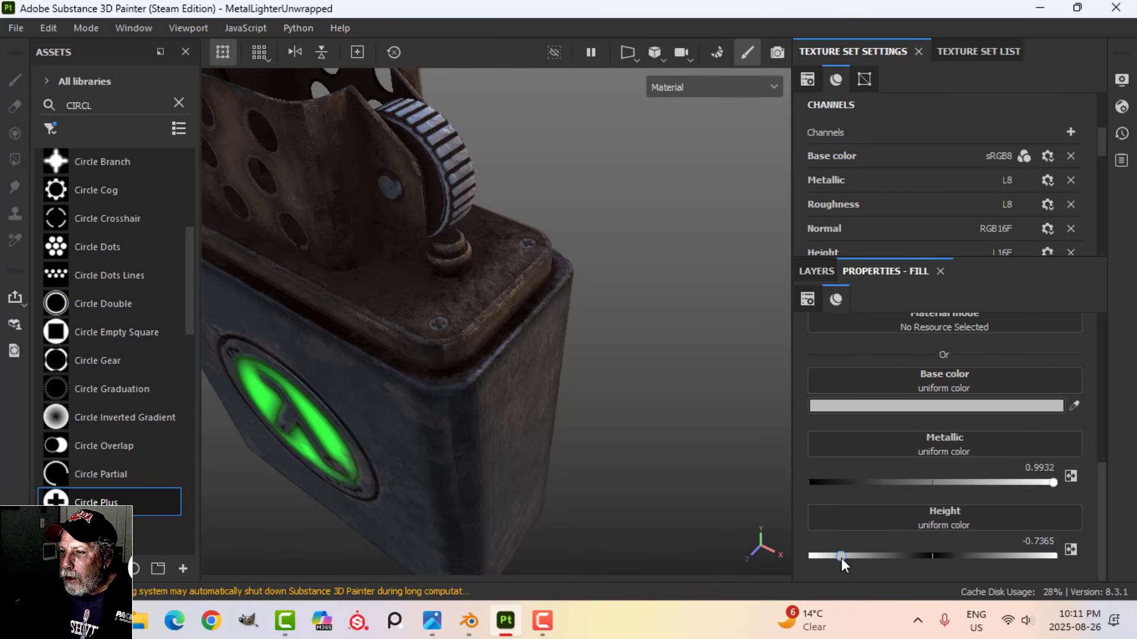
pyautogui.scroll(3, 578, 431)
pyautogui.scroll(-2, 566, 420)
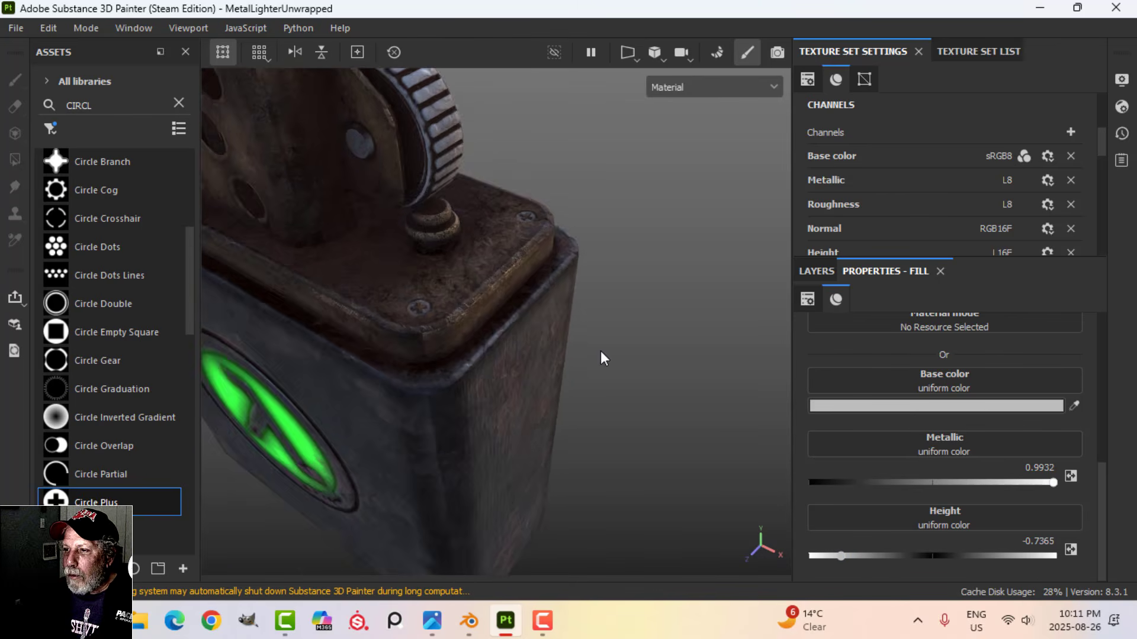
pyautogui.keyDown('alt'); pyautogui.moveTo(600, 351); pyautogui.dragTo(585, 365); pyautogui.keyUp('alt')
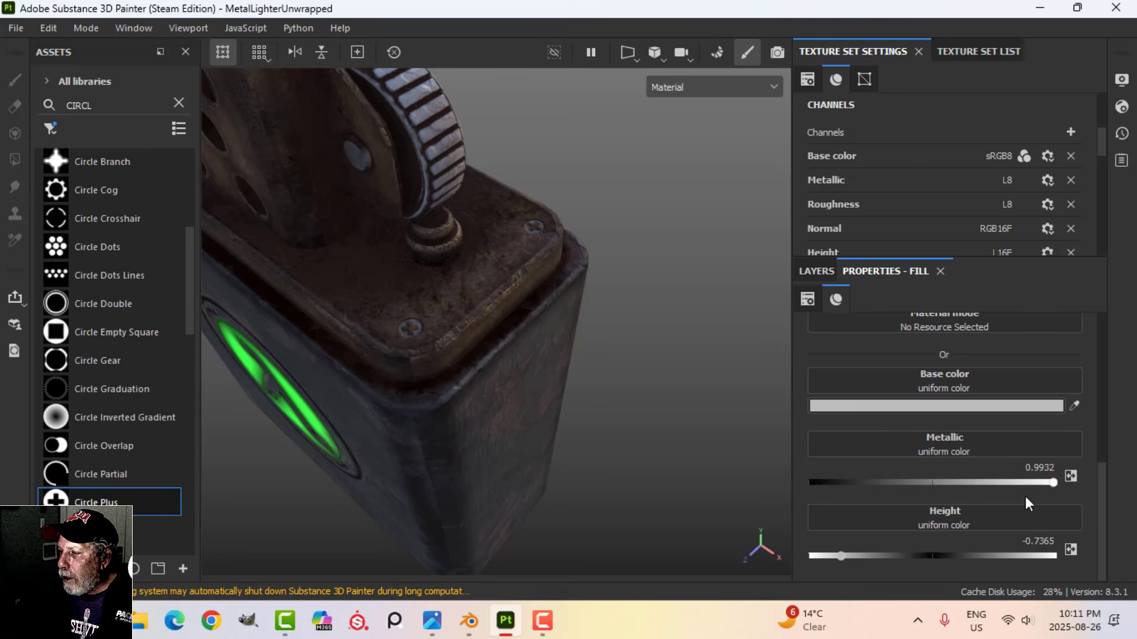
# Enable the roughness channel on the screw heads' fill layer and set its roughness to 0.0912
pyautogui.scroll(2, 998, 511)
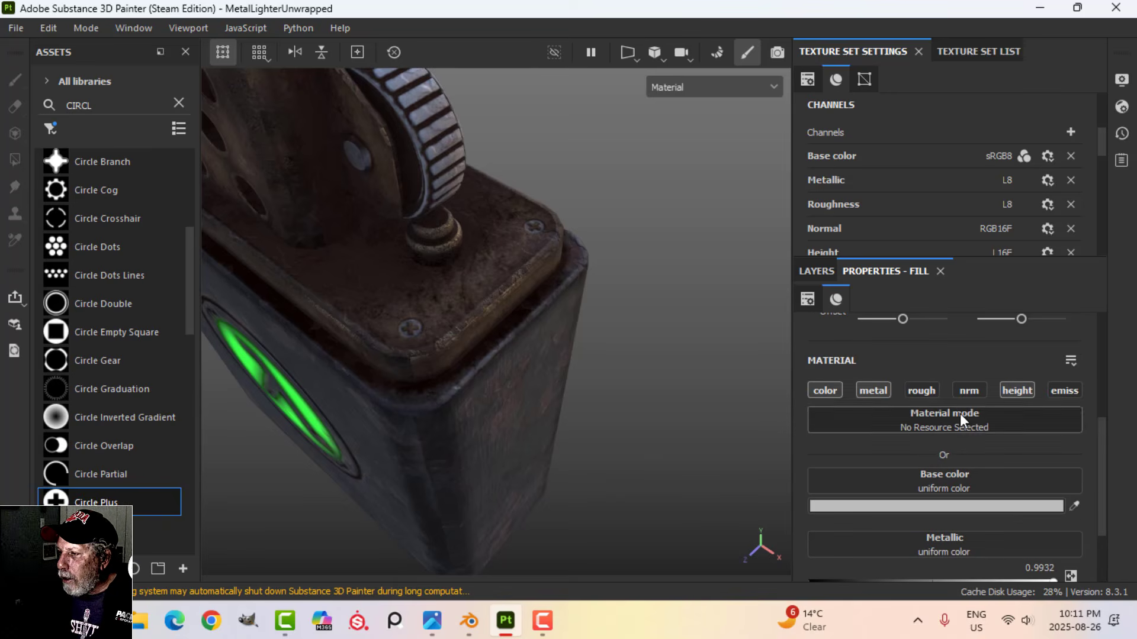
pyautogui.scroll(-1, 960, 519)
pyautogui.scroll(-2, 960, 513)
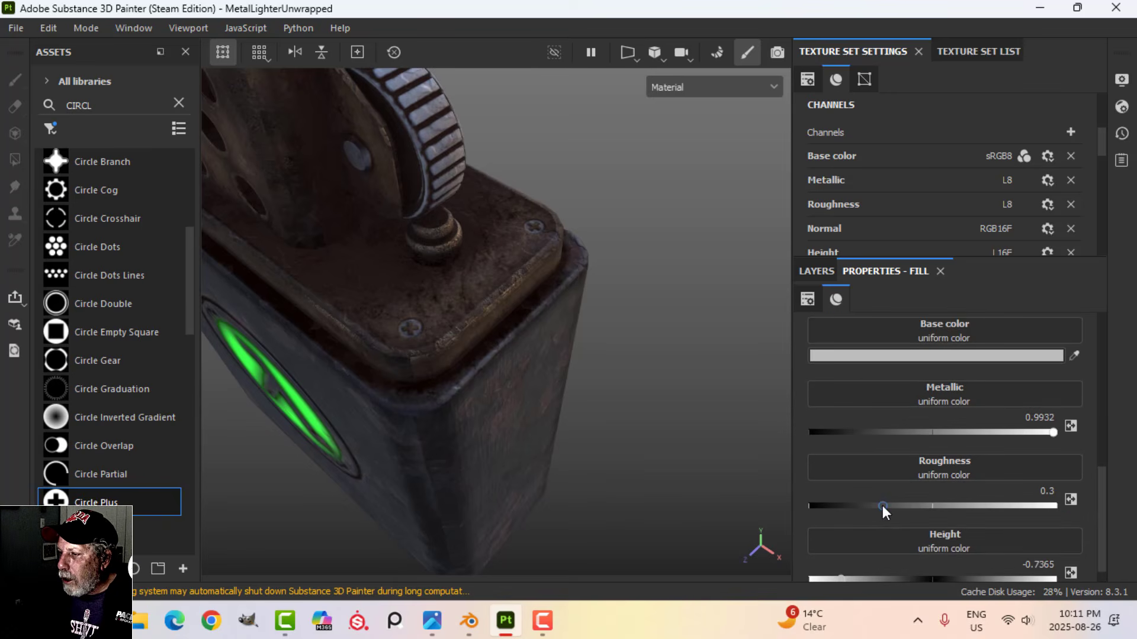
pyautogui.moveTo(883, 505); pyautogui.dragTo(856, 504)
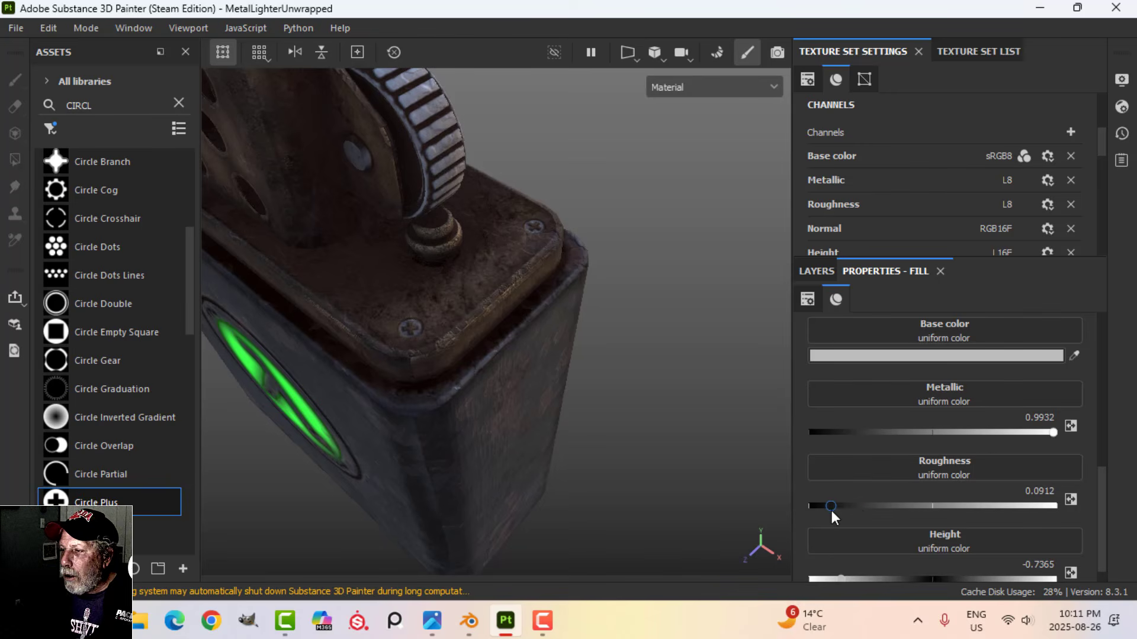
# Rename the screw heads' fill layer as BOLT
pyautogui.click(820, 271)
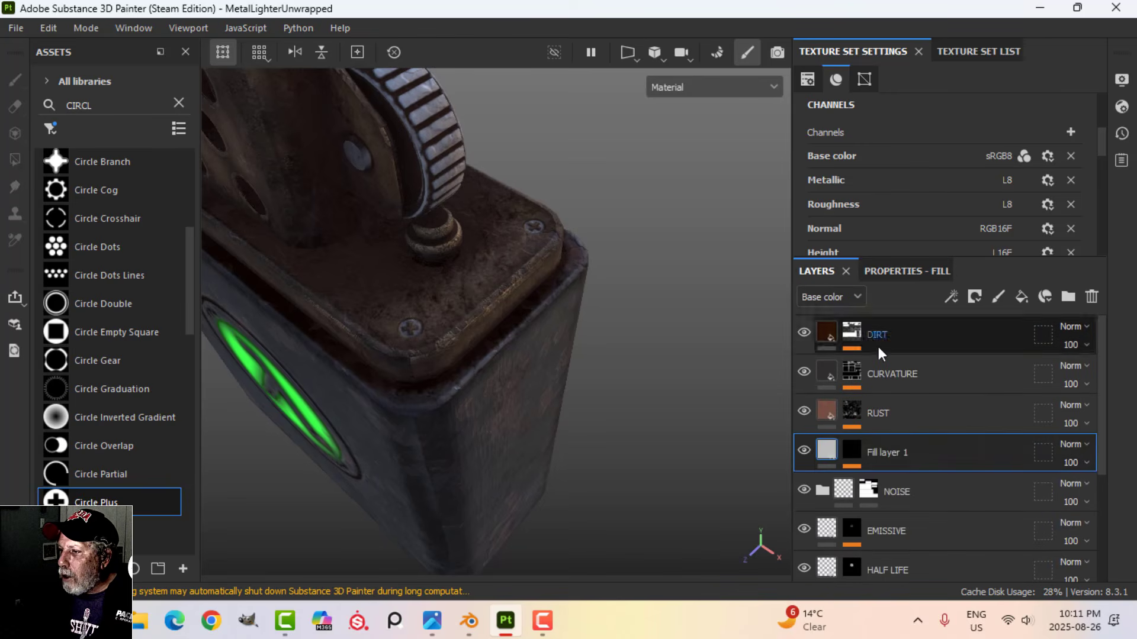
pyautogui.doubleClick(889, 454)
pyautogui.write('BOLT')
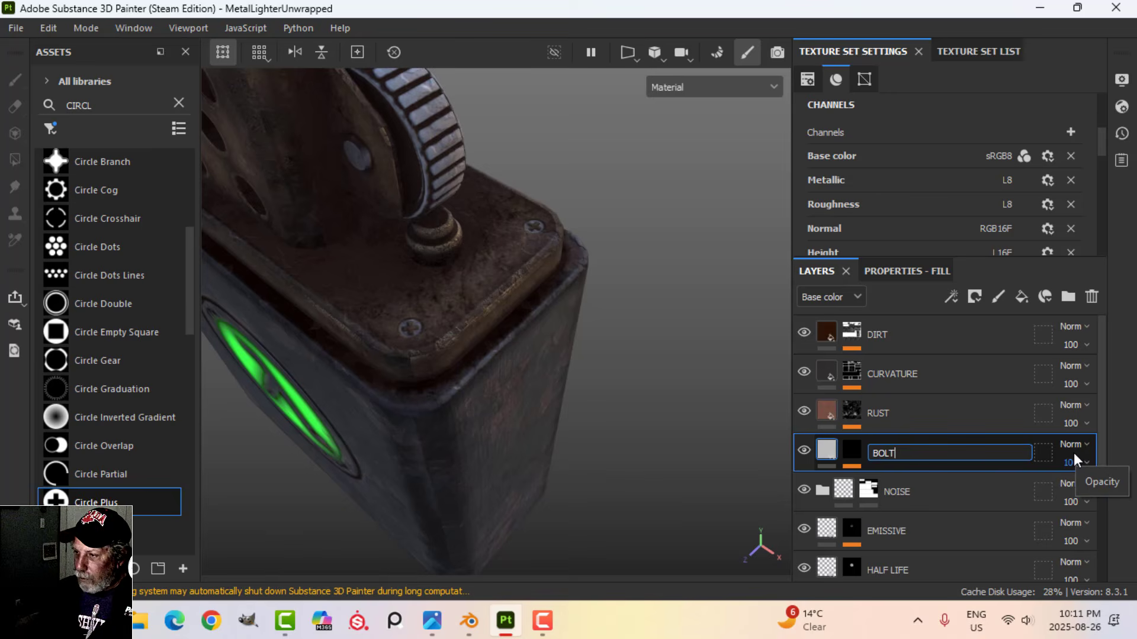
pyautogui.press('Return')
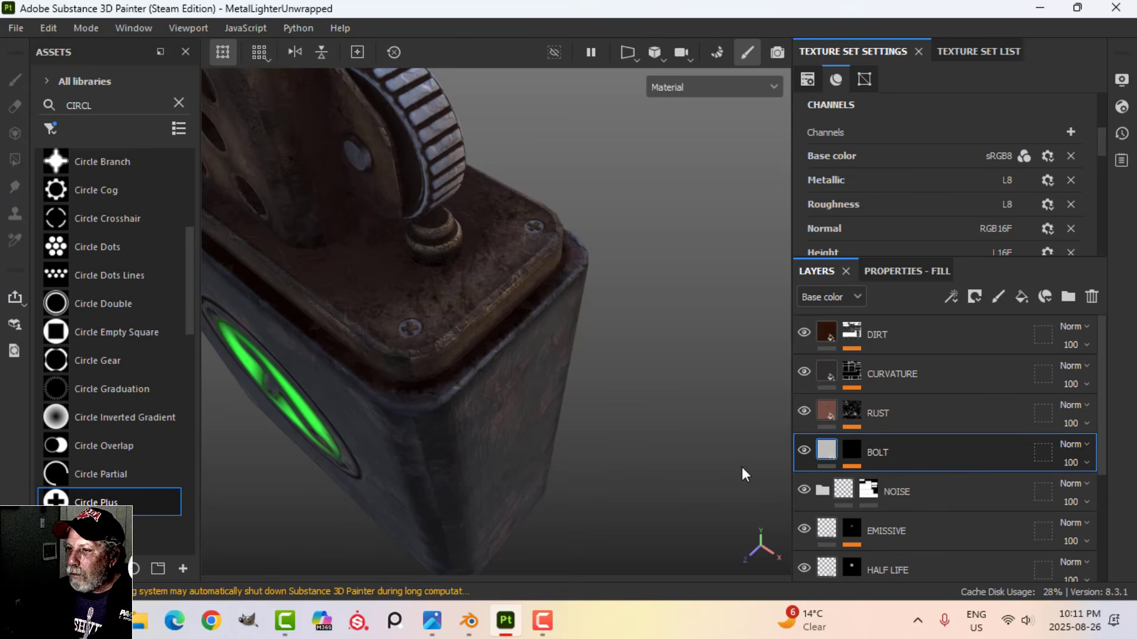
# Examine the screw heads on the top plate up close and within the whole lighter from several angles
pyautogui.keyDown('alt'); pyautogui.moveTo(681, 414); pyautogui.dragTo(581, 410); pyautogui.keyUp('alt')
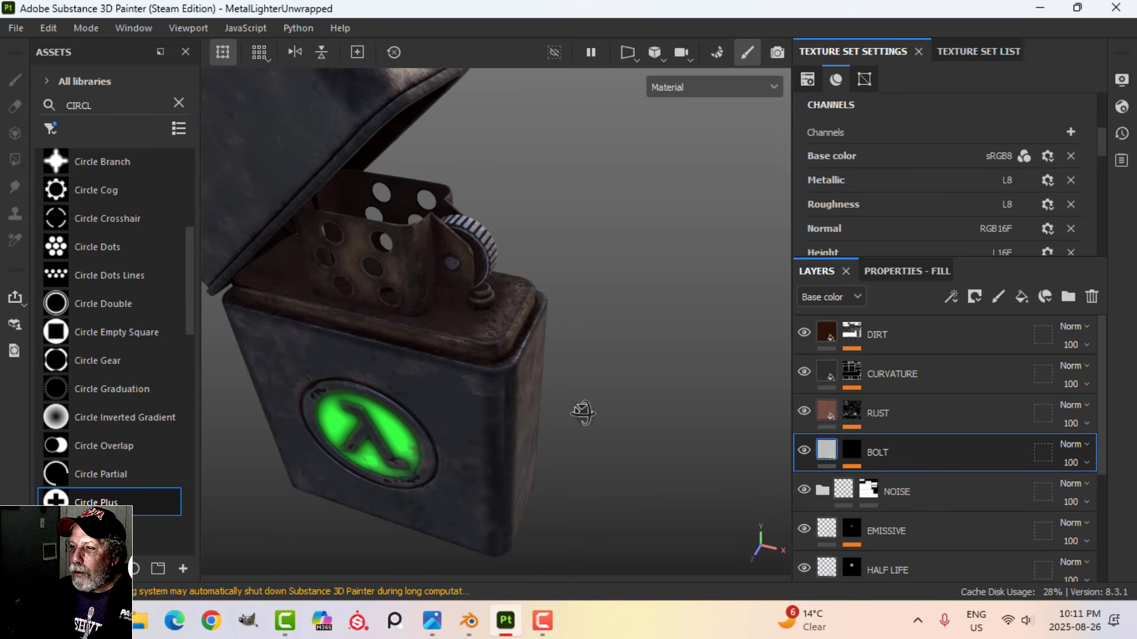
pyautogui.scroll(3, 594, 429)
pyautogui.keyDown('alt'); pyautogui.moveTo(594, 369); pyautogui.dragTo(594, 396); pyautogui.keyUp('alt')
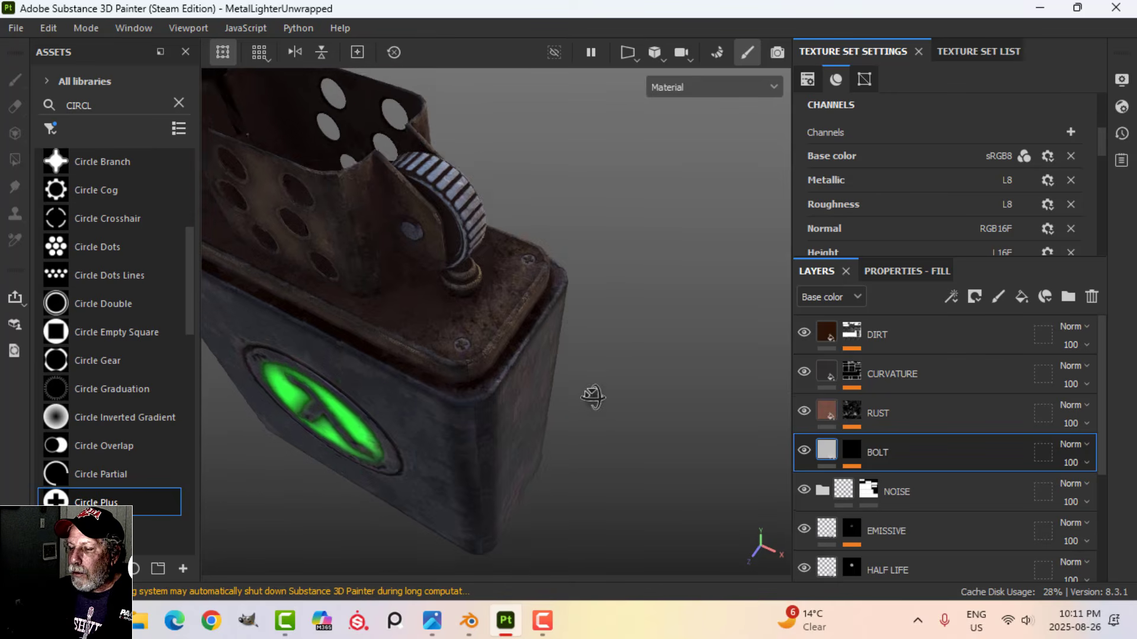
pyautogui.scroll(-4, 600, 398)
pyautogui.moveTo(563, 437)
pyautogui.keyDown('alt'); pyautogui.mouseDown()
pyautogui.moveTo(574, 420)
pyautogui.moveTo(571, 436)
pyautogui.mouseUp(); pyautogui.keyUp('alt')
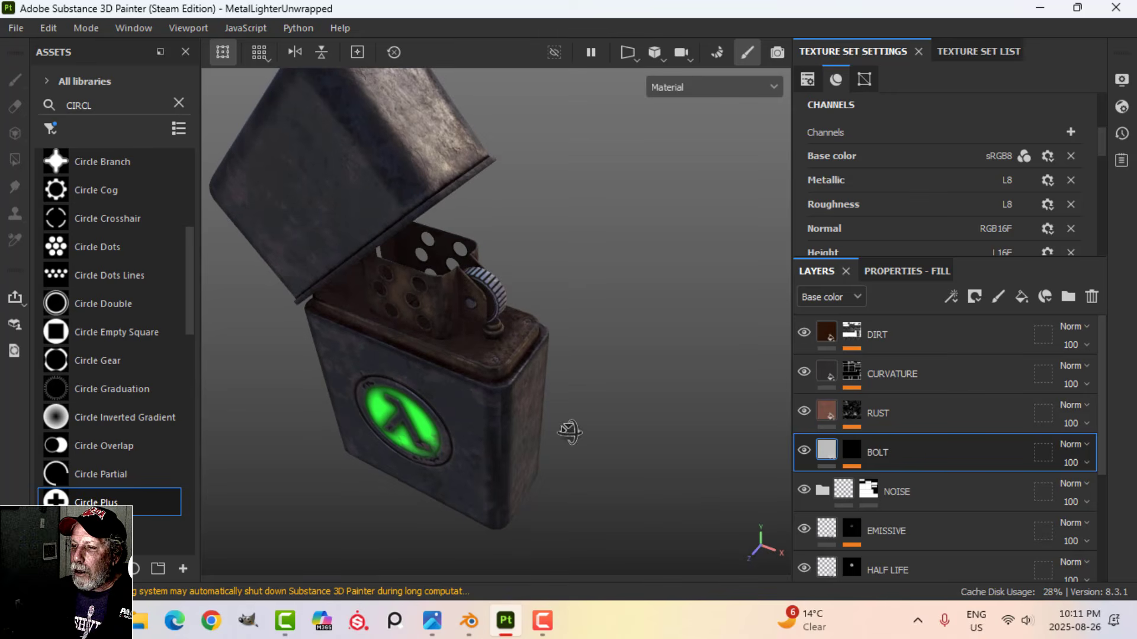
pyautogui.scroll(2, 594, 436)
pyautogui.scroll(-2, 595, 438)
# Frame the whole lighter, bring up the texture set list, and widen the viewport
pyautogui.press('f')
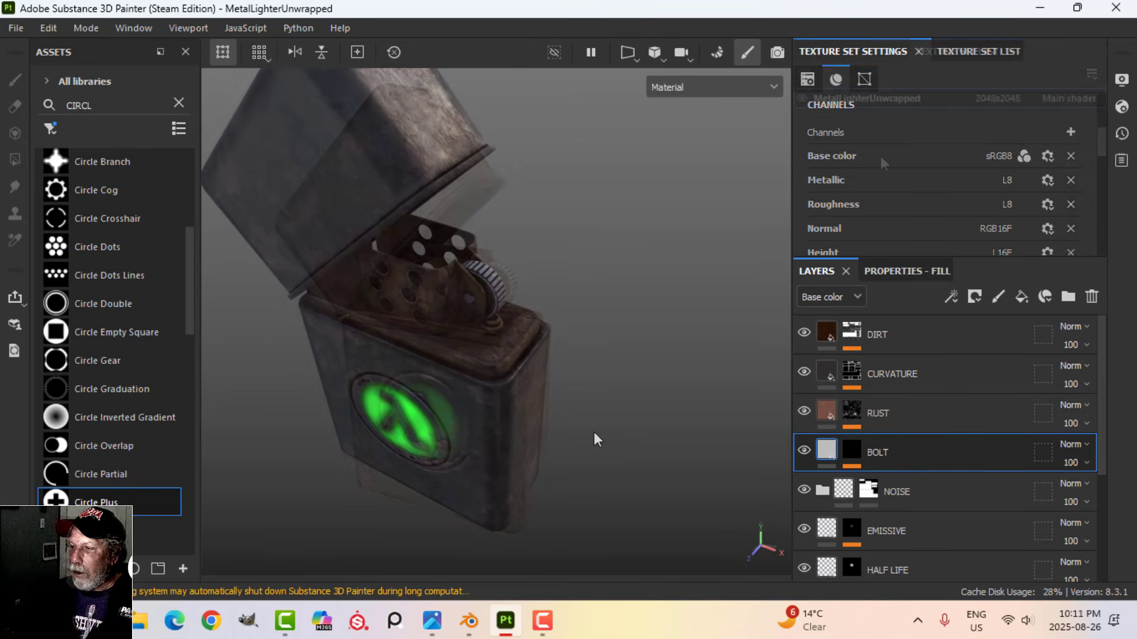
pyautogui.click(957, 51)
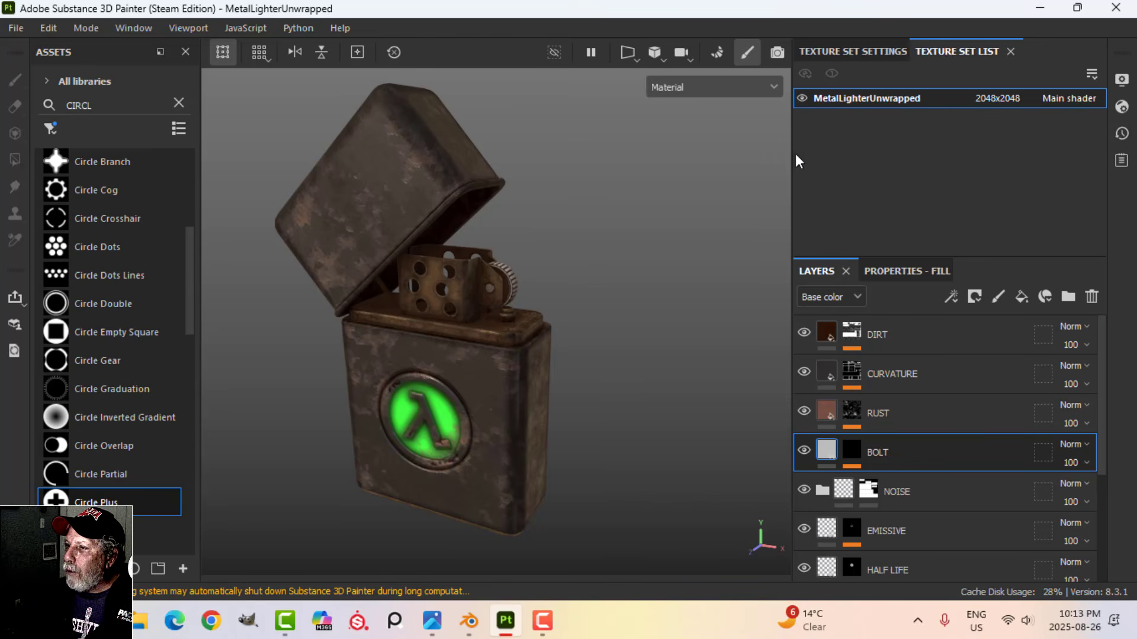
pyautogui.moveTo(791, 154); pyautogui.dragTo(861, 155)
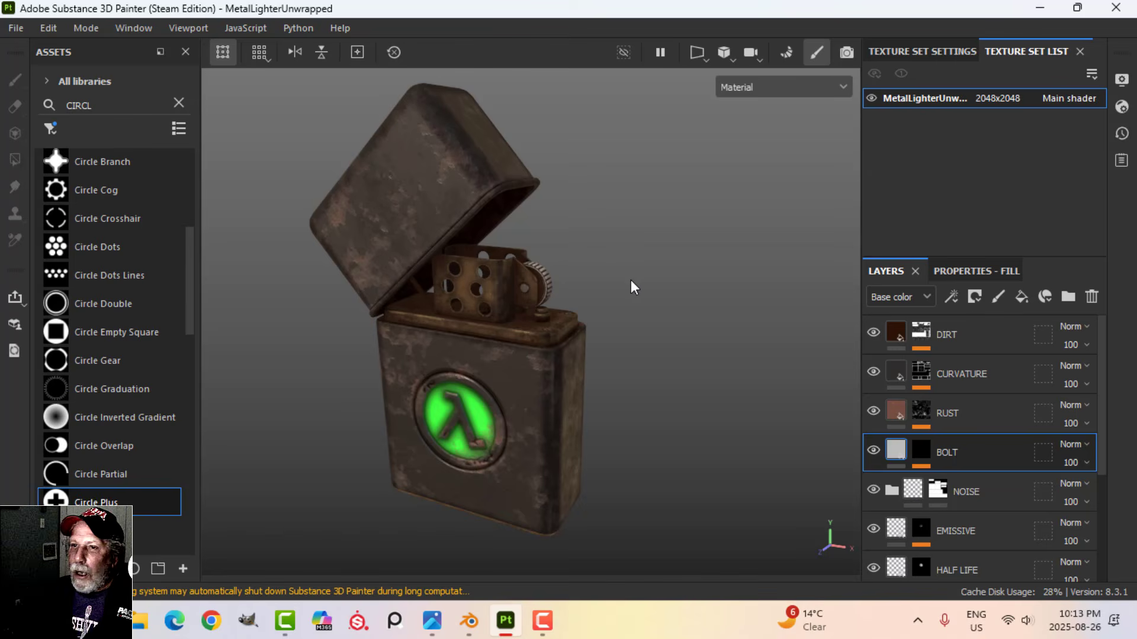
# Start a texture export and choose PBR Metallic Roughness ShortName as the output template
pyautogui.click(16, 27)
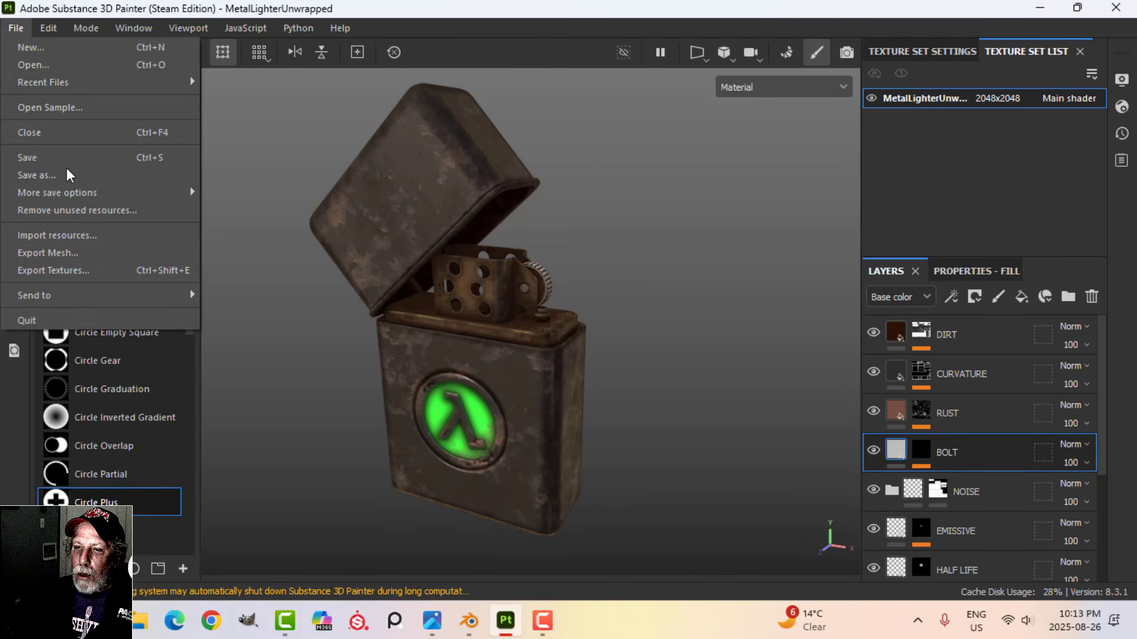
pyautogui.click(86, 267)
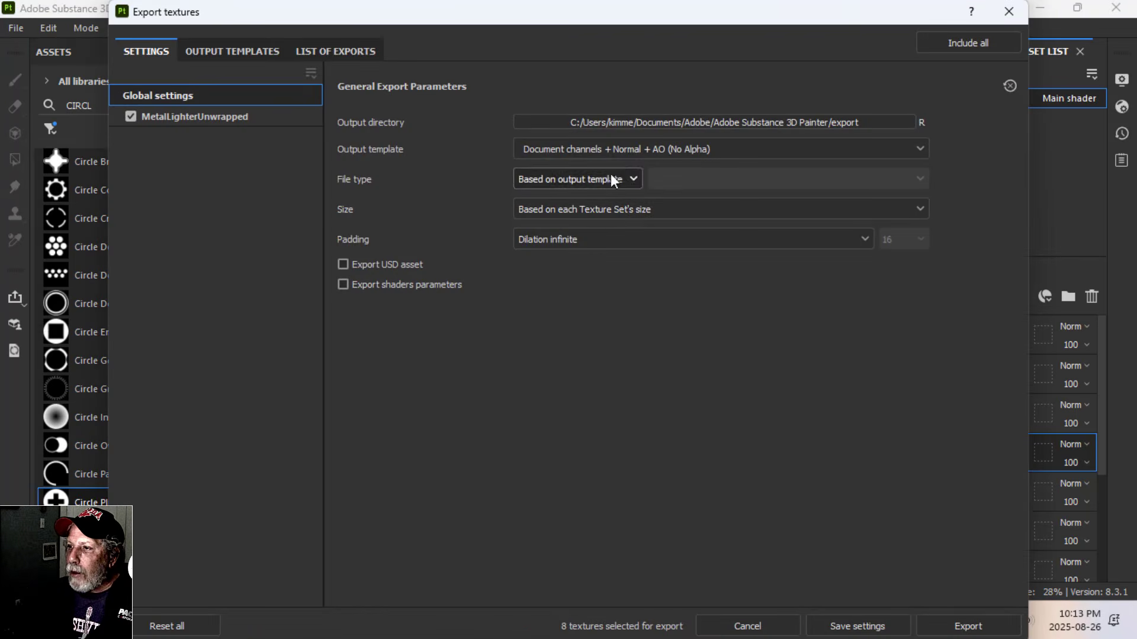
pyautogui.click(655, 148)
pyautogui.scroll(-8, 704, 262)
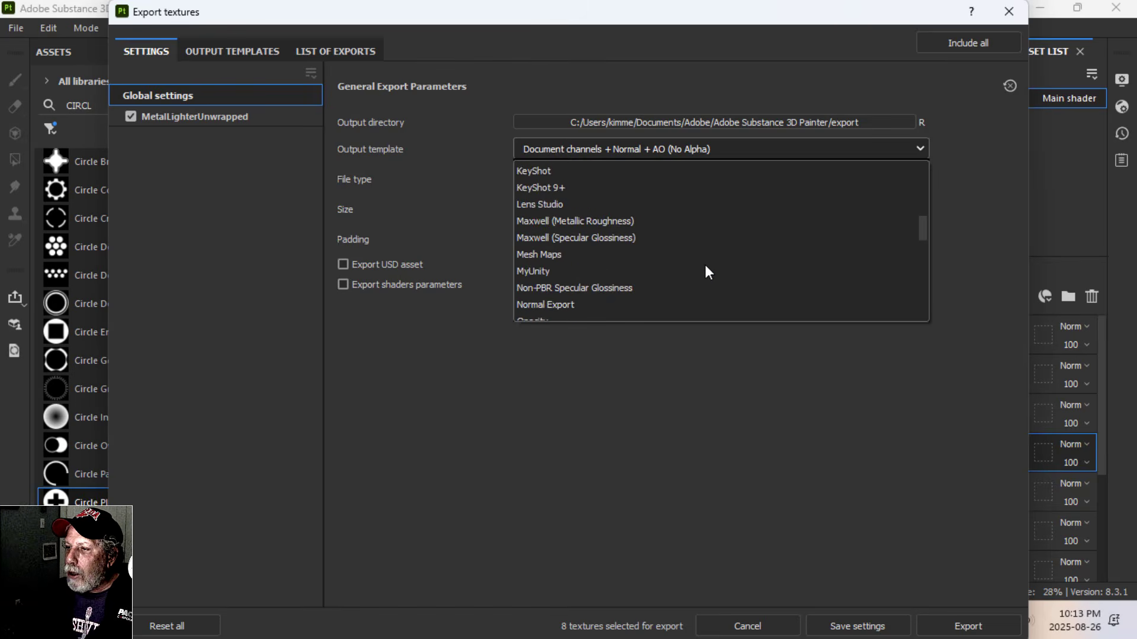
pyautogui.scroll(-3, 707, 273)
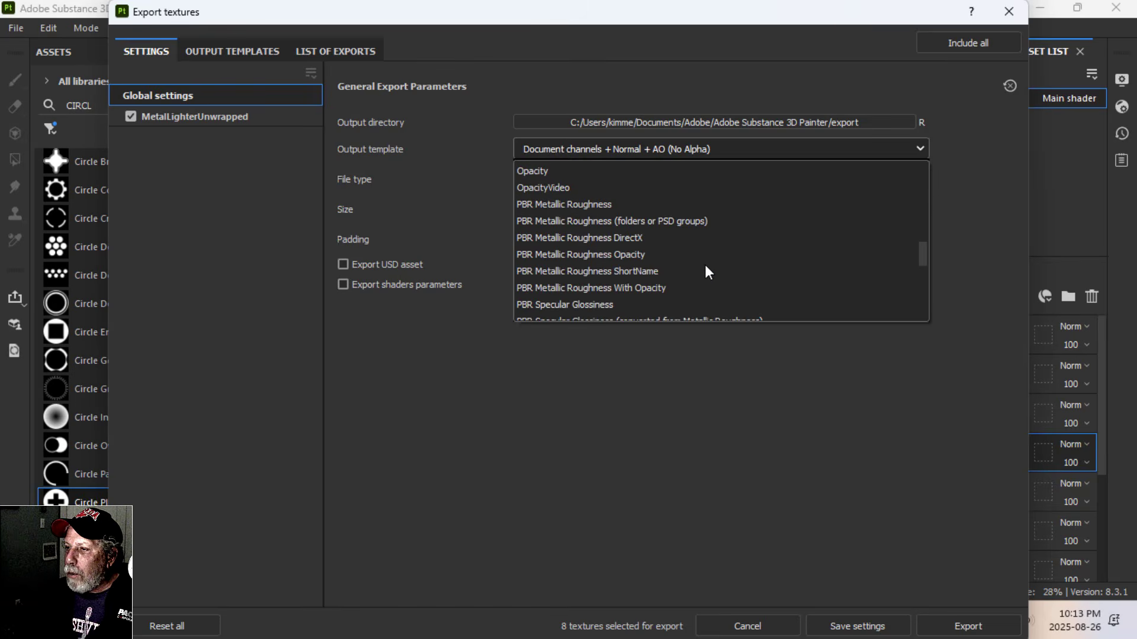
pyautogui.click(642, 269)
# Review the output maps defined in the PBR Metallic Roughness ShortName template and return to the general export settings
pyautogui.click(234, 53)
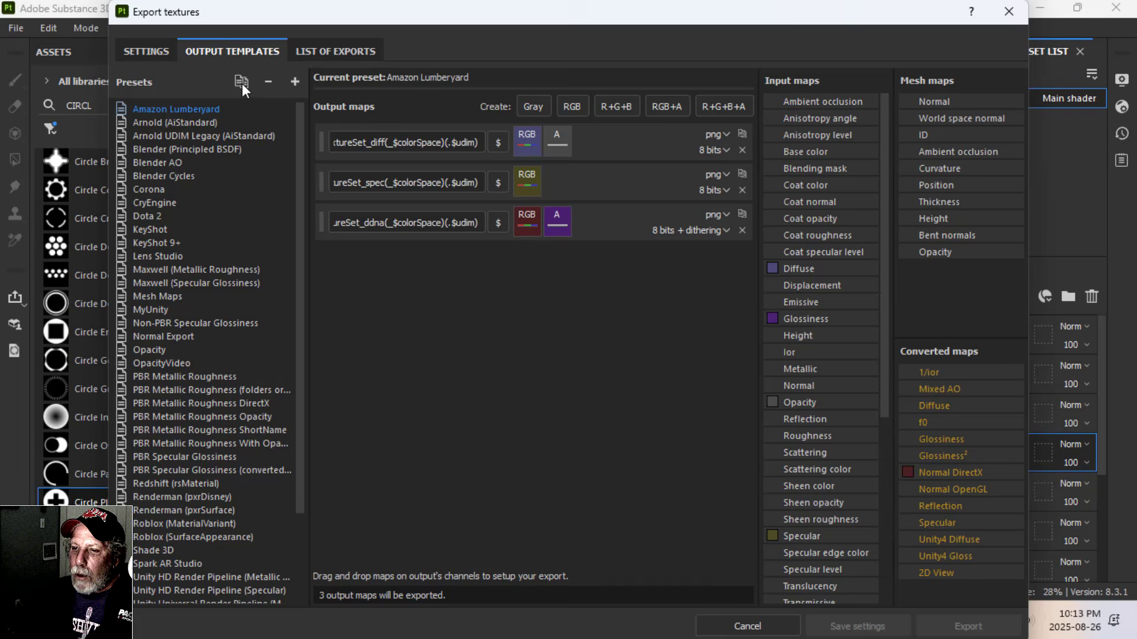
pyautogui.click(254, 426)
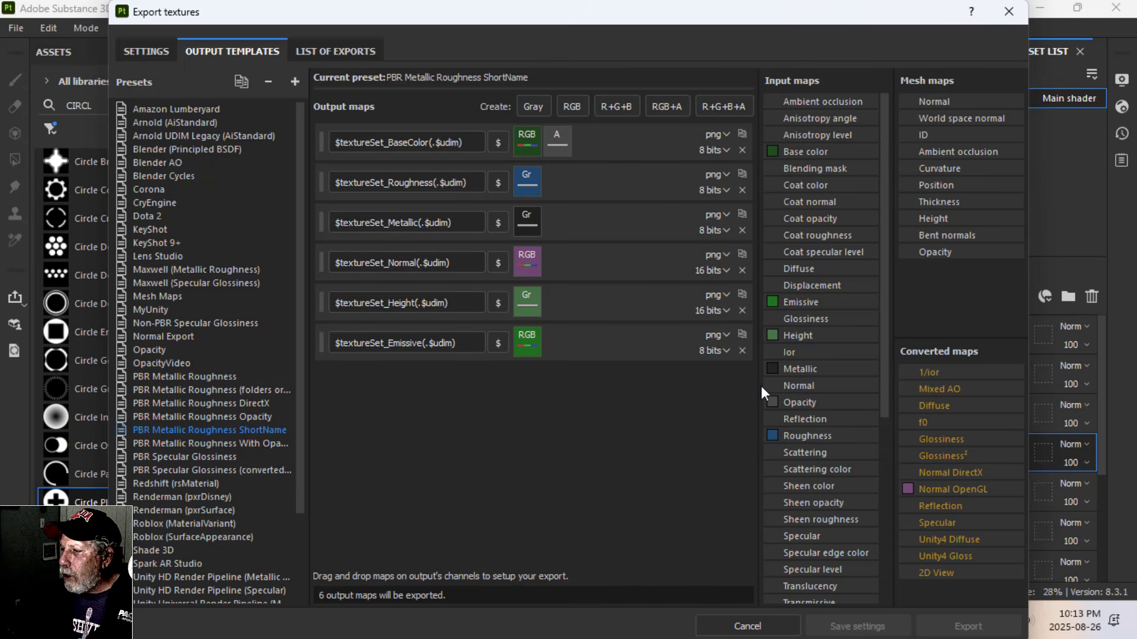
pyautogui.click(151, 53)
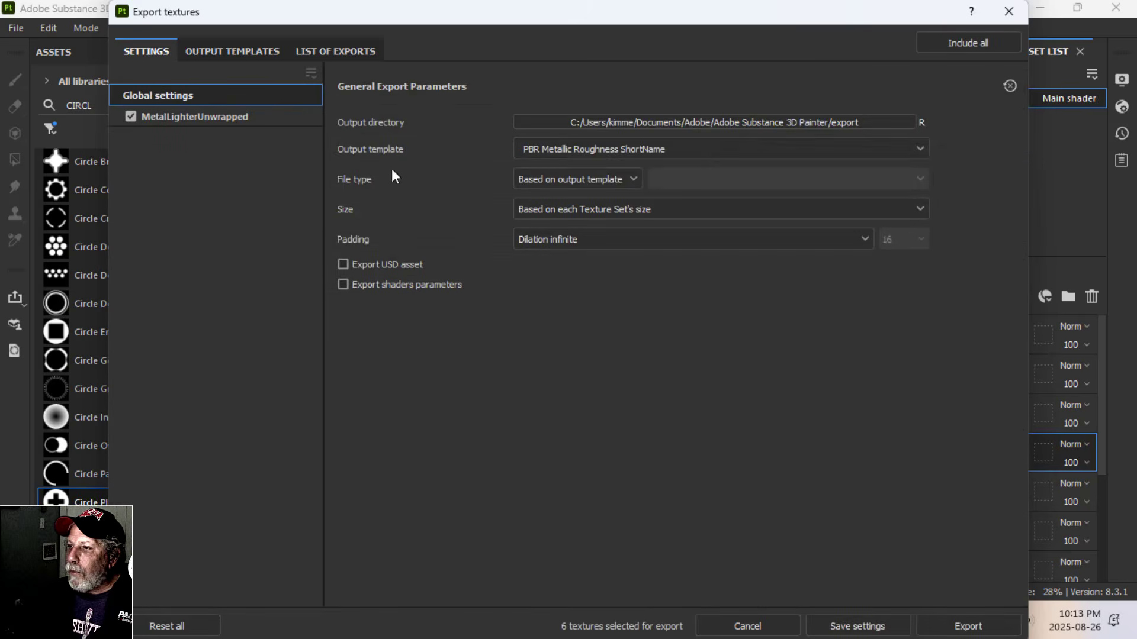
# Set the export's output directory to the TEXTURES TEST folder inside the BLENDER documents folder
pyautogui.click(610, 122)
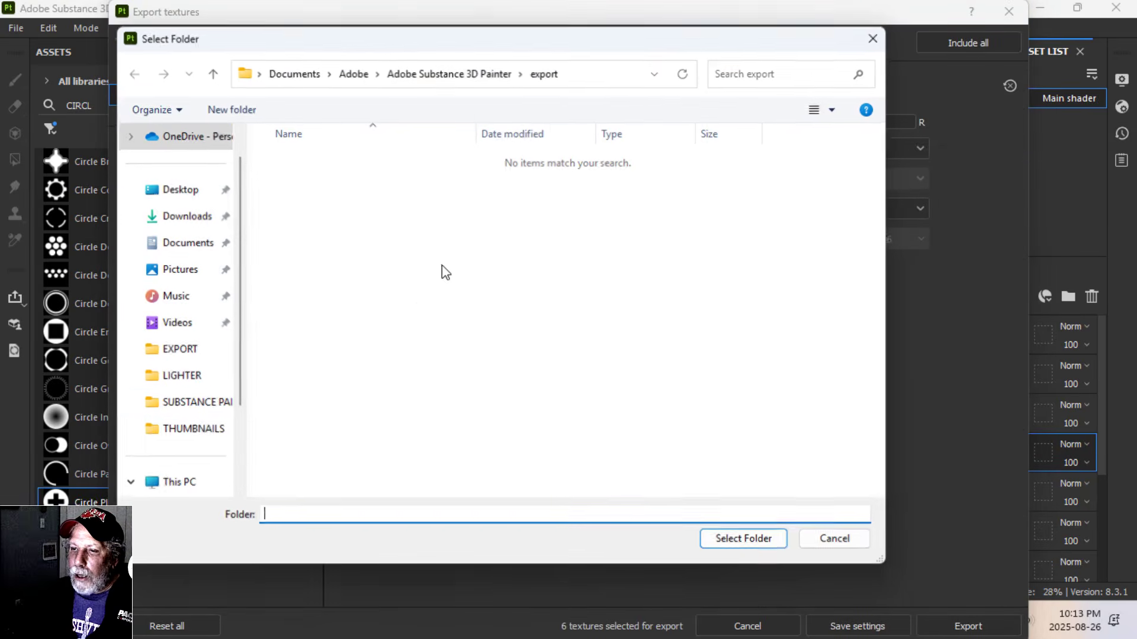
pyautogui.click(180, 353)
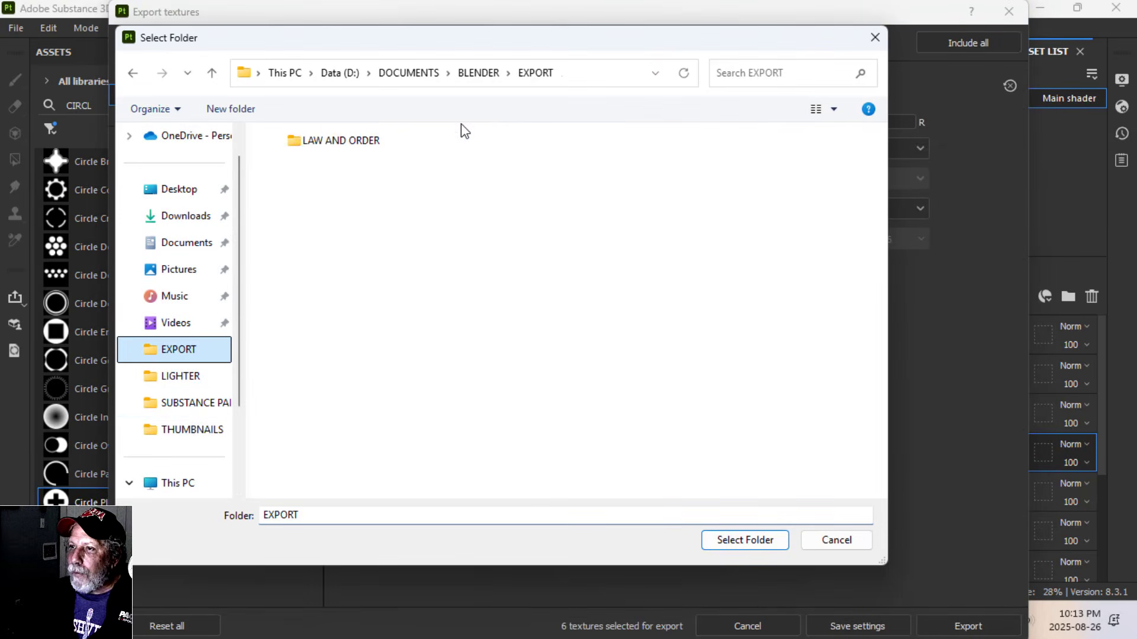
pyautogui.click(477, 74)
pyautogui.click(737, 432)
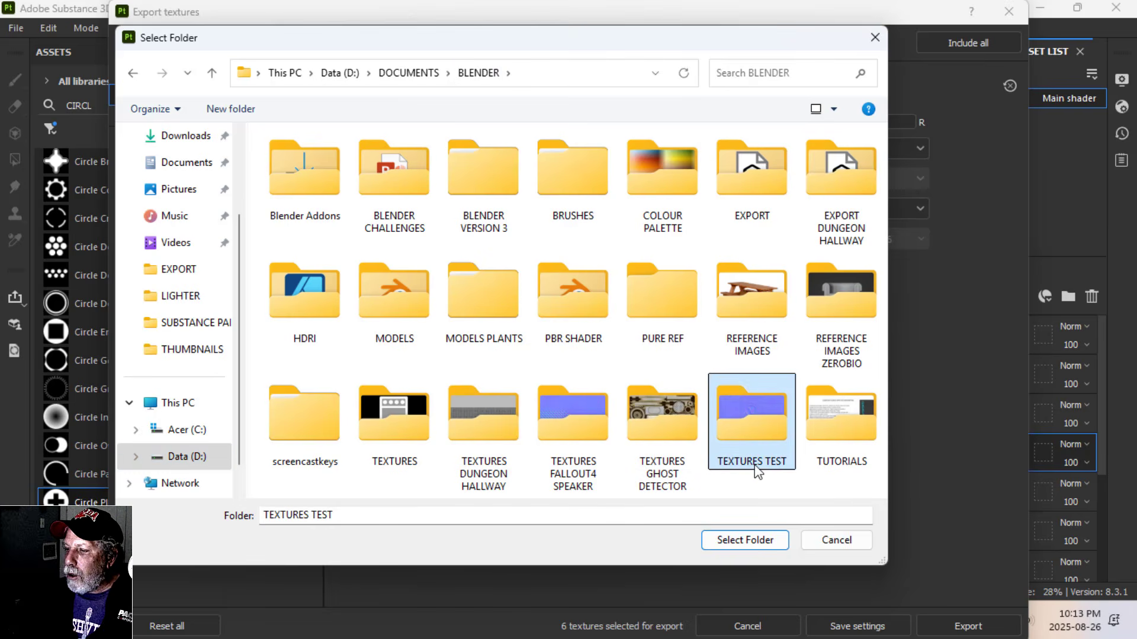
pyautogui.click(751, 546)
# Export the MetalLighterUnwrapped textures and close the export window
pyautogui.moveTo(786, 6); pyautogui.dragTo(720, 35)
pyautogui.click(906, 591)
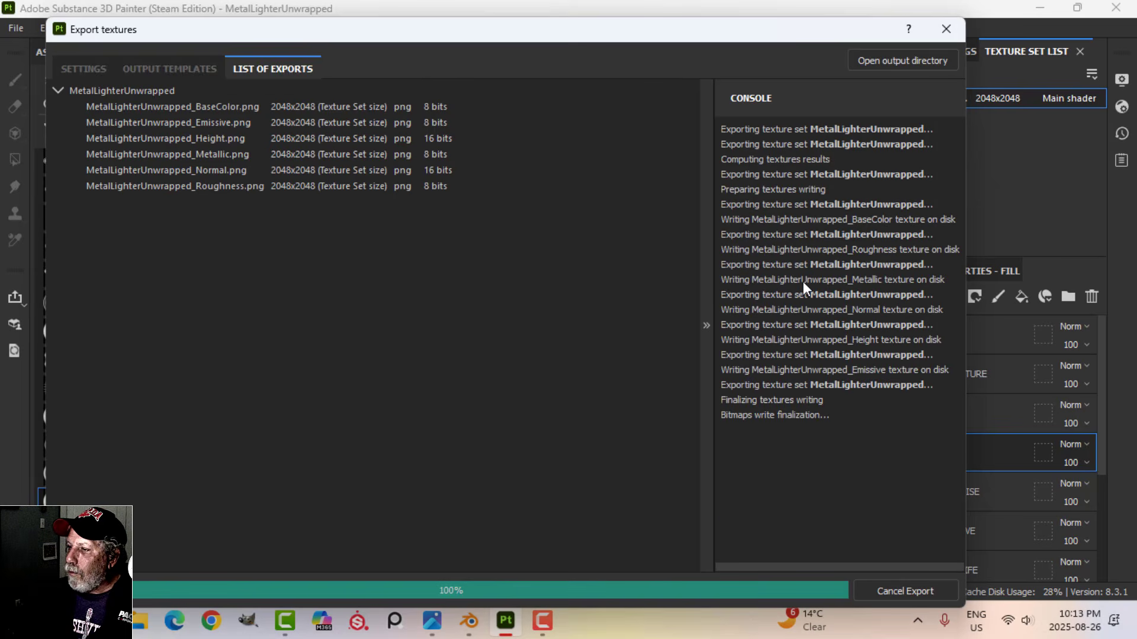
pyautogui.click(947, 29)
# Switch to Blender's Shading workspace and create a new material for the lighter's lid
pyautogui.click(469, 621)
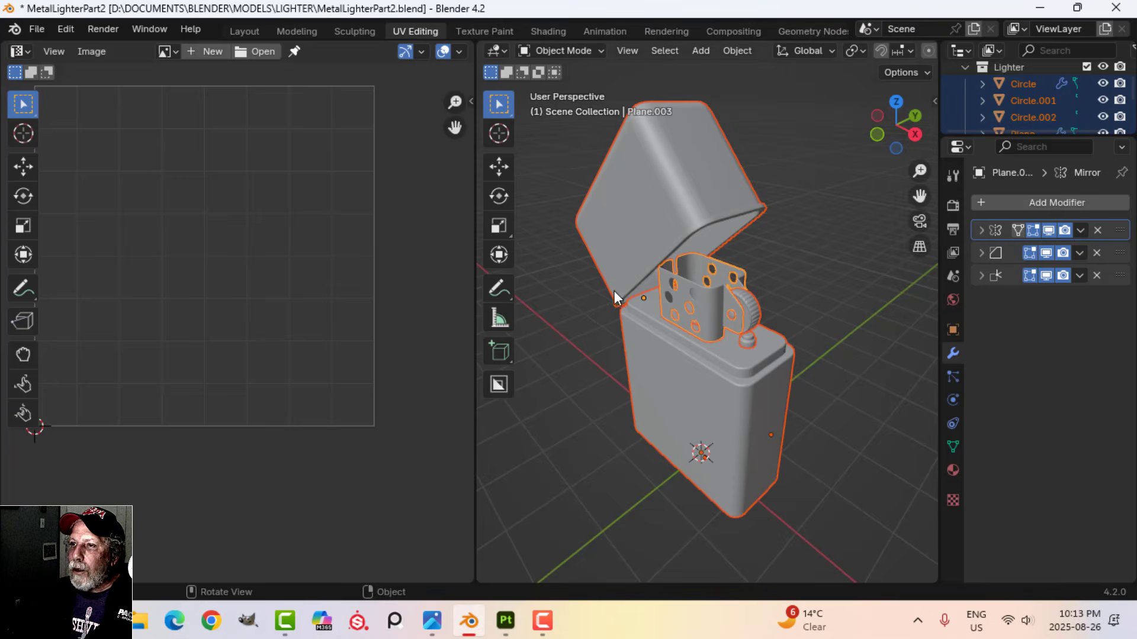
pyautogui.click(545, 30)
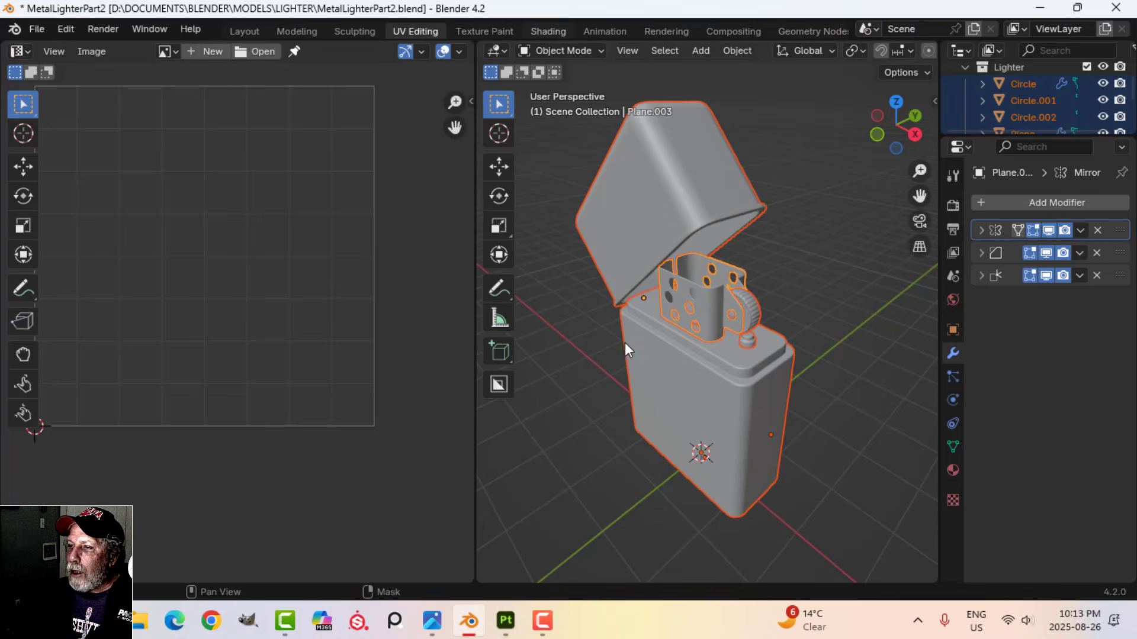
pyautogui.click(556, 148)
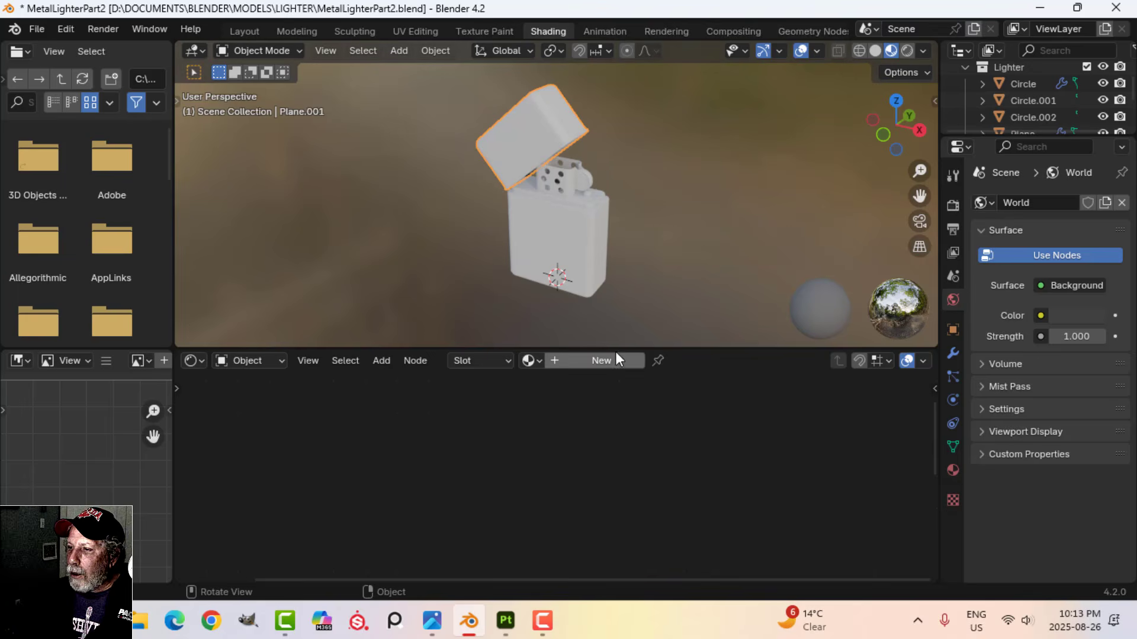
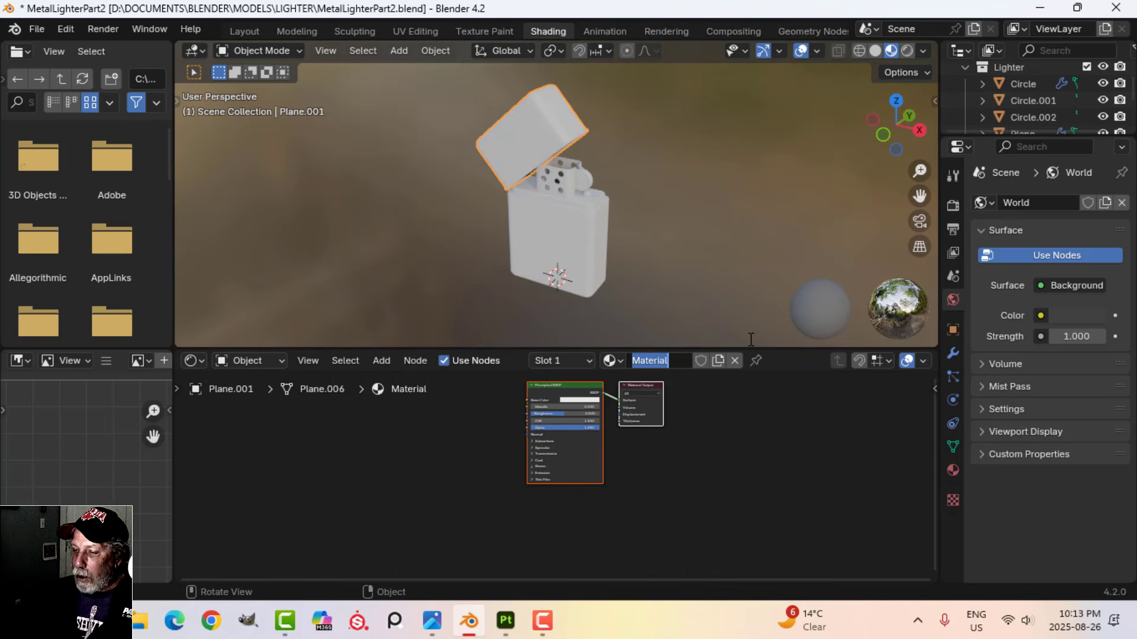
# Rename the lid's new material as MetalLighterUnwrapped, checking the texture set name in Substance 3D Painter before returning to Blender
pyautogui.click(505, 621)
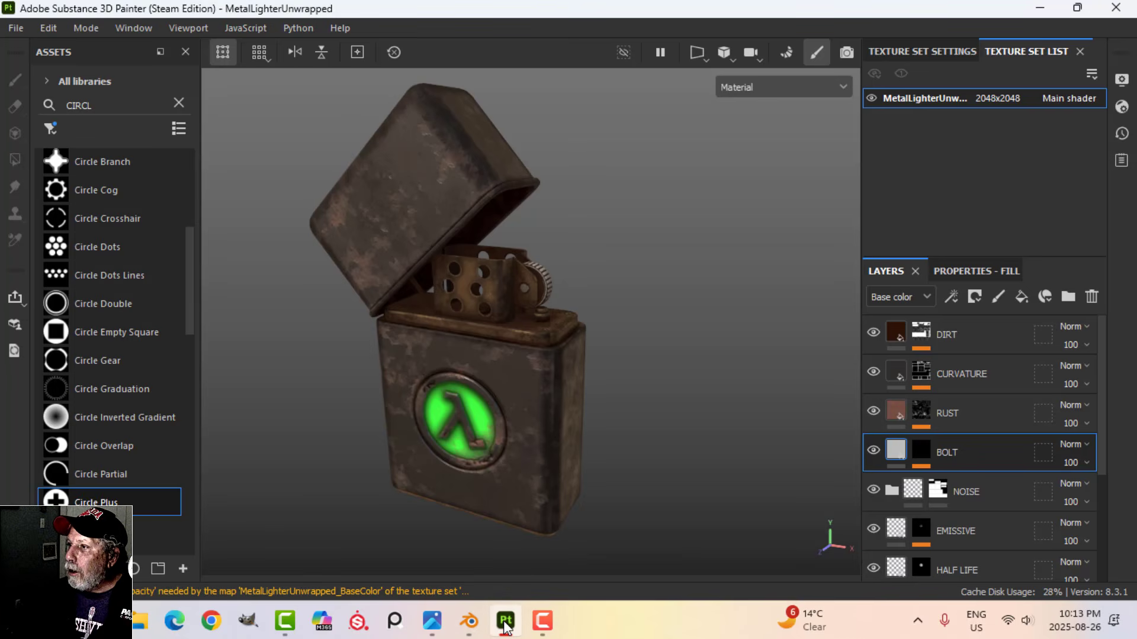
pyautogui.click(469, 620)
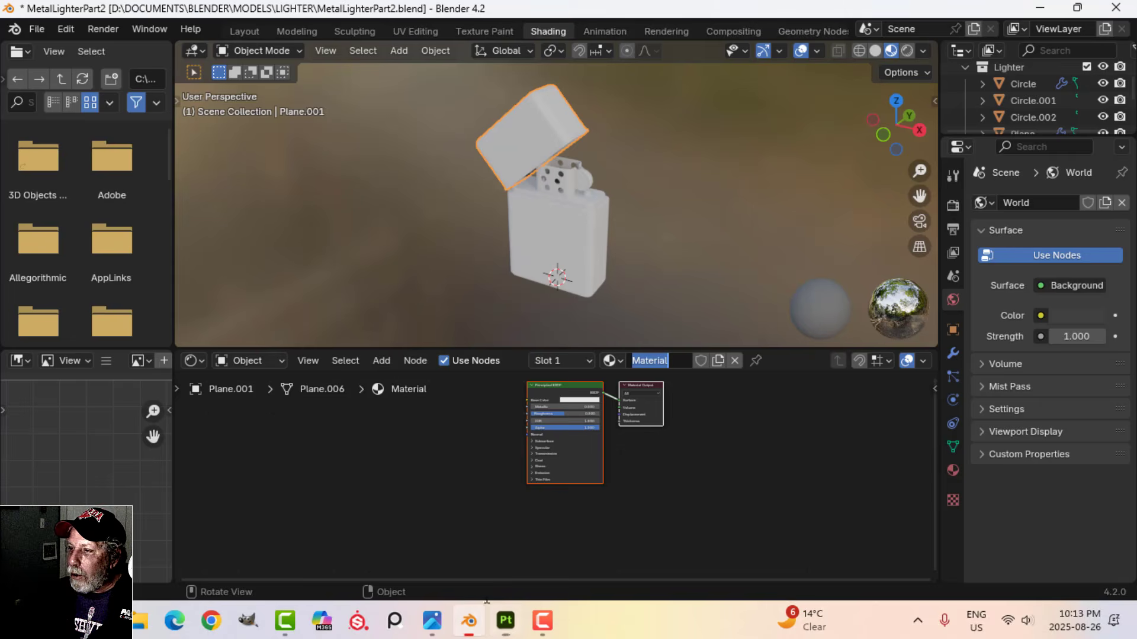
pyautogui.press('BackSpace')
pyautogui.press('capslock')
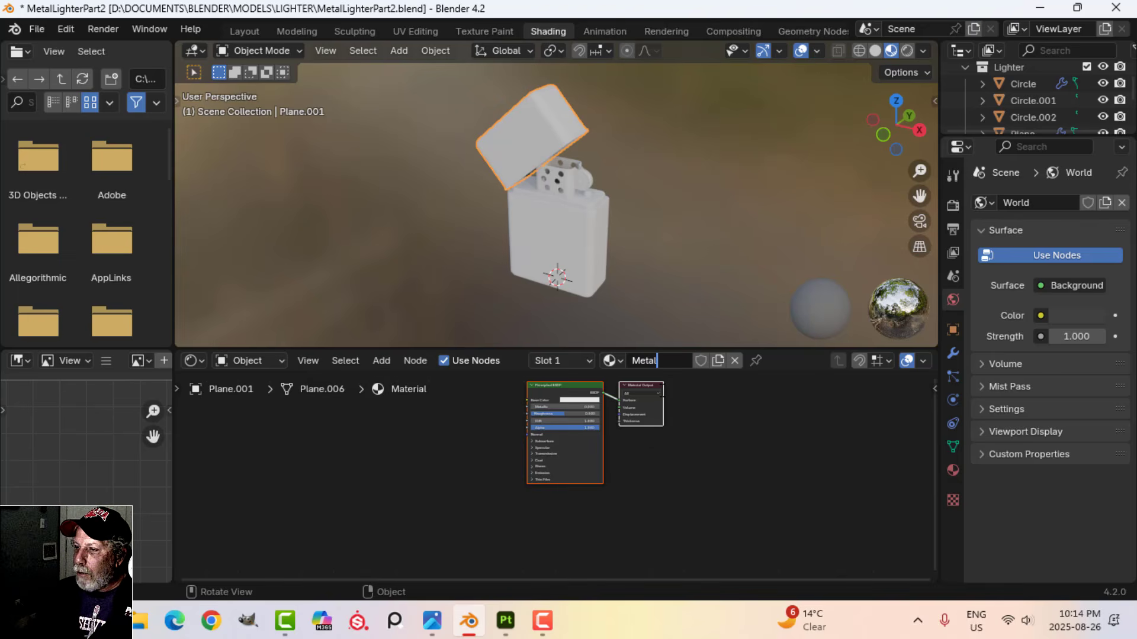
pyautogui.write('MetalLighterUnw')
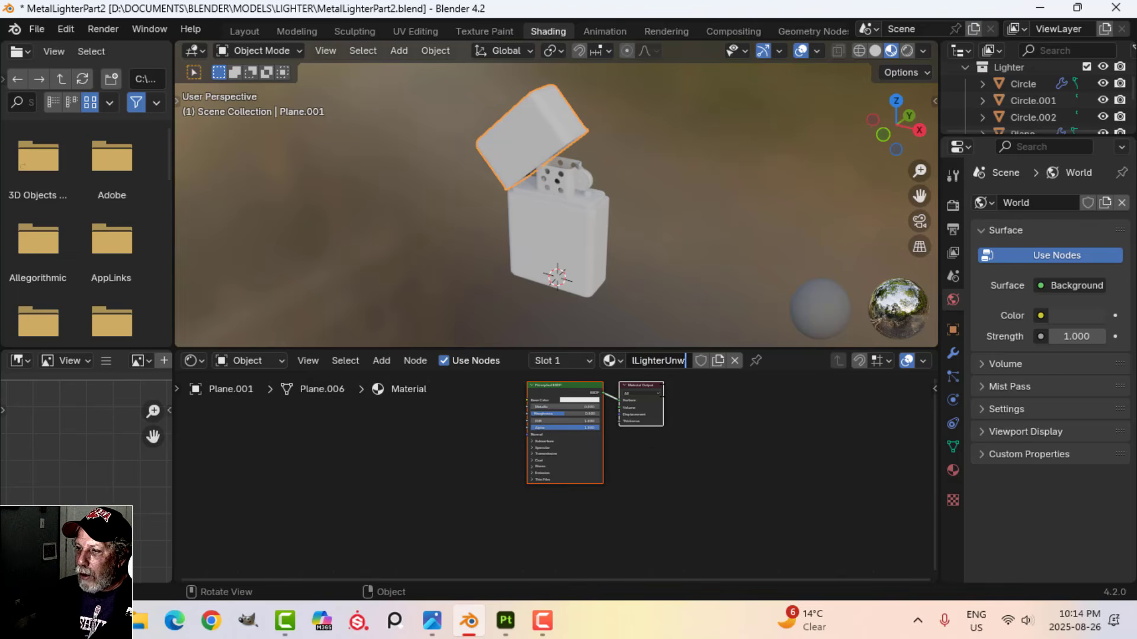
pyautogui.write('rapped')
pyautogui.press('Return')
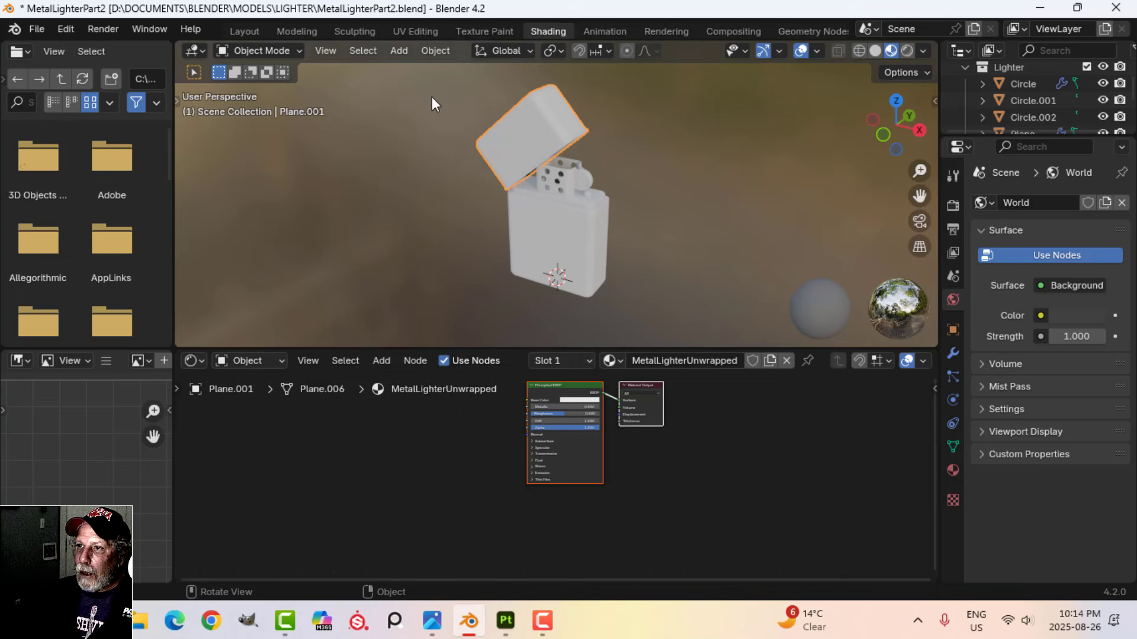
# Run Principled Texture Setup on the Principled BSDF with the six MetalLighterUnwrapped maps from the TEXTURES TEST folder
pyautogui.click(570, 388)
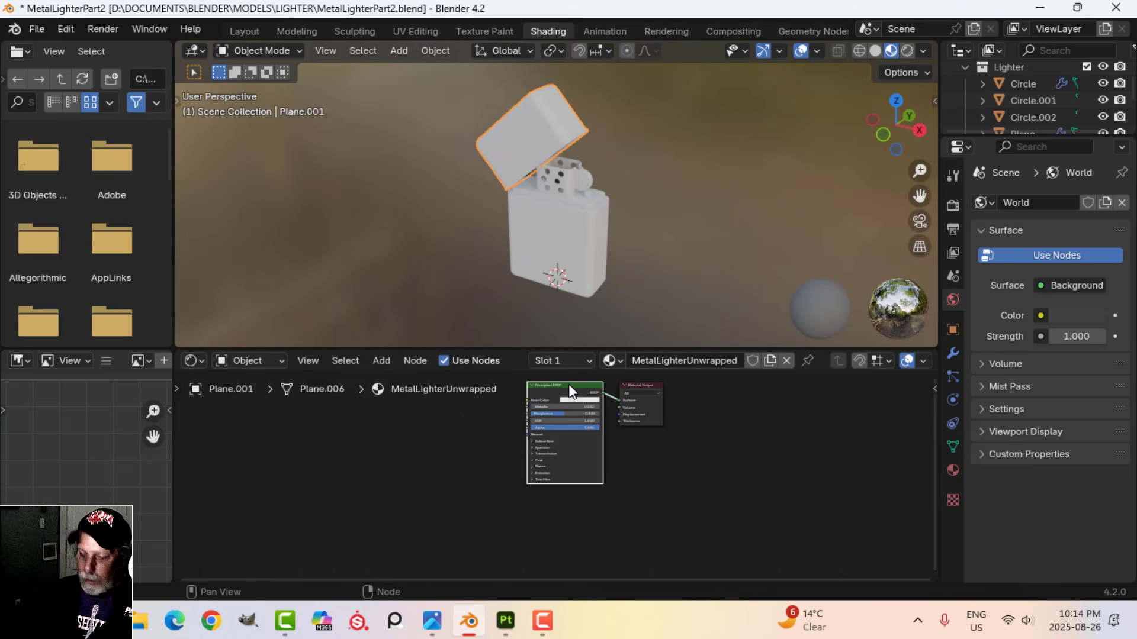
pyautogui.hotkey('ctrl', 'shift', 't')
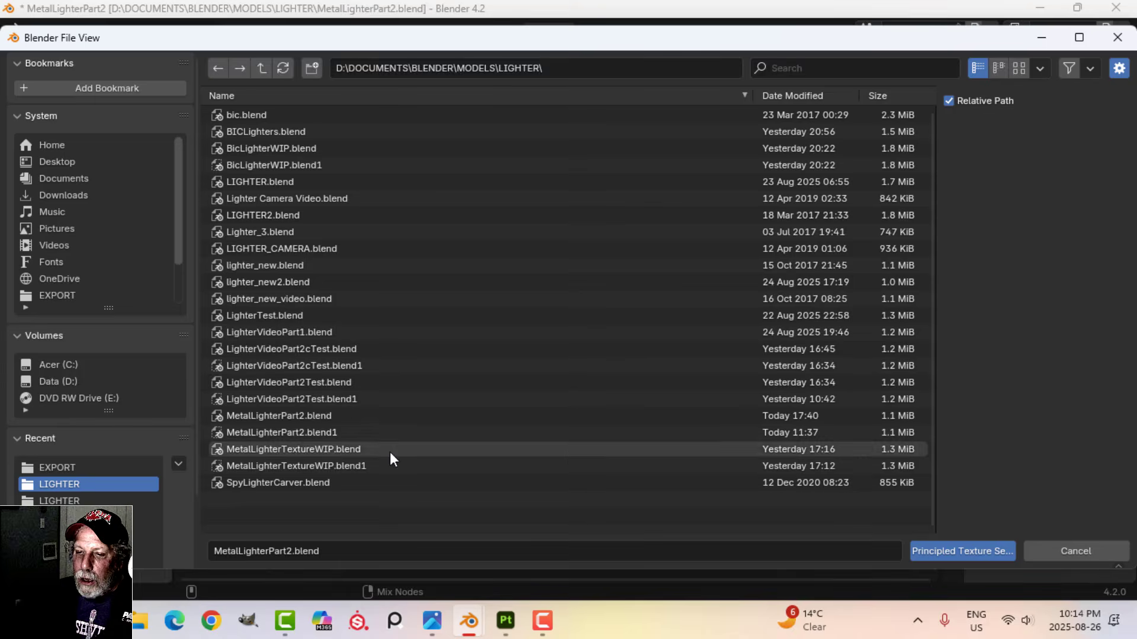
pyautogui.click(95, 517)
pyautogui.scroll(-8, 416, 376)
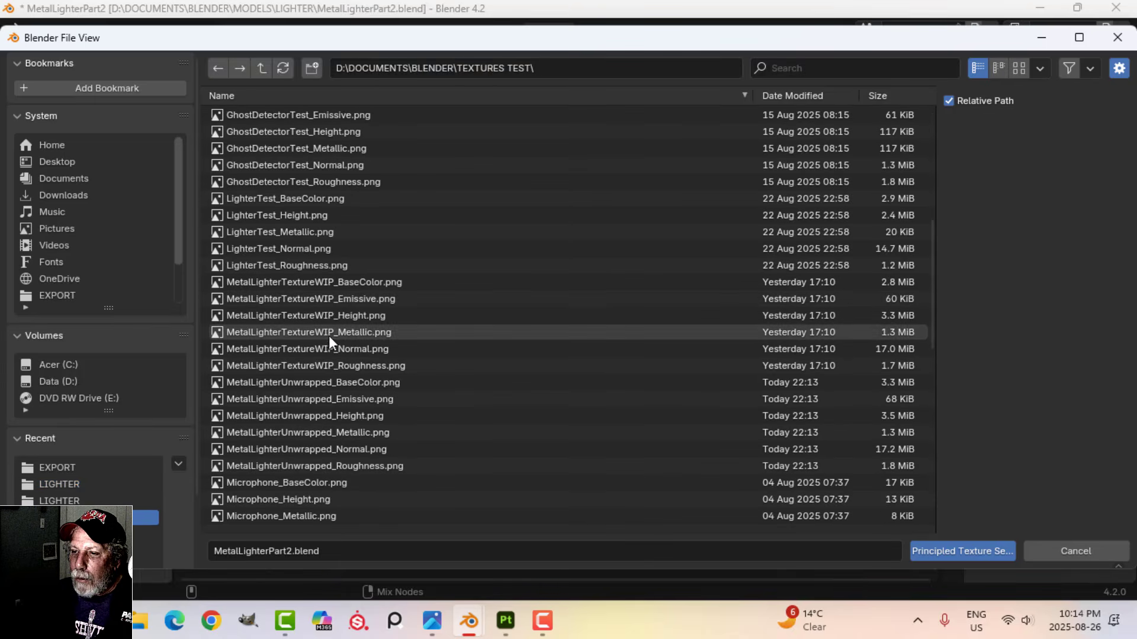
pyautogui.click(324, 380)
pyautogui.keyDown('shift'); pyautogui.click(350, 465); pyautogui.keyUp('shift')
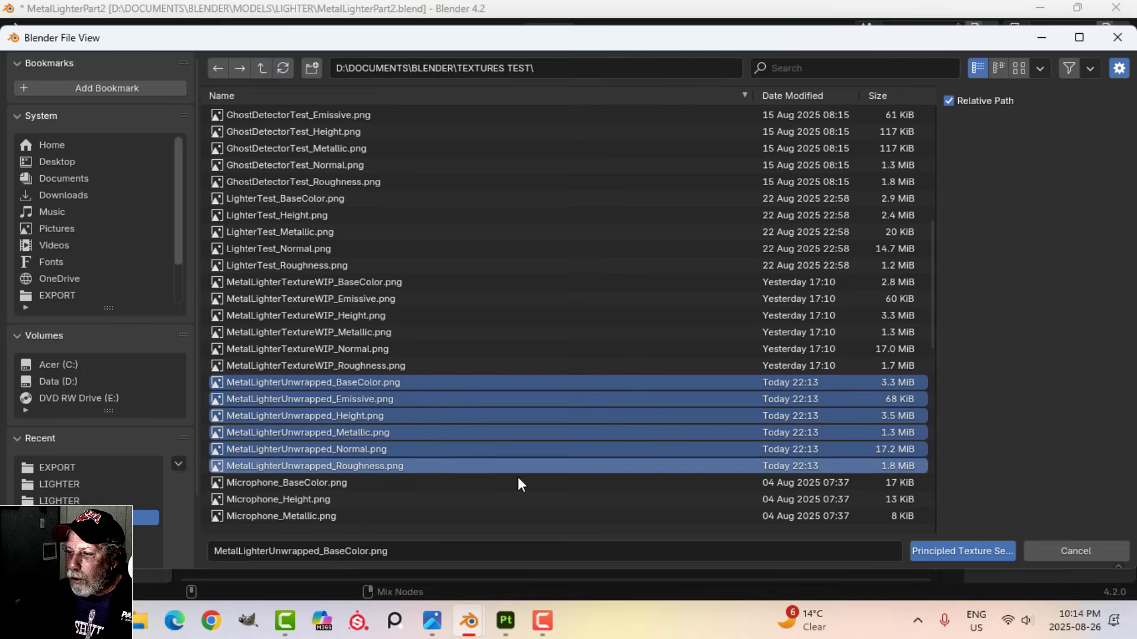
pyautogui.click(929, 552)
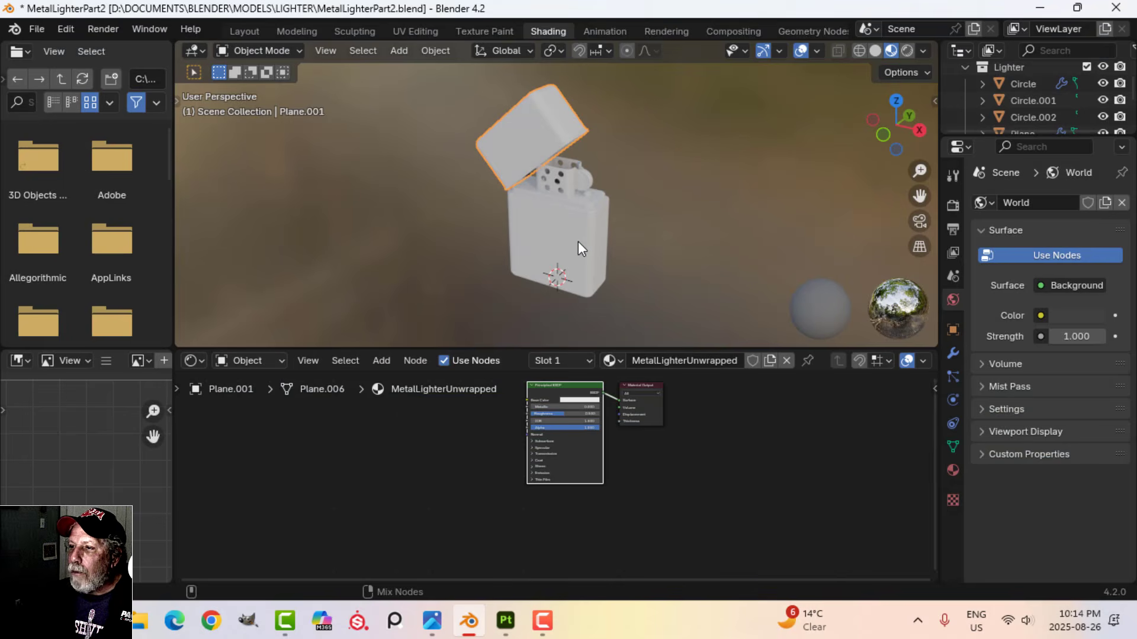
# Delete the Displacement node and the displacement image texture from the MetalLighterUnwrapped material
pyautogui.scroll(3, 590, 521)
pyautogui.moveTo(590, 521); pyautogui.dragTo(558, 428, button='middle')
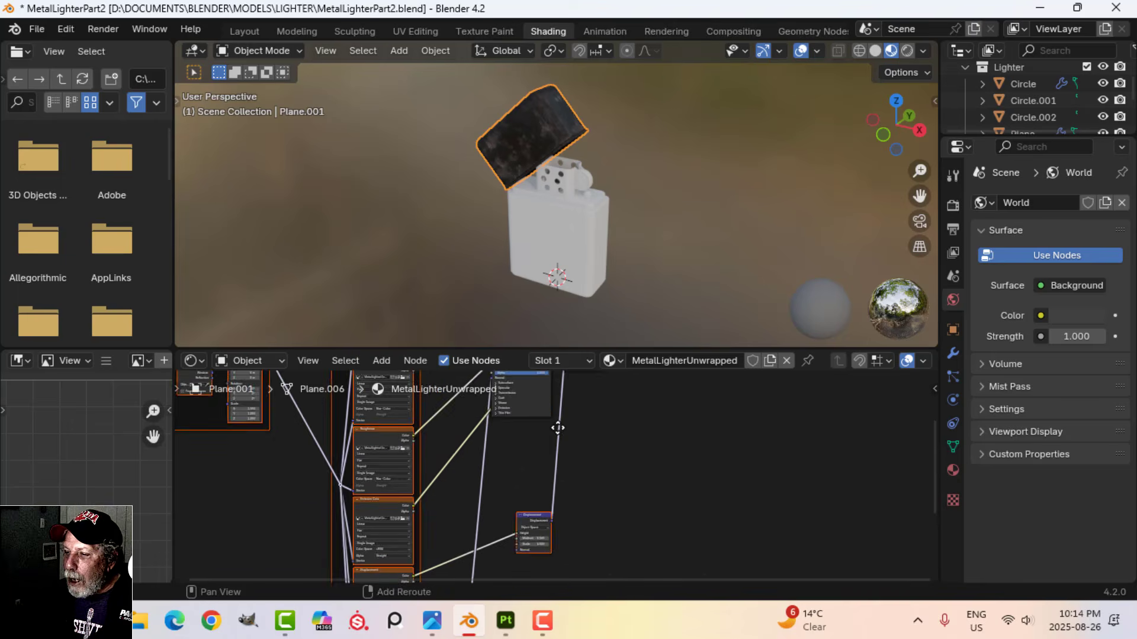
pyautogui.scroll(2, 555, 495)
pyautogui.moveTo(555, 495); pyautogui.dragTo(576, 470, button='middle')
pyautogui.scroll(2, 577, 468)
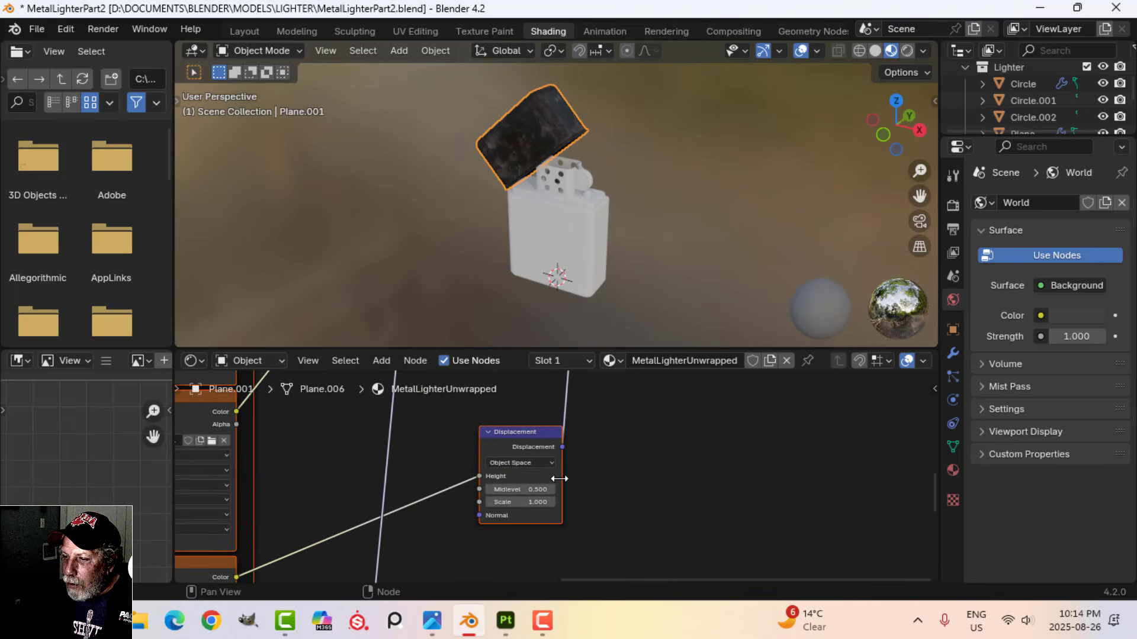
pyautogui.press('x')
pyautogui.scroll(-1, 367, 493)
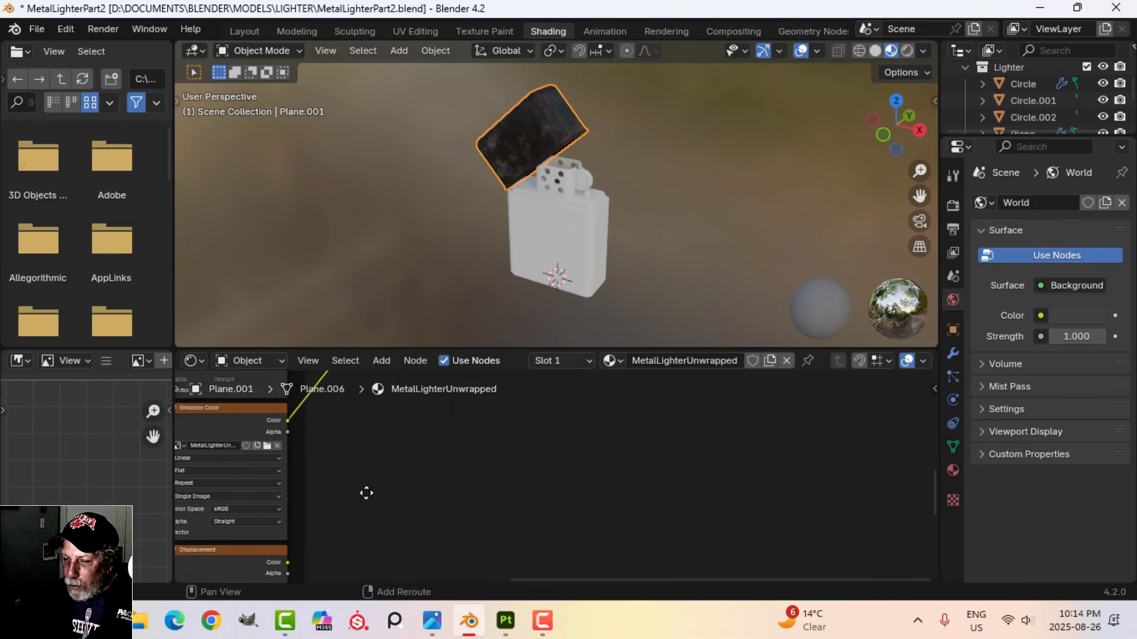
pyautogui.moveTo(366, 493); pyautogui.dragTo(364, 497, button='middle')
pyautogui.click(343, 505)
pyautogui.scroll(-2, 489, 470)
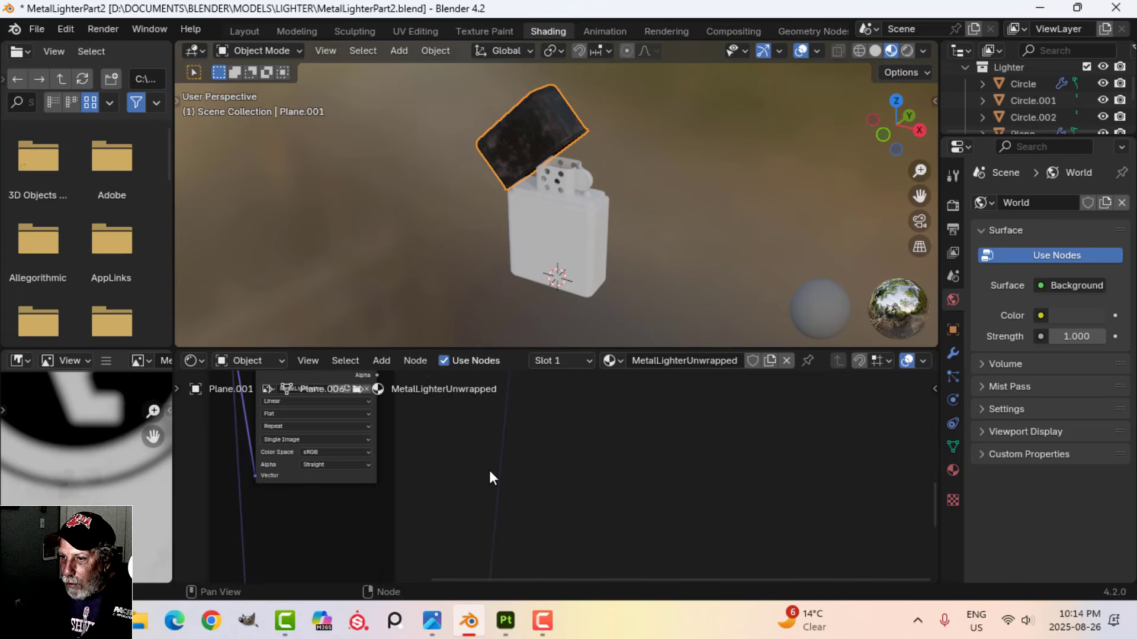
# Set the Principled BSDF's emission strength to 5
pyautogui.moveTo(463, 463); pyautogui.dragTo(440, 509, button='middle')
pyautogui.scroll(3, 468, 521)
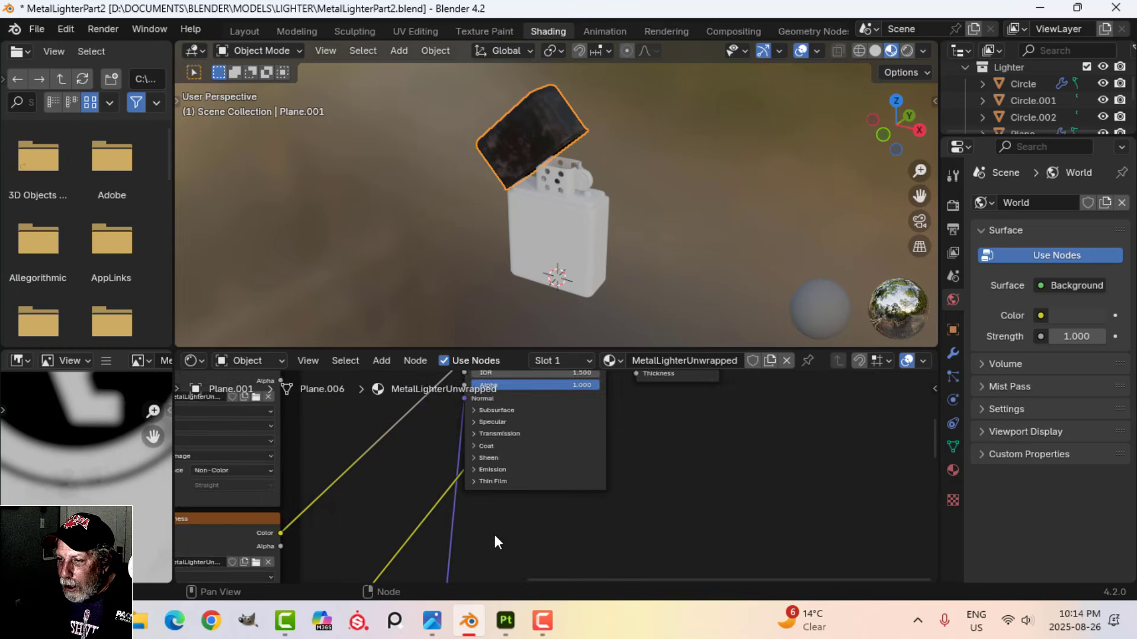
pyautogui.moveTo(495, 535); pyautogui.dragTo(444, 465, button='middle')
pyautogui.click(444, 465)
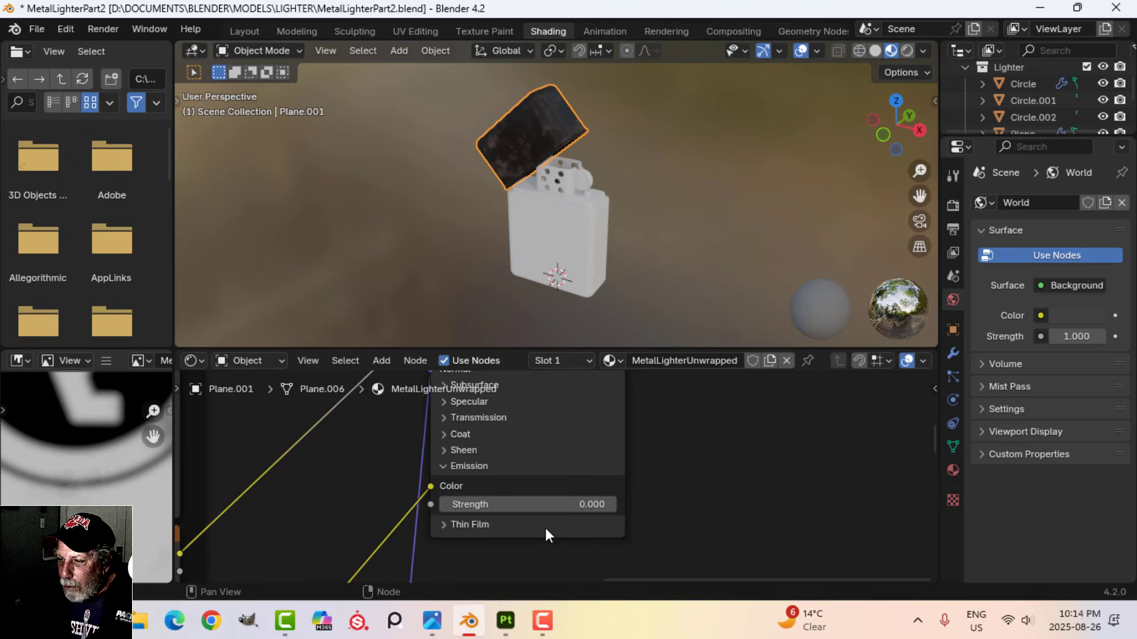
pyautogui.click(565, 504)
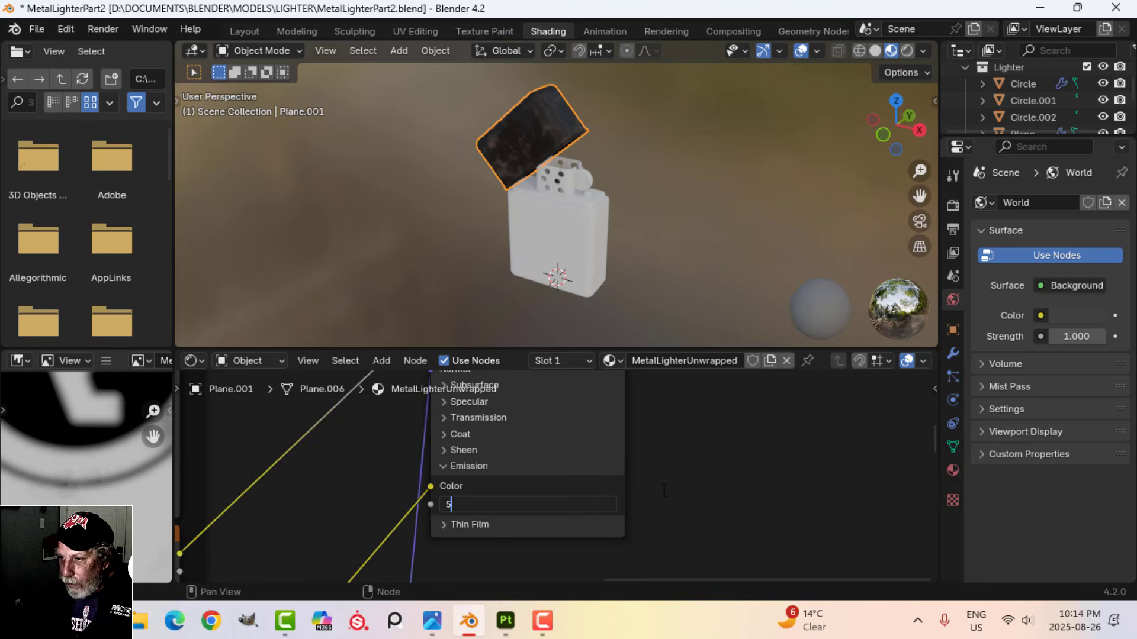
pyautogui.press('Return')
# Switch to the Layout workspace and display the lighter in Material Preview shading
pyautogui.click(237, 28)
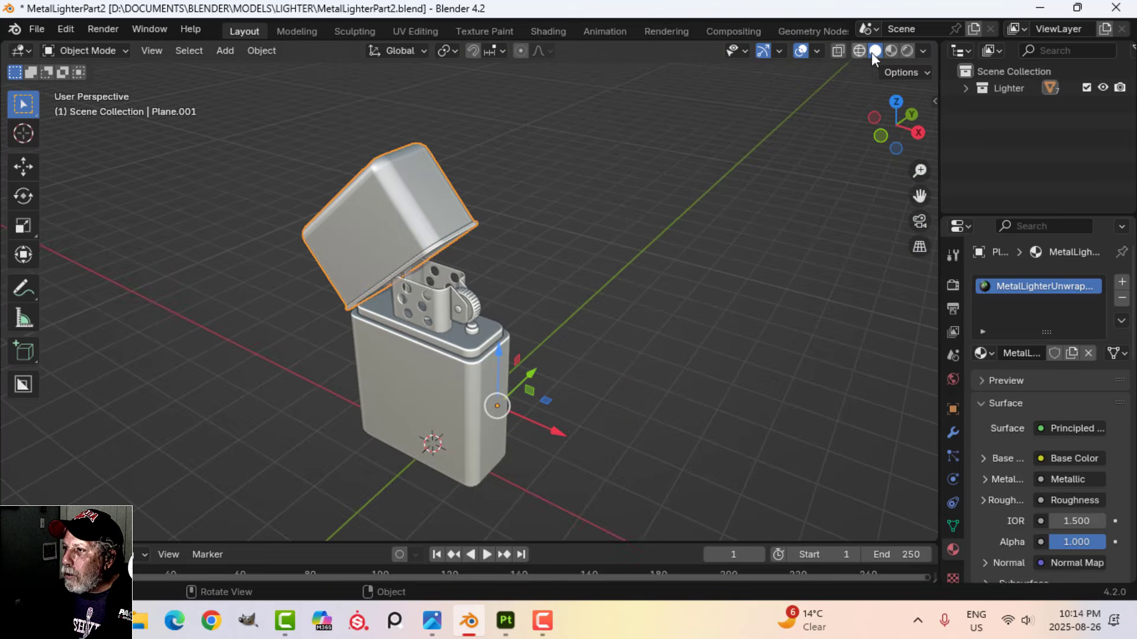
pyautogui.click(891, 50)
pyautogui.scroll(2, 567, 339)
pyautogui.scroll(-3, 572, 378)
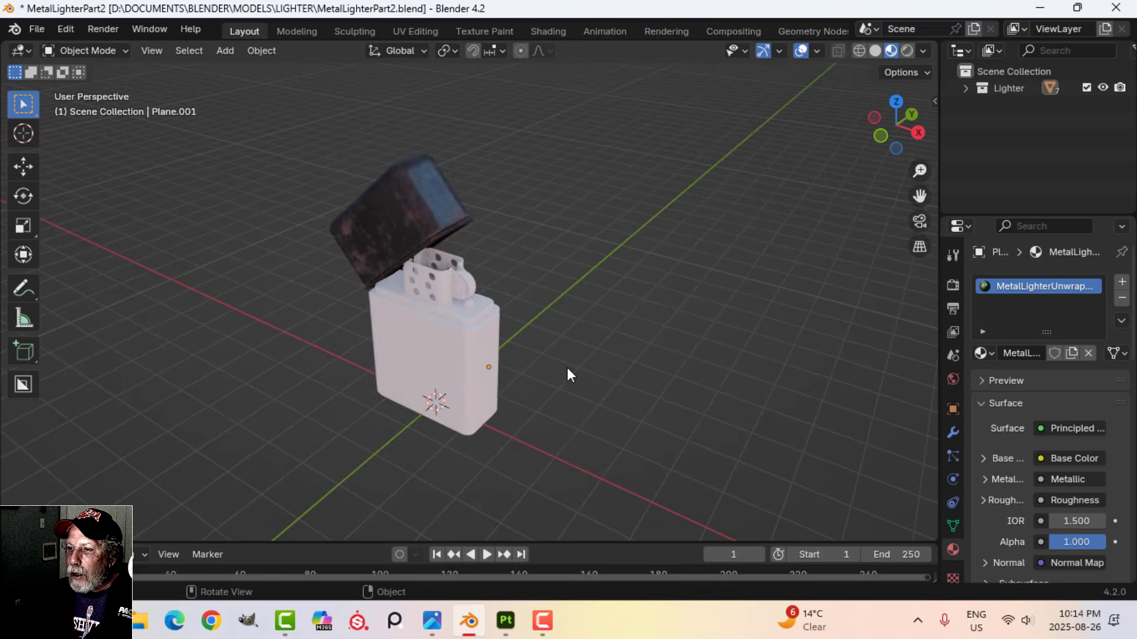
# Link the lid's material to all the other lighter parts, keeping the lid as the active object
pyautogui.press('a')
pyautogui.keyDown('shift'); pyautogui.click(424, 203); pyautogui.keyUp('shift')
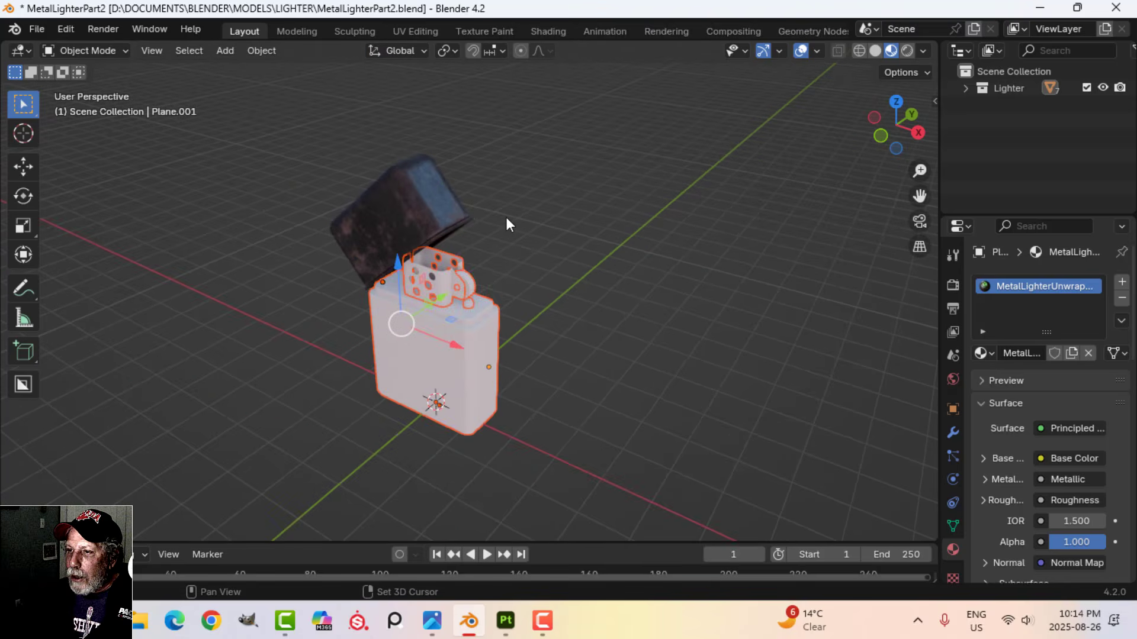
pyautogui.keyDown('shift'); pyautogui.click(418, 204); pyautogui.keyUp('shift')
pyautogui.hotkey('ctrl', 'l')
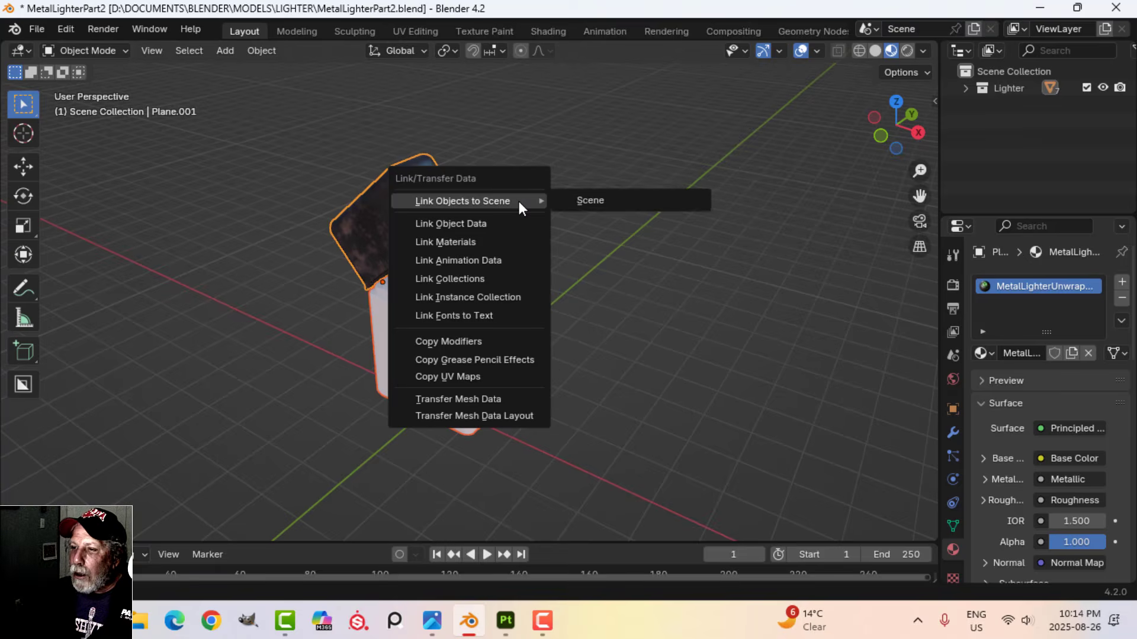
pyautogui.click(495, 240)
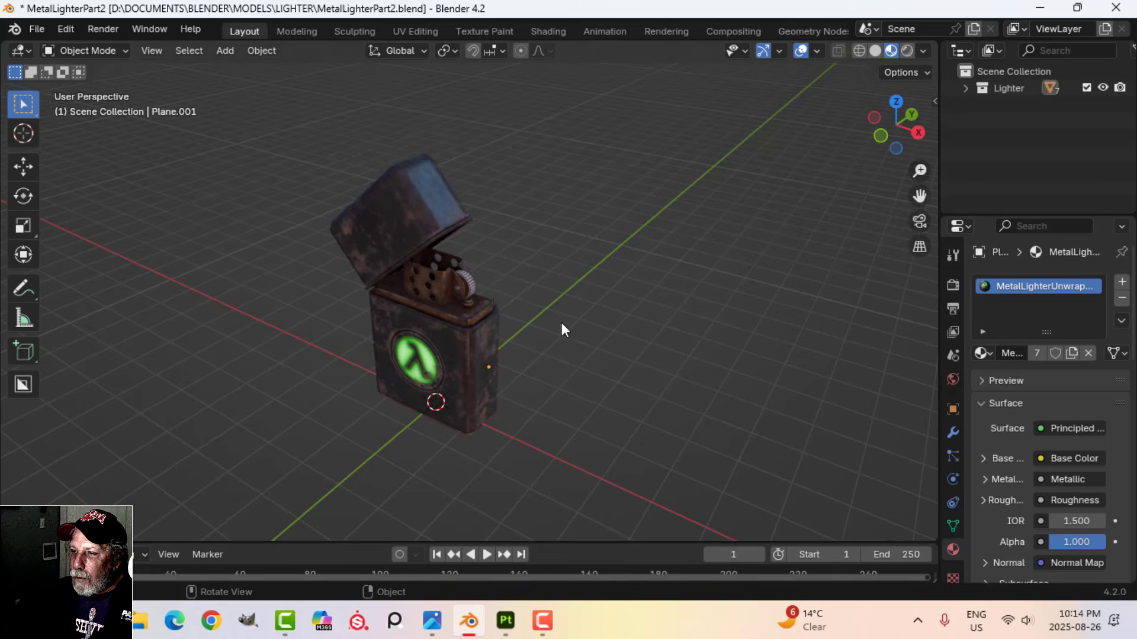
# Inspect the textured lighter from several angles and review the lighting options of the viewport shading
pyautogui.scroll(3, 435, 300)
pyautogui.moveTo(461, 290)
pyautogui.mouseDown(button='middle')
pyautogui.moveTo(509, 271)
pyautogui.moveTo(476, 322)
pyautogui.moveTo(543, 321)
pyautogui.moveTo(517, 320)
pyautogui.mouseUp(button='middle')
pyautogui.scroll(-1, 509, 271)
pyautogui.click(921, 51)
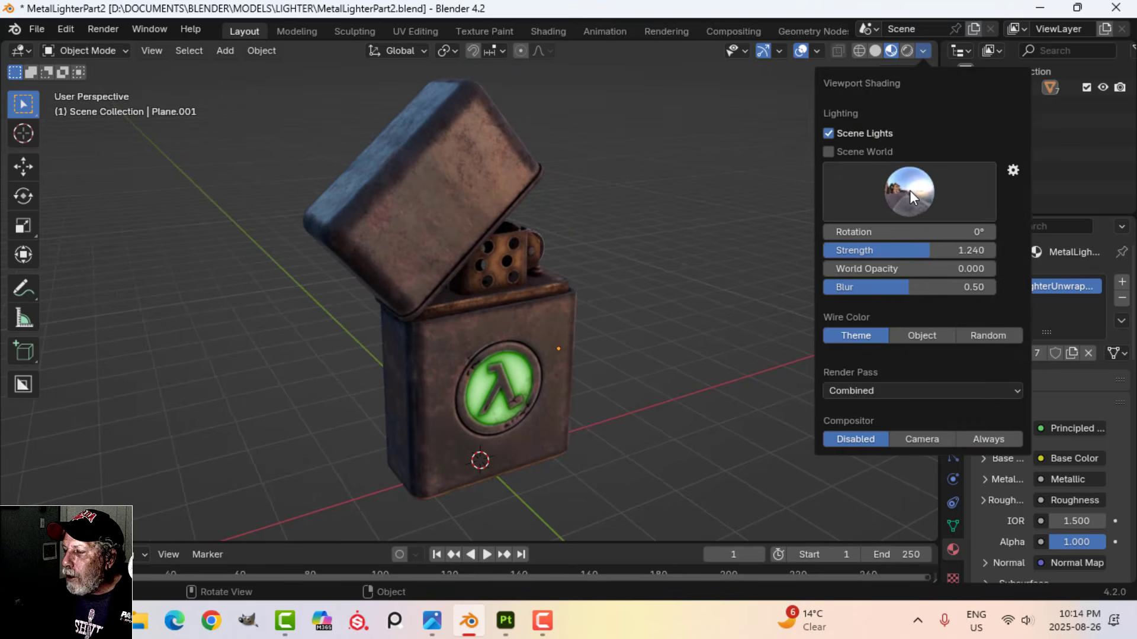
pyautogui.moveTo(697, 257); pyautogui.dragTo(581, 254, button='middle')
pyautogui.scroll(-1, 581, 254)
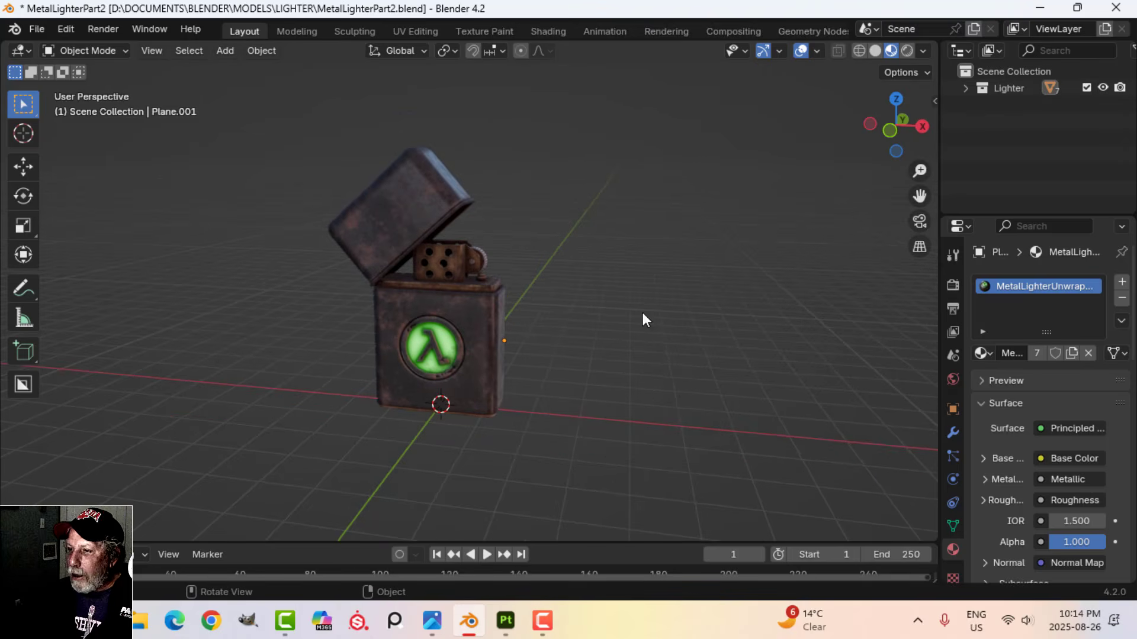
# Add a collection instance of Lighter in front view and move it about 4.2 m along X
pyautogui.scroll(-1, 634, 287)
pyautogui.press('KP_1')
pyautogui.keyDown('shift'); pyautogui.moveTo(624, 284); pyautogui.dragTo(542, 321, button='middle'); pyautogui.keyUp('shift')
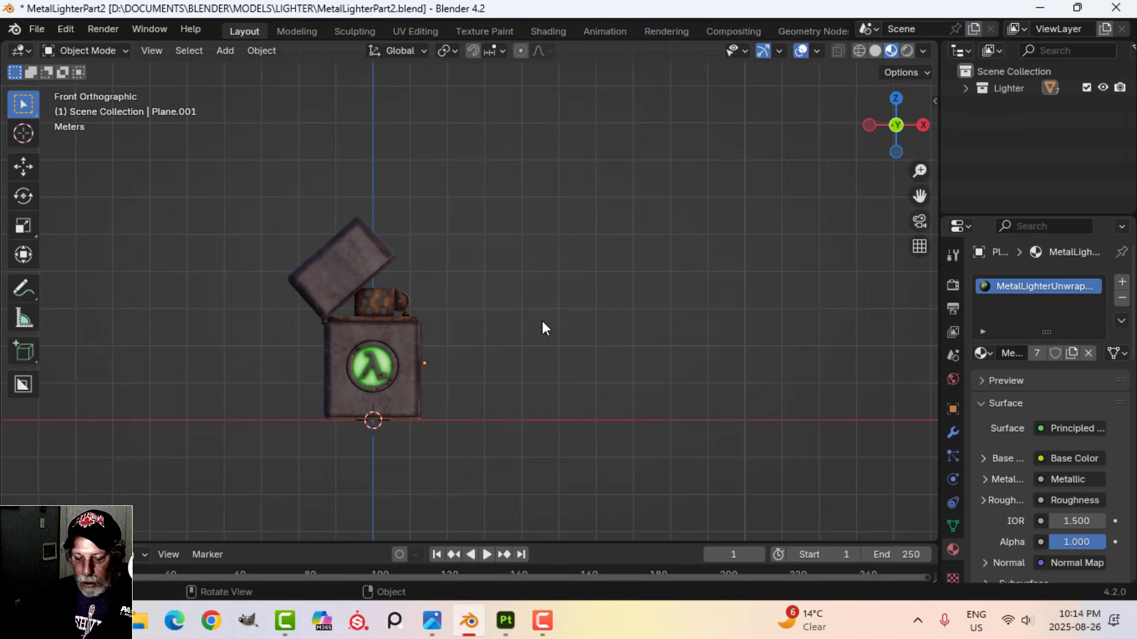
pyautogui.hotkey('shift', 'a')
pyautogui.moveTo(485, 561)
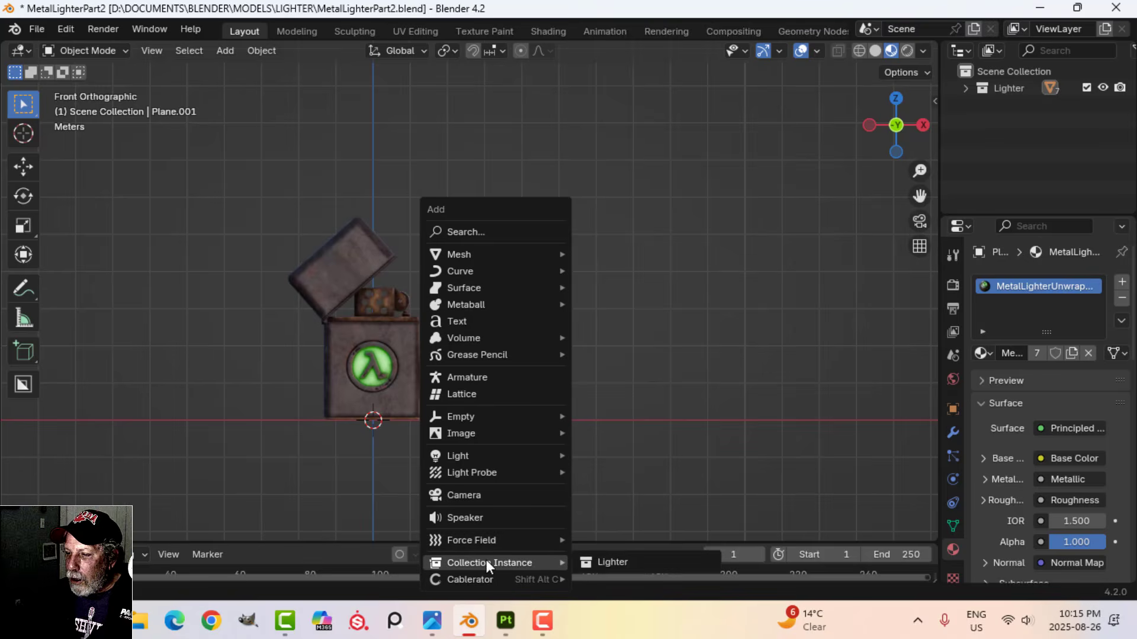
pyautogui.click(599, 561)
pyautogui.press('g')
pyautogui.press('x')
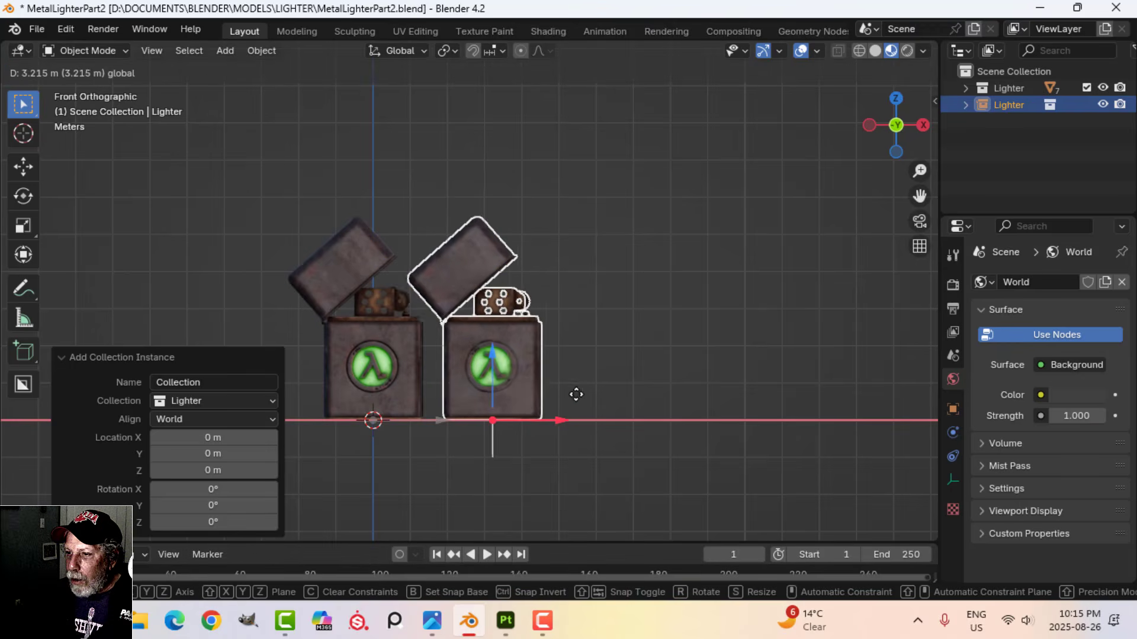
pyautogui.click(695, 368)
# Rotate the Lighter instance 90° about Z and then a further 180° about Z
pyautogui.write('r')
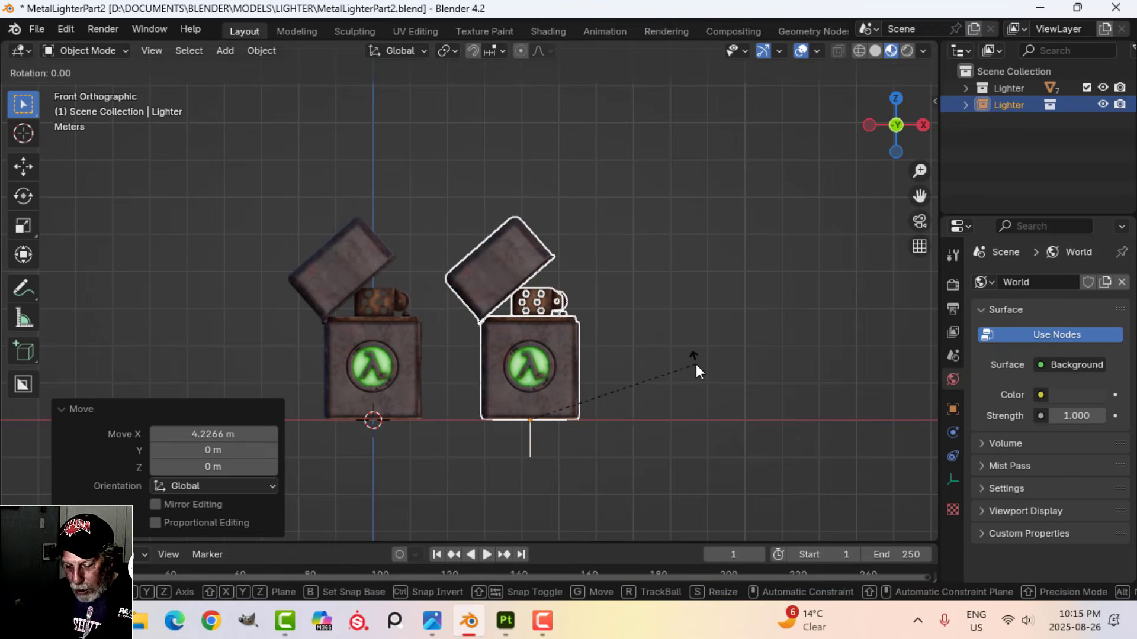
pyautogui.write('z90')
pyautogui.press('Return')
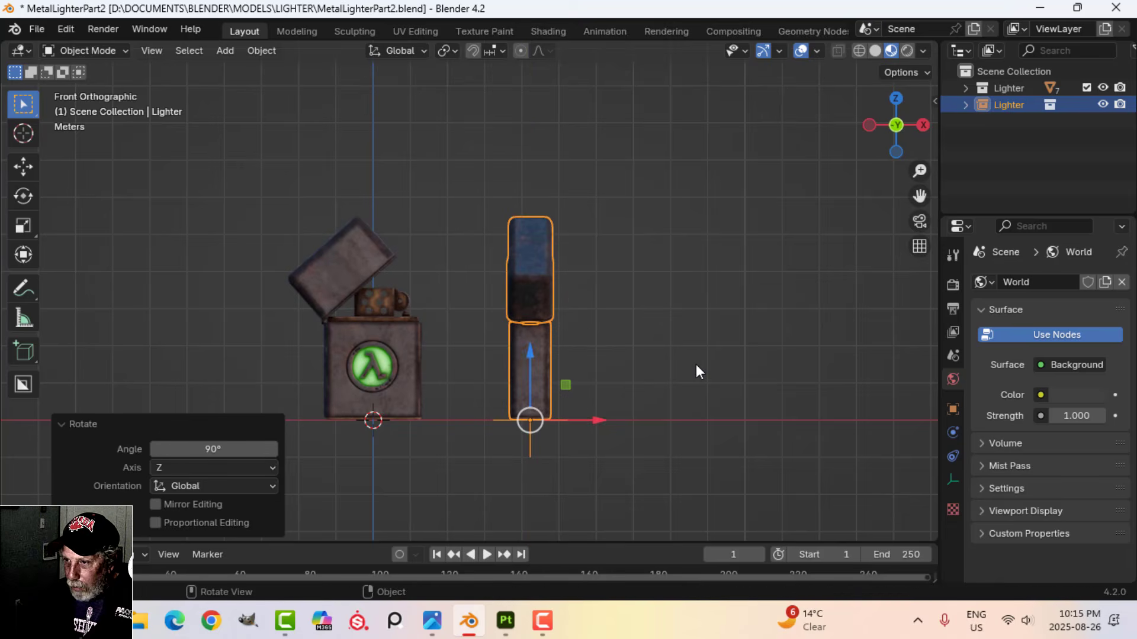
pyautogui.write('rz')
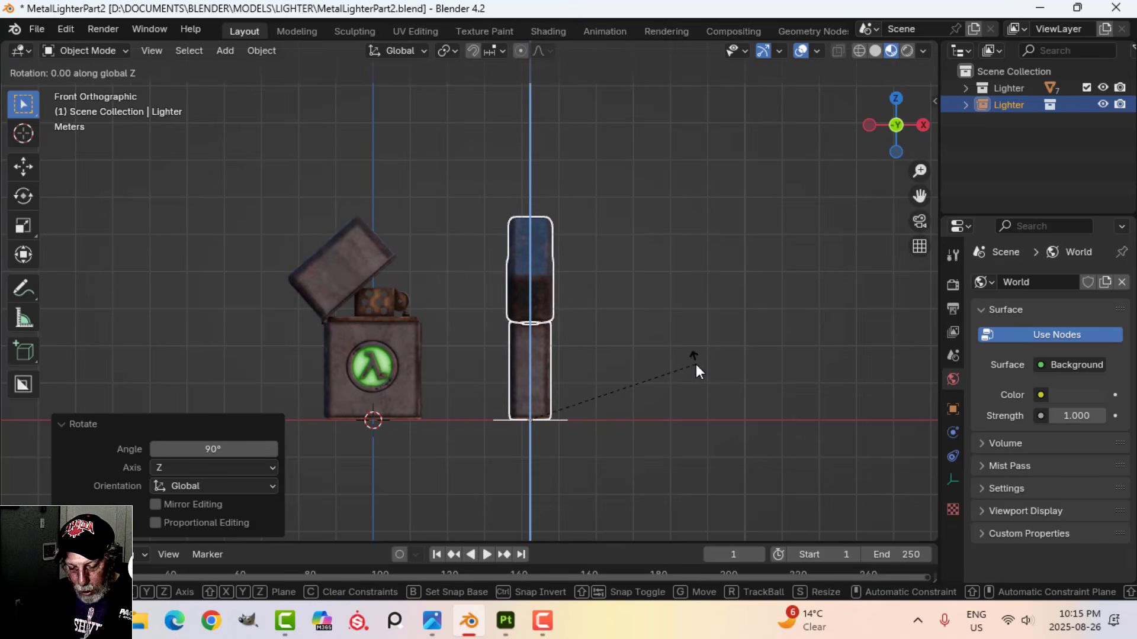
pyautogui.write('18')
pyautogui.write('0')
pyautogui.press('Return')
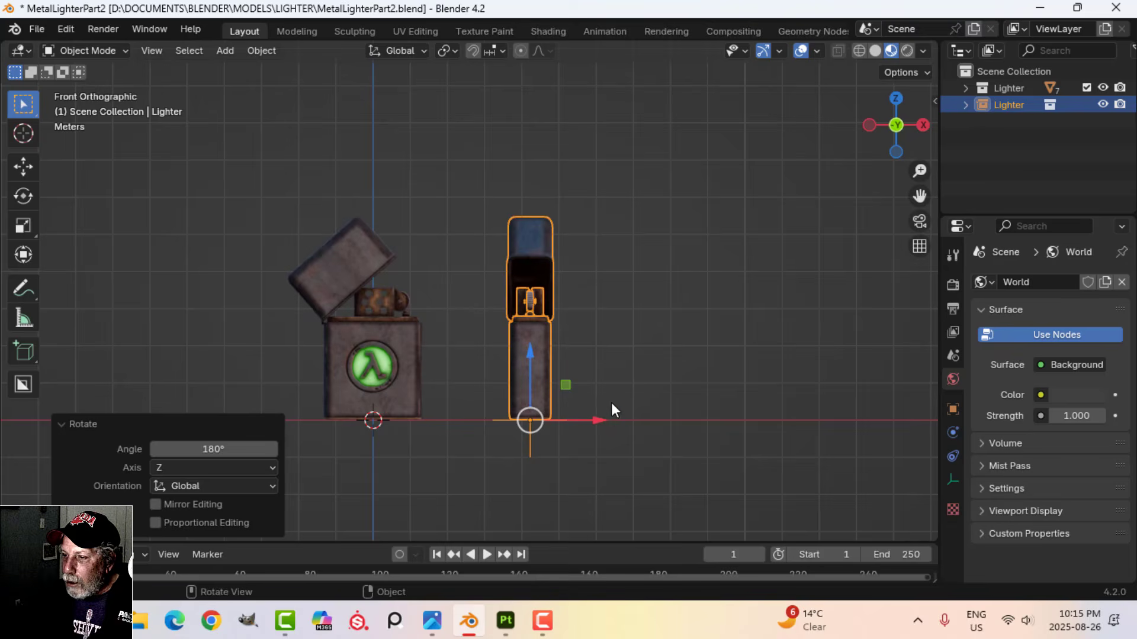
# Duplicate the rotated lighter instance and move the copy about 3.1 m along X
pyautogui.hotkey('shift', 'd')
pyautogui.click(563, 419)
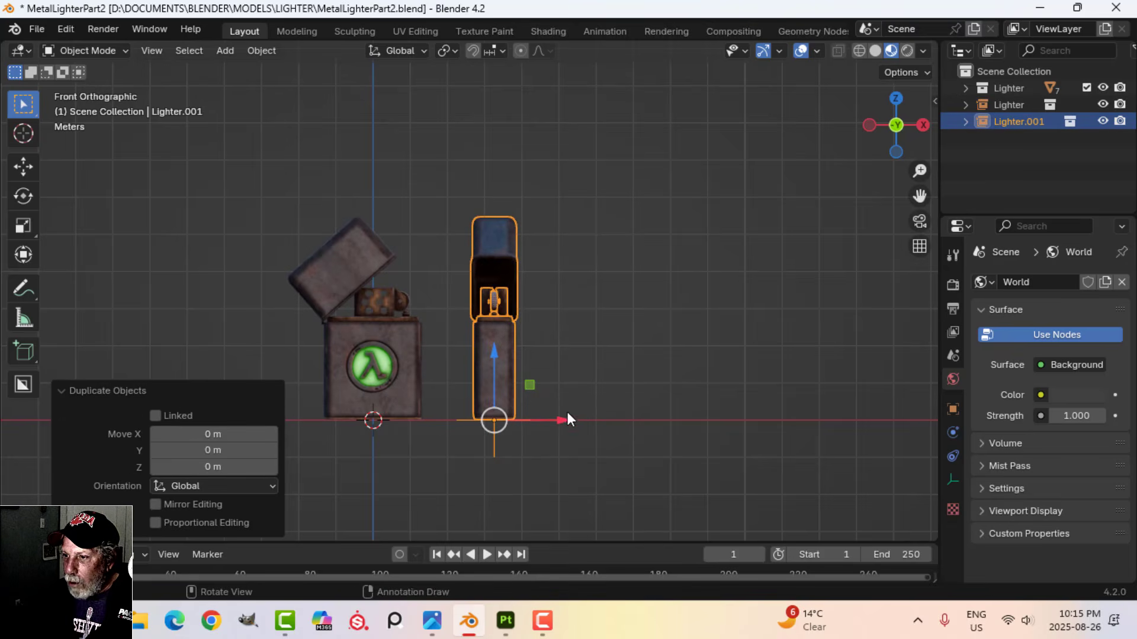
pyautogui.moveTo(567, 419); pyautogui.dragTo(683, 419)
# Rotate the duplicated lighter instance 45° about Z and view all three lighters in perspective
pyautogui.write('rz')
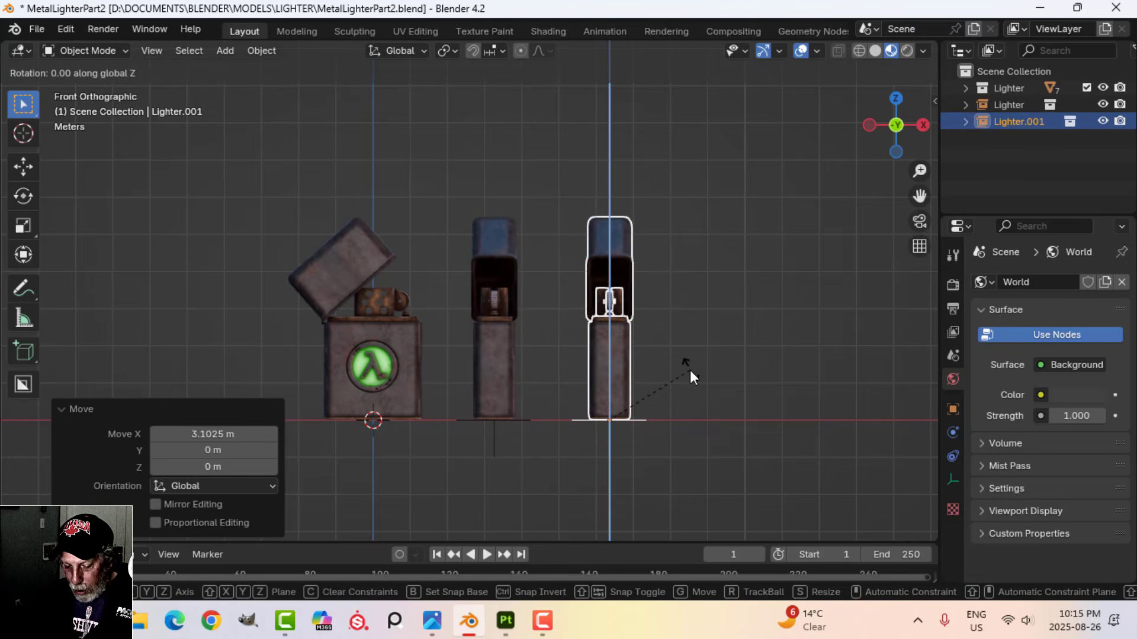
pyautogui.write('45')
pyautogui.press('Return')
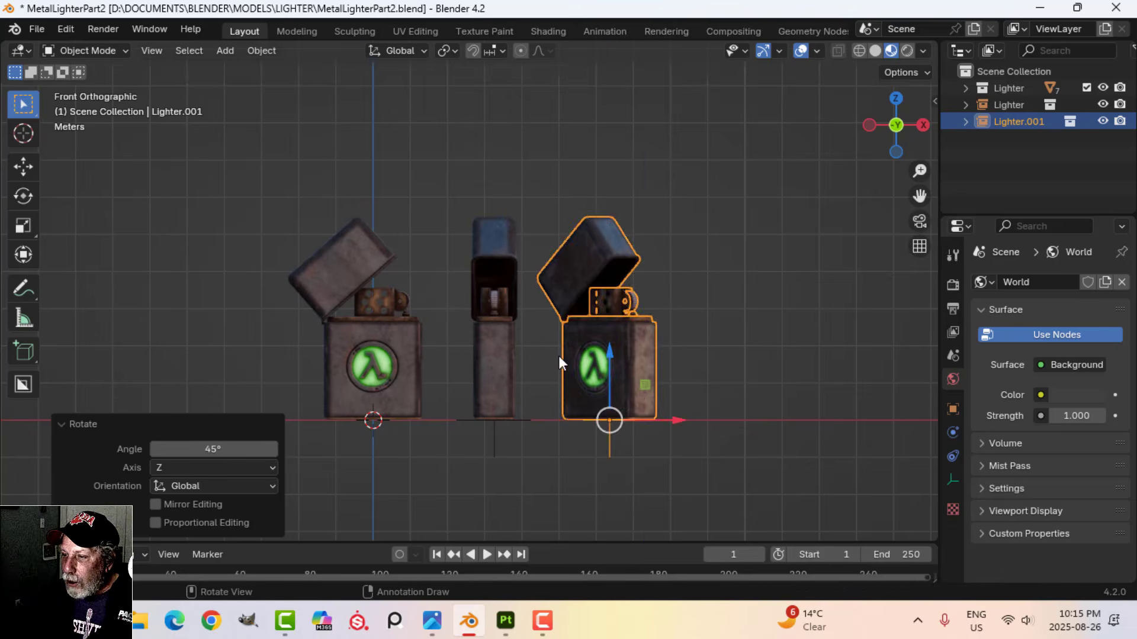
pyautogui.moveTo(559, 357); pyautogui.dragTo(587, 403, button='middle')
pyautogui.scroll(2, 587, 403)
pyautogui.press('capslock')
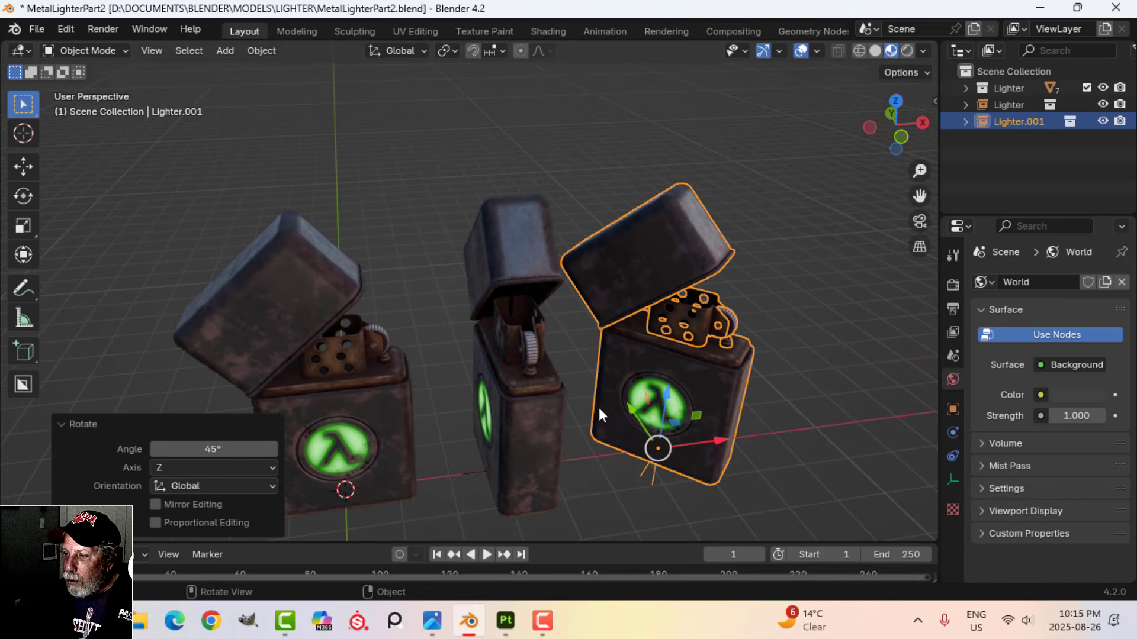
# Add a point light, move it in front of the first lighter along Y and raise it about 2.1 m along Z
pyautogui.click(589, 404)
pyautogui.moveTo(588, 417); pyautogui.dragTo(520, 383, button='middle')
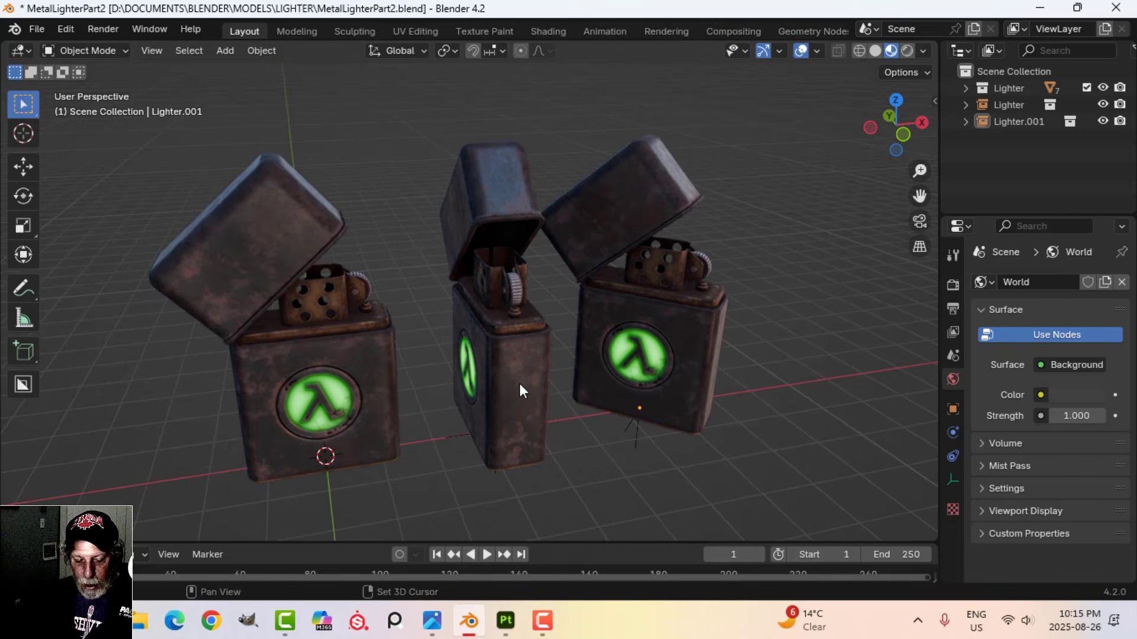
pyautogui.hotkey('shift', 'a')
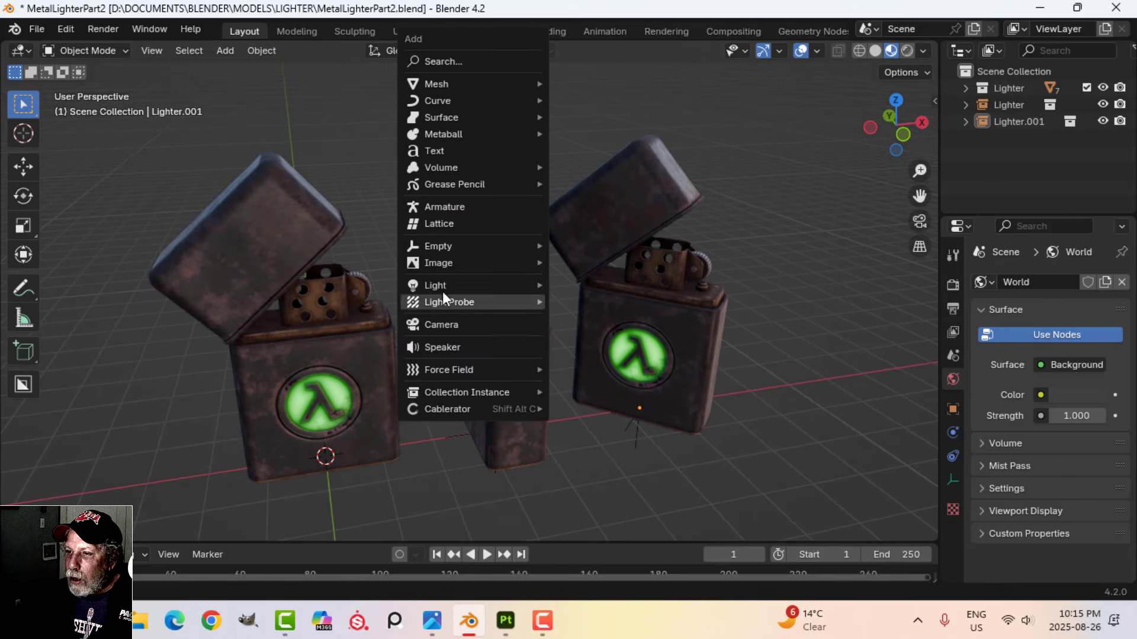
pyautogui.moveTo(515, 283)
pyautogui.click(588, 281)
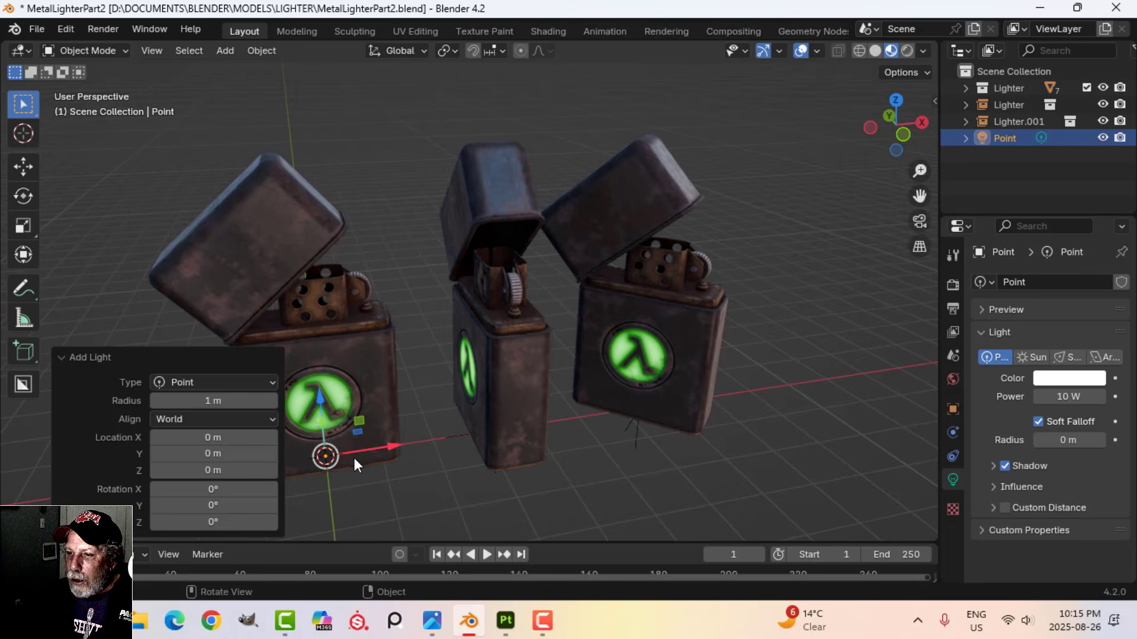
pyautogui.moveTo(428, 416); pyautogui.dragTo(333, 434, button='middle')
pyautogui.press('g')
pyautogui.press('y')
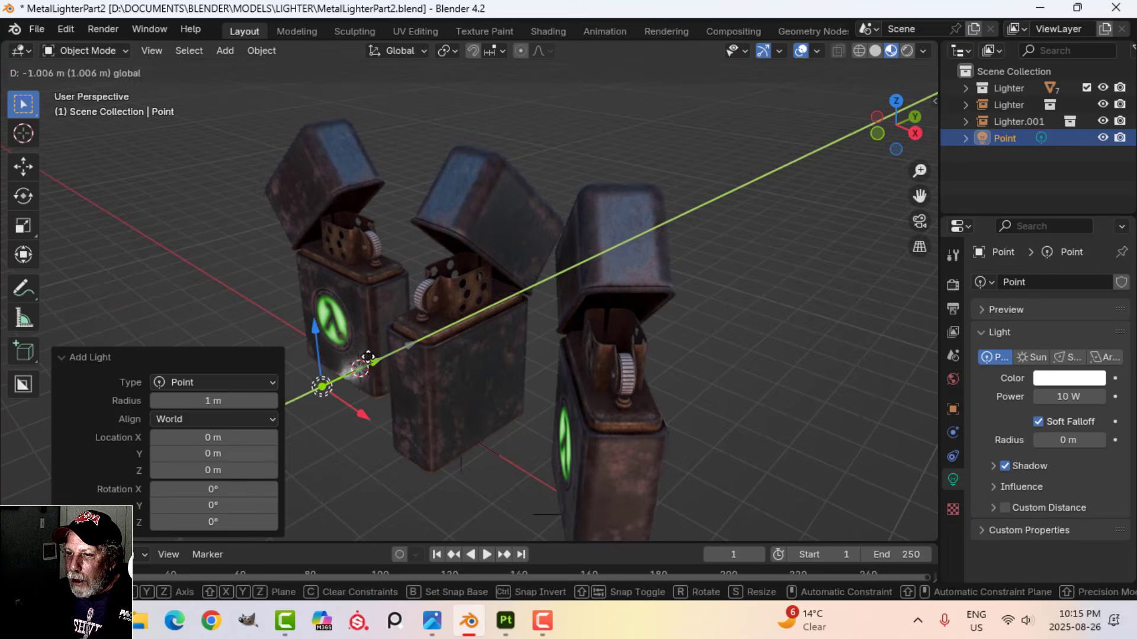
pyautogui.click(306, 343)
pyautogui.press('g')
pyautogui.press('z')
pyautogui.click(293, 246)
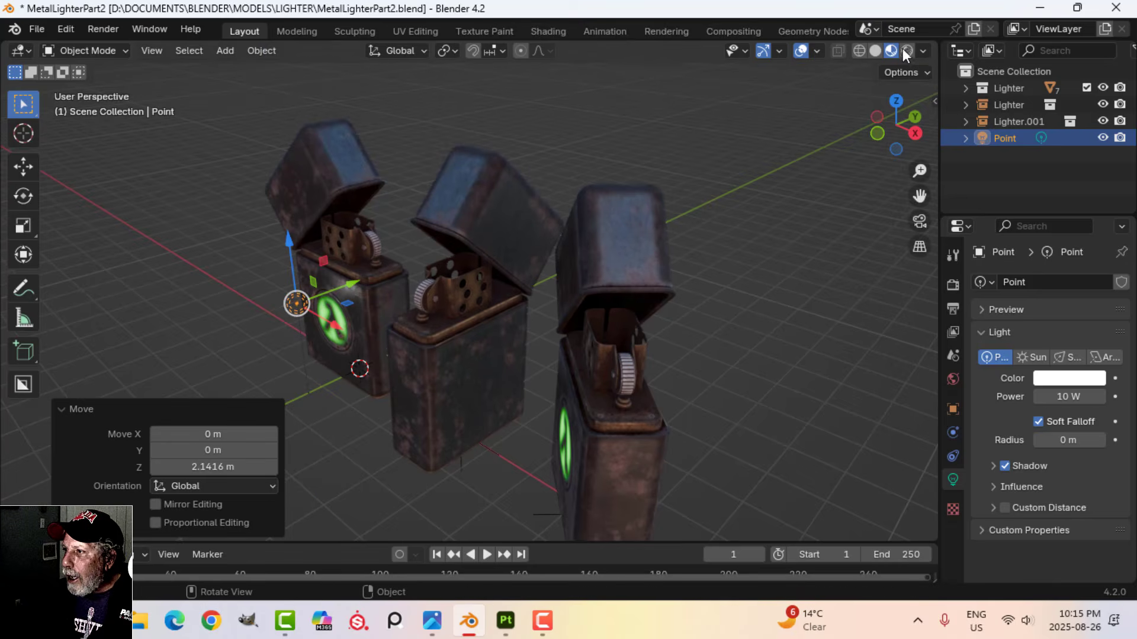
# Enable Scene Lights in the material preview's viewport shading settings
pyautogui.click(923, 50)
pyautogui.click(826, 133)
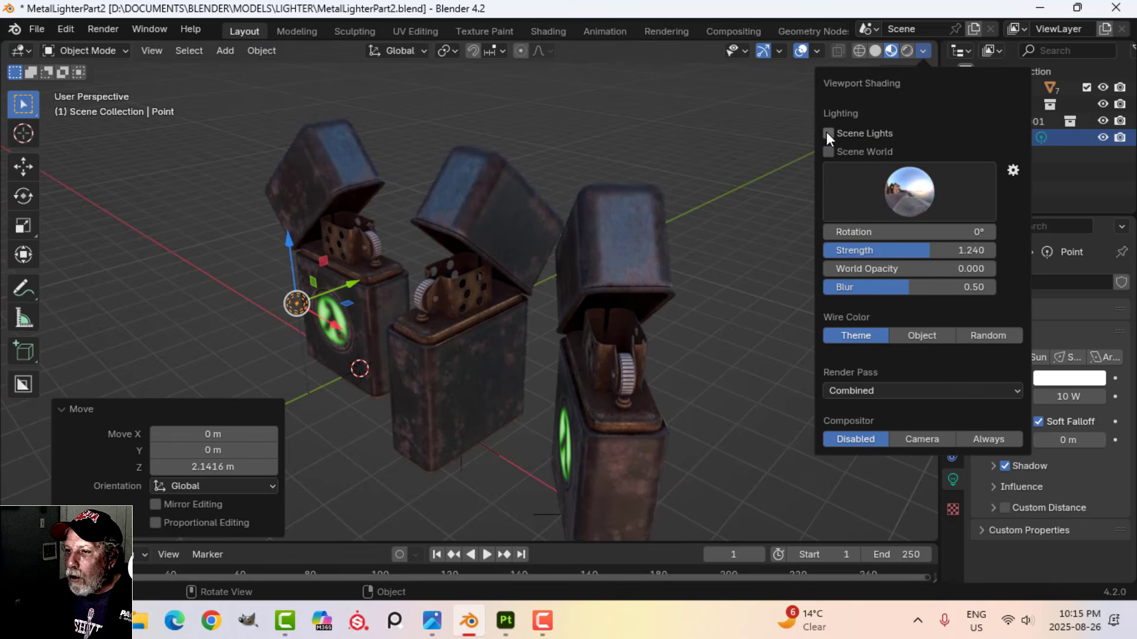
pyautogui.click(826, 133)
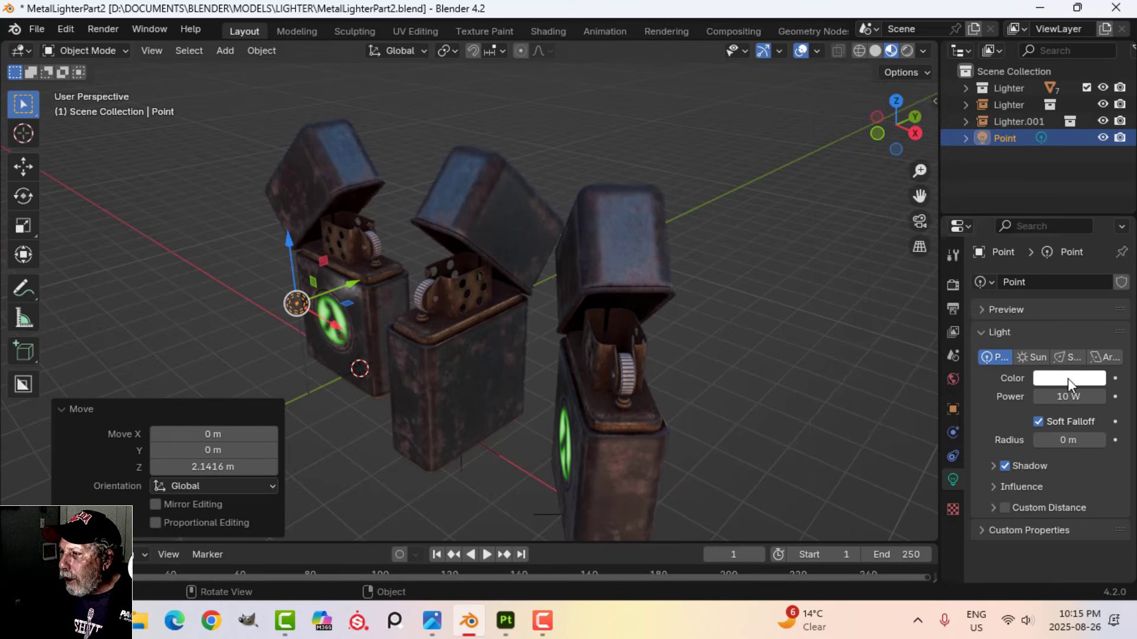
# Tint the point light pale violet-blue and set its power to 50 W
pyautogui.click(1067, 379)
pyautogui.moveTo(969, 206); pyautogui.dragTo(1020, 193)
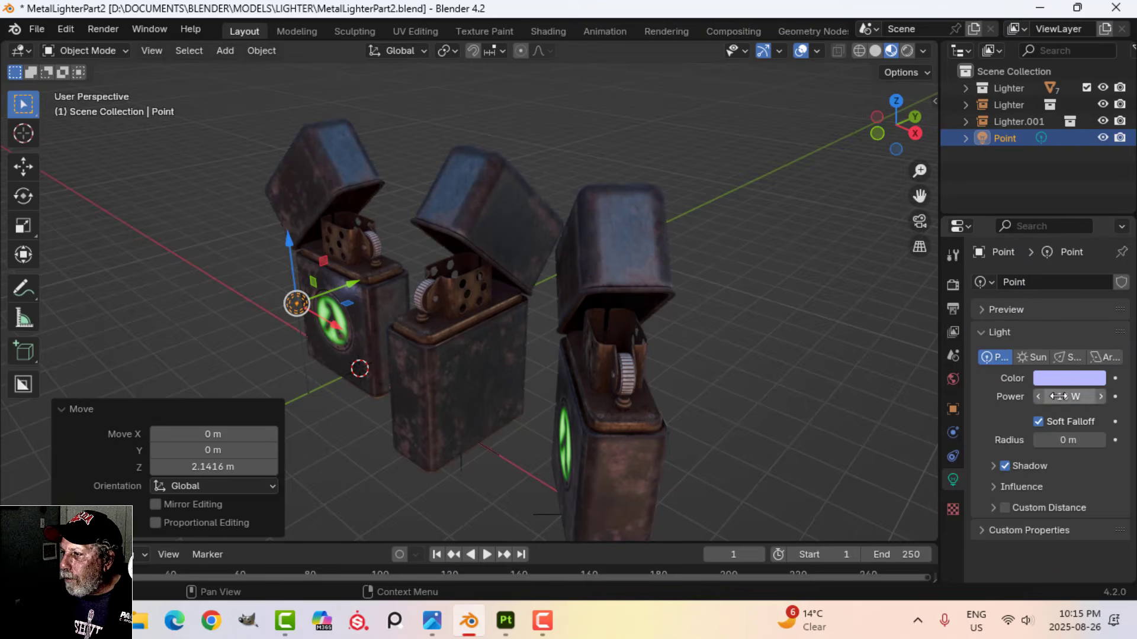
pyautogui.click(1095, 396)
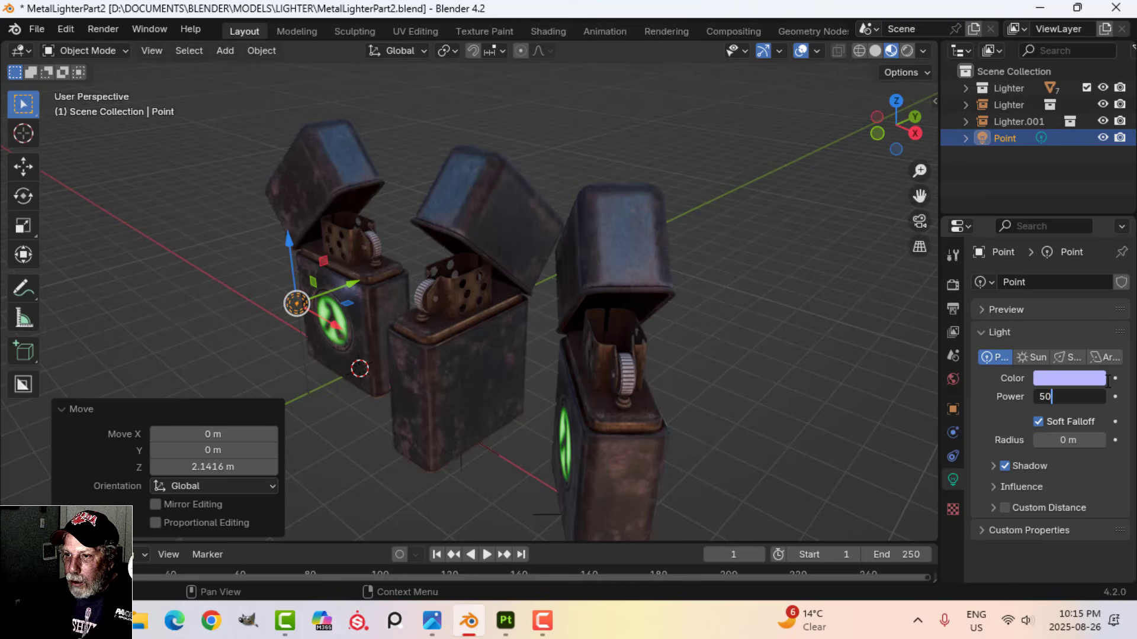
pyautogui.write('50')
pyautogui.press('Return')
# Raise the point light about 1 m along Z in front of the first lighter
pyautogui.moveTo(368, 393); pyautogui.dragTo(462, 300, button='middle')
pyautogui.press('g')
pyautogui.press('z')
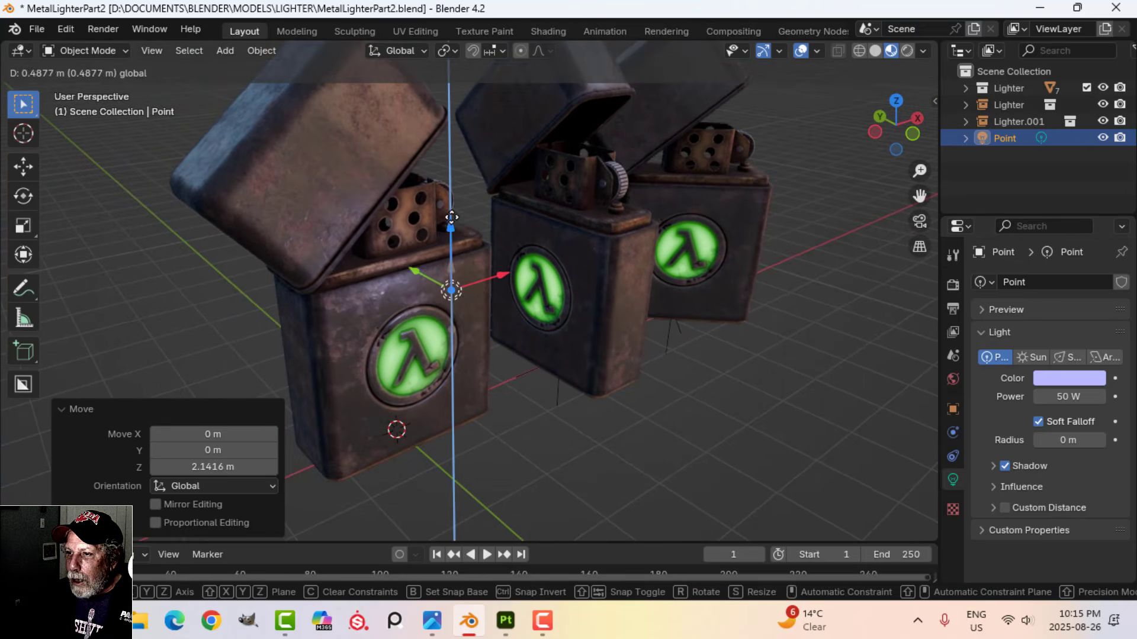
pyautogui.moveTo(451, 218); pyautogui.dragTo(462, 182)
pyautogui.scroll(-2, 563, 277)
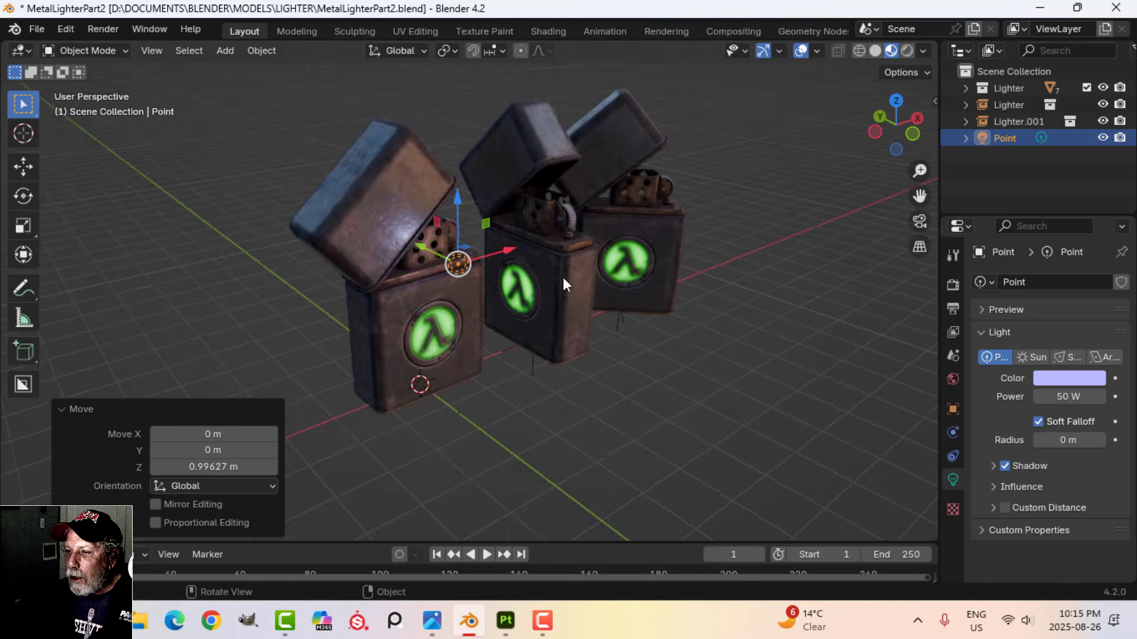
# Duplicate the point light and move the copy about 3.5 m along X and 1.1 m along Y
pyautogui.moveTo(563, 277); pyautogui.dragTo(518, 310, button='middle')
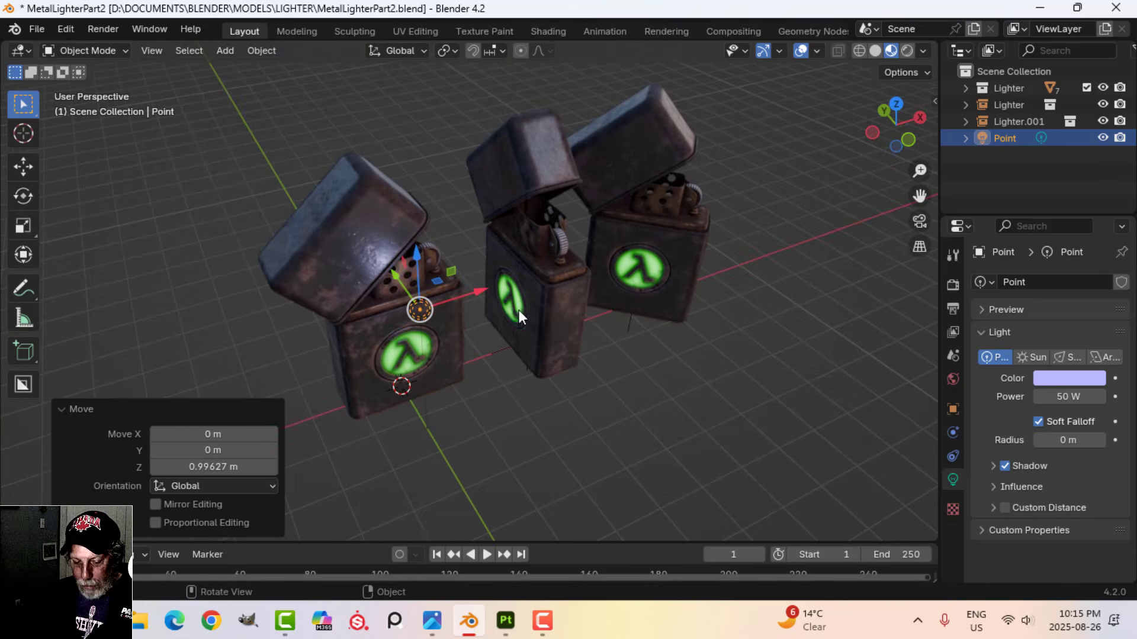
pyautogui.hotkey('shift', 'd')
pyautogui.press('Escape')
pyautogui.moveTo(399, 278); pyautogui.dragTo(709, 240)
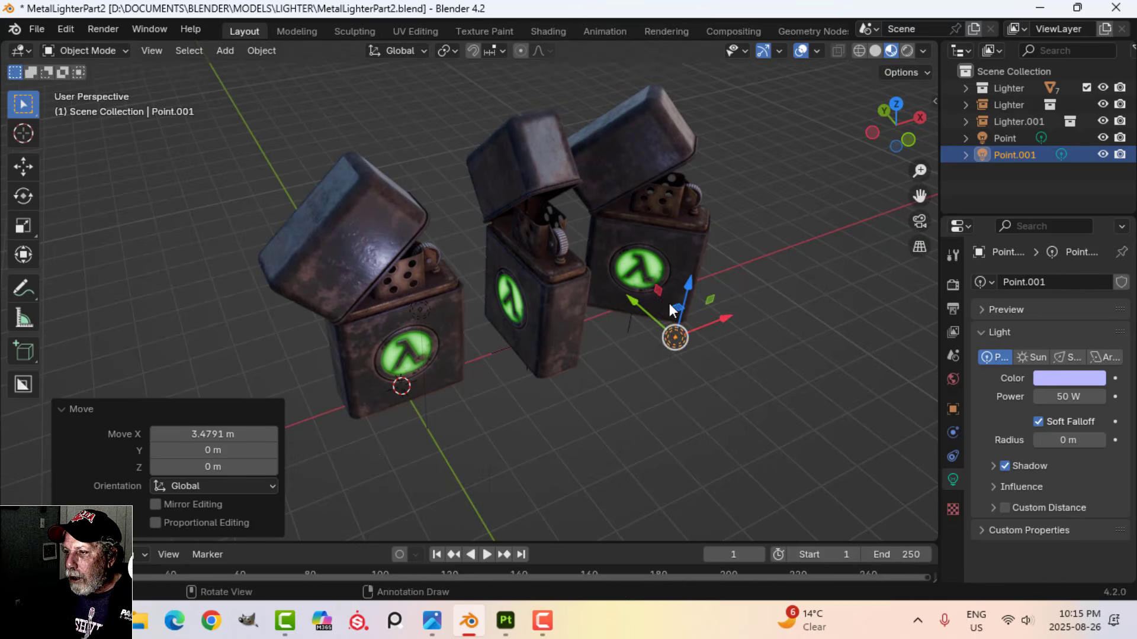
pyautogui.moveTo(634, 298); pyautogui.dragTo(603, 239)
# Move the duplicated light about 2.4 m further along X and, in top view, about 1.9 m along Y toward the third lighter
pyautogui.moveTo(673, 270); pyautogui.dragTo(523, 314, button='middle')
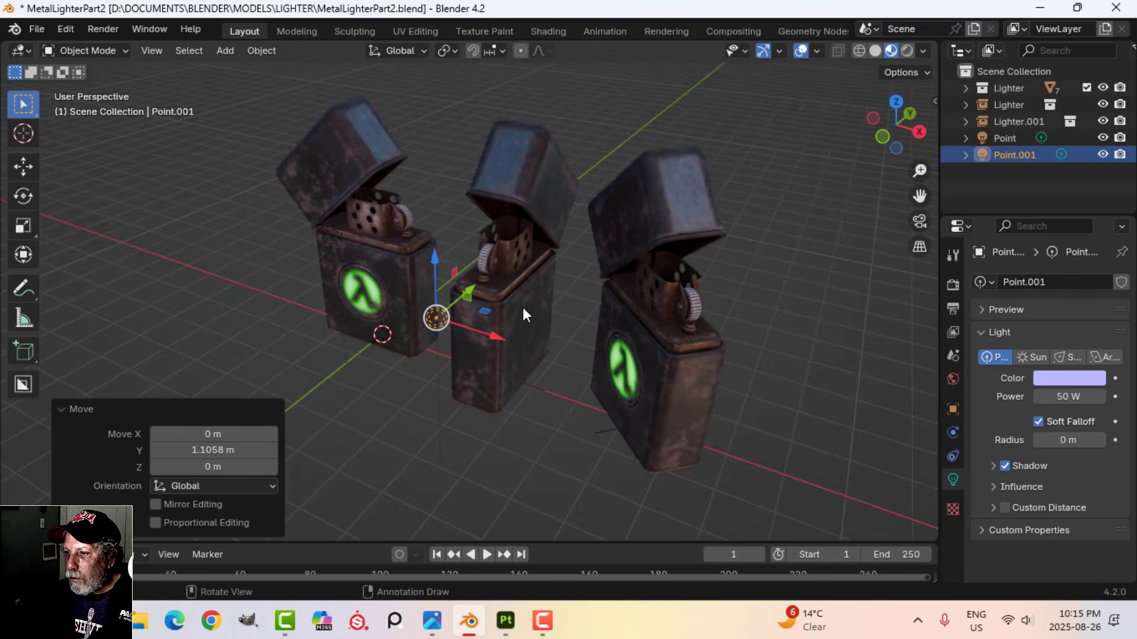
pyautogui.moveTo(530, 342); pyautogui.dragTo(642, 364)
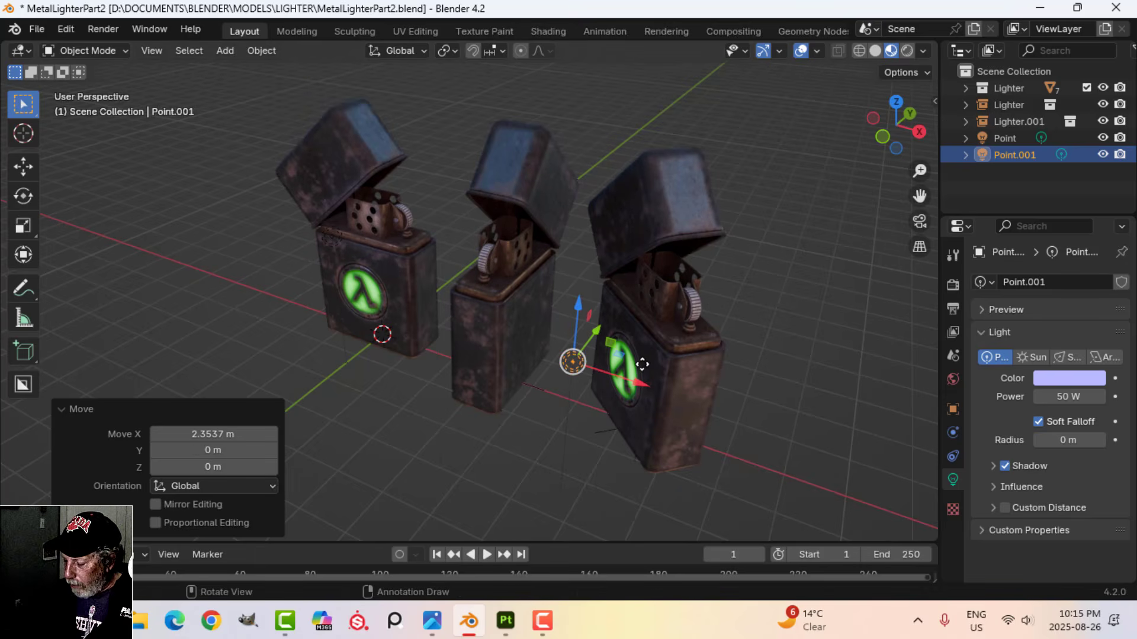
pyautogui.press('KP_7')
pyautogui.press('g')
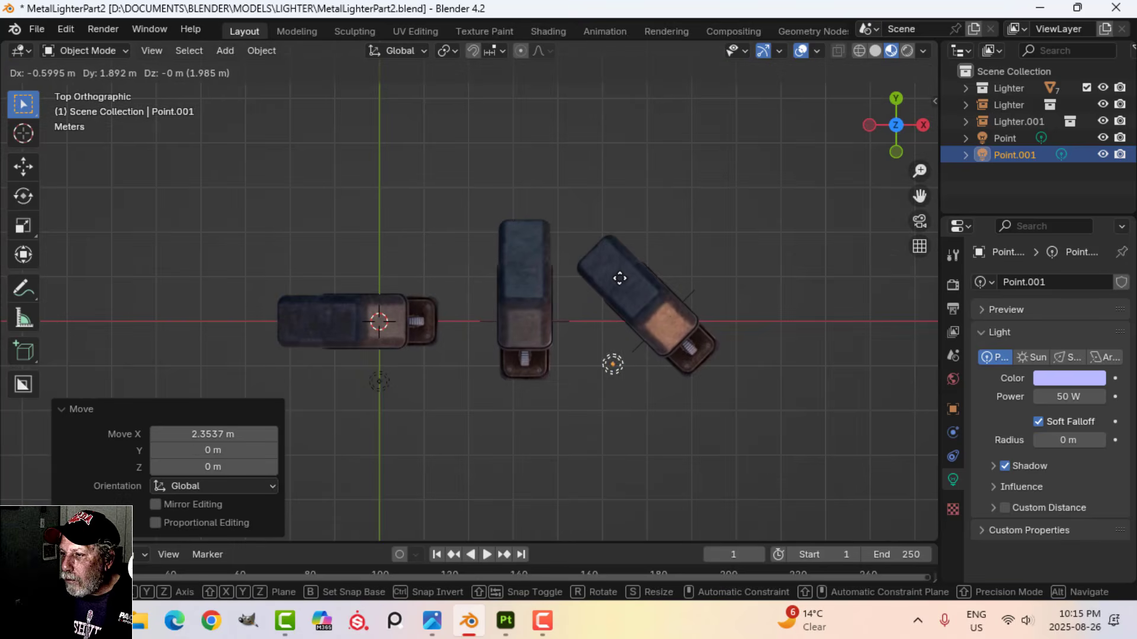
pyautogui.click(638, 279)
# Tint the duplicated light pale green, pull it forward along Y and shift it about 0.4 m in negative X
pyautogui.click(1069, 377)
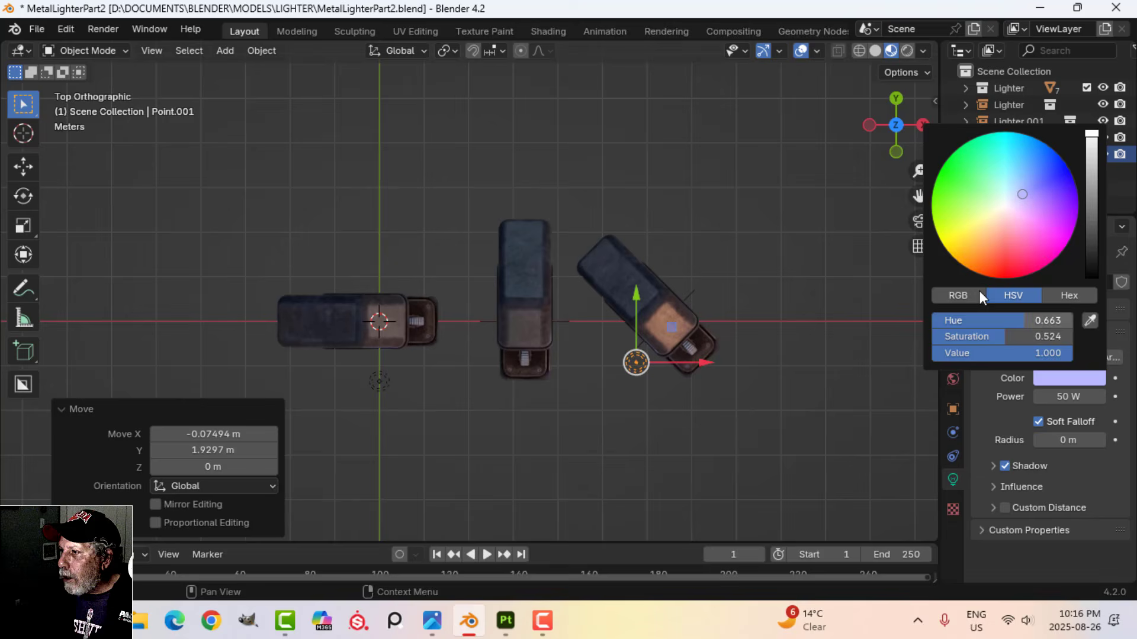
pyautogui.click(987, 207)
pyautogui.moveTo(912, 258); pyautogui.dragTo(688, 286, button='middle')
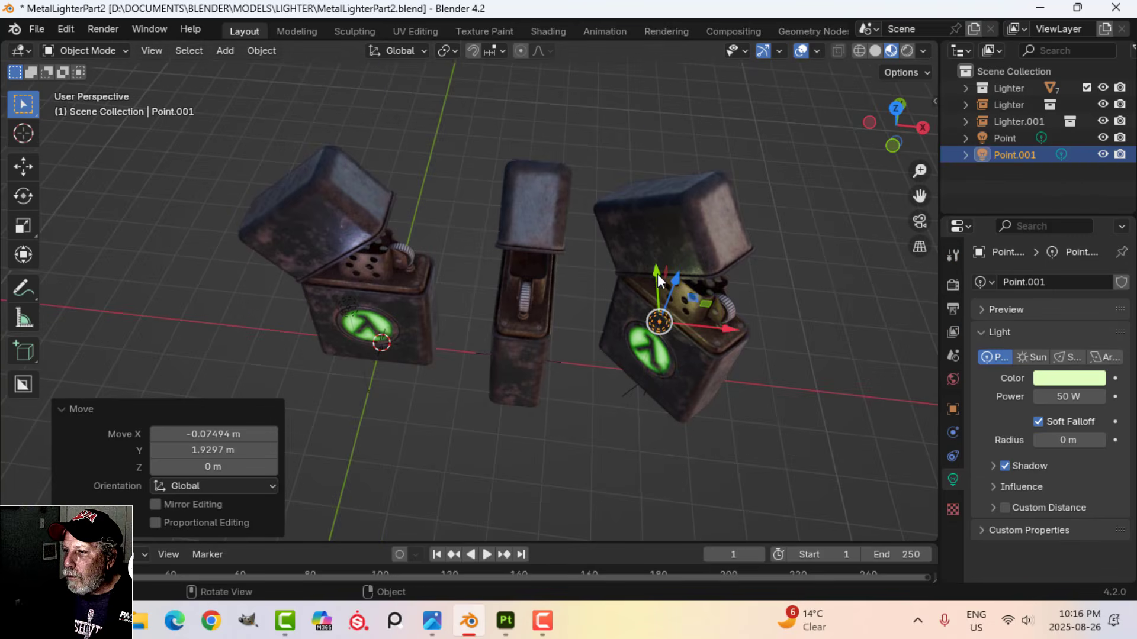
pyautogui.moveTo(657, 274); pyautogui.dragTo(661, 326)
pyautogui.moveTo(730, 385); pyautogui.dragTo(698, 381)
# Reposition the green light close to the front of the third lighter, then deselect it
pyautogui.moveTo(697, 381); pyautogui.dragTo(583, 399, button='middle')
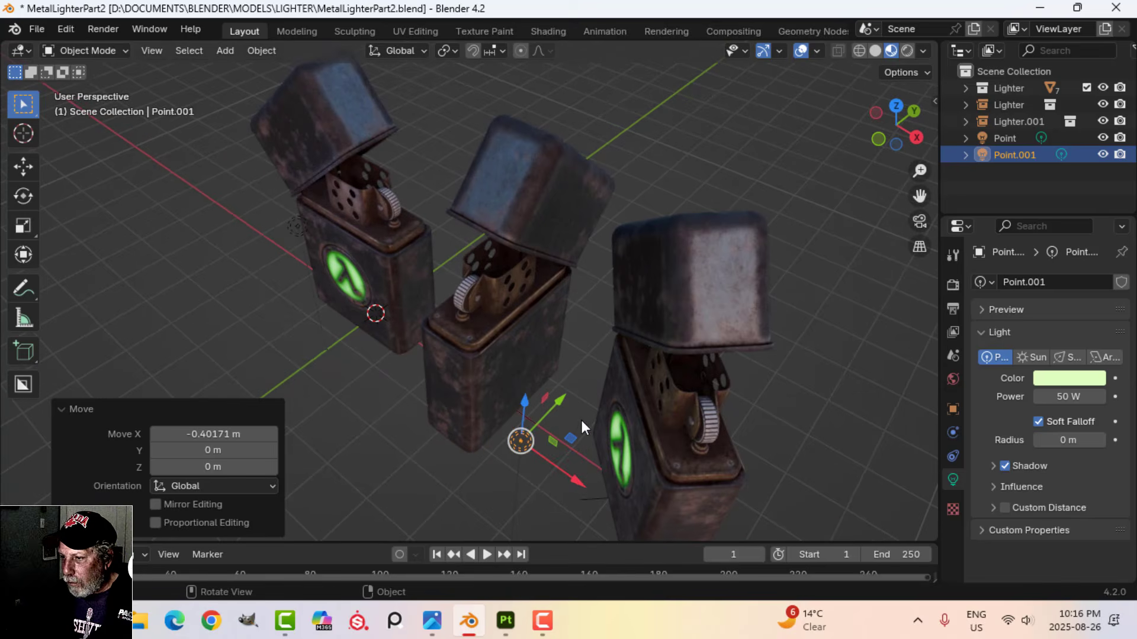
pyautogui.press('g')
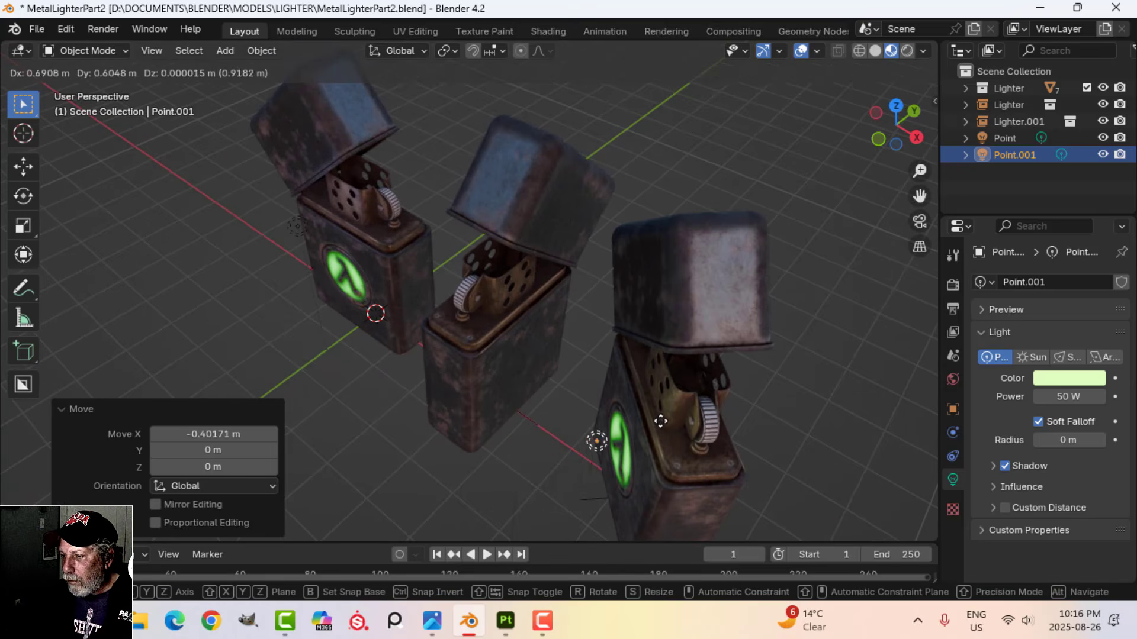
pyautogui.click(657, 418)
pyautogui.moveTo(658, 418); pyautogui.dragTo(715, 386, button='middle')
pyautogui.moveTo(760, 201); pyautogui.dragTo(741, 238)
pyautogui.scroll(-3, 564, 356)
pyautogui.keyDown('shift'); pyautogui.moveTo(563, 357); pyautogui.dragTo(614, 345, button='middle'); pyautogui.keyUp('shift')
pyautogui.scroll(3, 615, 332)
pyautogui.hotkey('alt', 'a')
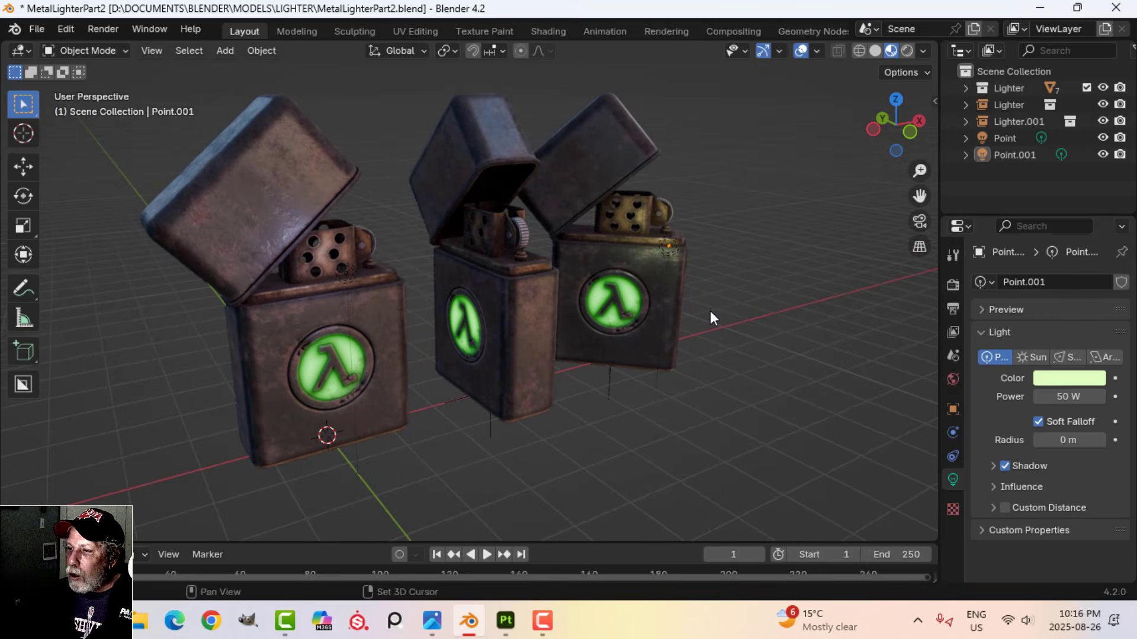
# Add a sun light, move it about 4.5 m in X, -2.3 m in Y and 1.4 m in Z, and rotate it about 35° around the view axis
pyautogui.hotkey('shift', 'a')
pyautogui.moveTo(709, 310)
pyautogui.click(764, 328)
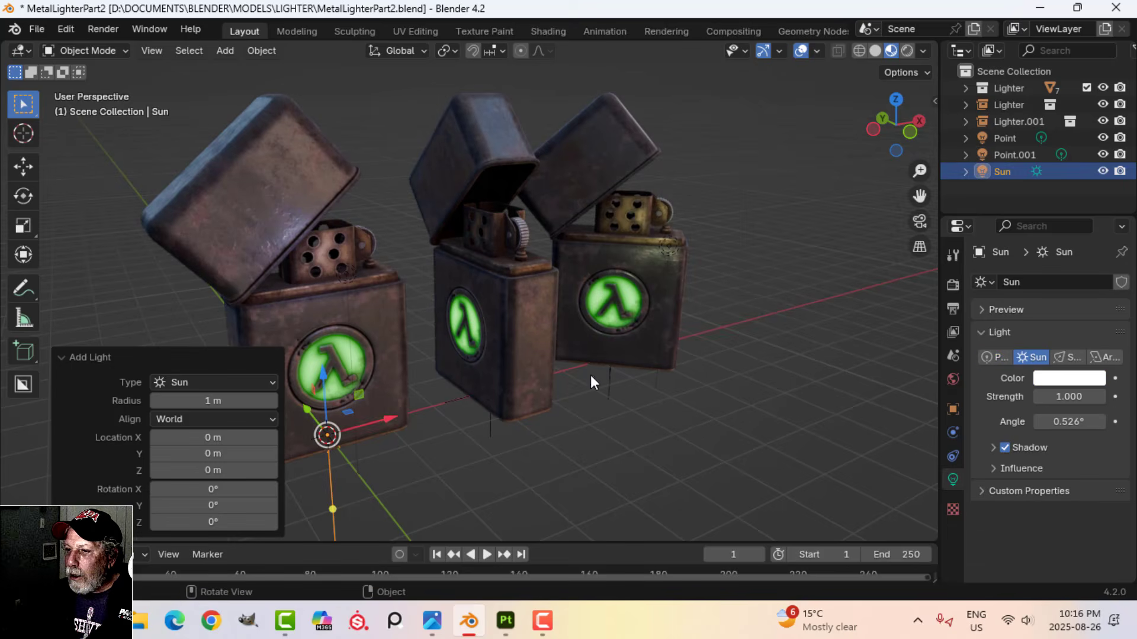
pyautogui.press('g')
pyautogui.click(869, 307)
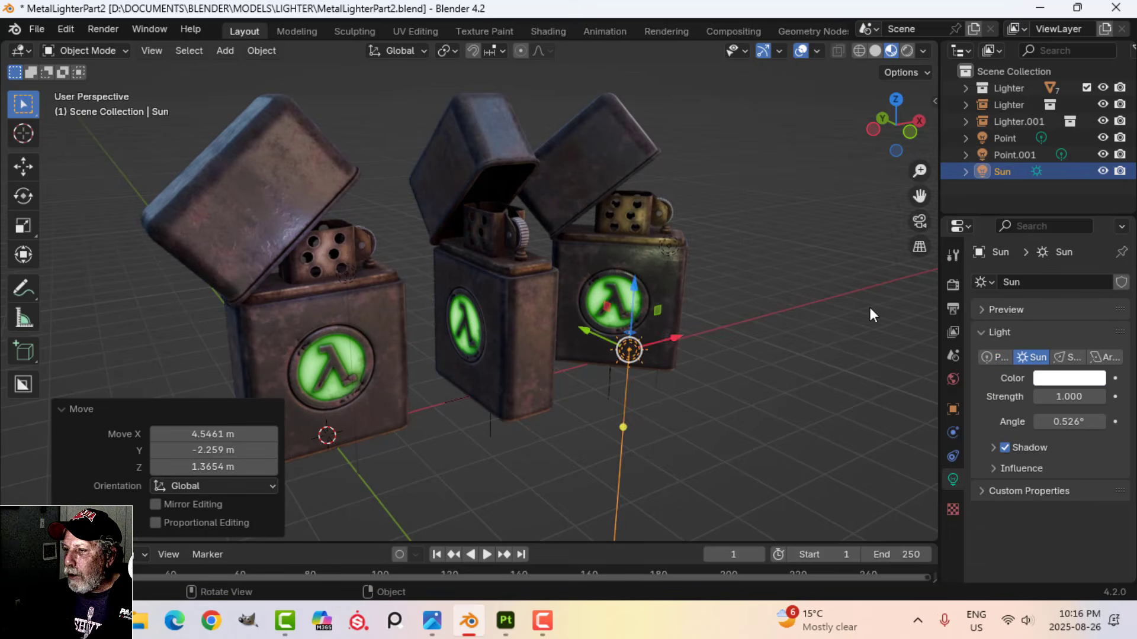
pyautogui.press('r')
pyautogui.click(714, 382)
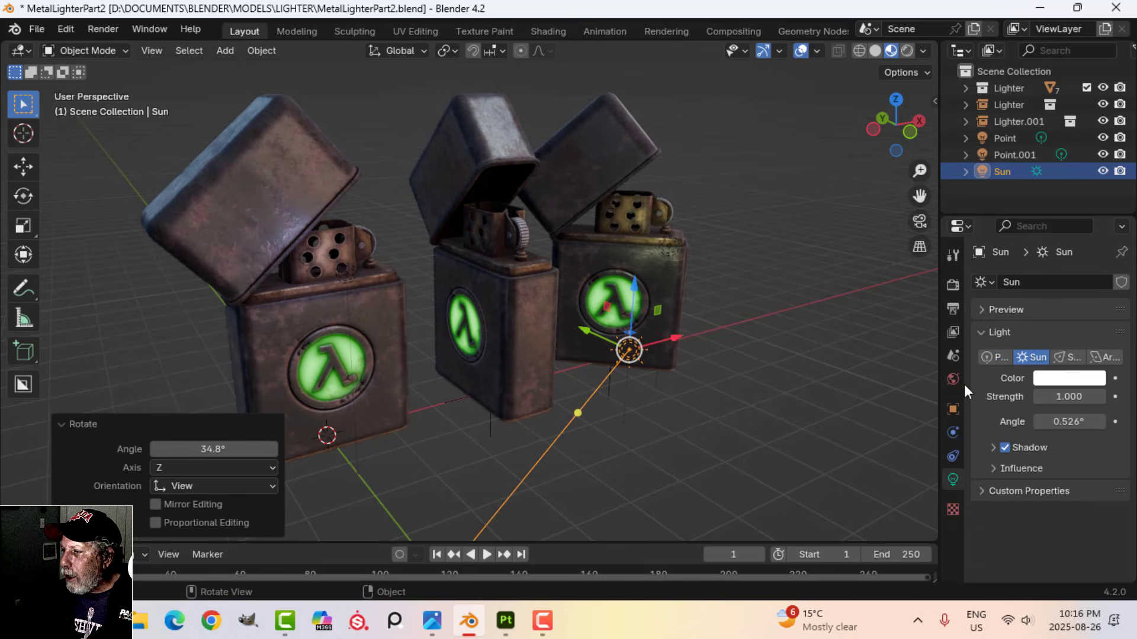
# Set the sun light's strength to 4 and tint it pale yellow
pyautogui.click(1069, 397)
pyautogui.write('4')
pyautogui.press('Return')
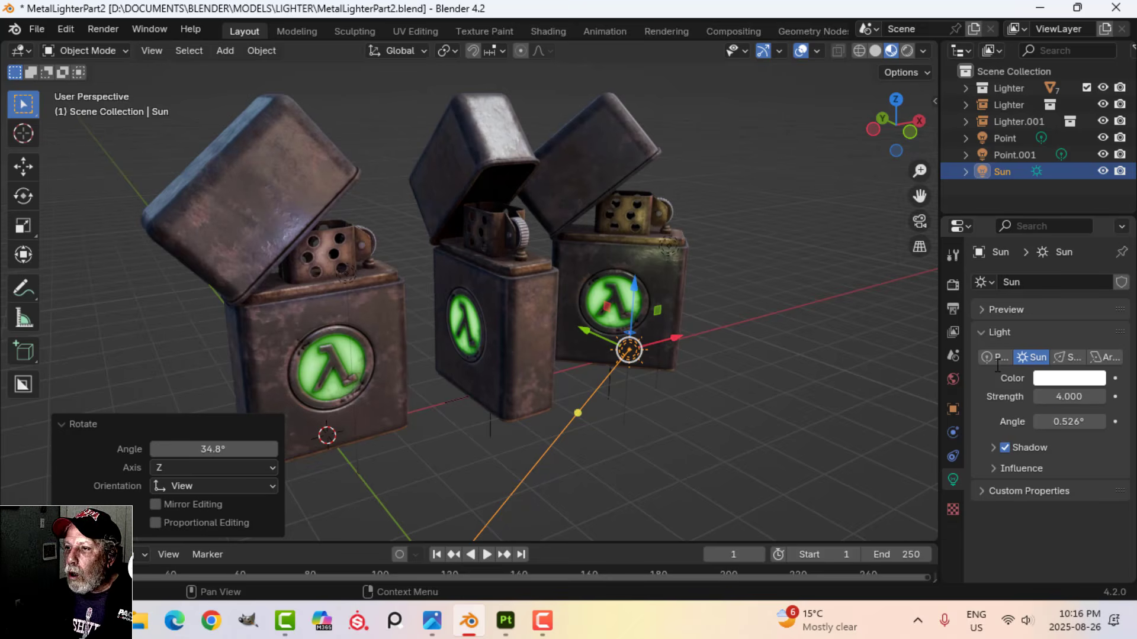
pyautogui.click(1064, 378)
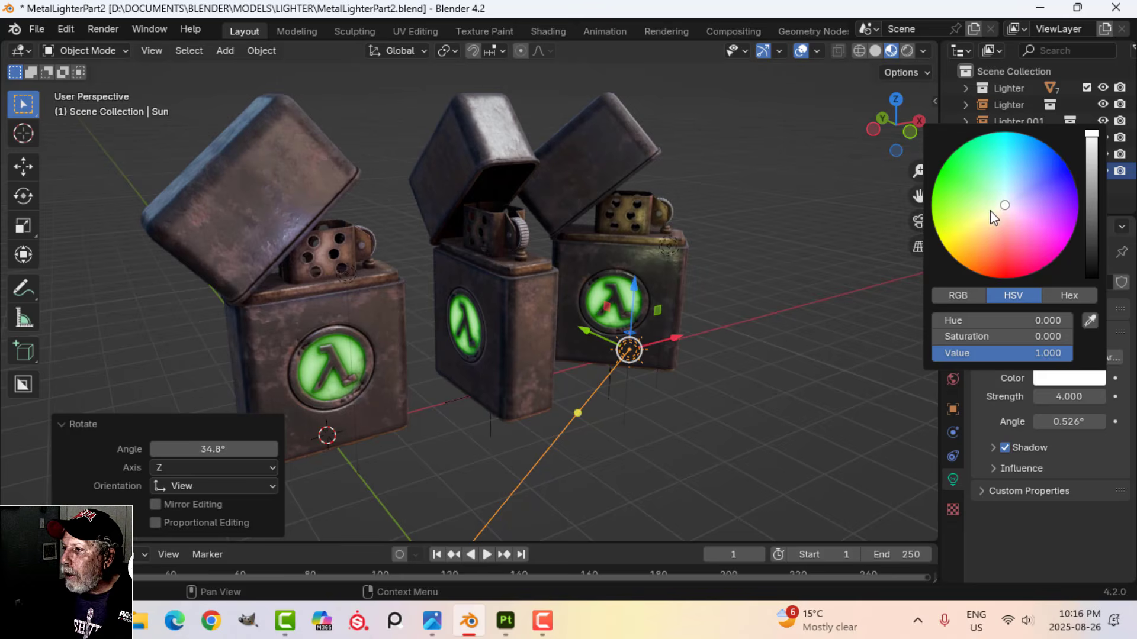
pyautogui.moveTo(991, 212); pyautogui.dragTo(993, 215)
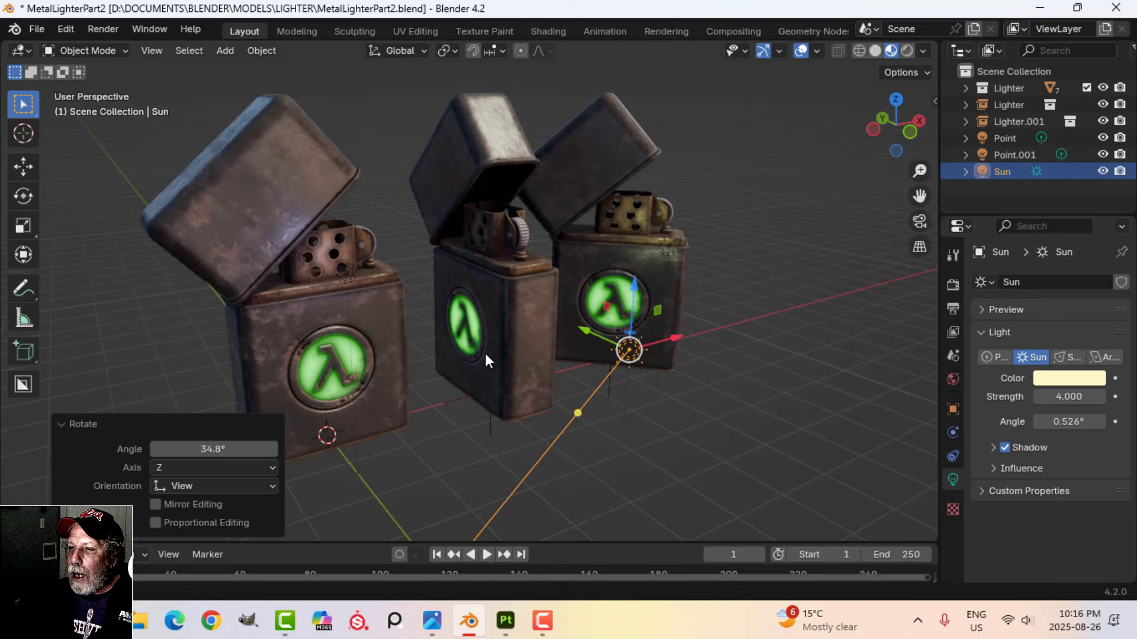
# Hide the viewport gizmos, overlays and toolbar, and frame all three lighters in a maximized viewport
pyautogui.moveTo(485, 353); pyautogui.dragTo(501, 353, button='middle')
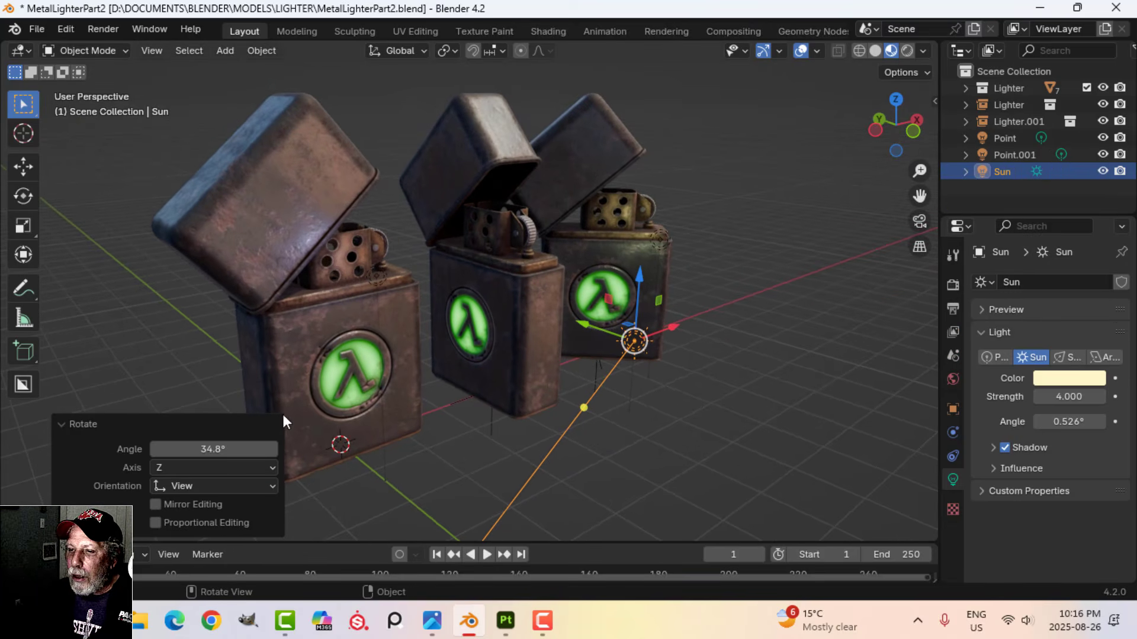
pyautogui.click(759, 54)
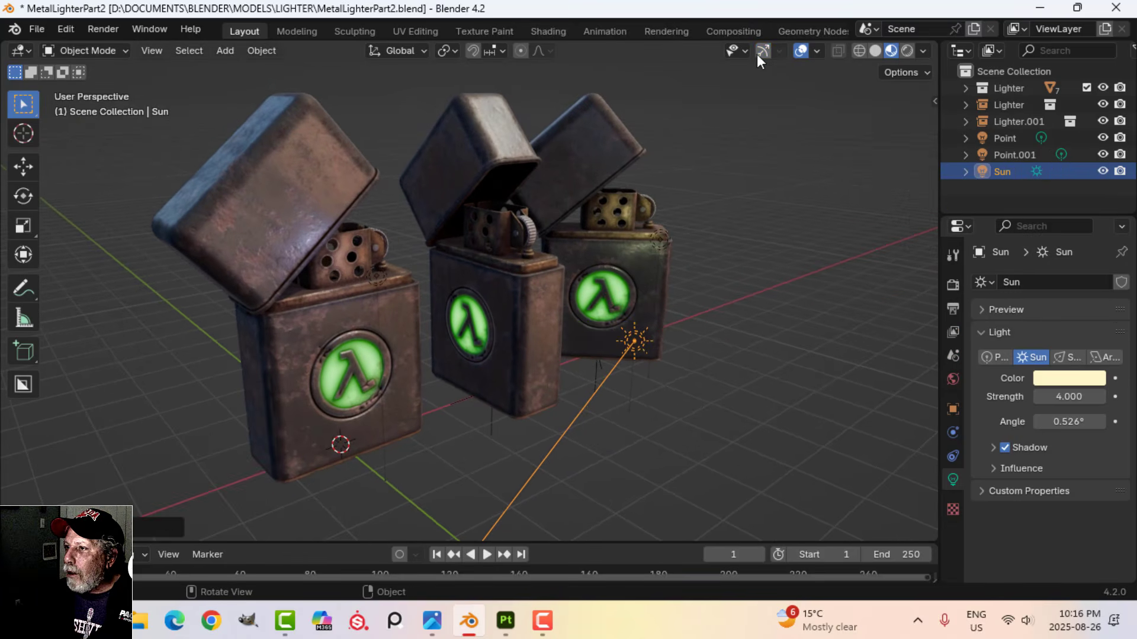
pyautogui.click(800, 51)
pyautogui.moveTo(711, 223); pyautogui.dragTo(687, 294, button='middle')
pyautogui.scroll(2, 684, 304)
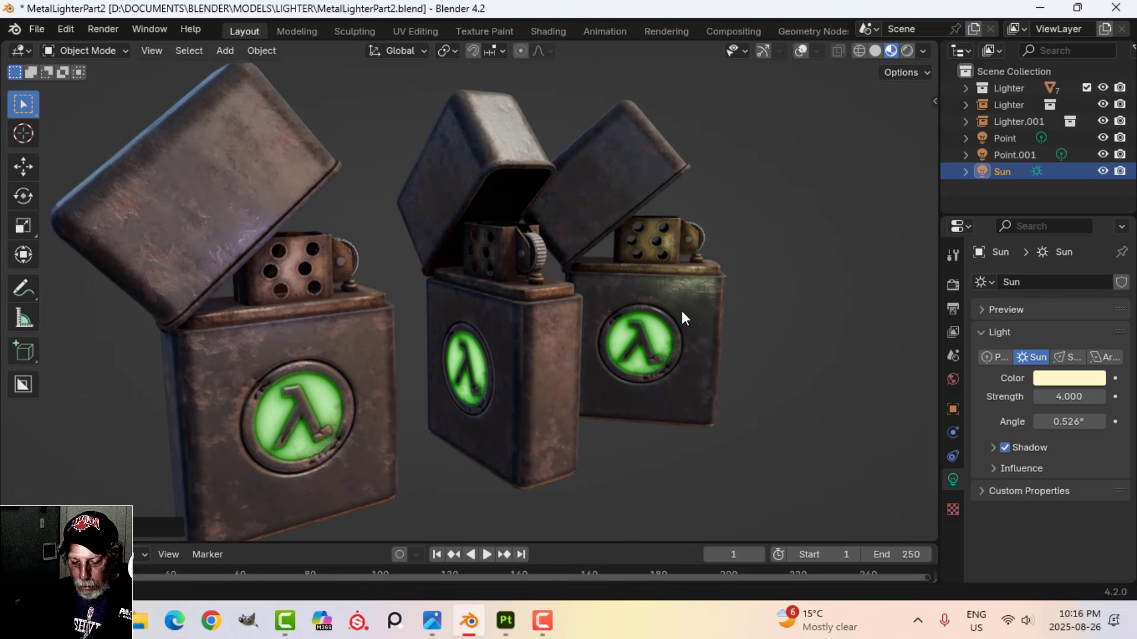
pyautogui.scroll(-2, 684, 311)
pyautogui.press('t')
pyautogui.moveTo(346, 328); pyautogui.dragTo(513, 338, button='middle')
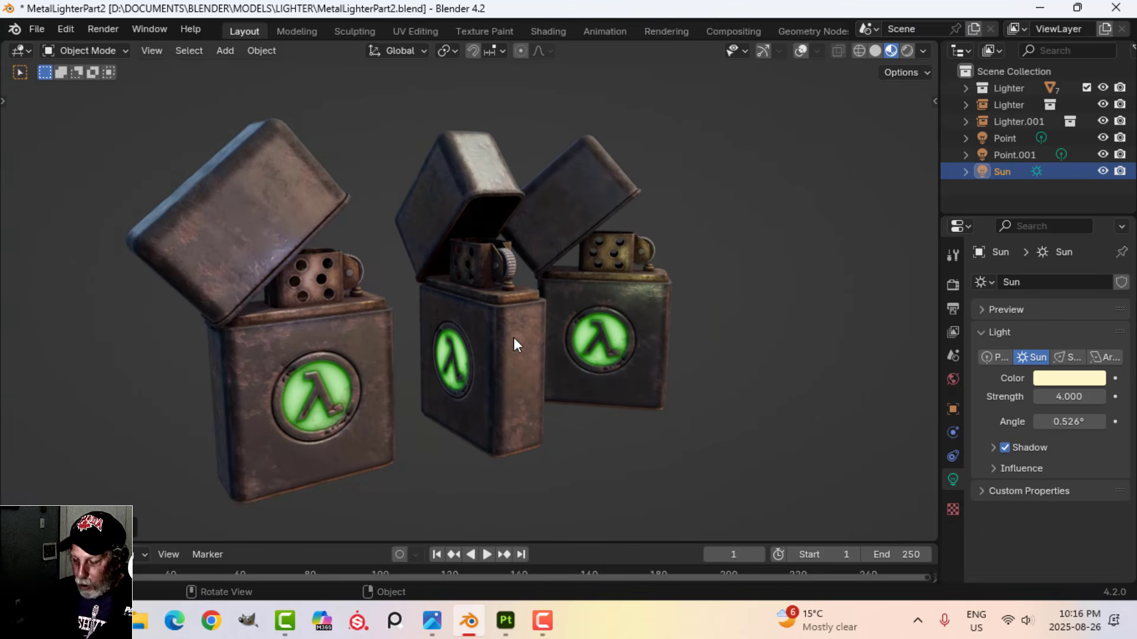
pyautogui.hotkey('ctrl', 'alt', 'space')
pyautogui.moveTo(577, 360); pyautogui.dragTo(651, 377, button='middle')
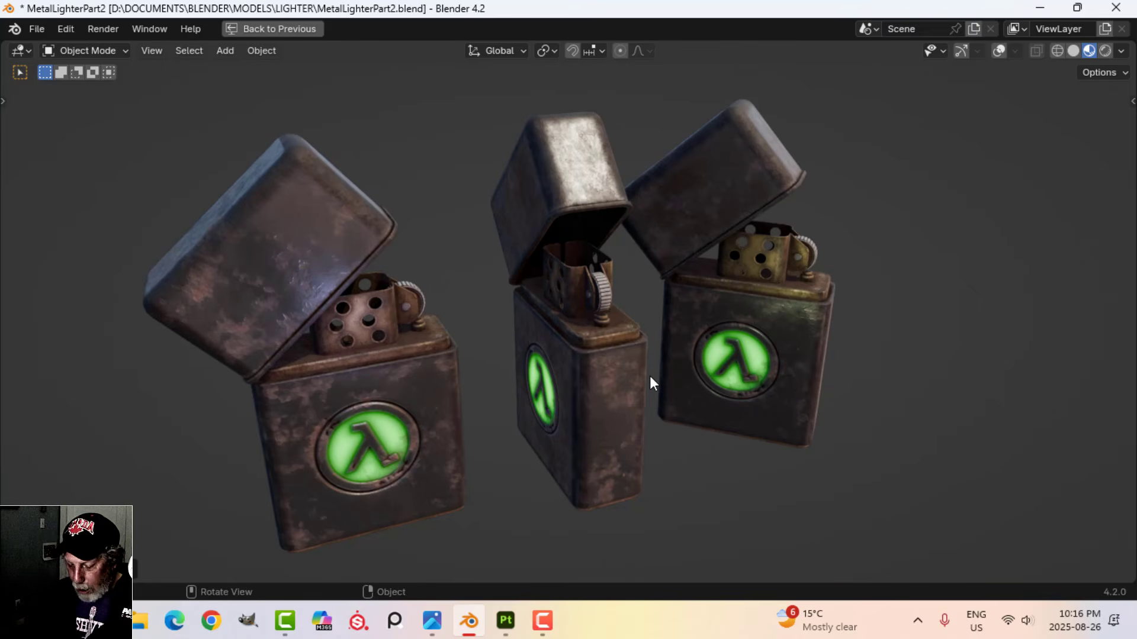
# Restore the normal layout and toggle EEVEE raytracing off and back on to compare its effect on the lighters
pyautogui.hotkey('ctrl', 'space')
pyautogui.click(957, 283)
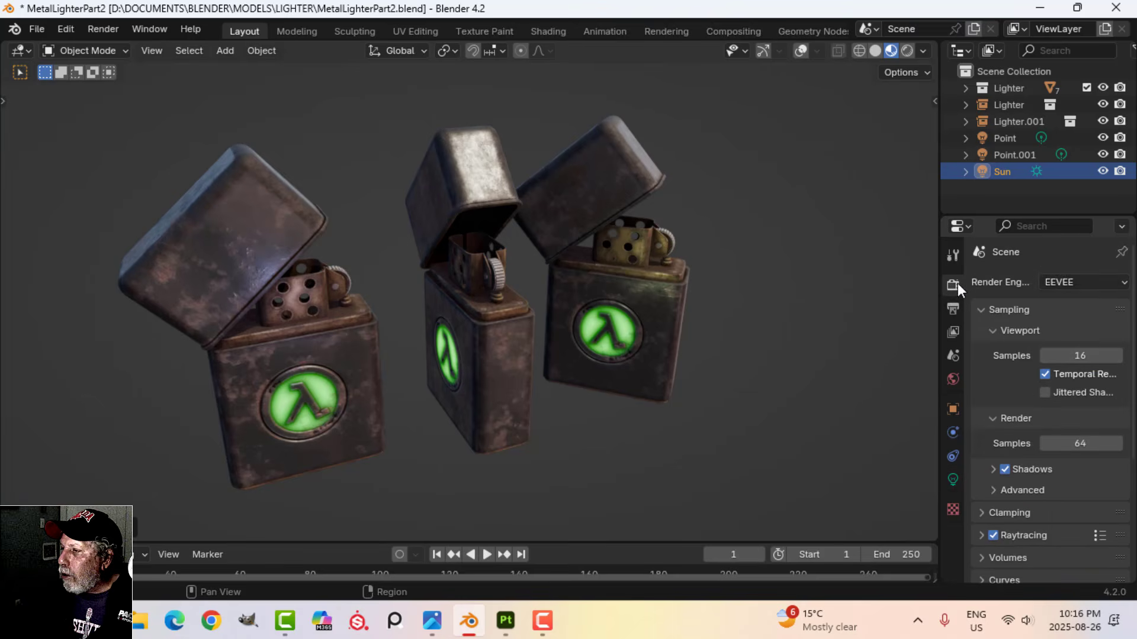
pyautogui.click(994, 536)
pyautogui.click(994, 535)
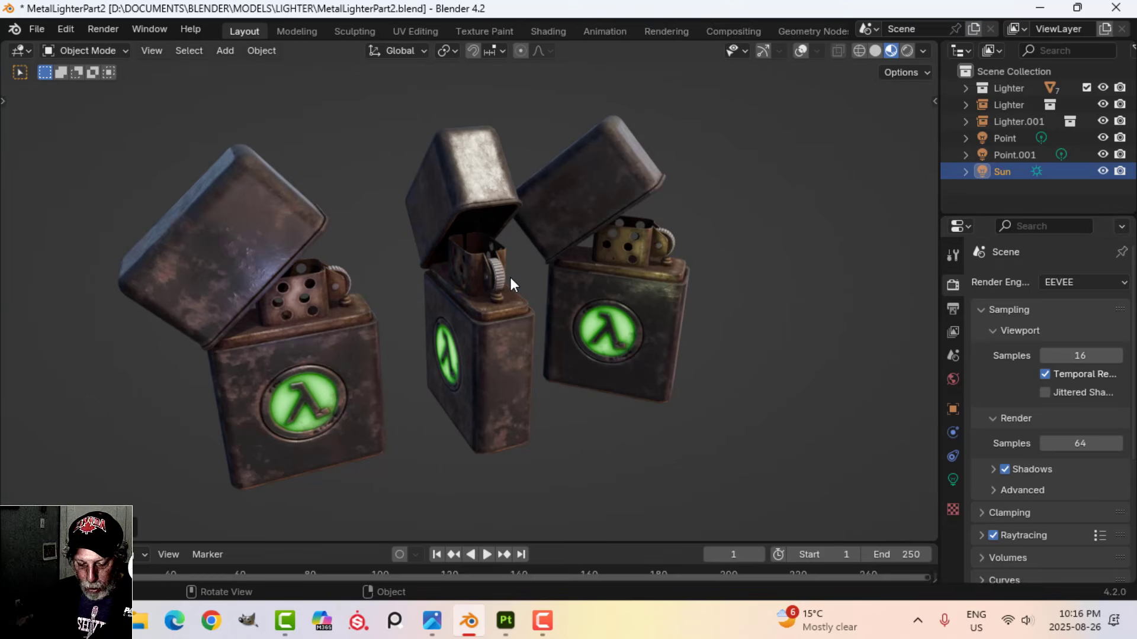
# Save the file and render an image of the maximized viewport showing the three lighters
pyautogui.hotkey('ctrl', 's')
pyautogui.hotkey('ctrl', 'space')
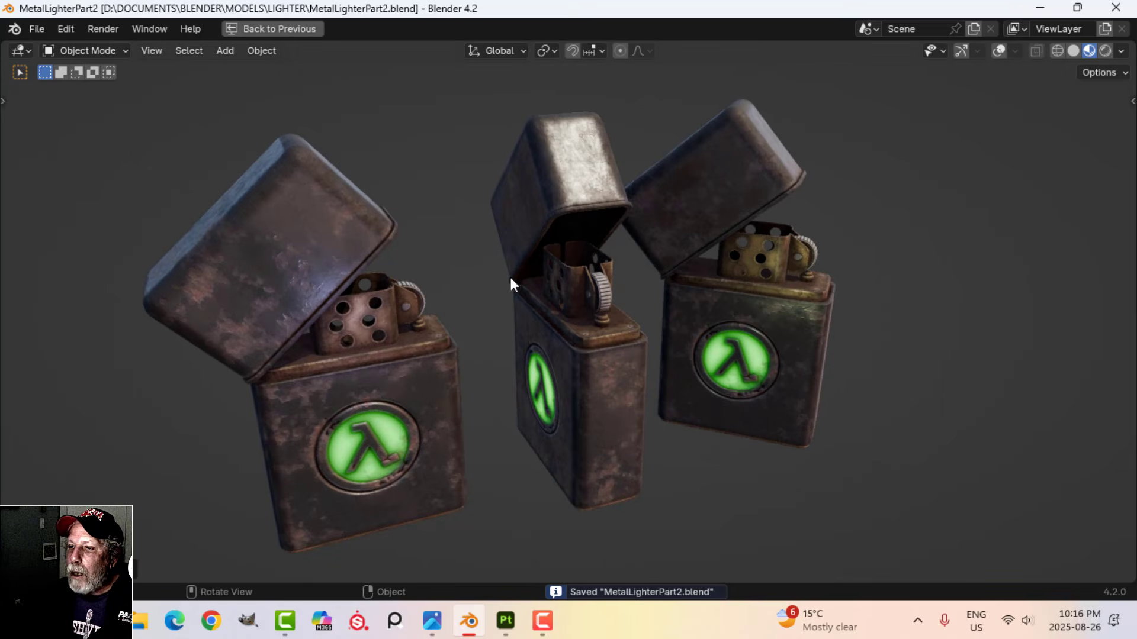
pyautogui.click(153, 50)
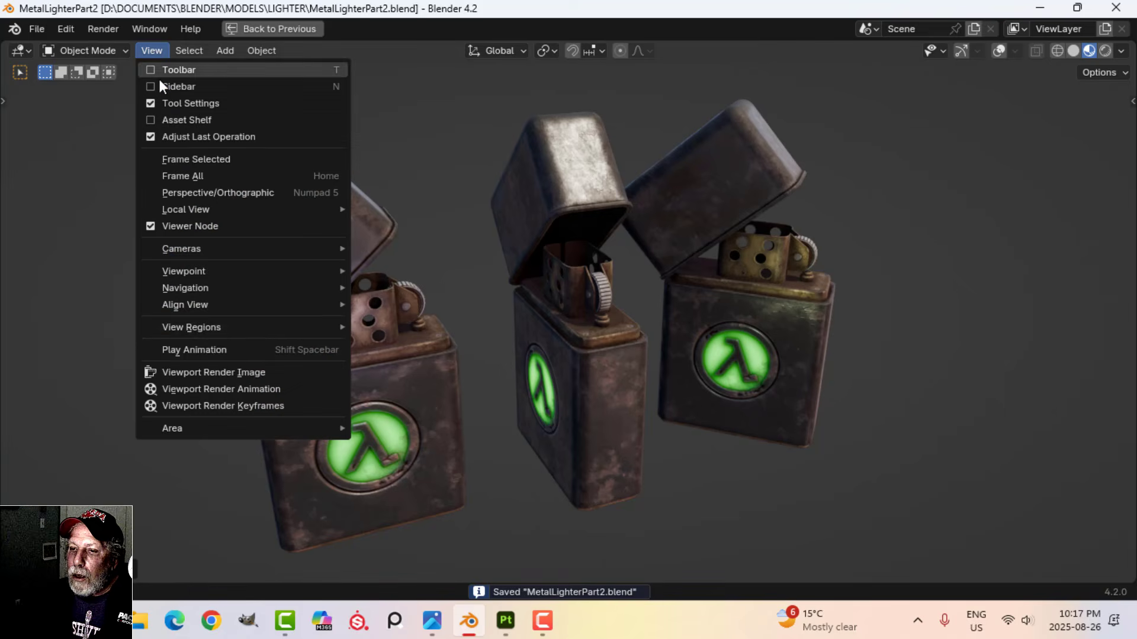
pyautogui.click(216, 369)
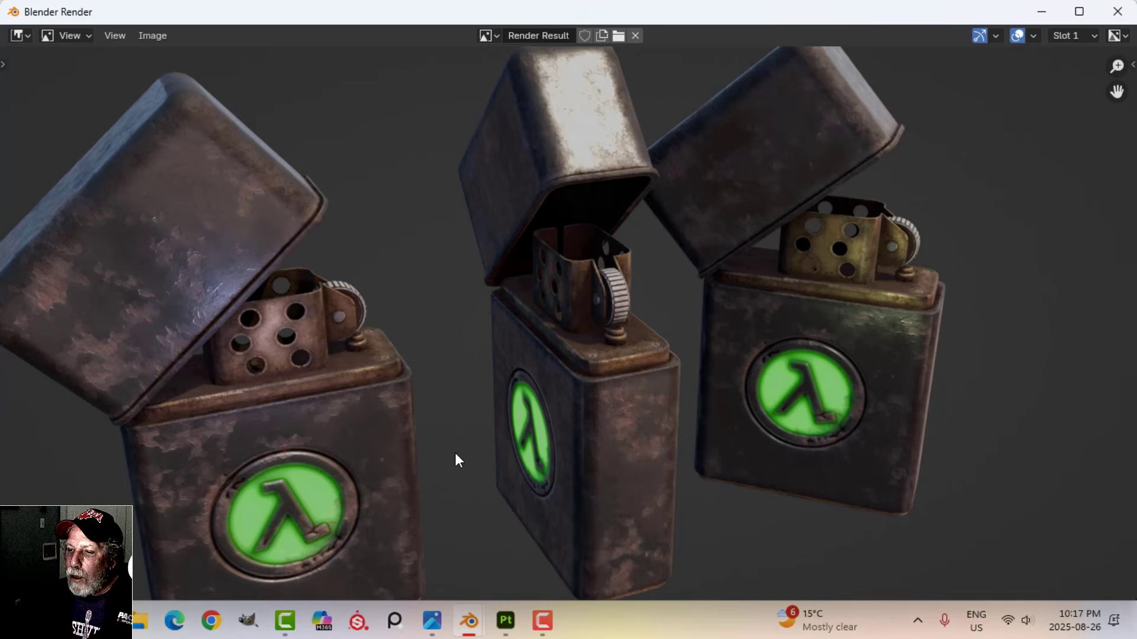
# Look over the rendered lighters and switch to the Photos app to compare them with MetalLighterTextureWIPEmissive-studio.jpg
pyautogui.moveTo(456, 460); pyautogui.dragTo(525, 315, button='middle')
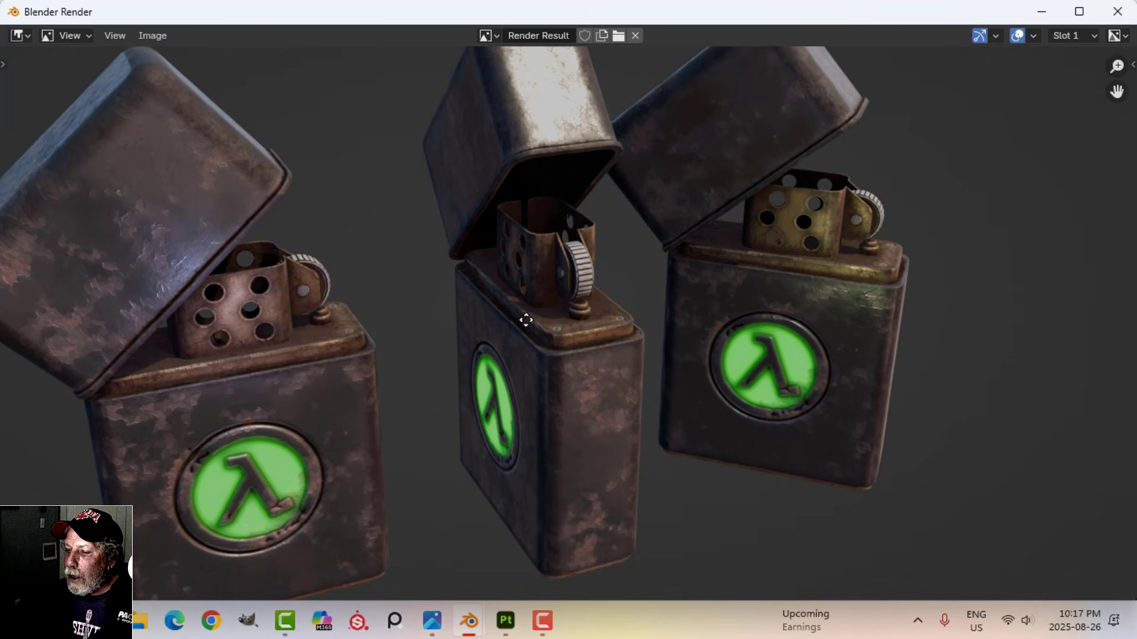
pyautogui.click(432, 619)
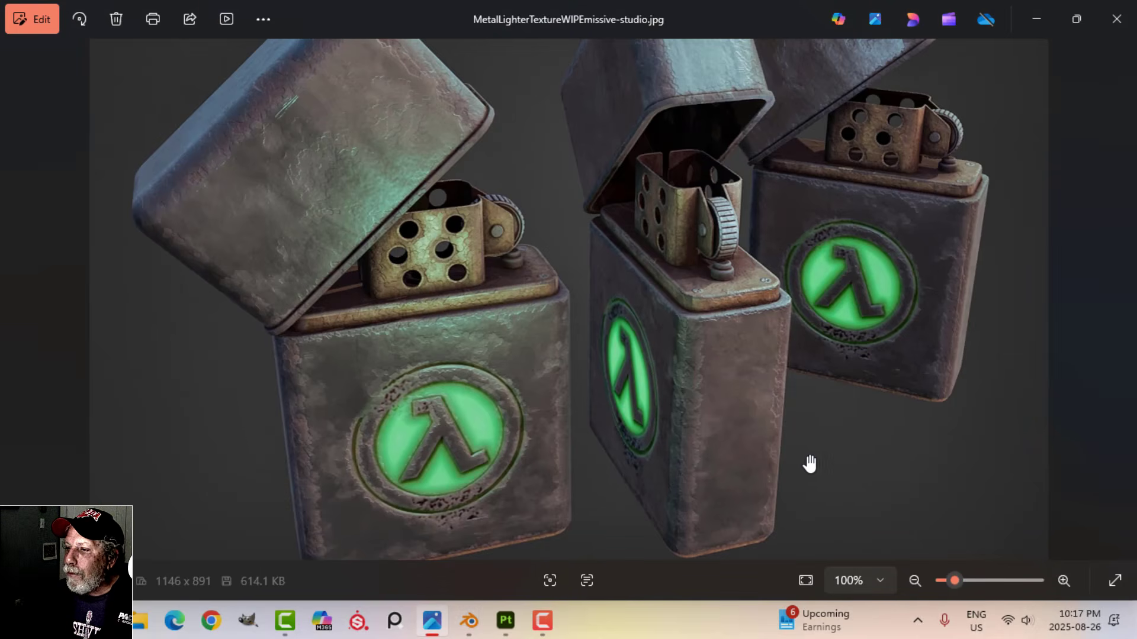